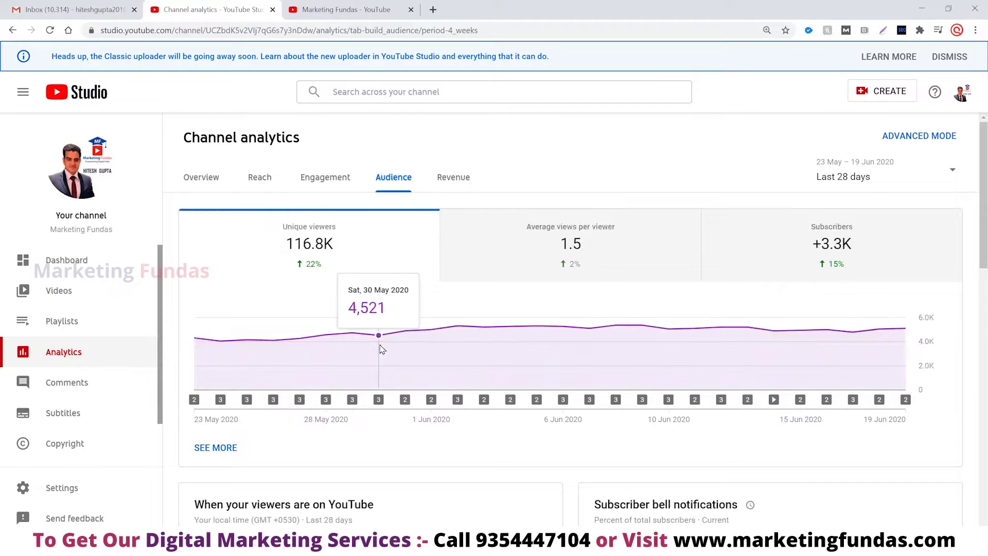
# Open the detailed age and gender report of the channel's audience and examine its chart and table.
pyautogui.scroll(-10, 381, 350)
pyautogui.scroll(-3, 381, 349)
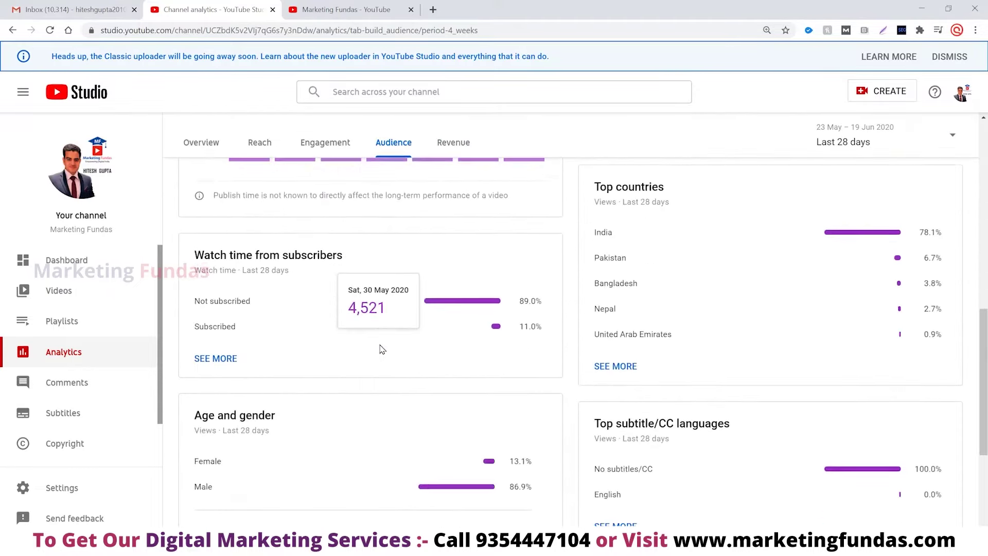
pyautogui.scroll(-2, 381, 349)
pyautogui.scroll(-1, 382, 349)
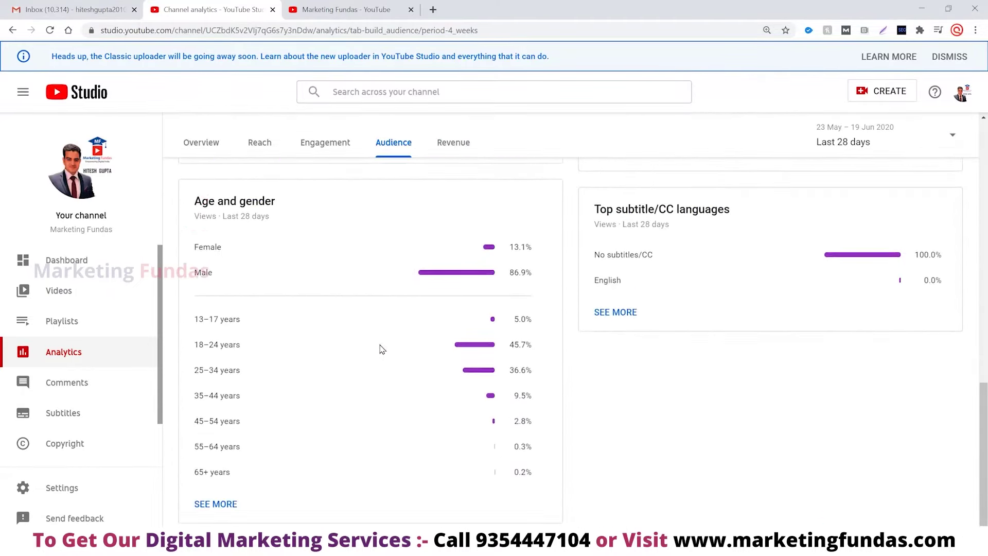
pyautogui.click(195, 505)
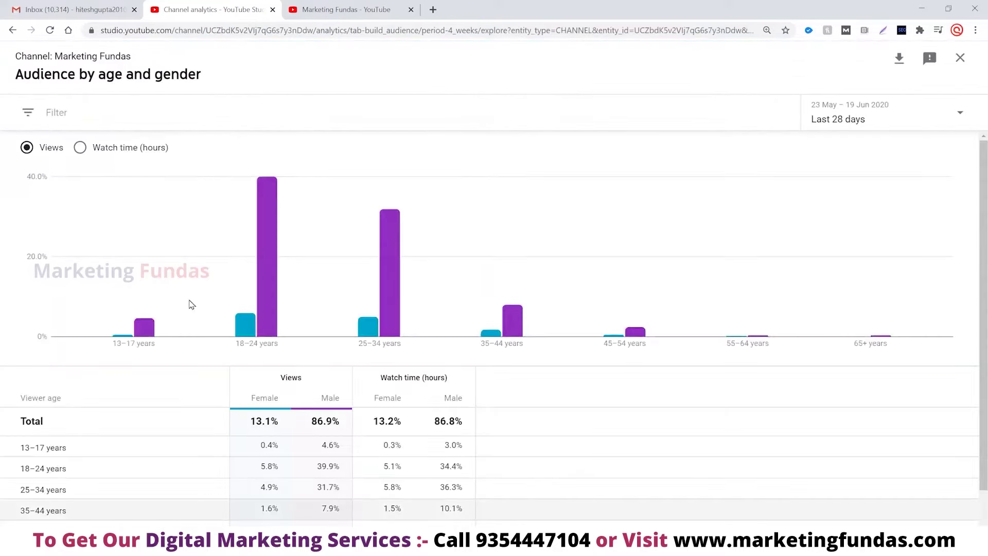
pyautogui.moveTo(179, 225)
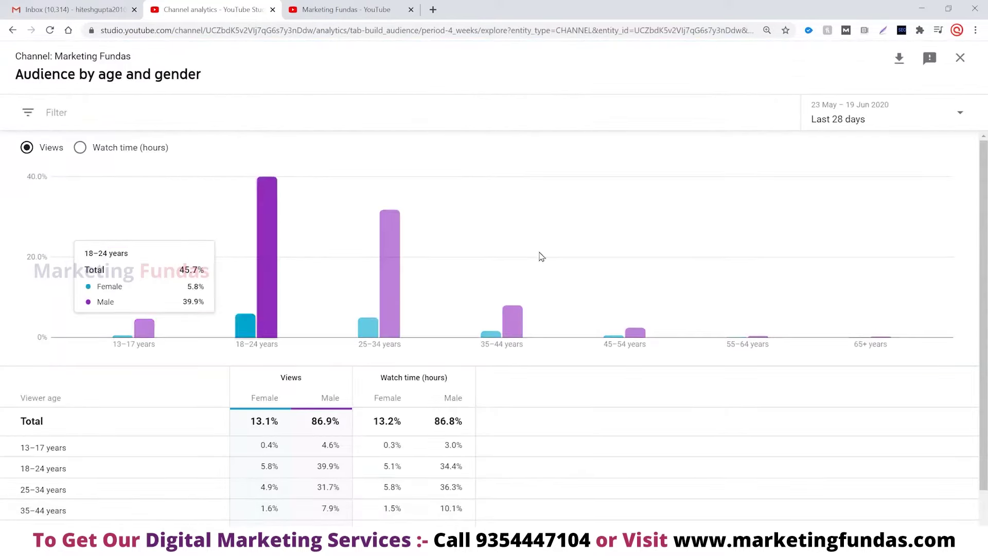
pyautogui.scroll(-1, 575, 415)
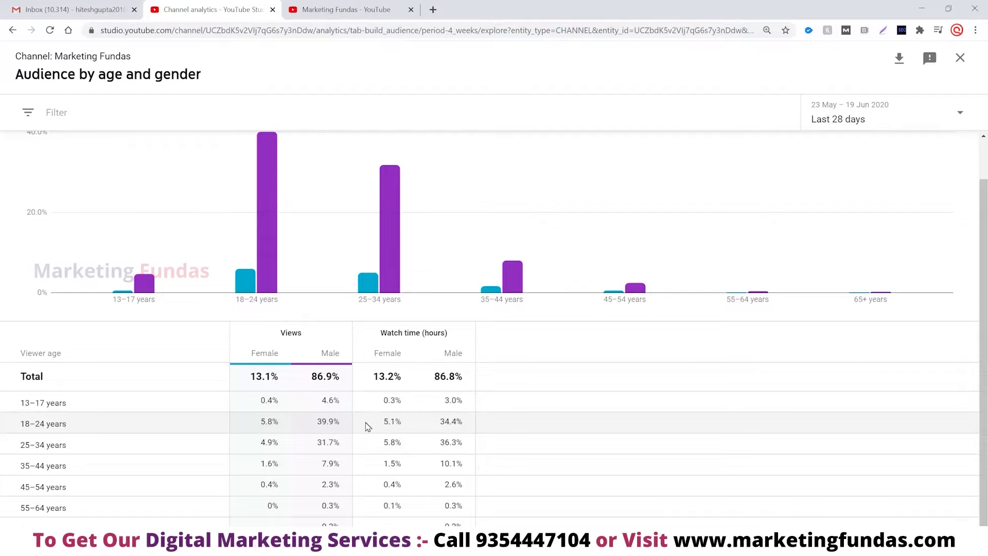
pyautogui.scroll(1, 367, 426)
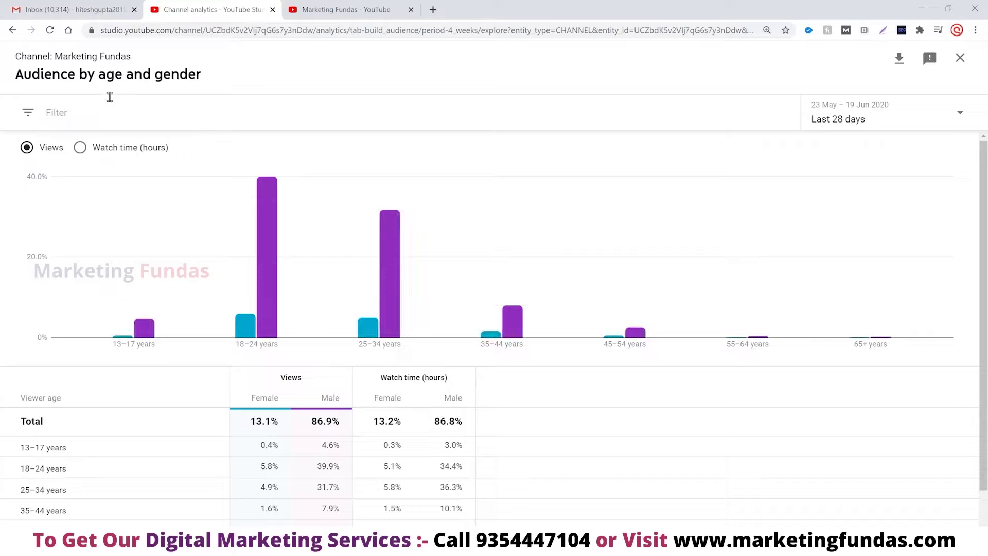
# Browse the countries offered by the report's Geography filter and dismiss the list without applying one.
pyautogui.click(30, 114)
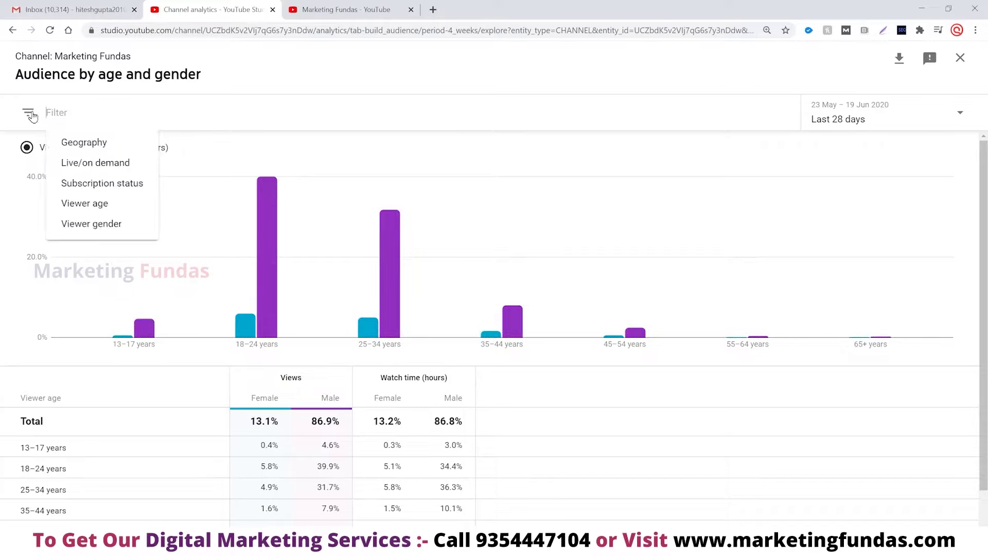
pyautogui.click(86, 143)
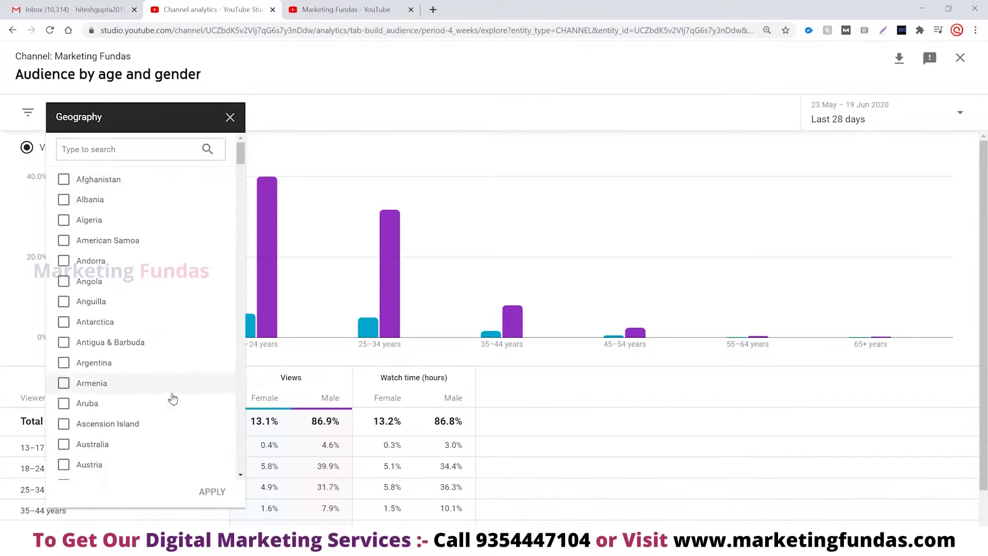
pyautogui.scroll(-10, 175, 401)
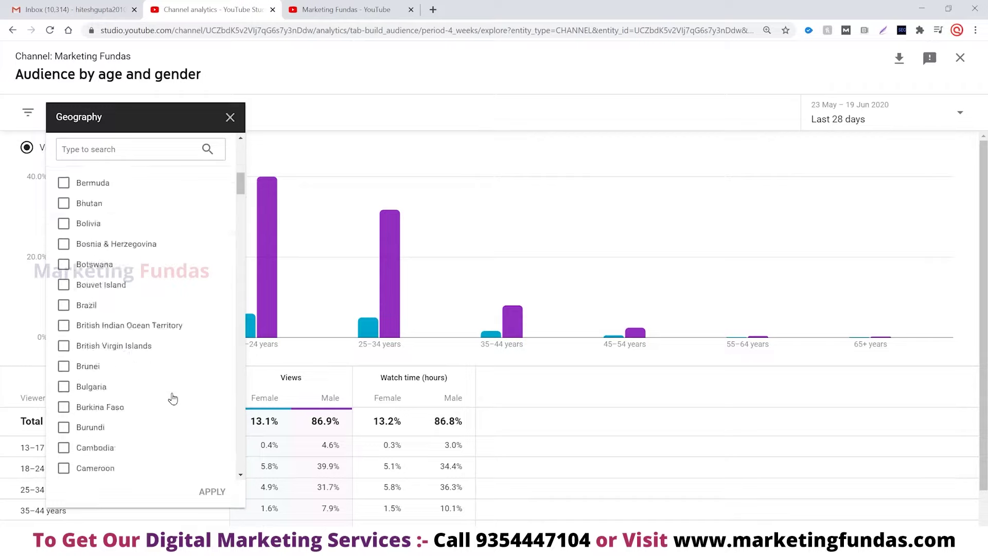
pyautogui.click(356, 103)
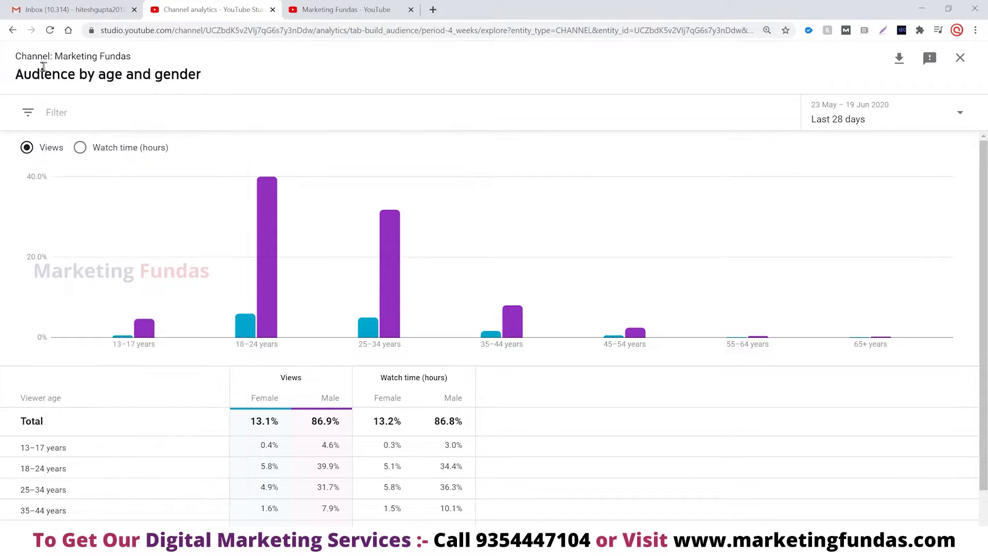
# Leave the age and gender report and review the top videos in the channel's Overview analytics.
pyautogui.click(12, 30)
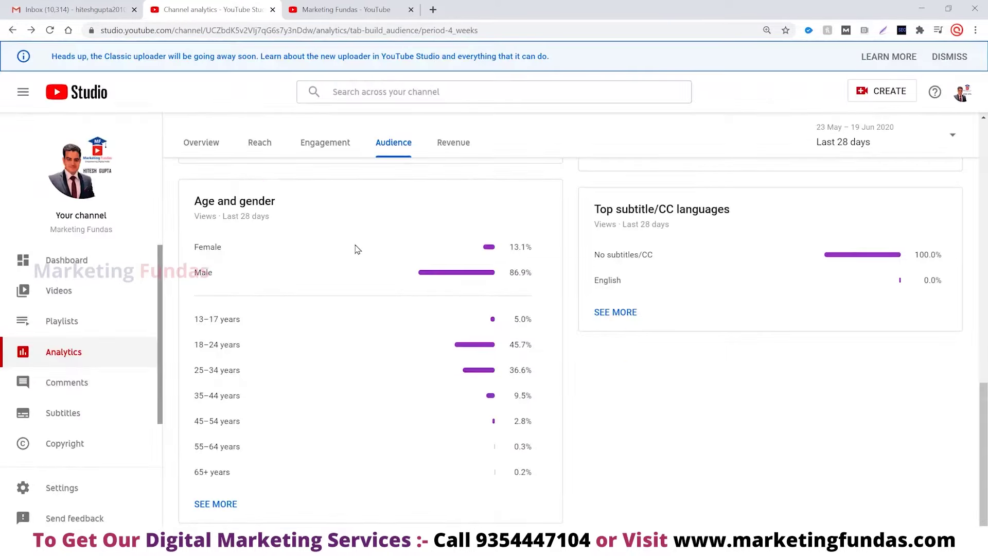
pyautogui.scroll(15, 357, 249)
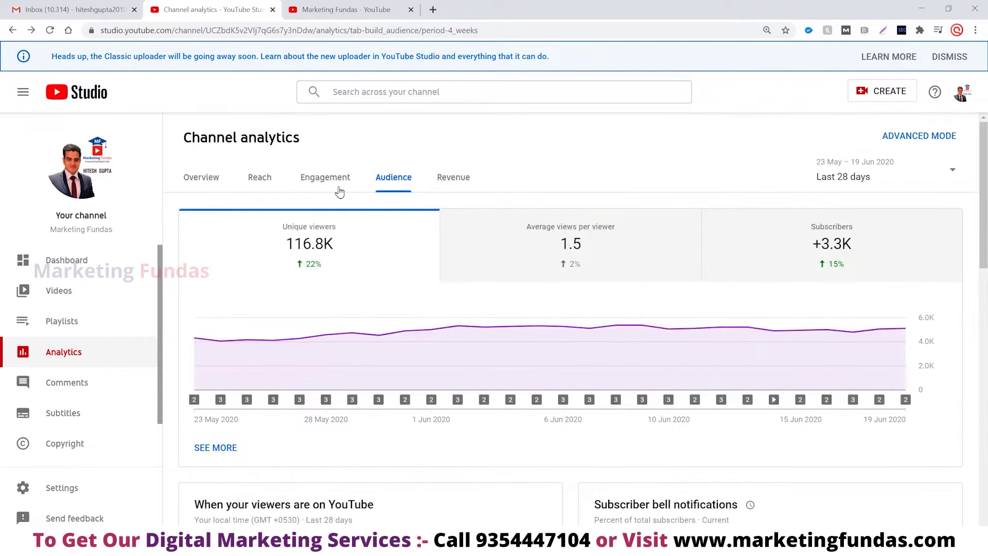
pyautogui.click(215, 178)
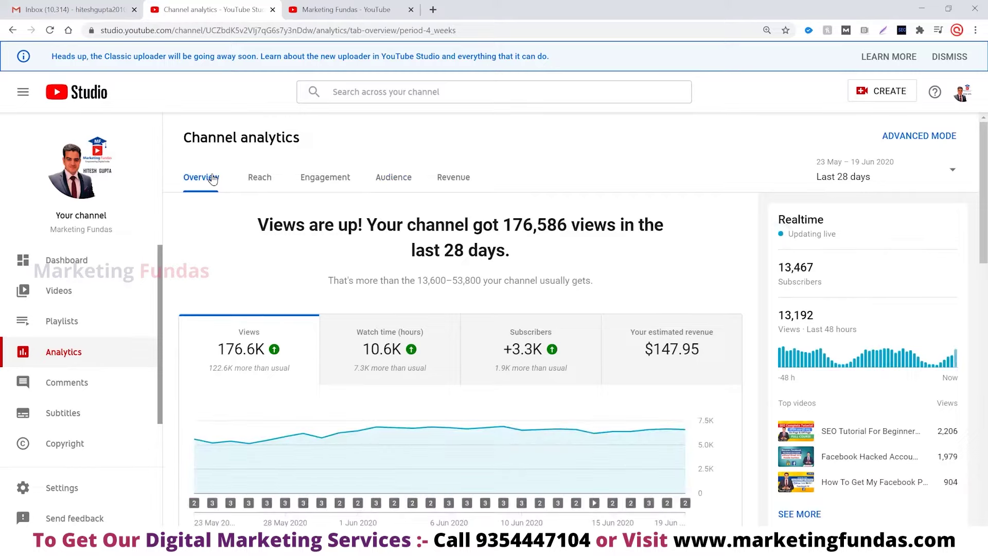
pyautogui.scroll(-10, 556, 208)
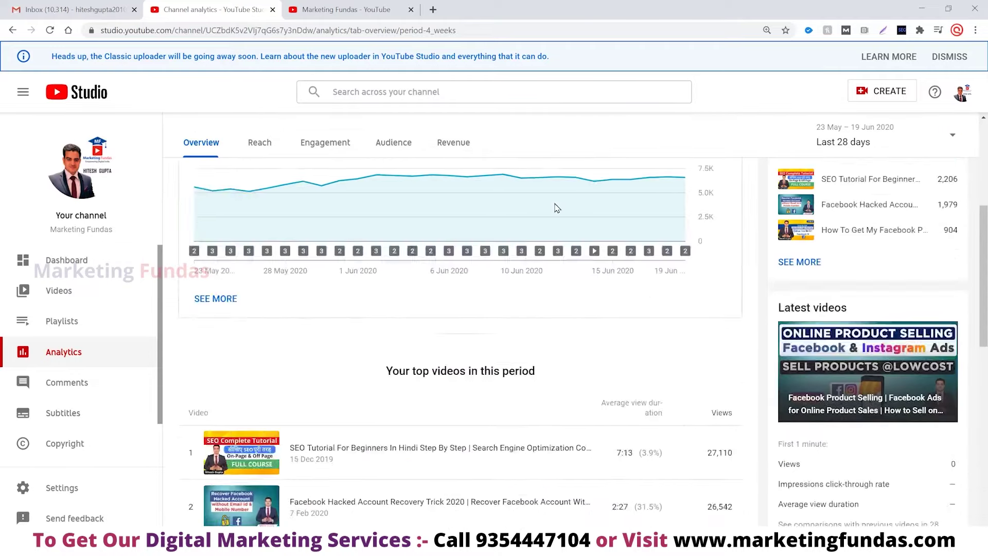
pyautogui.scroll(-5, 557, 208)
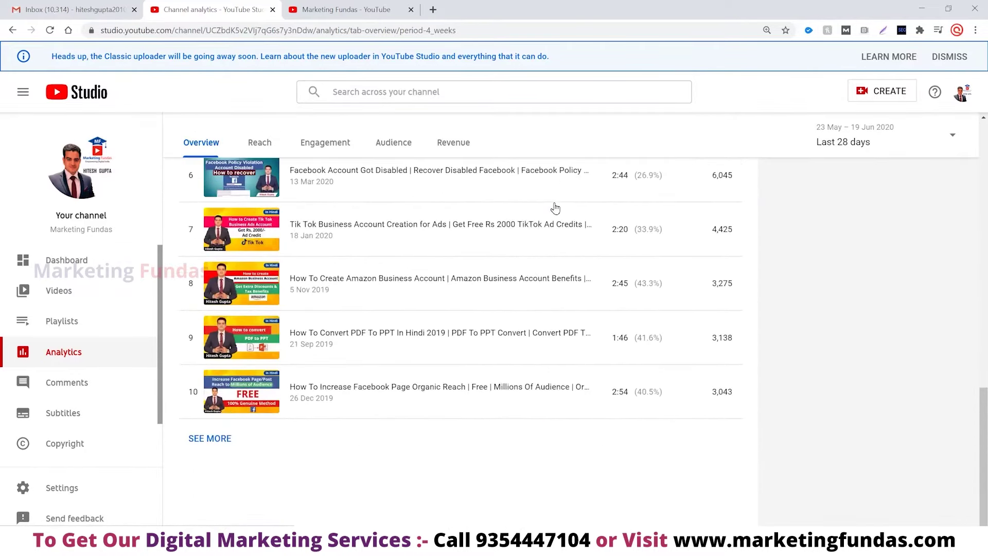
# Open the full top videos report and examine the views per video in its table and line chart.
pyautogui.click(219, 437)
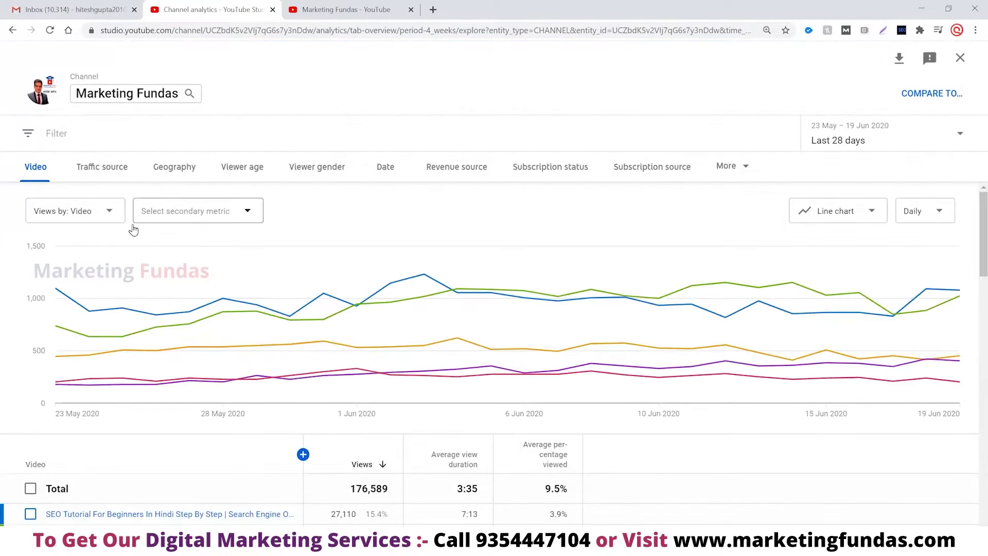
pyautogui.scroll(-4, 154, 283)
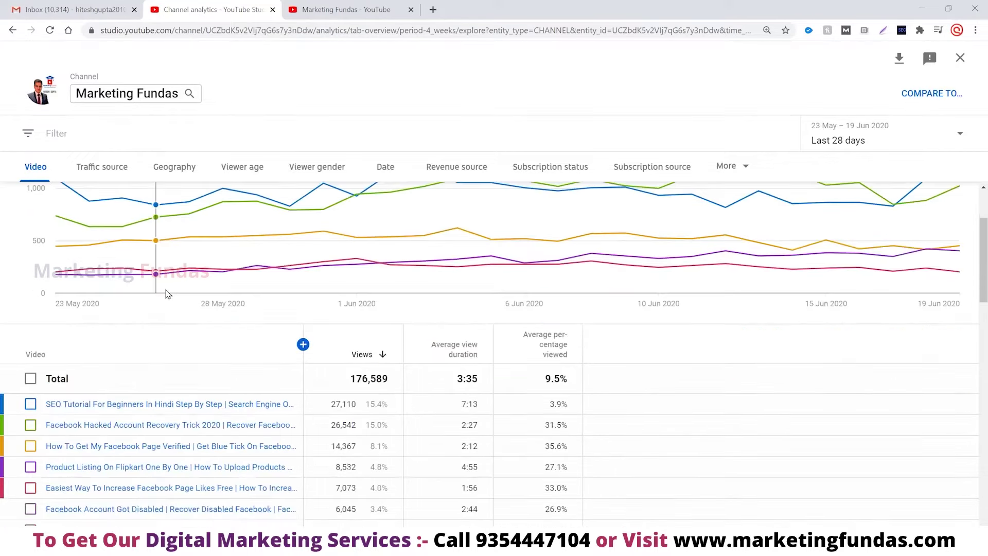
pyautogui.scroll(-1, 165, 294)
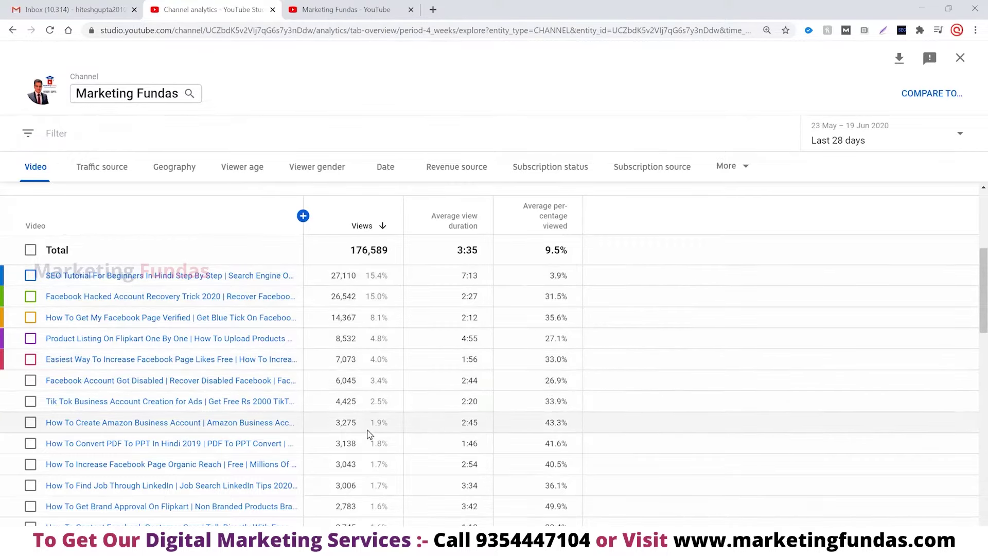
pyautogui.scroll(-5, 368, 434)
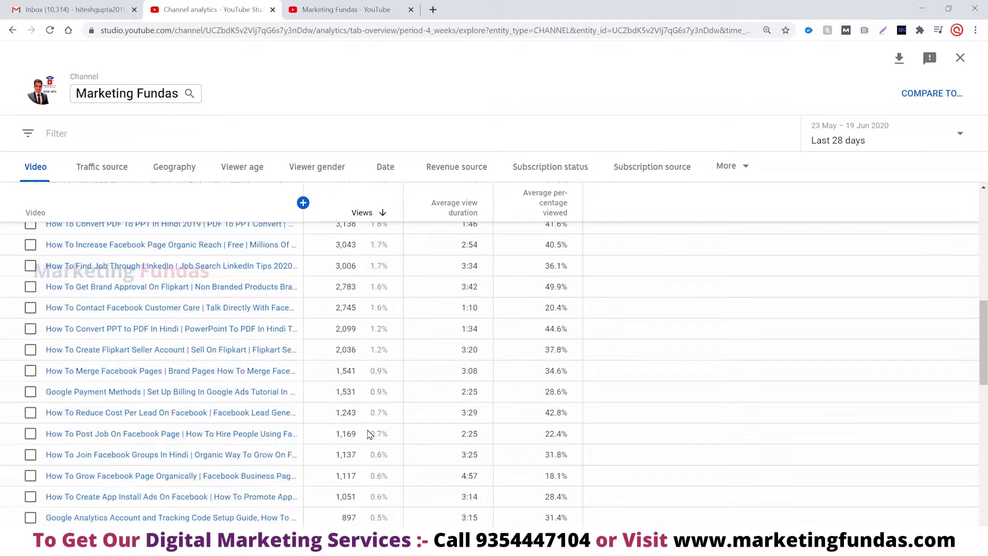
pyautogui.scroll(10, 369, 434)
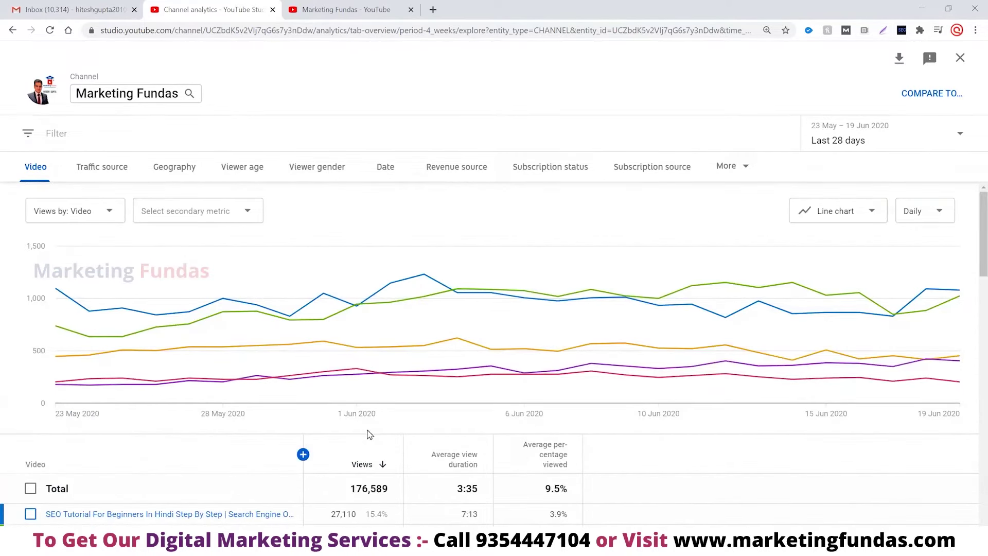
pyautogui.moveTo(360, 307)
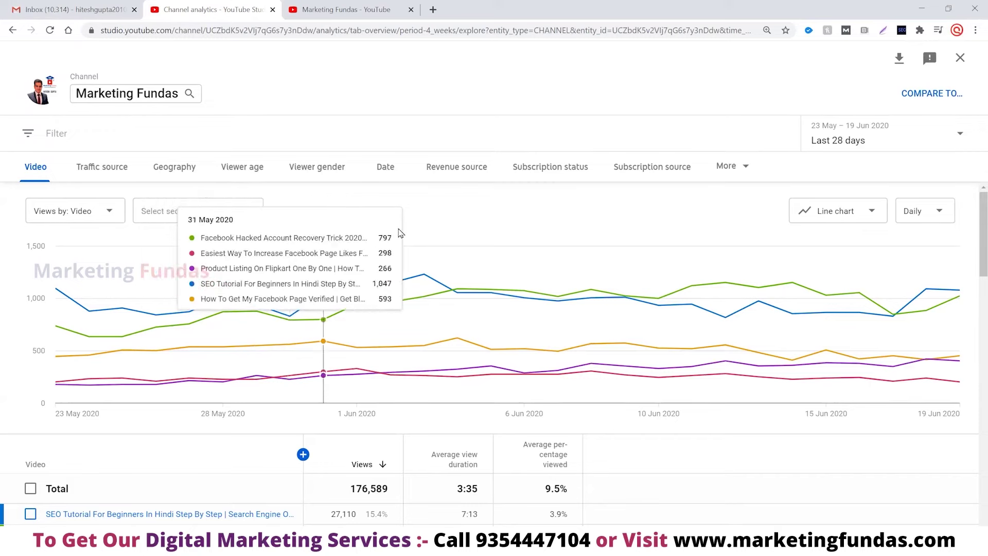
# Break the report down by traffic source and examine views, watch time, average view duration, impressions and click-through rate per source.
pyautogui.click(114, 171)
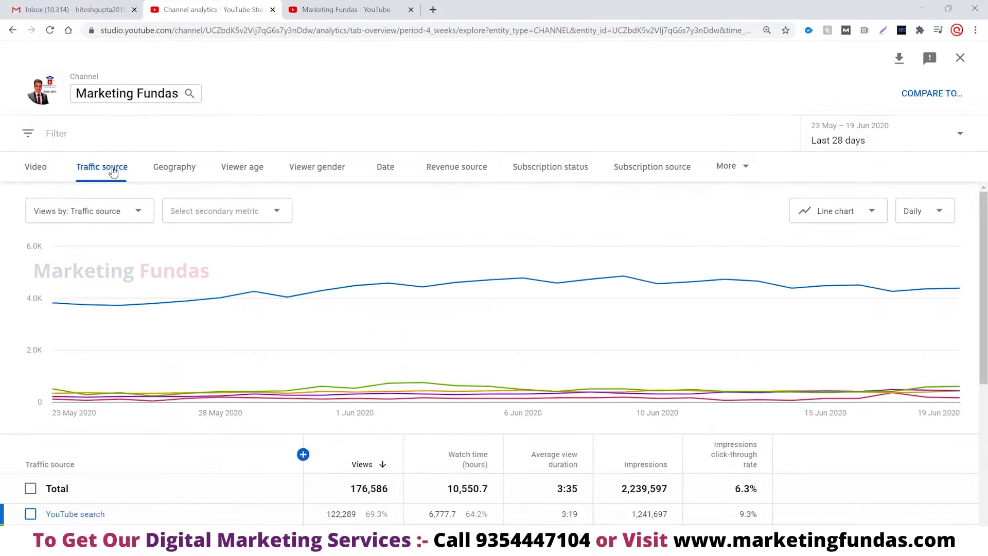
pyautogui.moveTo(452, 252)
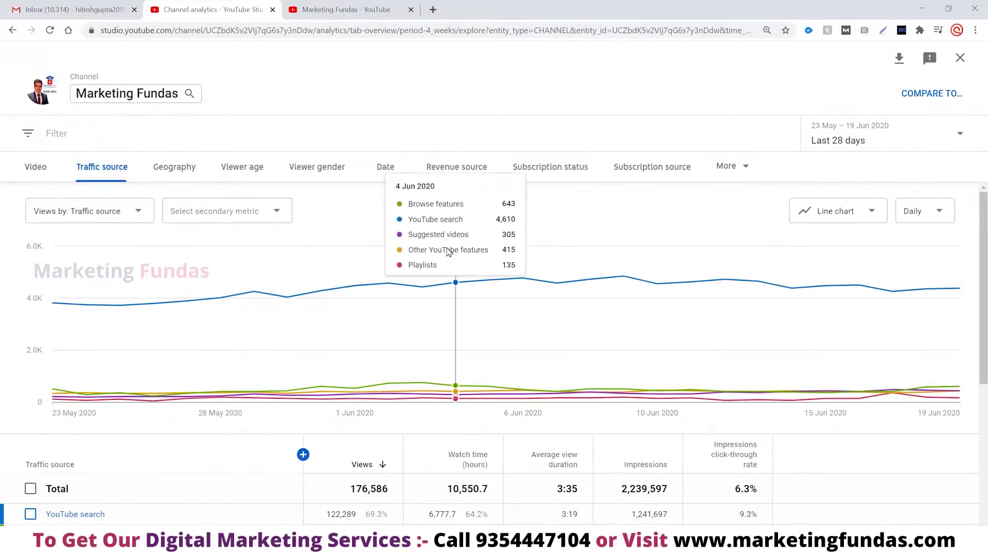
pyautogui.scroll(-2, 448, 253)
pyautogui.scroll(-2, 448, 252)
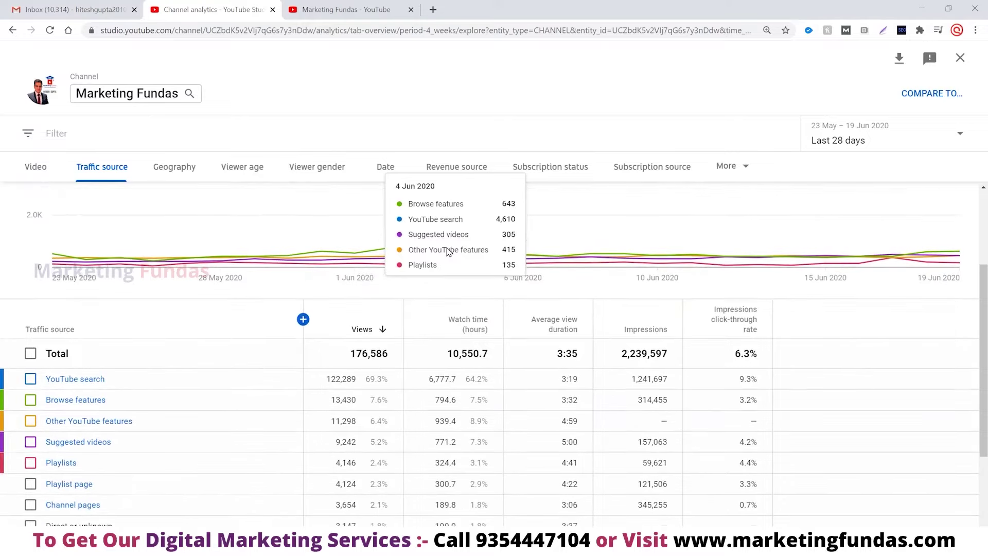
pyautogui.scroll(-2, 852, 385)
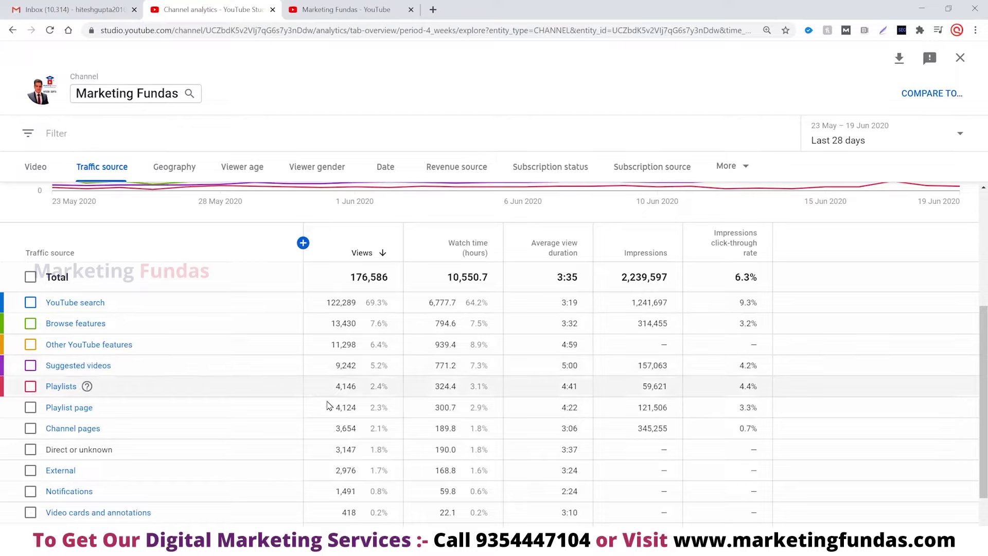
pyautogui.scroll(-1, 364, 411)
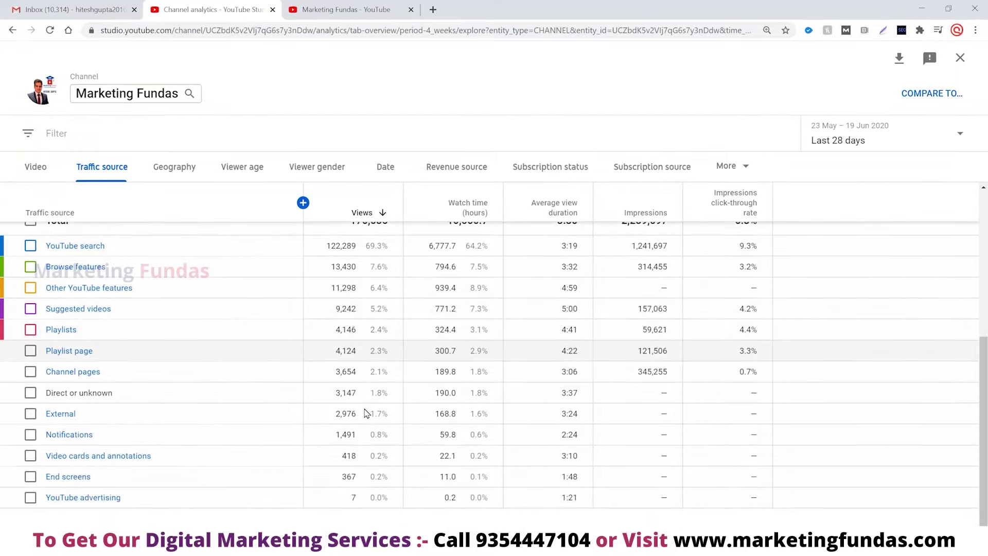
pyautogui.scroll(4, 365, 409)
pyautogui.moveTo(364, 408)
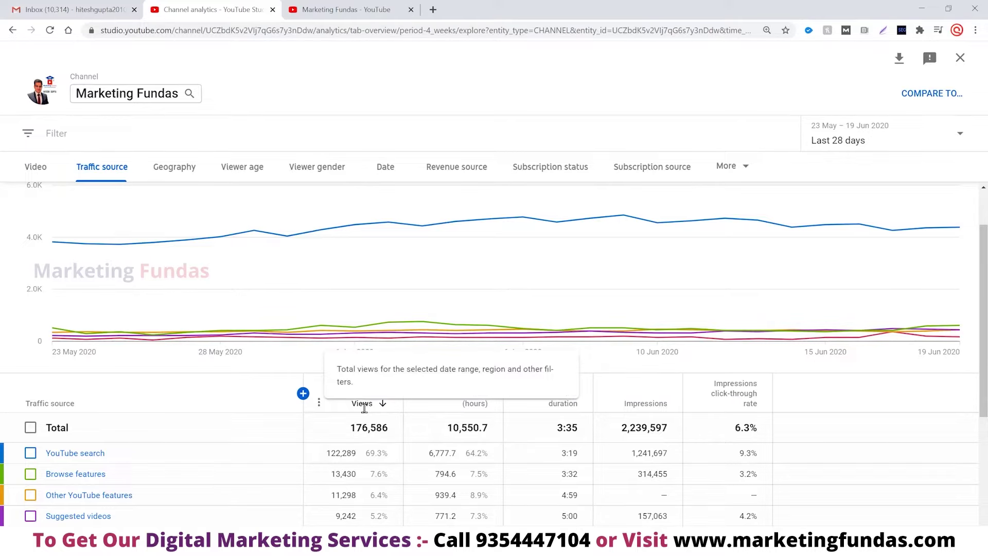
pyautogui.scroll(-3, 475, 457)
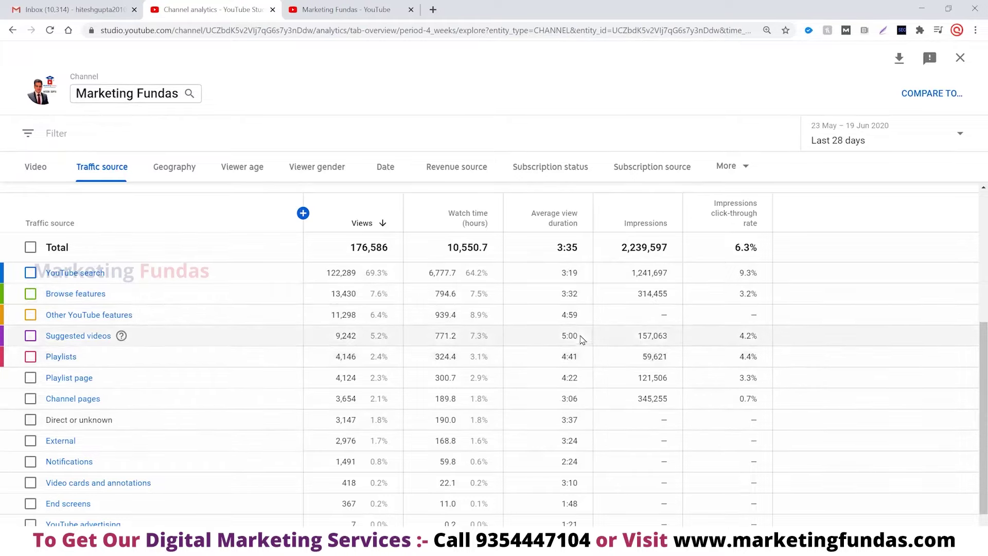
pyautogui.scroll(-1, 534, 403)
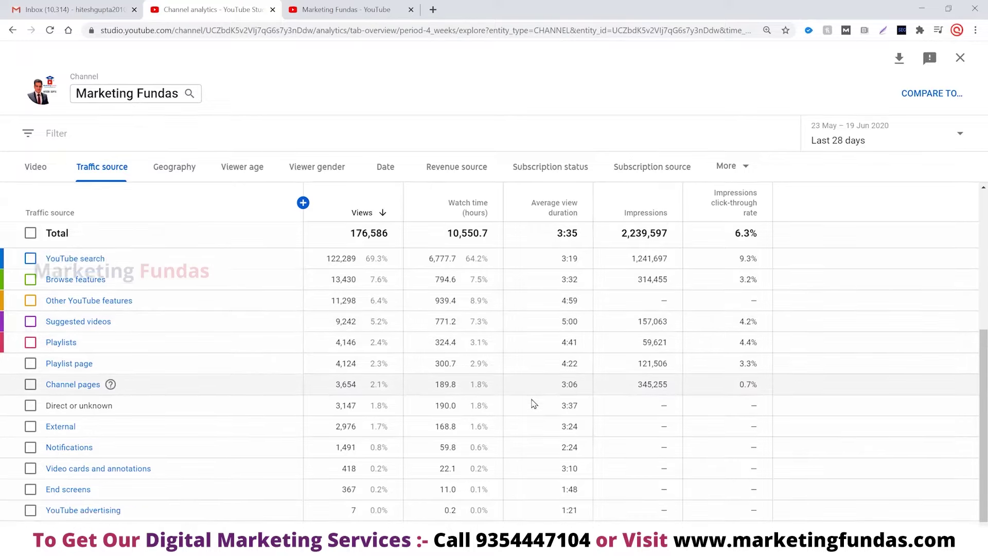
pyautogui.scroll(3, 533, 402)
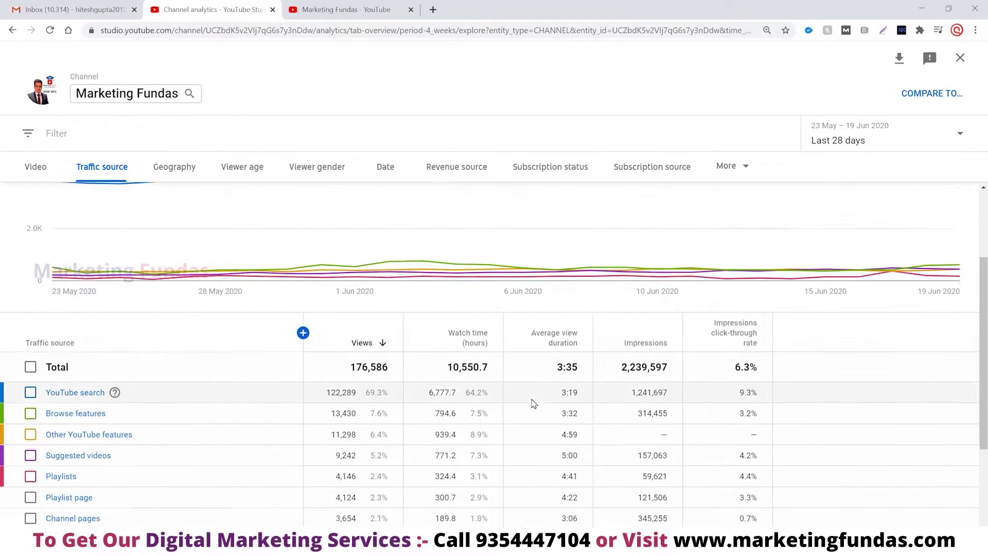
pyautogui.scroll(-2, 566, 355)
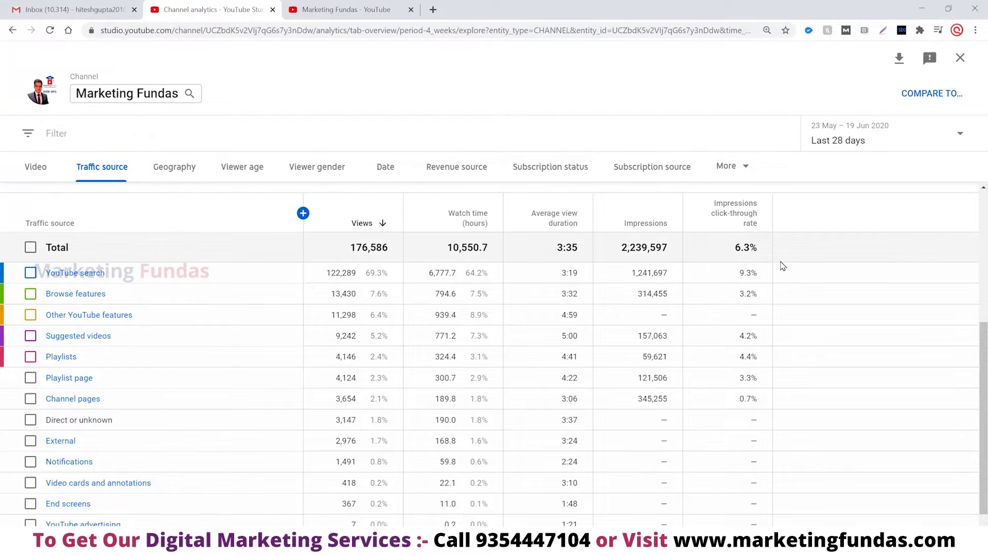
# Break the report down by geography and examine views, watch time and average view duration per country.
pyautogui.scroll(5, 783, 266)
pyautogui.click(178, 171)
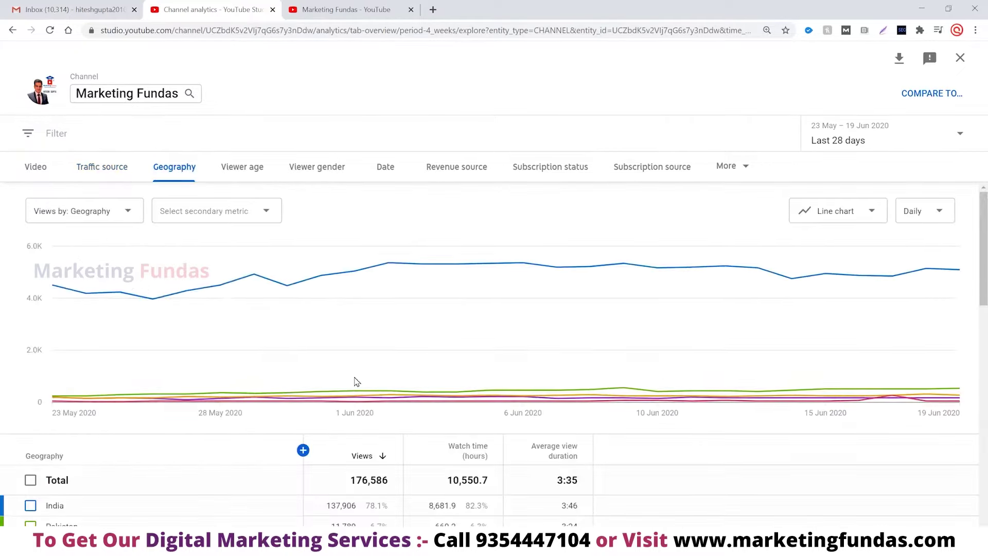
pyautogui.scroll(-6, 357, 382)
pyautogui.scroll(3, 357, 381)
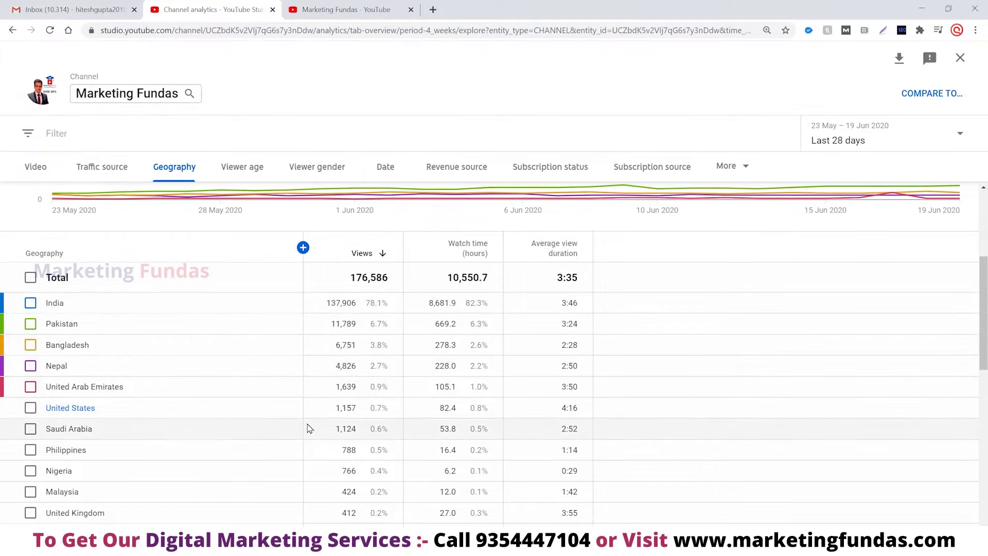
pyautogui.scroll(-1, 308, 428)
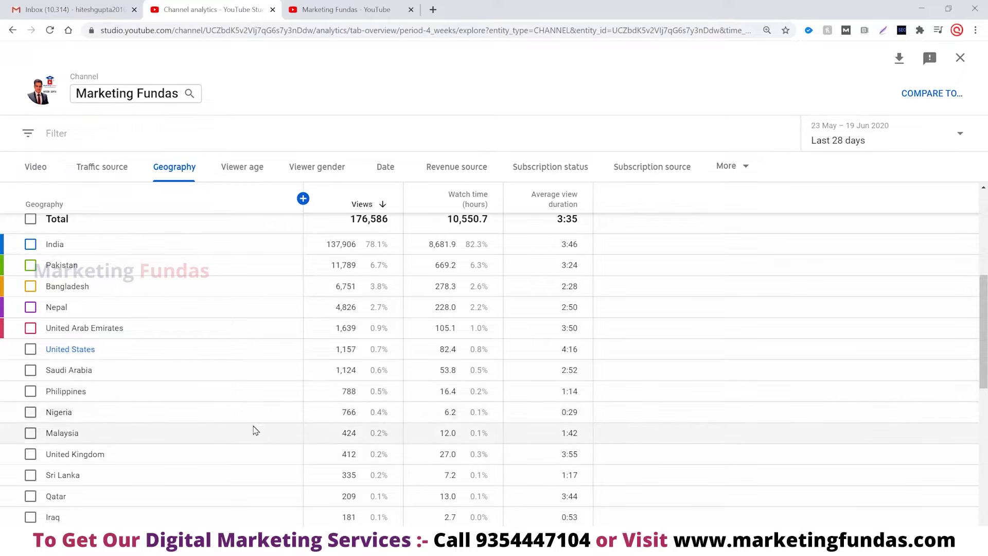
pyautogui.scroll(-5, 255, 429)
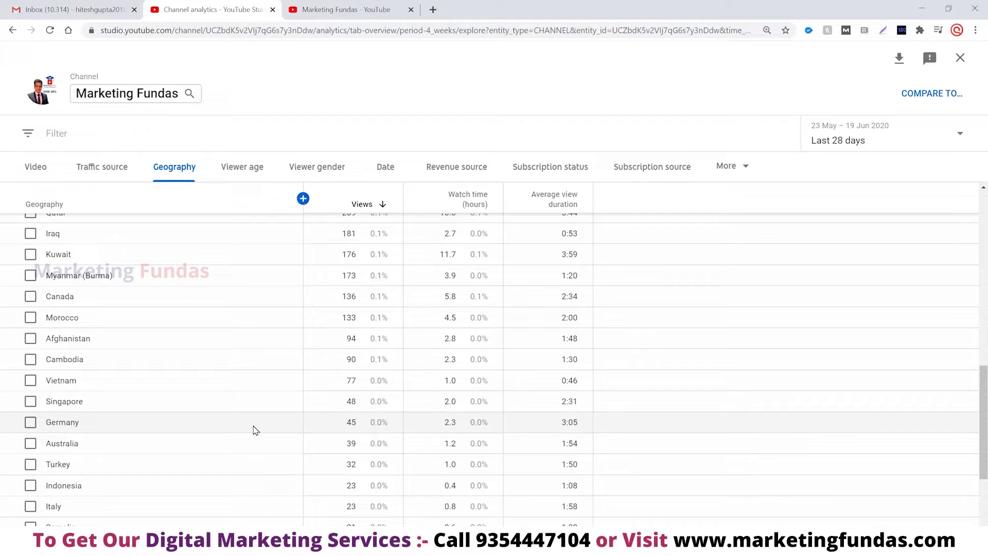
# Examine the rest of the geography table down to the countries with the fewest views.
pyautogui.scroll(-2, 255, 430)
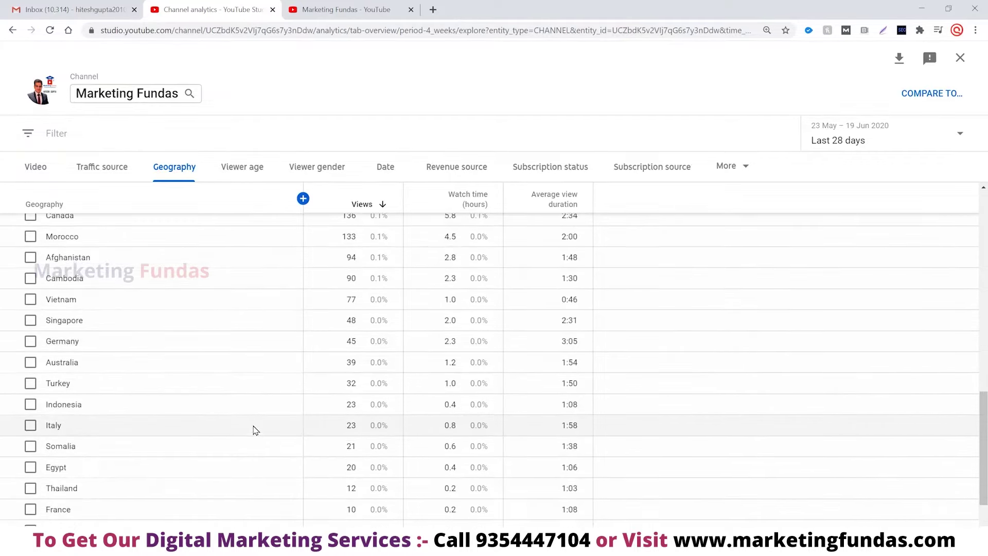
pyautogui.scroll(-2, 255, 430)
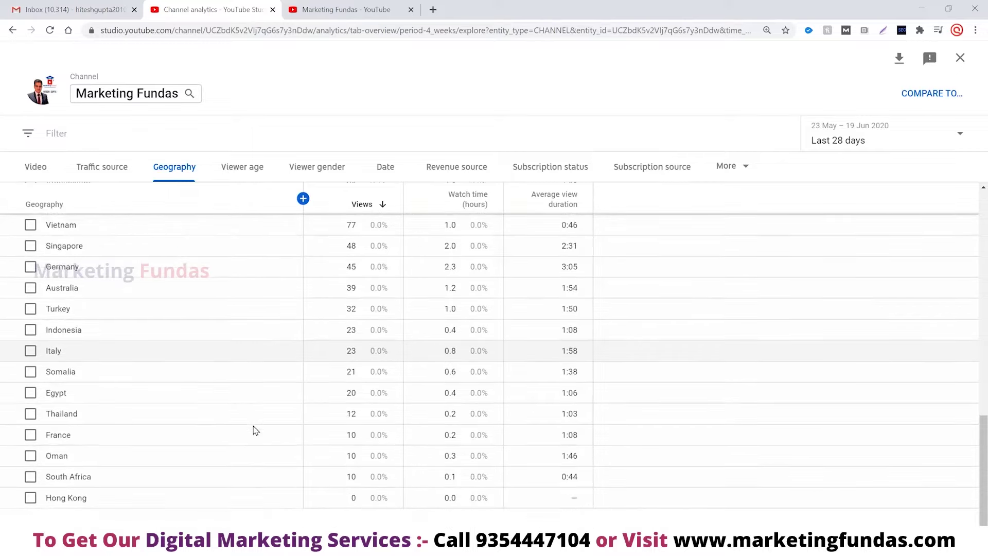
pyautogui.scroll(10, 256, 429)
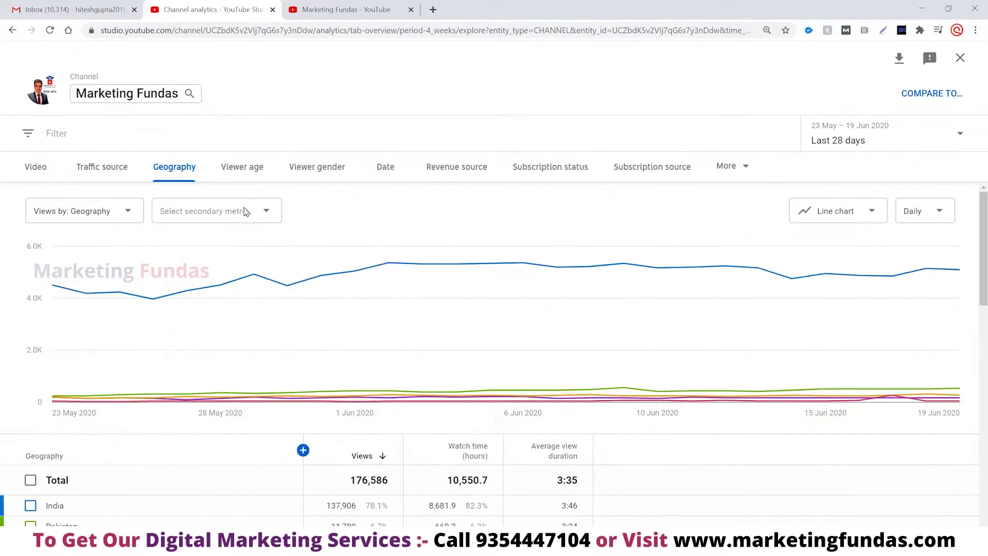
# Break the report down by viewer age and examine views, average view duration, average percentage viewed and watch time per age group.
pyautogui.click(244, 173)
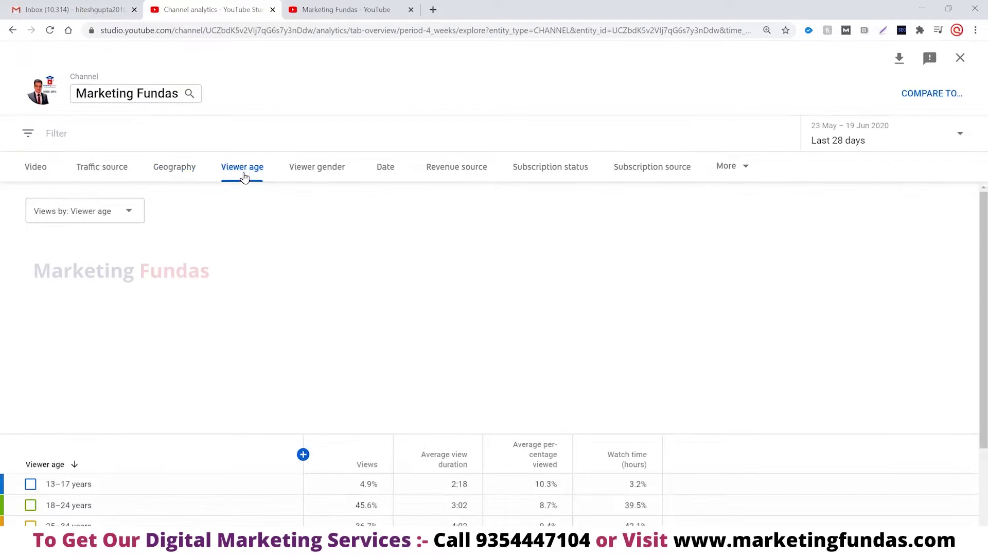
pyautogui.scroll(-2, 338, 351)
pyautogui.scroll(2, 338, 351)
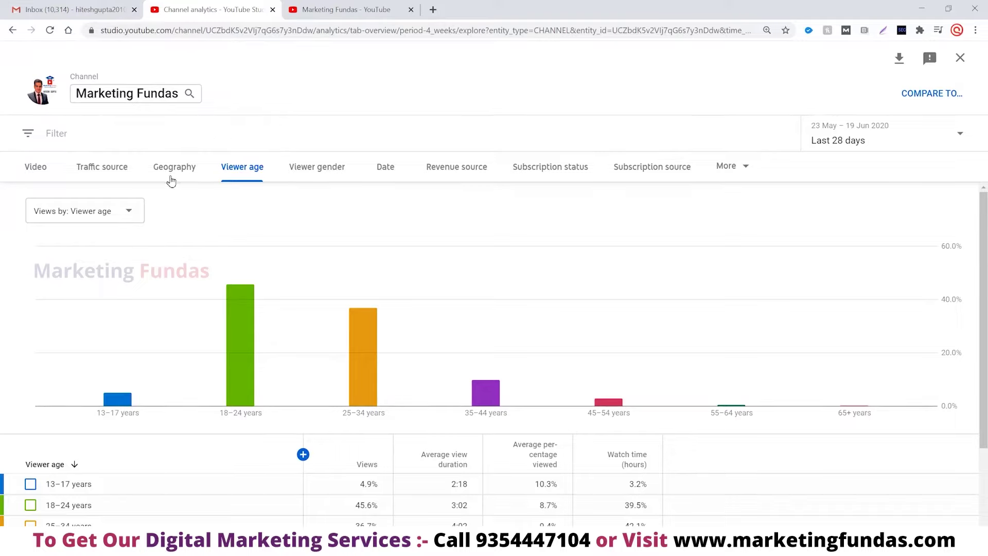
# Break the report down by subscription status and compare views, watch time and average view duration of subscribed and unsubscribed viewers.
pyautogui.click(453, 170)
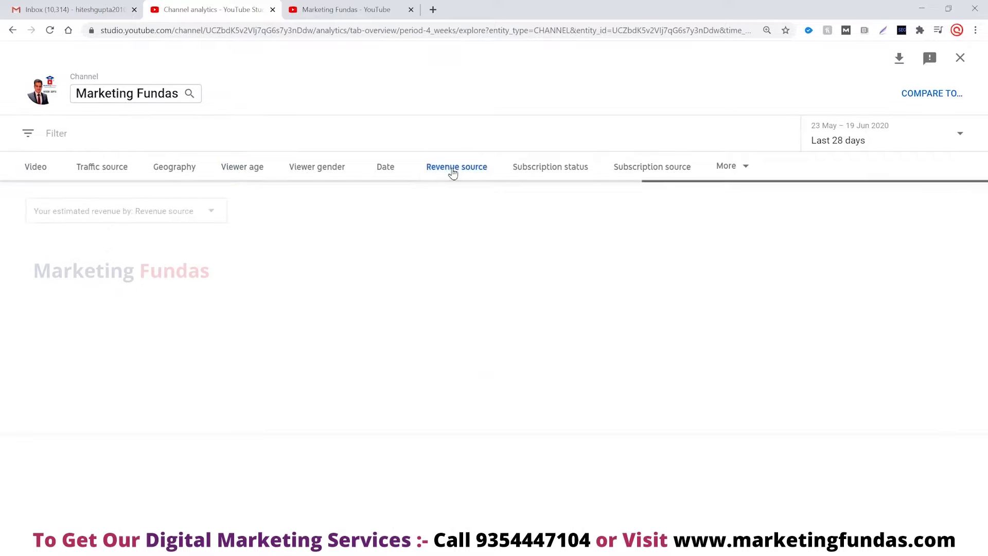
pyautogui.click(552, 175)
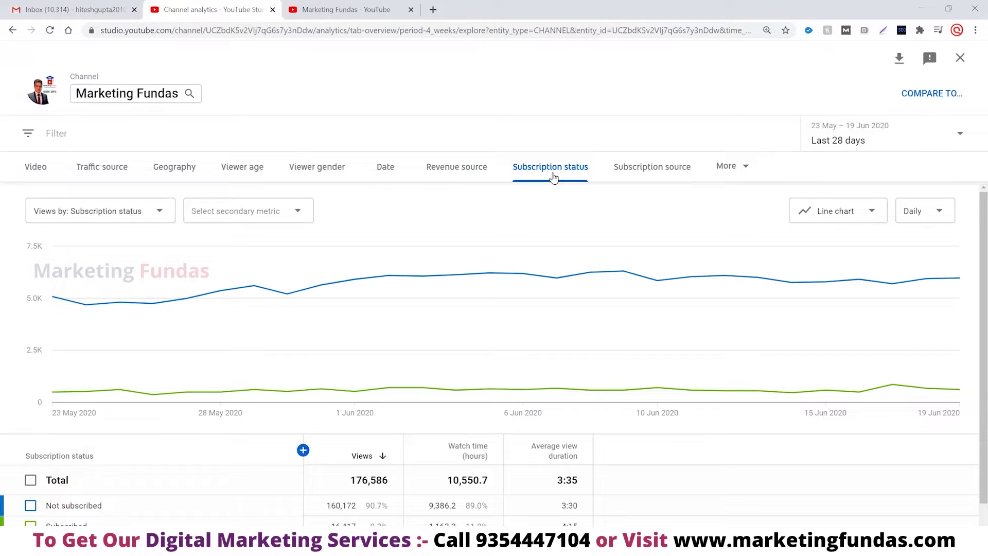
pyautogui.scroll(-1, 624, 288)
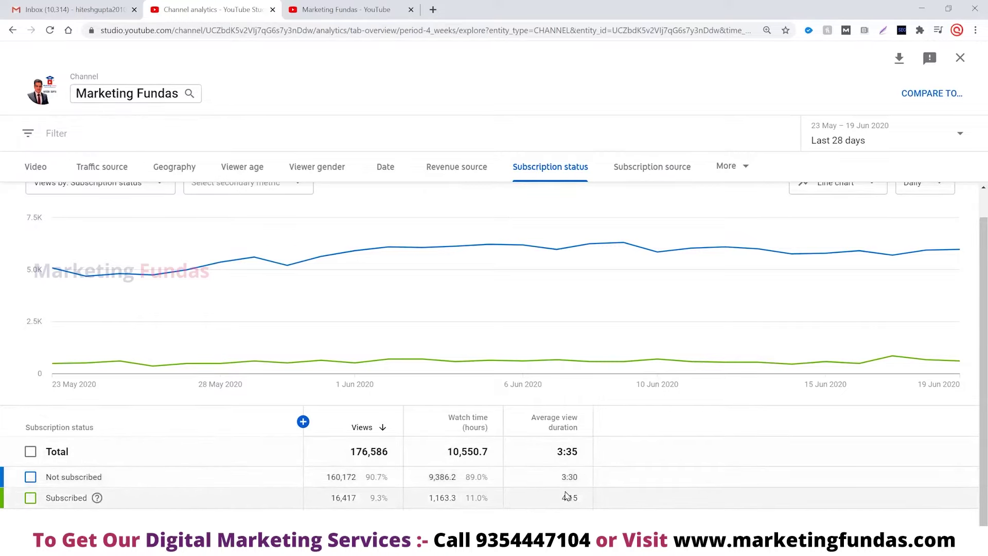
pyautogui.scroll(1, 566, 495)
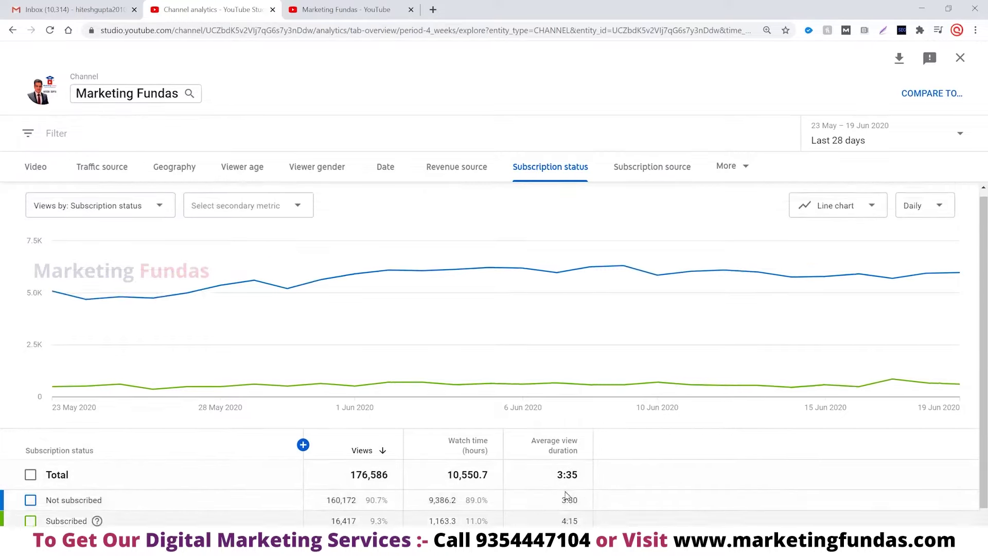
# Break the report down by subscription source and examine net subscribers, subscribers gained and subscribers lost per source.
pyautogui.click(655, 171)
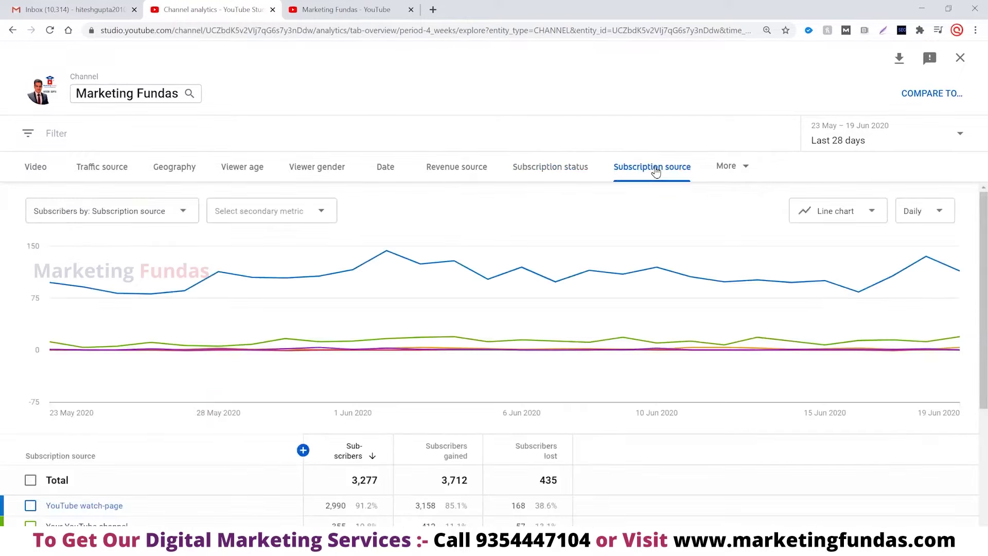
pyautogui.scroll(-4, 568, 441)
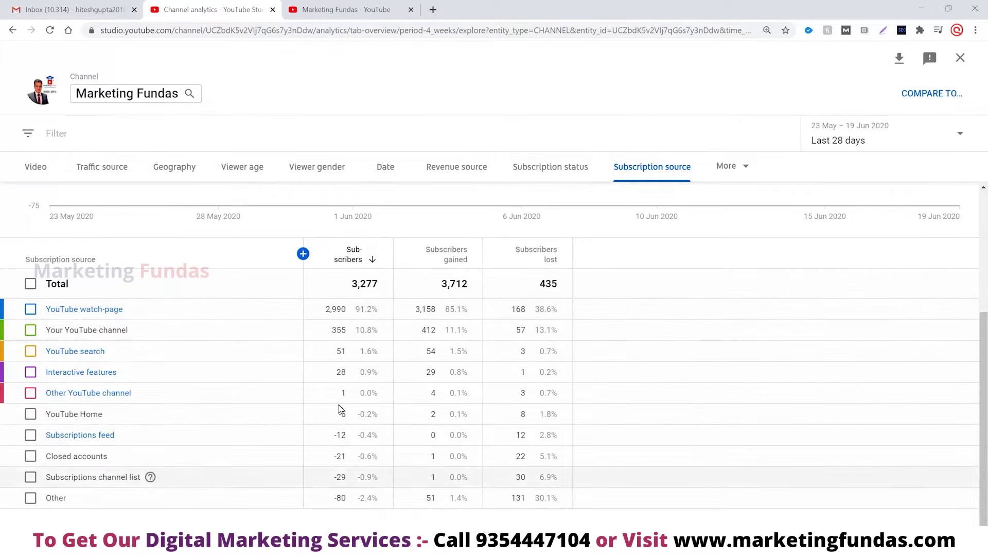
pyautogui.scroll(4, 297, 349)
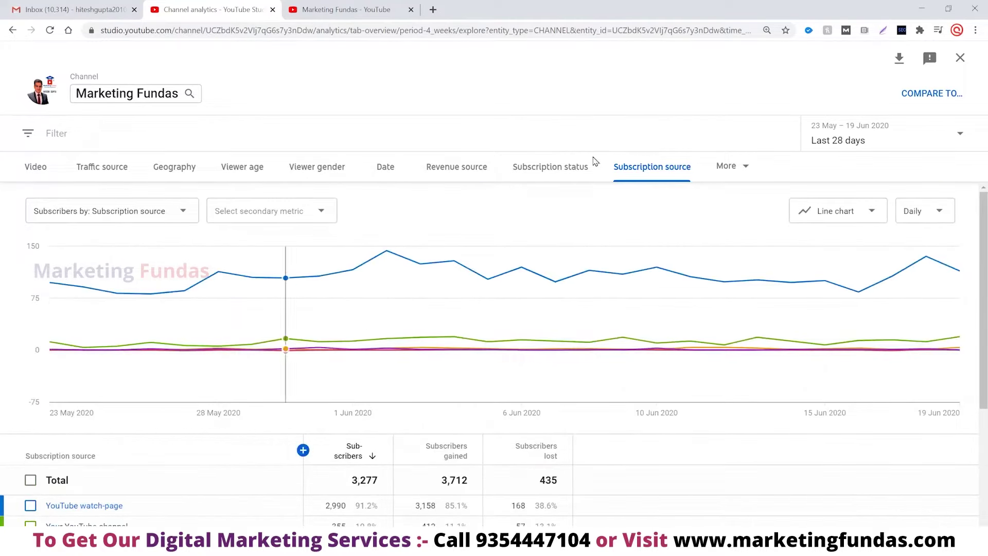
# Break the report down by device type, examine views and watch time per device, and return to the video breakdown.
pyautogui.click(725, 166)
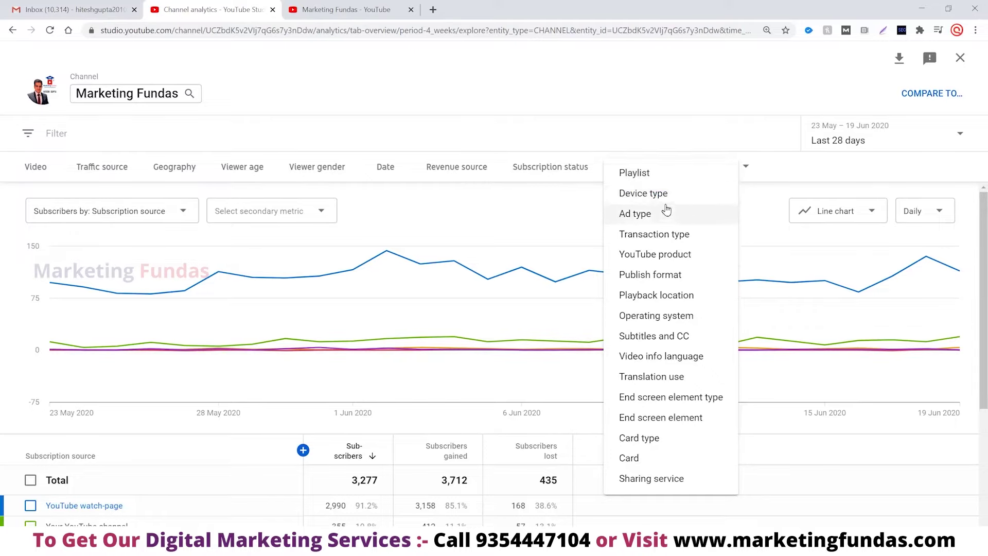
pyautogui.click(642, 195)
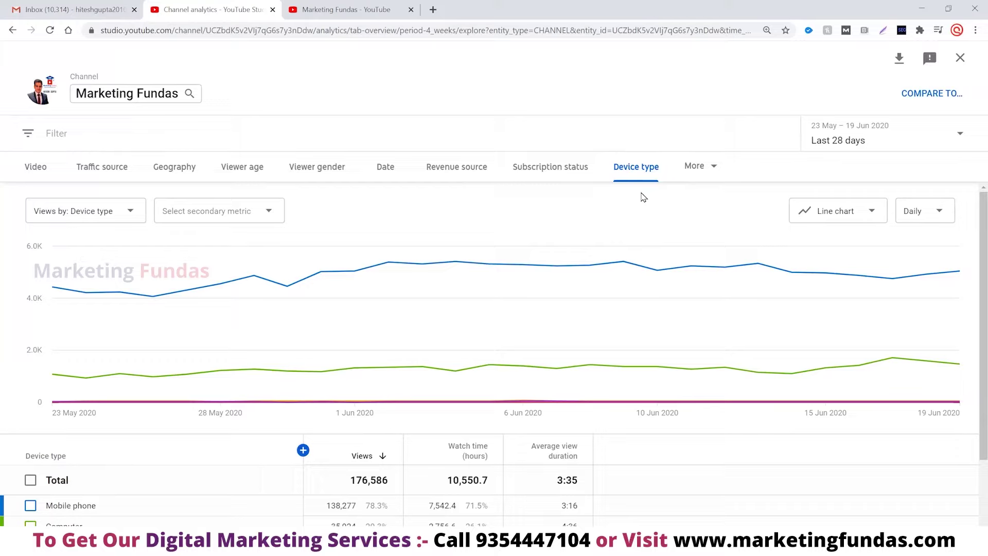
pyautogui.scroll(-2, 672, 509)
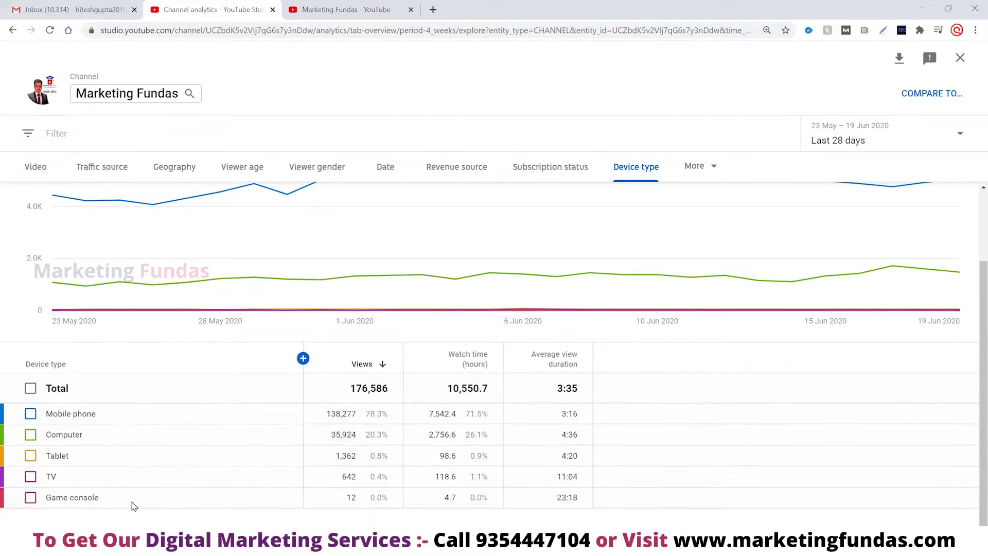
pyautogui.click(699, 176)
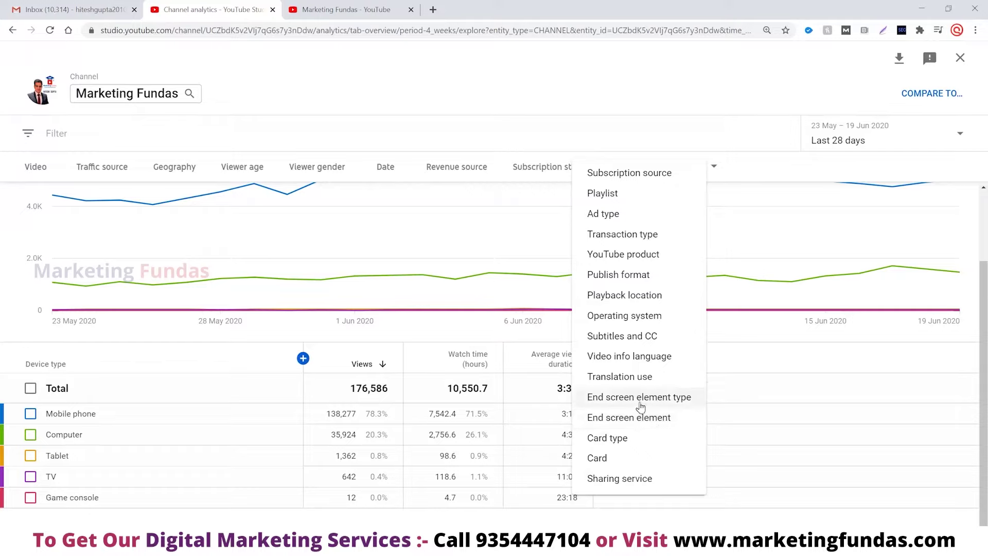
pyautogui.click(493, 108)
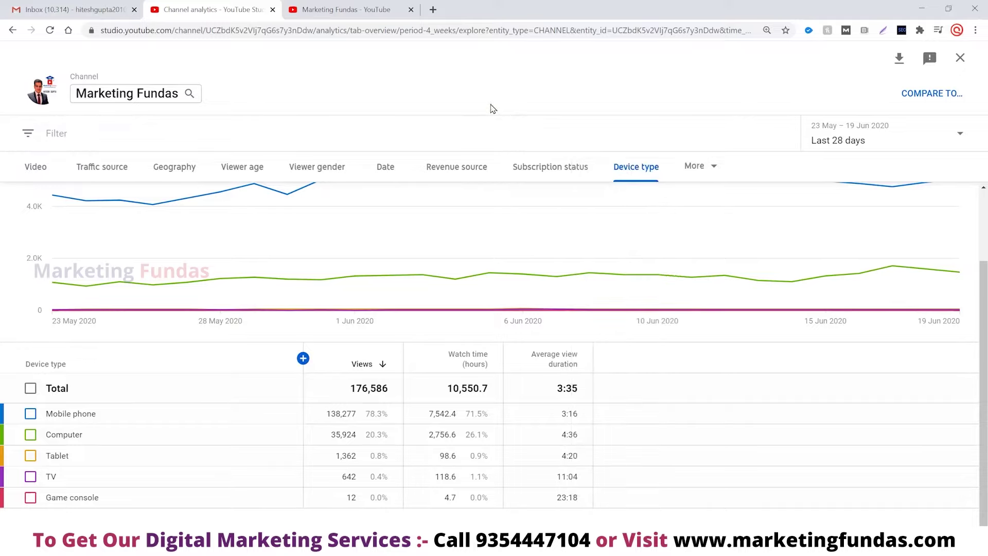
pyautogui.click(39, 171)
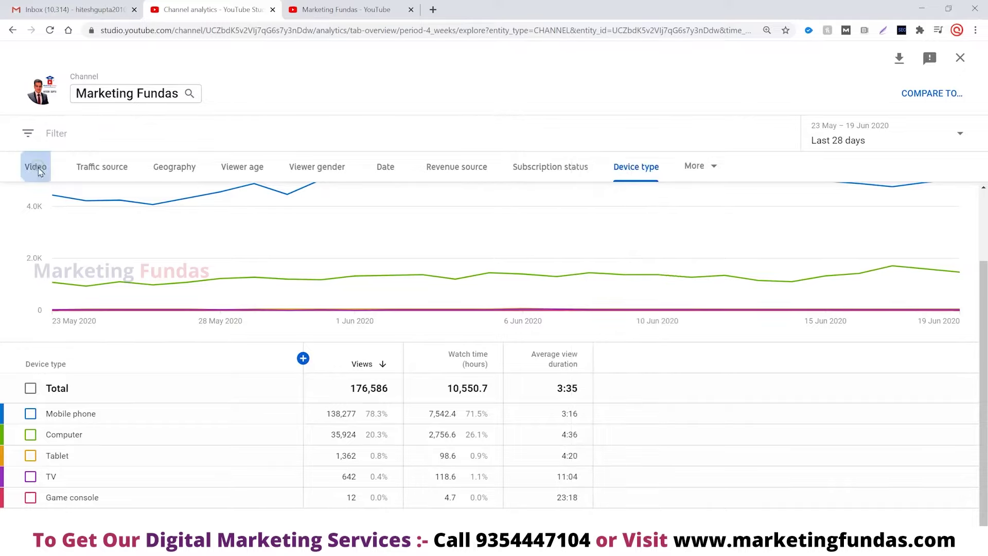
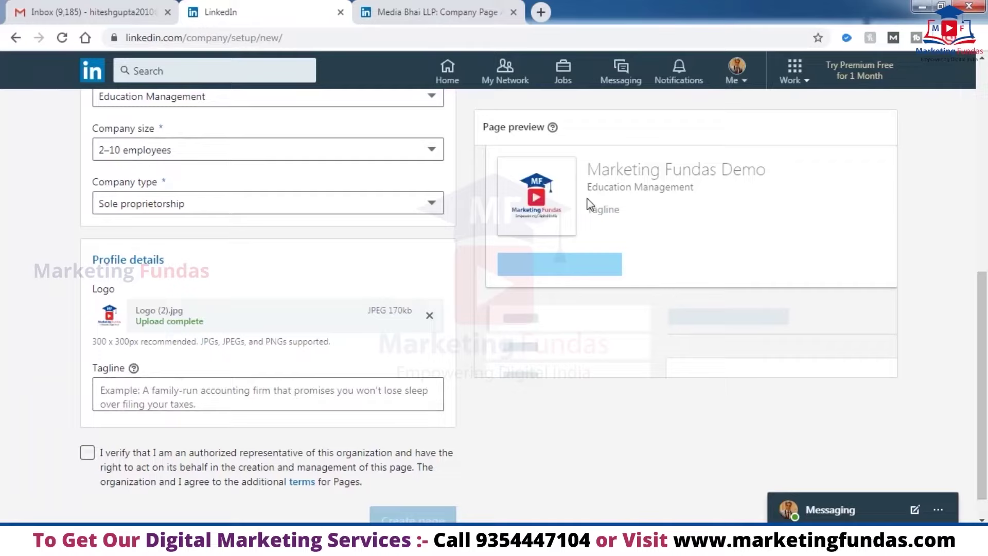
# Enter "Learn Free Earn Money" as the tagline in the profile details of the new LinkedIn company page.
pyautogui.click(201, 391)
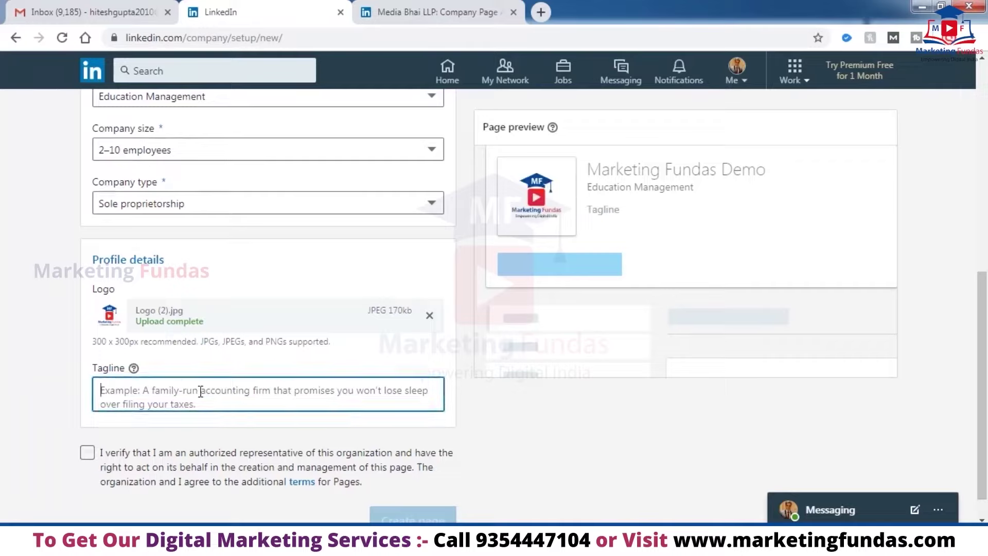
pyautogui.write('Learn Free')
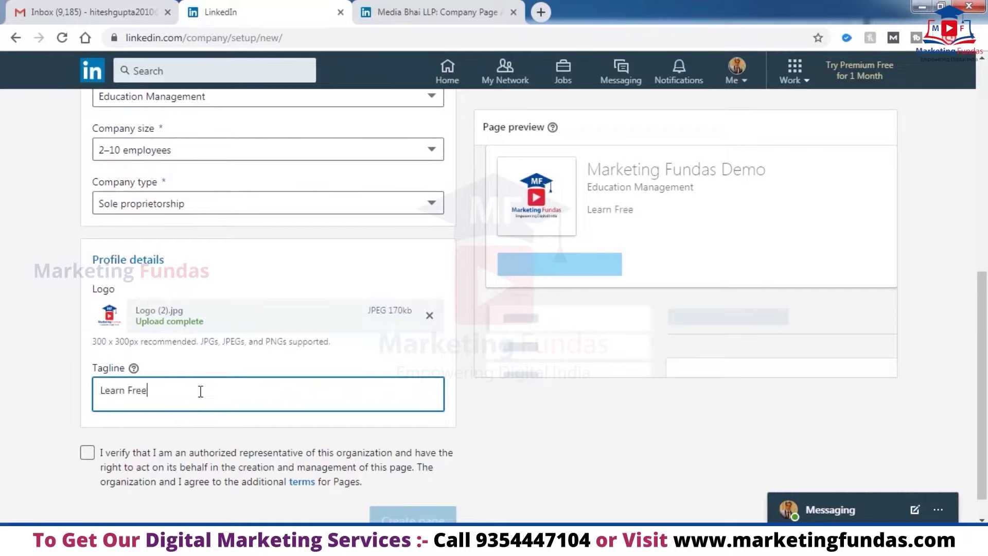
pyautogui.write(' Earn Money')
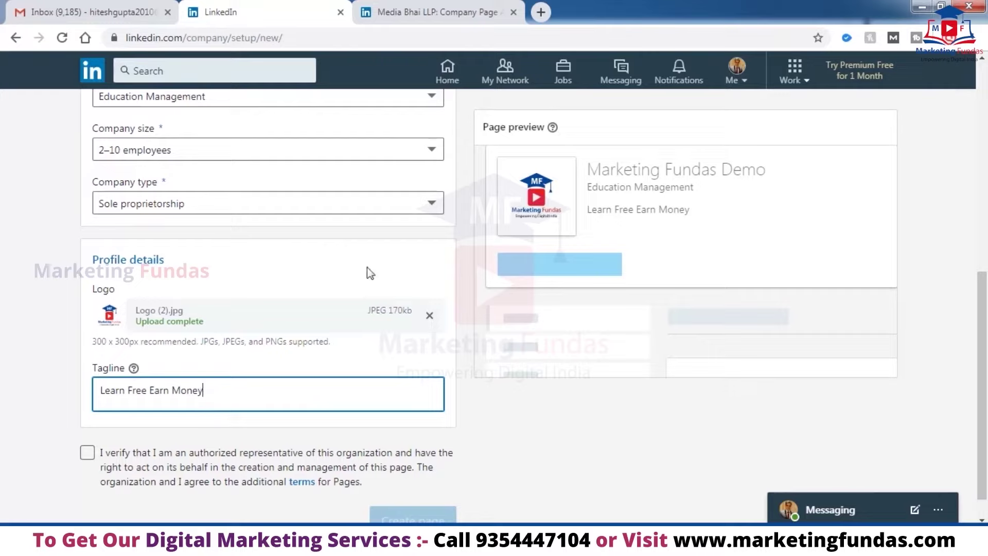
# Verify being an authorized representative of the organization and create the Marketing Fundas Demo page.
pyautogui.scroll(-1, 341, 396)
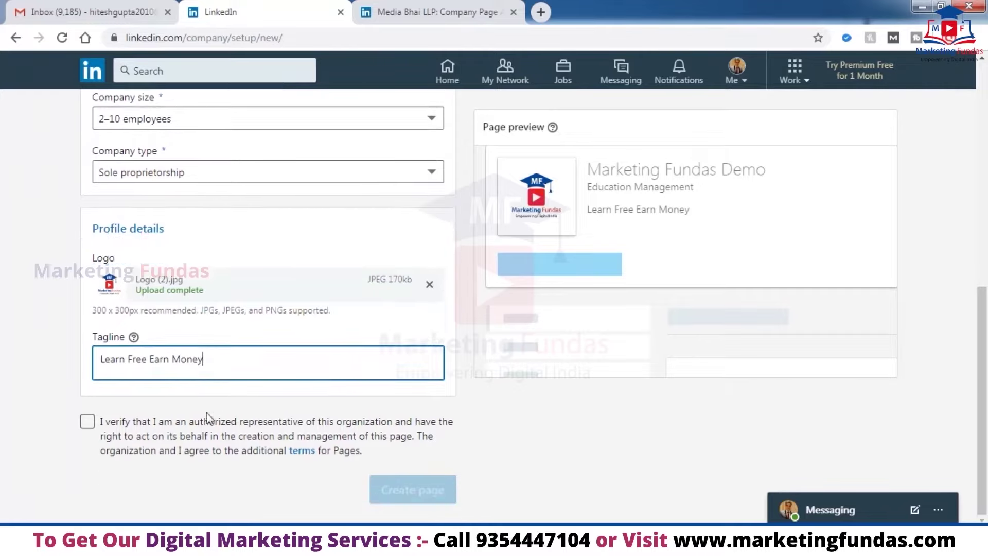
pyautogui.click(88, 422)
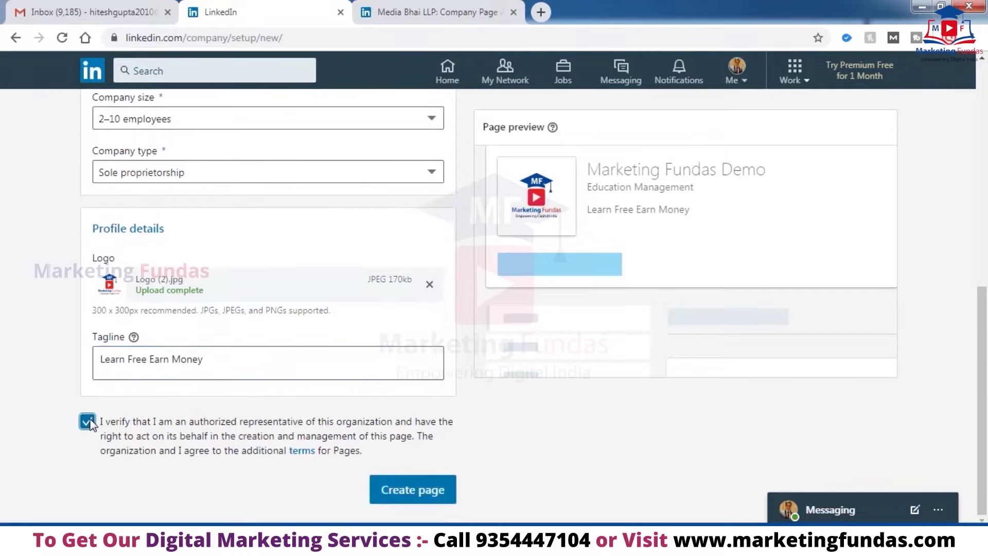
pyautogui.click(416, 491)
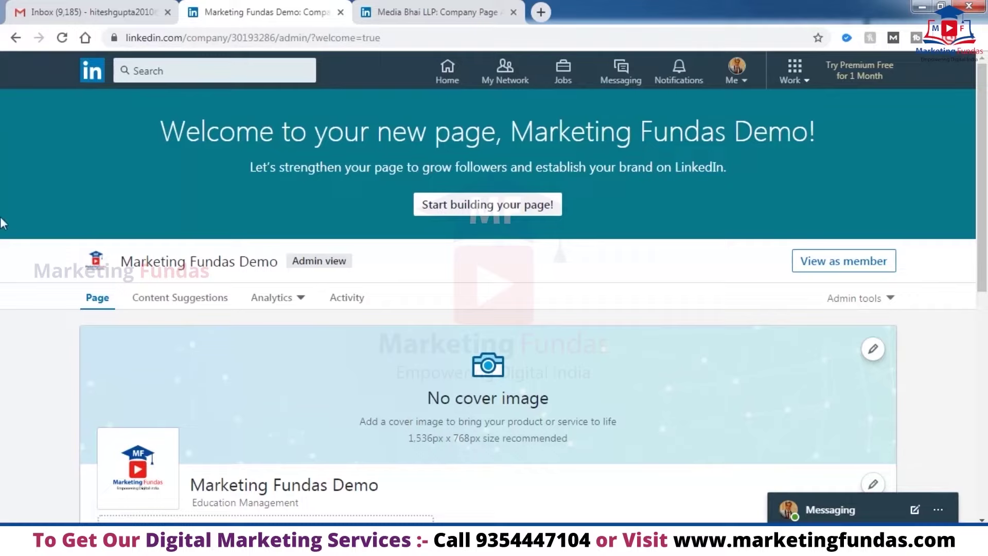
# Look over the sections of the new company page in its admin view.
pyautogui.scroll(-3, 2, 222)
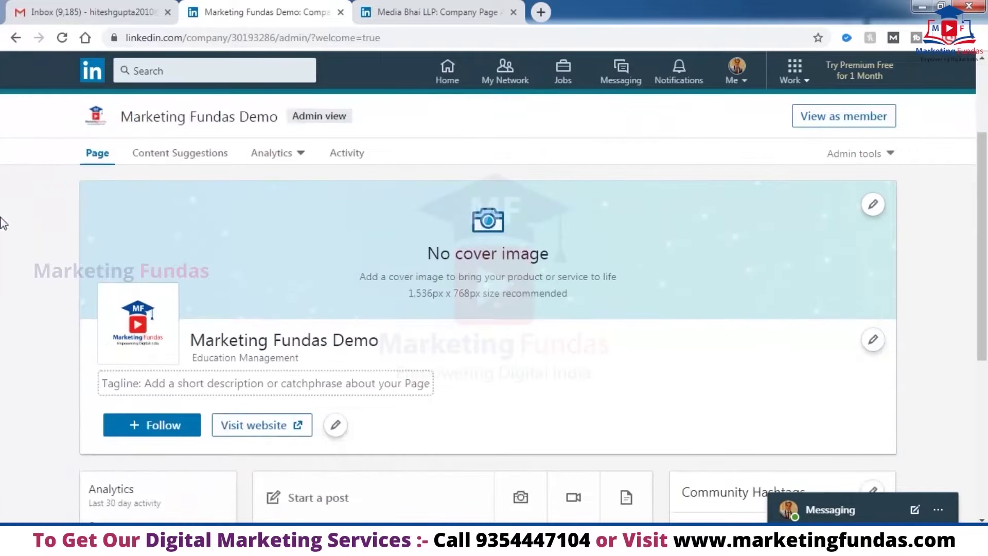
pyautogui.scroll(-3, 1, 222)
pyautogui.scroll(6, 2, 223)
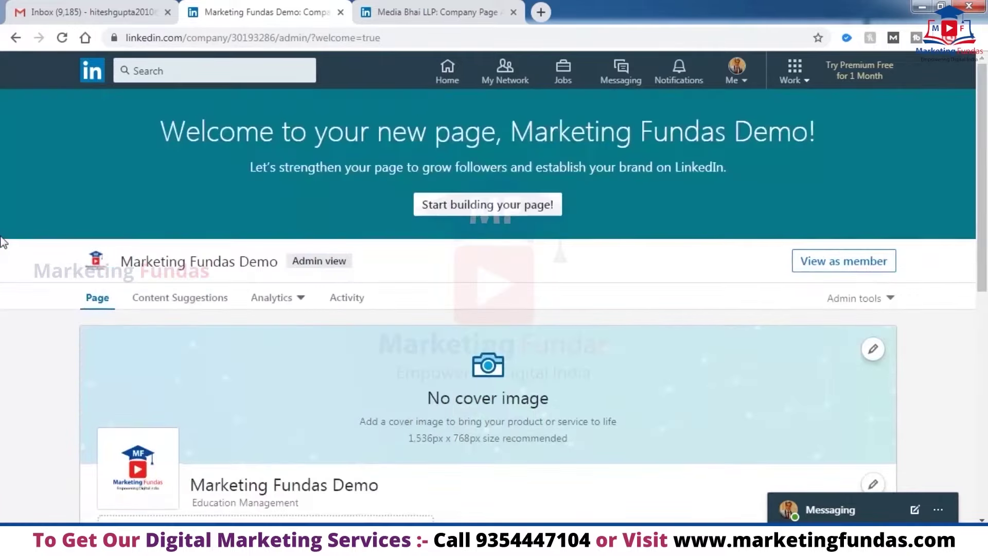
pyautogui.scroll(-10, 534, 333)
pyautogui.scroll(8, 172, 460)
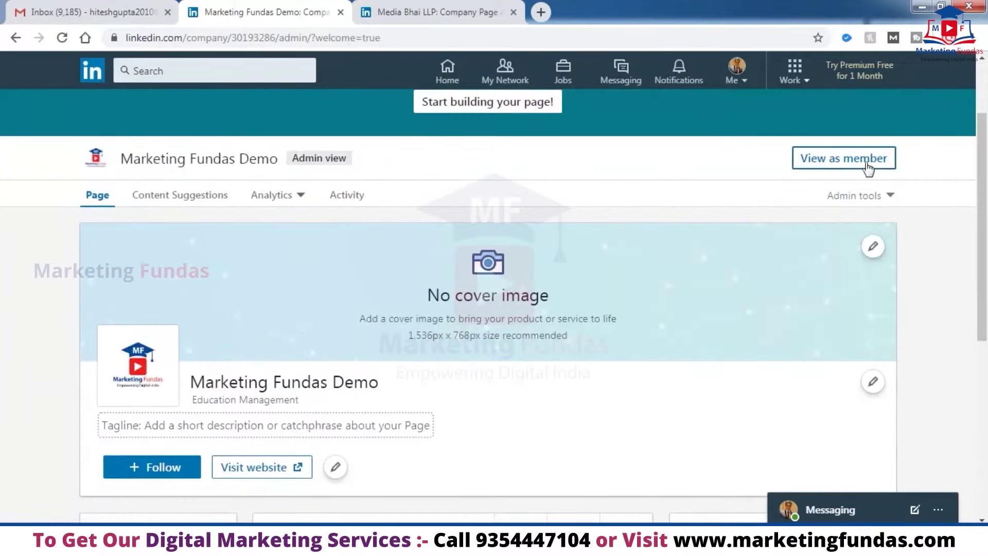
# View the company page as a member, check its About overview, and return to the admin view.
pyautogui.click(868, 166)
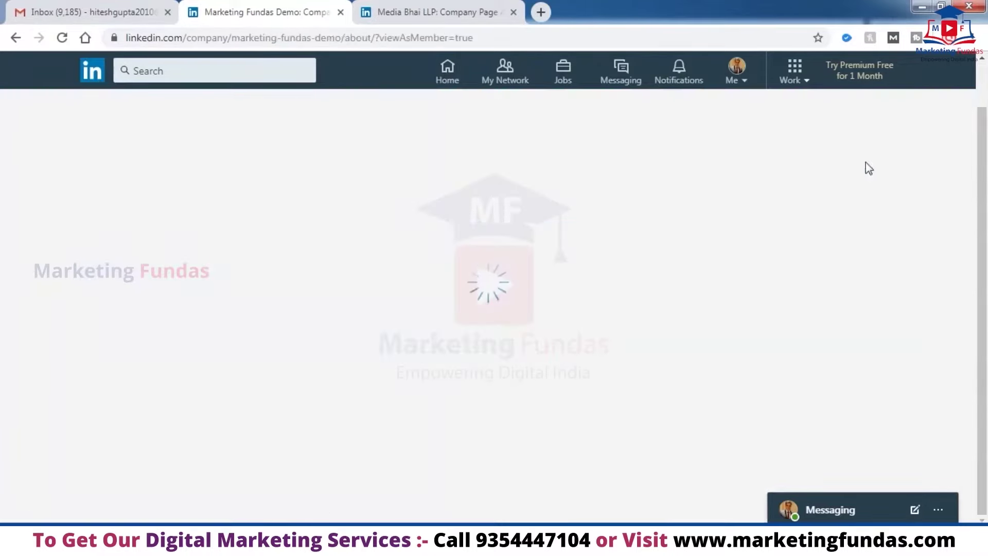
pyautogui.scroll(-2, 388, 331)
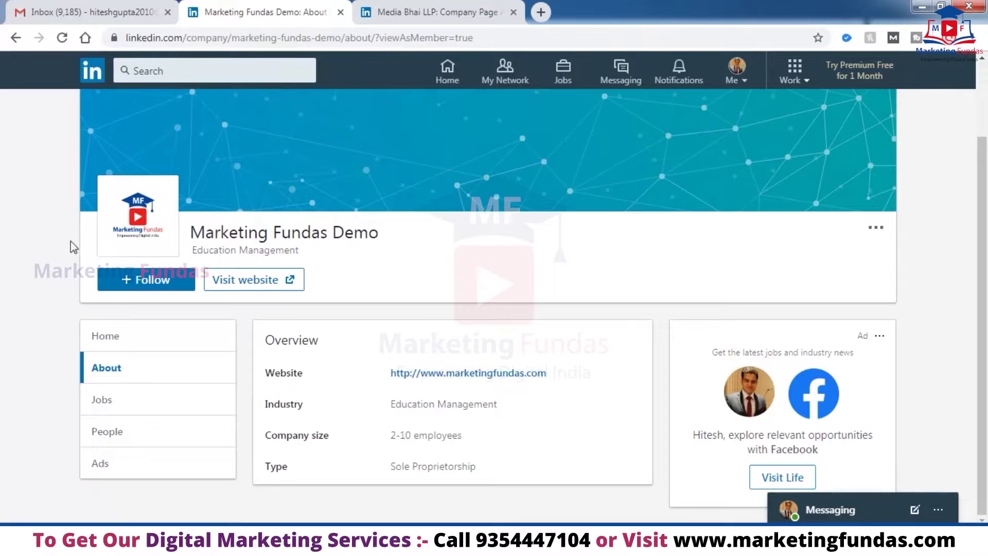
pyautogui.scroll(2, 731, 237)
pyautogui.click(859, 110)
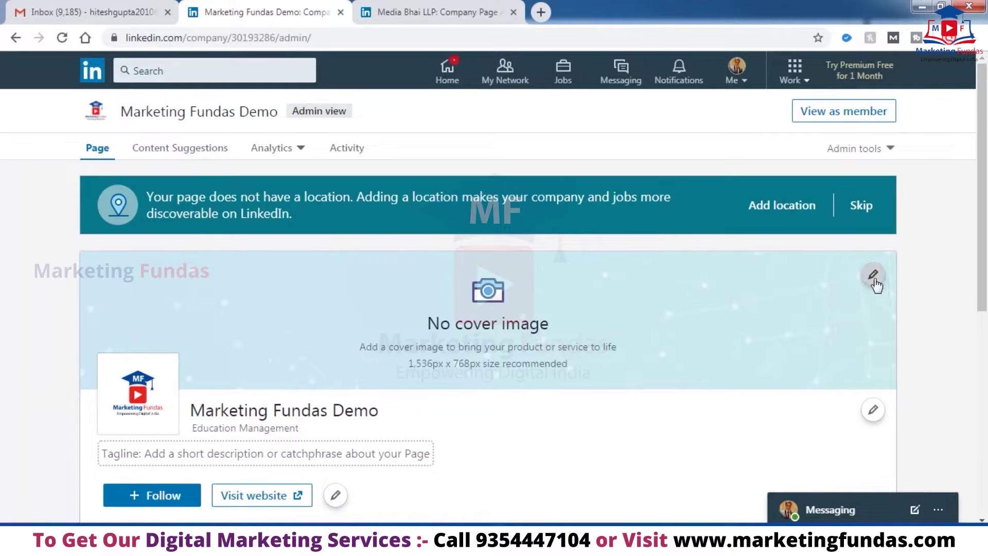
# Upload "Linkedin Cover.jpg" as the company page's cover image and save it.
pyautogui.click(873, 276)
pyautogui.click(825, 309)
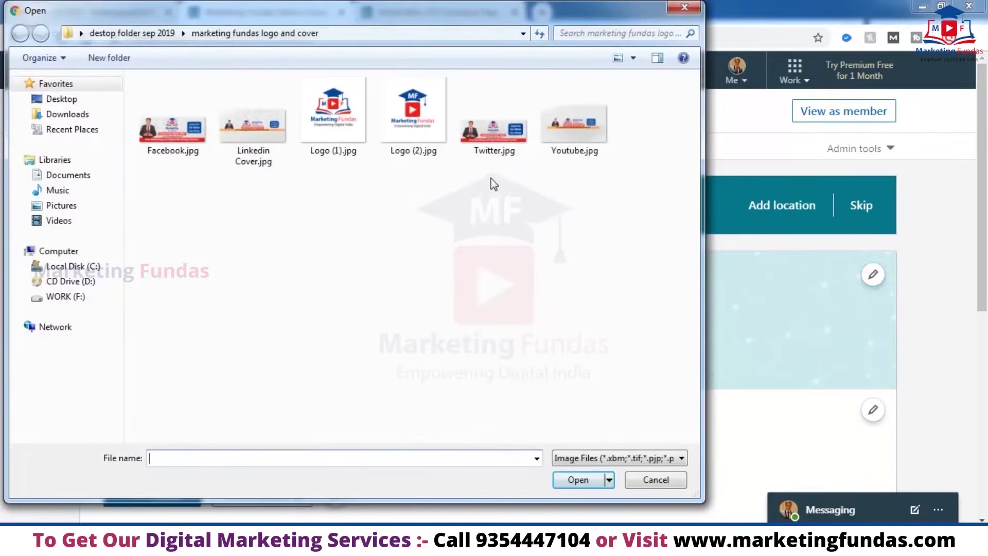
pyautogui.click(278, 140)
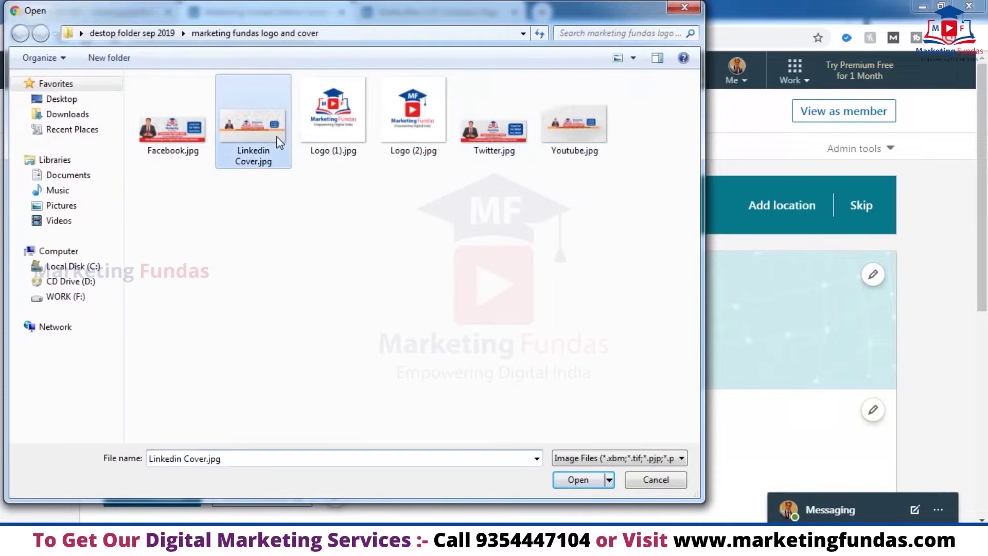
pyautogui.click(578, 479)
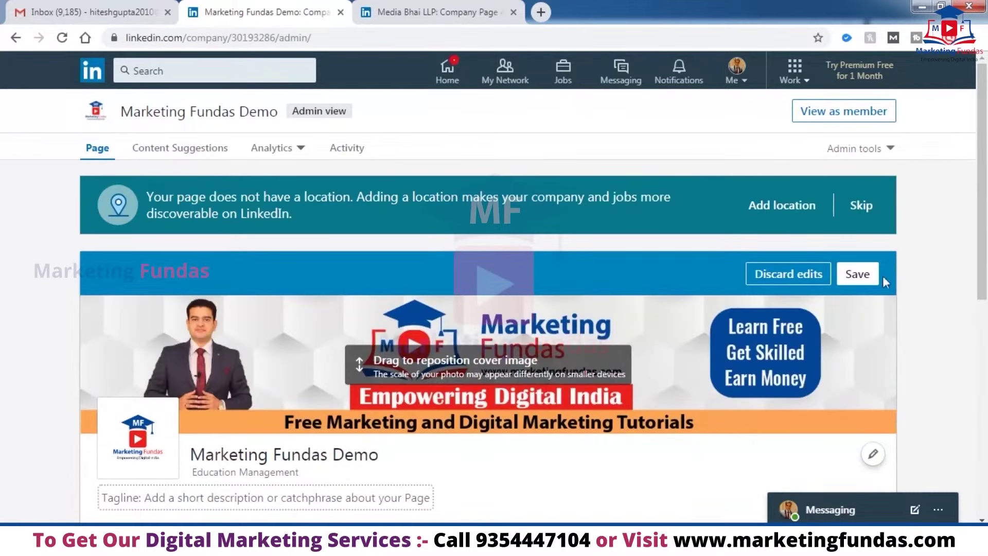
pyautogui.click(867, 280)
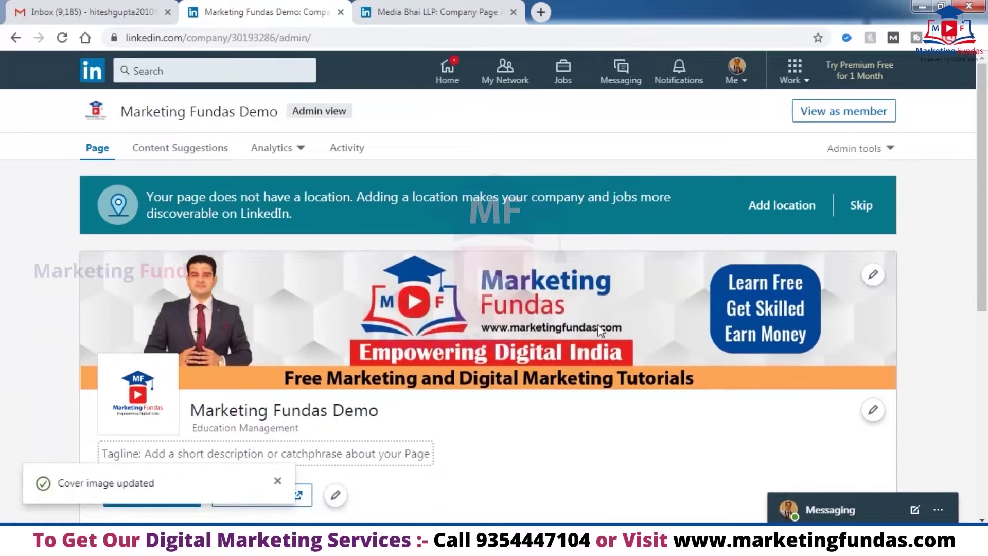
# Open the company page's button settings and check the custom button options and preview.
pyautogui.scroll(-4, 212, 240)
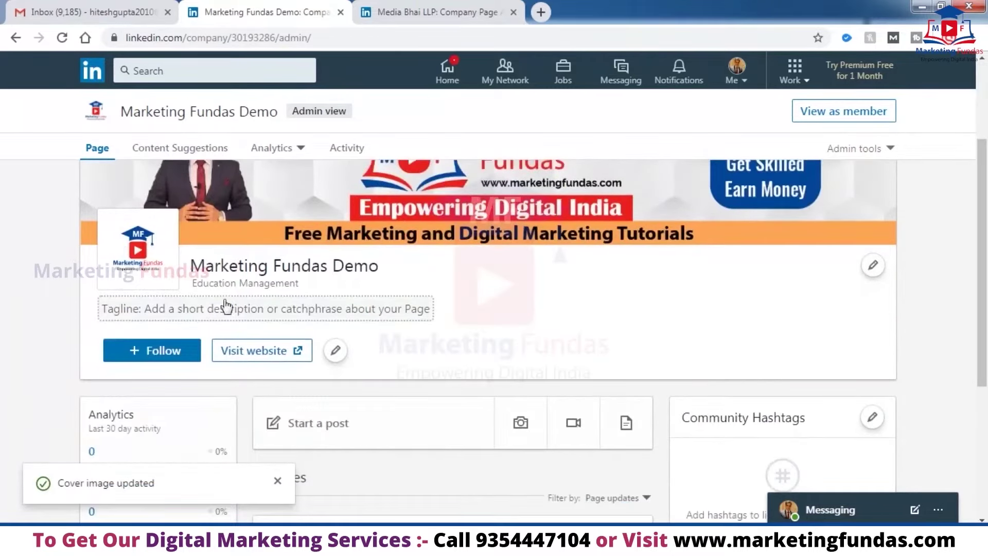
pyautogui.scroll(-2, 412, 344)
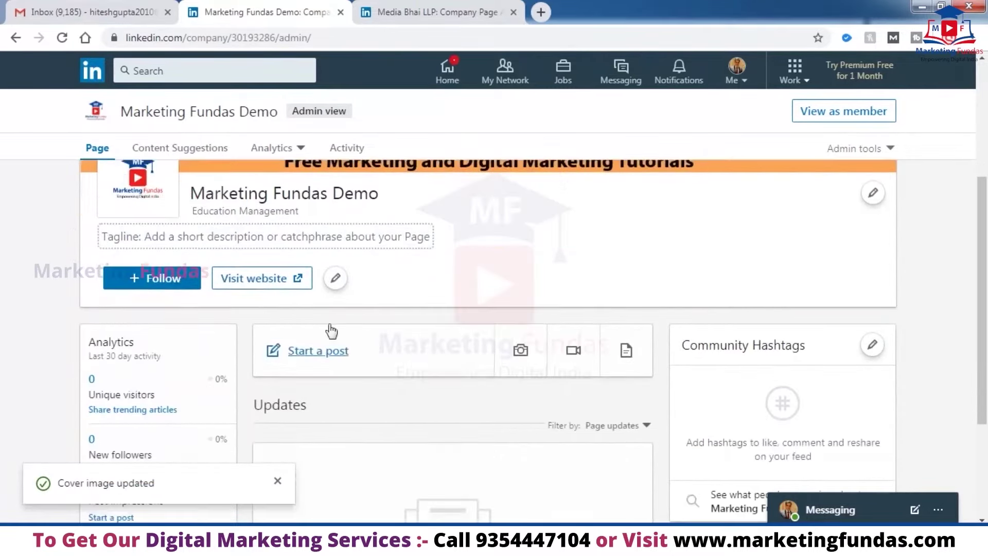
pyautogui.click(335, 278)
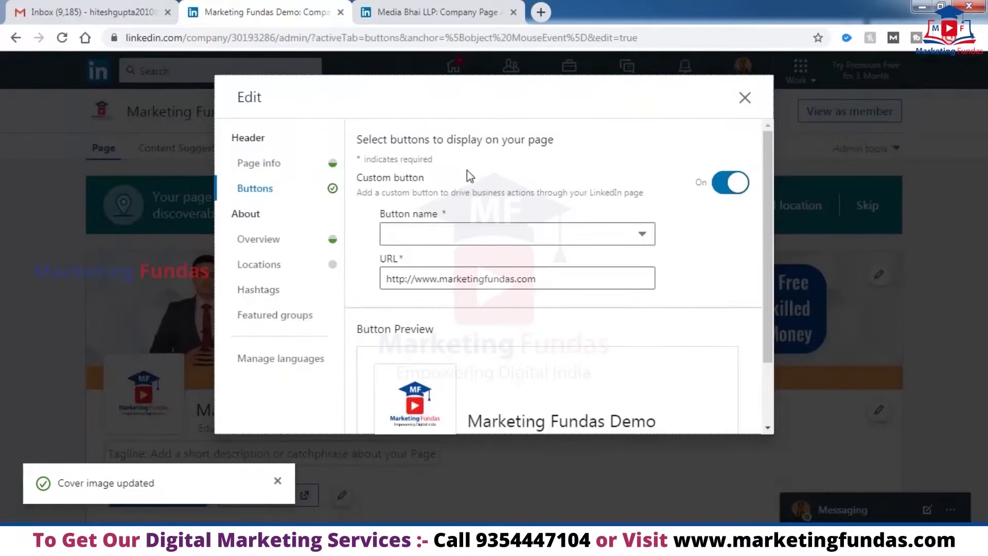
pyautogui.scroll(-2, 545, 231)
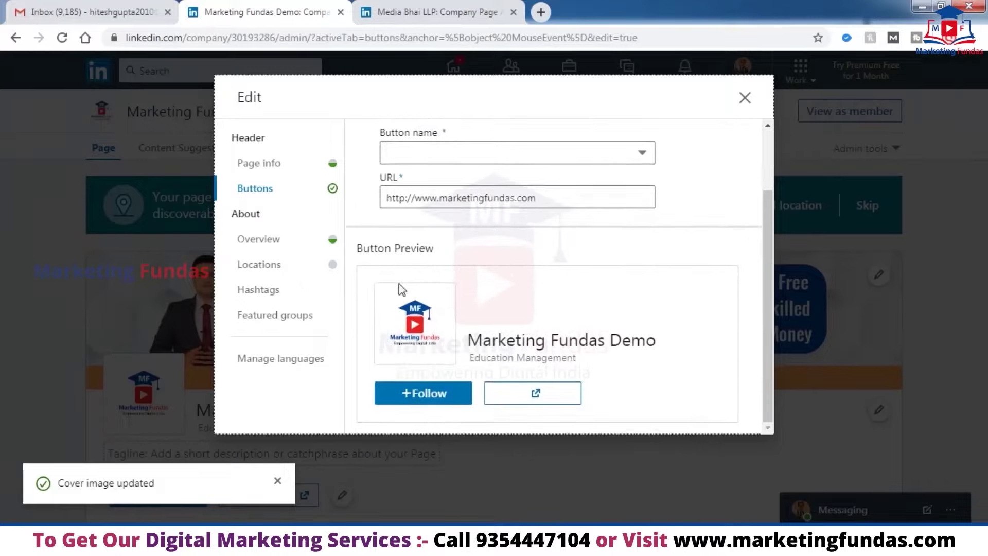
# Enter "Best Online Free Digital Learning Platform" as the page description in the About overview.
pyautogui.click(258, 249)
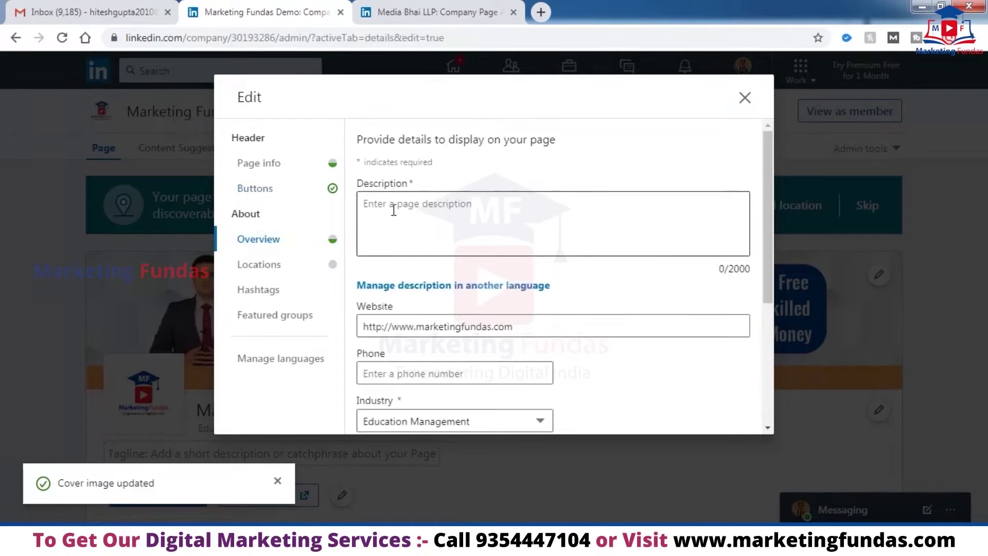
pyautogui.click(561, 210)
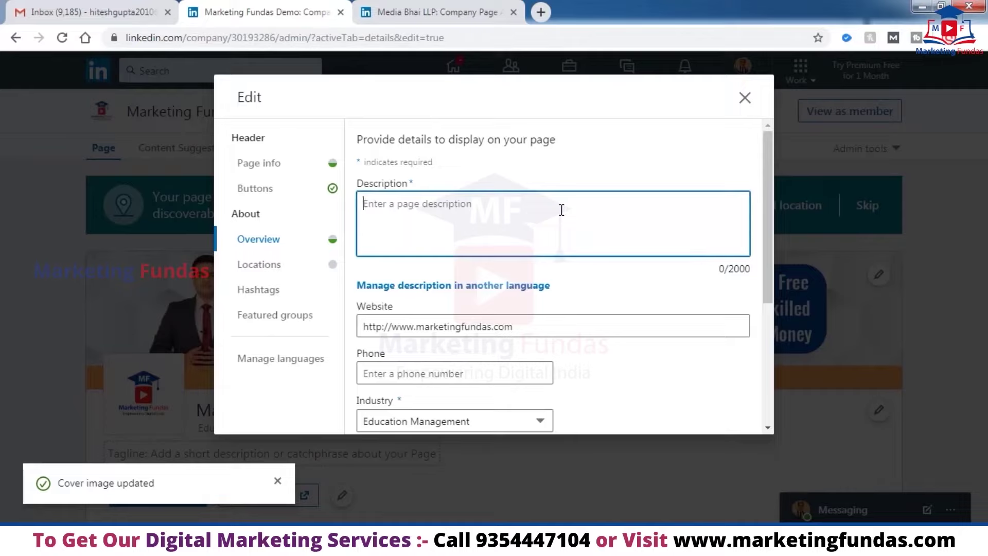
pyautogui.write('Best Online Free ')
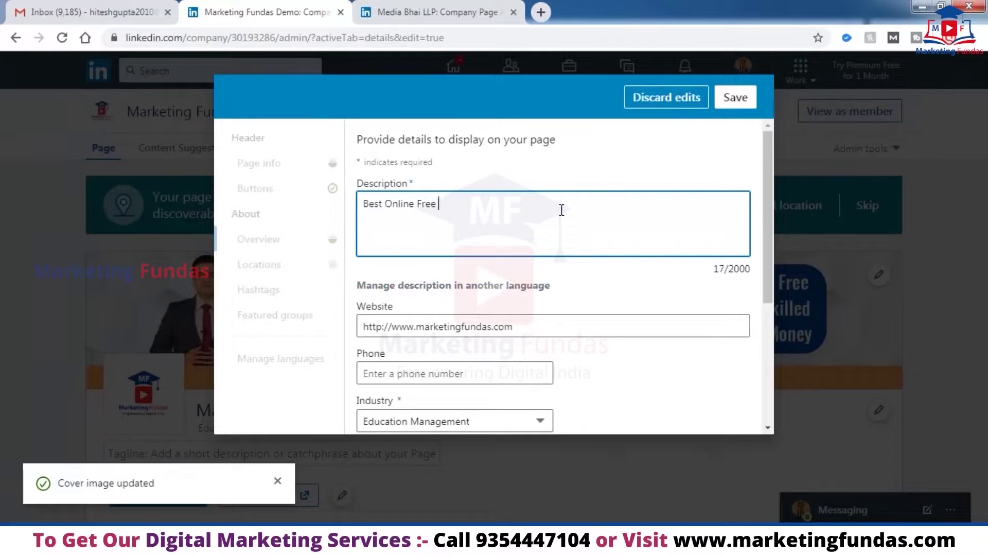
pyautogui.write('Digital Learning Platform')
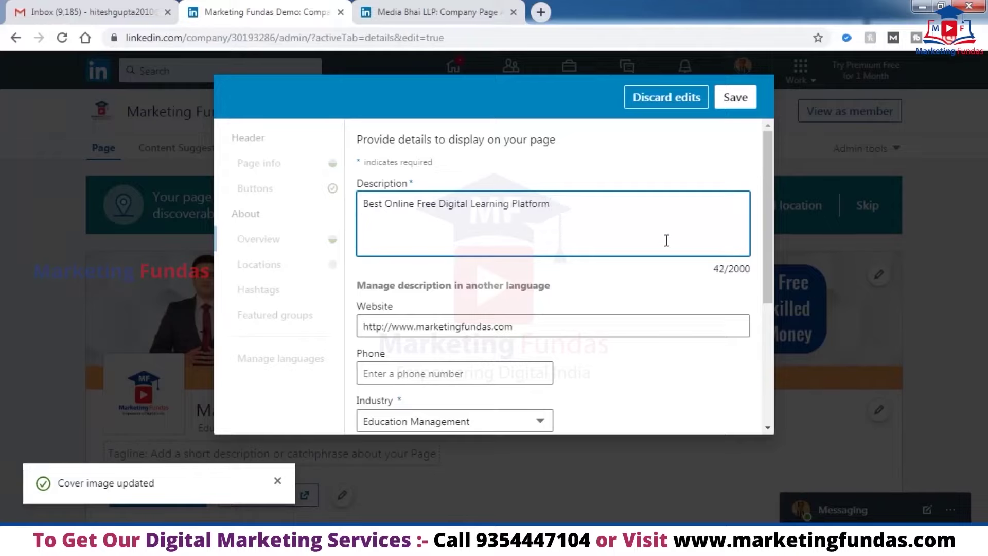
# Set the company's founding year to 2014 in the overview details.
pyautogui.scroll(-1, 659, 240)
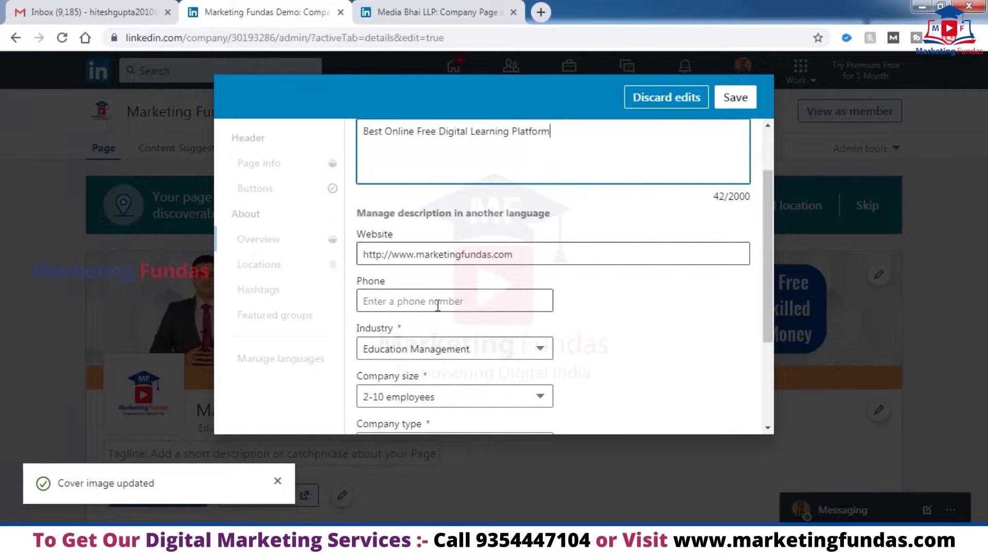
pyautogui.scroll(-1, 482, 313)
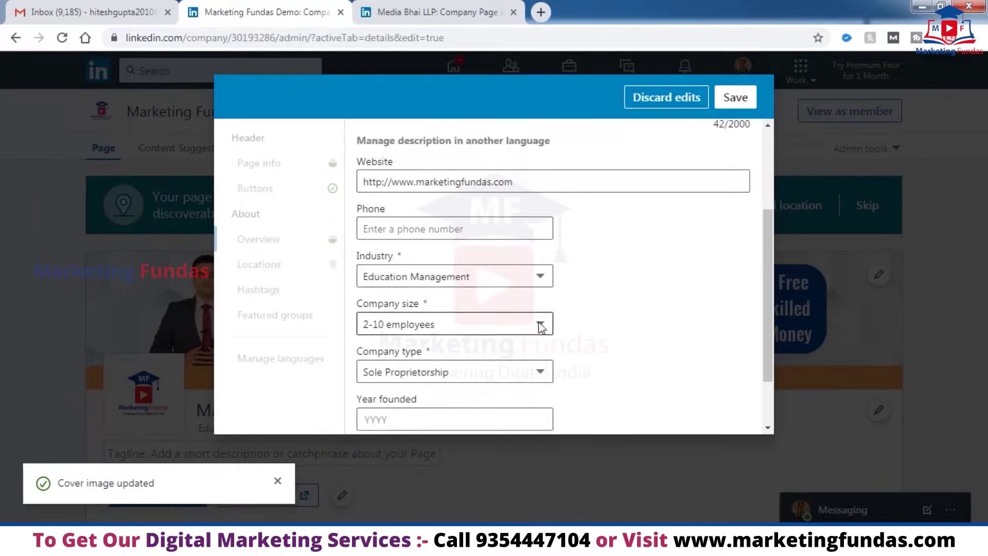
pyautogui.scroll(-1, 541, 325)
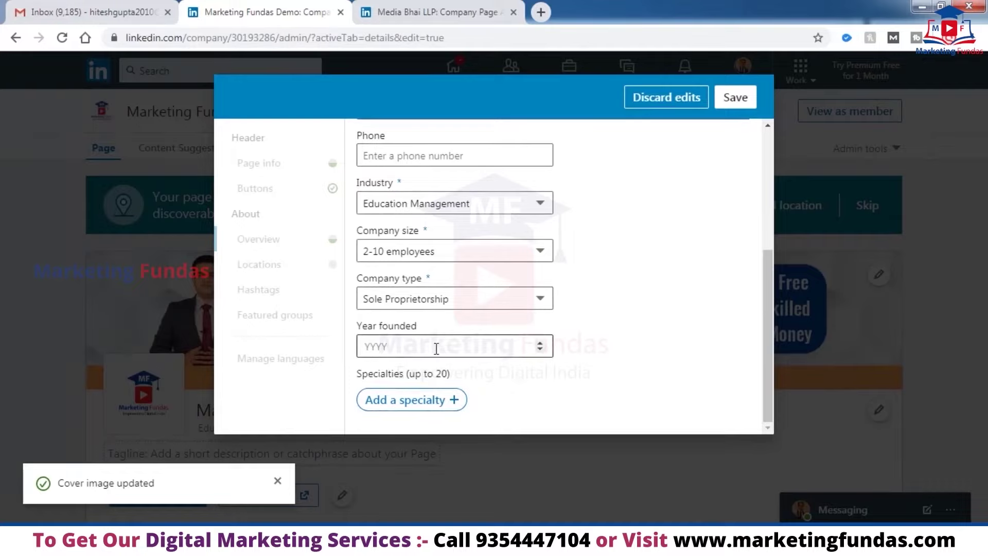
pyautogui.click(539, 349)
pyautogui.doubleClick(540, 349)
pyautogui.click(540, 349)
pyautogui.press('BackSpace')
pyautogui.write('19')
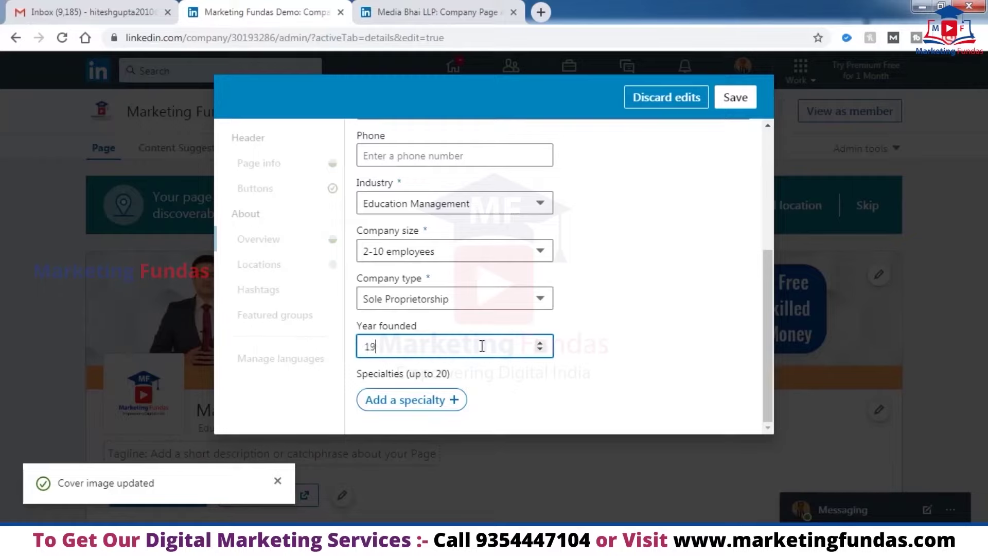
pyautogui.press('BackSpace')
pyautogui.press('BackSpace')
pyautogui.write('2014')
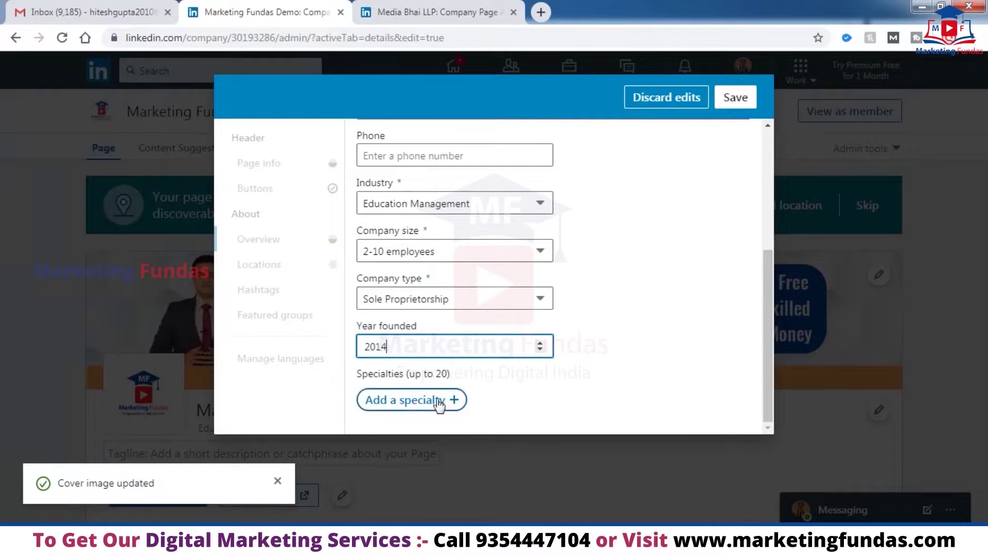
# Check the option to add a specialty and save the overview details.
pyautogui.click(463, 406)
pyautogui.click(455, 406)
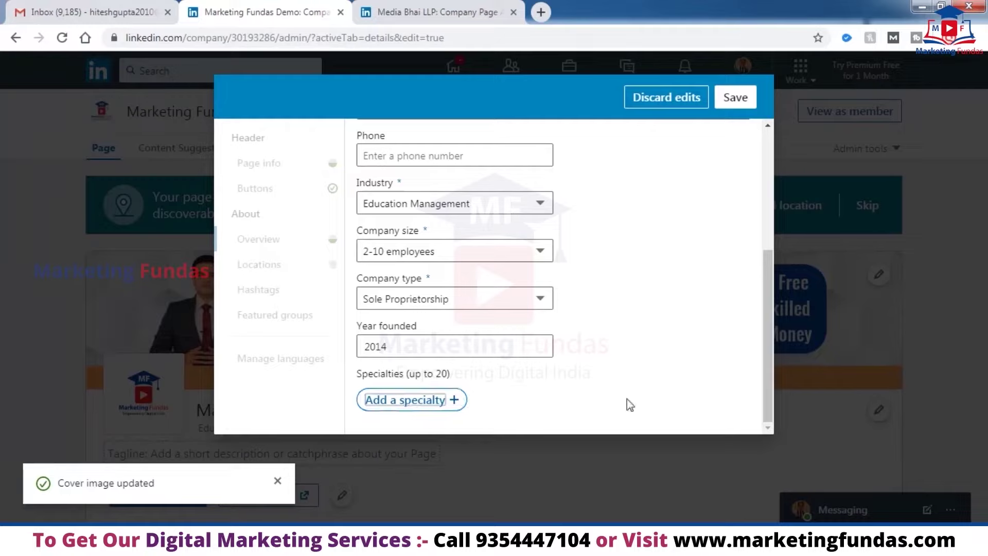
pyautogui.scroll(5, 627, 405)
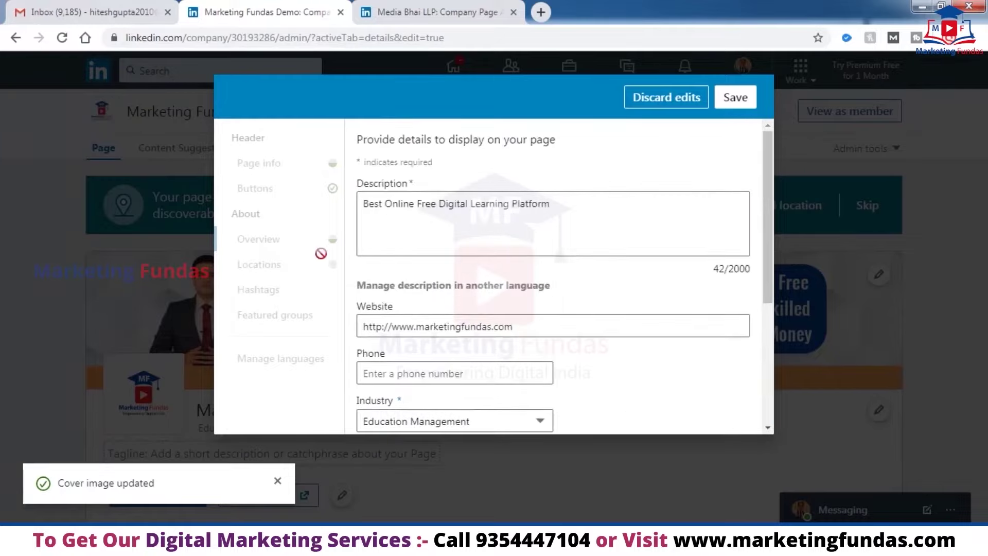
pyautogui.click(742, 98)
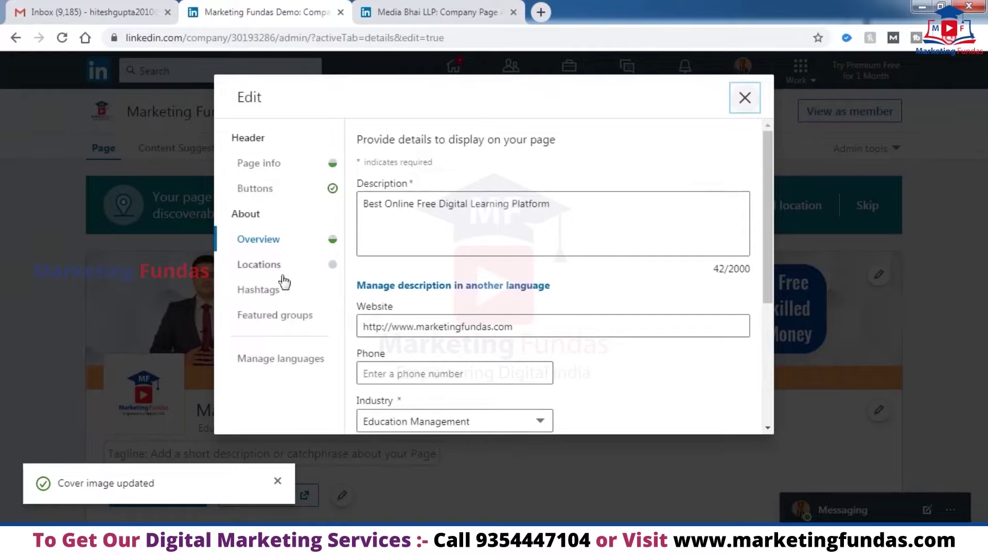
# View the Locations and Hashtags settings of the page and close the editor.
pyautogui.click(263, 269)
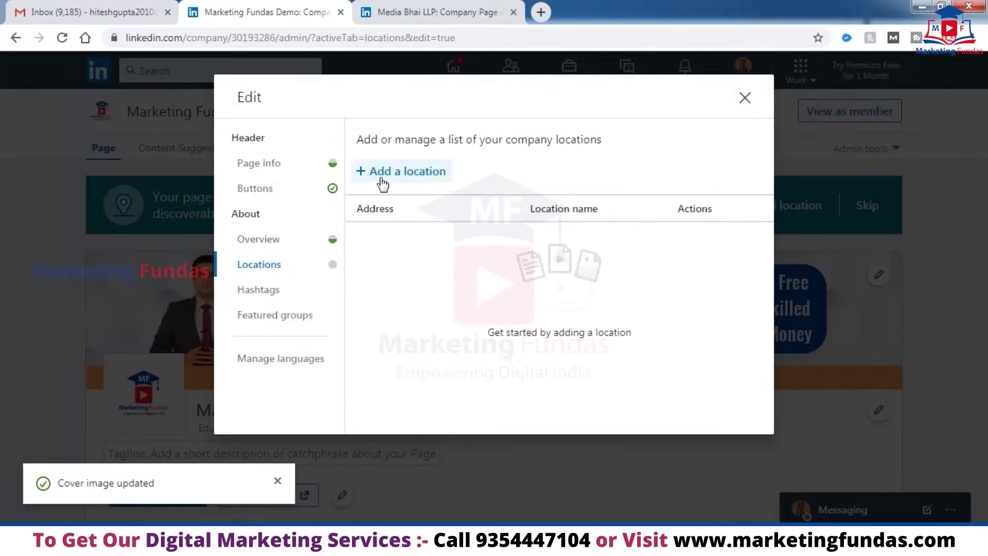
pyautogui.click(267, 296)
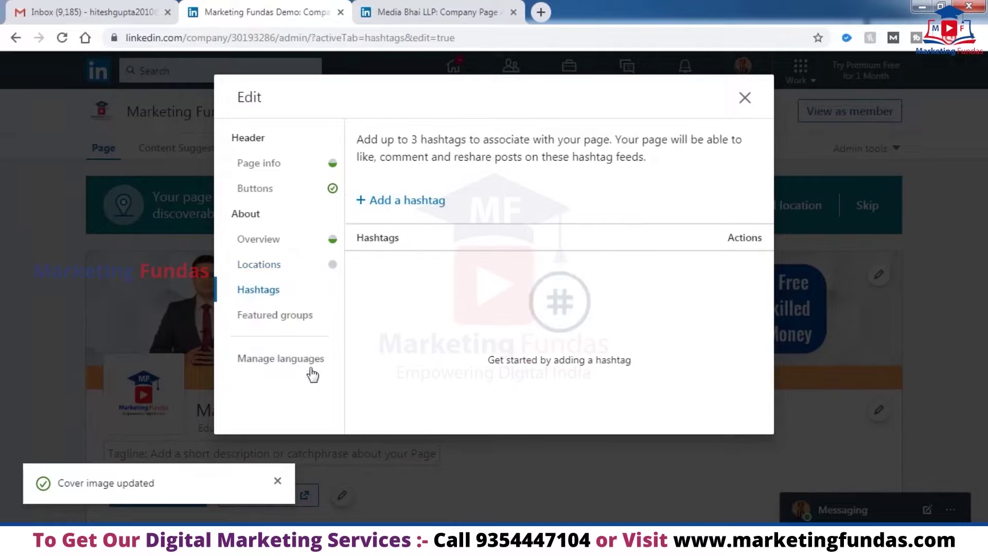
pyautogui.click(744, 103)
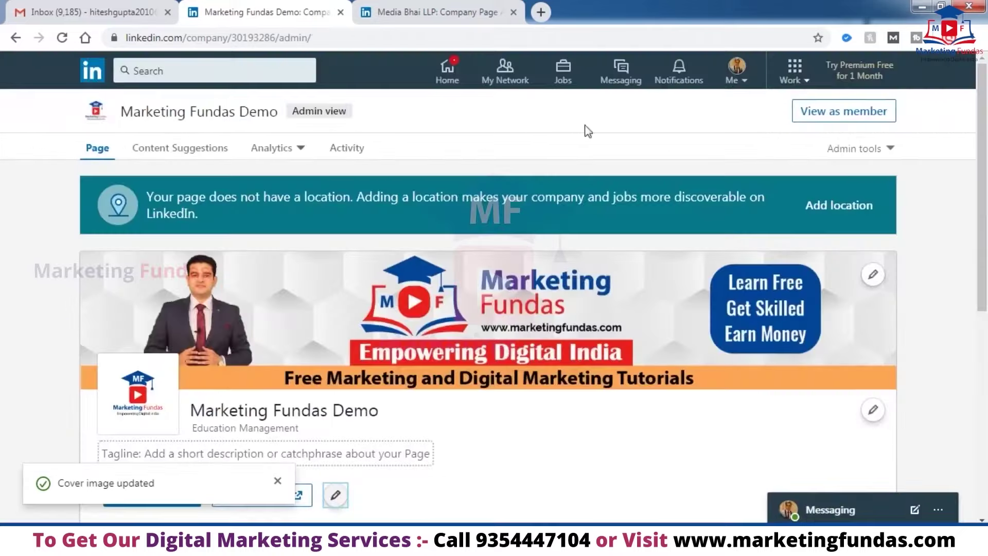
# Look over the company page's header, analytics, updates, community hashtags and featured groups in the admin view.
pyautogui.scroll(-7, 499, 353)
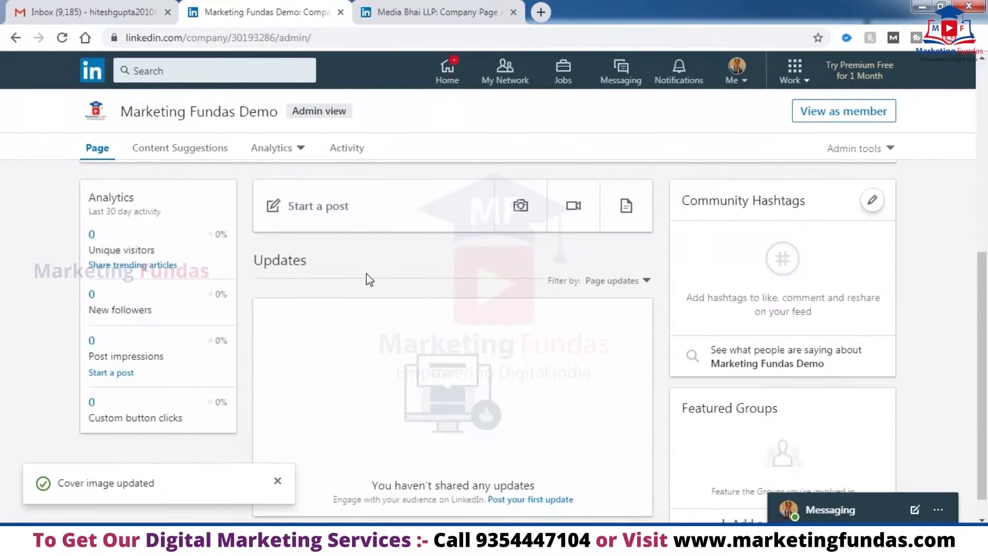
pyautogui.scroll(-1, 297, 261)
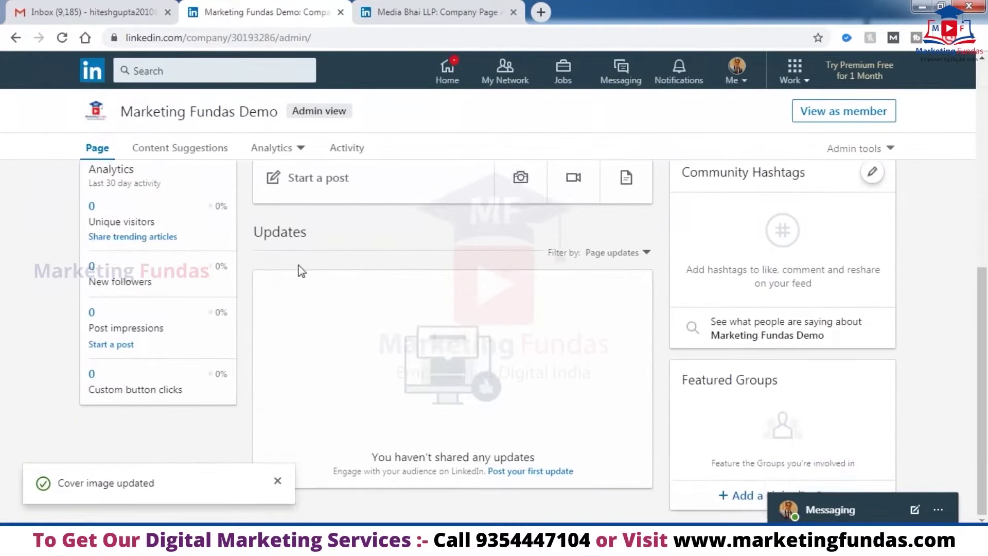
pyautogui.scroll(2, 298, 269)
pyautogui.scroll(1, 302, 278)
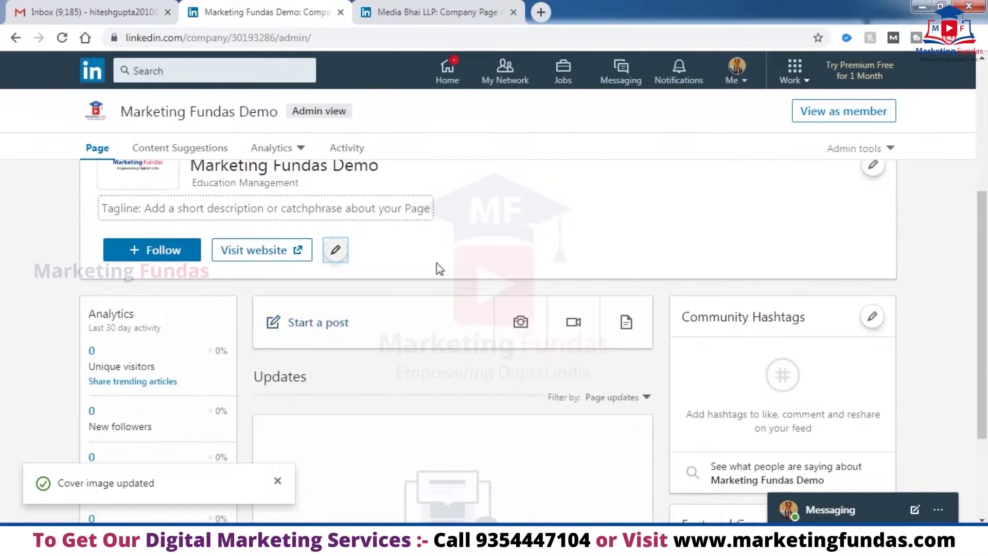
pyautogui.scroll(2, 437, 263)
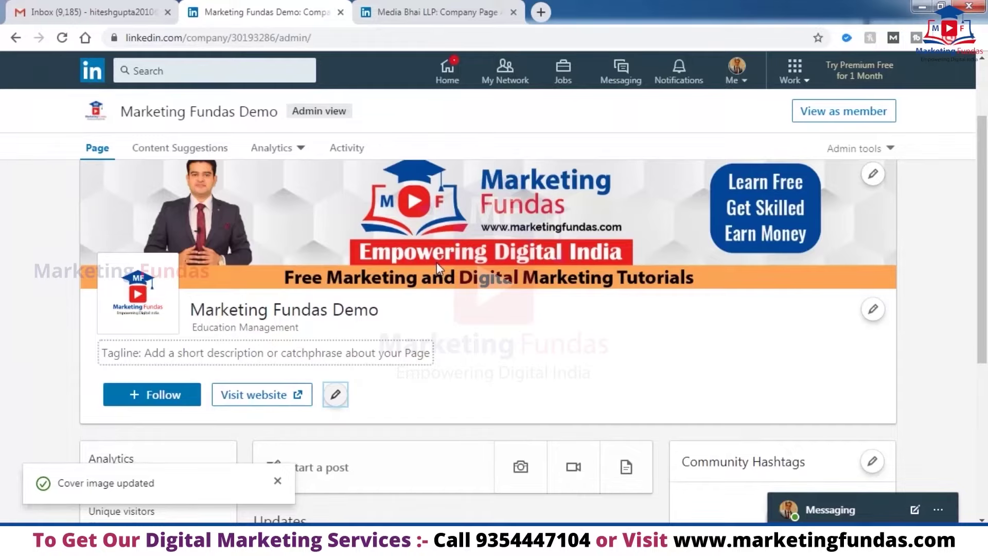
pyautogui.scroll(-1, 436, 261)
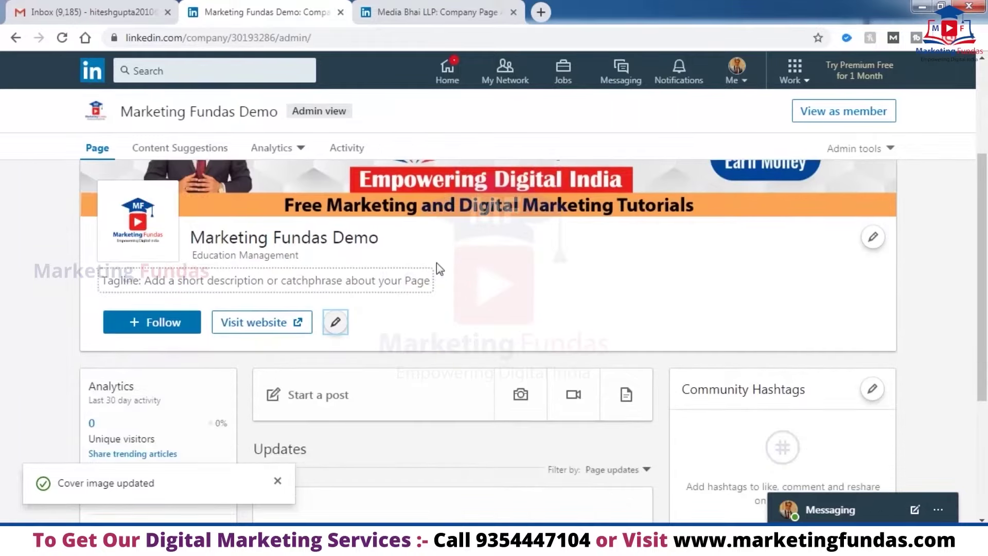
pyautogui.scroll(-1, 437, 262)
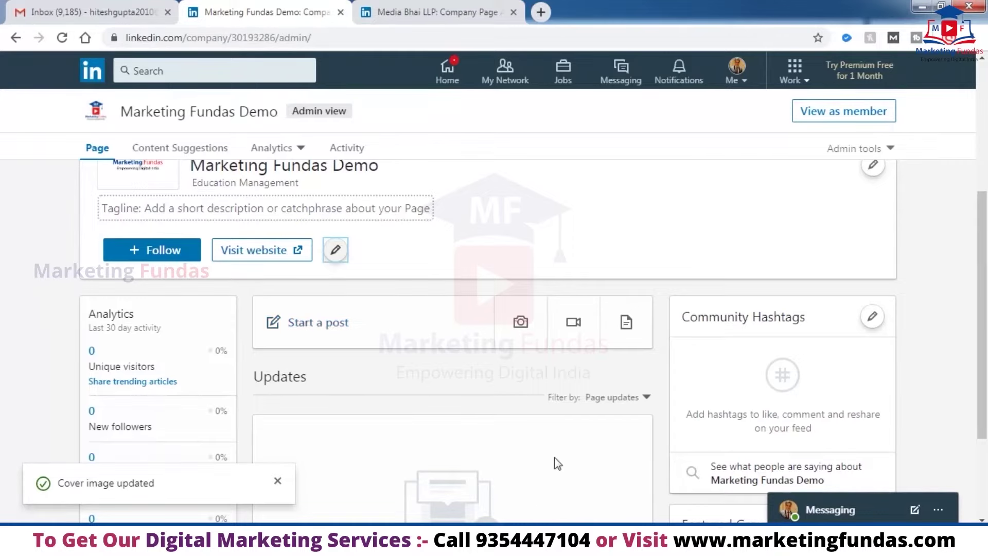
pyautogui.scroll(3, 555, 457)
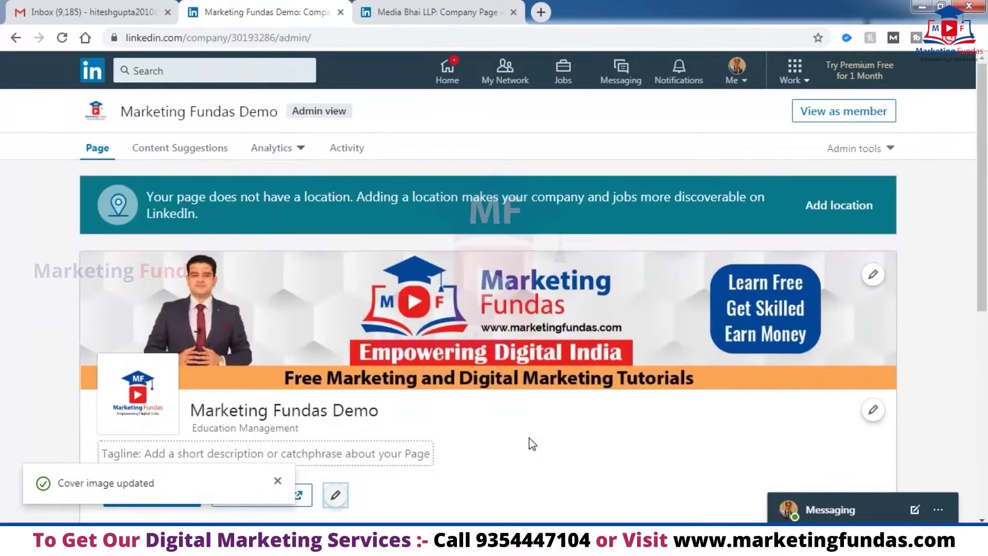
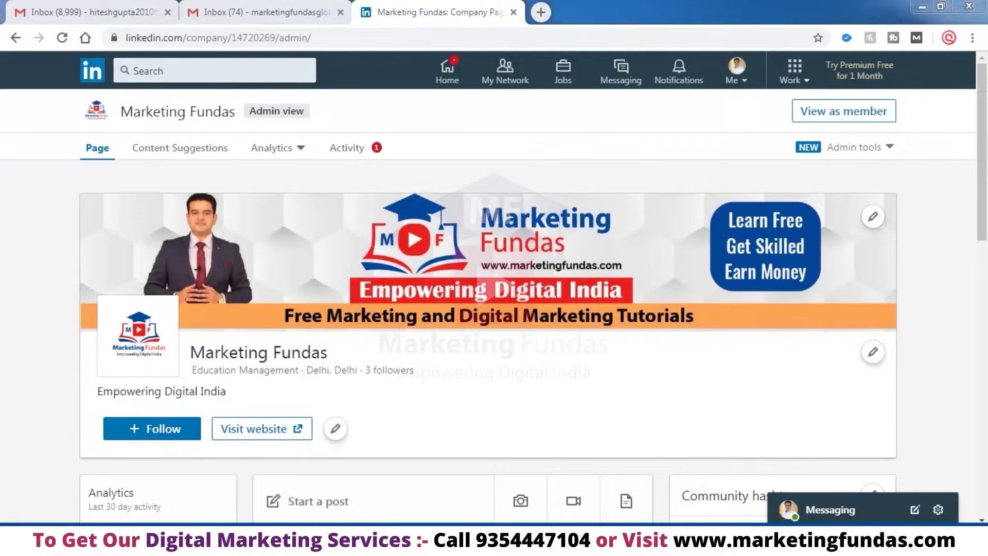
# Switch to the incognito browser window, view the other account's LinkedIn home feed, and return to the Marketing Fundas admin page.
pyautogui.click(281, 478)
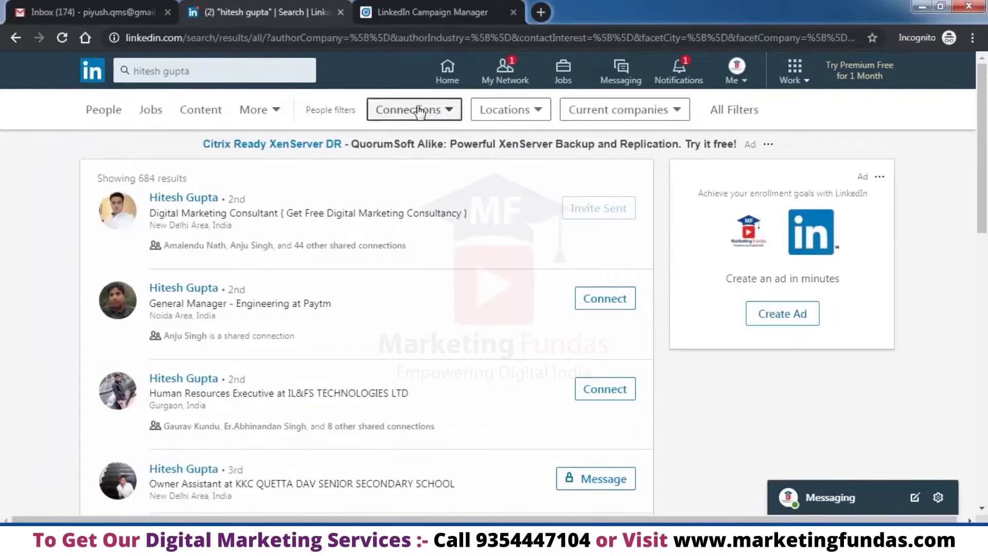
pyautogui.click(448, 72)
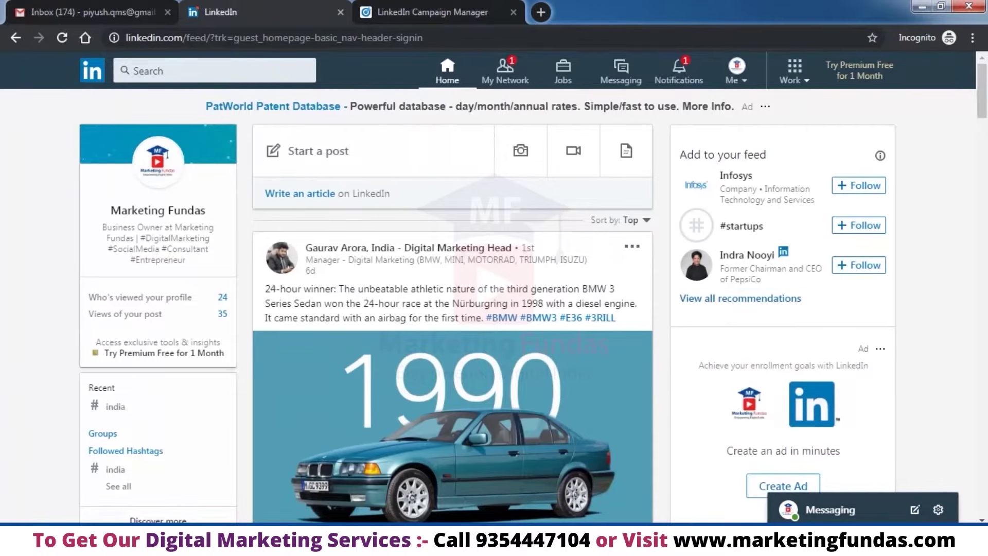
pyautogui.click(147, 494)
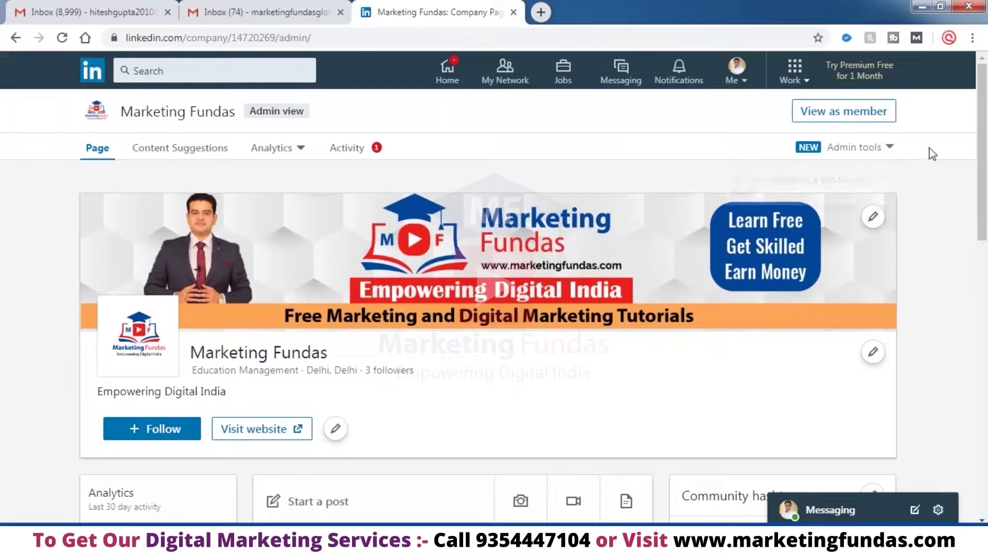
# Add the Marketing Fundas member account as a designated admin of the Marketing Fundas page and save the changes.
pyautogui.click(890, 148)
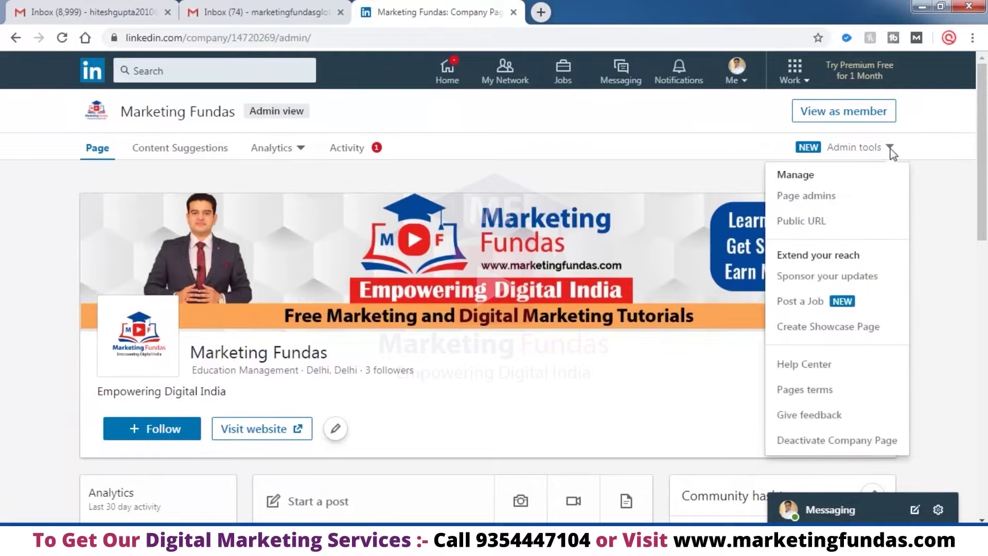
pyautogui.click(821, 195)
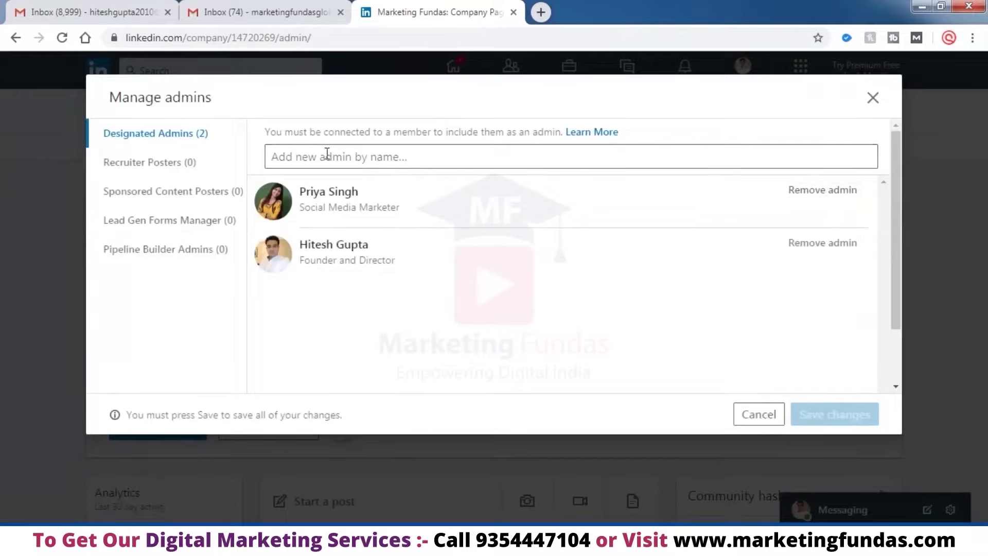
pyautogui.click(451, 167)
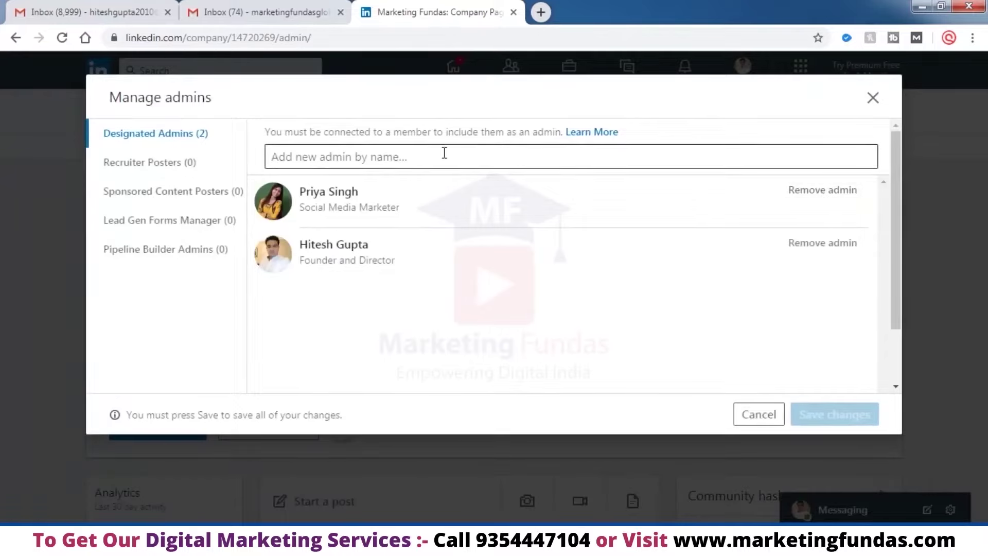
pyautogui.click(444, 153)
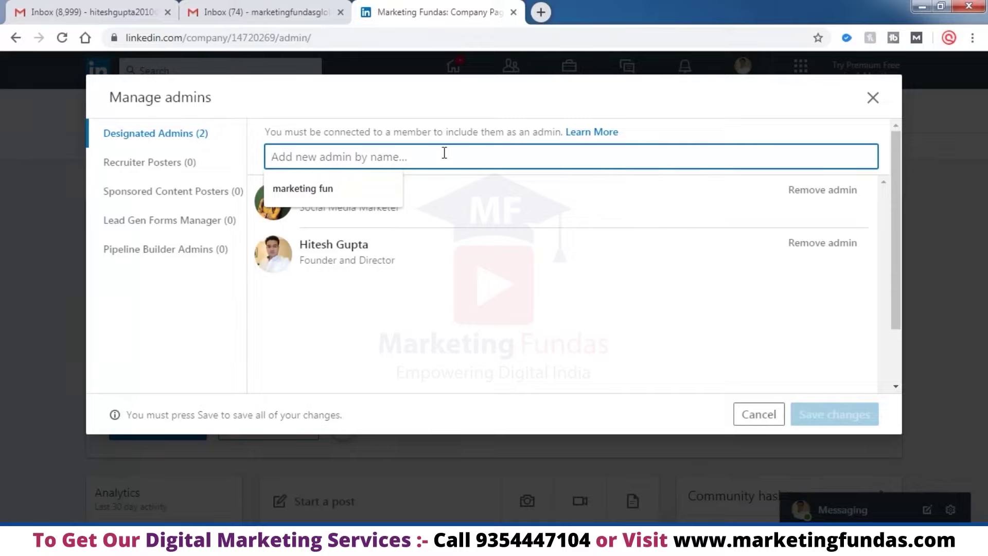
pyautogui.write('mar')
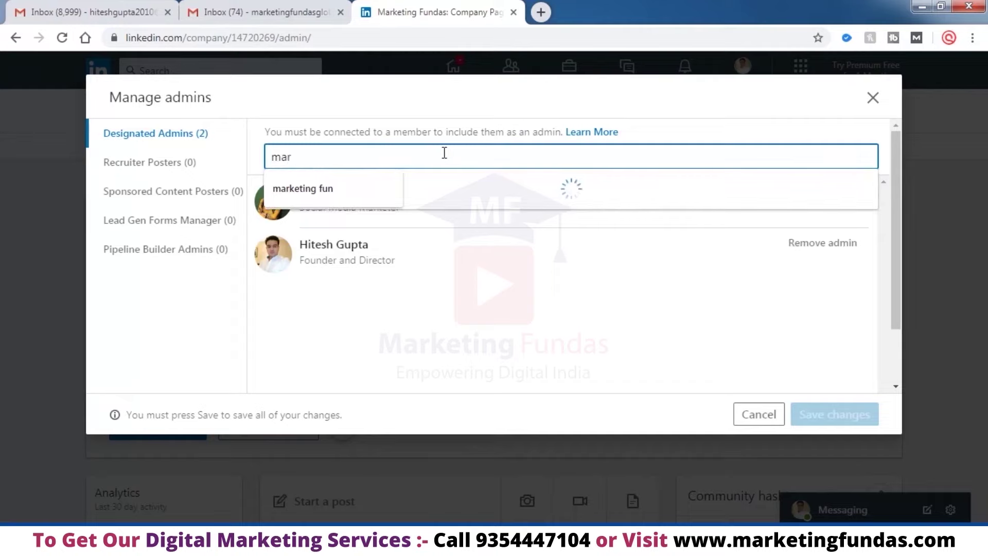
pyautogui.write('ketin')
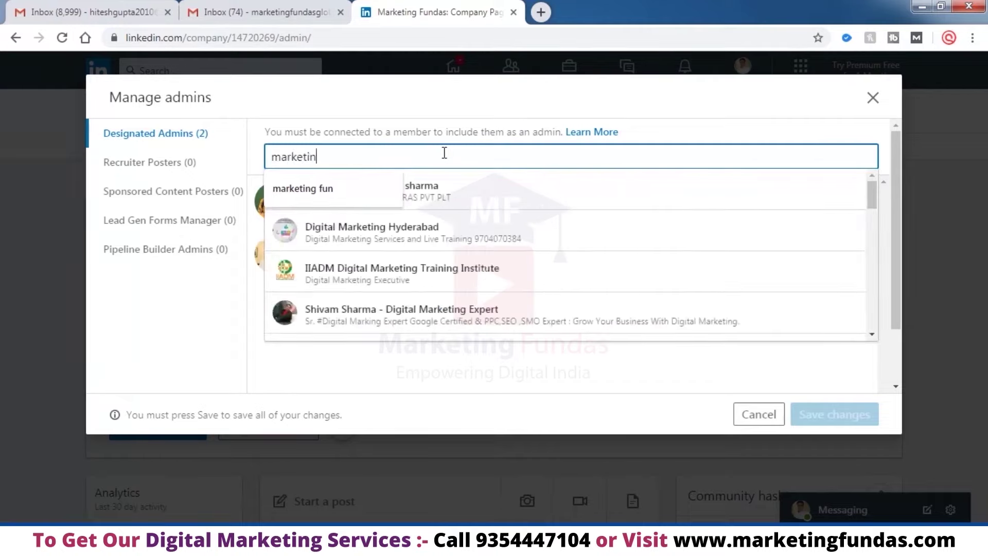
pyautogui.write('g fundas')
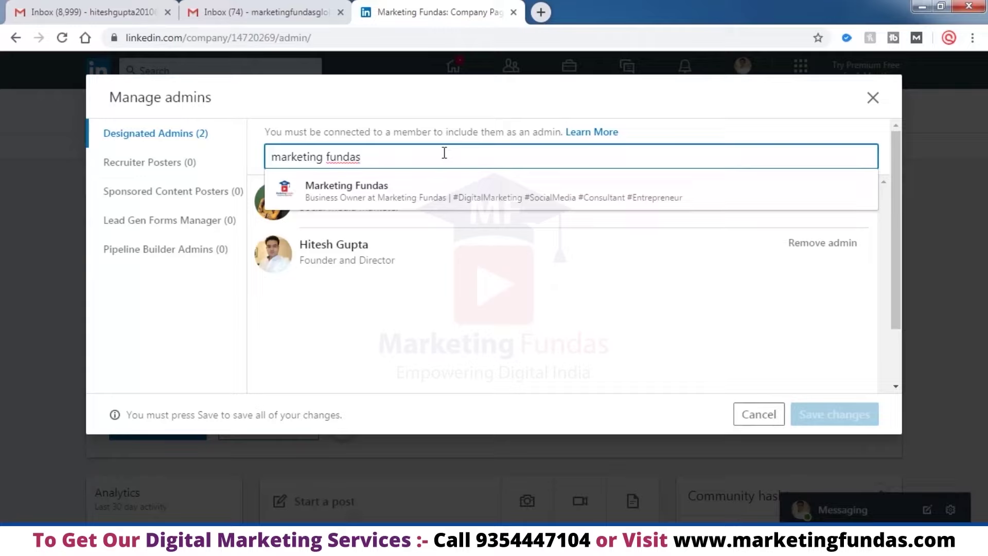
pyautogui.click(364, 195)
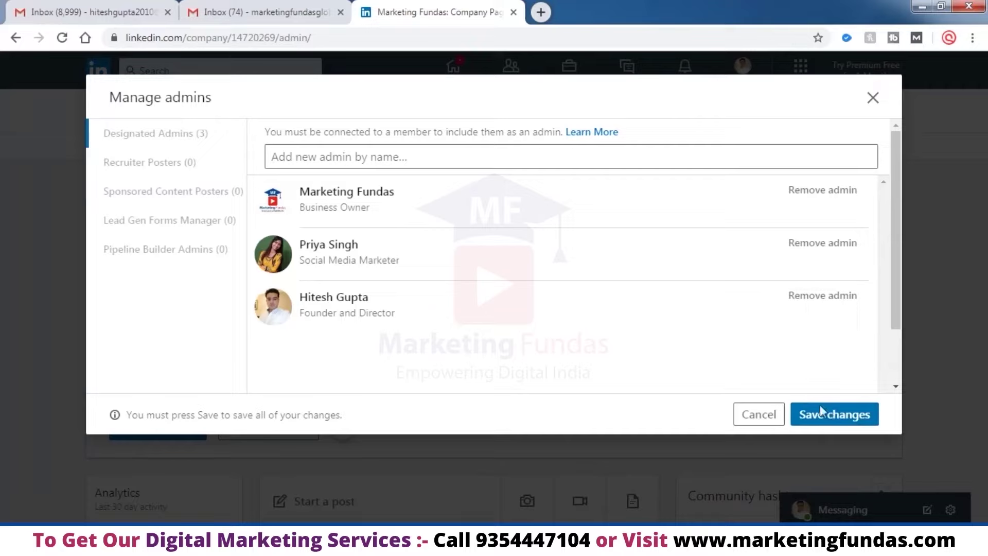
pyautogui.click(843, 419)
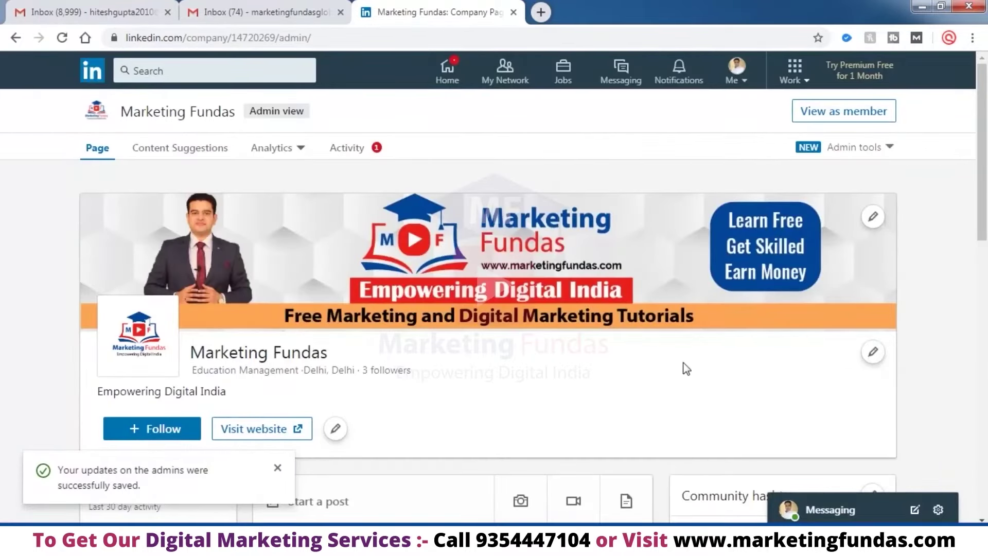
# Switch to the incognito browser window, reload the other account's LinkedIn feed and check its notifications.
pyautogui.moveTo(173, 540)
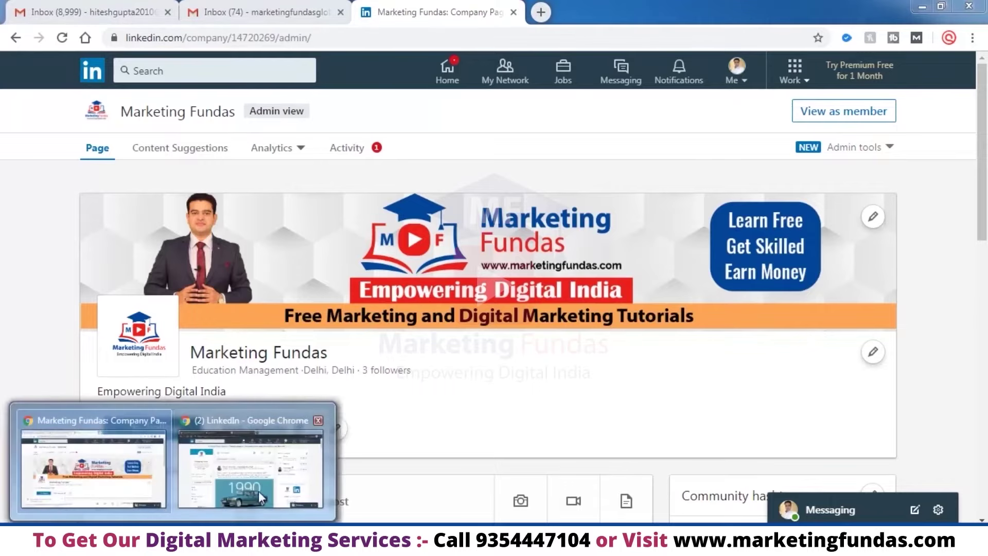
pyautogui.click(251, 427)
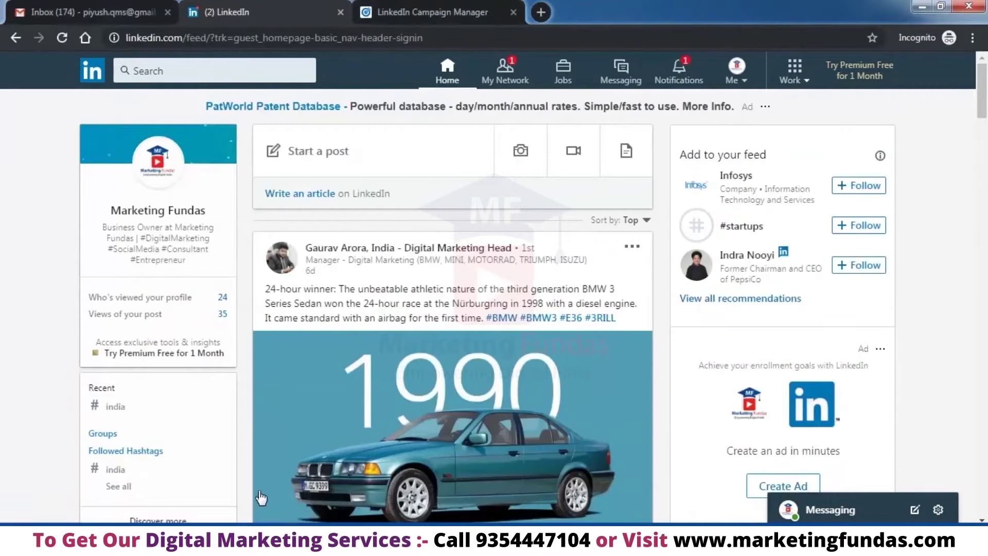
pyautogui.click(523, 37)
pyautogui.press('Return')
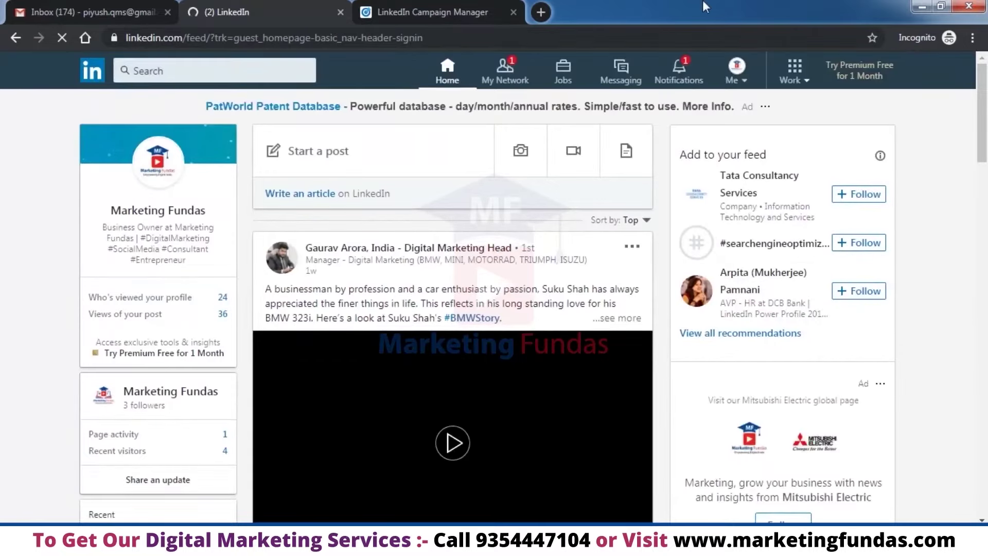
pyautogui.click(681, 80)
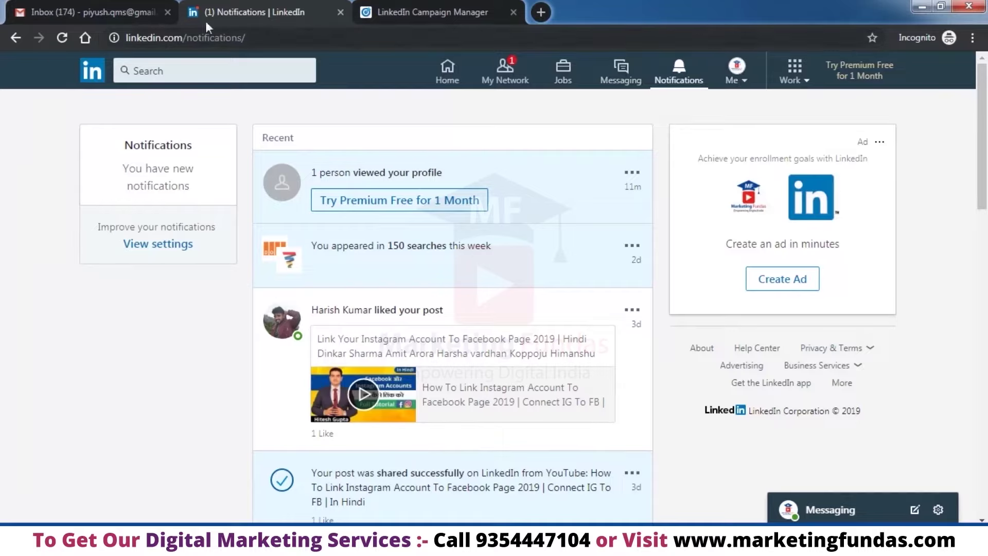
pyautogui.click(63, 37)
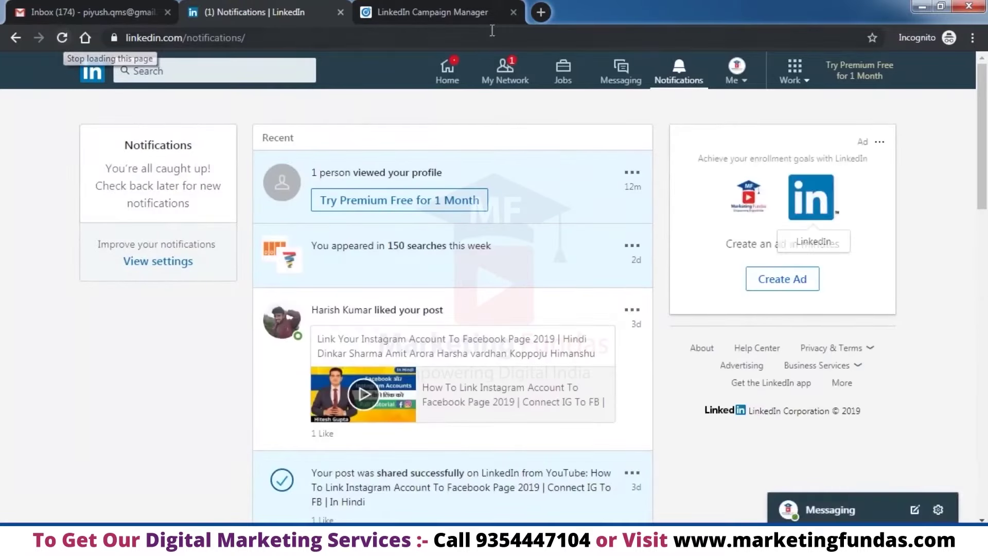
# Open the Marketing Fundas company page in admin view from the other account and dismiss the Company Feed welcome message.
pyautogui.click(741, 82)
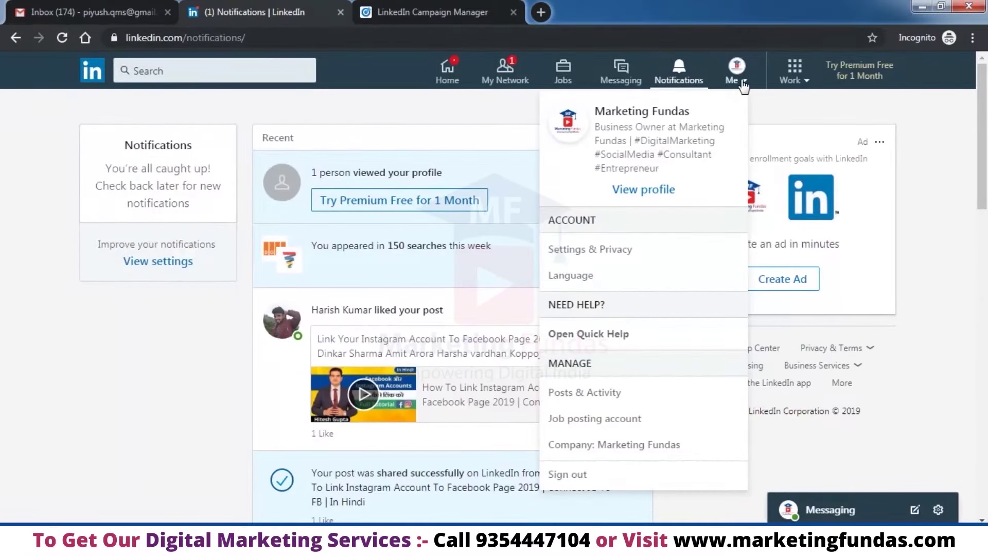
pyautogui.scroll(-5, 679, 223)
pyautogui.scroll(5, 682, 226)
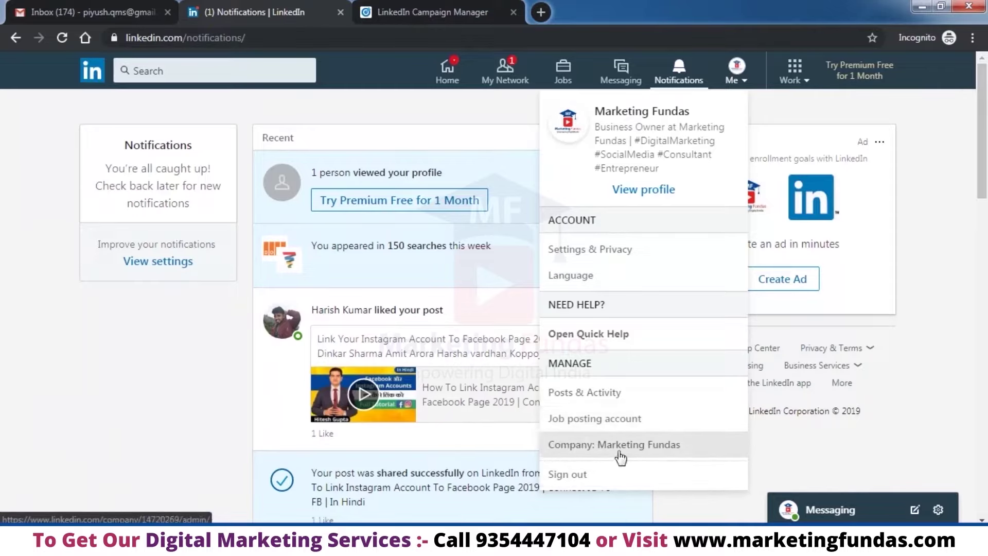
pyautogui.click(653, 451)
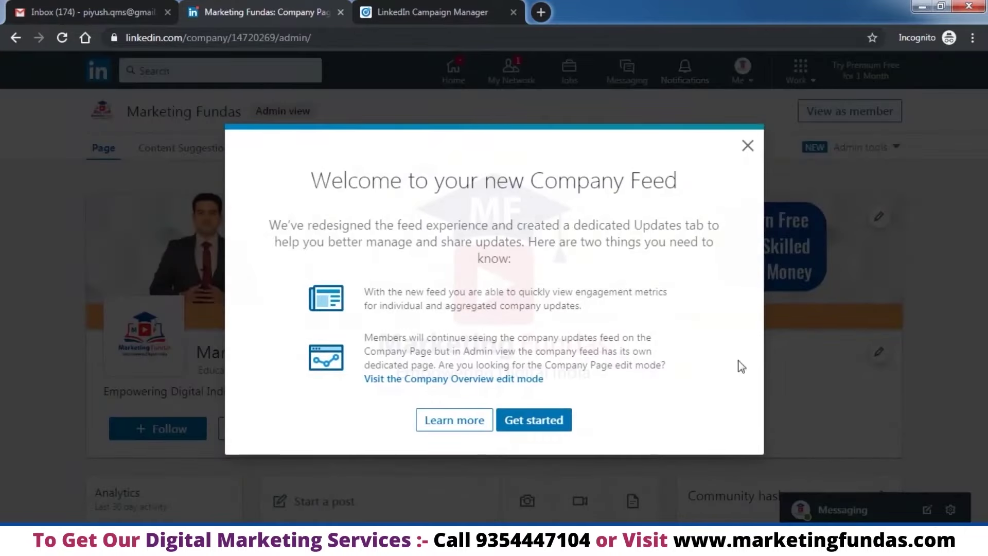
pyautogui.click(750, 148)
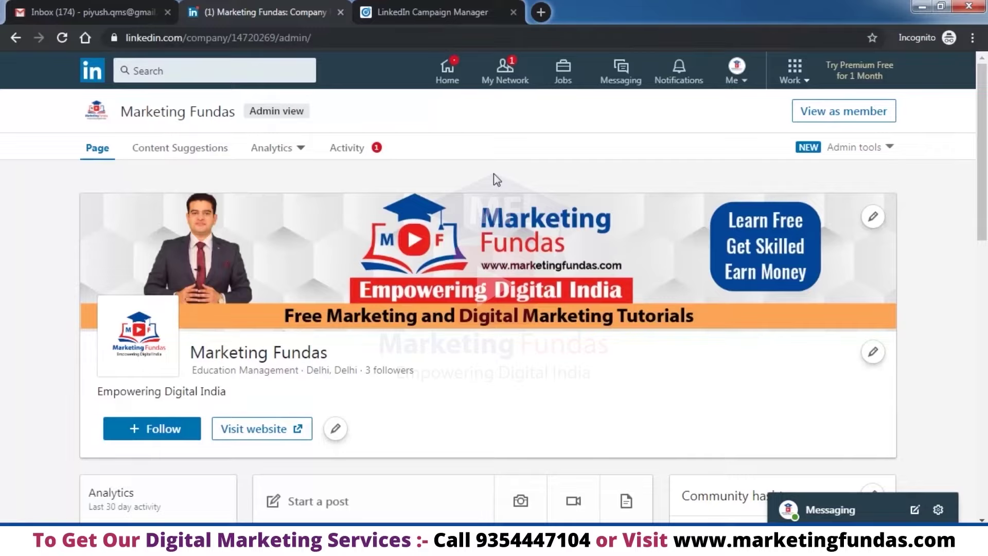
# Check the page's designated admins from the other account, and again from the original account's browser window.
pyautogui.click(890, 148)
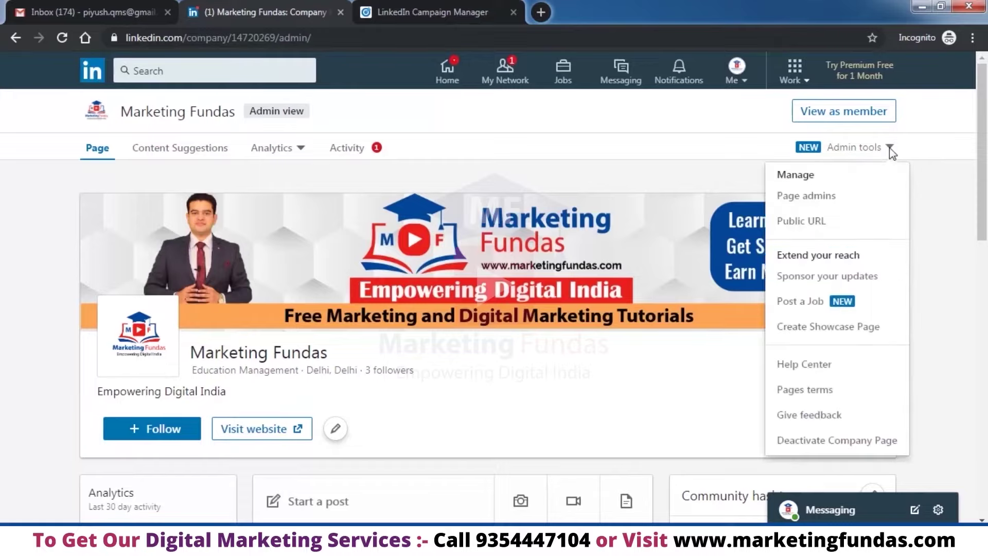
pyautogui.click(813, 198)
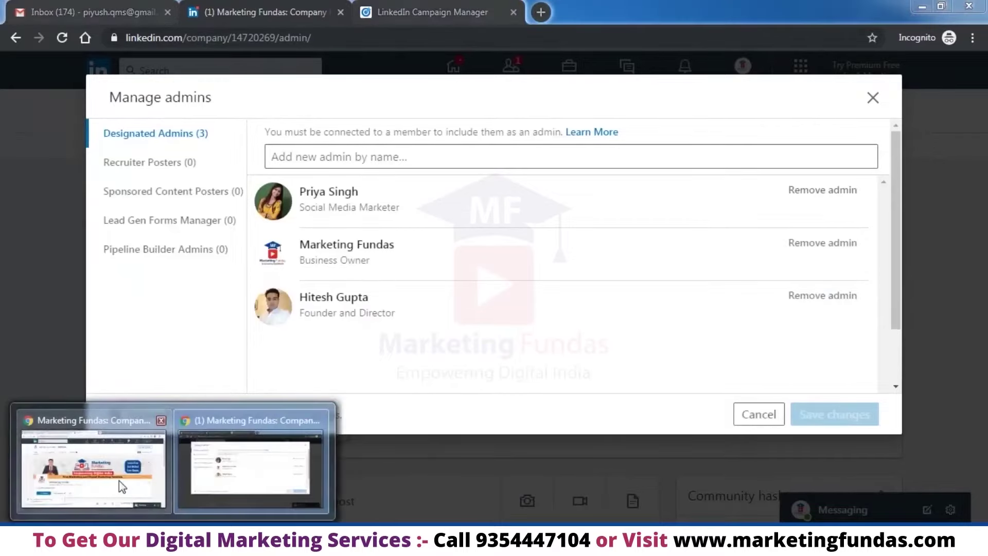
pyautogui.click(88, 452)
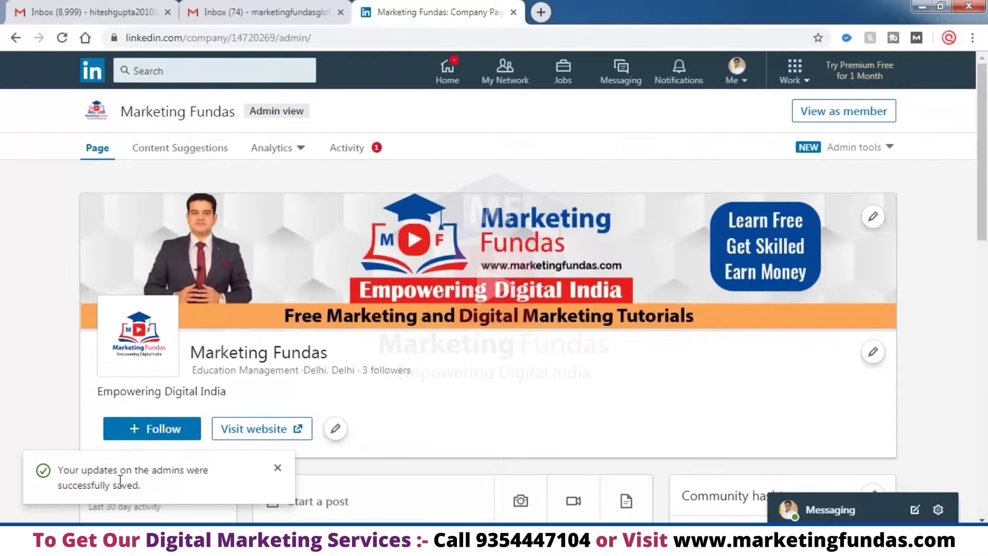
pyautogui.click(889, 146)
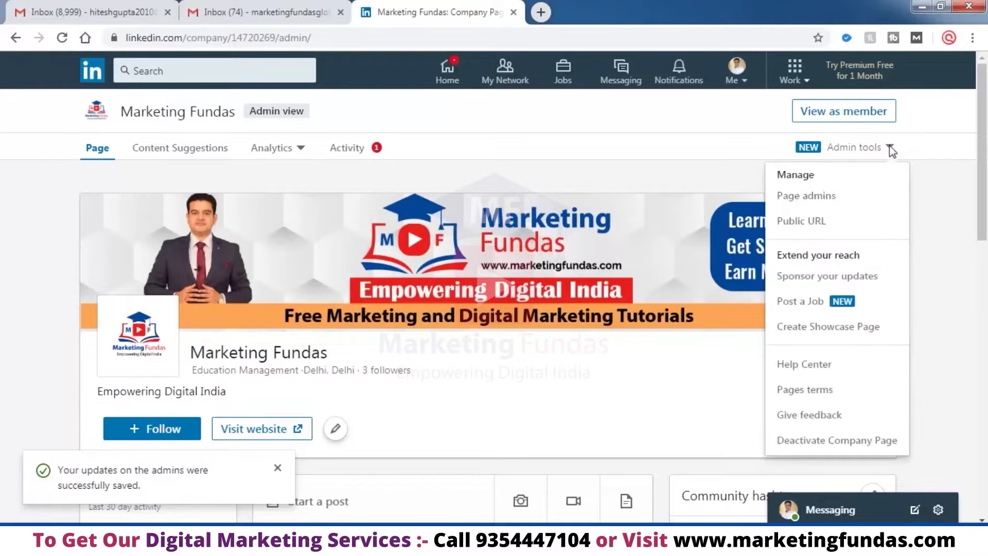
pyautogui.click(806, 198)
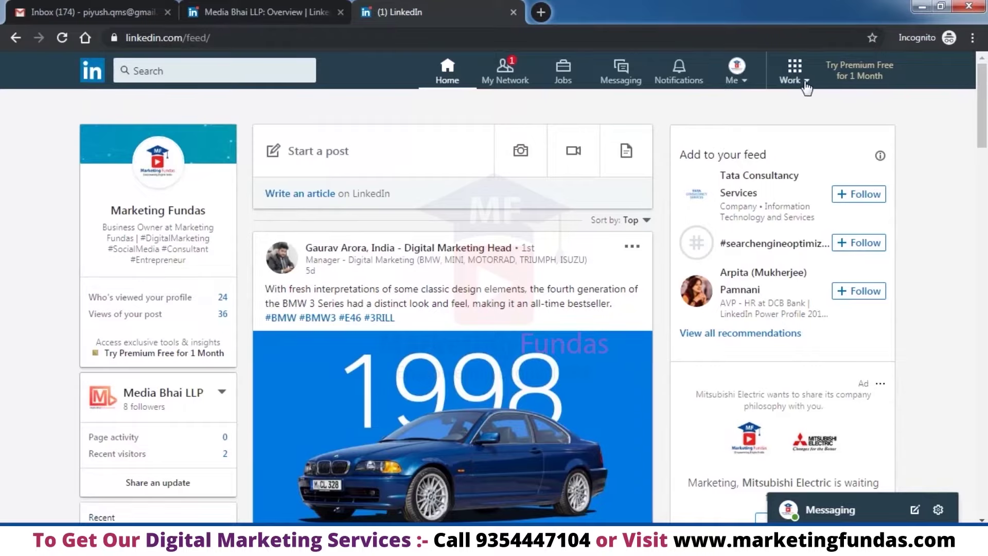
# Open LinkedIn's Advertise product from the other account's home feed and minimize the screen recorder over the ad account form.
pyautogui.click(794, 67)
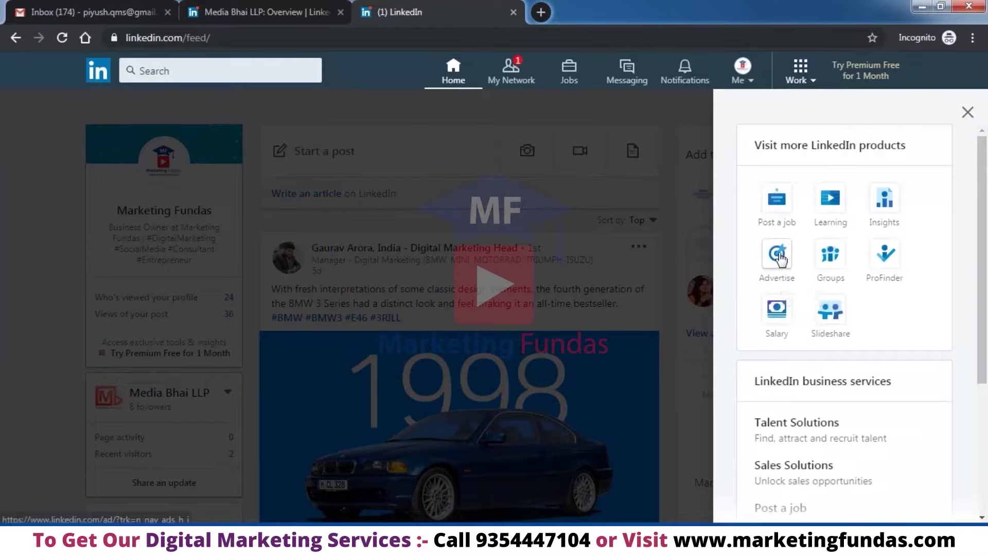
pyautogui.click(778, 255)
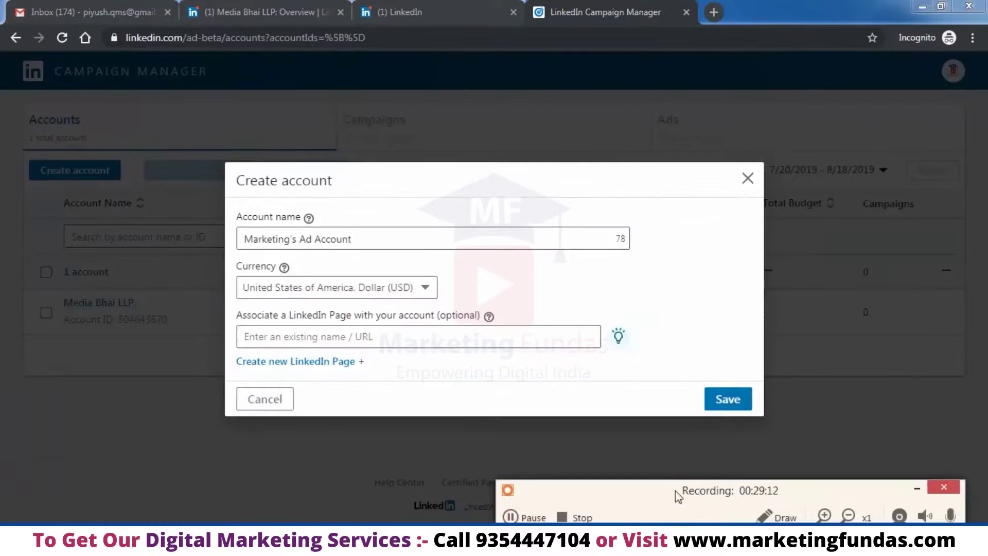
pyautogui.click(917, 488)
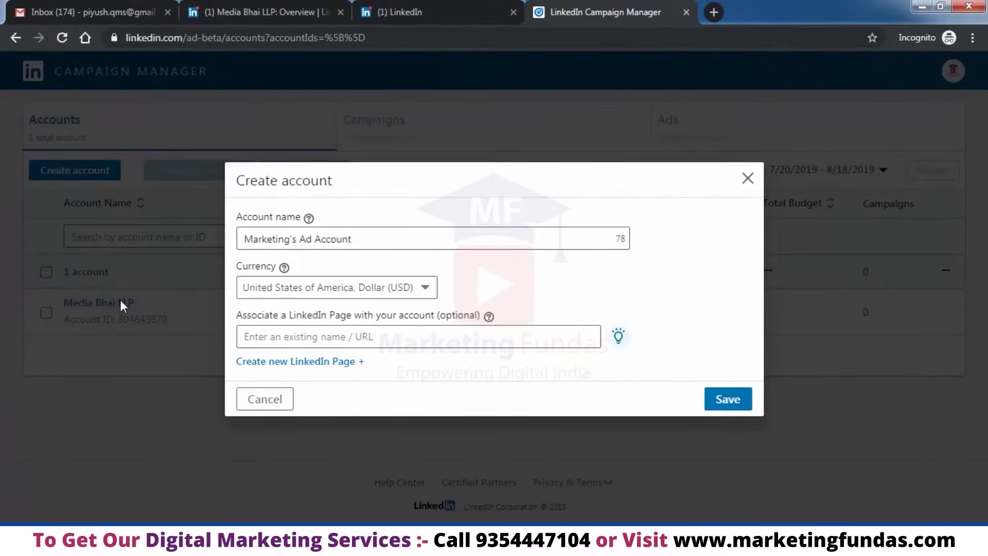
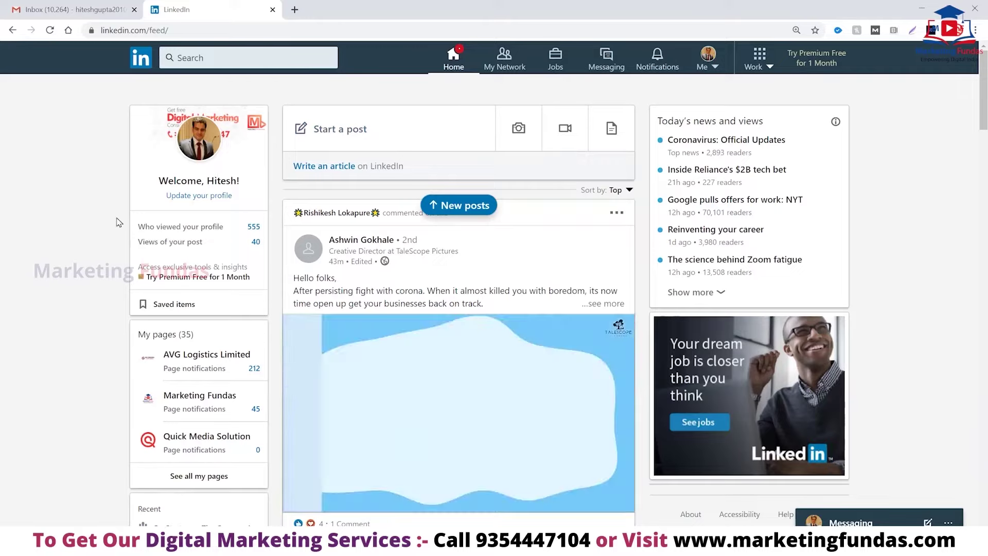
# Look over the personal account's LinkedIn home feed and its profile page, including the About, Featured and Dashboard sections.
pyautogui.scroll(-5, 503, 304)
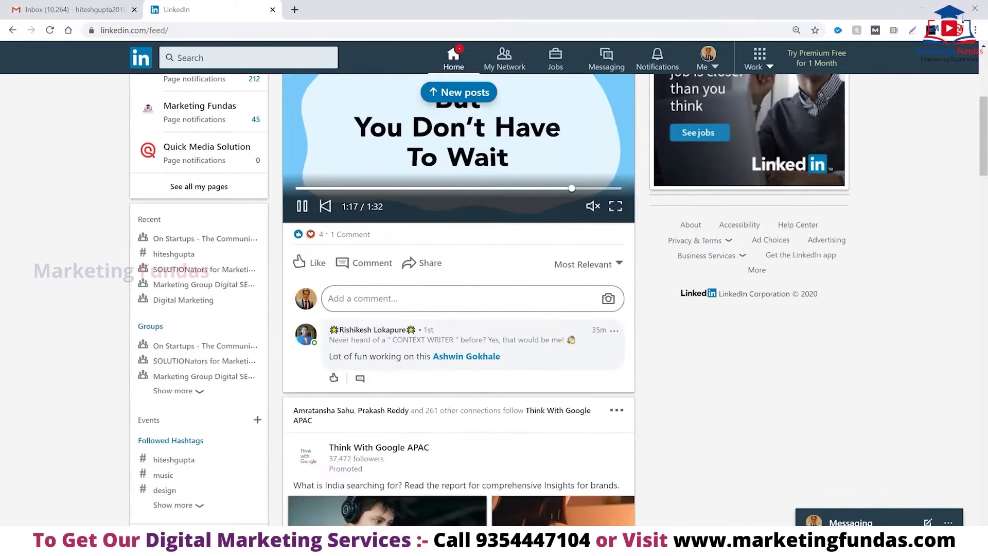
pyautogui.scroll(5, 58, 298)
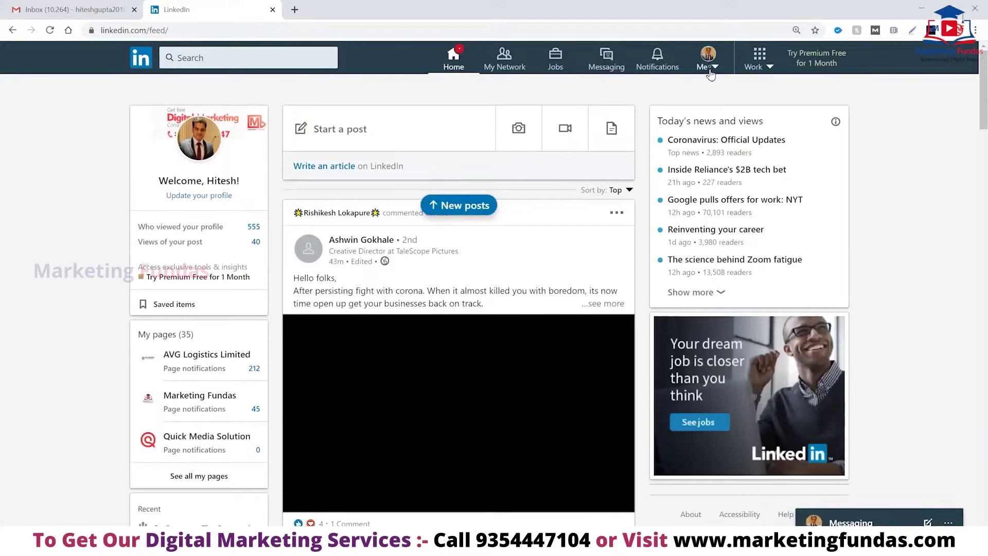
pyautogui.click(709, 66)
pyautogui.click(627, 159)
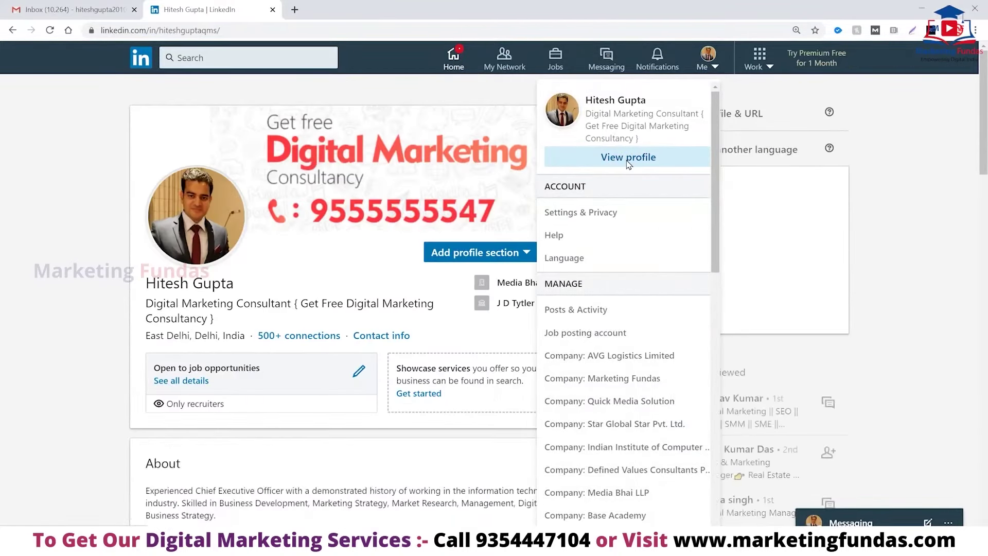
pyautogui.scroll(-12, 76, 235)
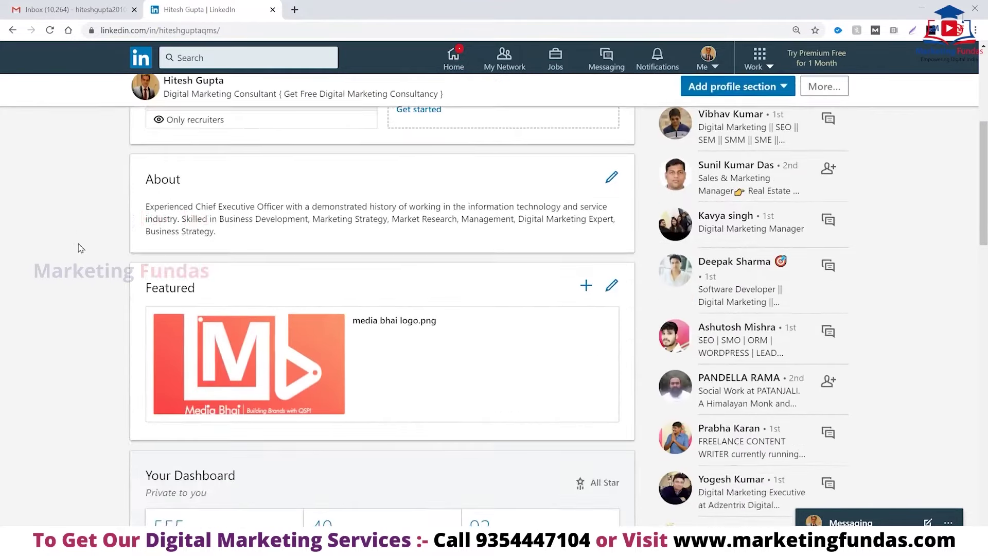
pyautogui.scroll(-8, 85, 281)
pyautogui.scroll(14, 90, 288)
pyautogui.scroll(6, 95, 303)
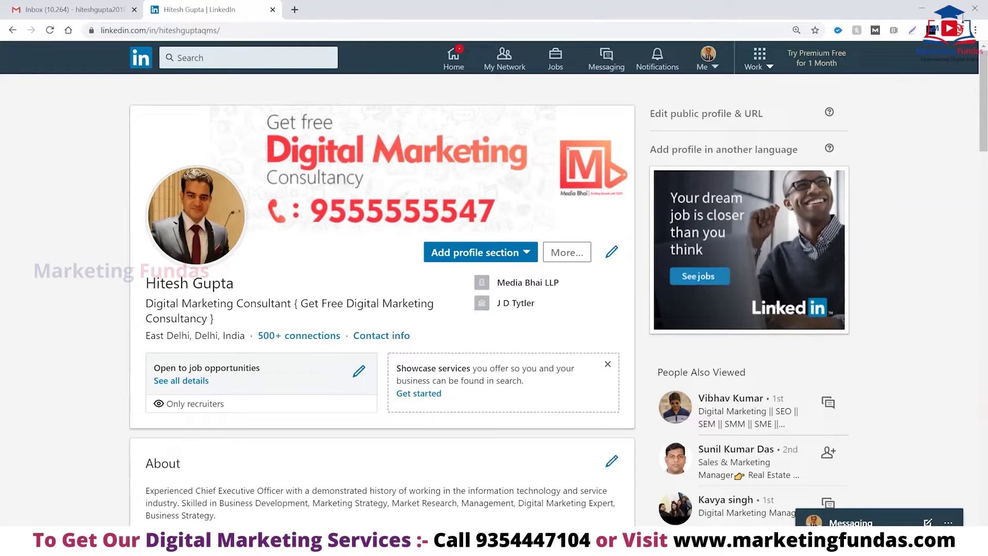
# View the My Network page and open LinkedIn Campaign Manager through the Advertise product.
pyautogui.click(509, 63)
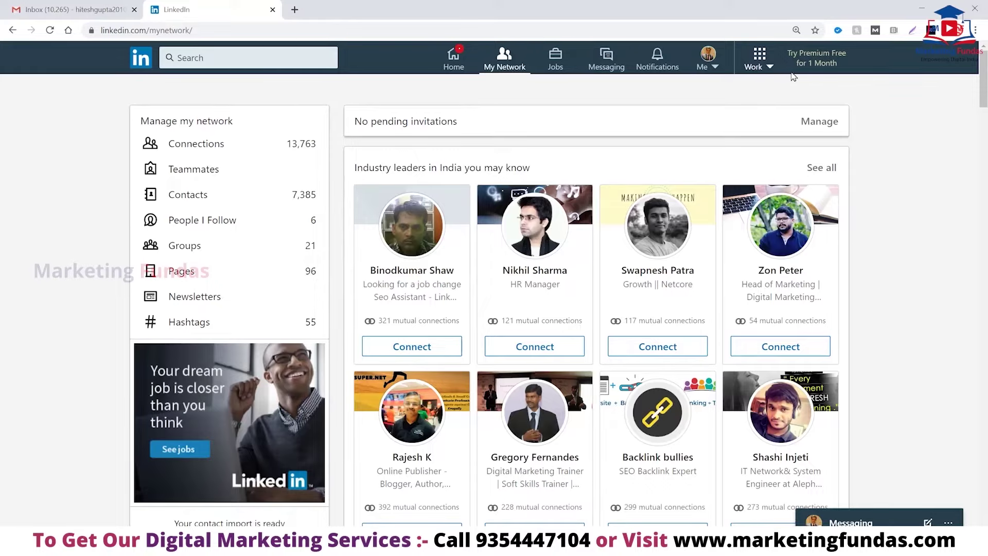
pyautogui.click(772, 67)
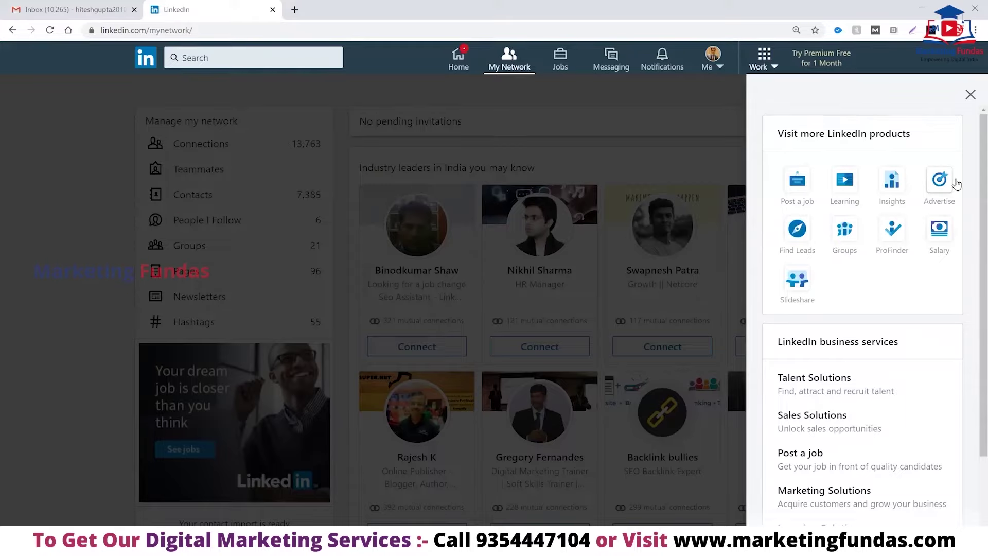
pyautogui.click(940, 184)
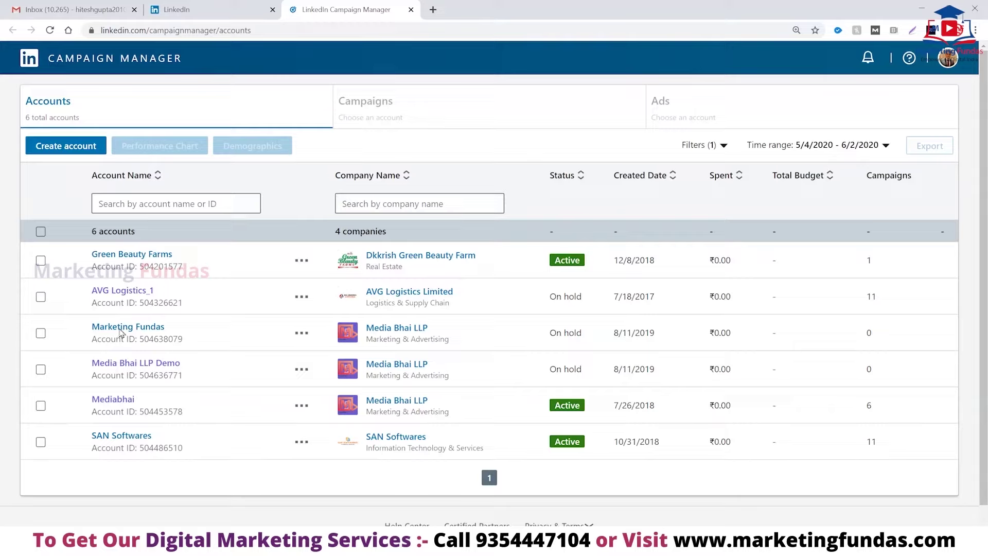
# Open the Mediabhai ad account and drill down through the Media Bhai Lead New campaign group to the ads of its Media Bhai Lead New campaign.
pyautogui.click(116, 404)
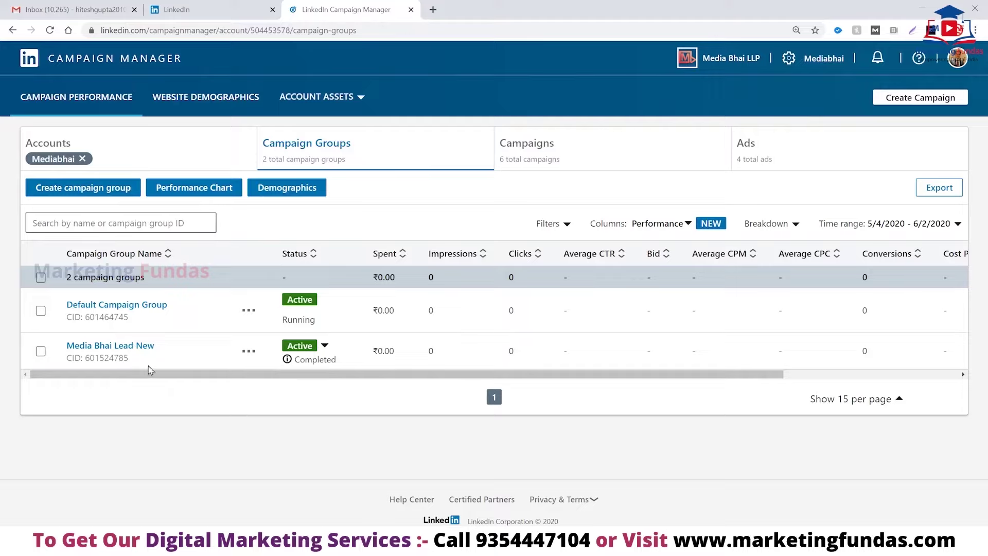
pyautogui.click(126, 349)
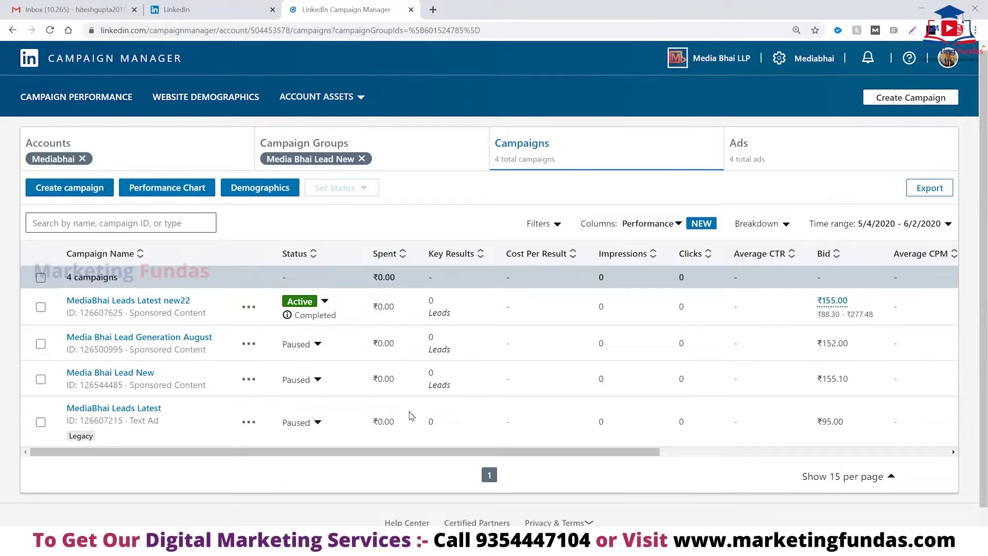
pyautogui.click(122, 374)
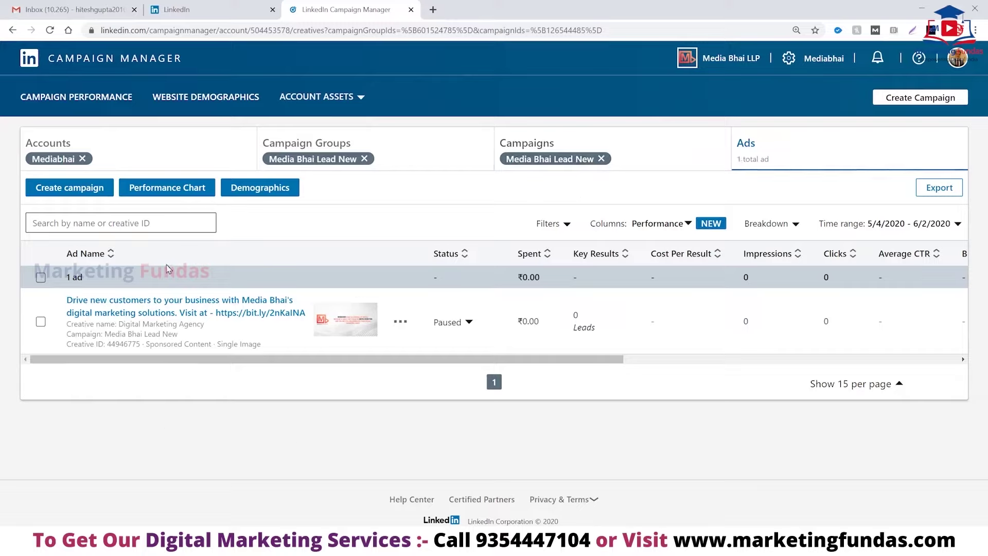
# Set the ads report's time range to All time and look over the ad's performance columns.
pyautogui.moveTo(486, 359); pyautogui.dragTo(456, 368)
pyautogui.click(958, 224)
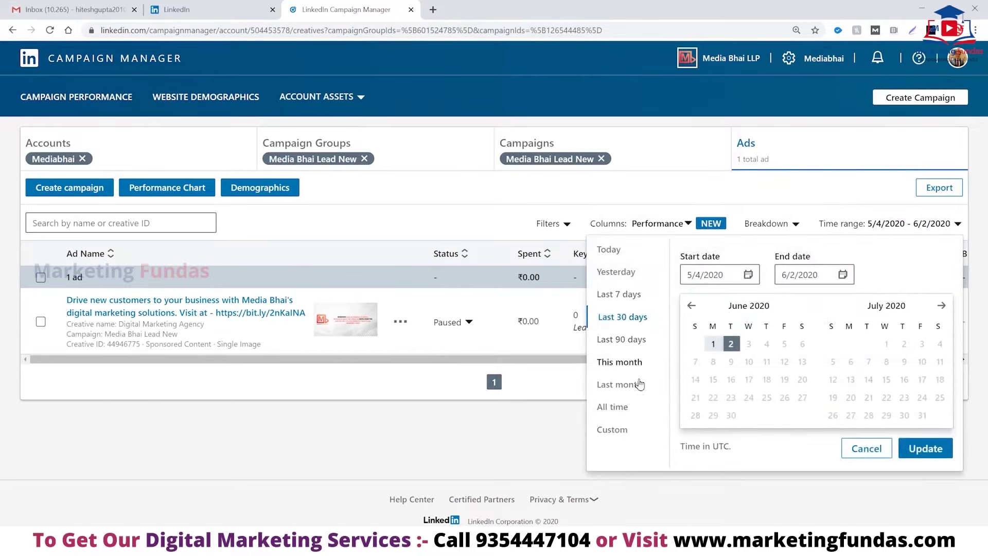
pyautogui.click(613, 410)
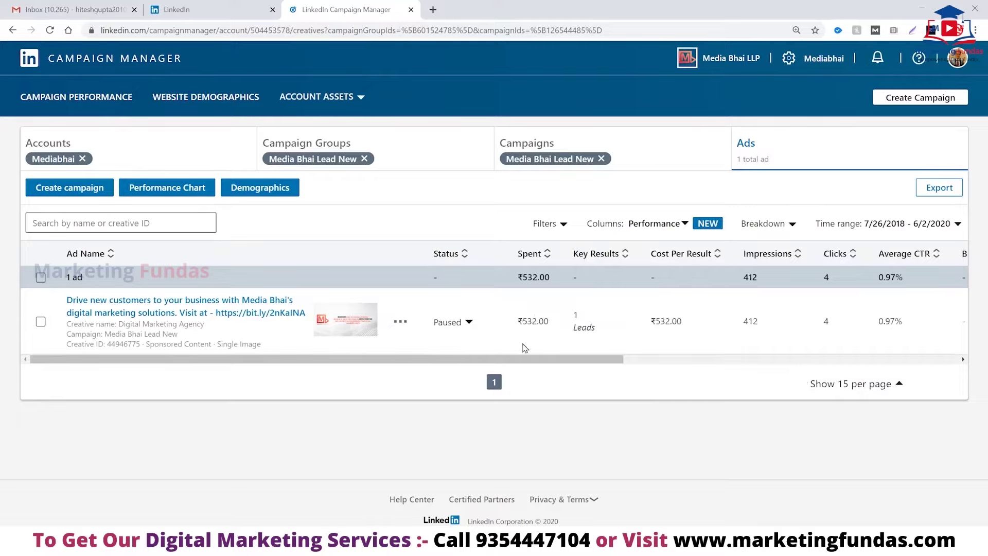
pyautogui.moveTo(574, 360); pyautogui.dragTo(393, 368)
# Preview the sponsored Media Bhai ad on LinkedIn, look over its linked landing page, and return to Campaign Manager.
pyautogui.click(204, 314)
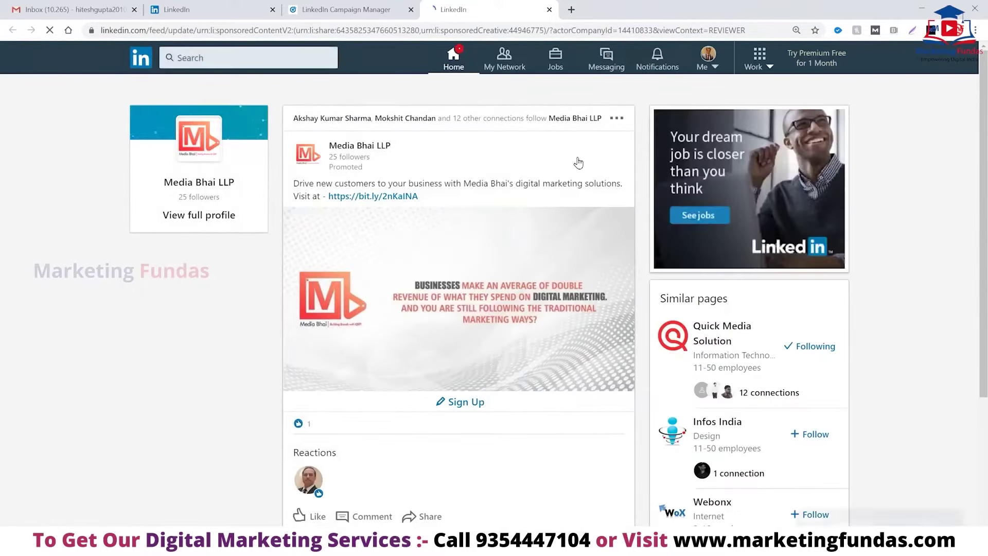
pyautogui.click(376, 201)
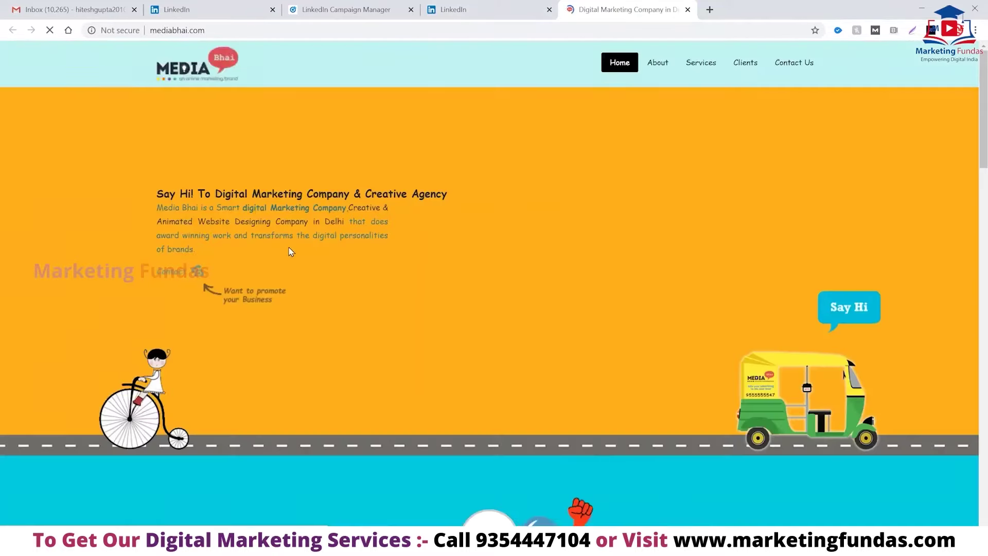
pyautogui.scroll(-15, 289, 252)
pyautogui.click(461, 7)
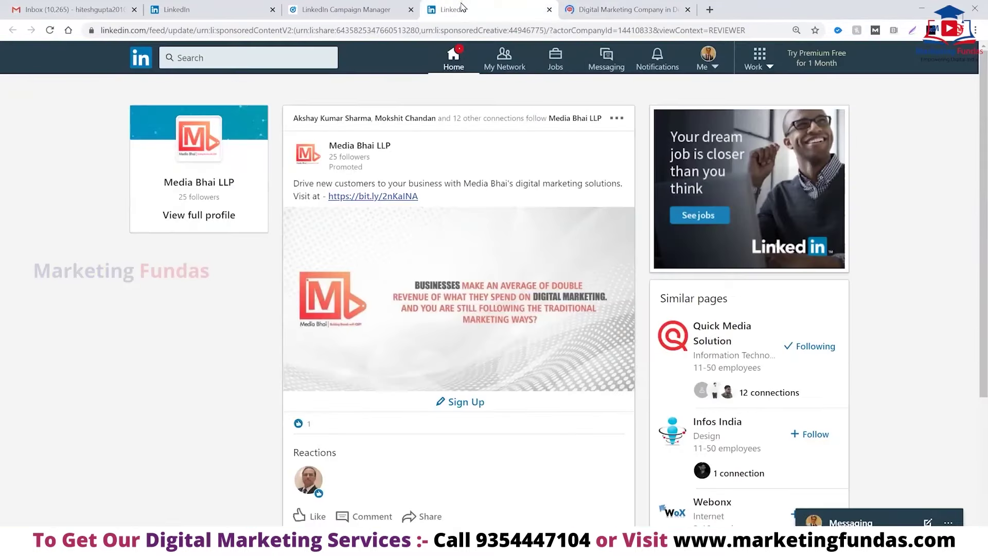
pyautogui.scroll(-3, 236, 366)
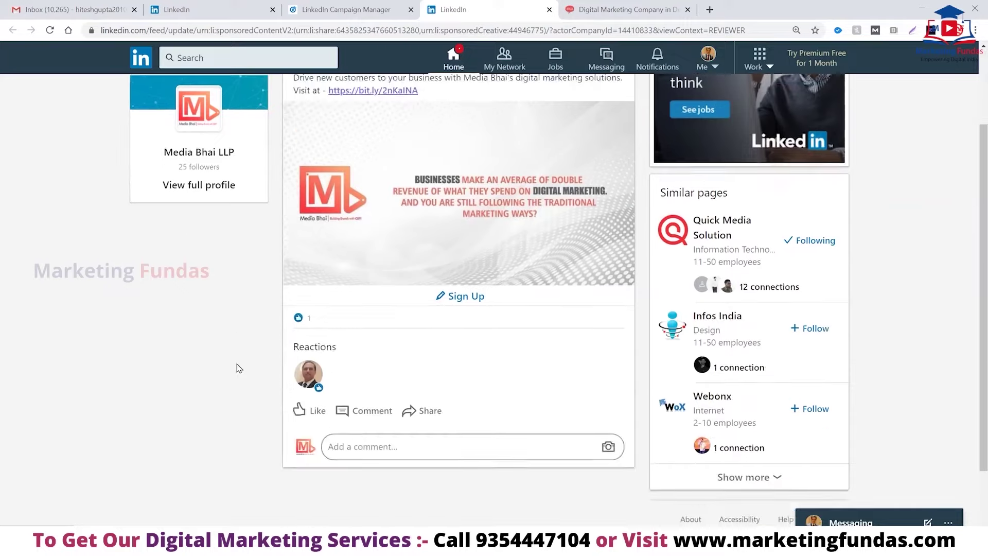
pyautogui.scroll(3, 236, 366)
pyautogui.click(377, 8)
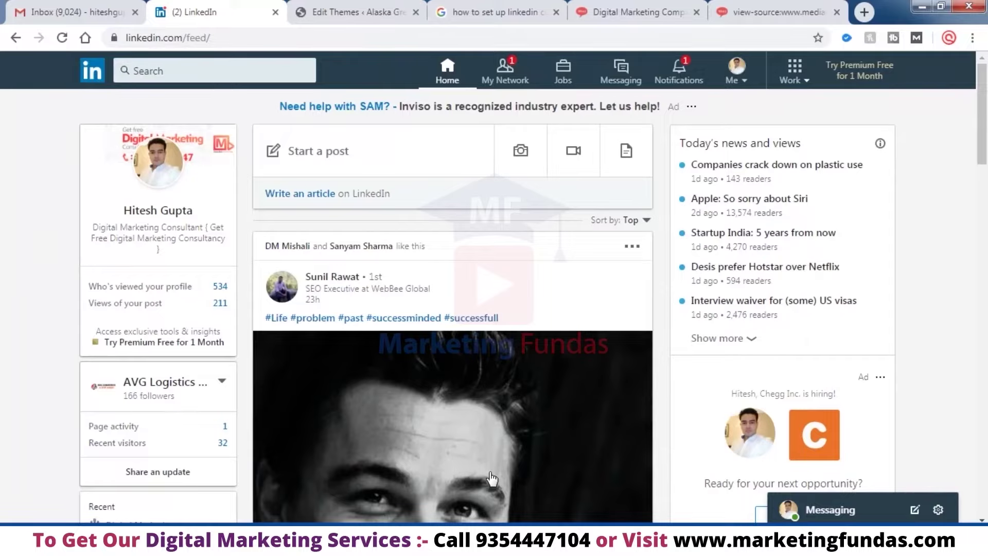
# Open Campaign Manager through LinkedIn's Advertise product and open the Media Bhai LLP Demo ad account.
pyautogui.click(800, 82)
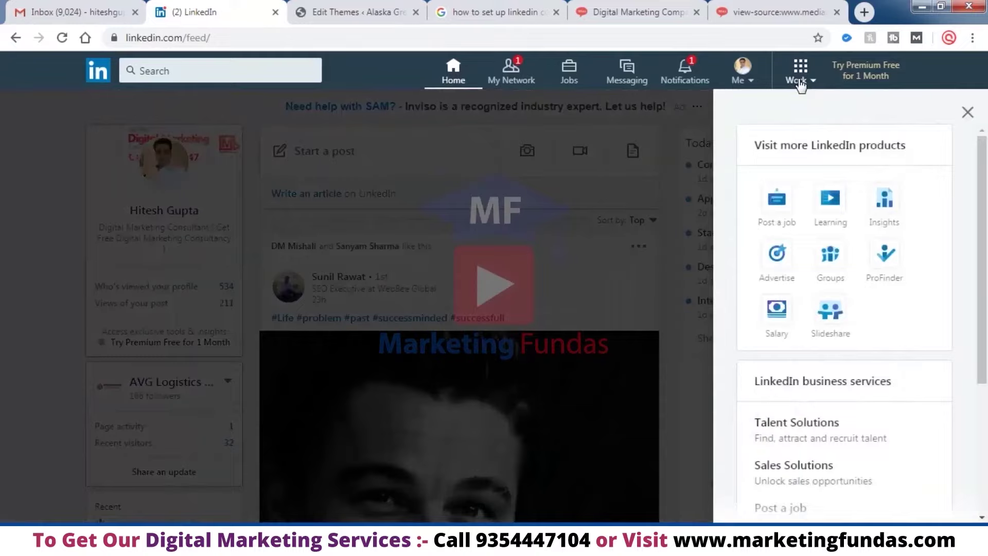
pyautogui.click(780, 262)
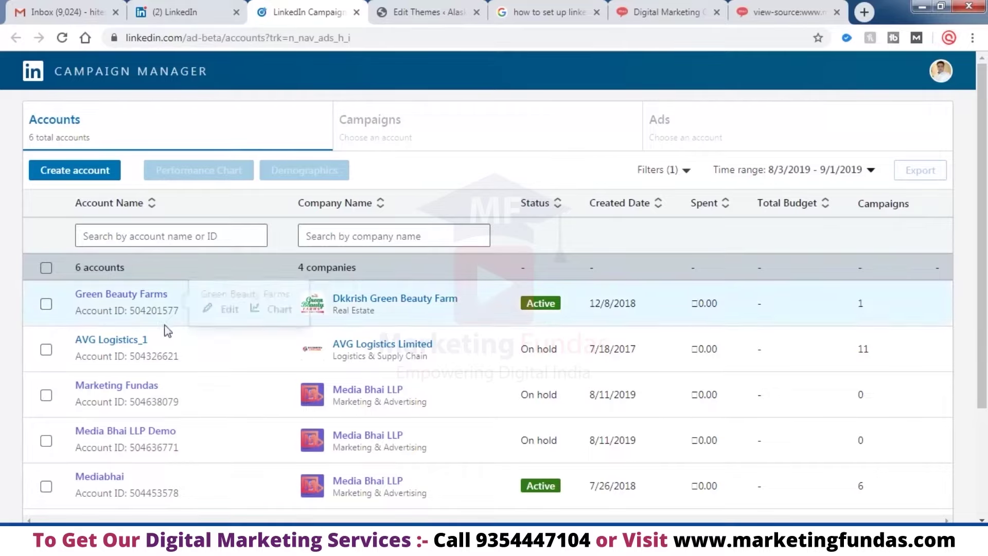
pyautogui.scroll(-3, 170, 330)
pyautogui.scroll(2, 203, 205)
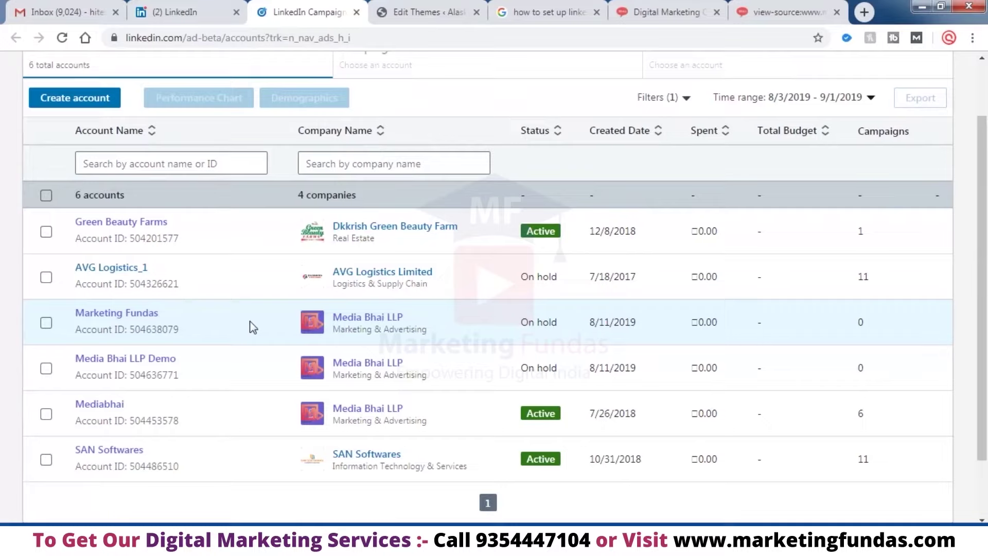
pyautogui.moveTo(121, 363)
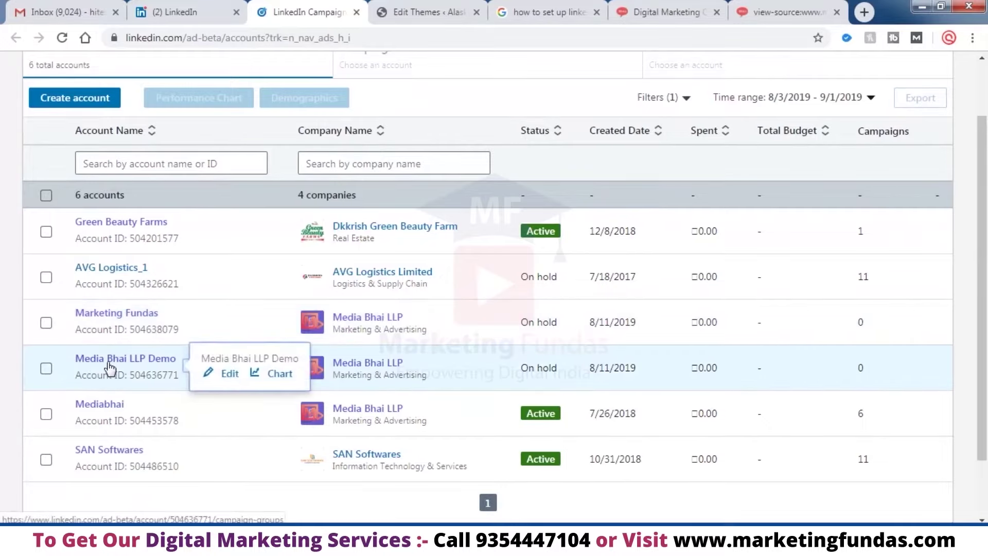
pyautogui.click(109, 360)
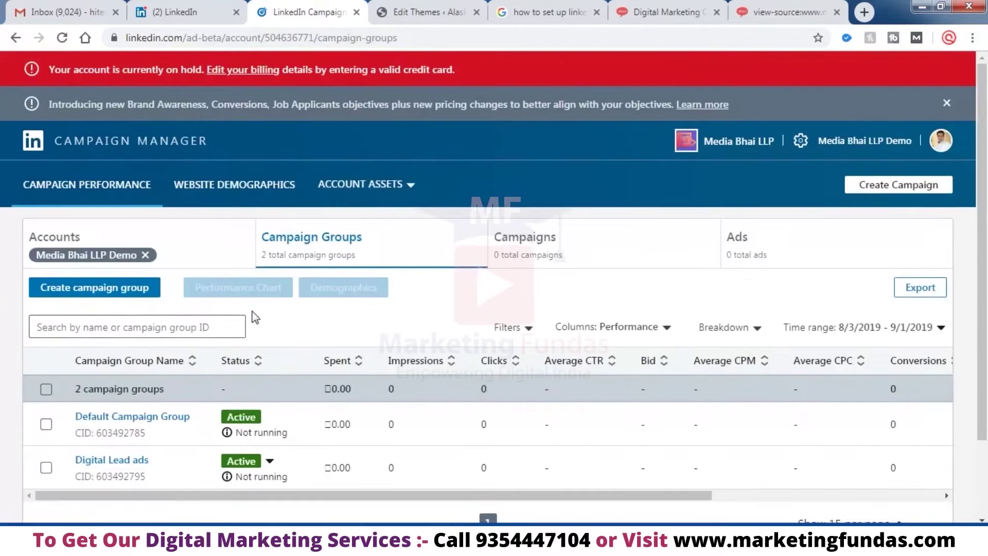
pyautogui.scroll(-3, 252, 313)
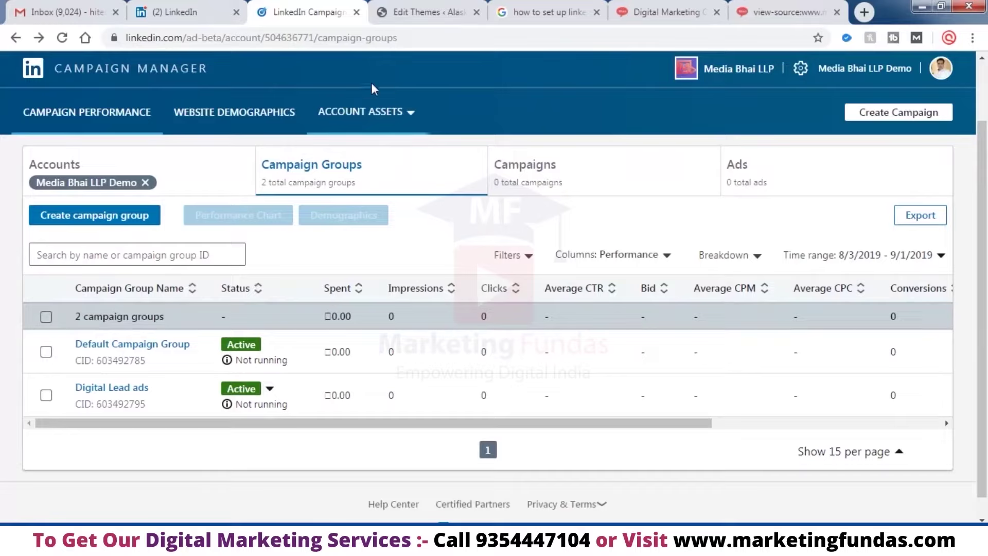
# Review the Insight Tag installation options for the demo account and copy the tag code for installing it oneself.
pyautogui.click(411, 116)
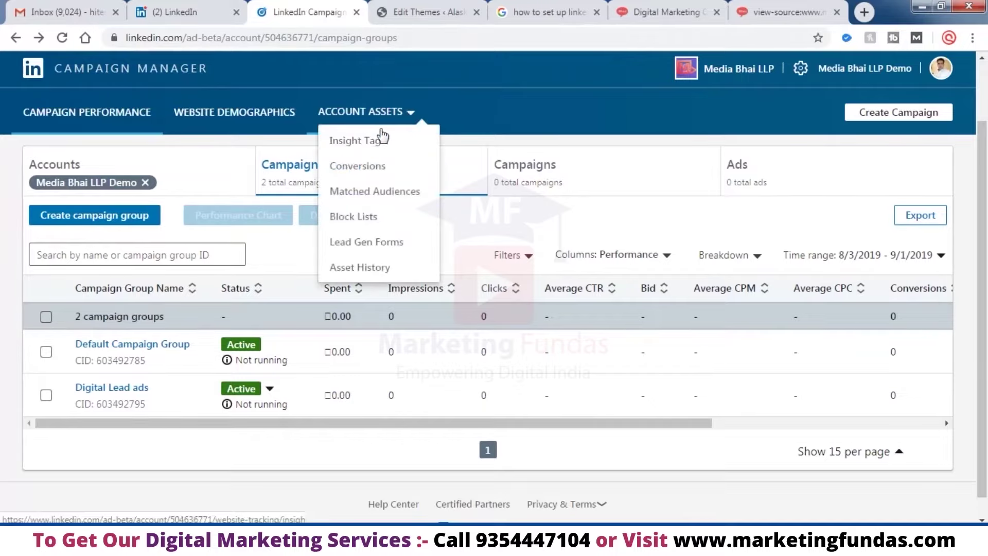
pyautogui.click(362, 145)
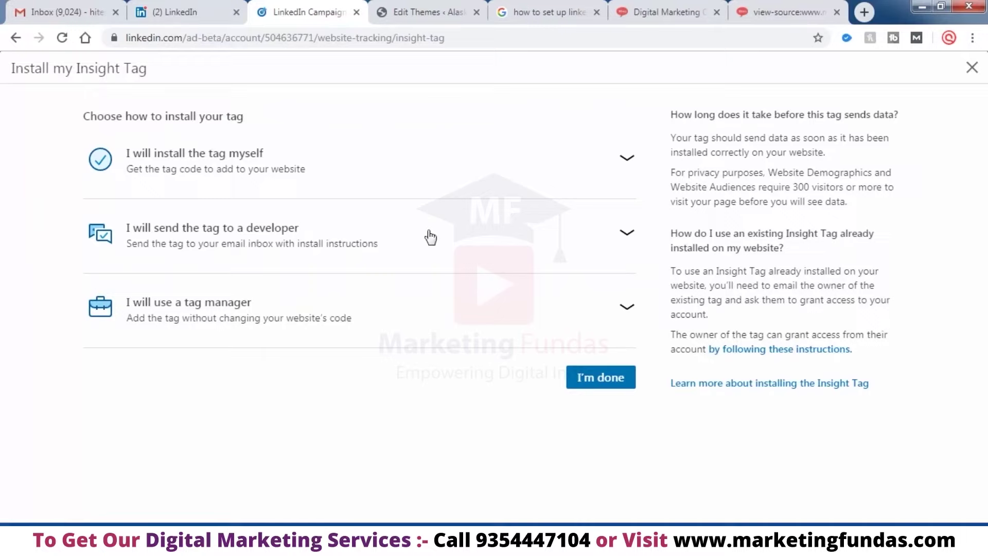
pyautogui.click(379, 252)
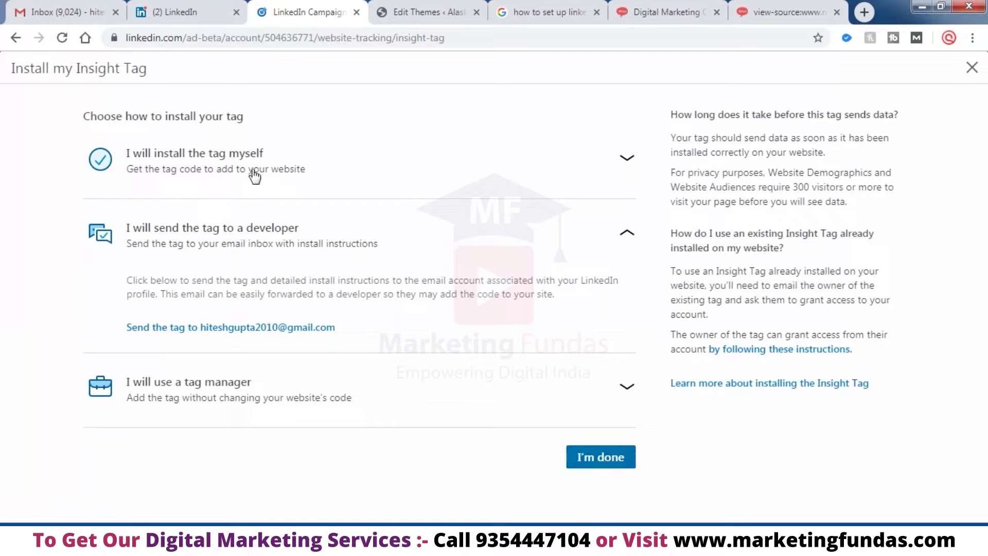
pyautogui.click(203, 176)
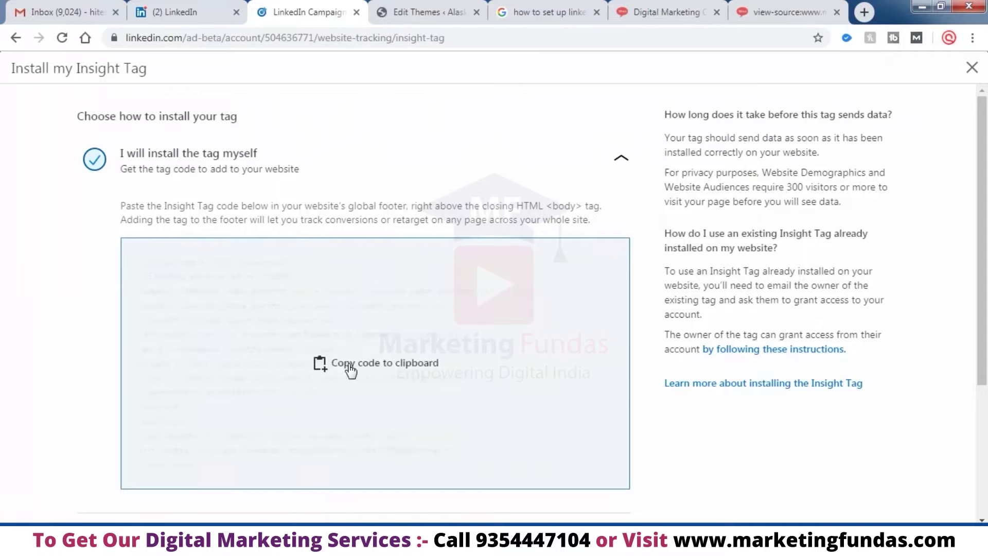
pyautogui.click(350, 367)
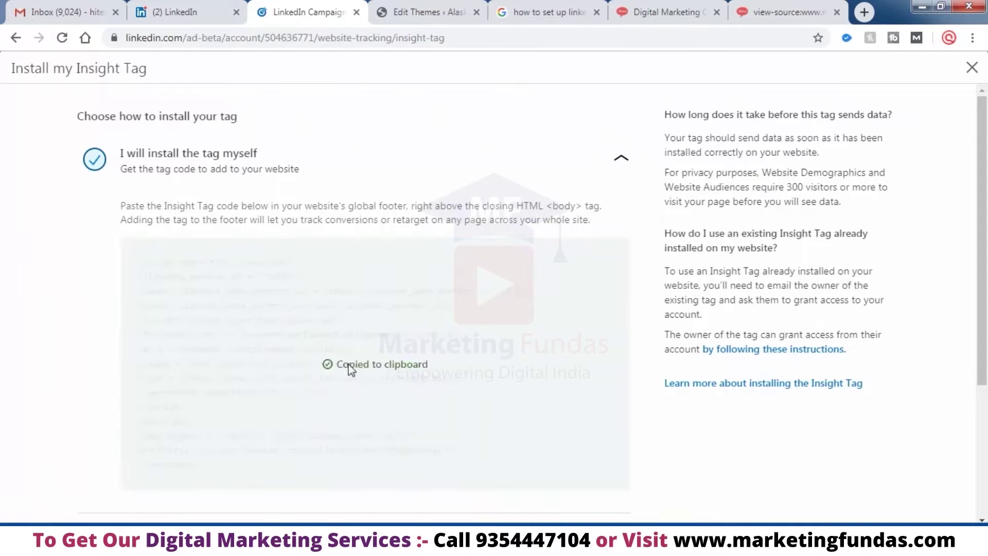
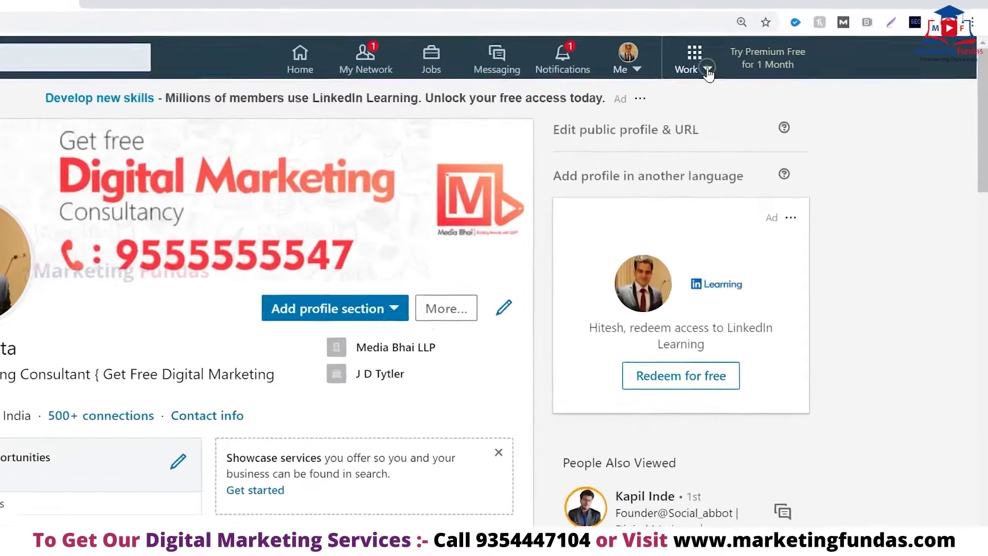
# Open Campaign Manager from the LinkedIn profile page through the Advertise product and open the Mediabhai ad account.
pyautogui.click(770, 69)
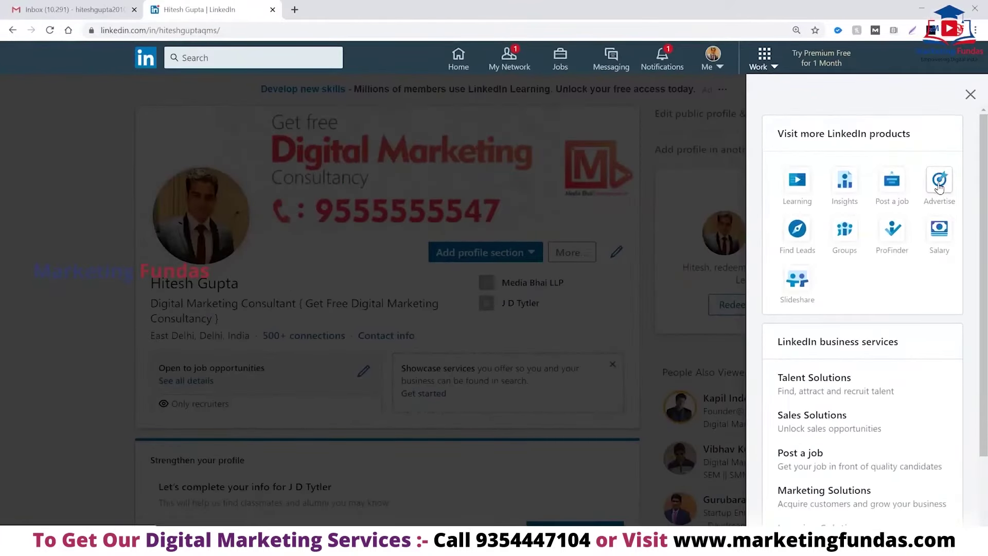
pyautogui.click(939, 181)
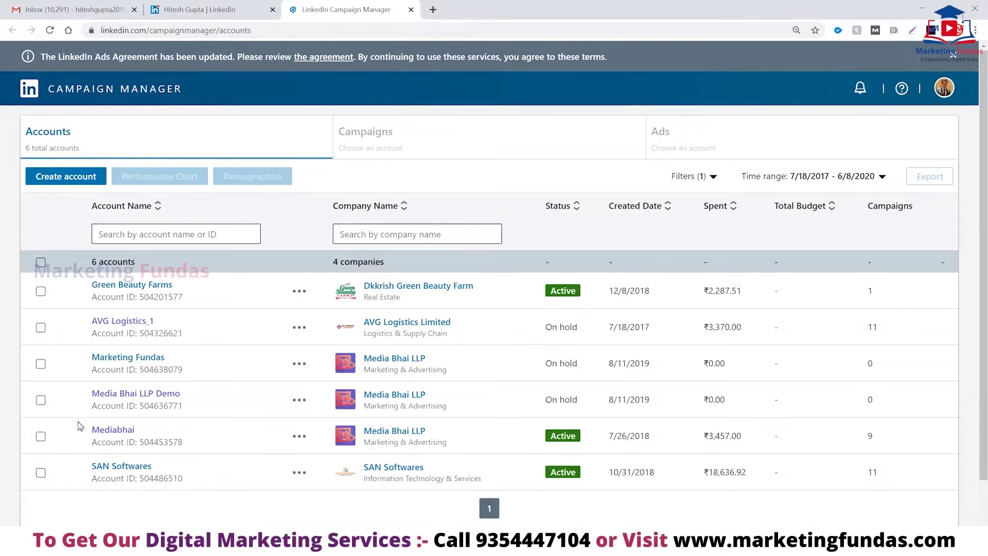
pyautogui.click(114, 433)
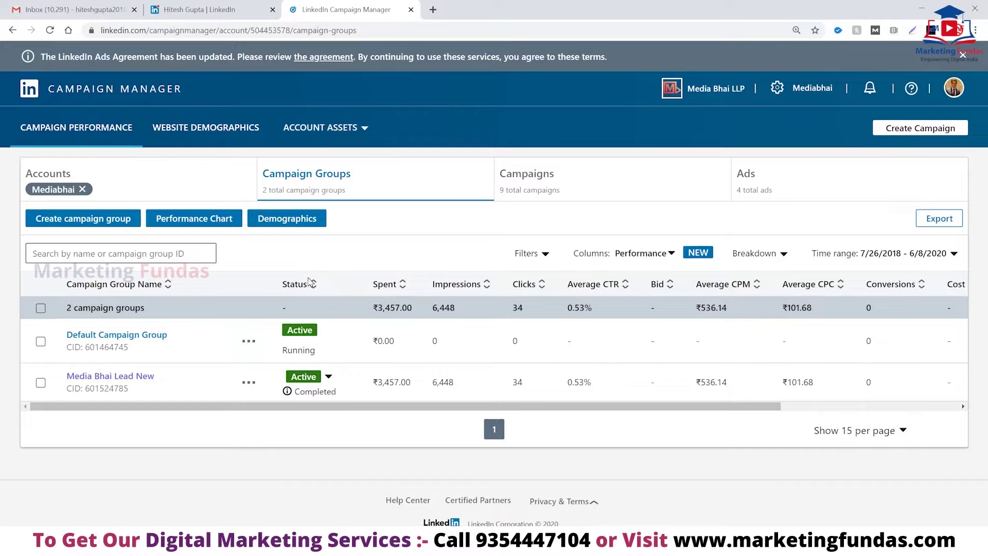
# Open the account's Matched Audiences and start a new audience from an uploaded Company / Contact list.
pyautogui.click(365, 130)
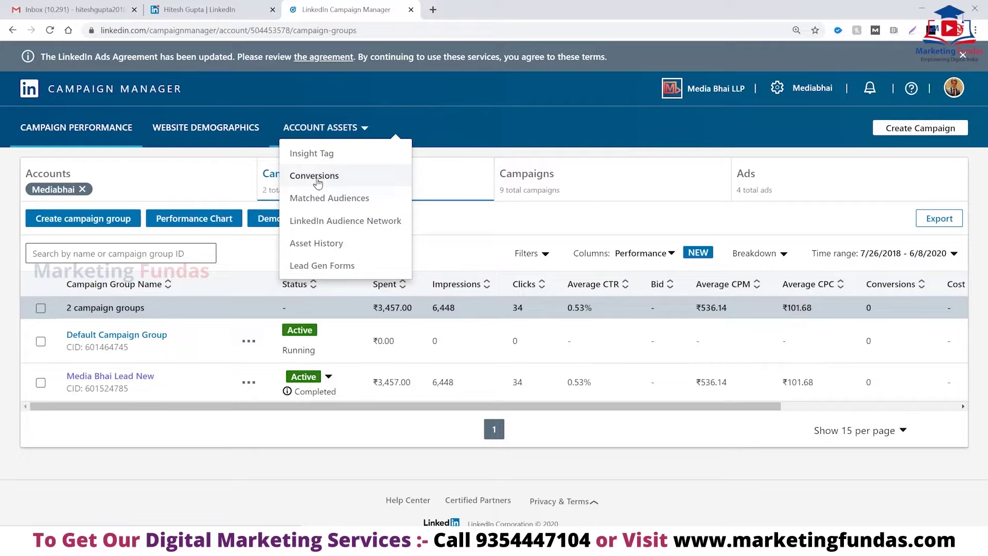
pyautogui.click(341, 203)
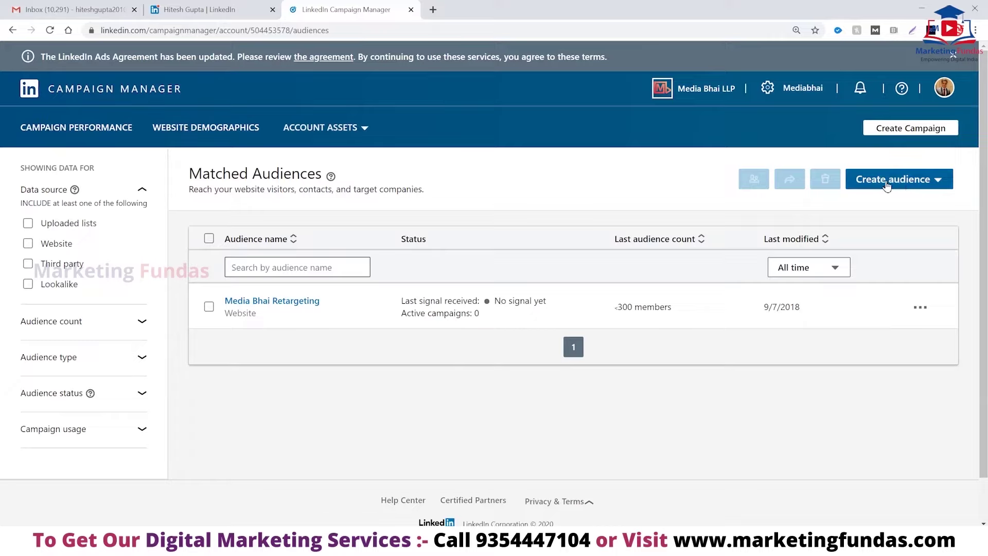
pyautogui.click(937, 180)
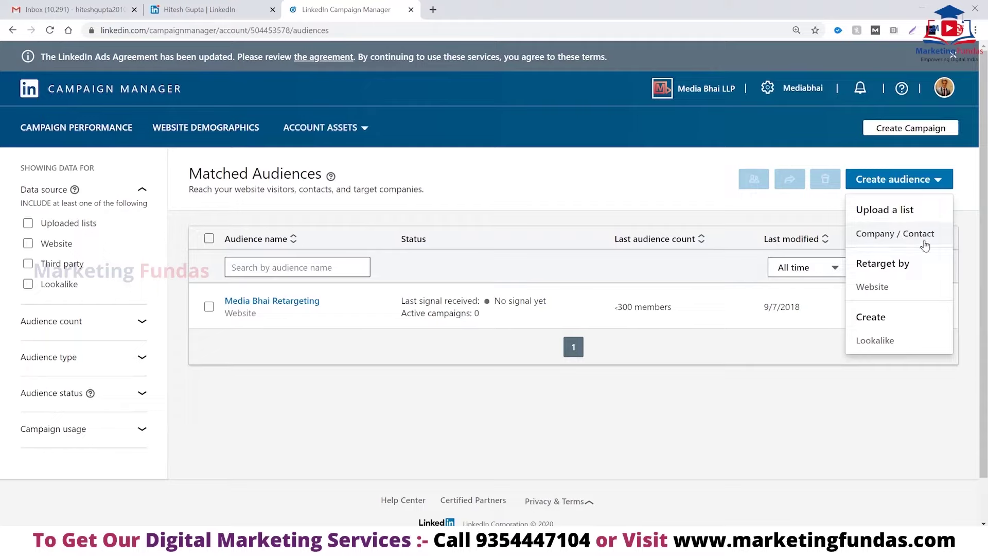
pyautogui.click(880, 237)
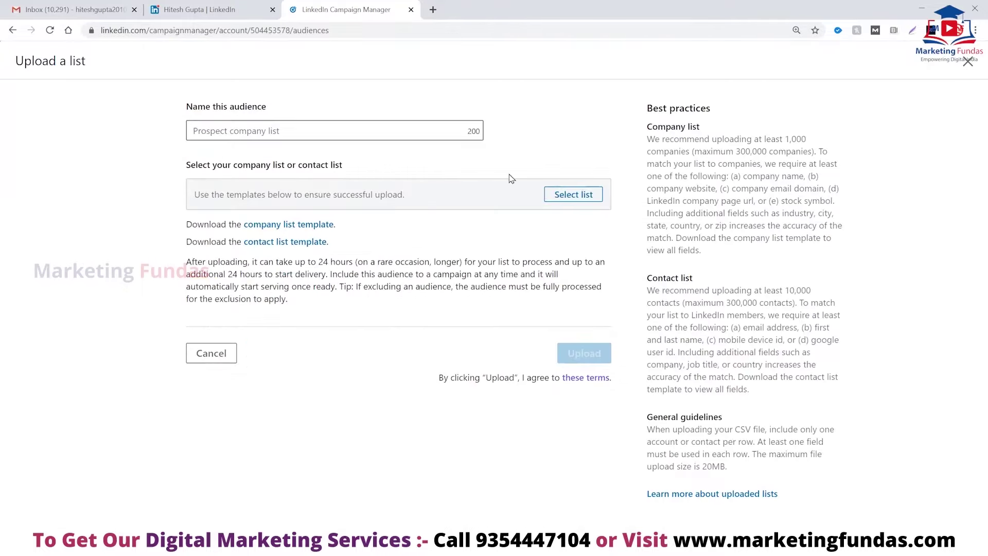
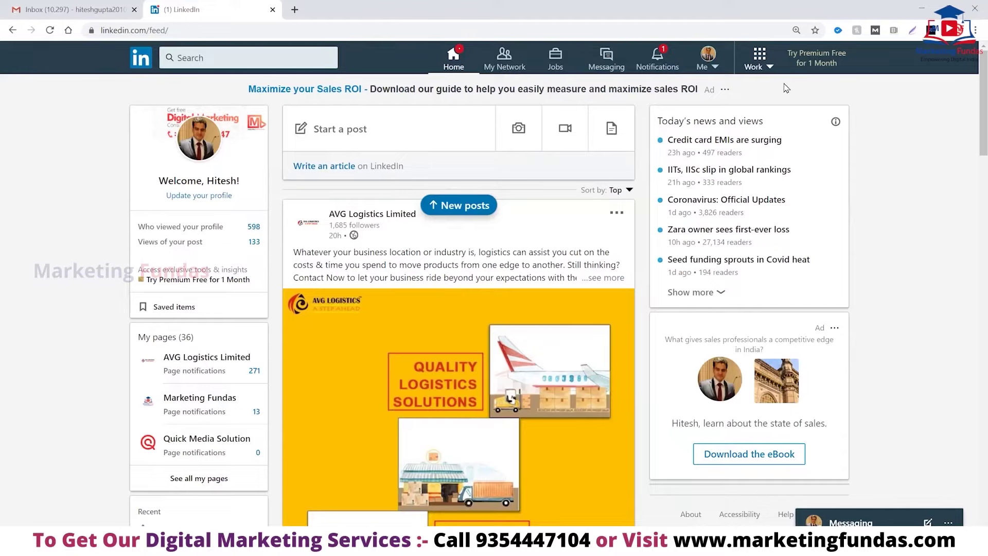
# Open the Marketing Fundas 2020 ad account through Advertise and start a new campaign in the MF Digital Marketing Leads Campaign group.
pyautogui.click(759, 62)
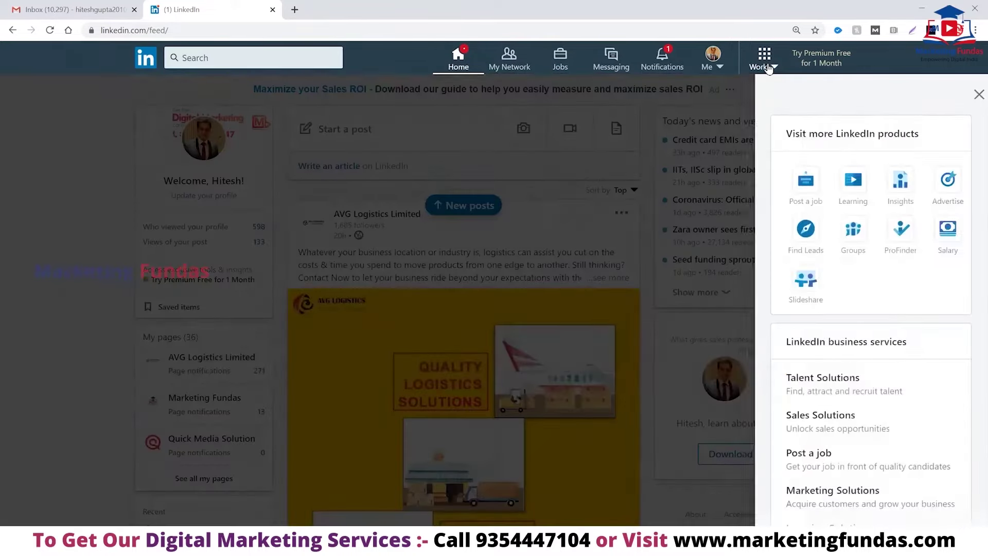
pyautogui.click(937, 184)
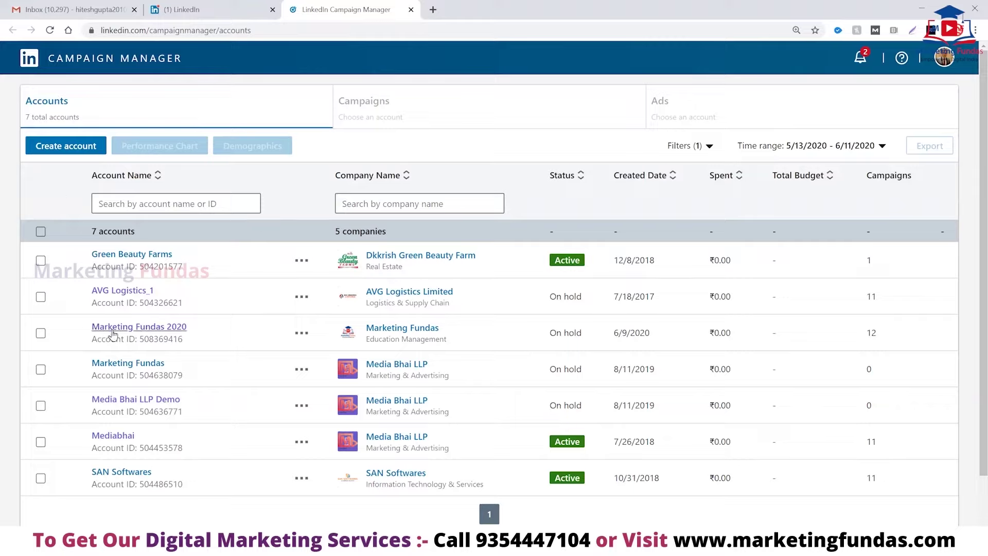
pyautogui.click(139, 327)
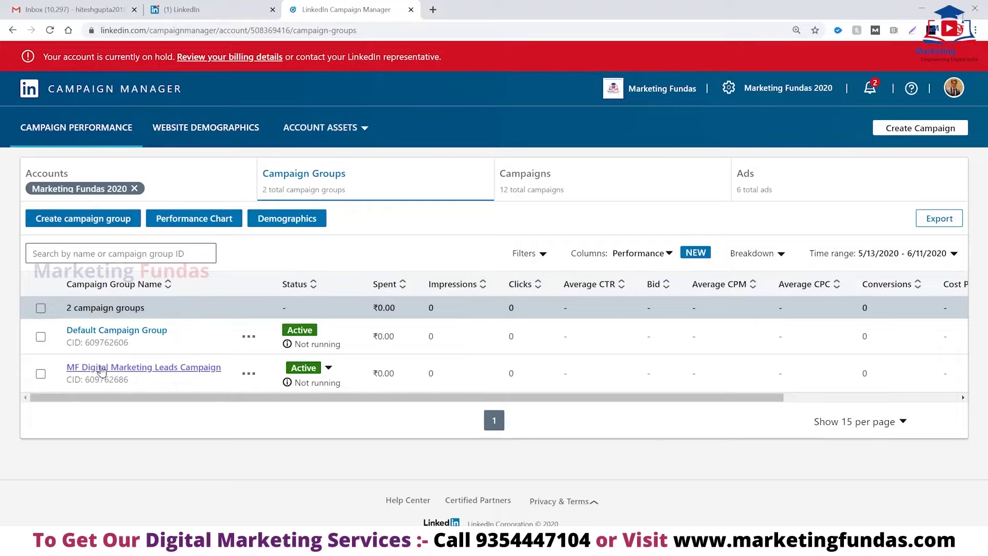
pyautogui.click(119, 368)
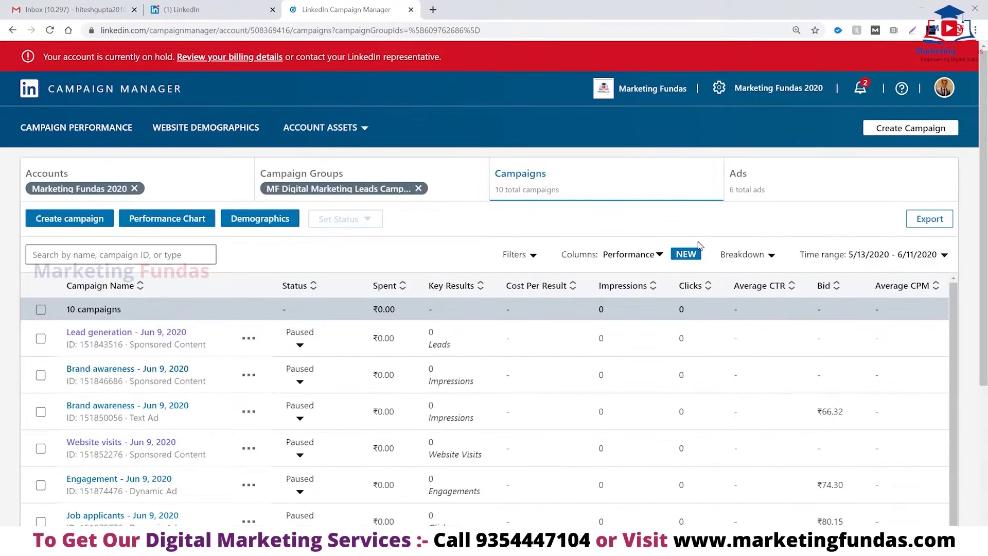
pyautogui.click(69, 221)
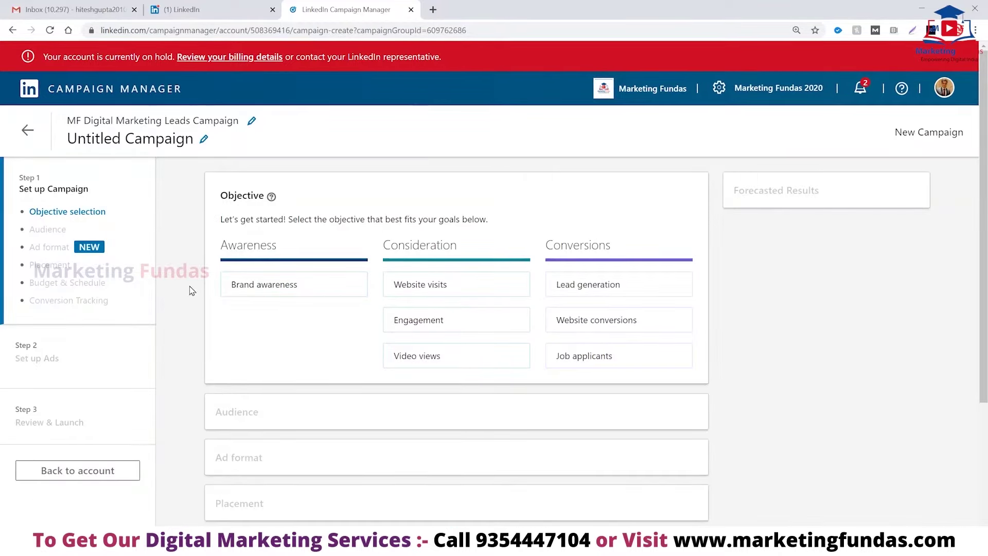
# Choose Job applicants as the objective of the new campaign.
pyautogui.click(410, 286)
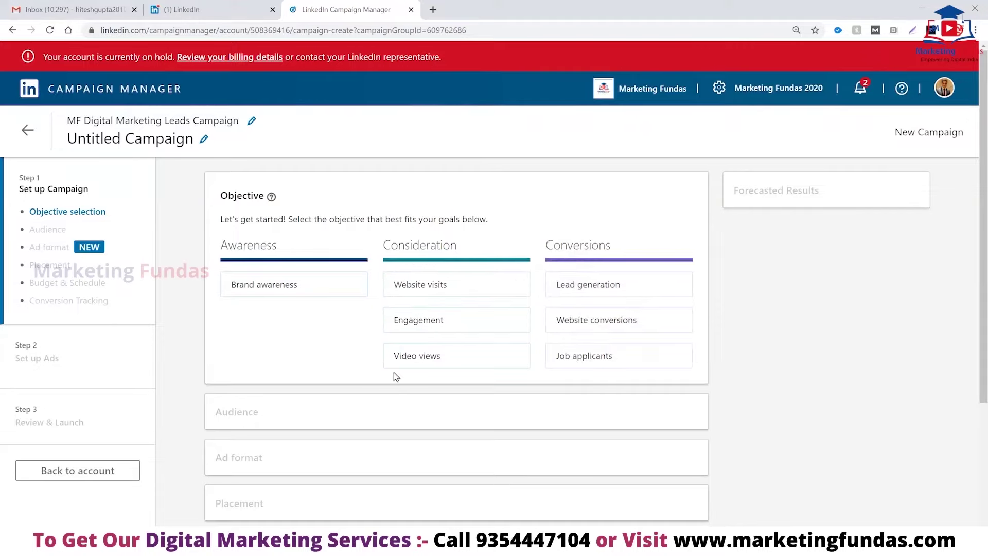
pyautogui.click(601, 360)
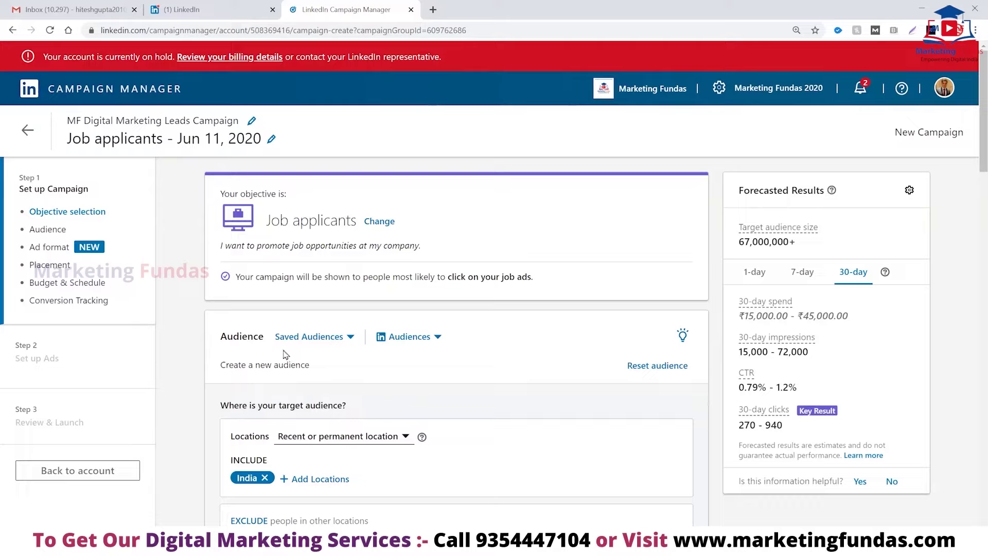
# Review the saved audiences and the ready-made LinkedIn audiences offered for the campaign, without picking any.
pyautogui.click(351, 338)
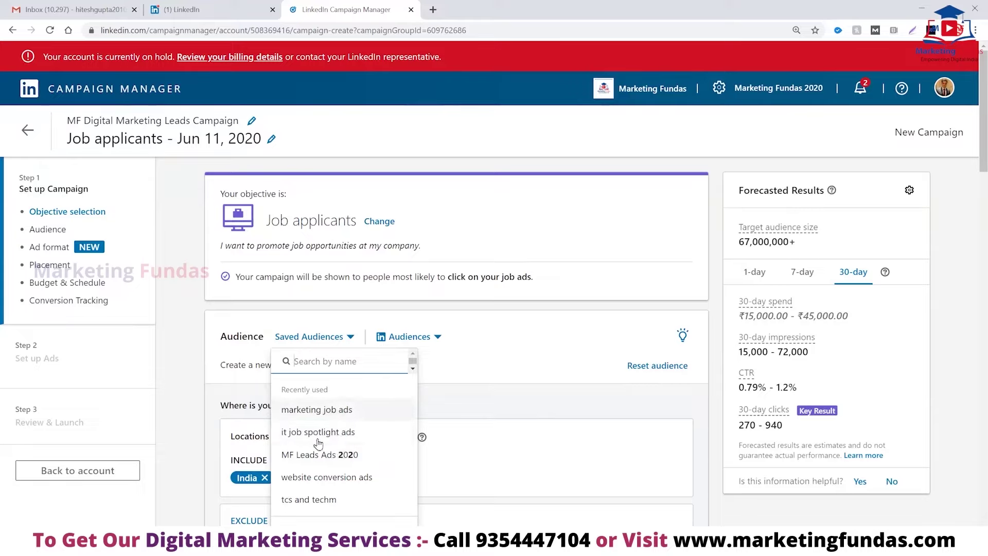
pyautogui.click(453, 412)
pyautogui.scroll(-7, 453, 411)
pyautogui.scroll(-3, 453, 411)
pyautogui.scroll(9, 453, 411)
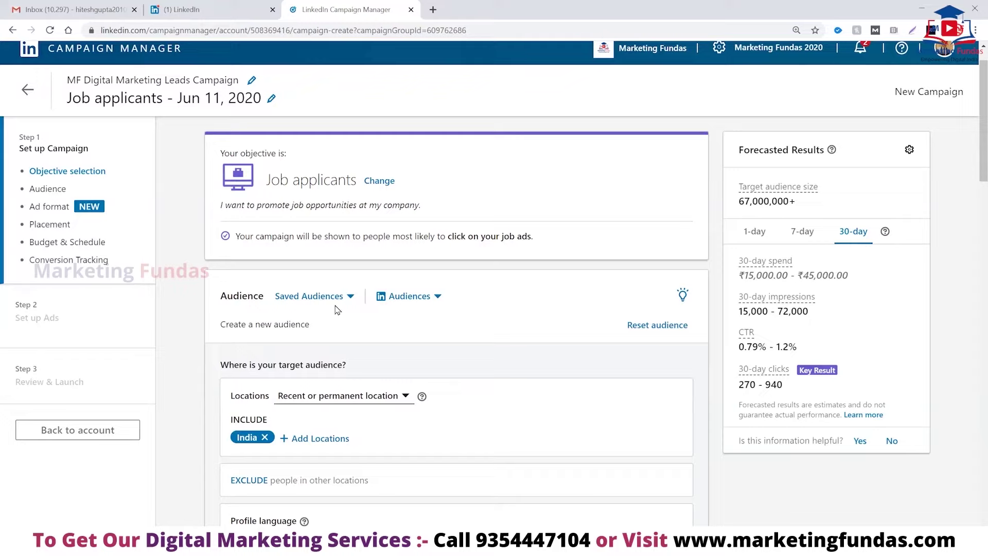
pyautogui.click(437, 299)
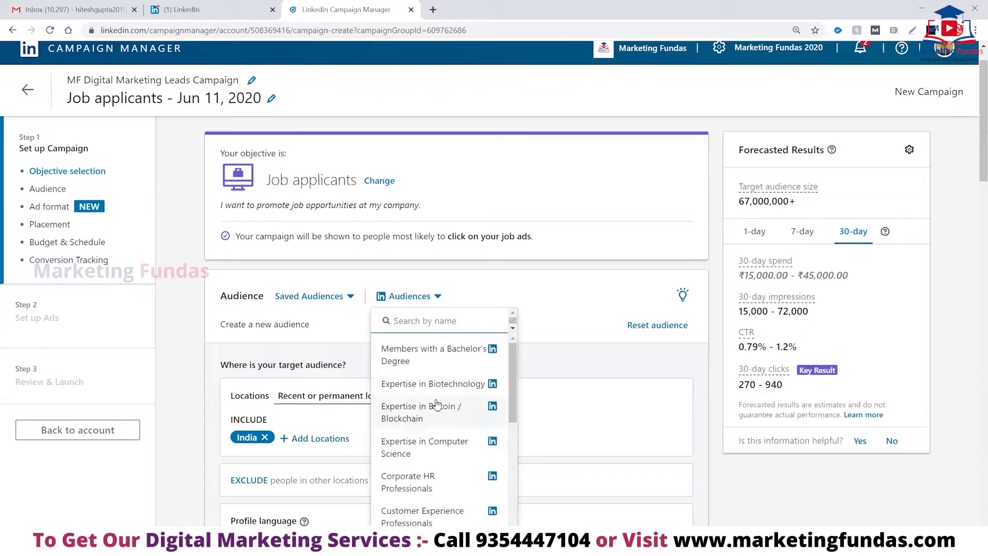
pyautogui.scroll(-8, 436, 452)
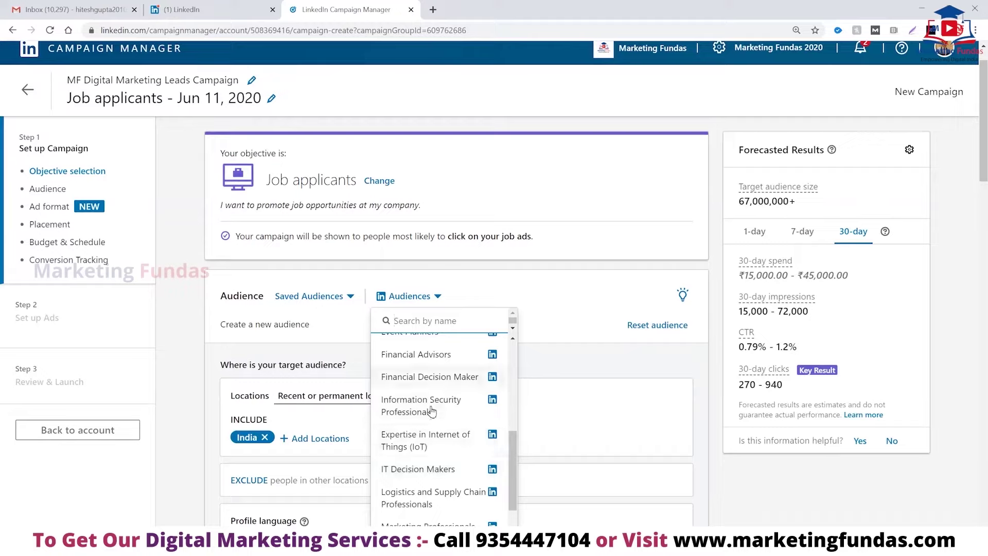
pyautogui.scroll(-1, 430, 432)
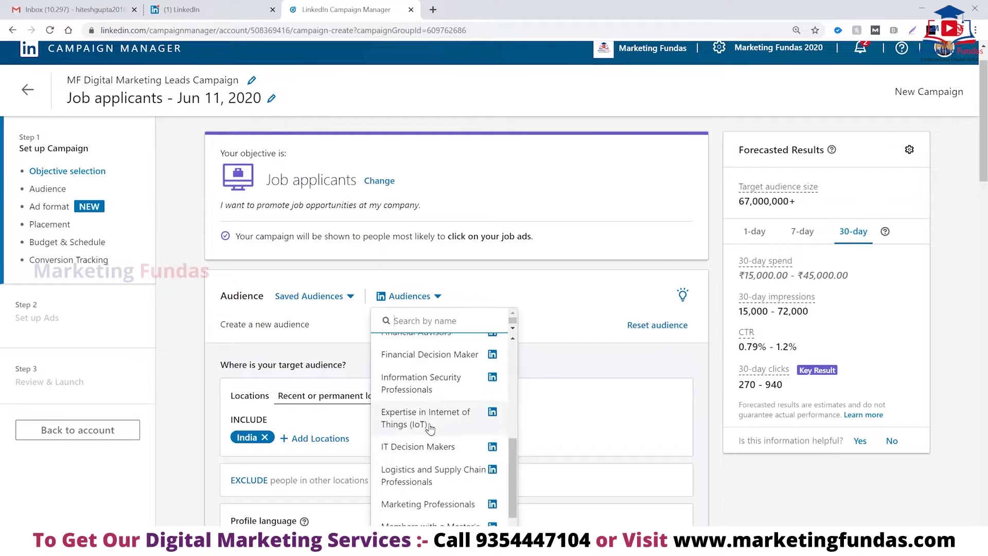
pyautogui.scroll(-2, 430, 427)
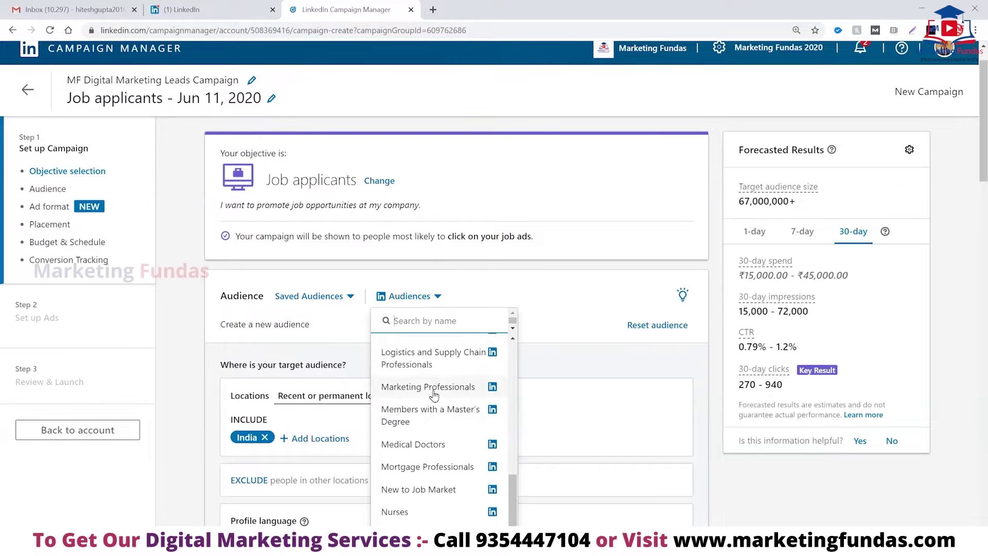
pyautogui.click(191, 355)
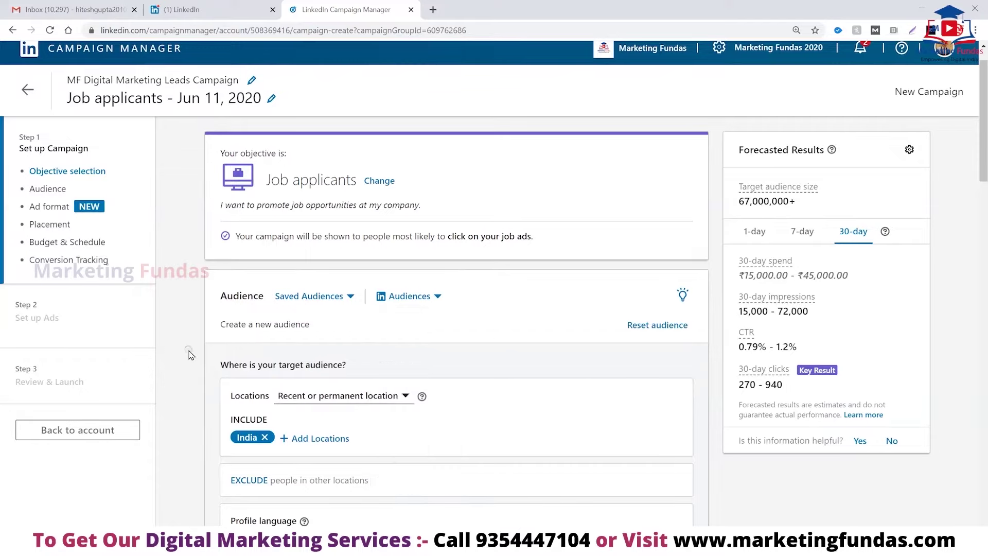
# Replace India with Delhi, India as the included target location.
pyautogui.scroll(-2, 191, 355)
pyautogui.scroll(-2, 190, 355)
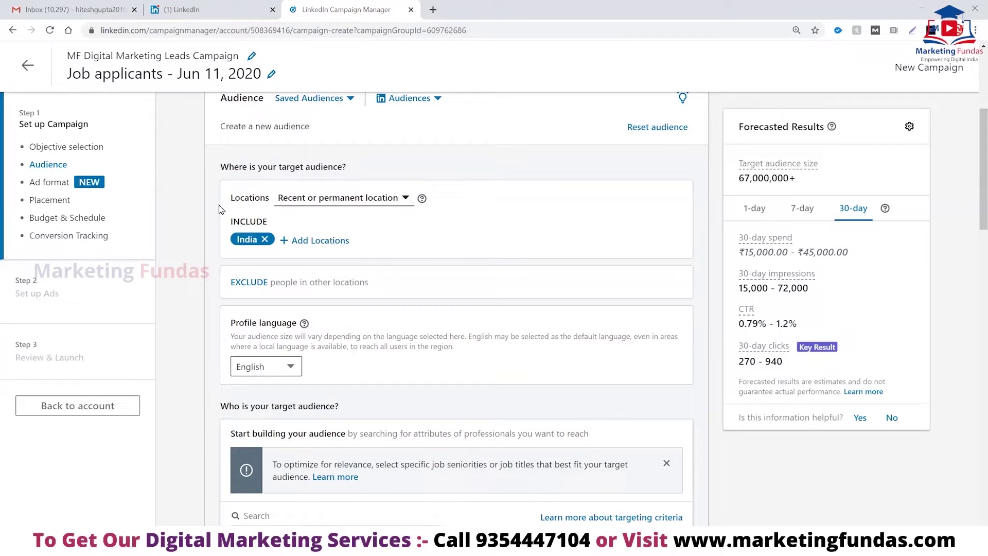
pyautogui.click(265, 239)
pyautogui.click(267, 242)
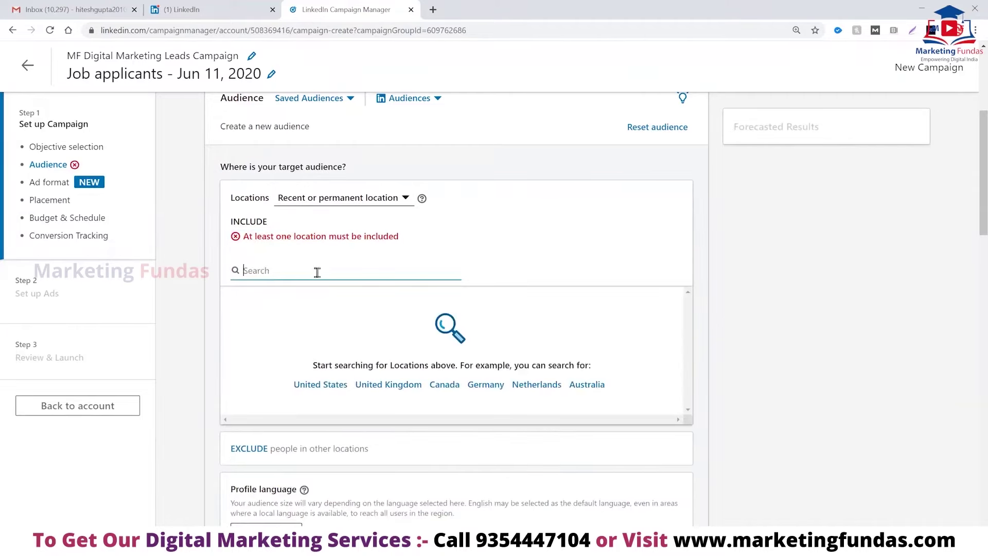
pyautogui.write('delhi')
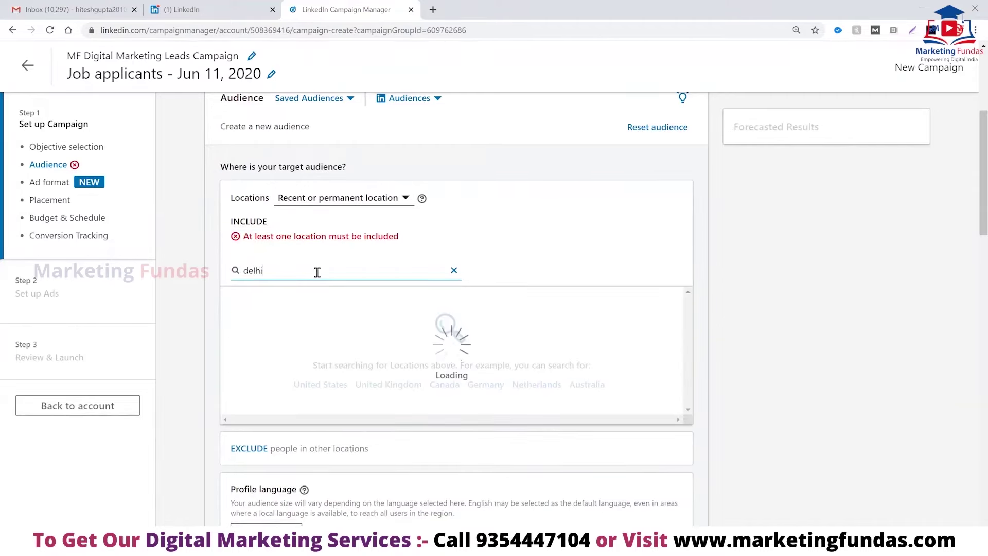
pyautogui.click(235, 297)
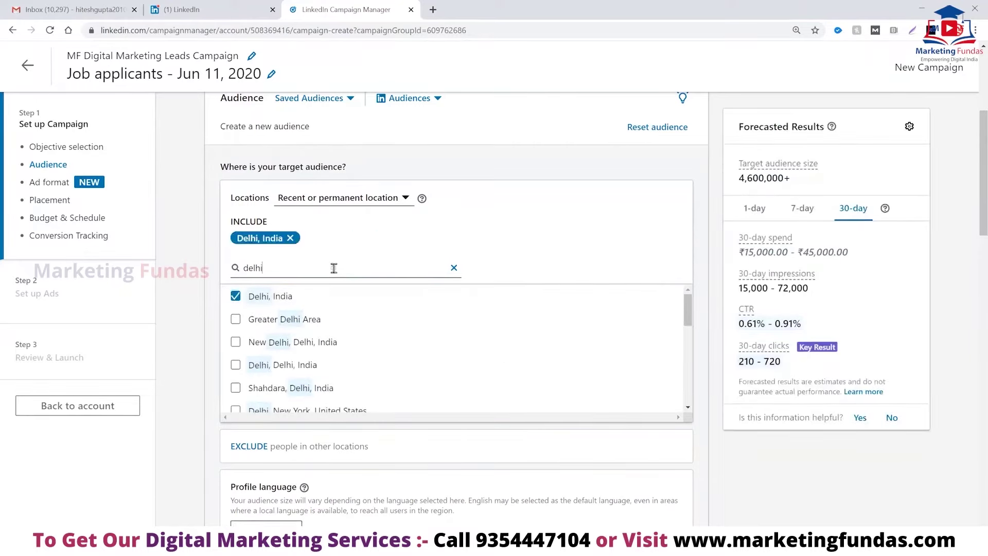
# Add Noida, Uttar Pradesh, India to the included target locations.
pyautogui.press('BackSpace')
pyautogui.press('BackSpace')
pyautogui.press('BackSpace')
pyautogui.press('BackSpace')
pyautogui.press('BackSpace')
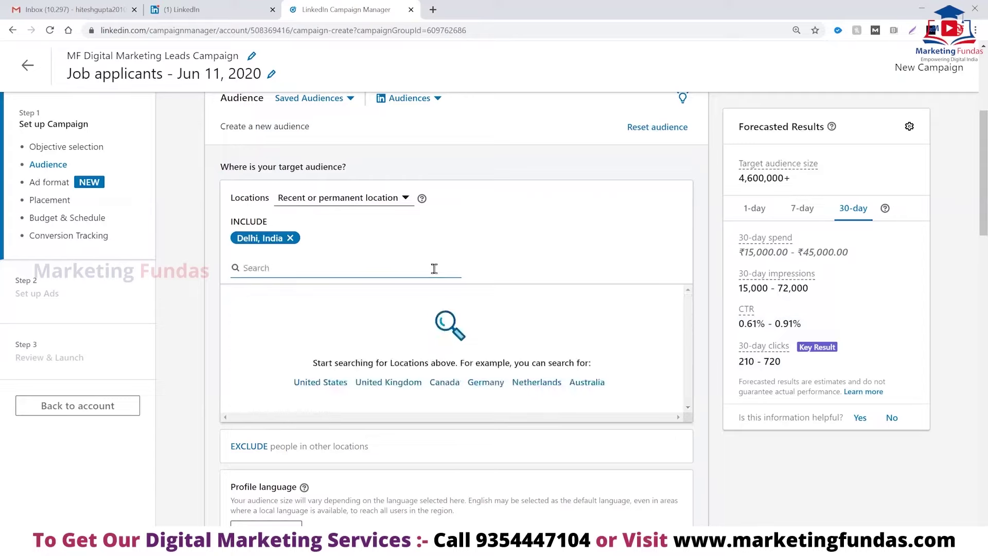
pyautogui.write('noida')
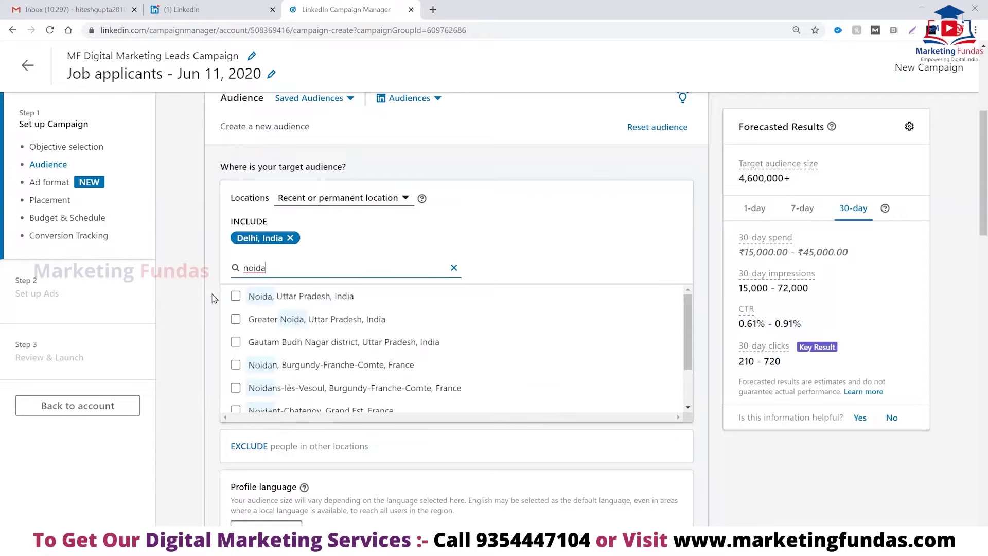
pyautogui.click(235, 297)
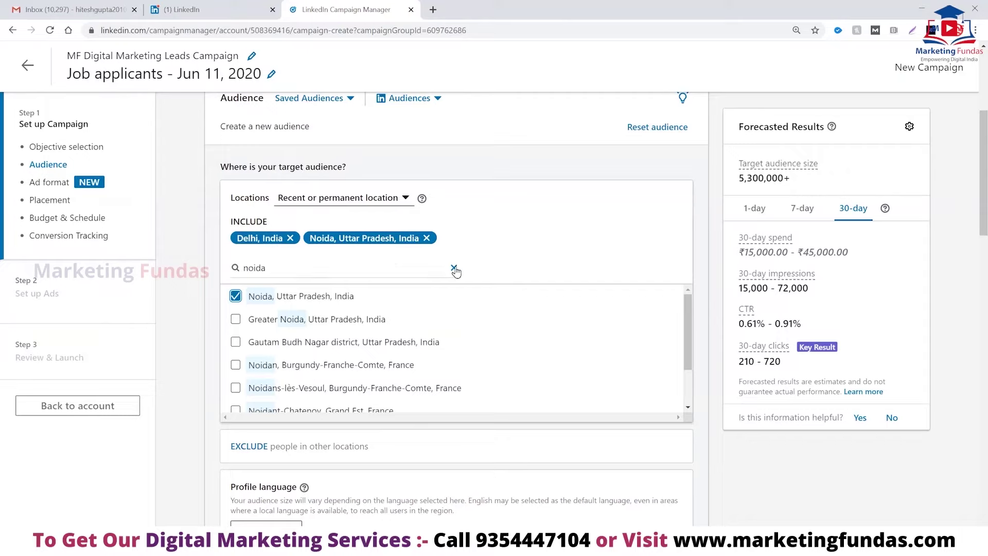
# Set the location type to Recent or permanent location and clear the location search.
pyautogui.click(405, 200)
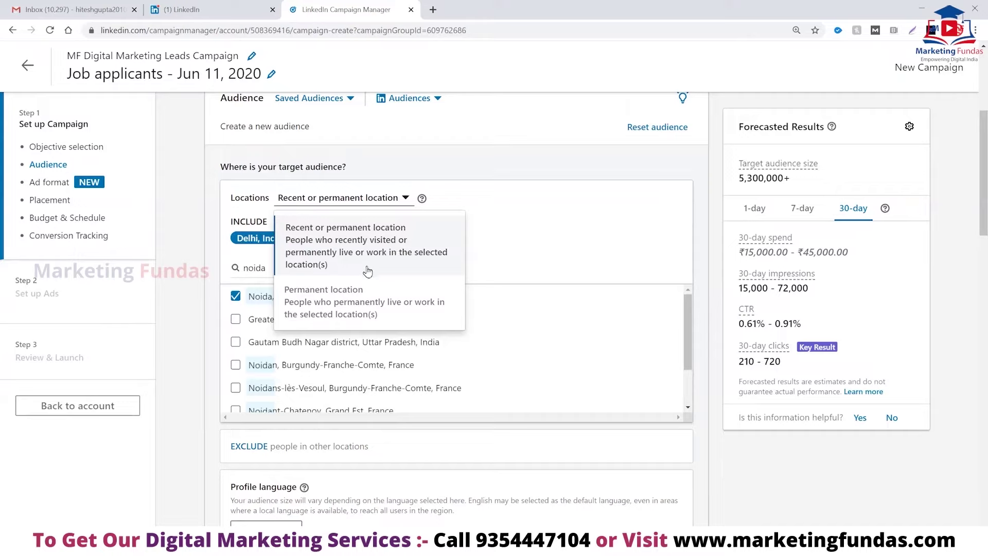
pyautogui.click(392, 230)
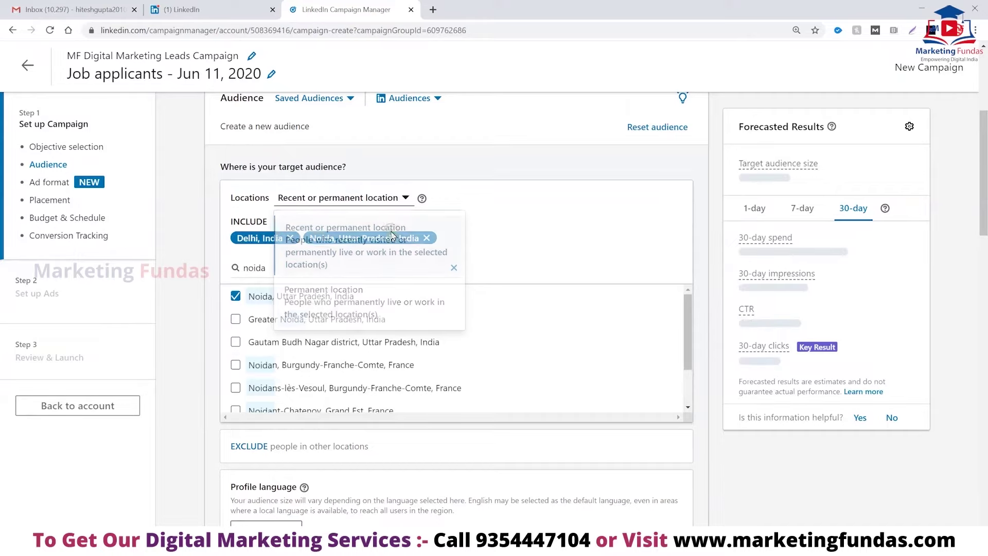
pyautogui.scroll(-1, 517, 238)
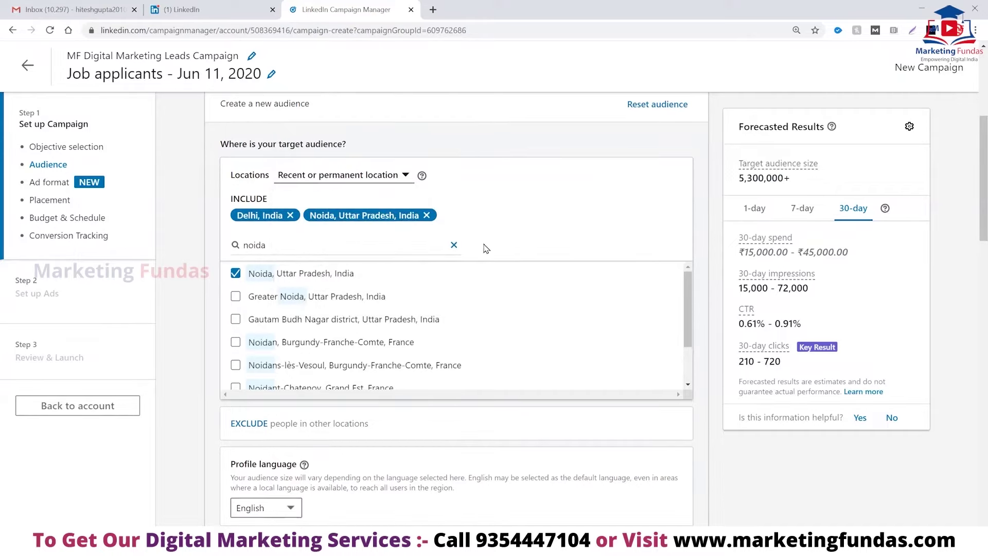
pyautogui.click(454, 246)
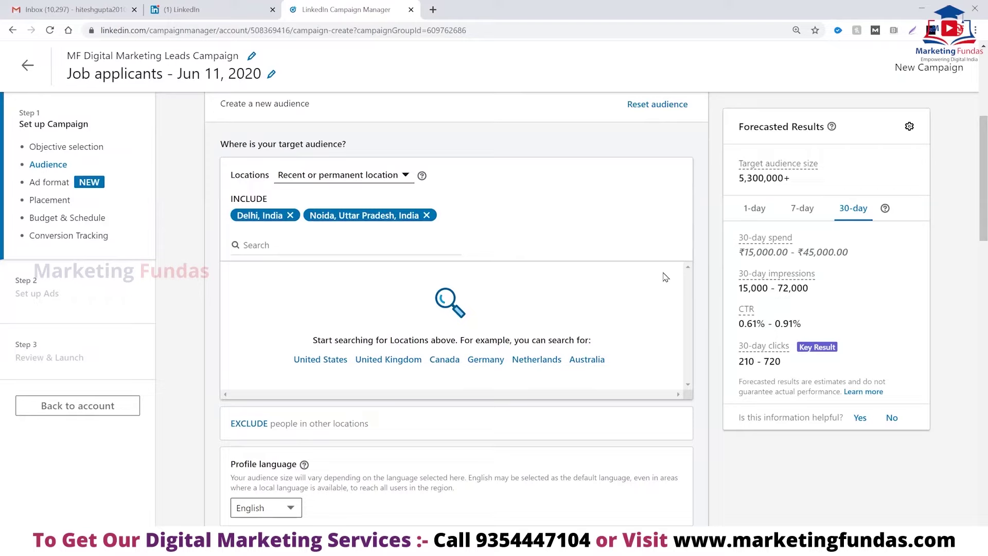
# Review the available profile languages for the audience, keeping English.
pyautogui.scroll(-5, 665, 277)
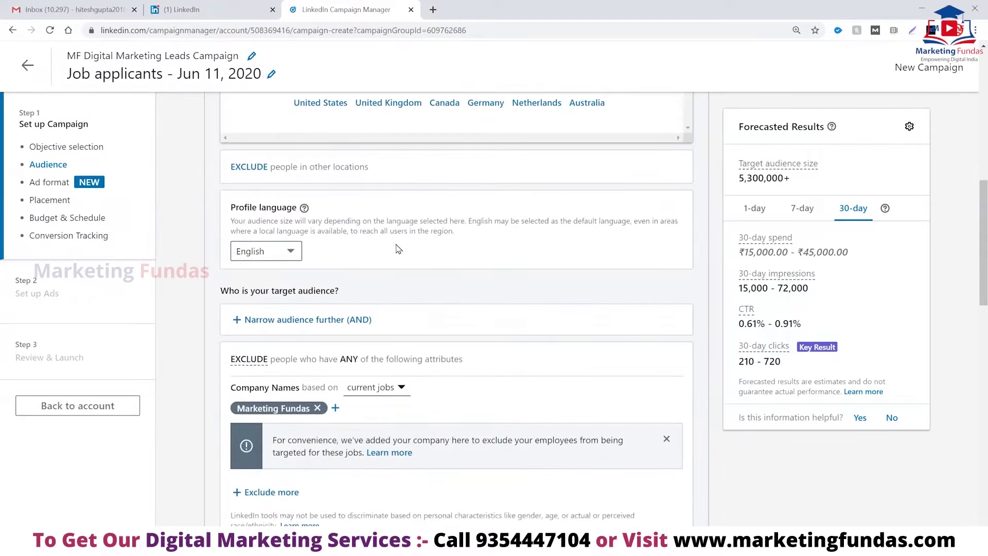
pyautogui.click(292, 254)
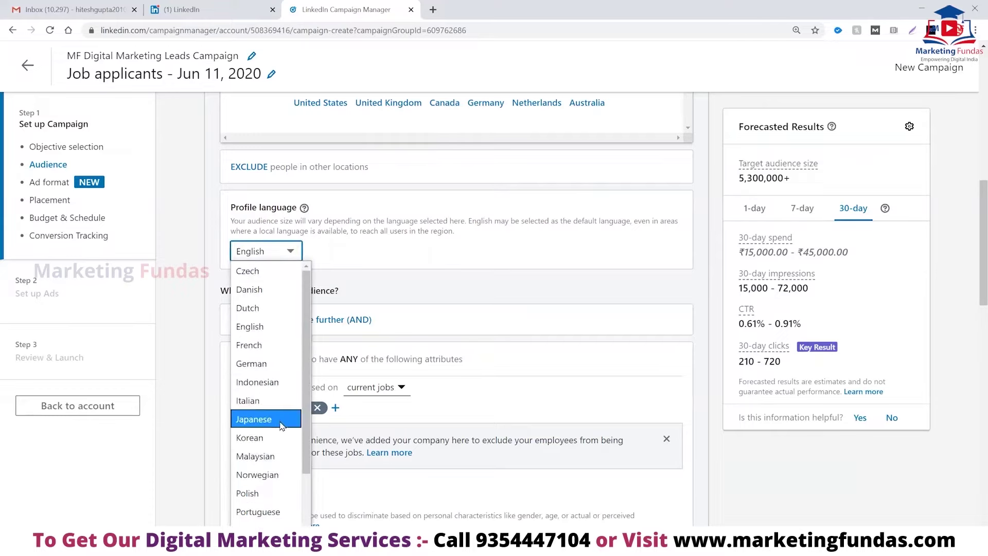
pyautogui.click(410, 262)
pyautogui.scroll(-2, 410, 262)
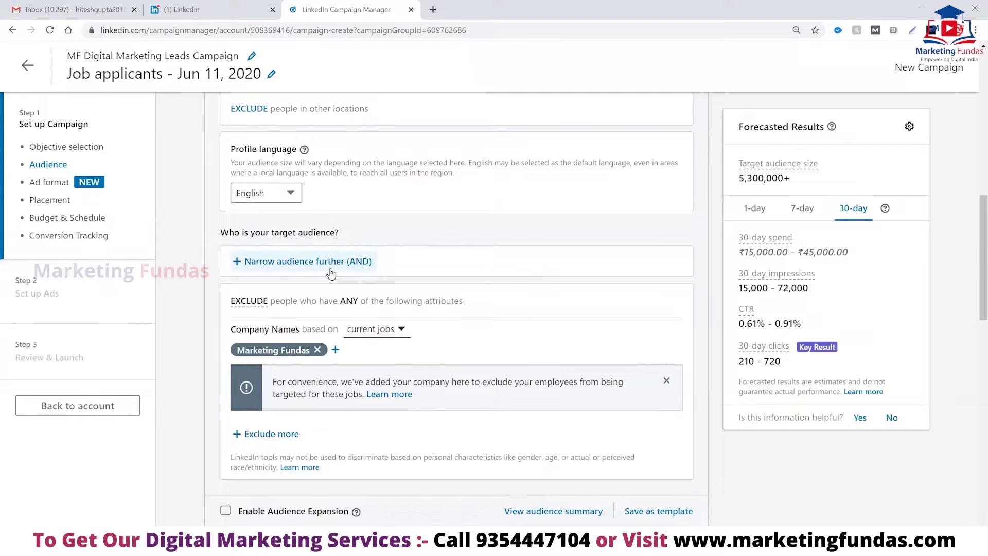
# Start narrowing the audience and examine the Company attributes Company Category, Company Connections and Company Growth Rate.
pyautogui.click(262, 264)
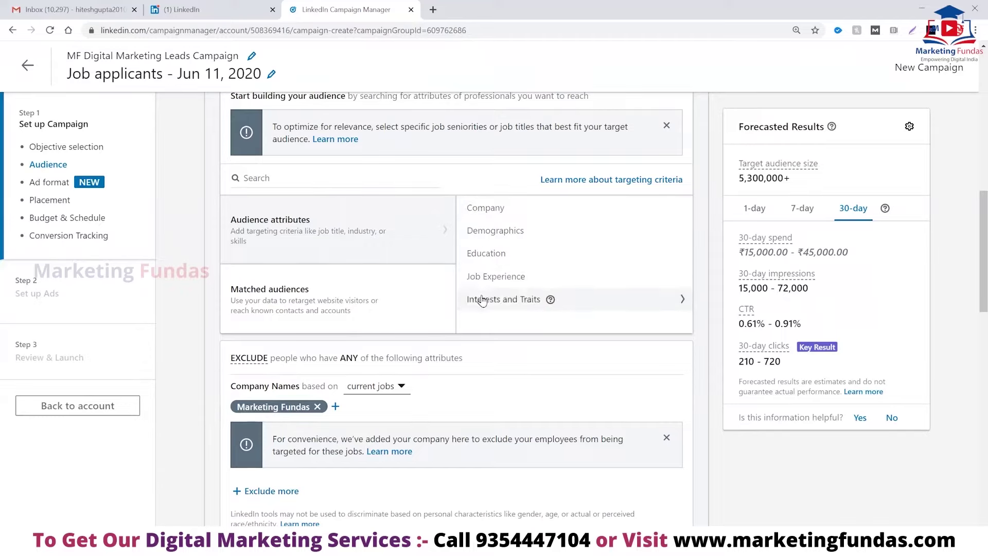
pyautogui.click(486, 208)
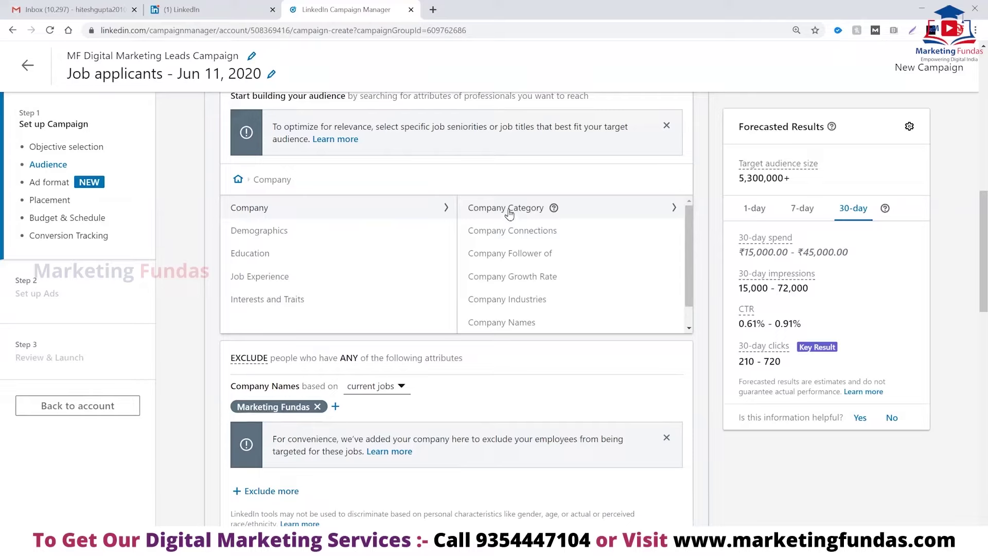
pyautogui.click(508, 210)
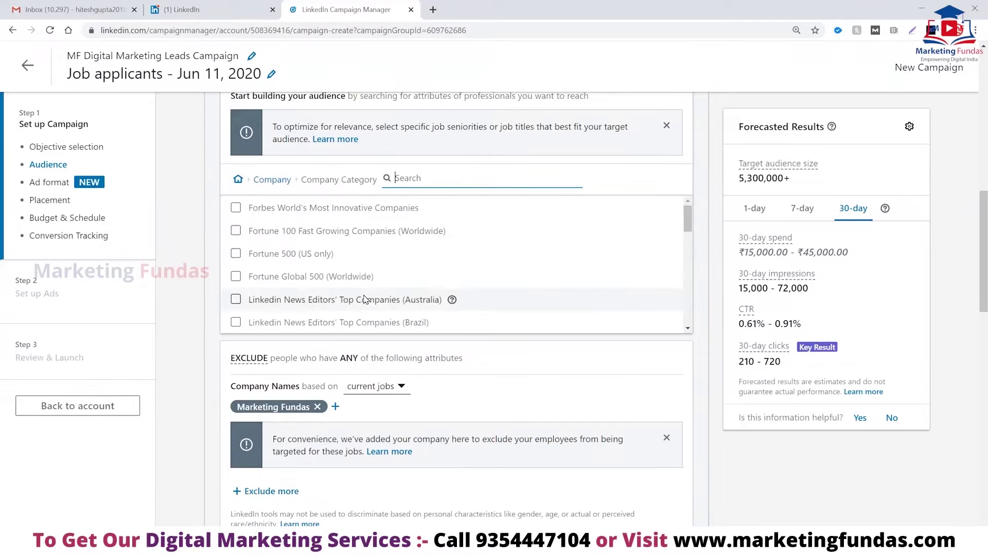
pyautogui.scroll(-3, 366, 299)
pyautogui.click(268, 179)
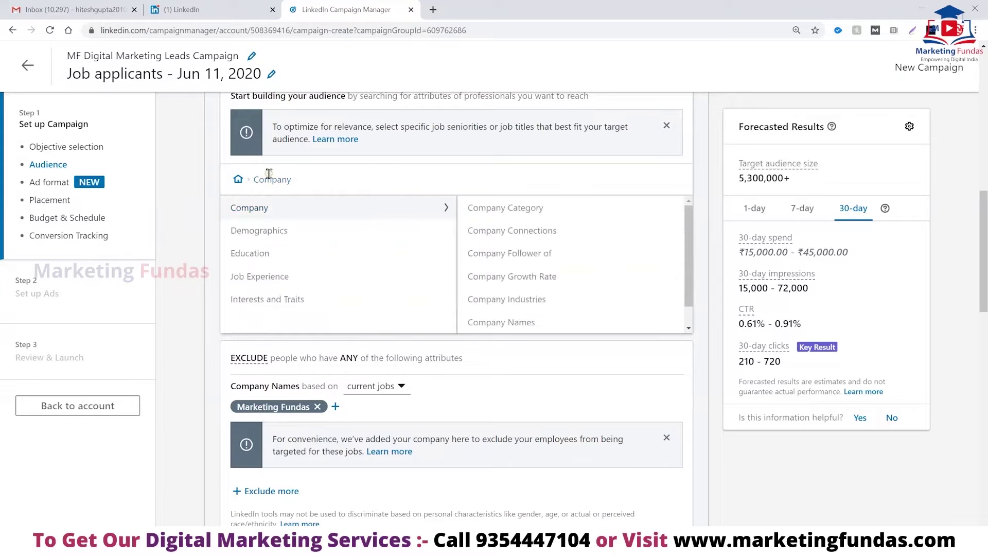
pyautogui.click(530, 232)
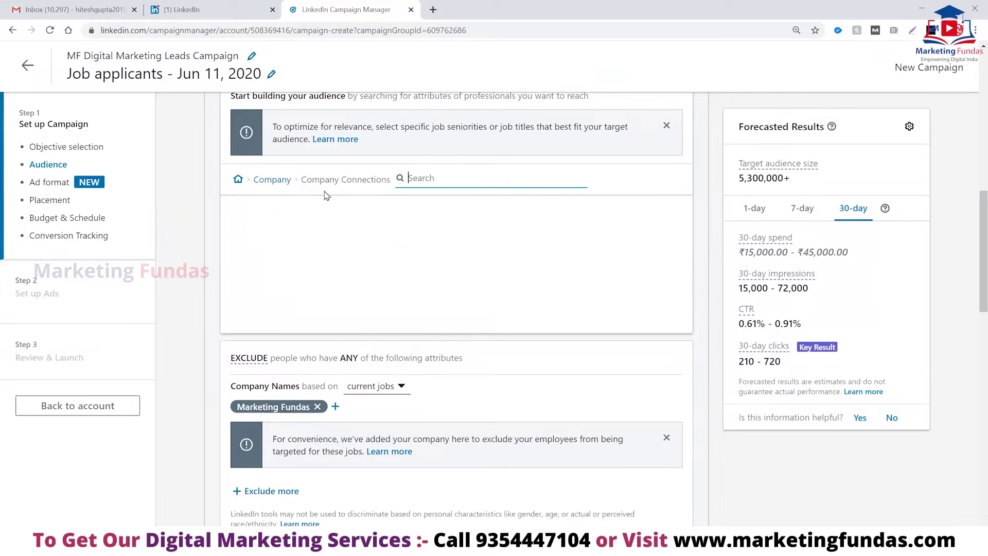
pyautogui.click(272, 180)
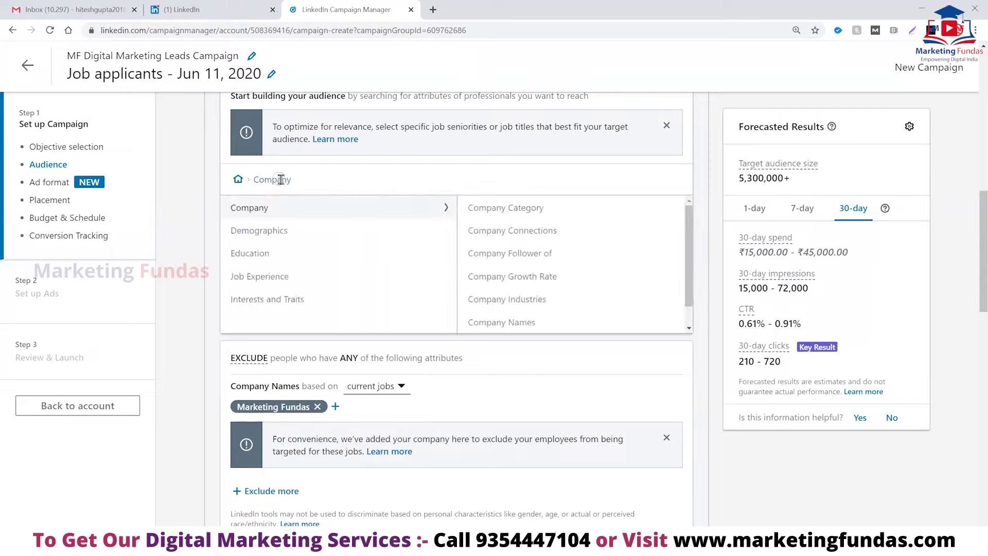
pyautogui.click(525, 281)
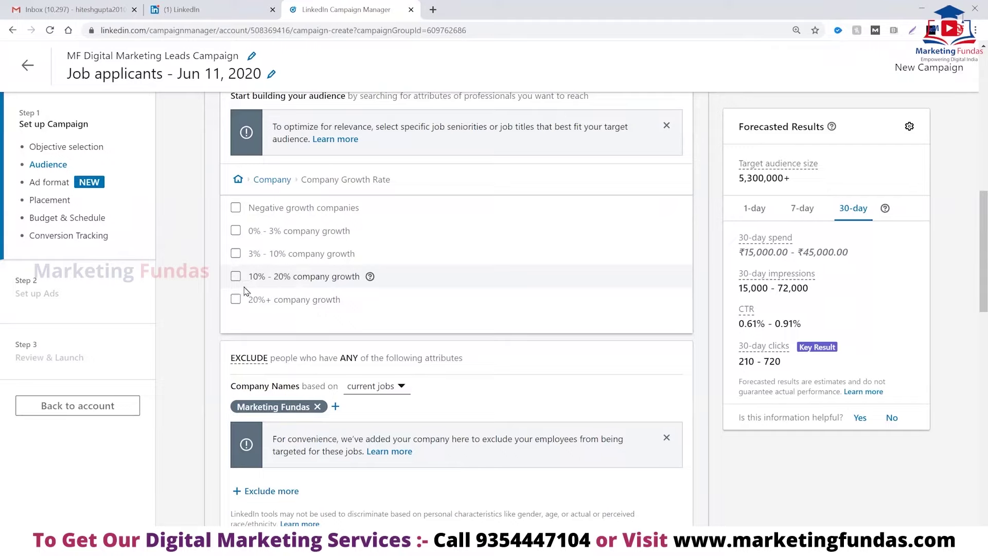
pyautogui.click(262, 184)
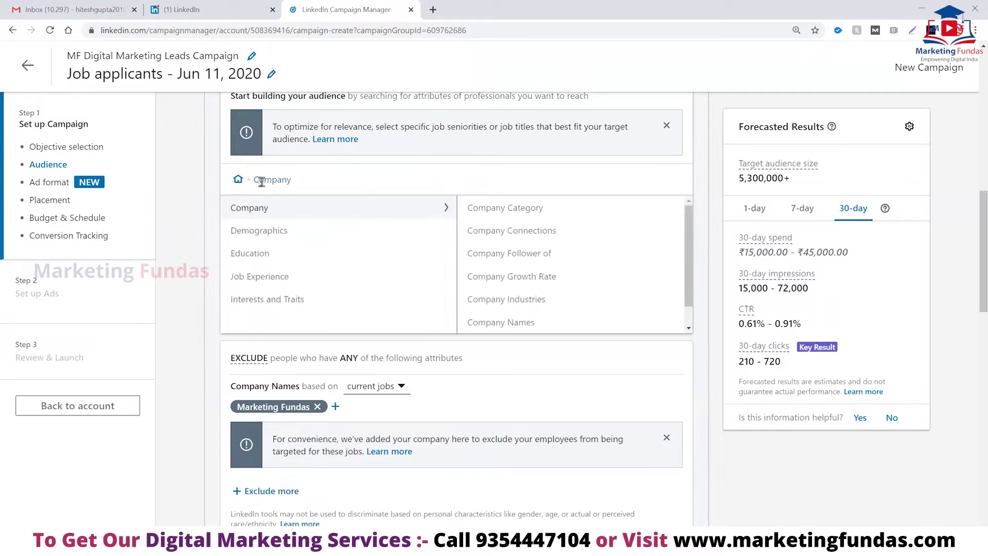
# Include the Marketing & Advertising and Online Media company industries from Media & Communications in the target audience.
pyautogui.click(501, 306)
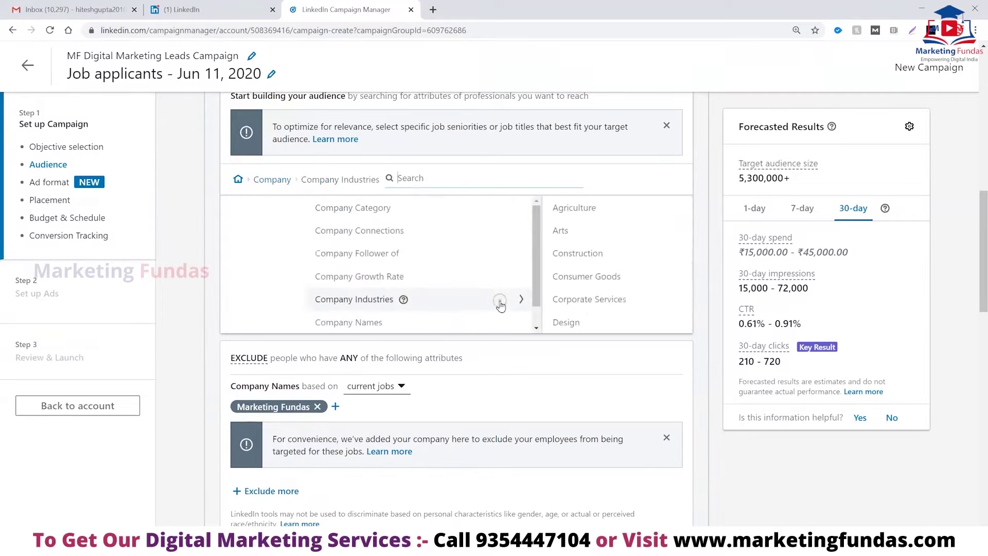
pyautogui.scroll(-3, 525, 274)
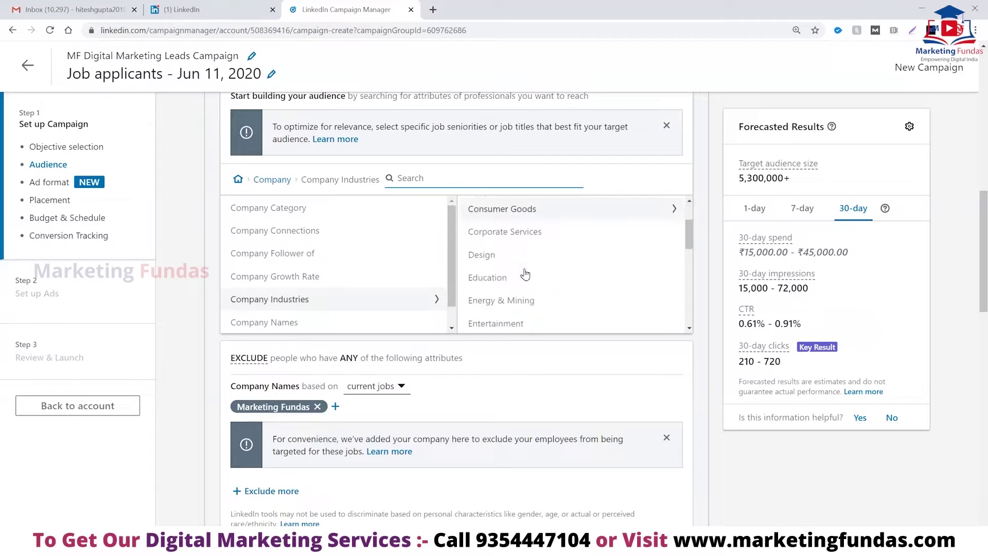
pyautogui.scroll(-3, 525, 273)
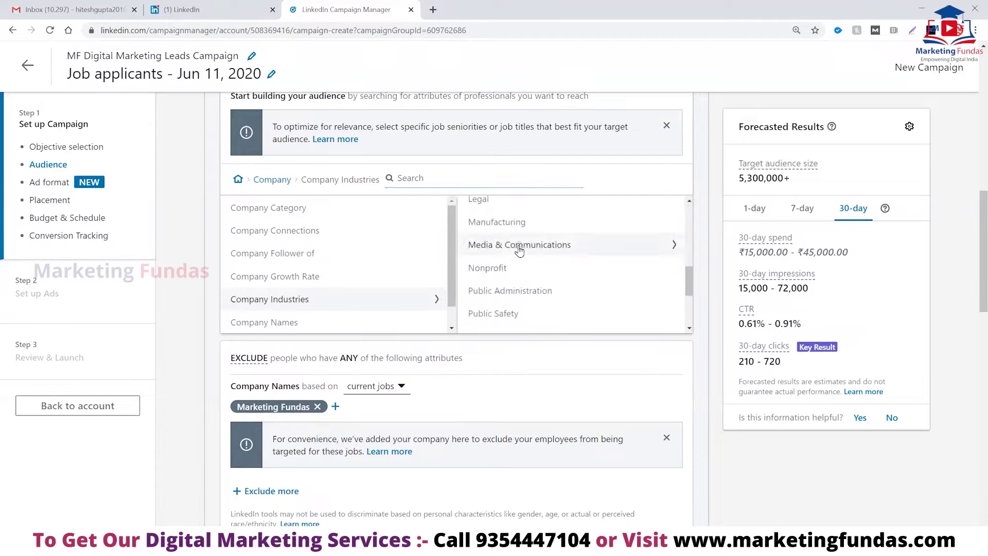
pyautogui.click(519, 247)
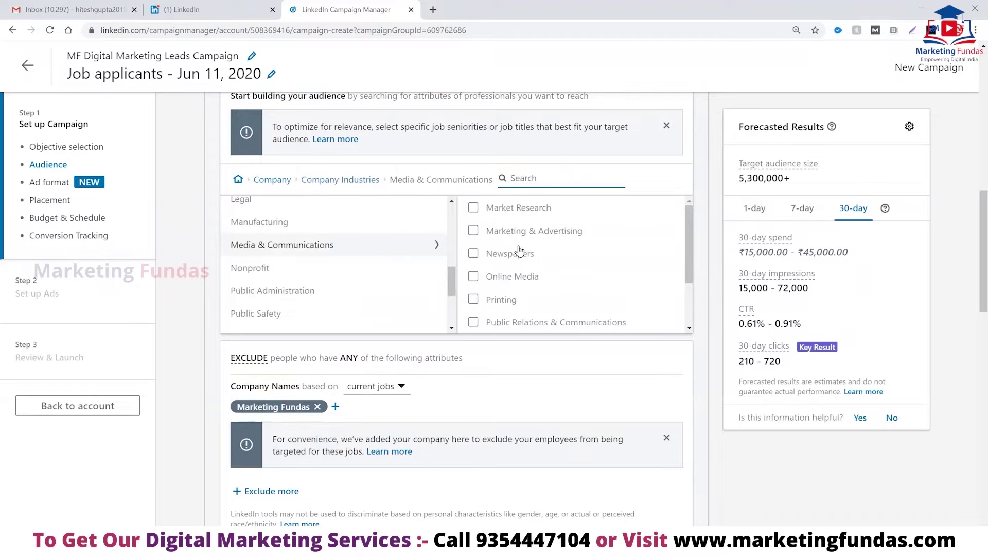
pyautogui.click(473, 230)
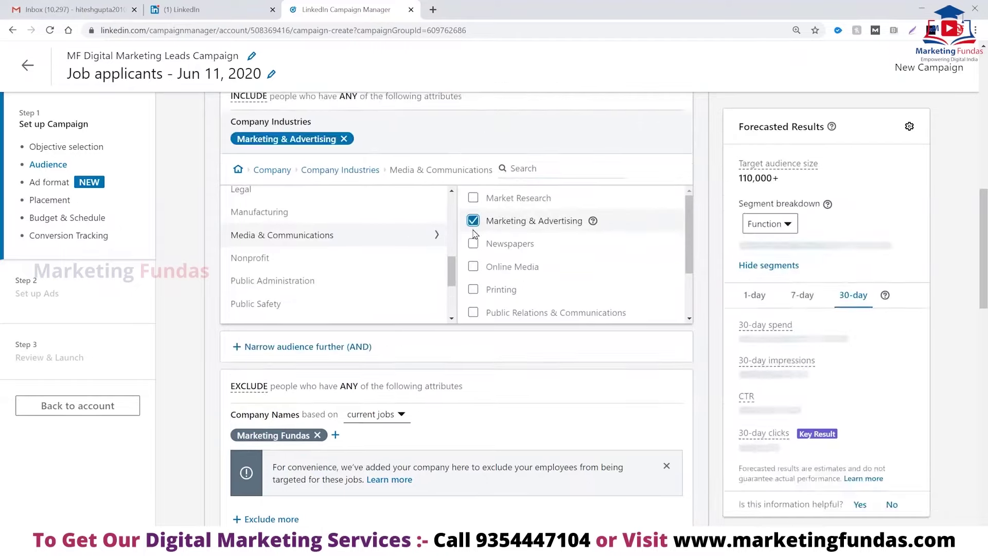
pyautogui.click(473, 266)
# Add Information Technology & Services from the Software & IT Services company industries to the included attributes.
pyautogui.scroll(-3, 524, 280)
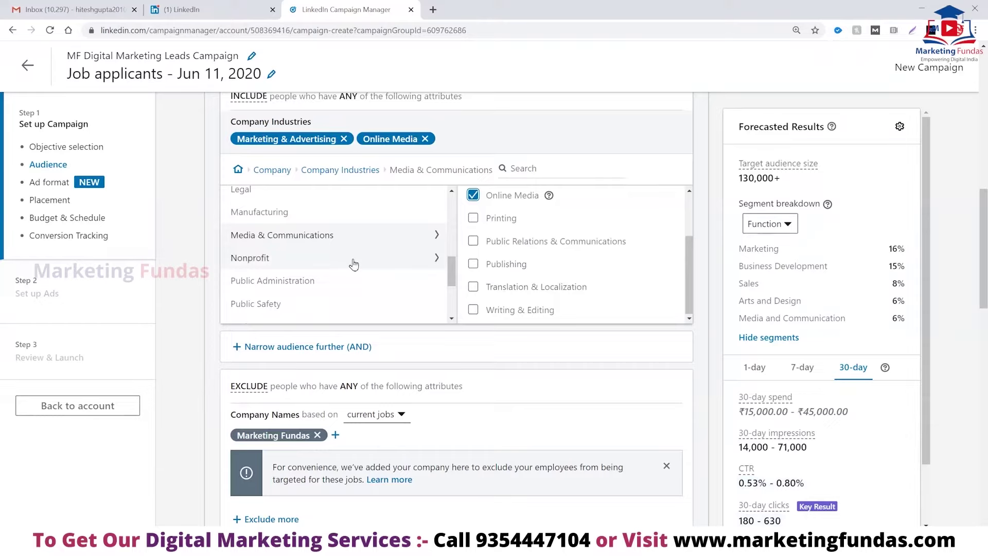
pyautogui.scroll(-3, 352, 263)
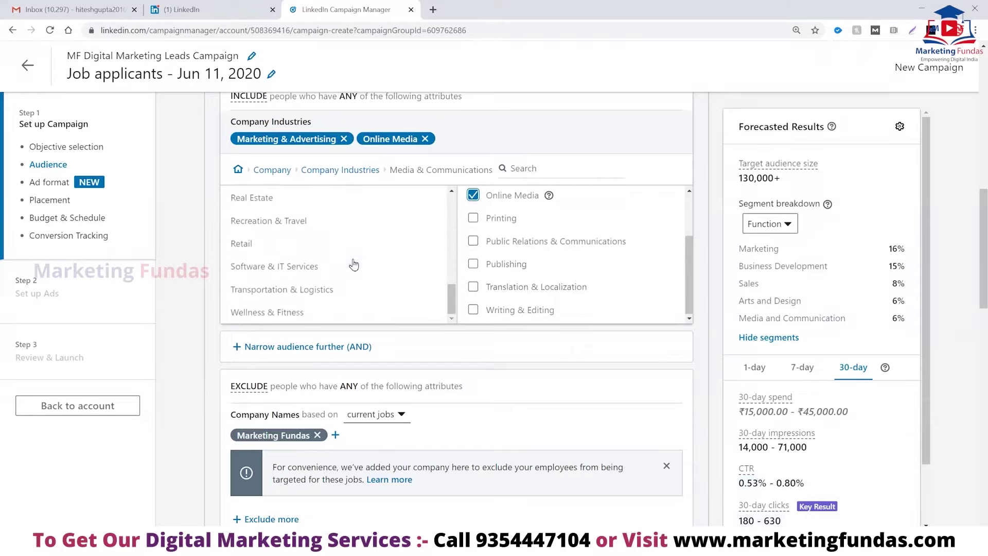
pyautogui.click(302, 266)
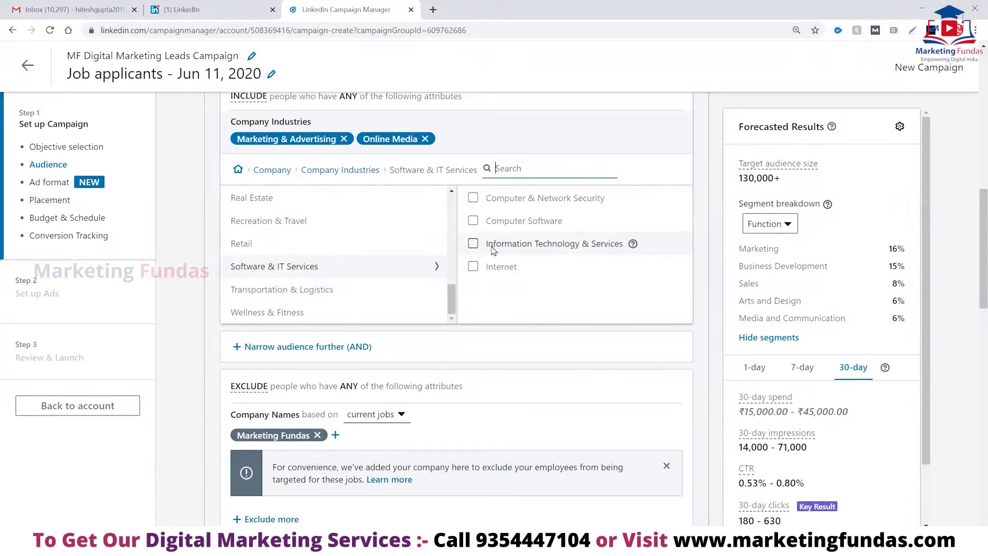
pyautogui.click(473, 244)
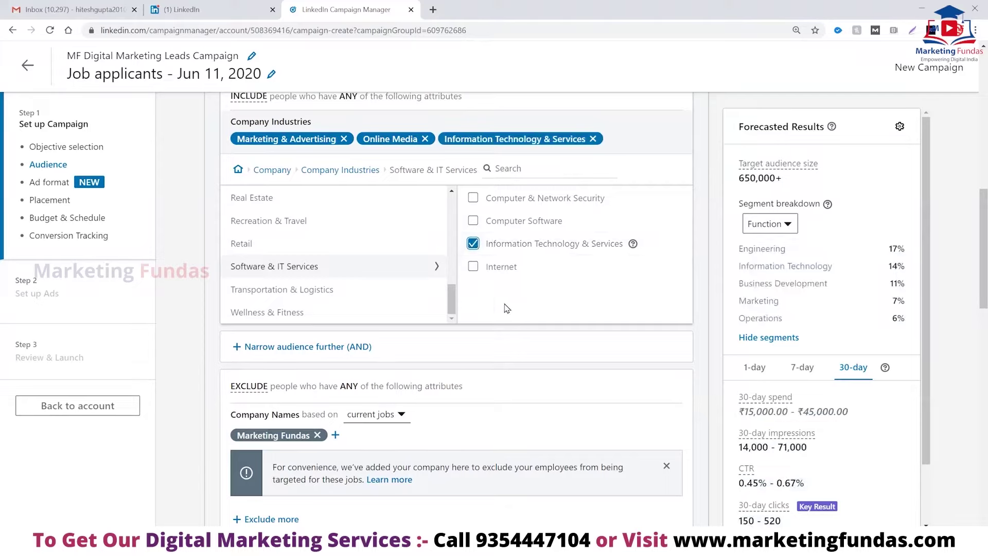
# Try enabling the Member Gender options under Demographics with the non-discrimination certification, and withdraw the certification.
pyautogui.click(267, 169)
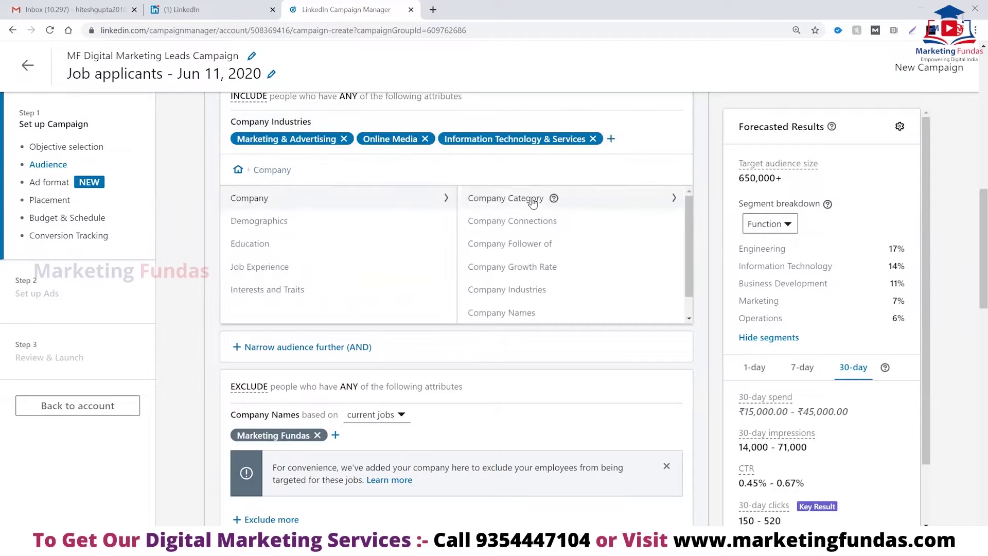
pyautogui.click(278, 225)
pyautogui.click(504, 200)
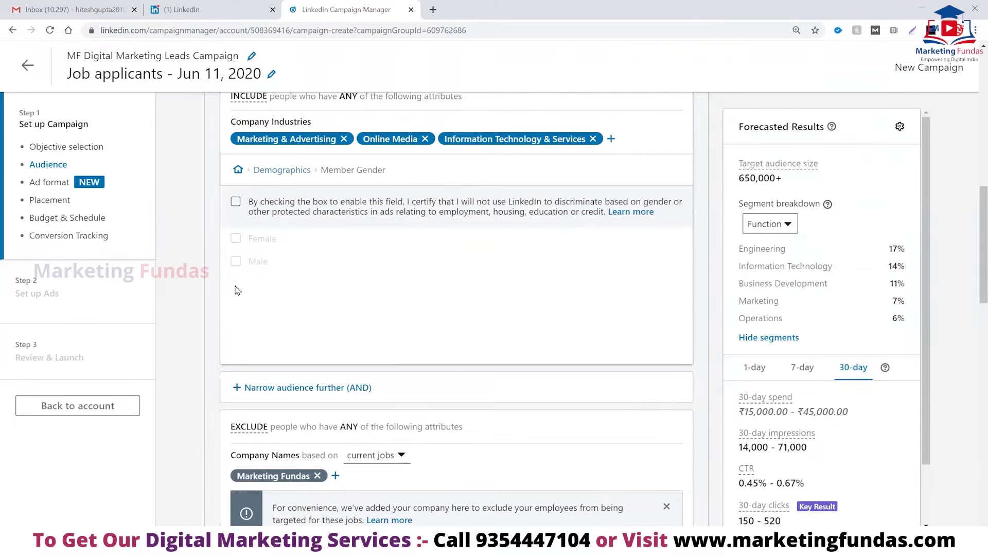
pyautogui.click(236, 201)
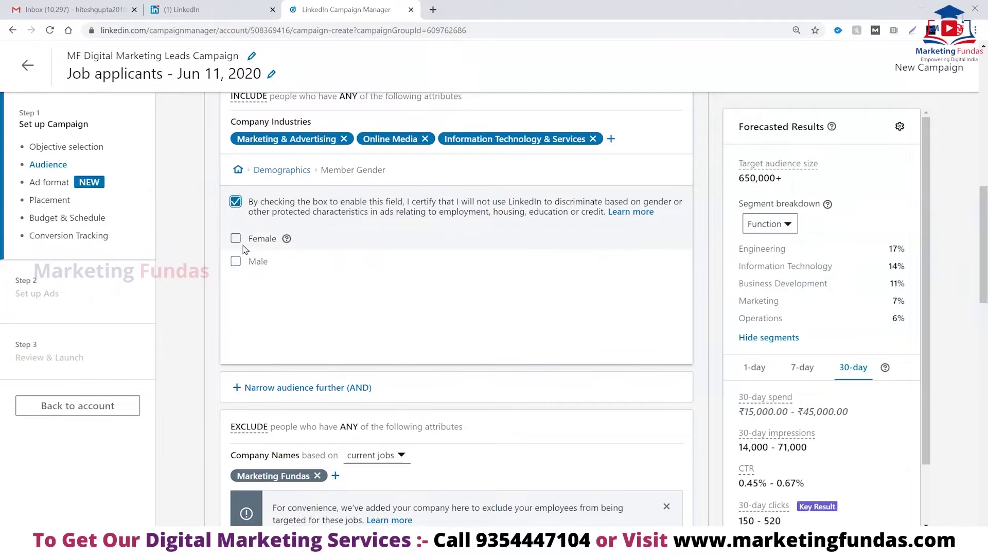
pyautogui.click(236, 202)
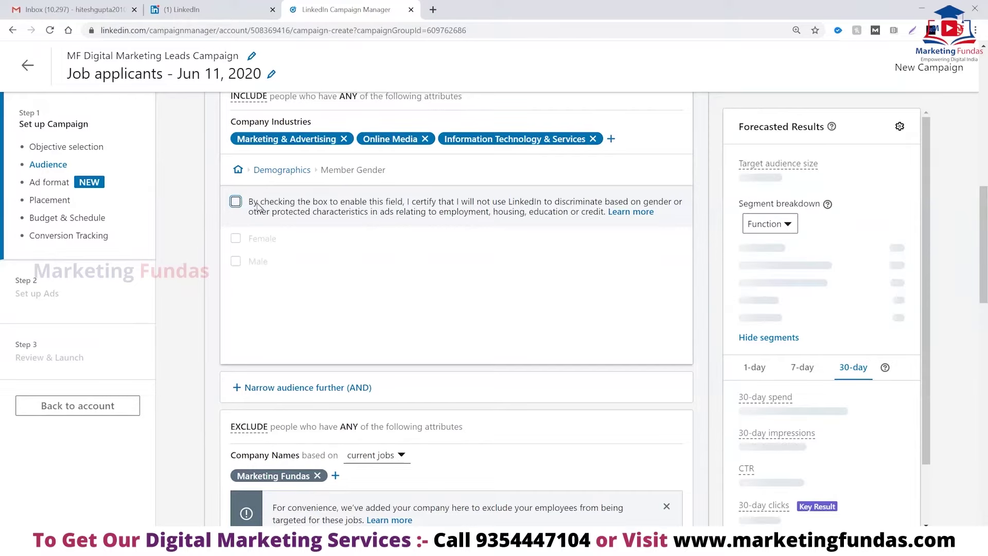
pyautogui.click(278, 170)
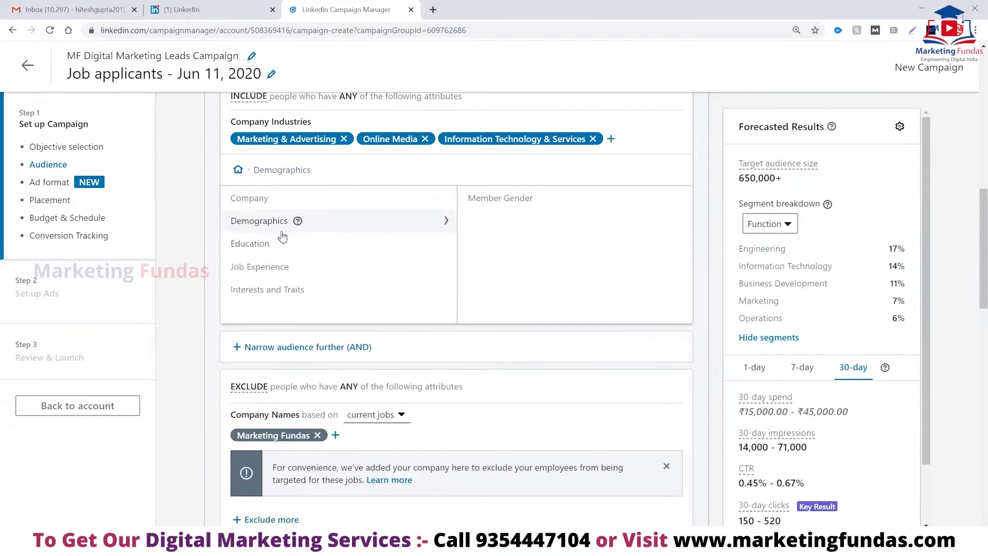
# Examine the Education attributes, including the Degrees search.
pyautogui.click(252, 248)
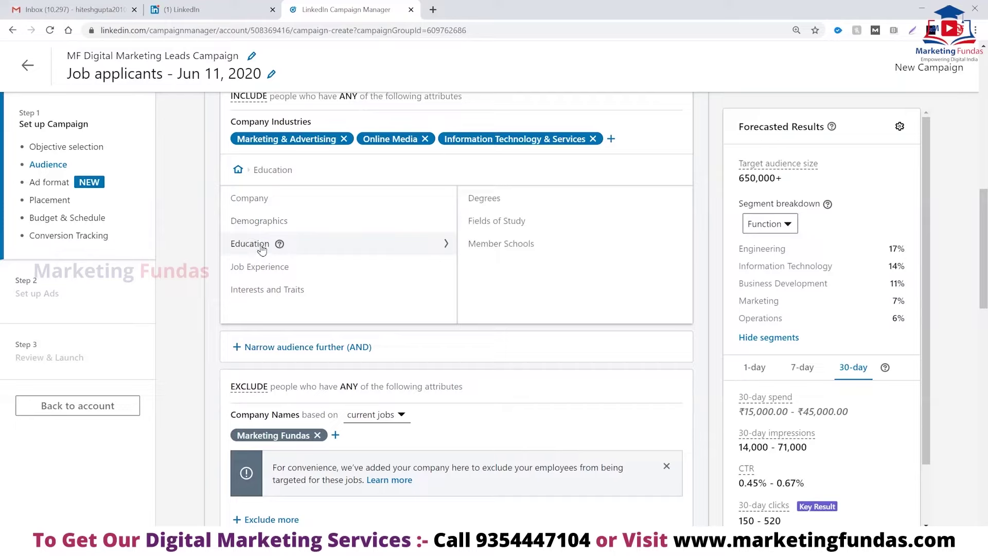
pyautogui.click(493, 196)
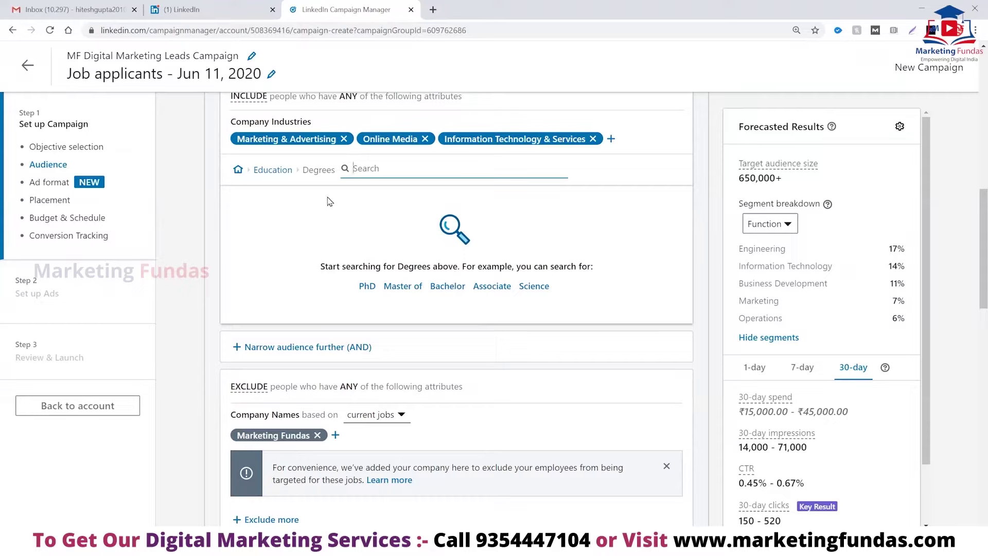
pyautogui.click(275, 170)
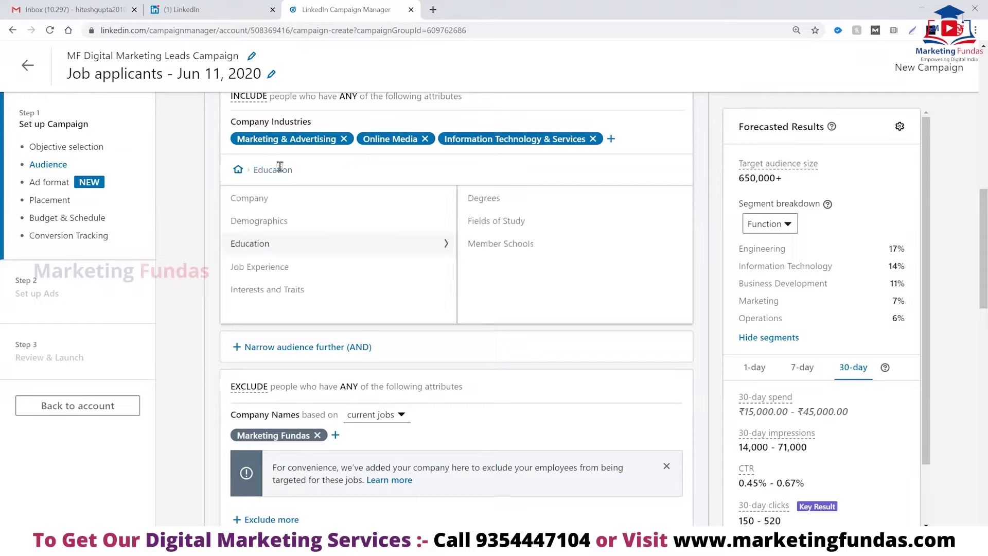
# Include the Media and Communication and Sales job functions from Job Experience in the audience.
pyautogui.click(256, 265)
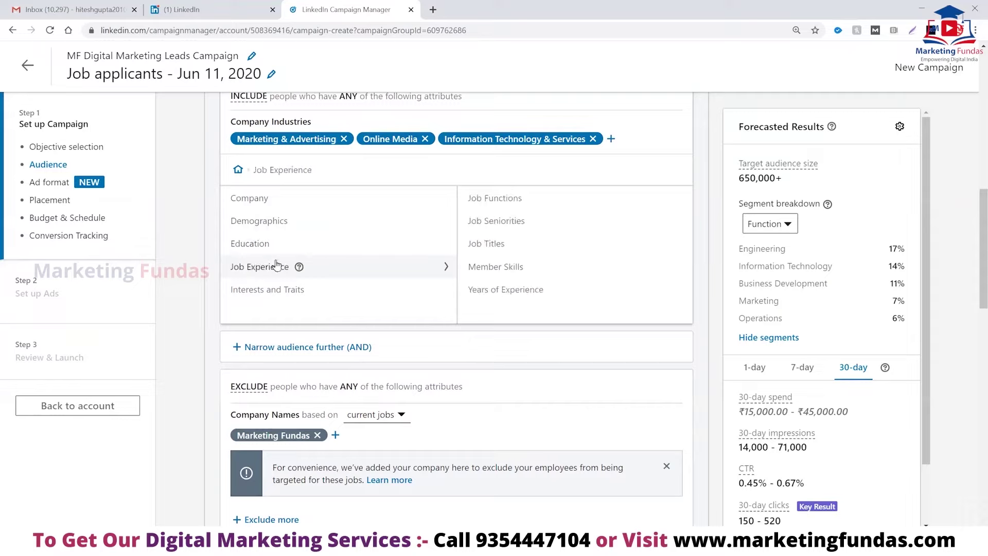
pyautogui.click(495, 199)
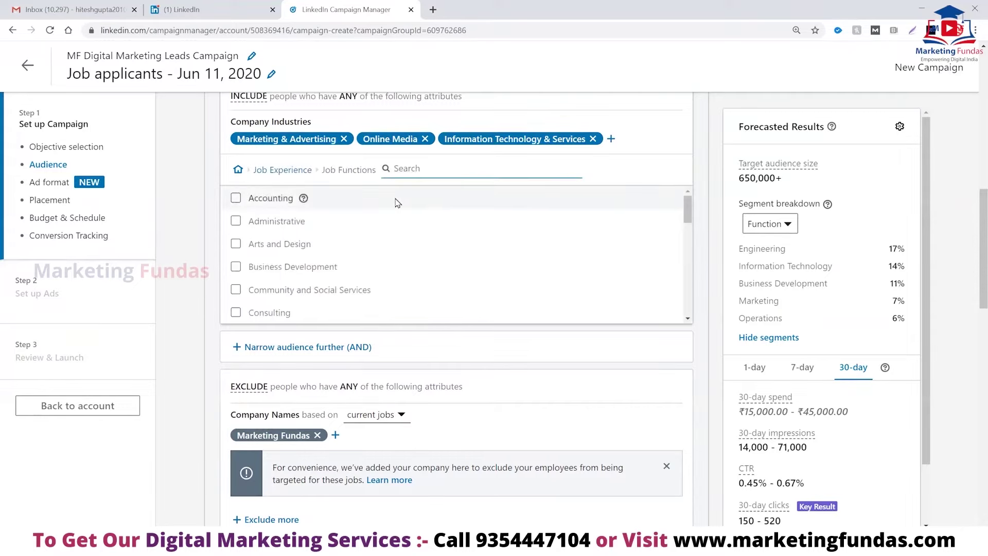
pyautogui.scroll(-4, 294, 279)
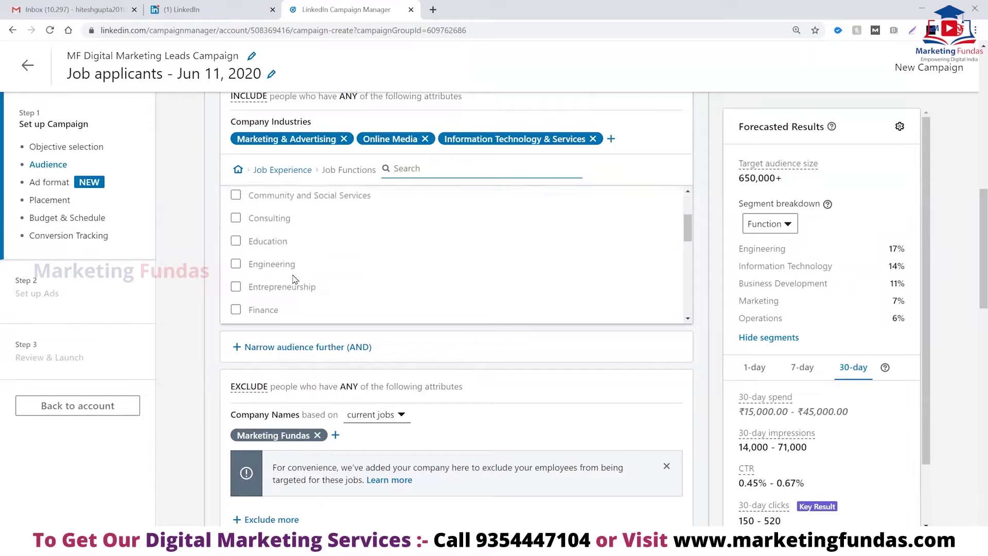
pyautogui.scroll(-4, 294, 279)
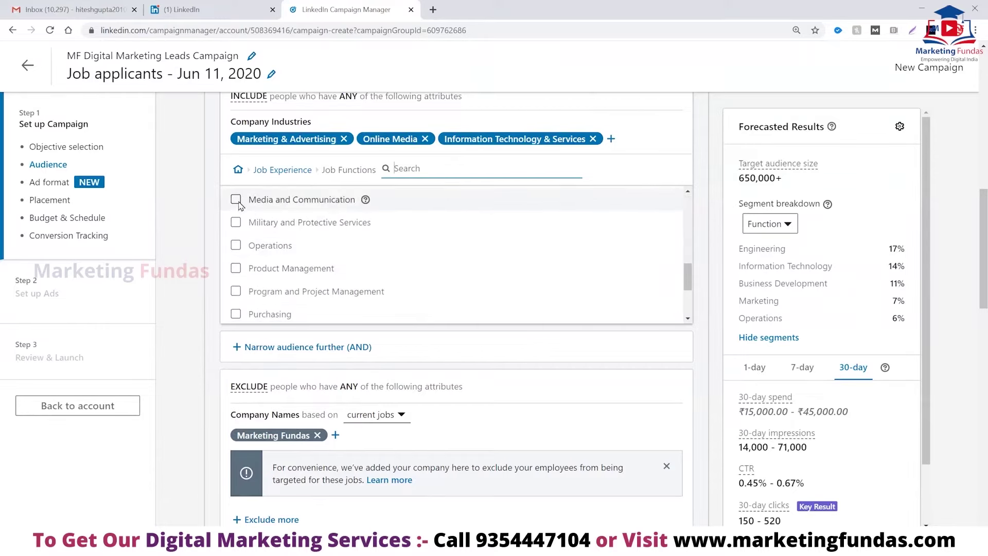
pyautogui.click(237, 200)
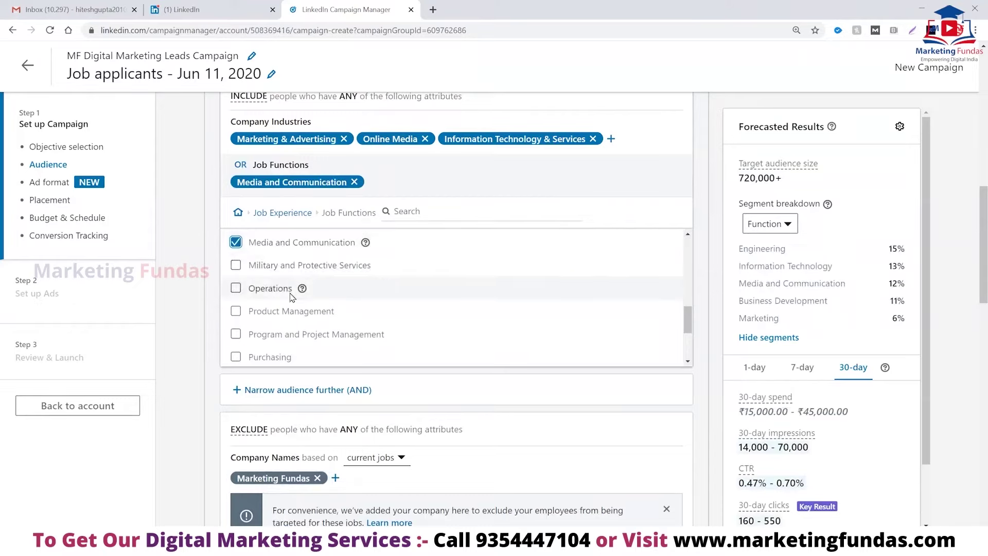
pyautogui.scroll(-3, 291, 291)
pyautogui.scroll(-1, 278, 301)
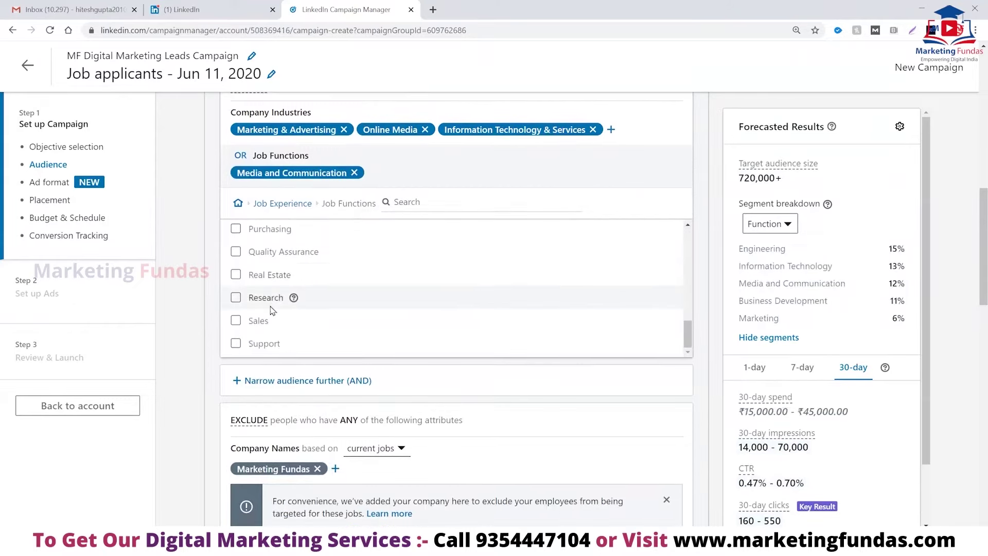
pyautogui.click(236, 321)
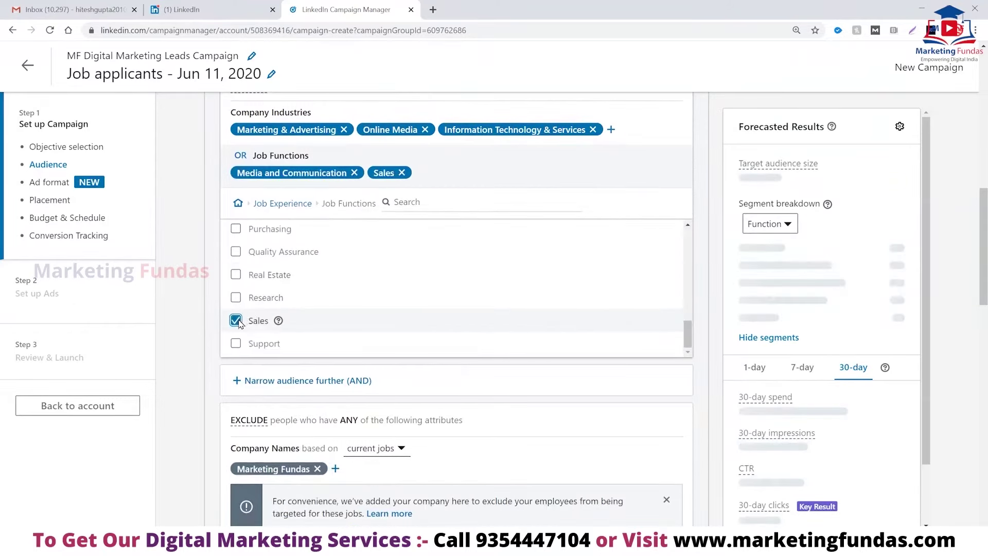
# Search the job titles for "market" and include Marketing Specialist, Sales And Marketing Specialist, Marketing Manager and Market Specialist.
pyautogui.click(276, 205)
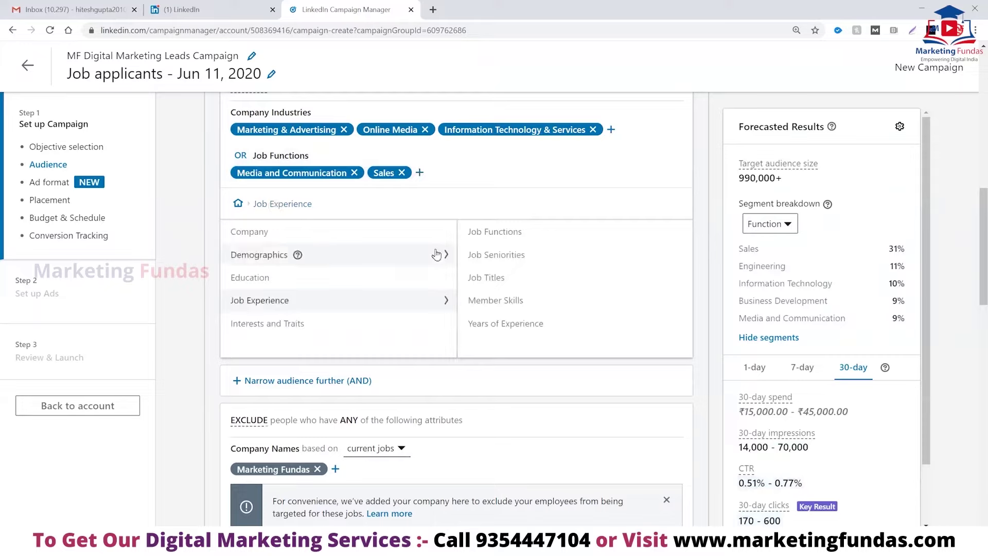
pyautogui.click(486, 280)
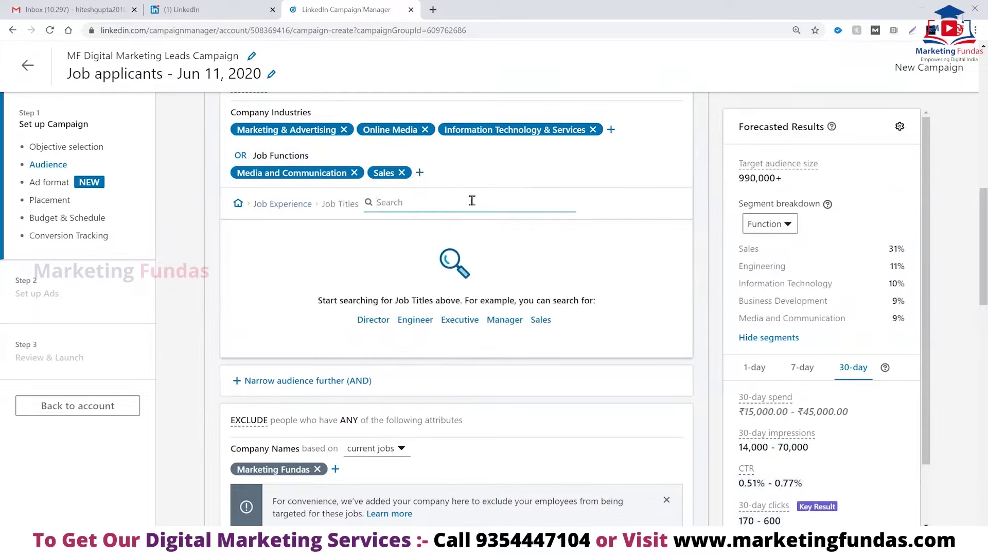
pyautogui.write('m')
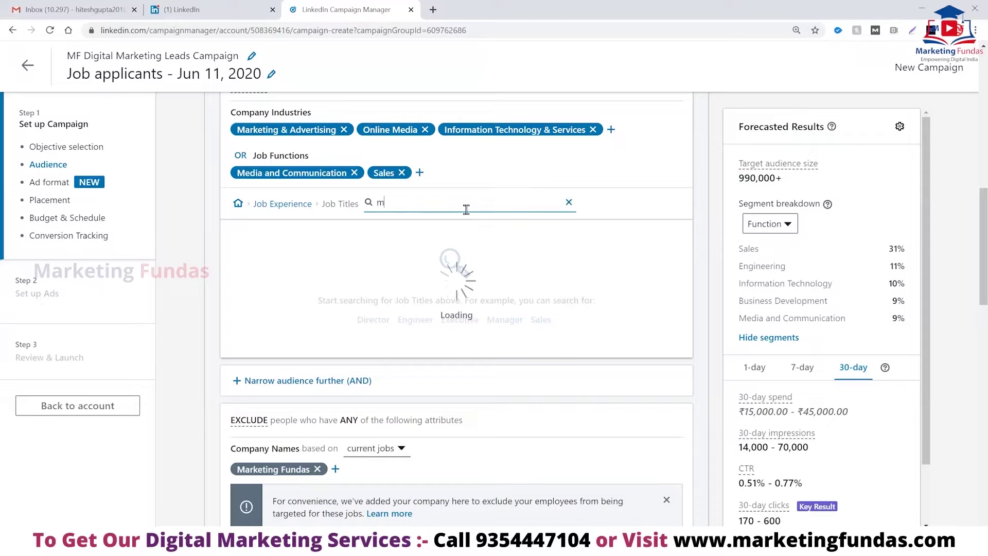
pyautogui.write('arket')
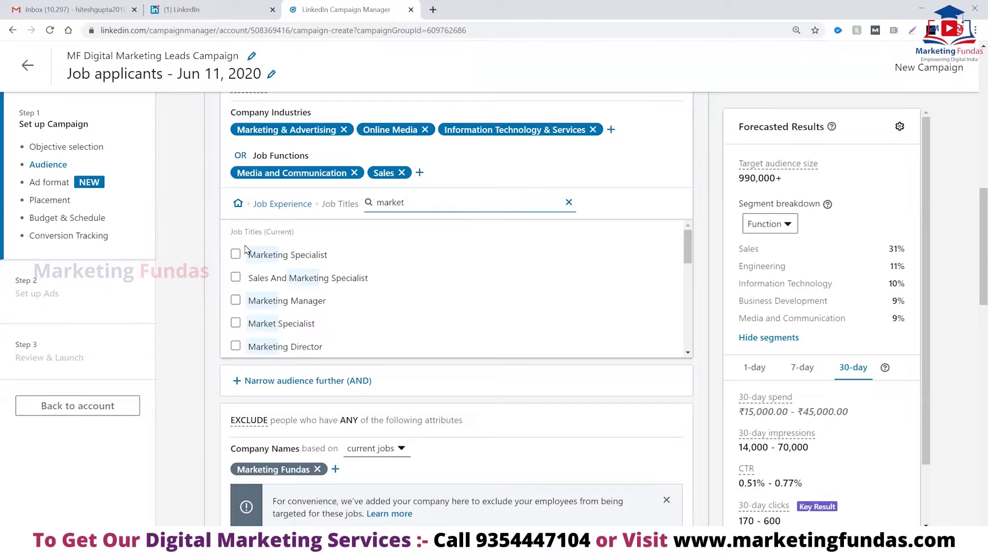
pyautogui.click(235, 257)
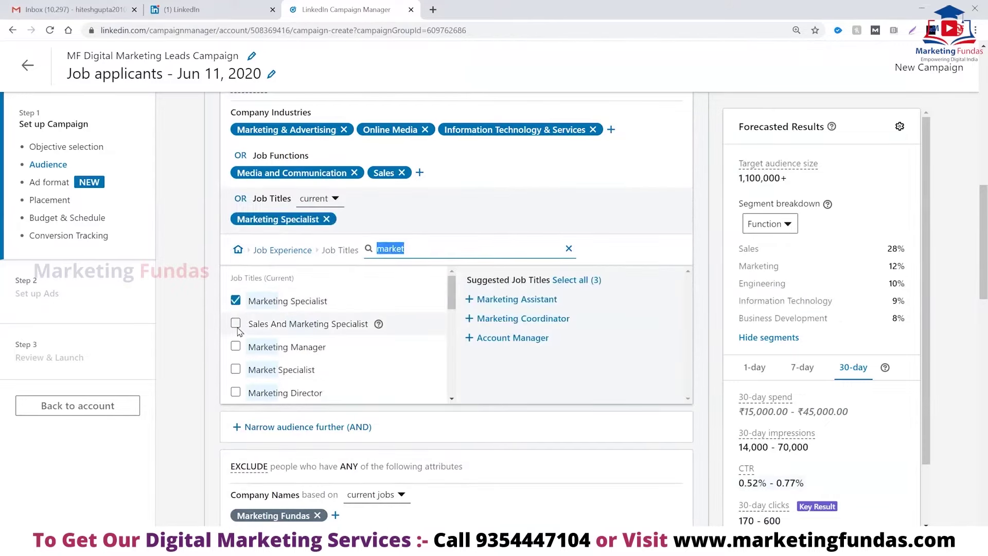
pyautogui.click(236, 323)
pyautogui.click(236, 347)
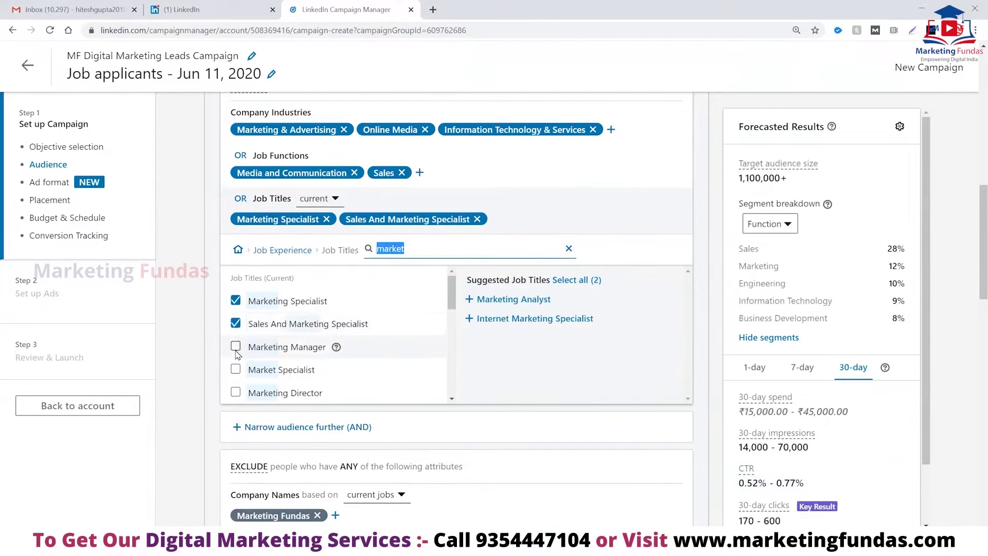
pyautogui.click(236, 370)
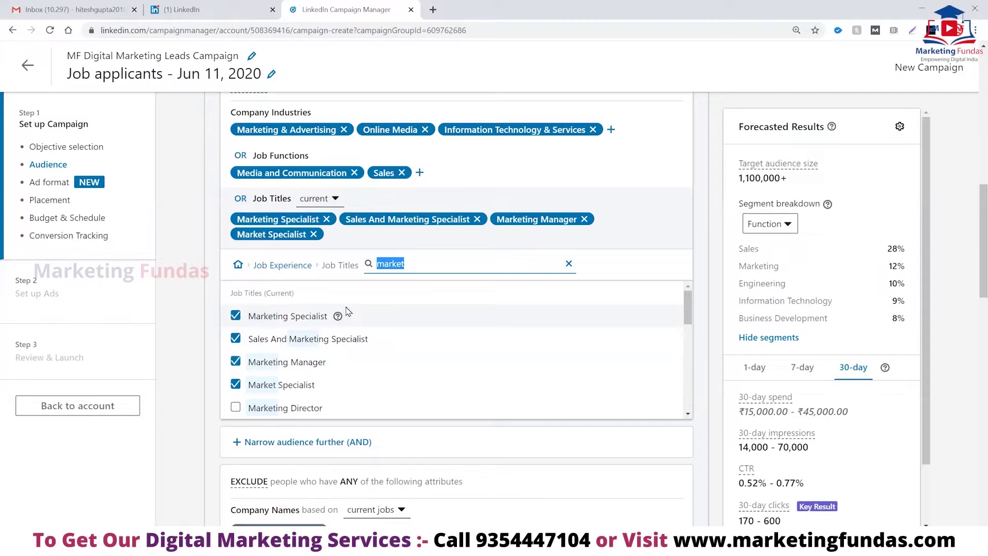
# Examine the Years of Experience range under Job Experience and the exclusion settings of the audience.
pyautogui.click(291, 266)
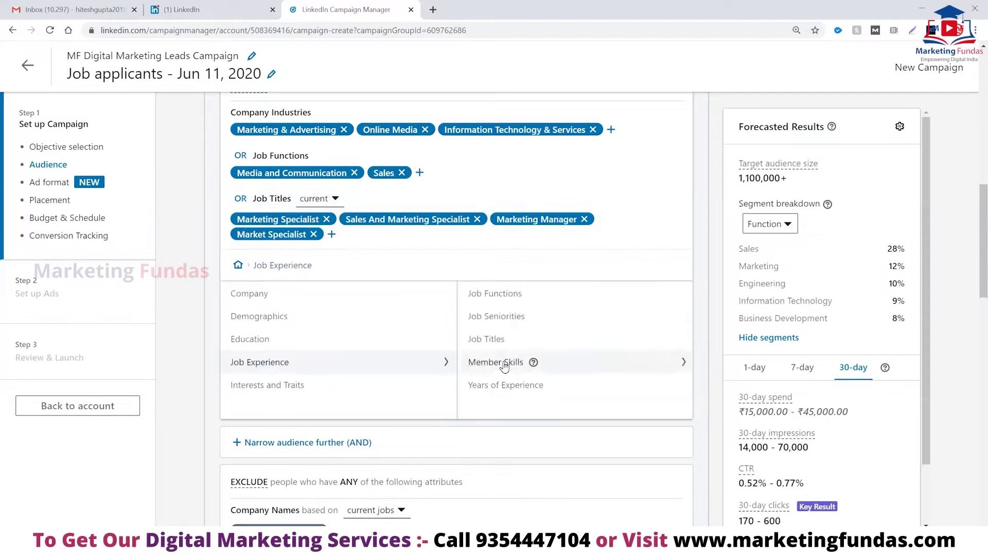
pyautogui.click(495, 387)
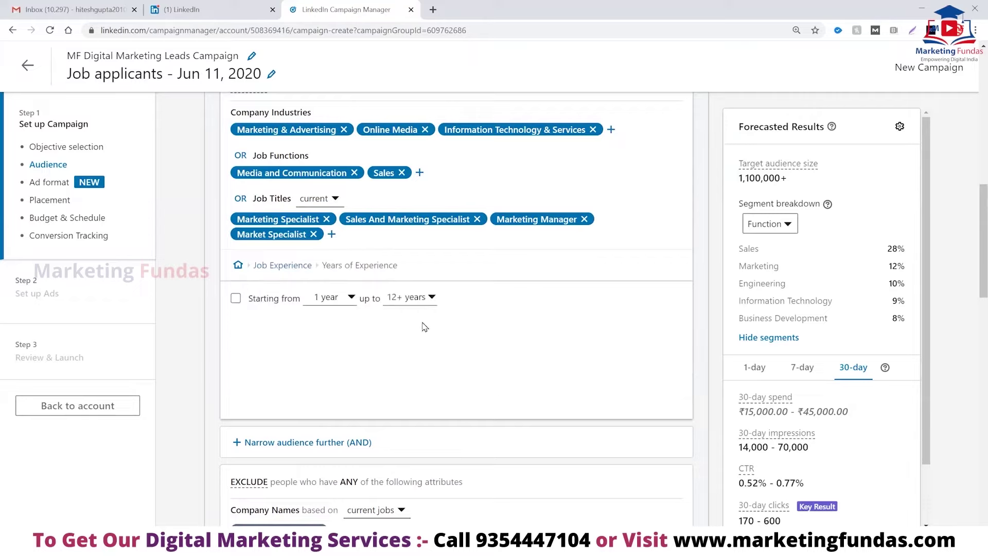
pyautogui.click(274, 264)
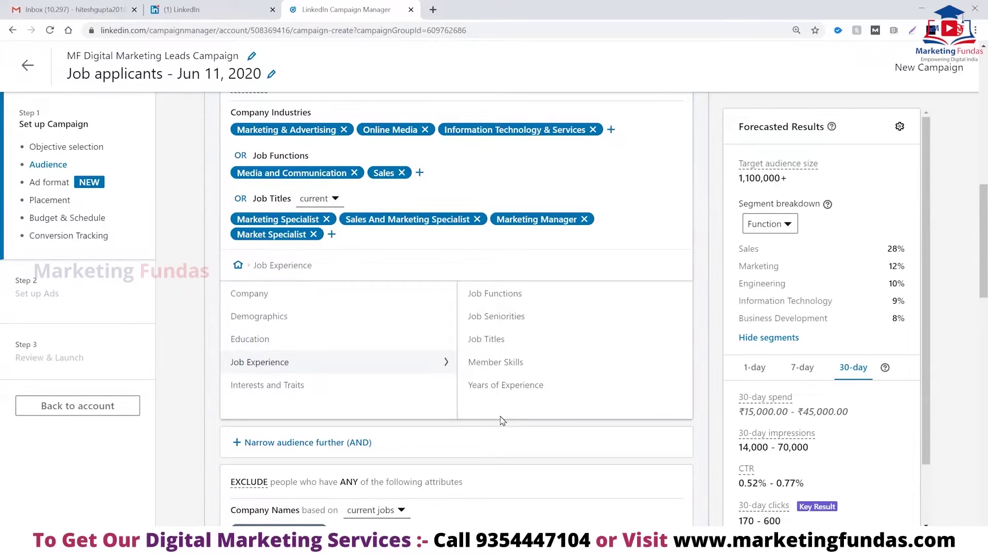
pyautogui.scroll(-4, 501, 420)
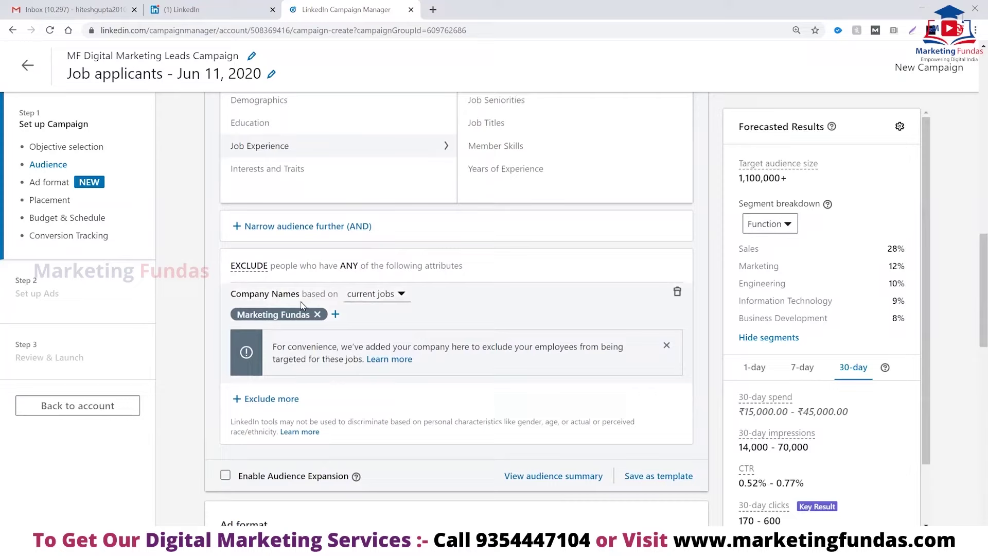
# Compare the forecasted results with Audience Expansion enabled and disabled, and review the audience summary.
pyautogui.scroll(-2, 334, 345)
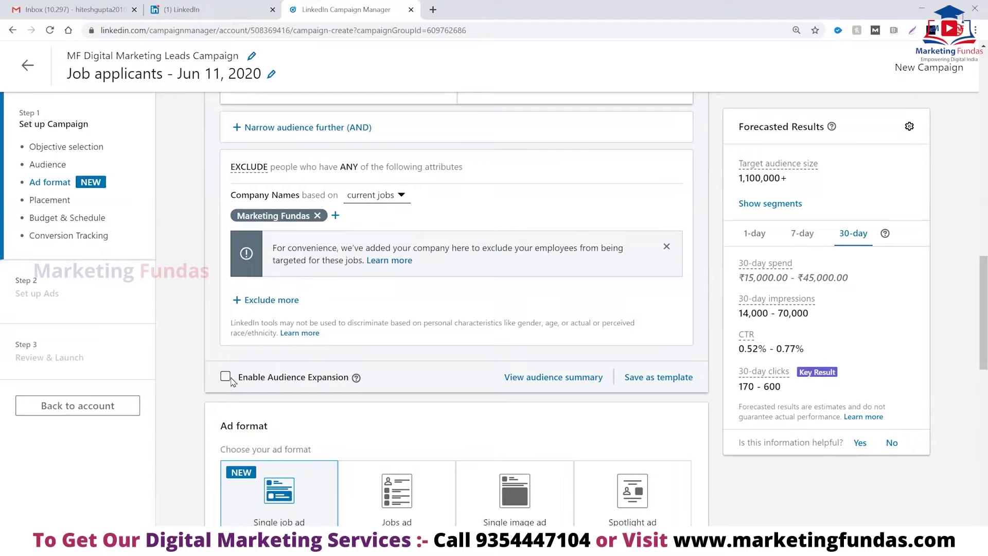
pyautogui.click(226, 376)
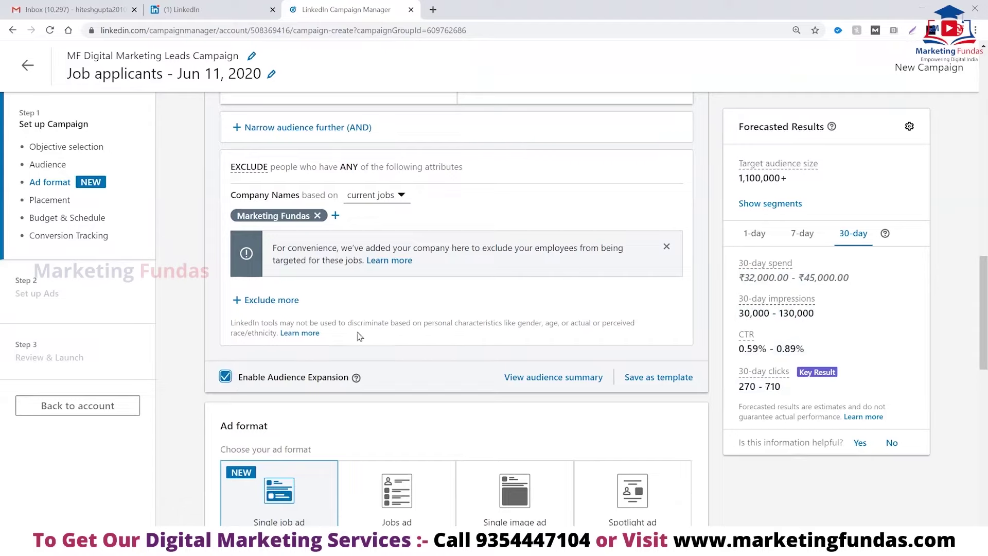
pyautogui.click(225, 377)
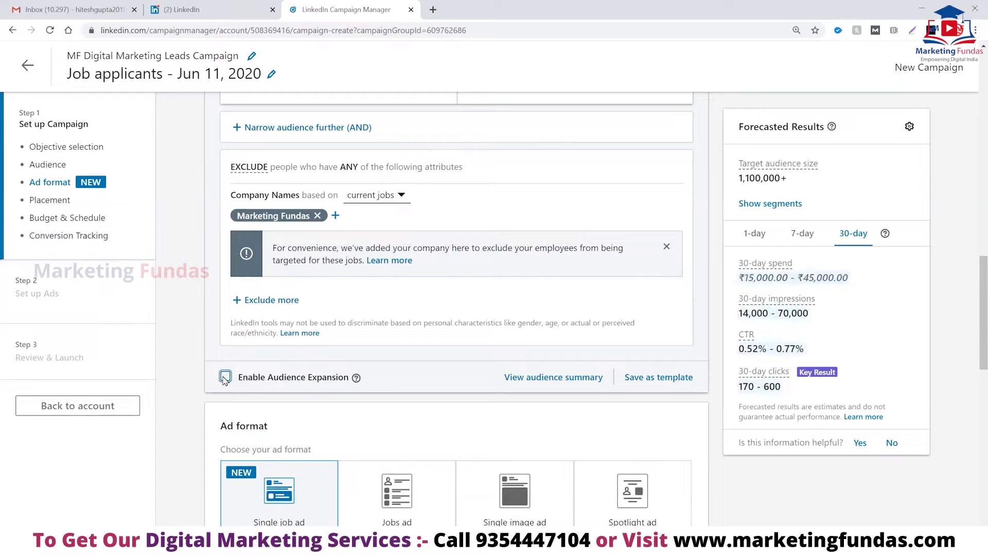
pyautogui.click(542, 378)
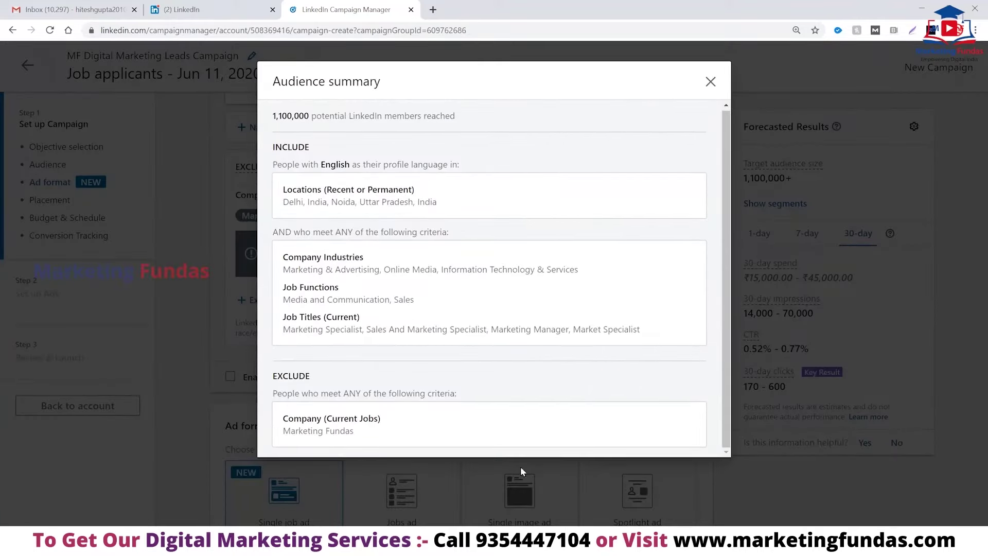
pyautogui.click(710, 82)
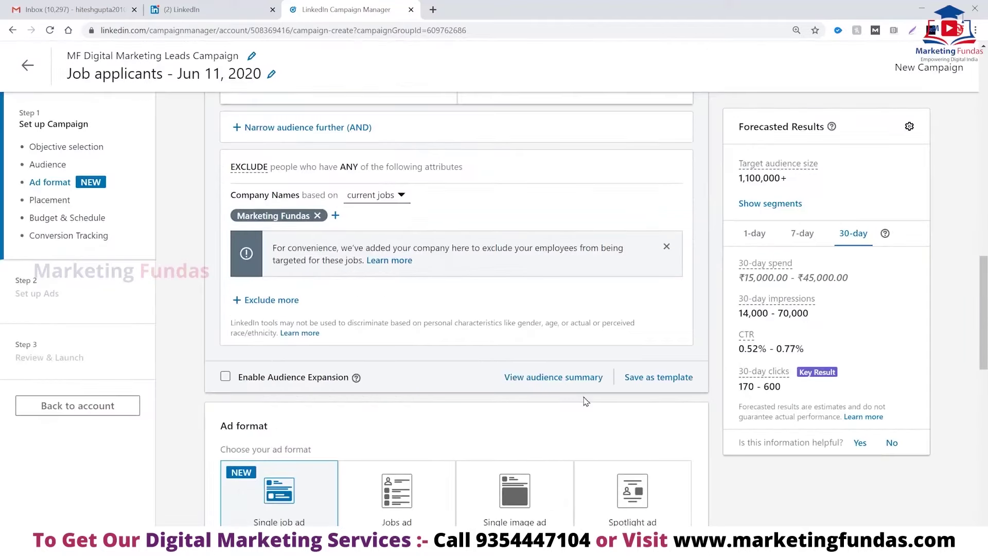
# Save the audience as a template named "job ads campaign" and check for it among the saved audiences.
pyautogui.click(651, 383)
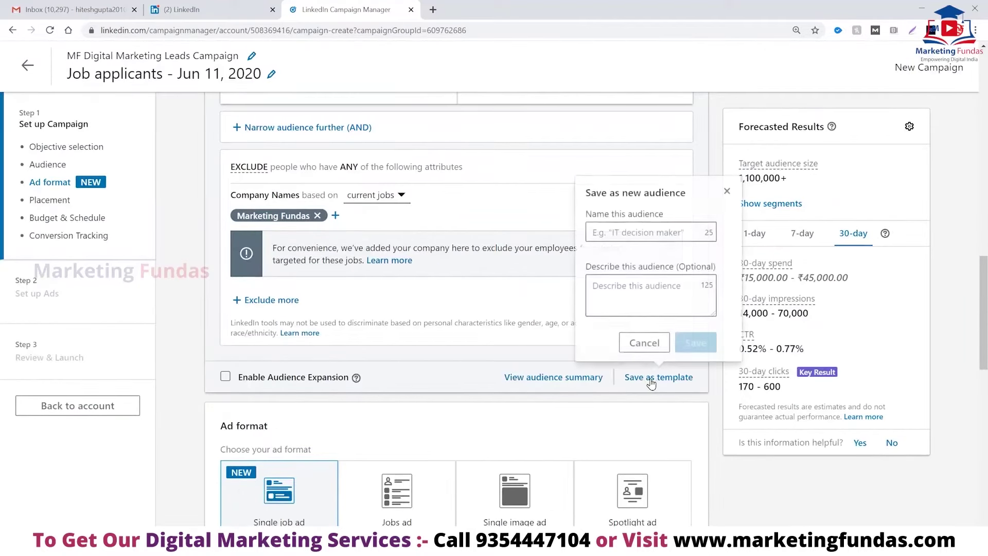
pyautogui.click(648, 236)
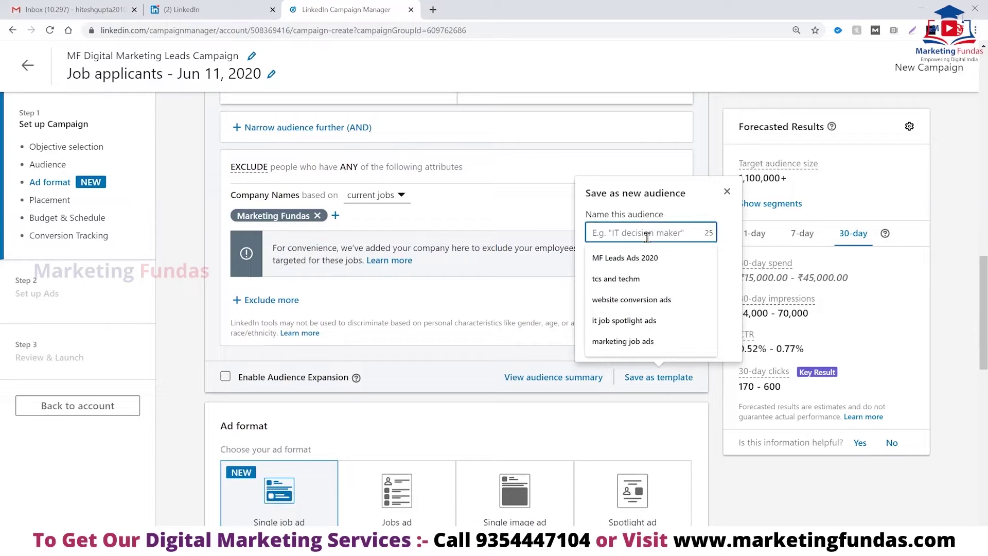
pyautogui.write('job ads campaign')
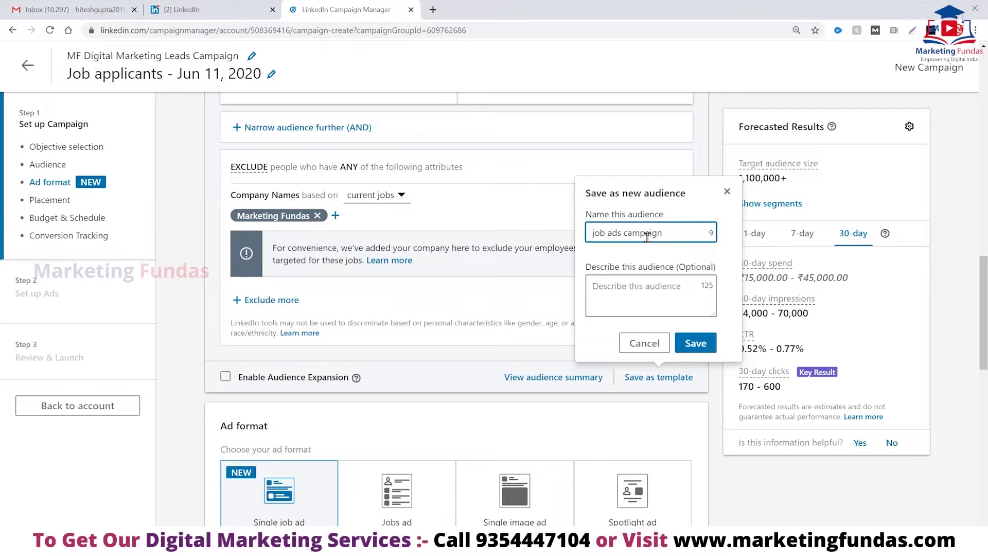
pyautogui.click(687, 345)
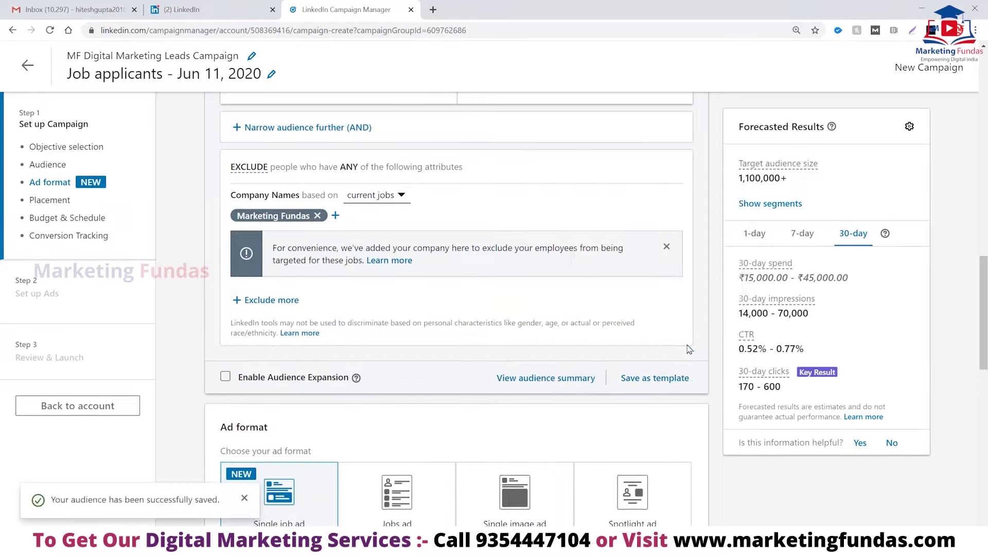
pyautogui.scroll(7, 599, 322)
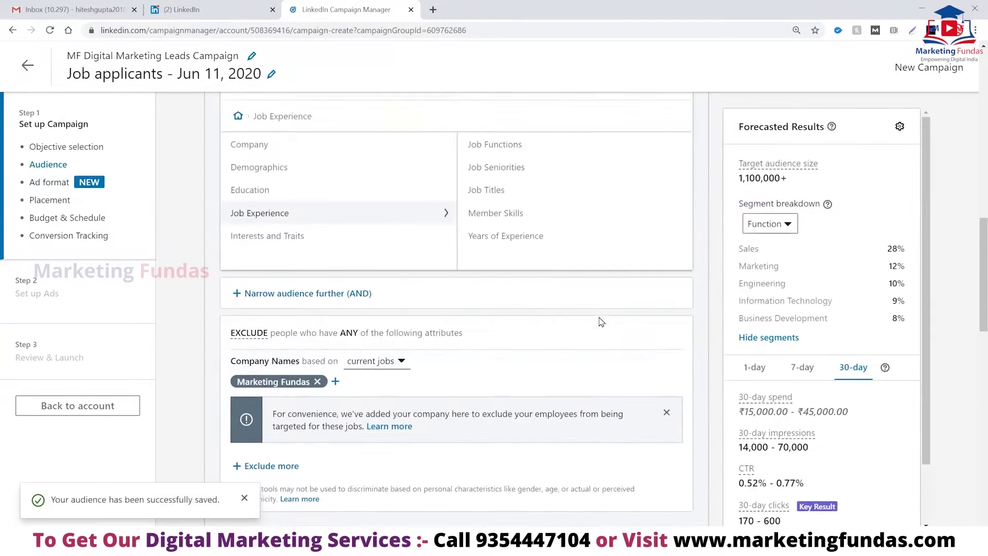
pyautogui.scroll(9, 601, 322)
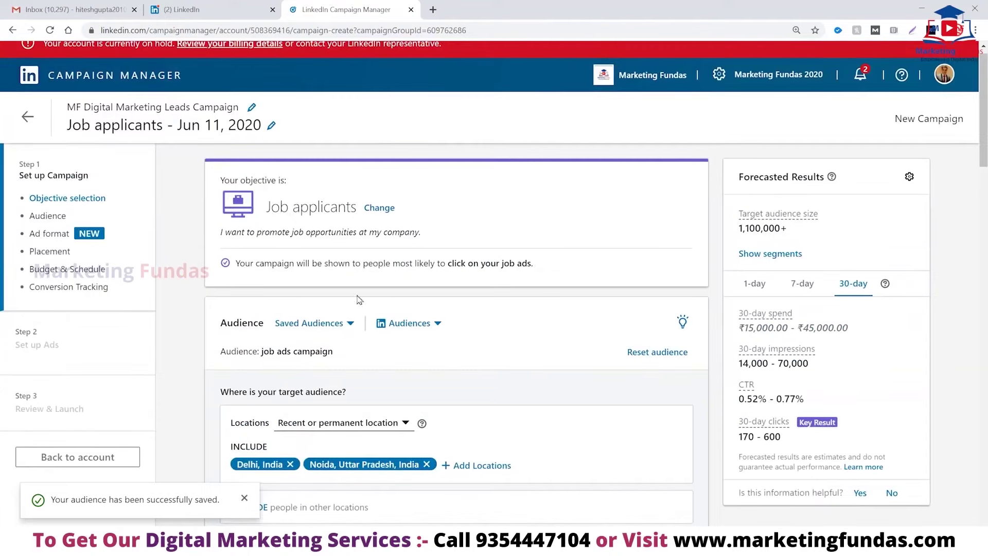
pyautogui.click(332, 324)
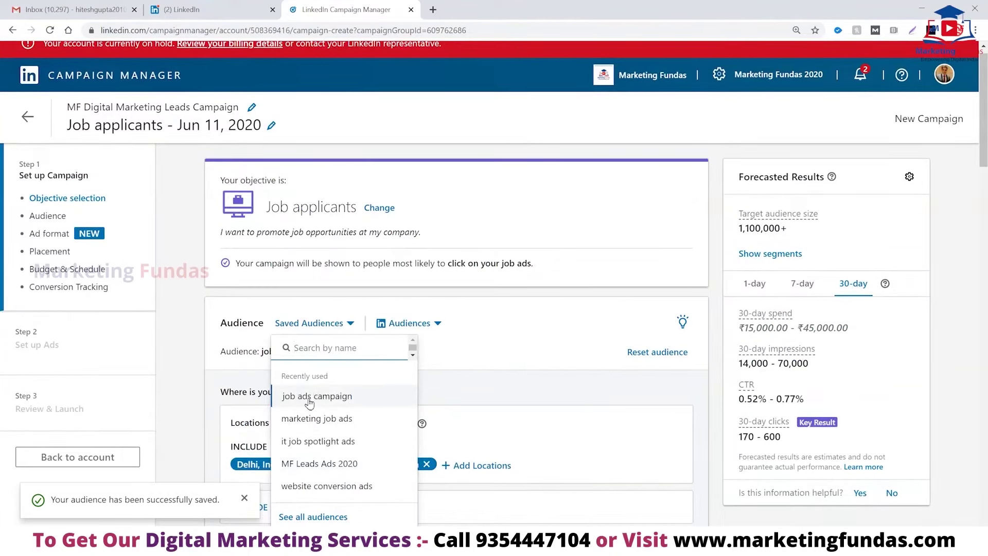
pyautogui.click(178, 389)
# Choose Single image ad as the campaign's ad format.
pyautogui.scroll(-10, 177, 389)
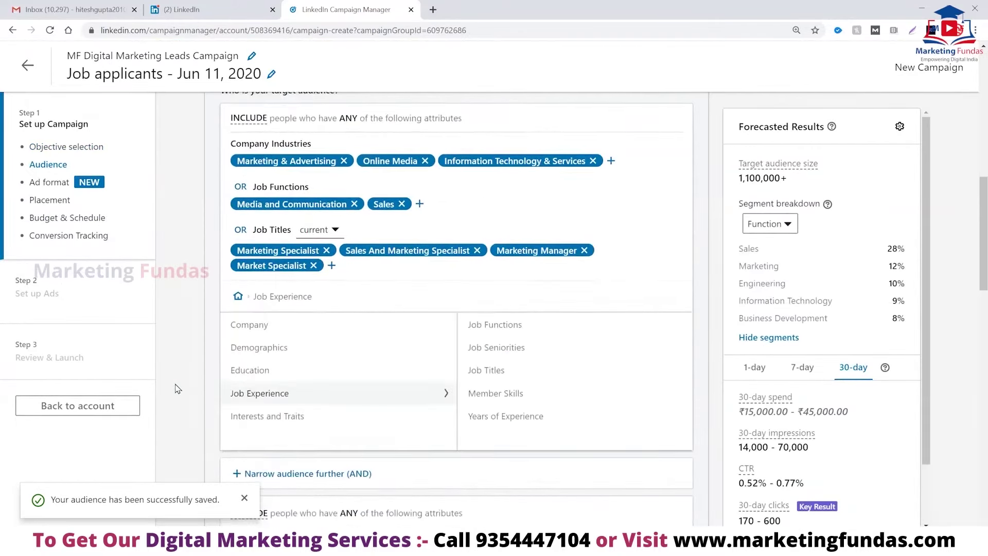
pyautogui.scroll(-5, 178, 388)
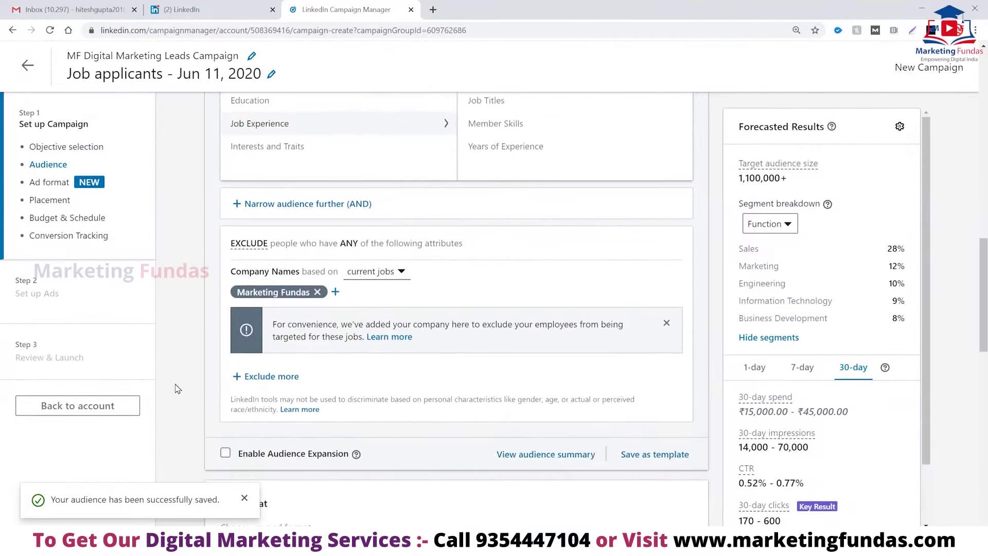
pyautogui.scroll(-5, 177, 389)
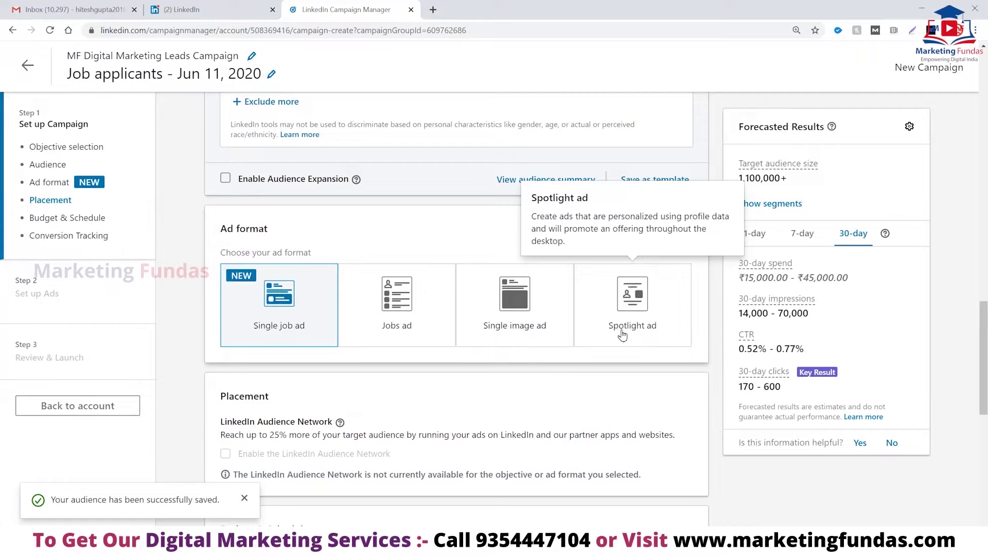
pyautogui.click(512, 308)
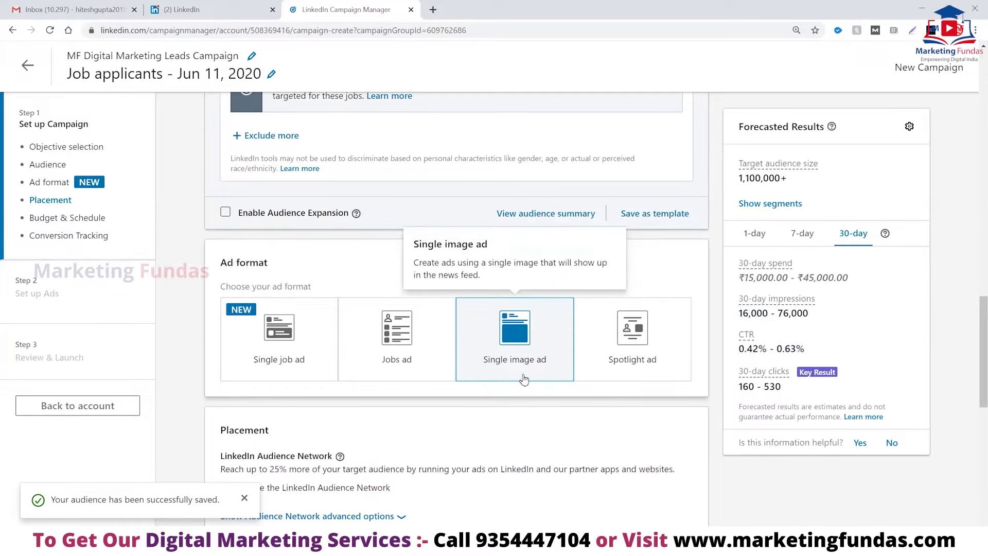
# Compare the forecast with and without the LinkedIn Audience Network placement, and leave the network disabled.
pyautogui.scroll(-5, 524, 379)
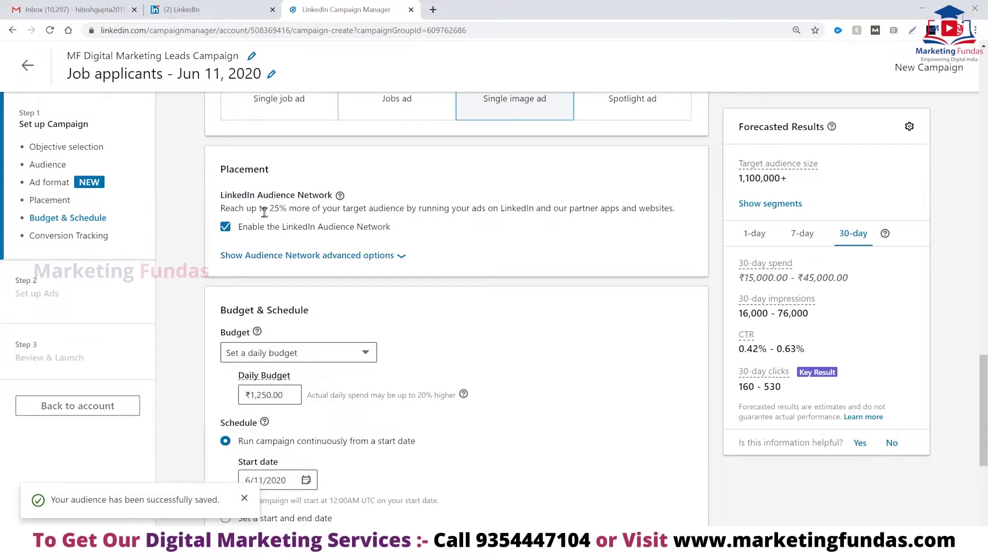
pyautogui.click(225, 229)
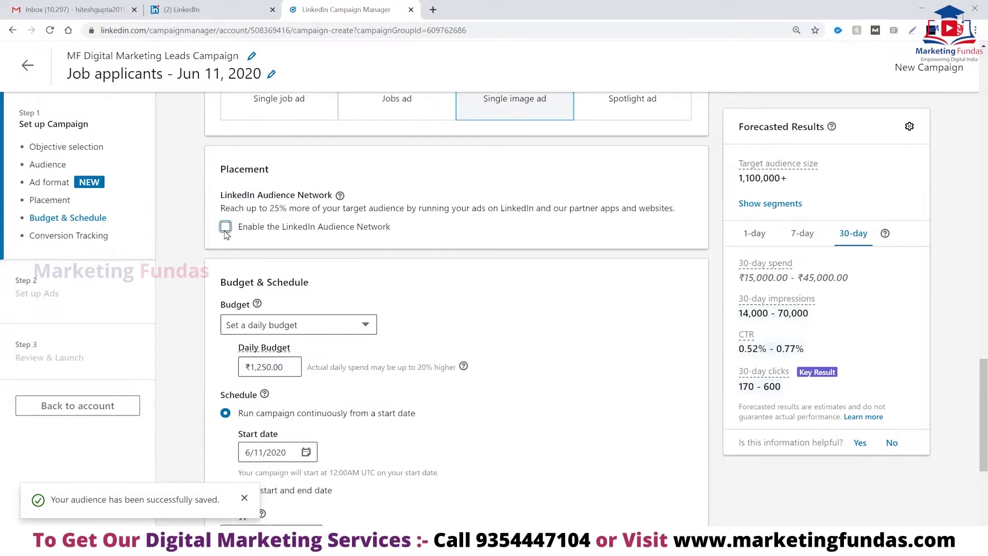
pyautogui.click(225, 229)
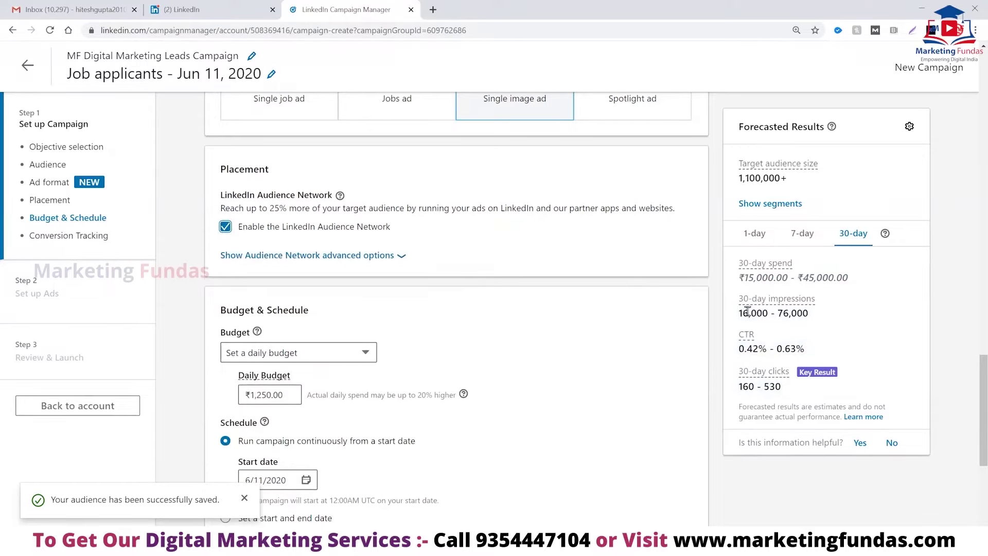
pyautogui.click(225, 228)
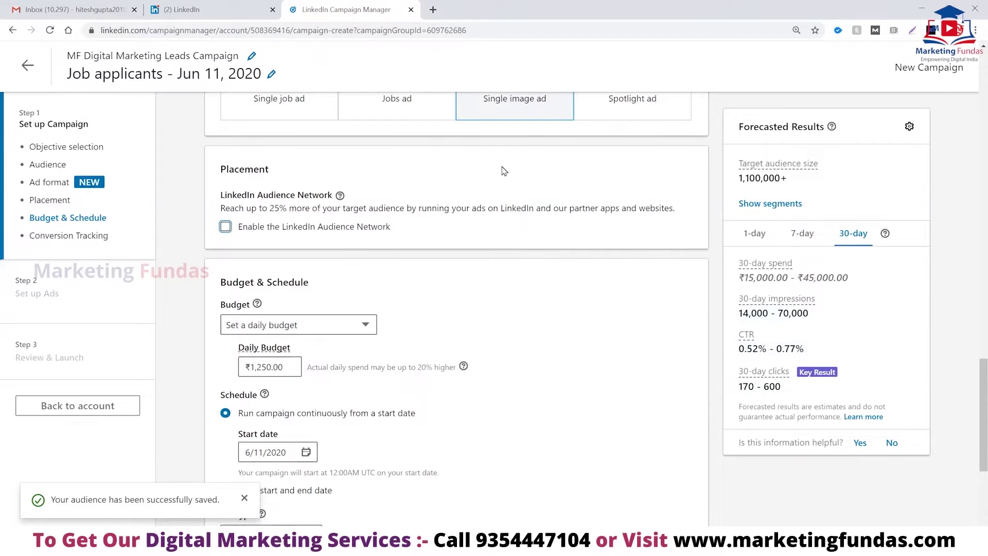
# Keep the budget as a daily budget and set the continuous campaign's start date to 6/15/2020.
pyautogui.click(352, 302)
pyautogui.scroll(-3, 352, 302)
pyautogui.click(363, 203)
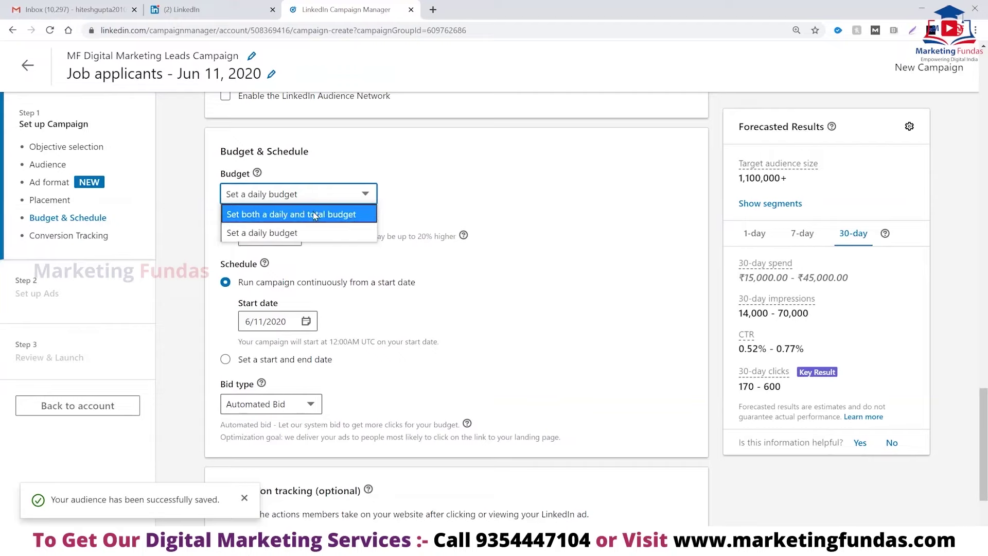
pyautogui.click(264, 232)
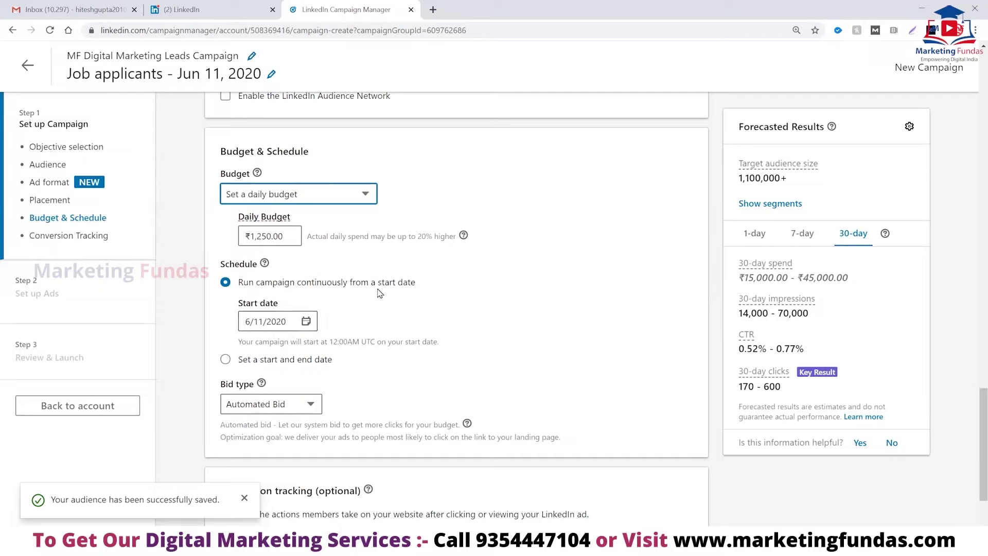
pyautogui.click(306, 321)
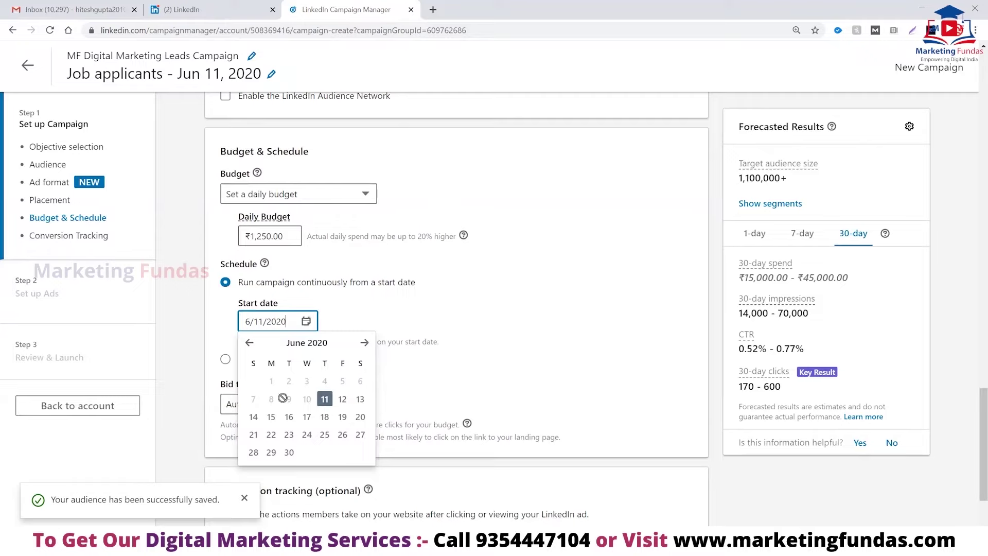
pyautogui.click(271, 417)
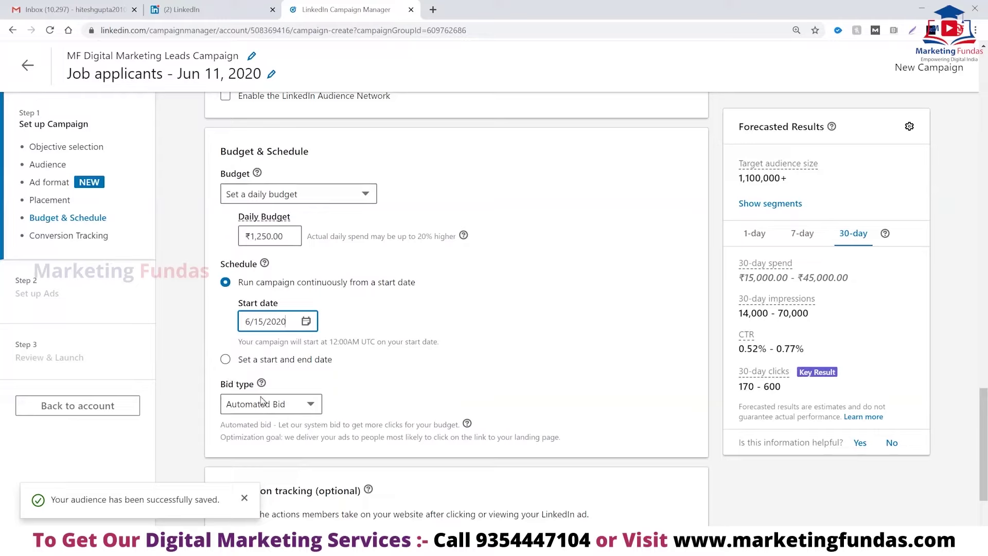
# Keep Automated Bid as the bid type and save the campaign setup to proceed to the ads.
pyautogui.click(310, 405)
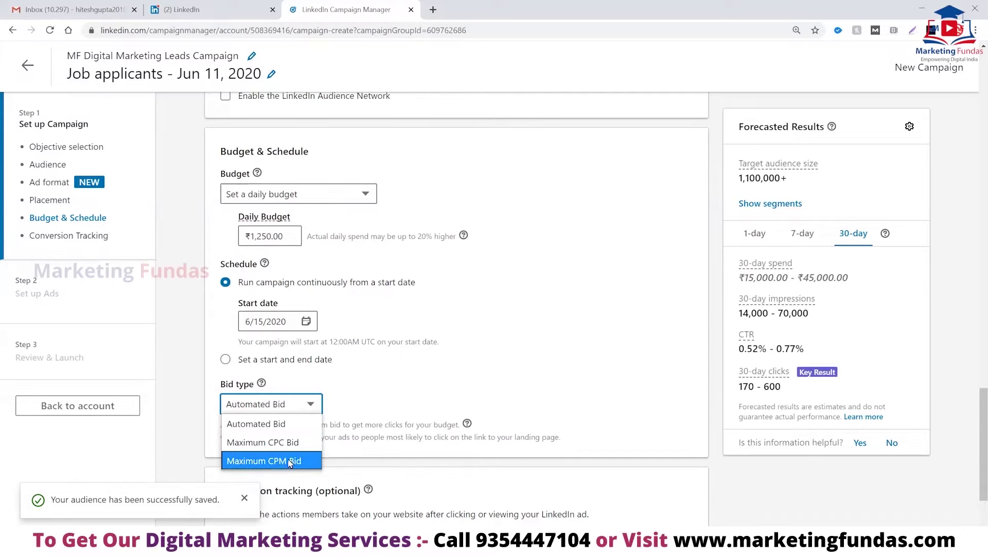
pyautogui.click(270, 426)
pyautogui.scroll(-3, 514, 284)
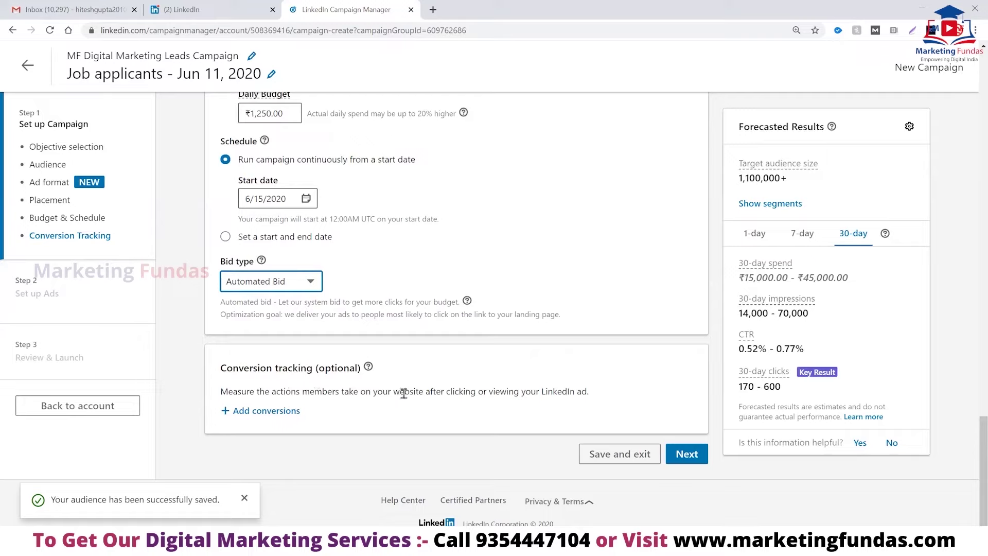
pyautogui.click(679, 455)
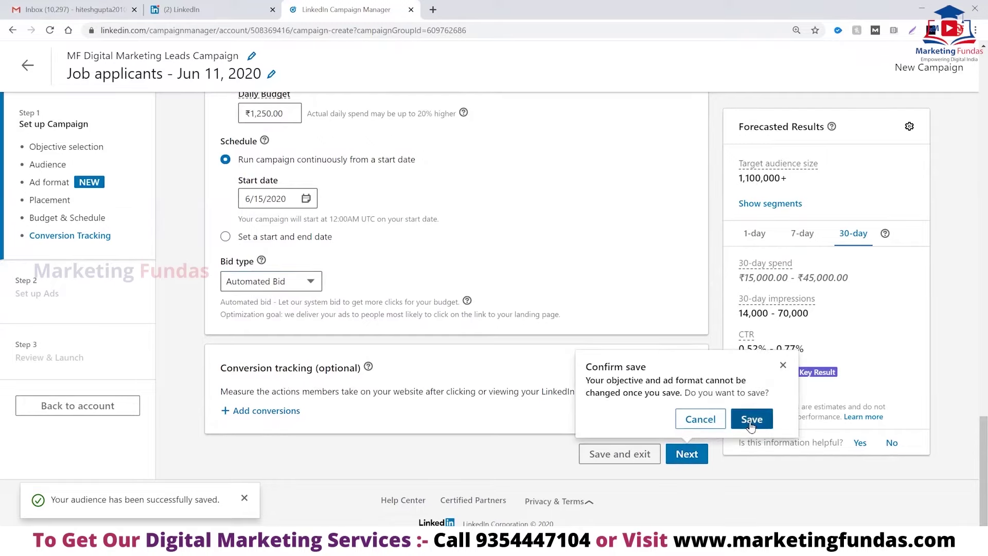
pyautogui.click(751, 420)
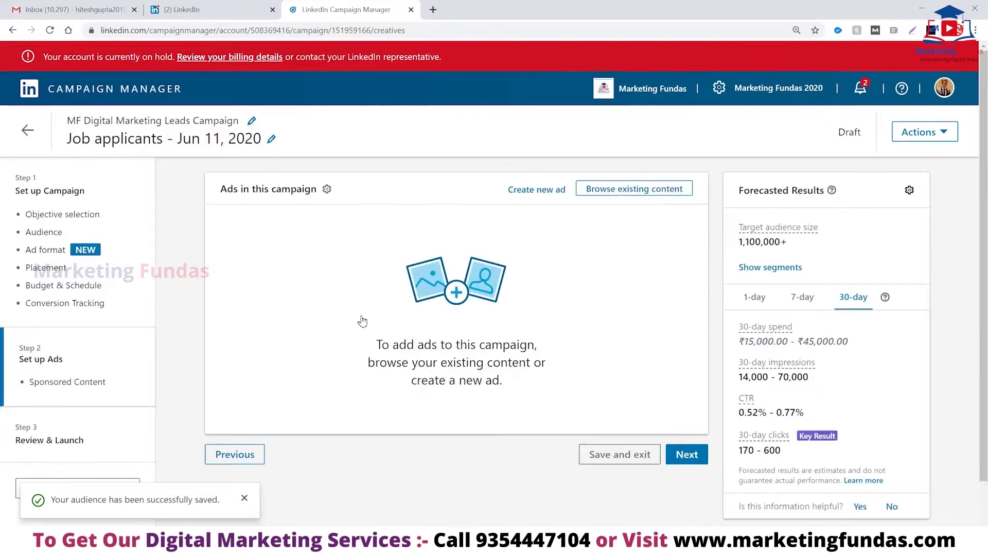
# Create a new single image ad named "job ads" and begin its introductory text.
pyautogui.click(456, 293)
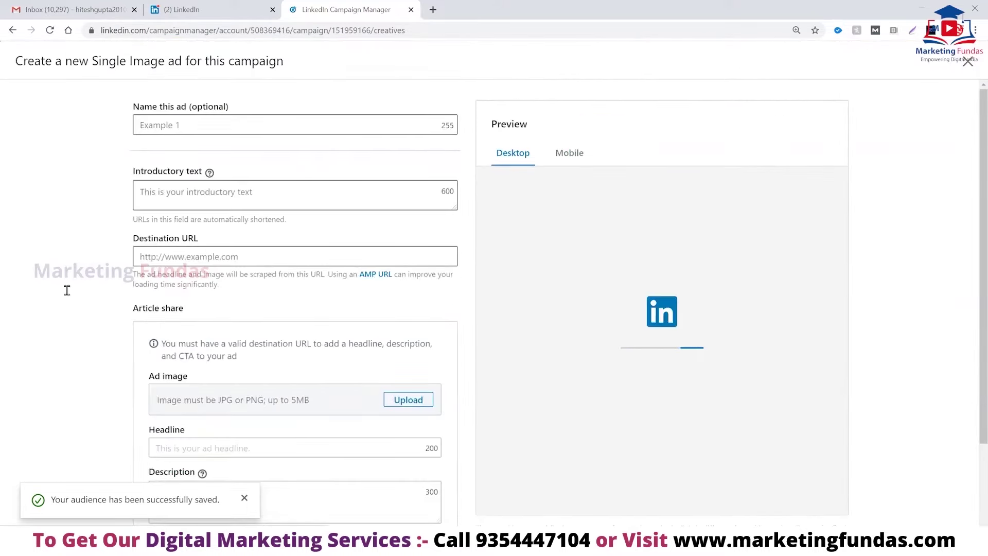
pyautogui.click(231, 122)
pyautogui.write('job ads')
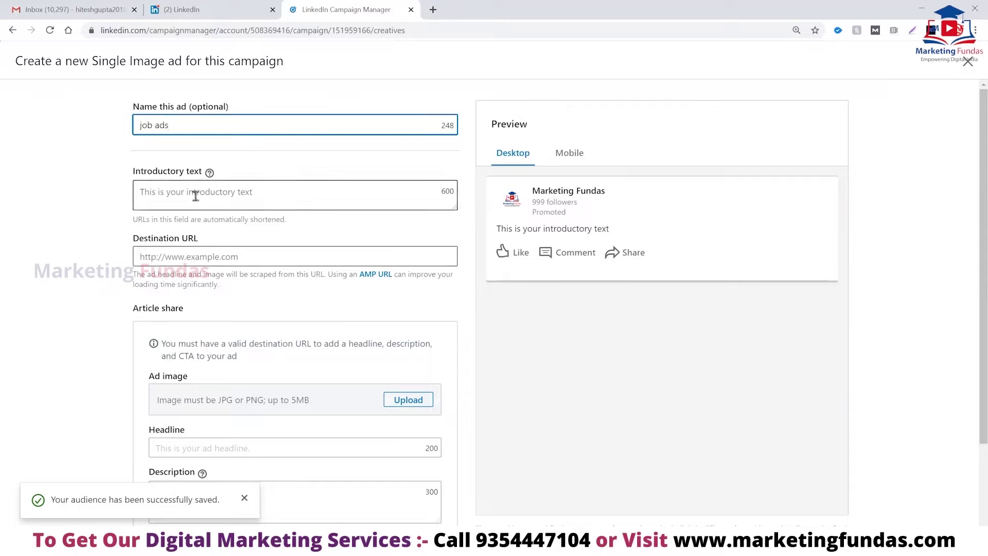
pyautogui.click(364, 193)
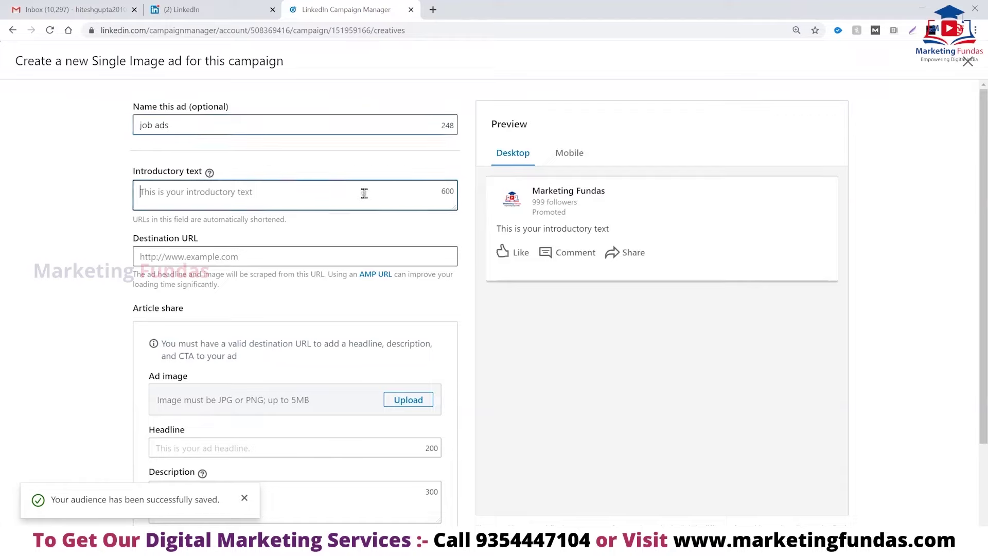
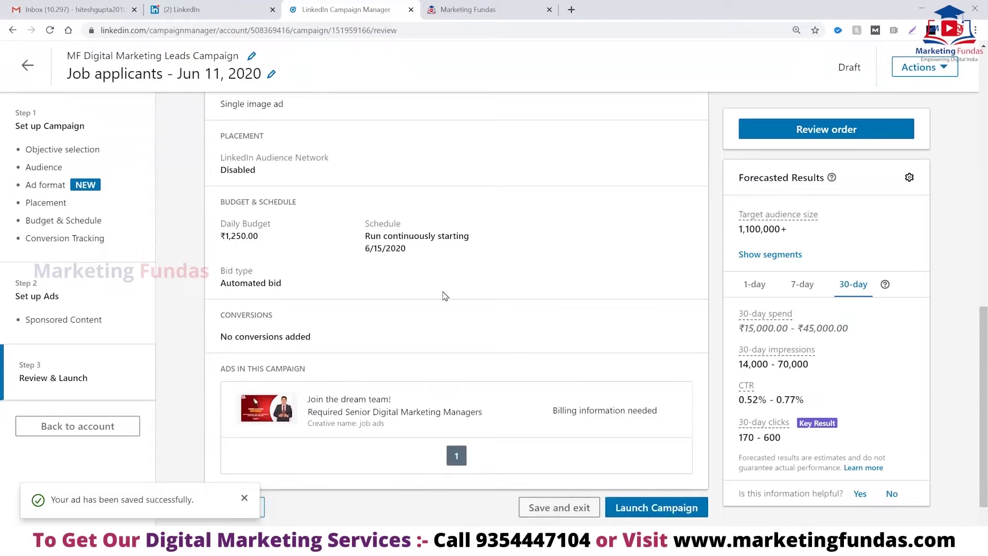
# Launch the Job applicants campaign and go to the account overview.
pyautogui.scroll(-2, 786, 319)
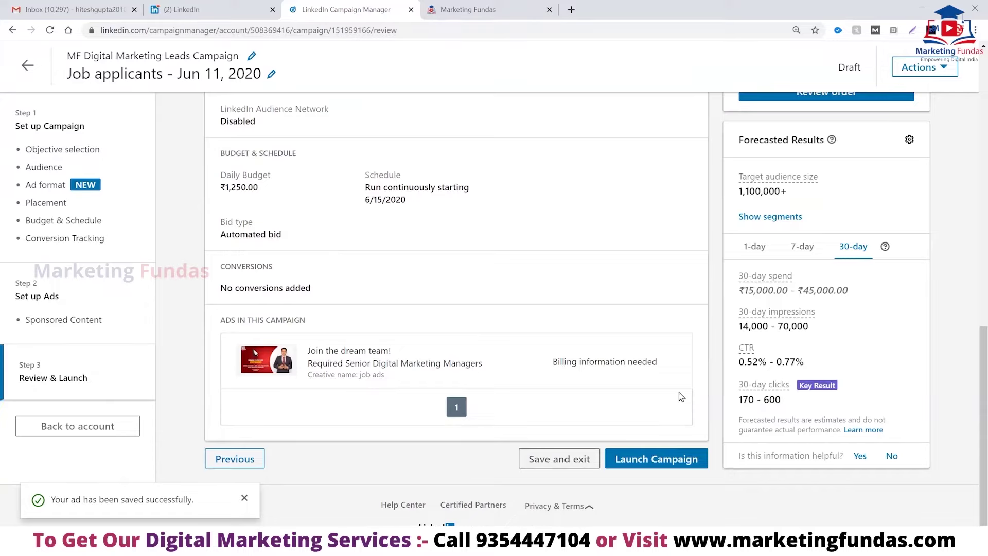
pyautogui.click(661, 466)
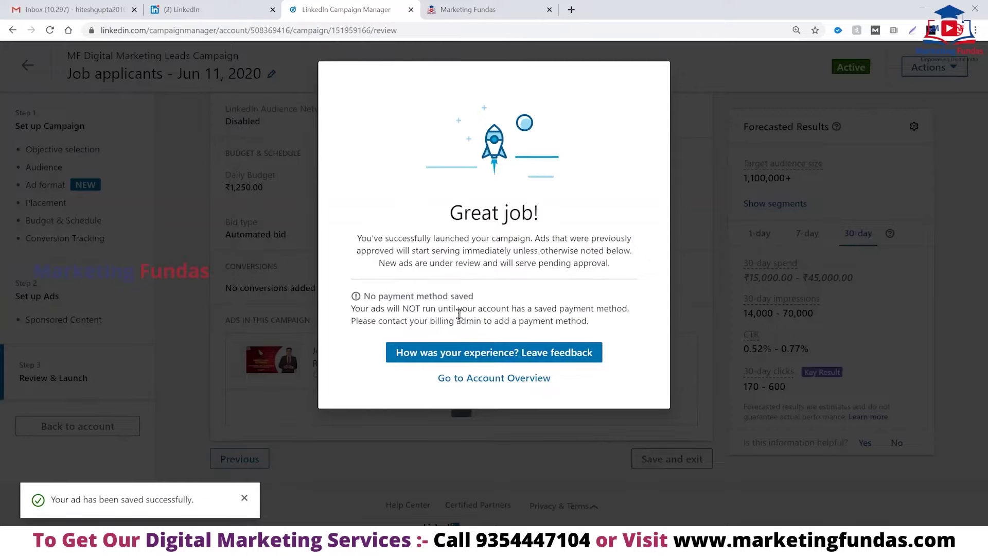
pyautogui.click(469, 380)
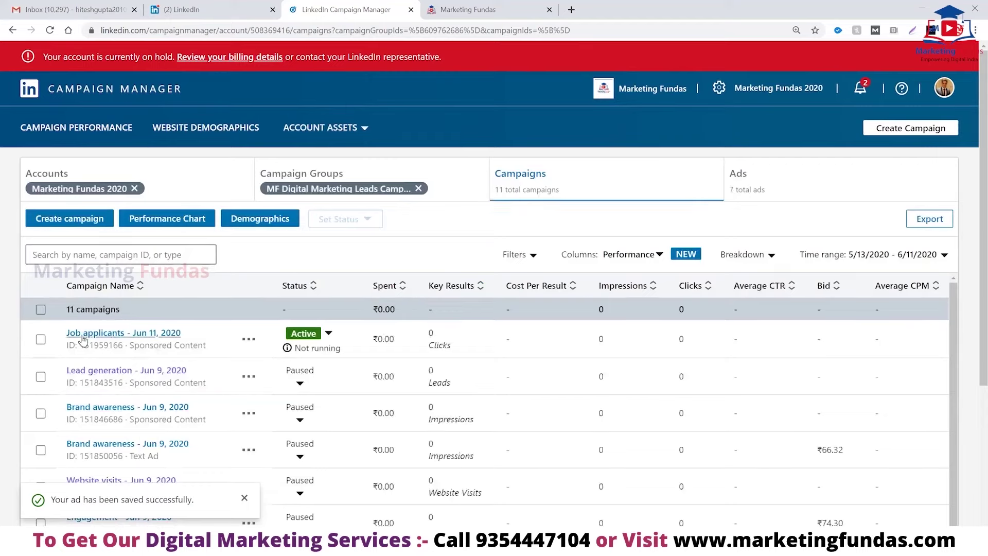
# Open the Job applicants - Jun 11, 2020 campaign and preview its "Join the dream team!" ad as a LinkedIn post.
pyautogui.click(113, 340)
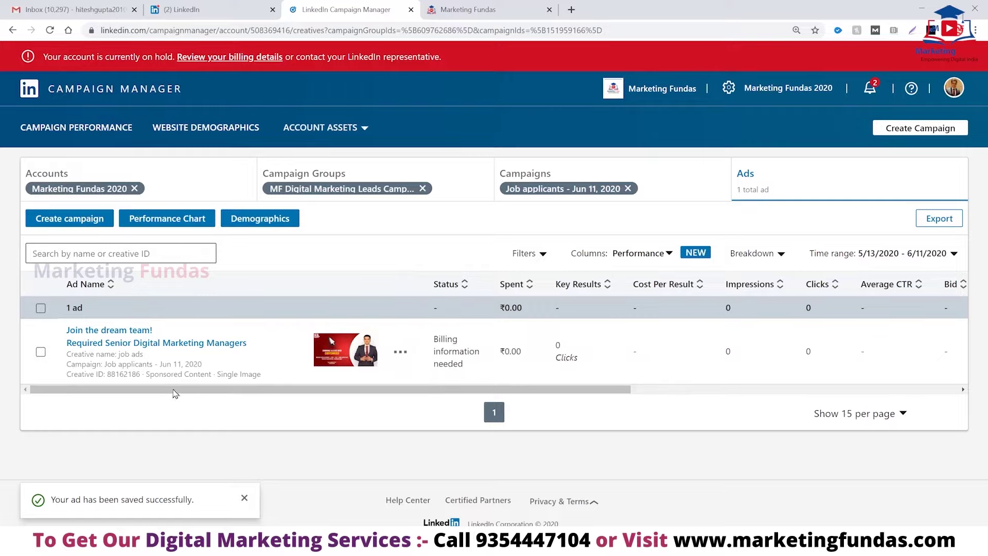
pyautogui.click(118, 343)
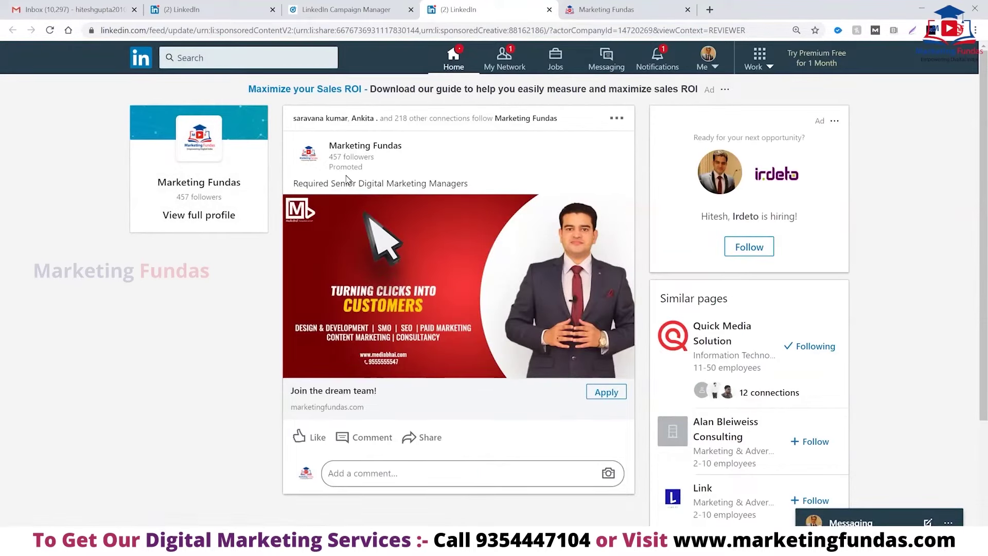
pyautogui.scroll(-1, 353, 256)
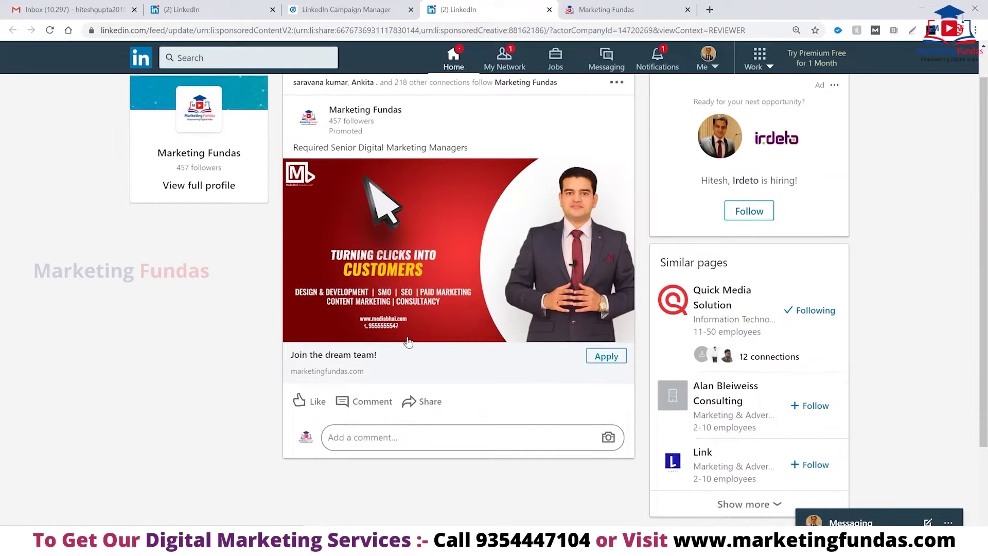
pyautogui.scroll(1, 403, 253)
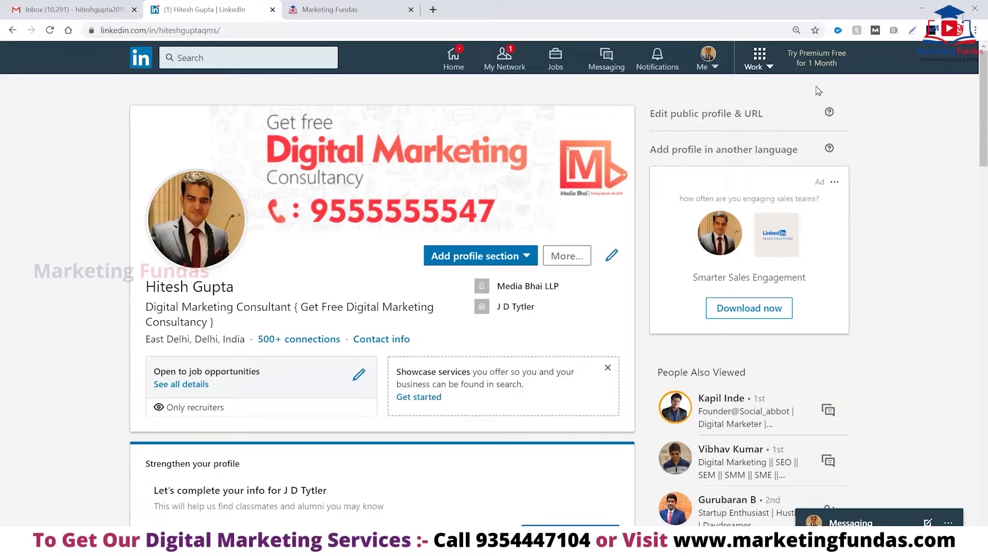
# Go from the LinkedIn profile to Campaign Manager and open the Media Bhai Lead New campaign group in the Mediabhai account.
pyautogui.click(771, 71)
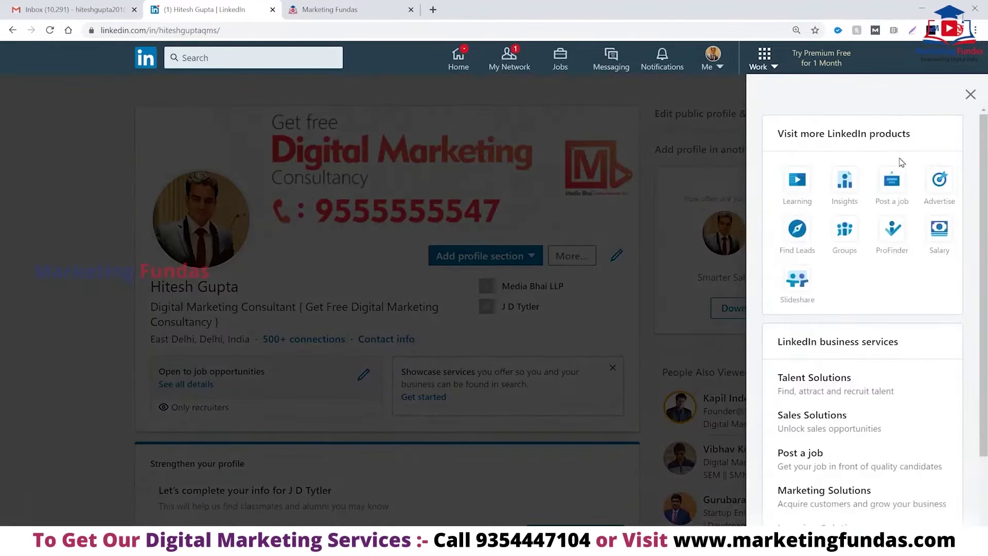
pyautogui.click(939, 184)
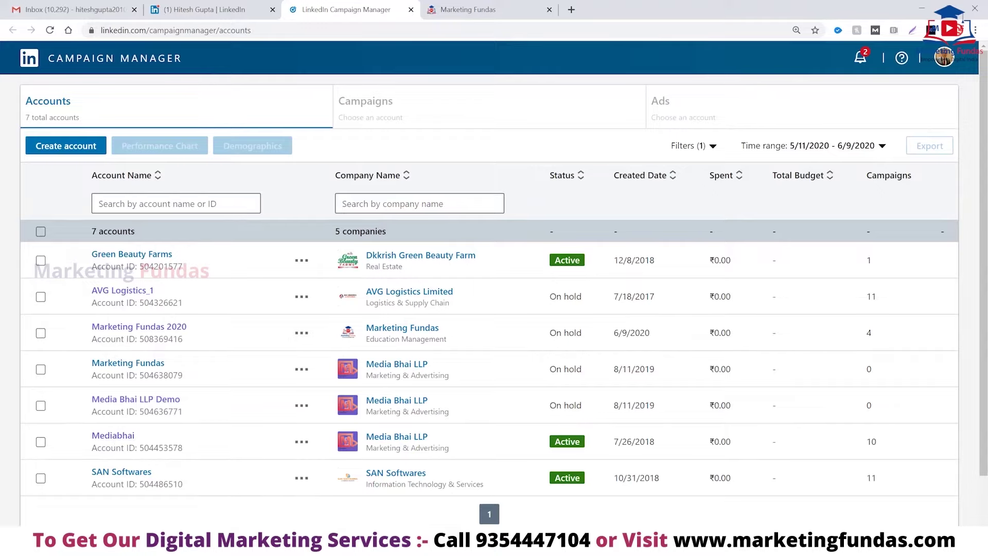
pyautogui.click(113, 436)
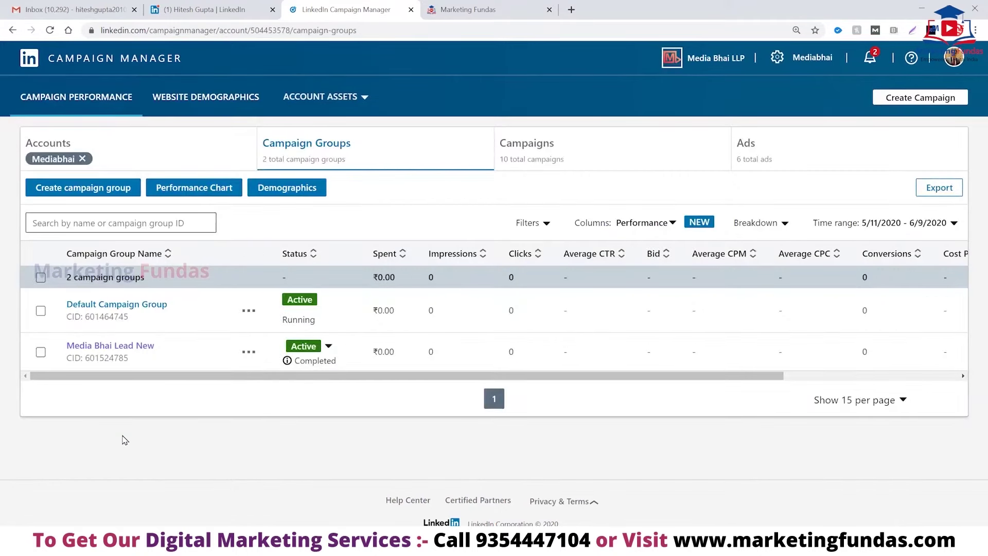
pyautogui.click(120, 349)
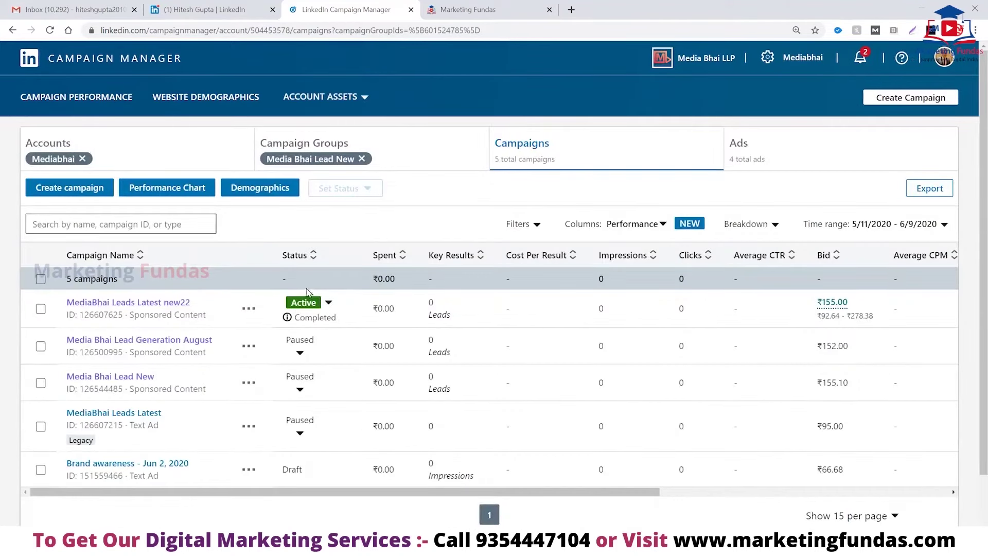
# Create a new campaign in the Media Bhai Lead New group with the Website conversions objective.
pyautogui.click(80, 189)
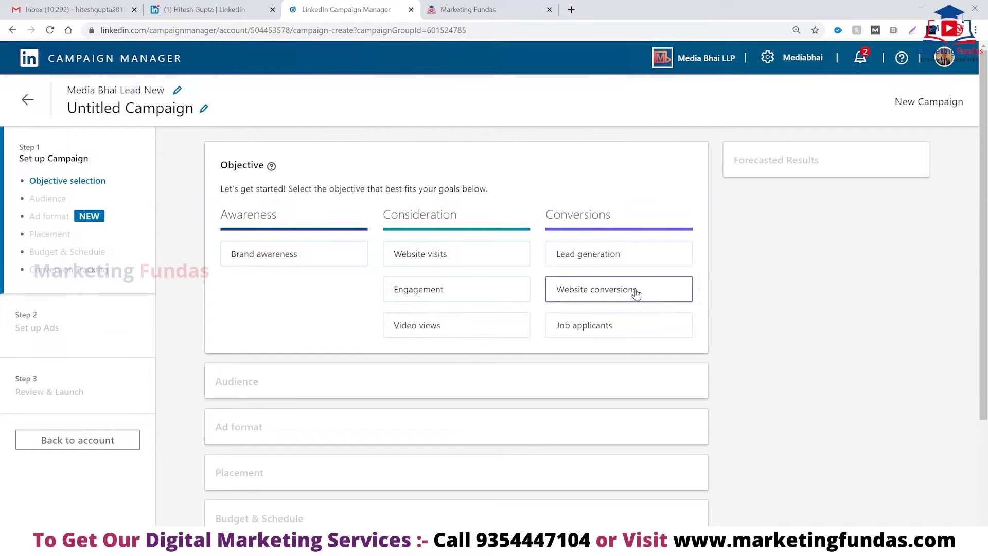
pyautogui.moveTo(623, 289)
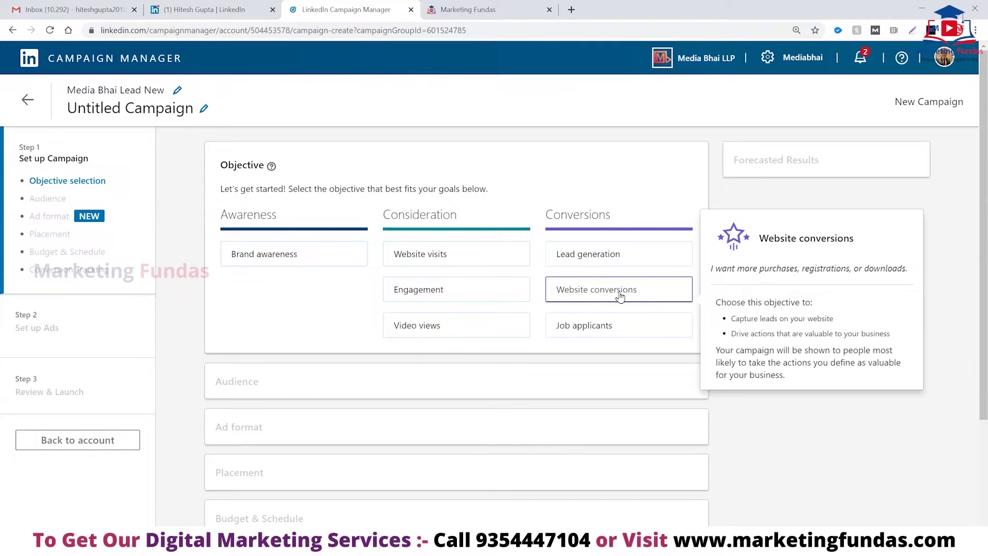
pyautogui.click(620, 296)
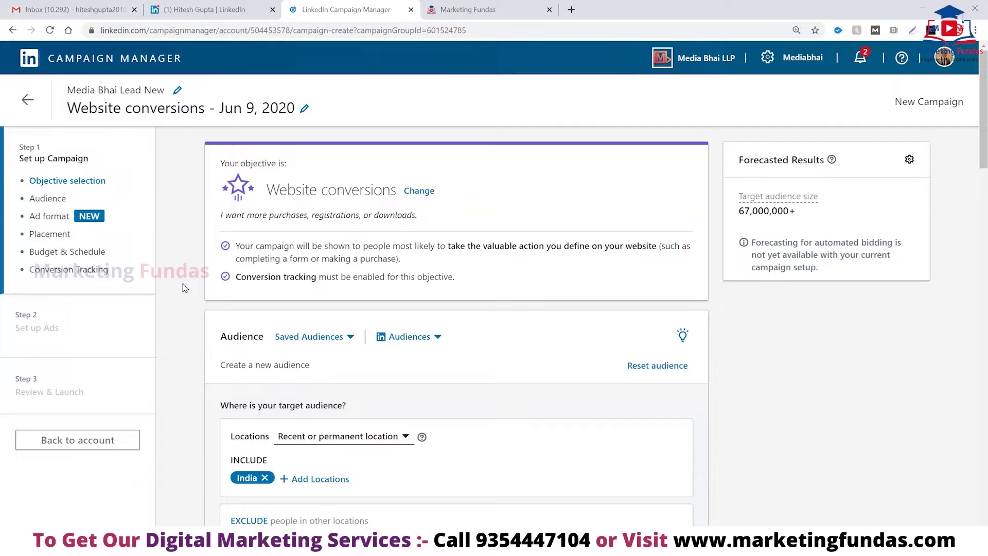
# Review the Website conversions campaign's setup sections from the objective and audience through to conversion tracking.
pyautogui.scroll(-20, 186, 288)
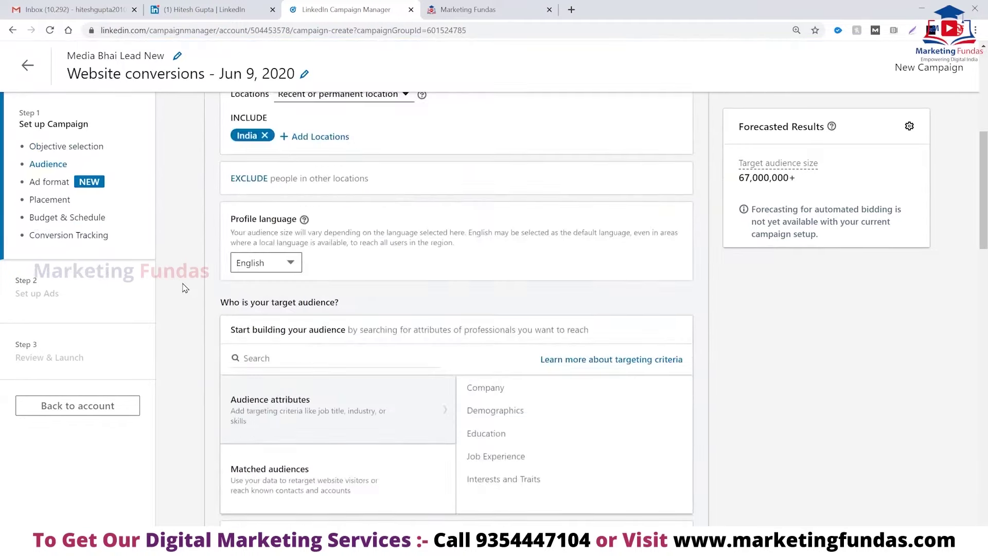
pyautogui.scroll(-3, 185, 289)
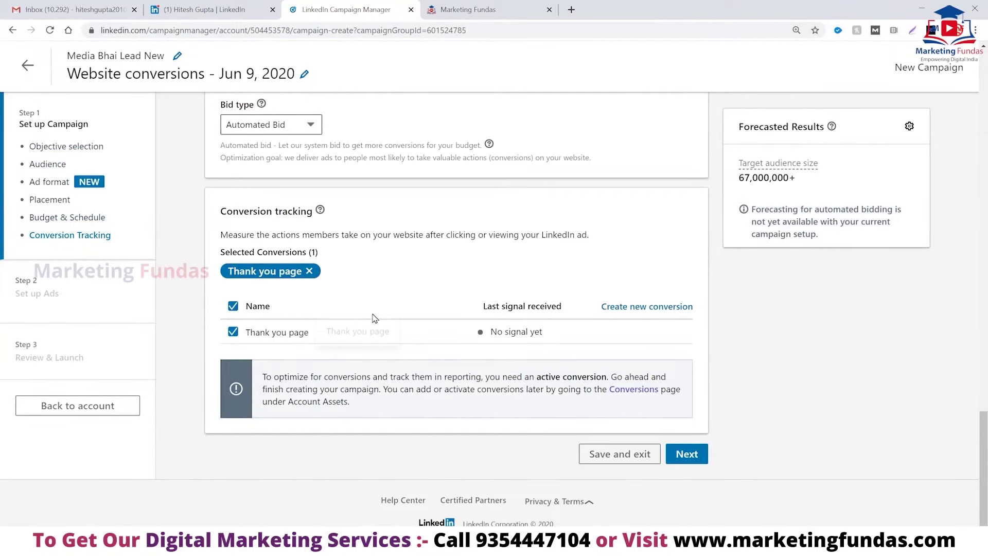
pyautogui.scroll(15, 193, 247)
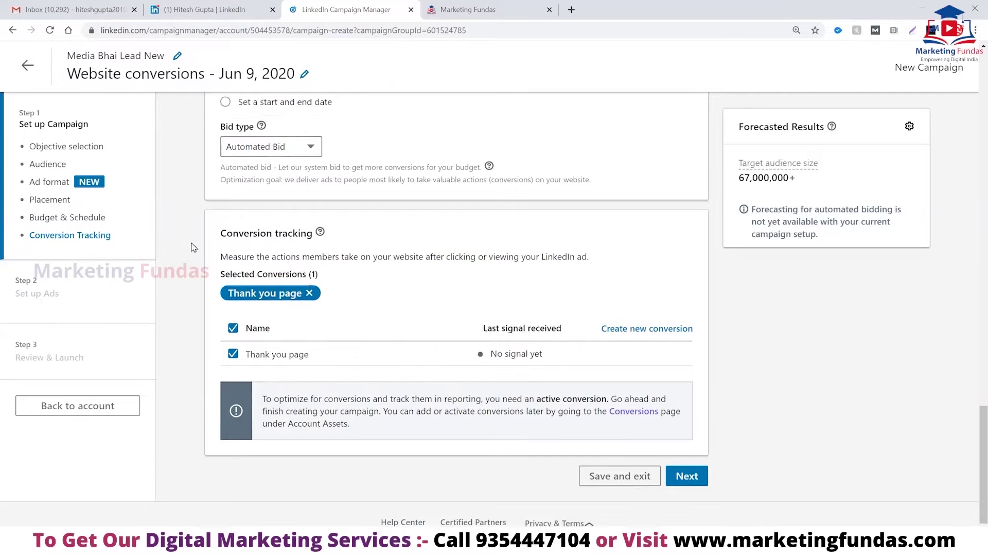
pyautogui.scroll(3, 193, 247)
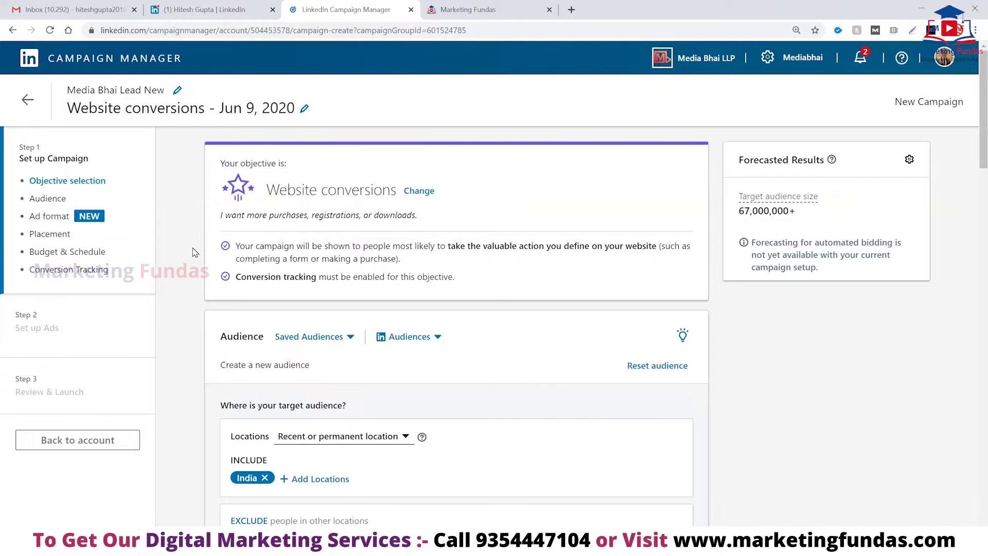
pyautogui.scroll(-4, 194, 252)
pyautogui.scroll(2, 195, 252)
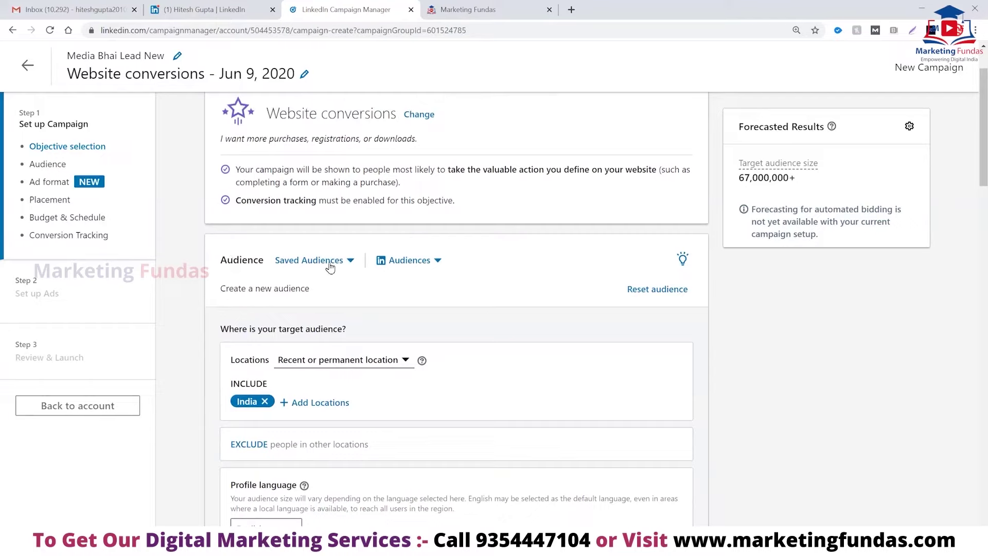
# Examine the available saved audiences and LinkedIn's predefined audiences without choosing one.
pyautogui.click(348, 261)
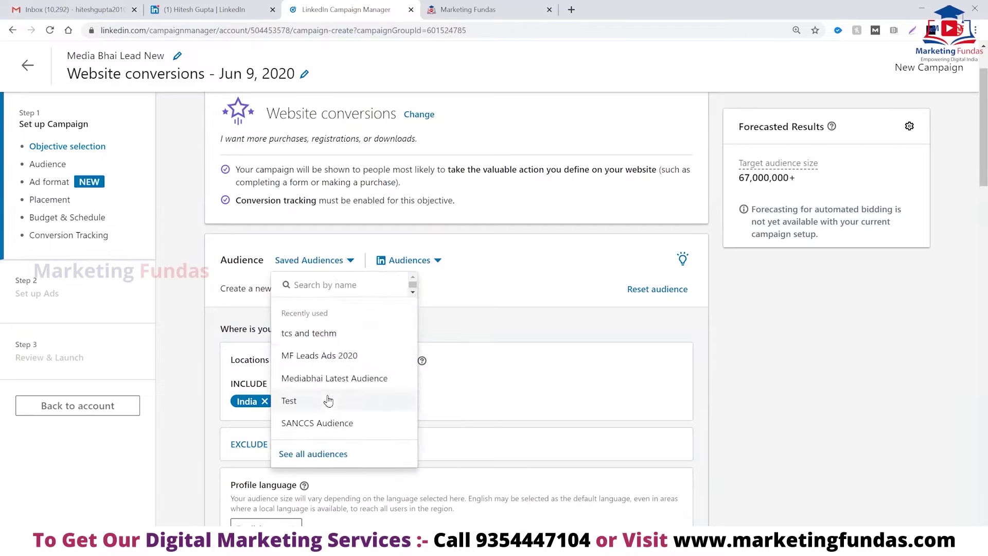
pyautogui.click(467, 291)
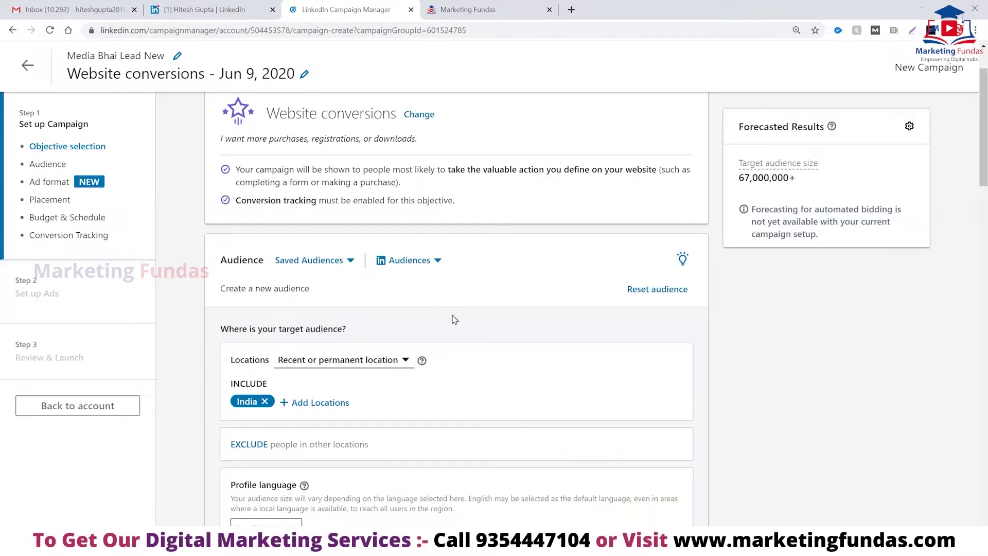
pyautogui.click(437, 261)
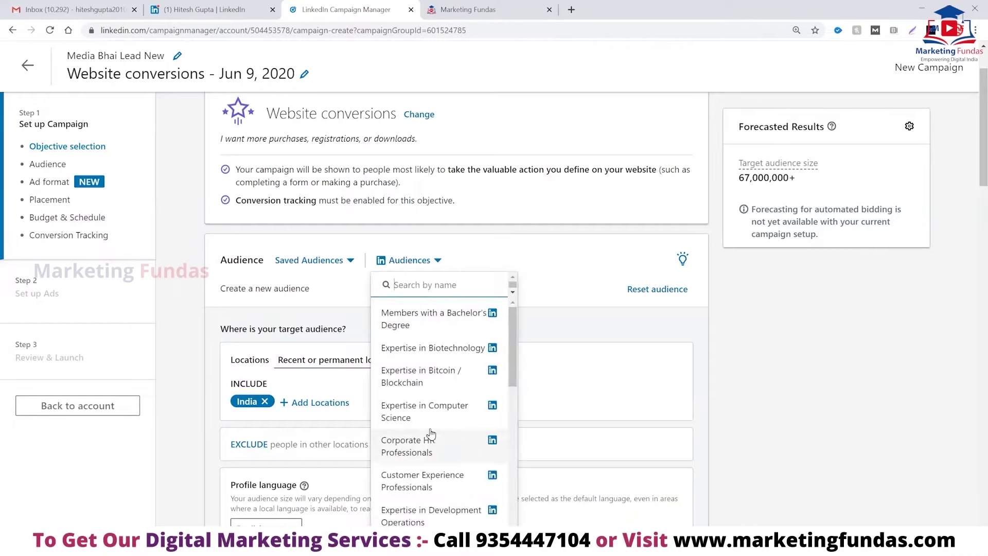
pyautogui.scroll(-10, 432, 434)
pyautogui.scroll(1, 431, 433)
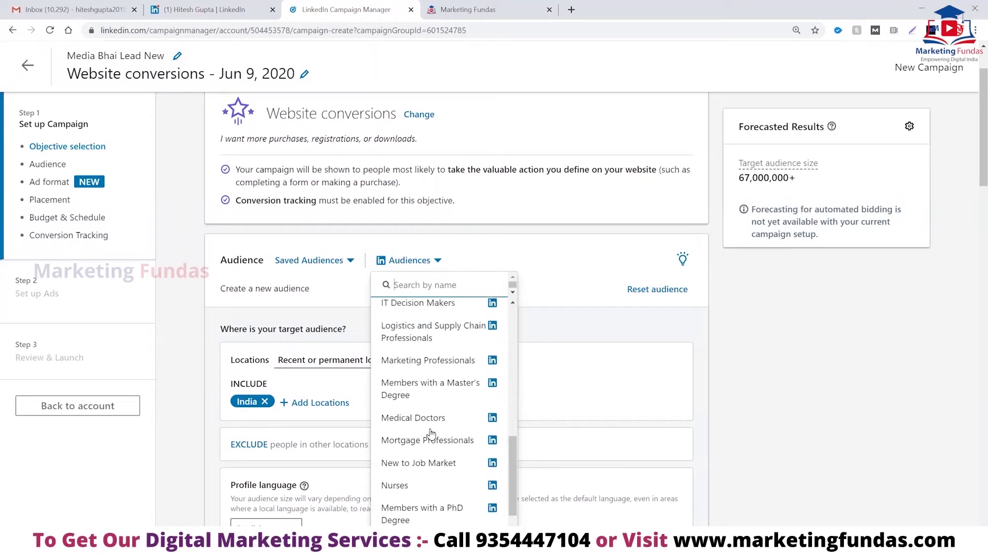
pyautogui.scroll(8, 431, 433)
pyautogui.click(186, 336)
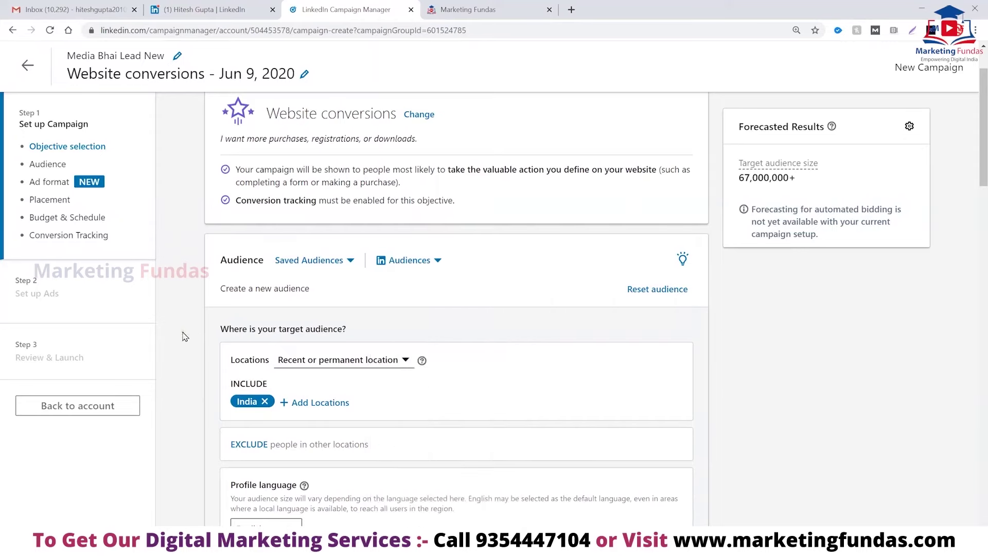
# Keep the location type as Recent or permanent location and replace India with Delhi, India as the included location.
pyautogui.scroll(-3, 192, 399)
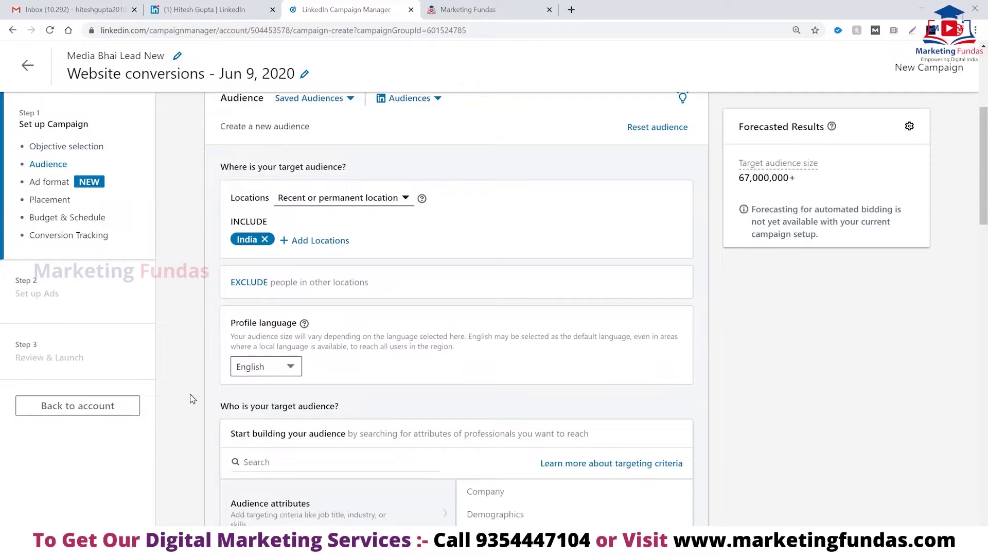
pyautogui.click(405, 199)
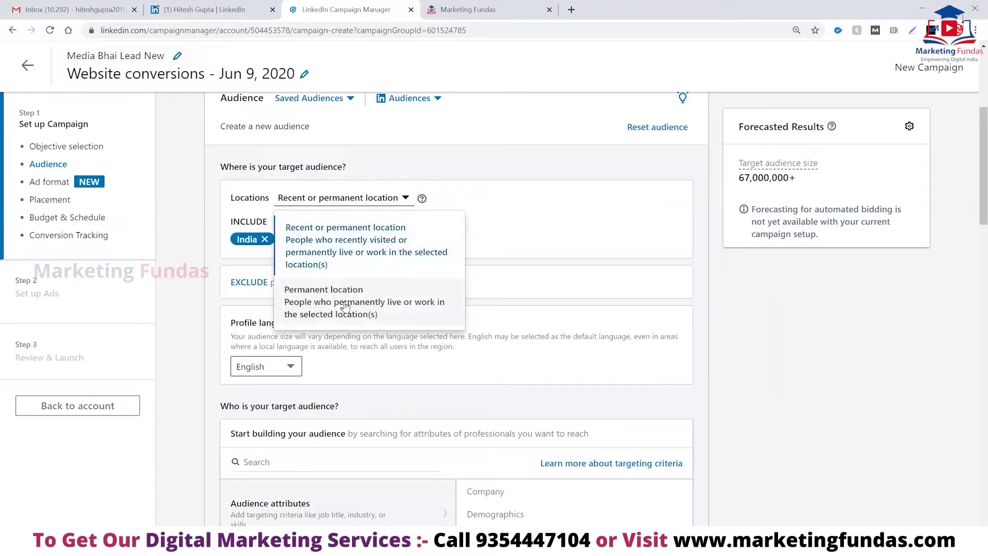
pyautogui.click(372, 243)
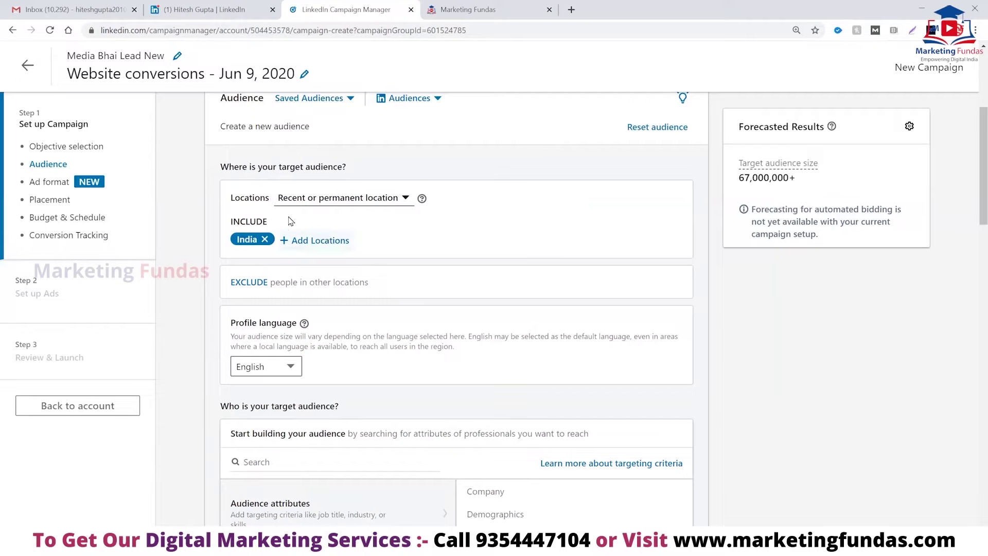
pyautogui.click(265, 240)
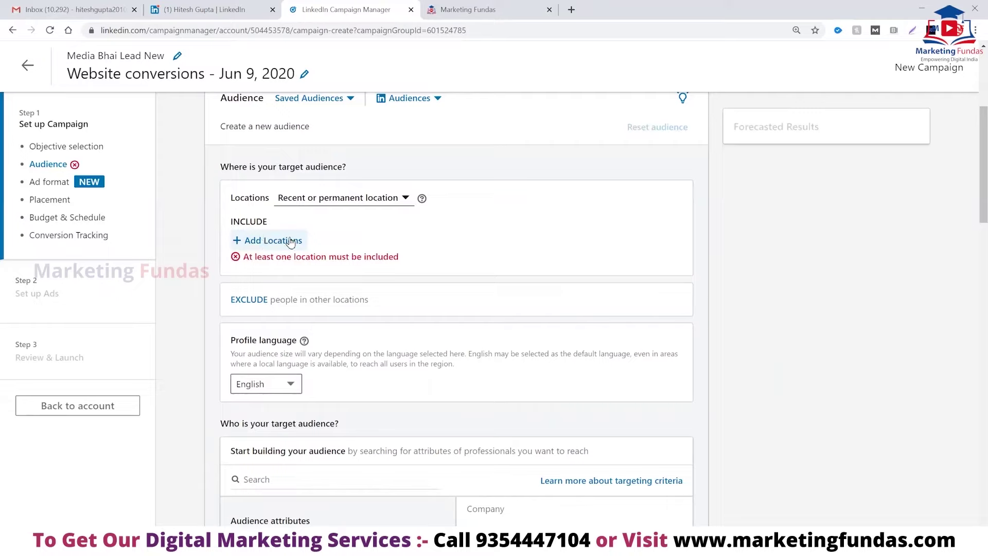
pyautogui.click(288, 238)
pyautogui.write('delhi')
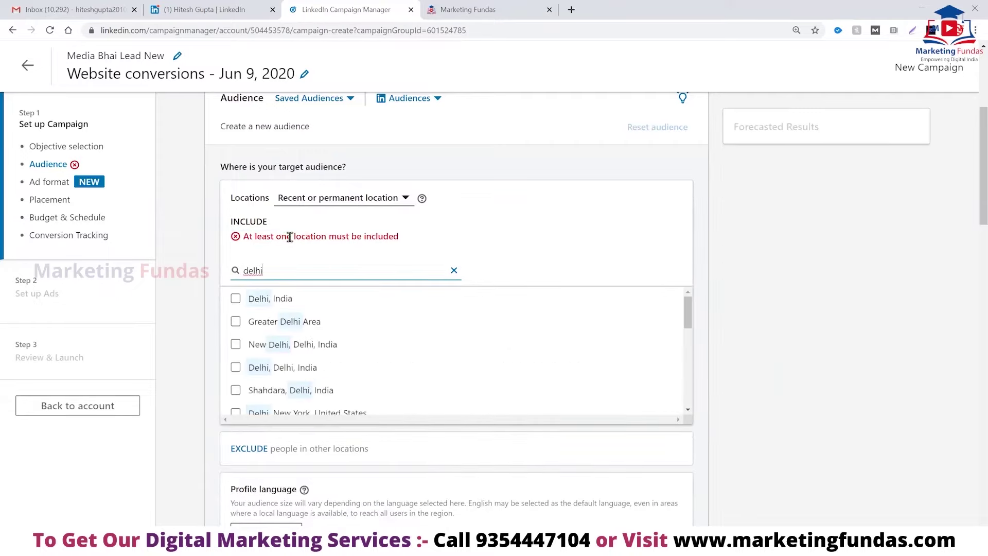
pyautogui.click(259, 299)
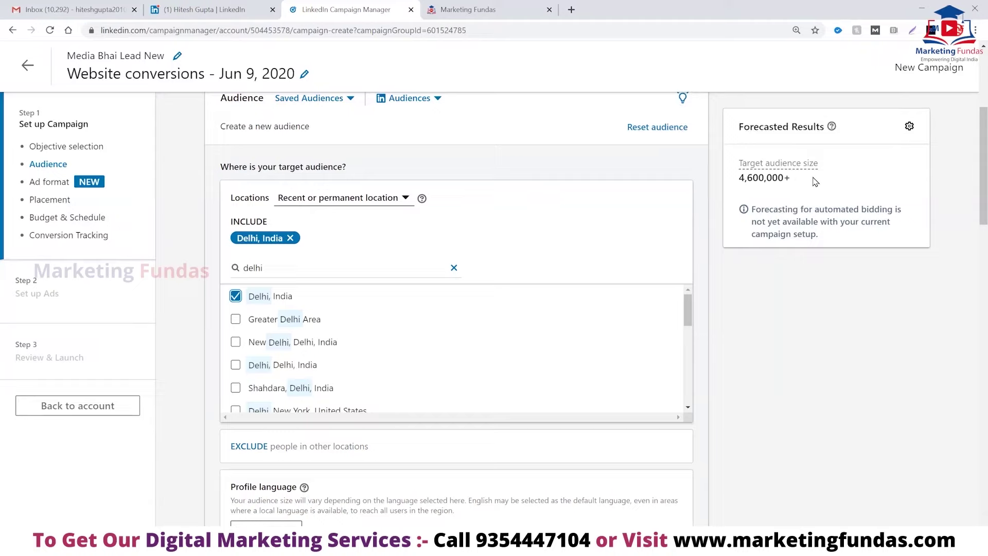
# Check the remaining Delhi locations and the profile language options, keeping English as the profile language.
pyautogui.scroll(-5, 406, 346)
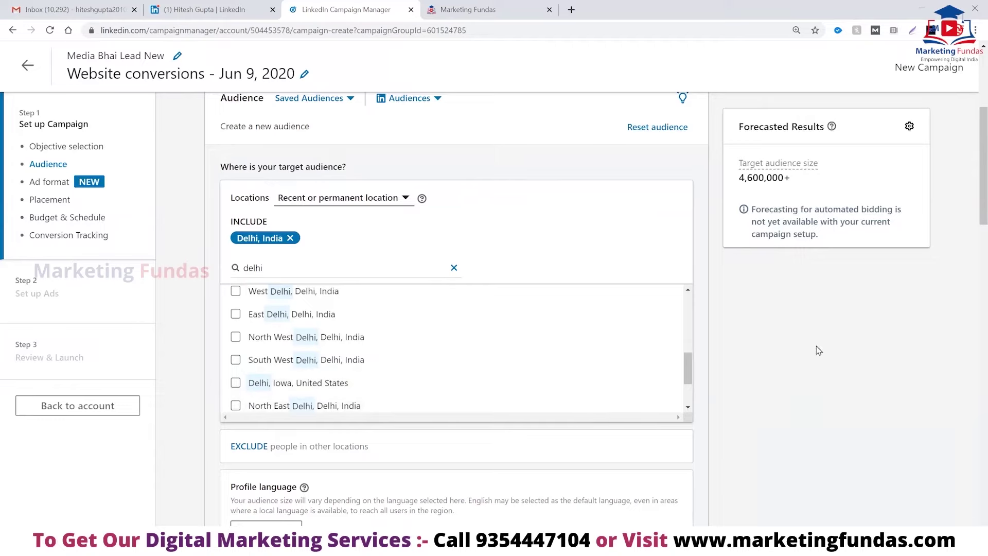
pyautogui.scroll(-4, 781, 343)
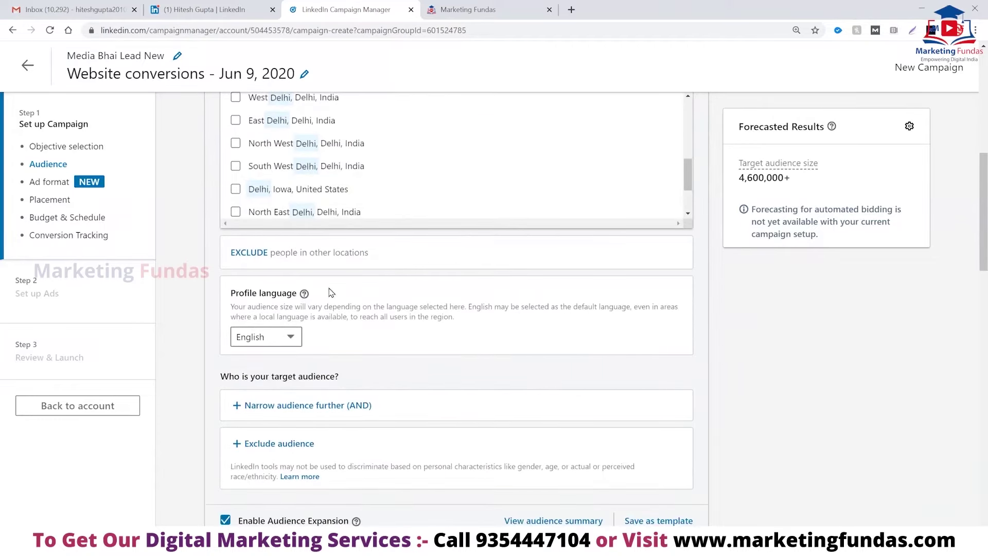
pyautogui.click(293, 342)
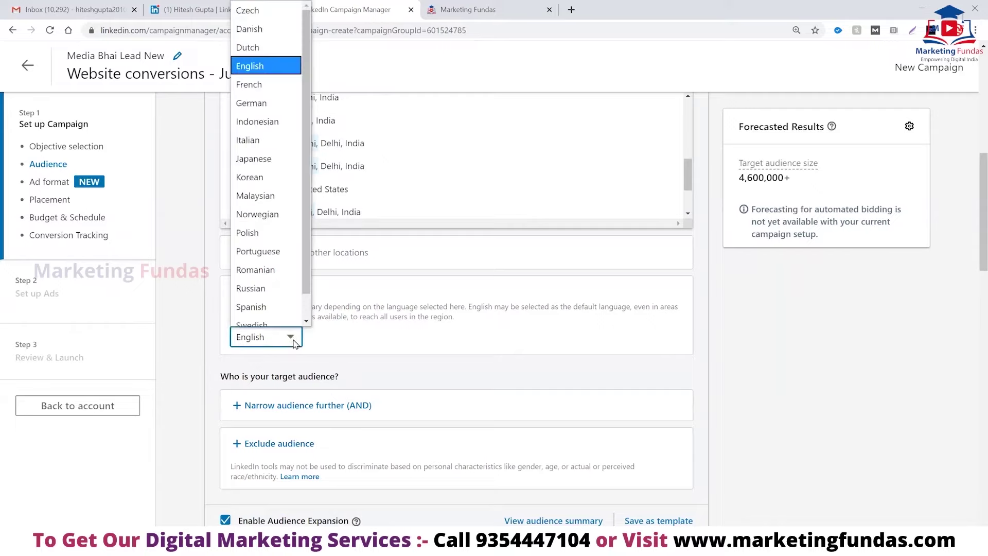
pyautogui.click(350, 333)
pyautogui.scroll(-4, 352, 340)
pyautogui.scroll(3, 350, 339)
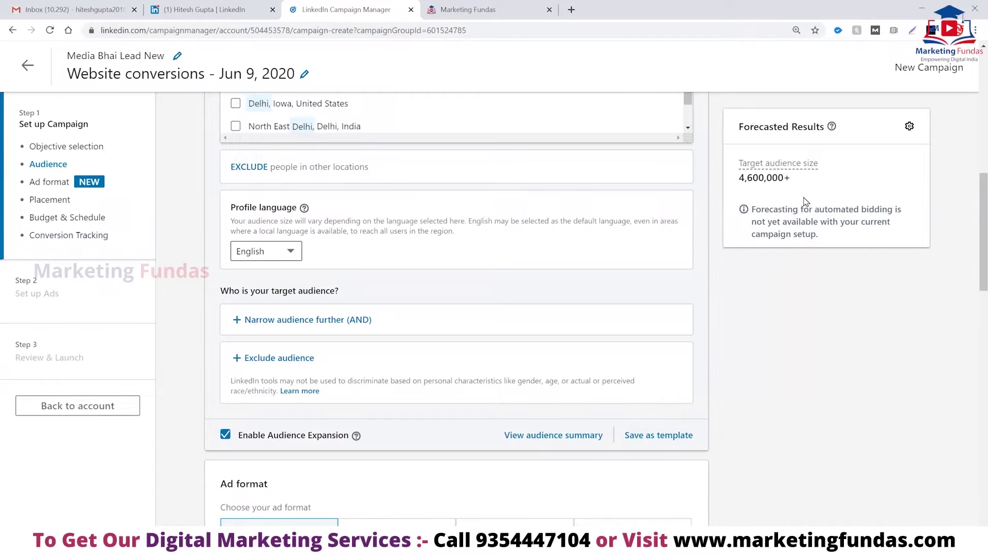
# Start narrowing the target audience and look through the Company attributes, including Company Category and Company Connections, without choosing any.
pyautogui.click(295, 320)
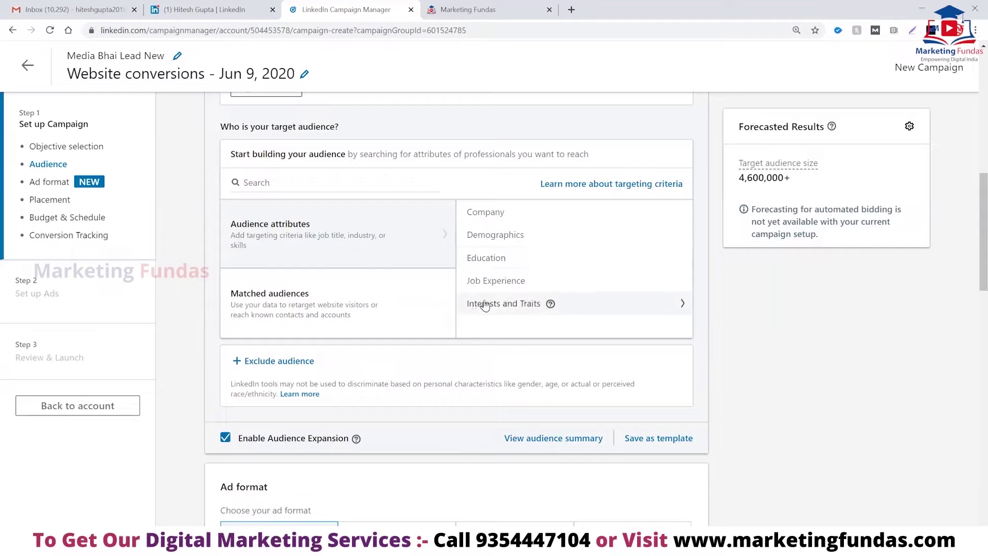
pyautogui.click(492, 219)
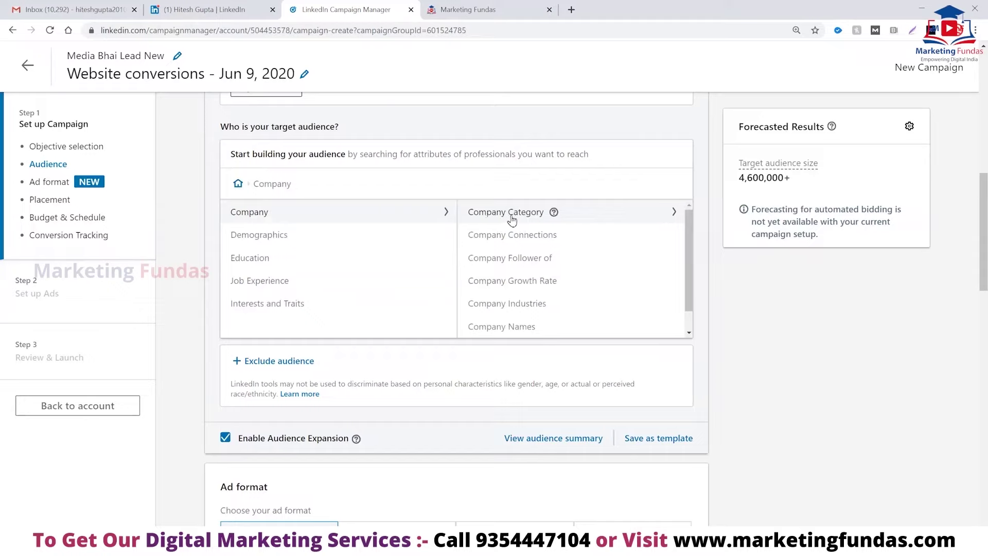
pyautogui.click(508, 220)
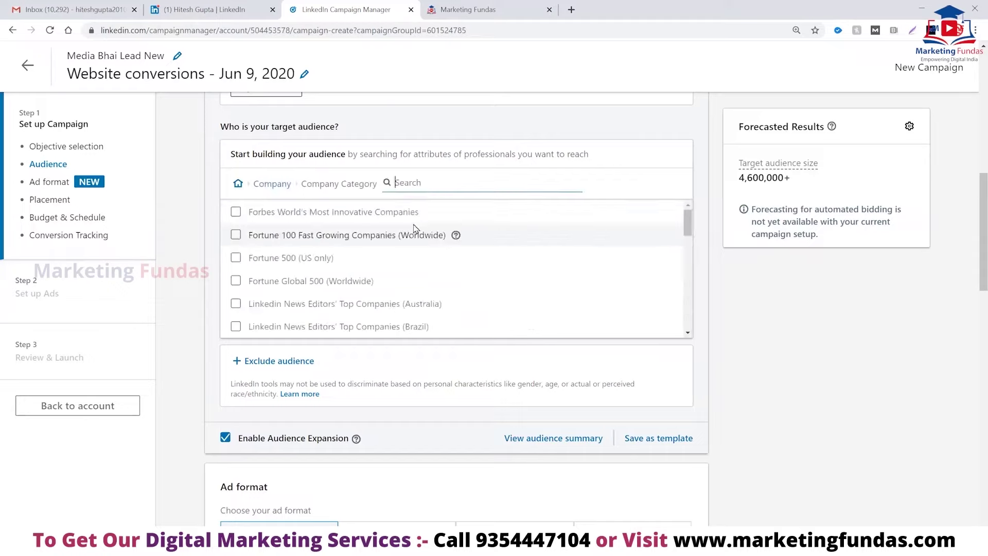
pyautogui.click(271, 184)
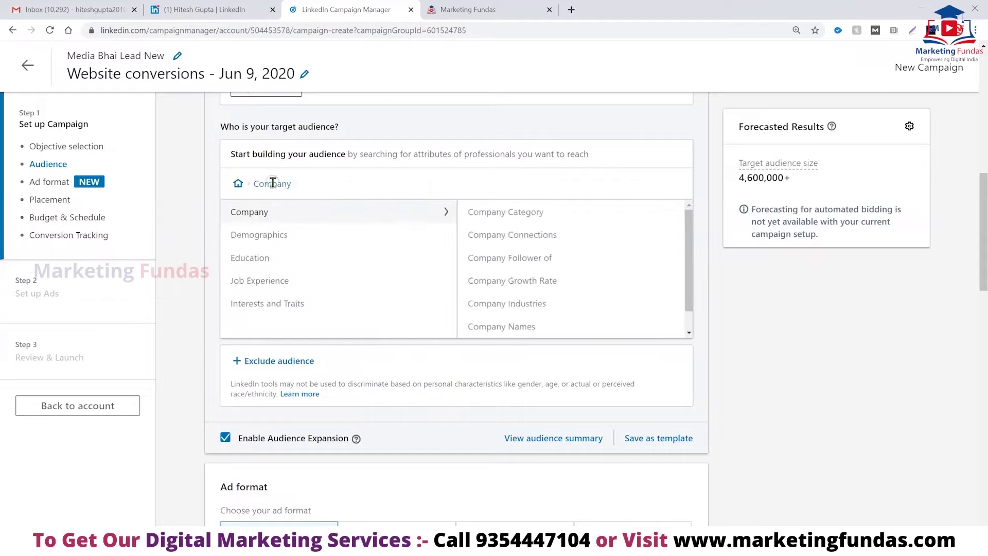
pyautogui.click(511, 236)
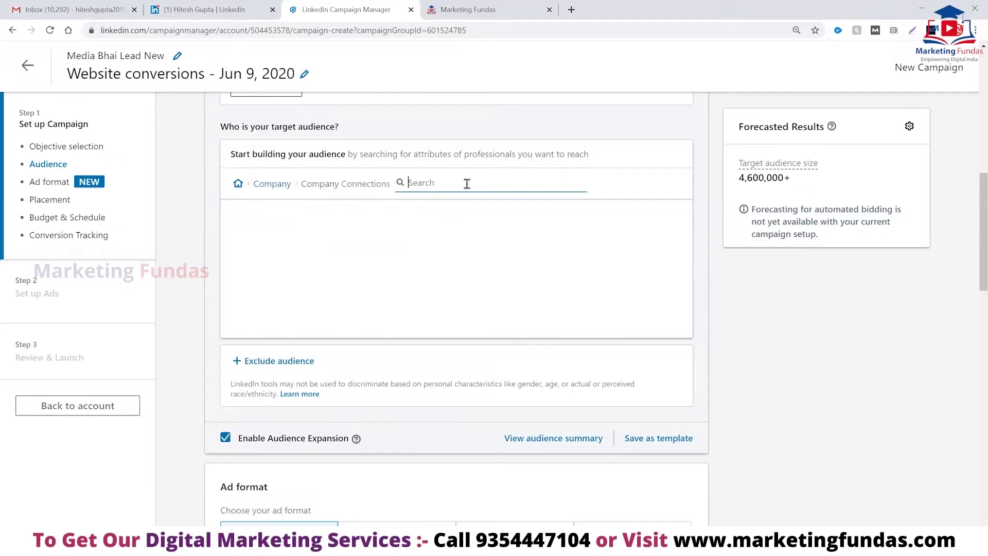
pyautogui.click(281, 185)
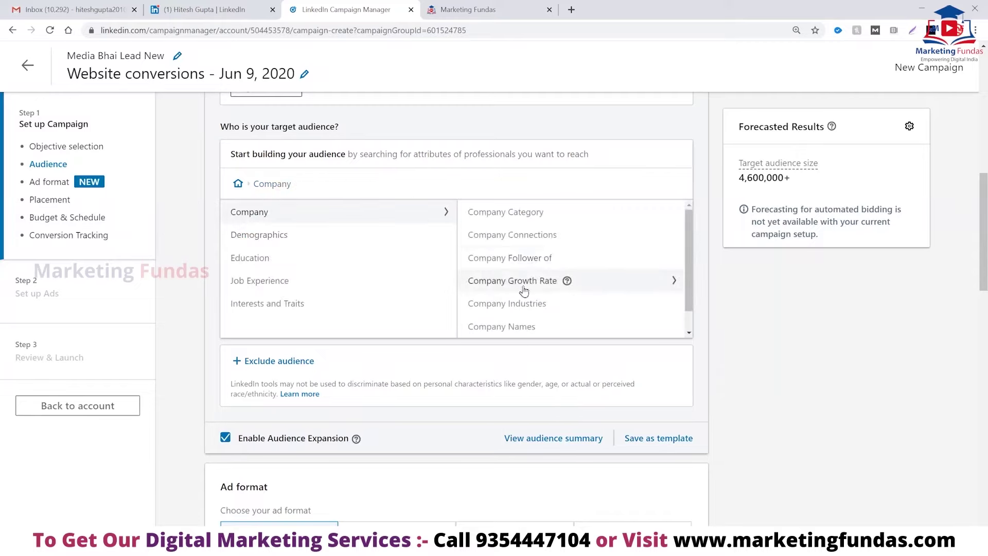
# Include the Marketing & Advertising company industry from the Media & Communications group in the target audience.
pyautogui.click(516, 305)
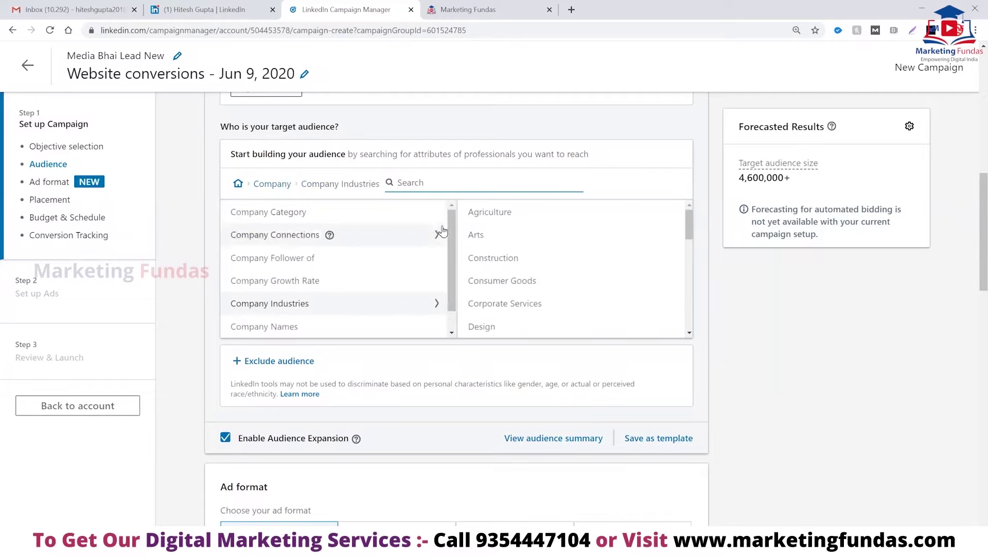
pyautogui.scroll(-1, 481, 283)
pyautogui.scroll(-5, 481, 282)
pyautogui.scroll(4, 481, 283)
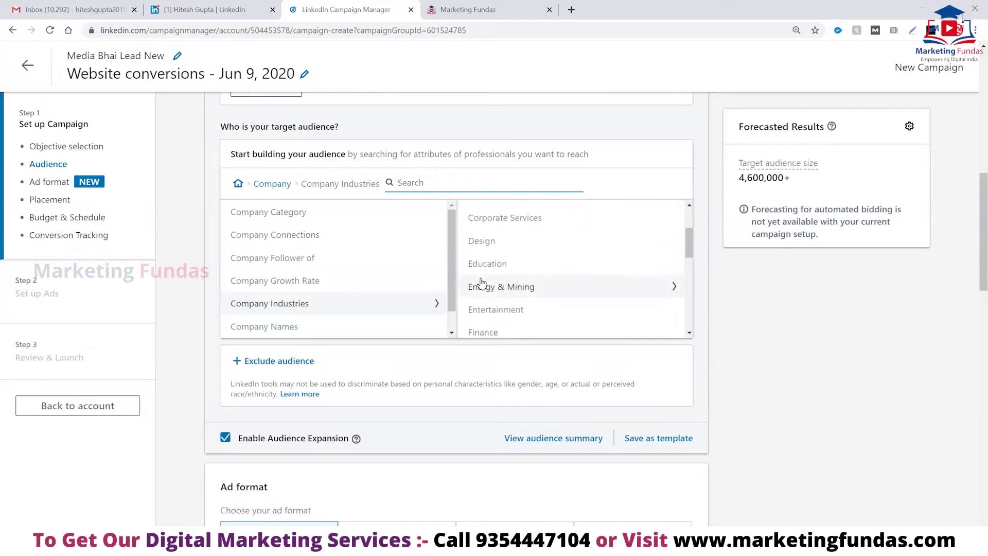
pyautogui.scroll(-4, 481, 283)
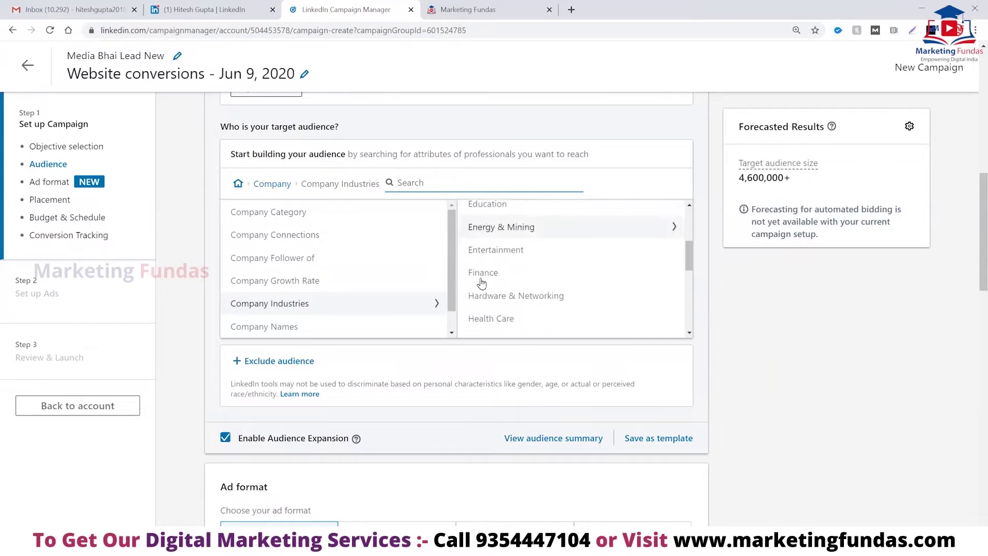
pyautogui.scroll(1, 481, 283)
pyautogui.scroll(-2, 481, 283)
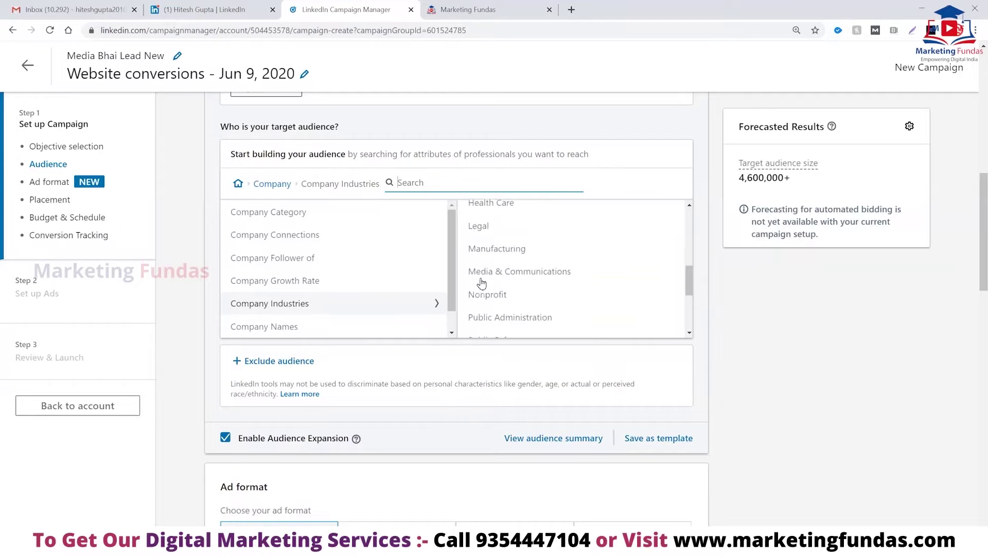
pyautogui.click(524, 250)
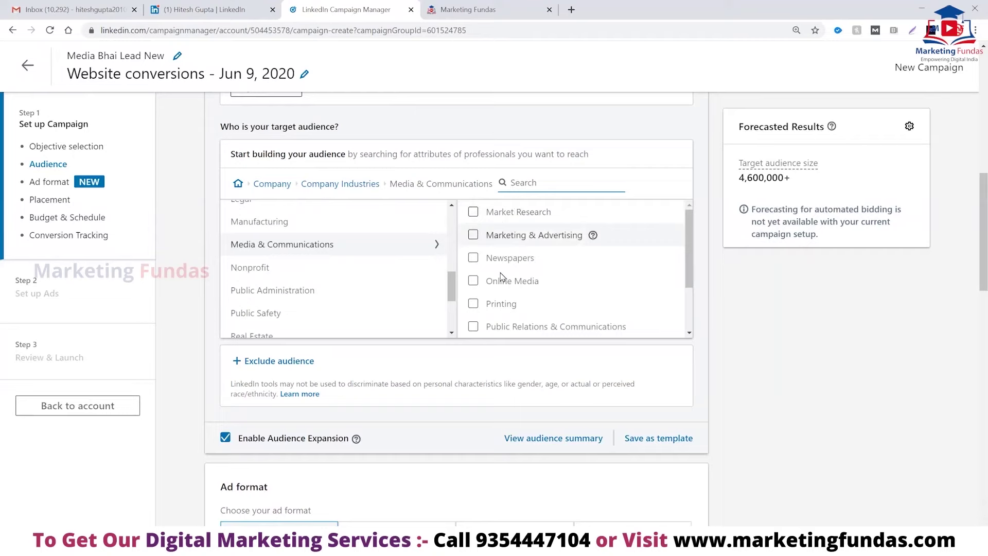
pyautogui.click(473, 237)
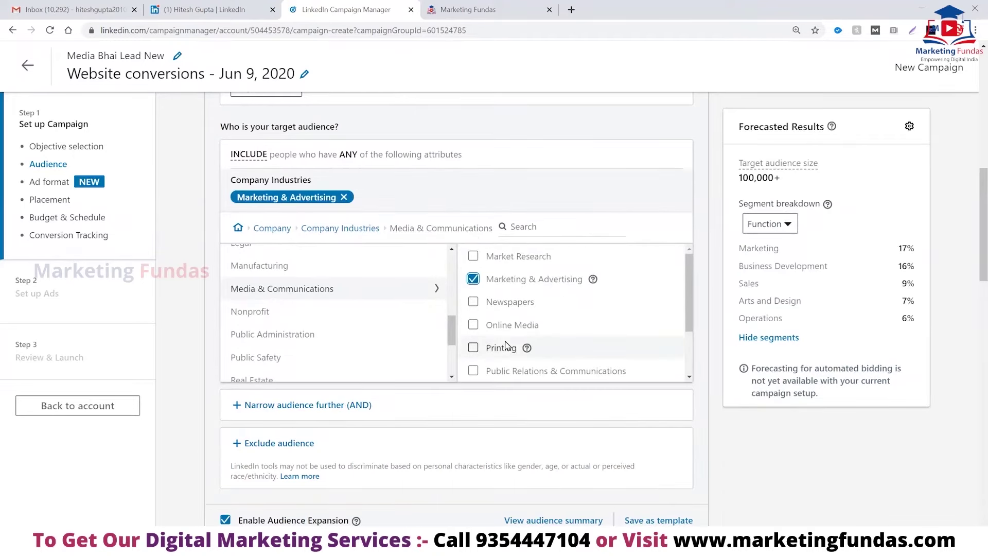
# Add the Information Technology & Services industry from Software & IT Services and break the forecasted segments down by Seniority.
pyautogui.scroll(-2, 505, 344)
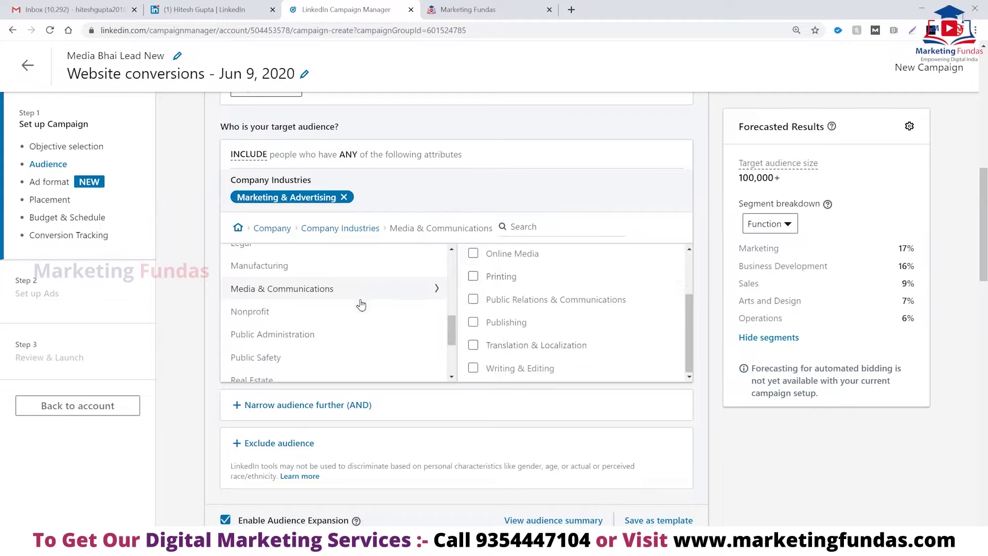
pyautogui.scroll(3, 376, 311)
pyautogui.scroll(-4, 361, 305)
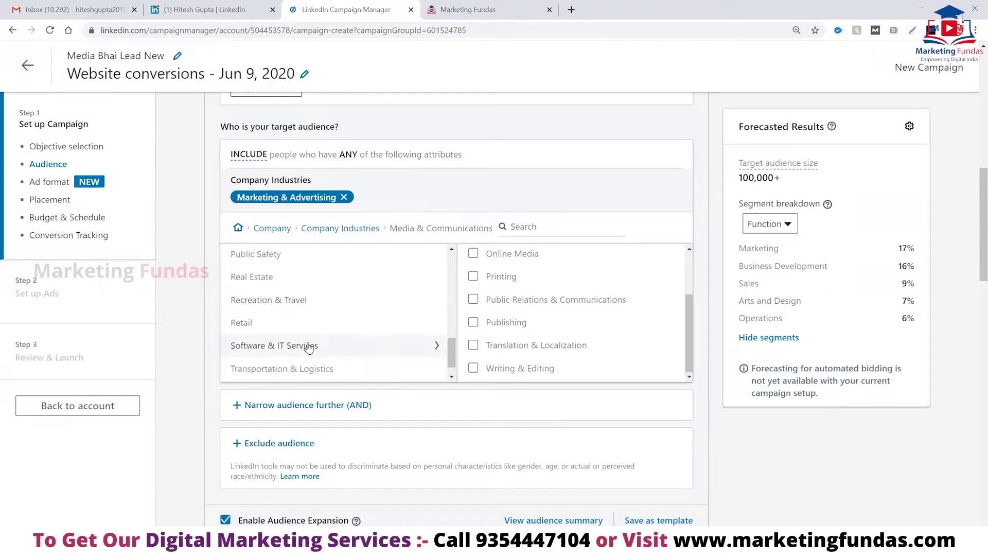
pyautogui.click(309, 346)
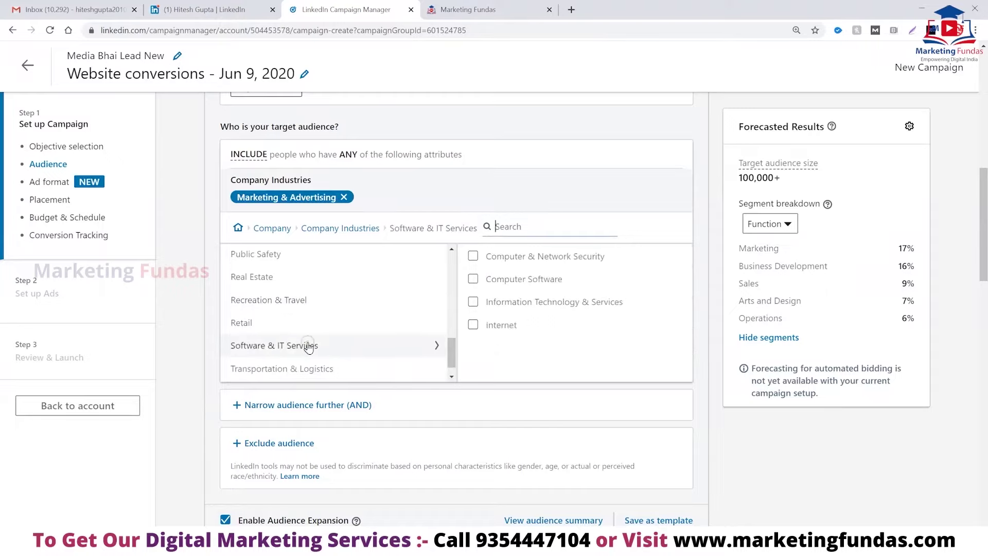
pyautogui.click(472, 302)
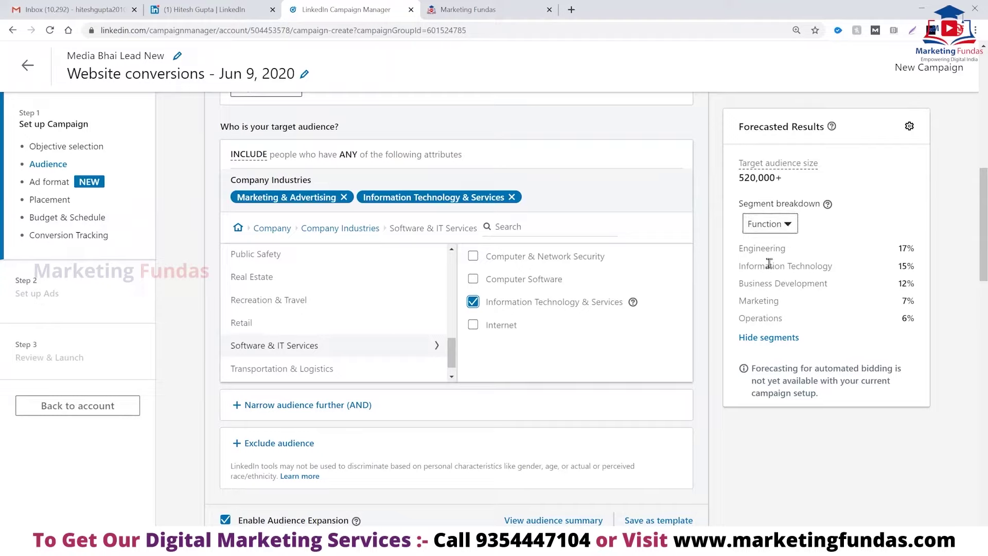
pyautogui.click(791, 225)
pyautogui.click(772, 283)
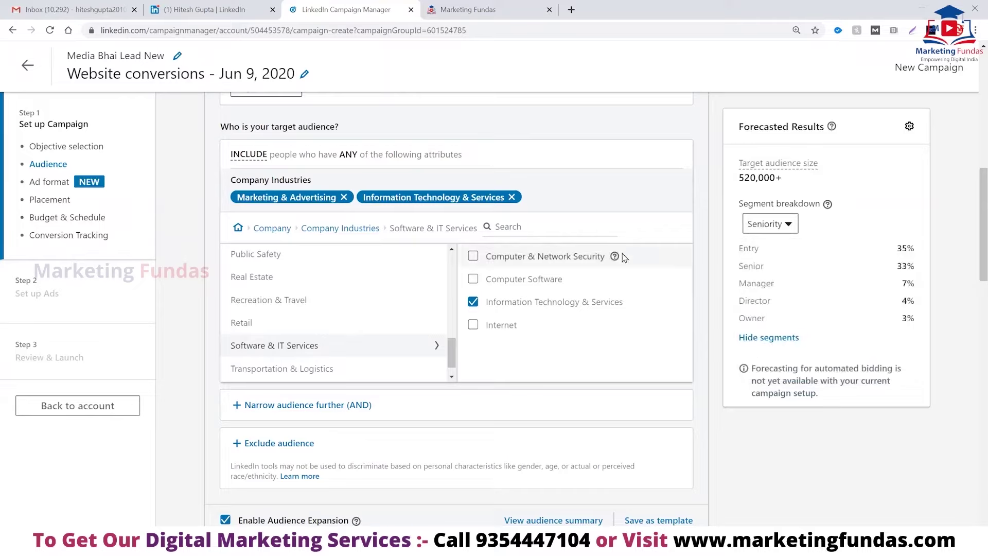
# Look over the Demographics and Education targeting attributes without choosing any.
pyautogui.click(269, 228)
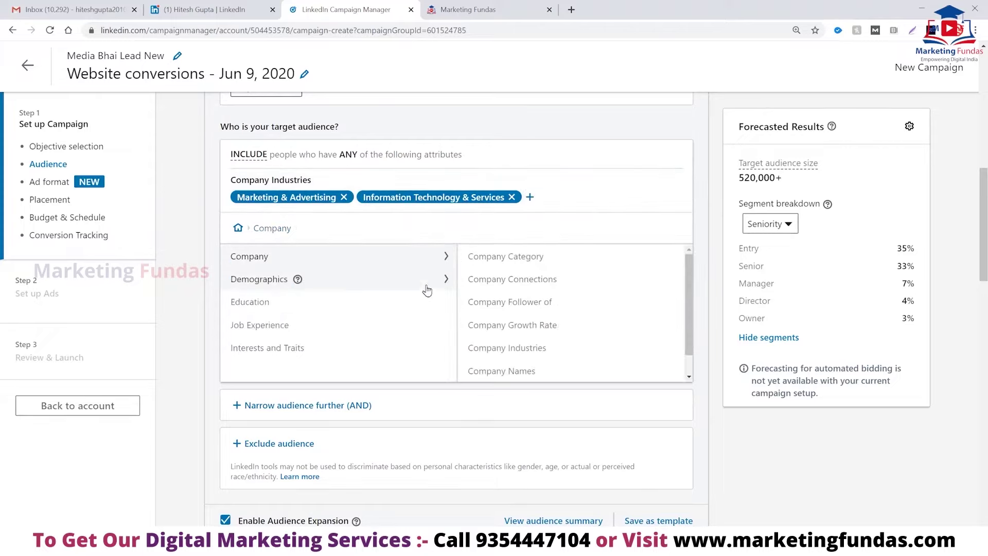
pyautogui.click(273, 280)
pyautogui.moveTo(530, 257)
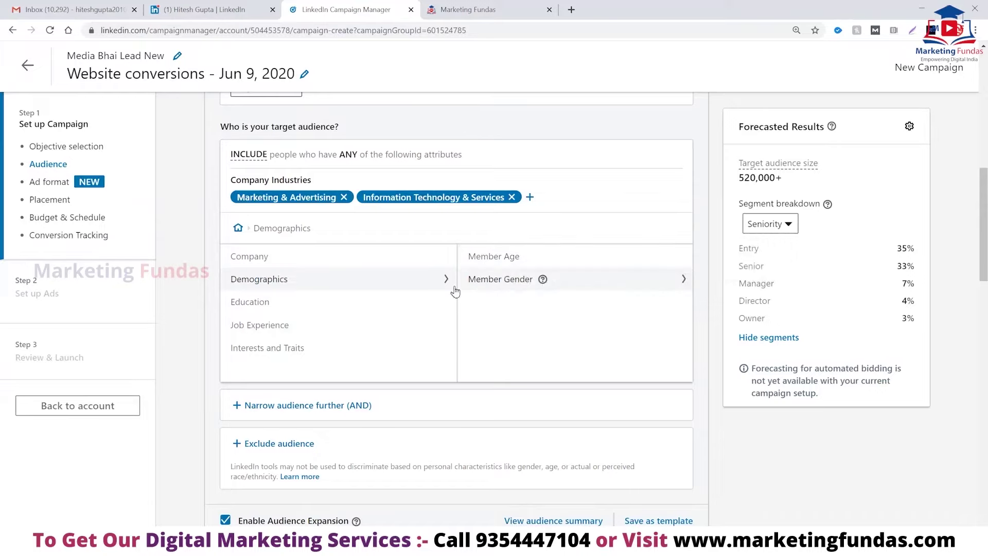
pyautogui.click(252, 305)
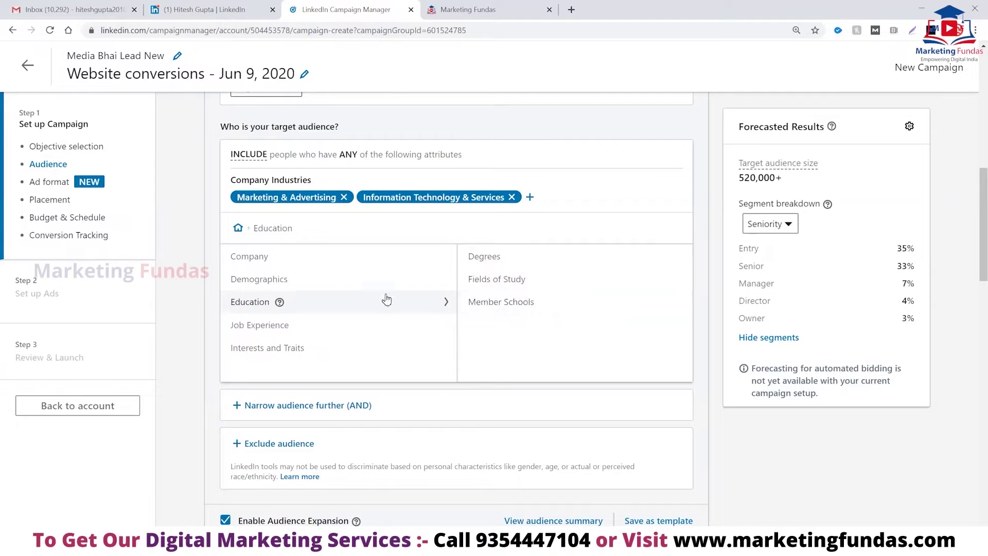
# Search job titles for "marketing" and include Marketing Specialist, Sales And Marketing Specialist, Marketing Director and Marketing Manager, then clear the search.
pyautogui.click(263, 326)
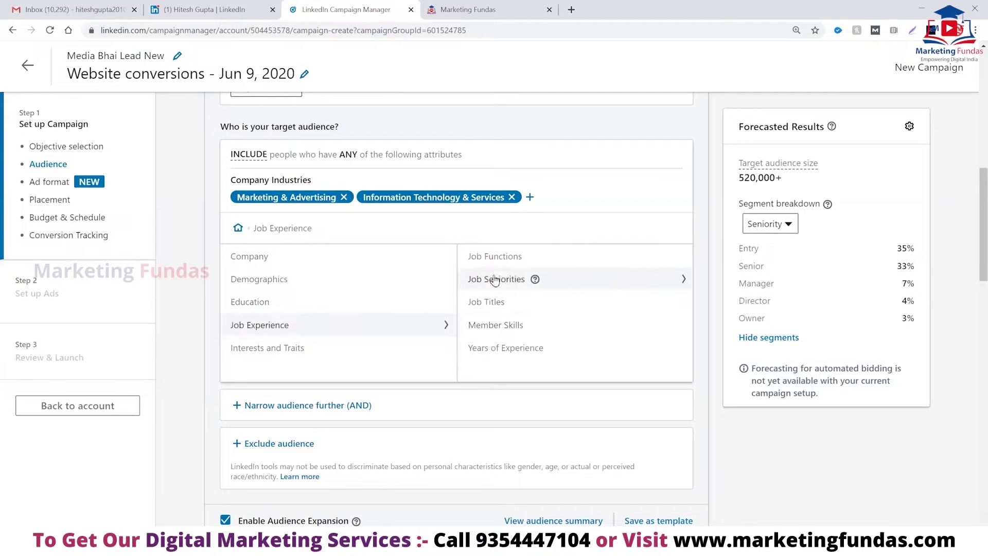
pyautogui.click(493, 307)
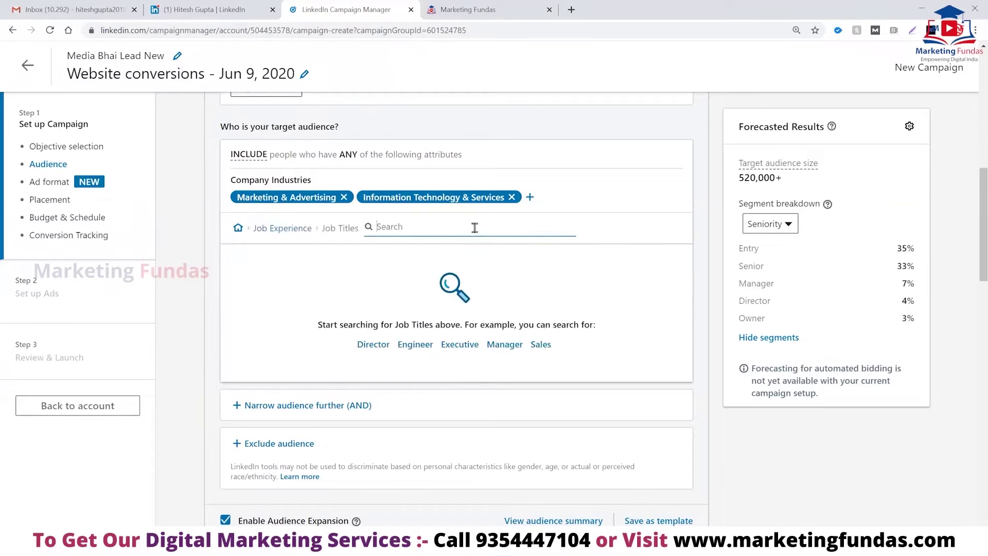
pyautogui.write('marketing')
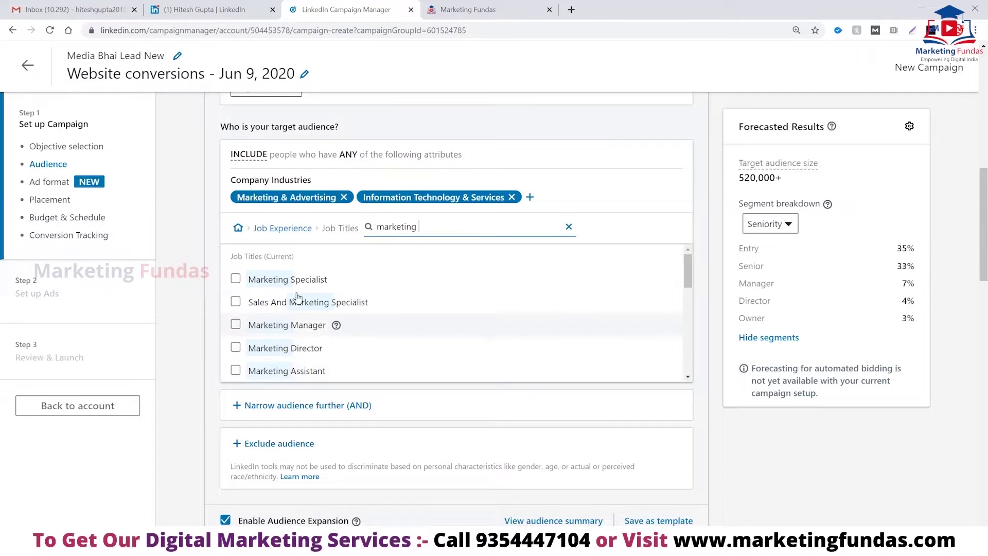
pyautogui.click(235, 279)
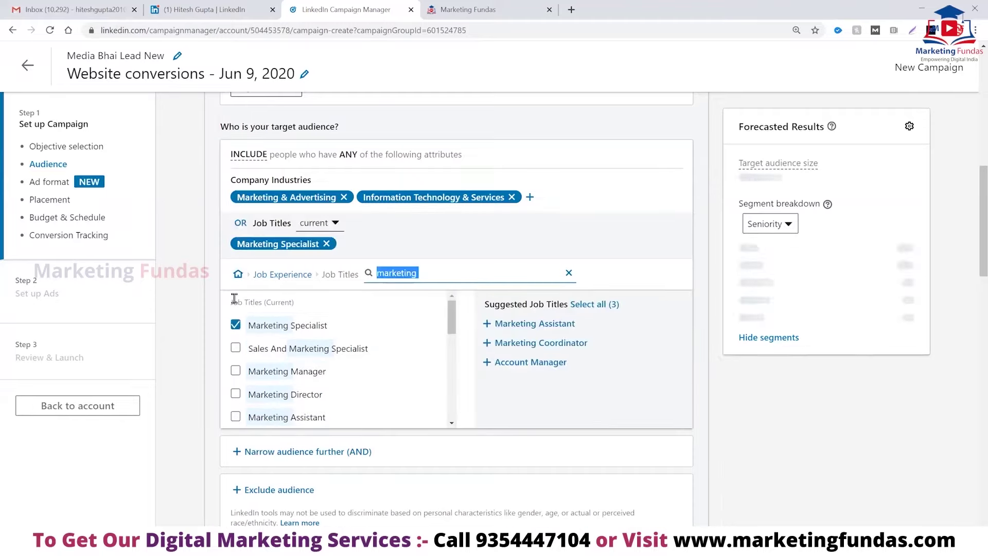
pyautogui.click(236, 348)
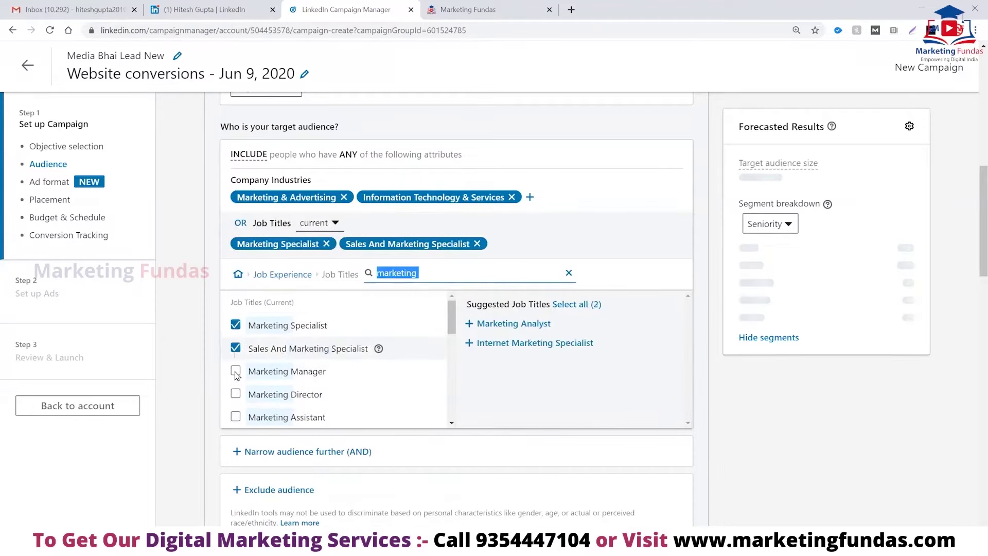
pyautogui.click(236, 393)
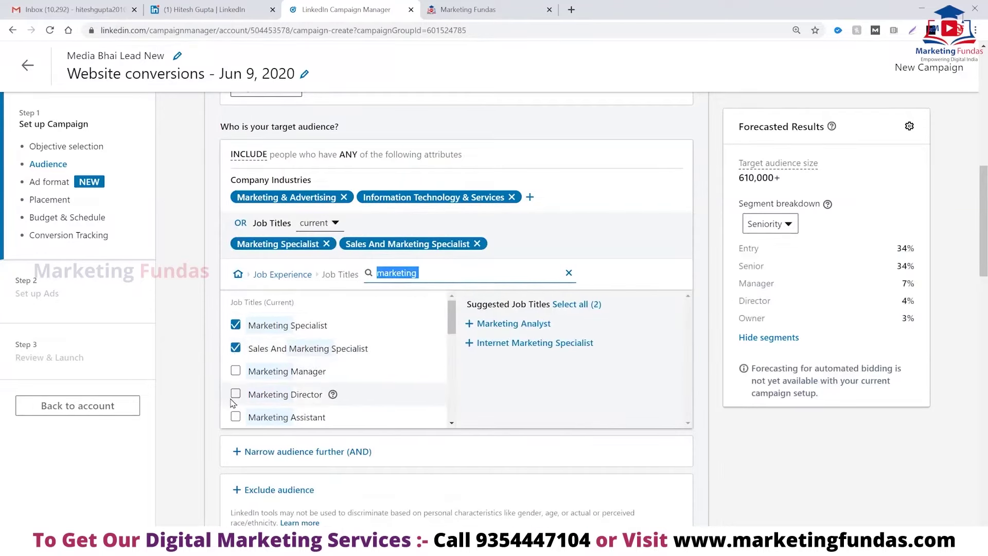
pyautogui.click(236, 372)
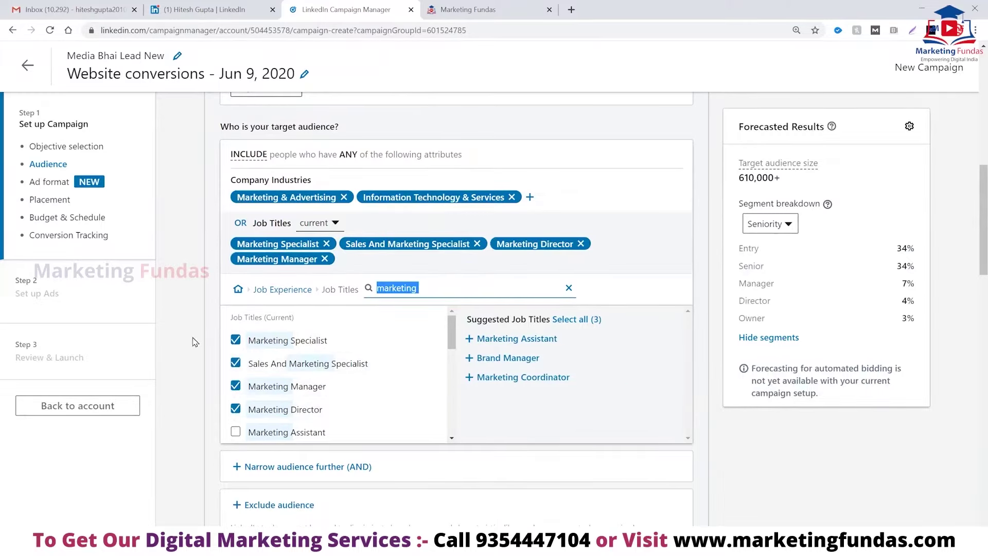
pyautogui.scroll(-3, 194, 342)
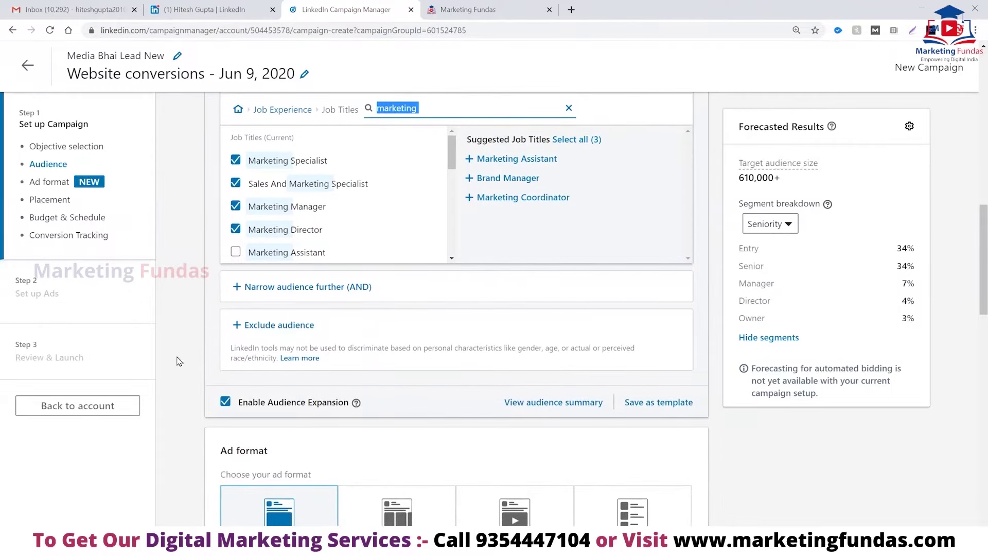
pyautogui.scroll(-2, 192, 383)
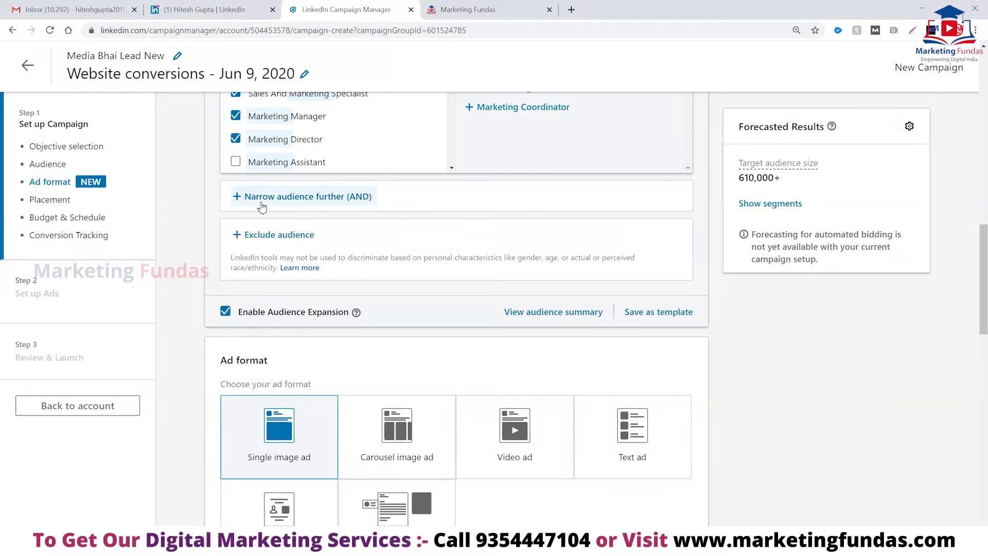
pyautogui.scroll(6, 195, 199)
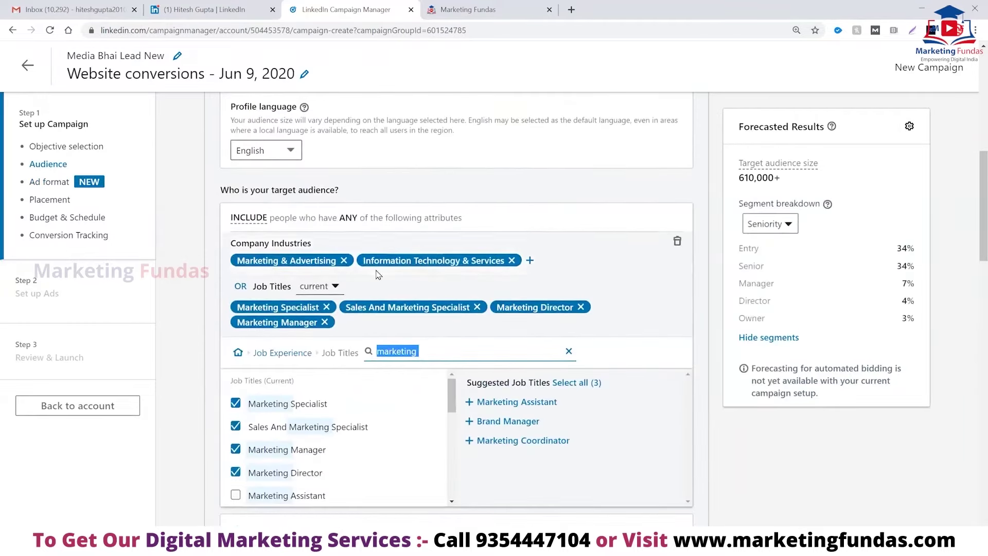
pyautogui.click(568, 353)
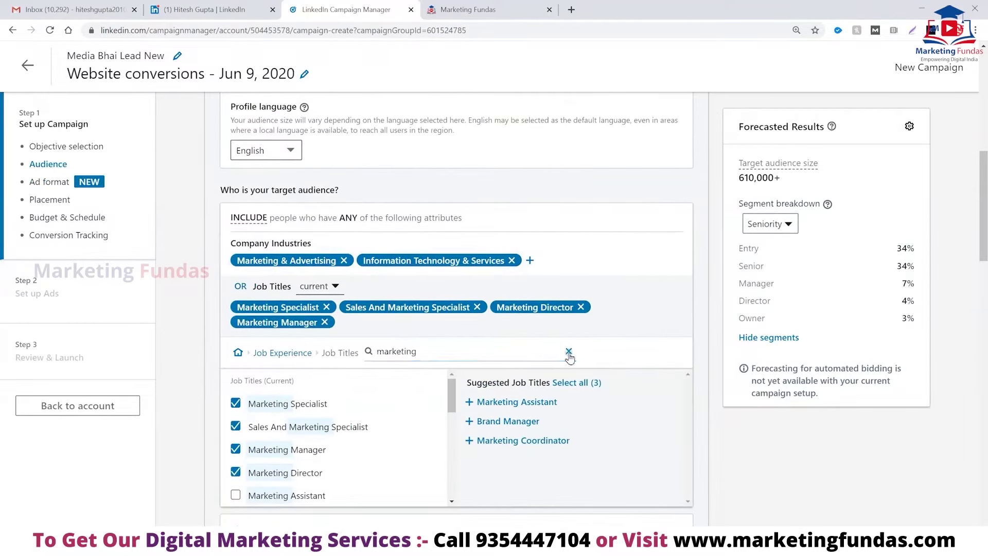
# Keep Audience Expansion enabled and review the audience summary with its locations, company industries and job titles.
pyautogui.scroll(-8, 222, 378)
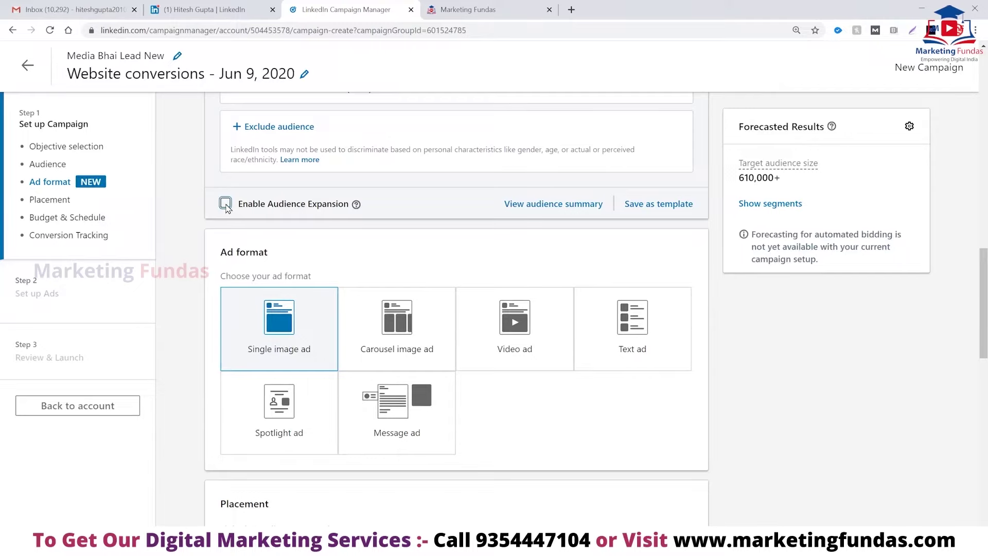
pyautogui.click(225, 203)
pyautogui.click(553, 206)
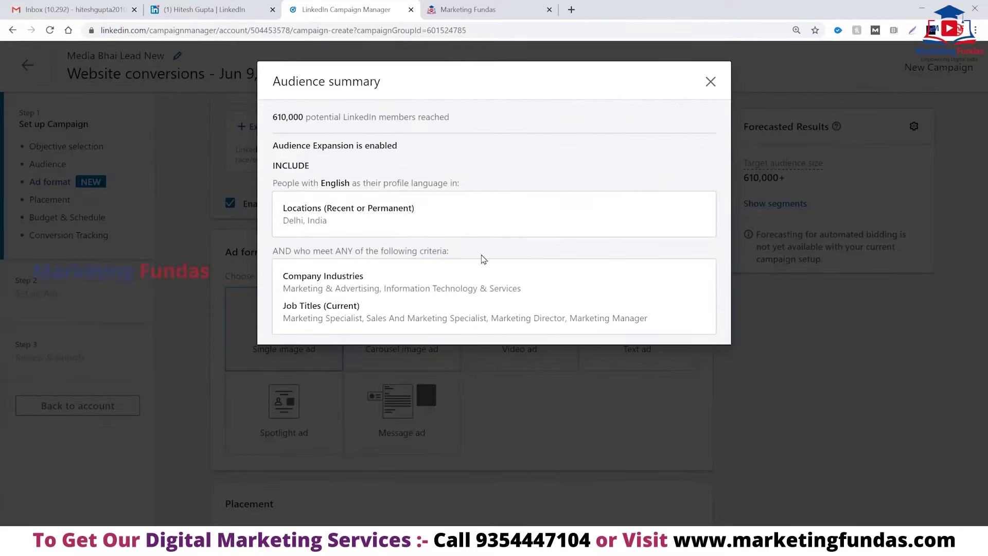
pyautogui.click(710, 82)
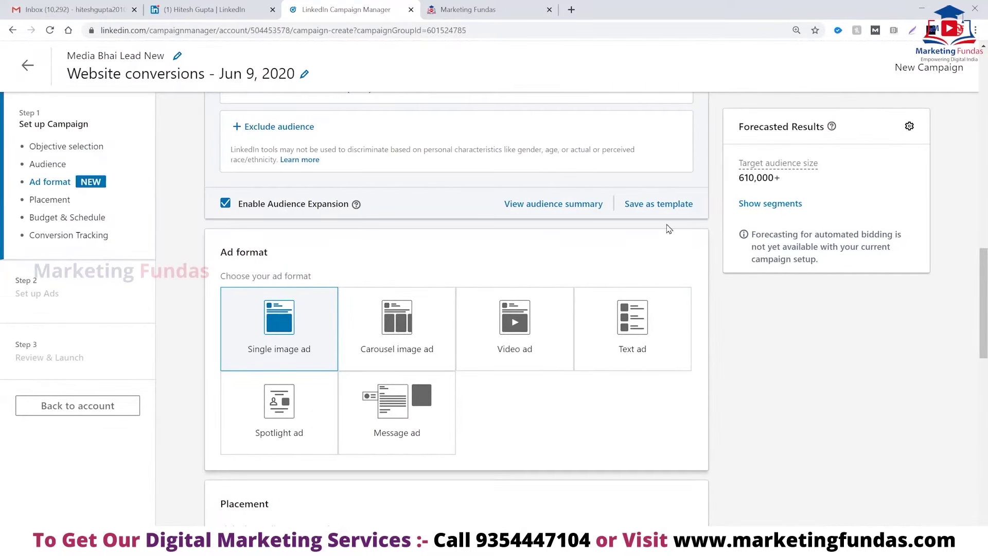
# Save the current targeting as a new audience template named "website conversion ads".
pyautogui.click(652, 208)
pyautogui.click(662, 274)
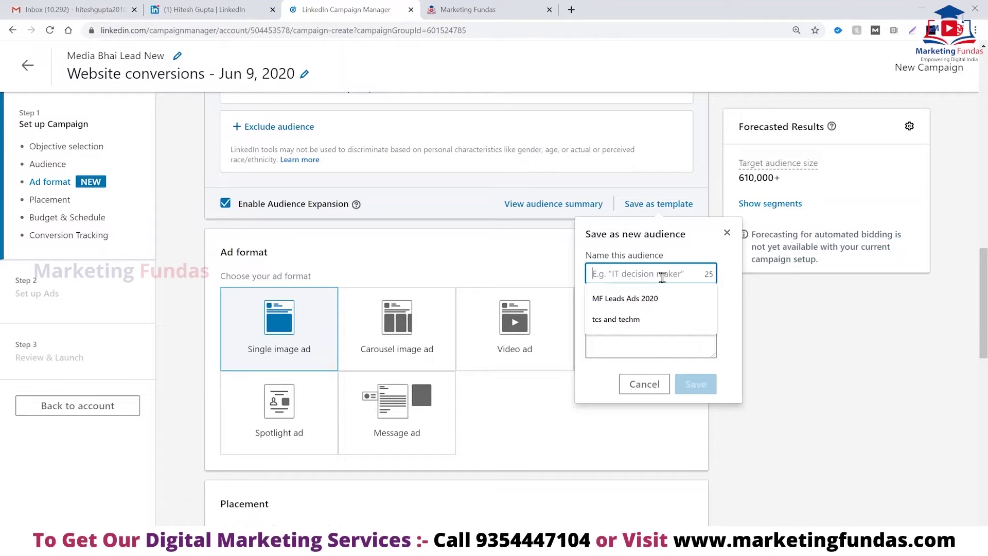
pyautogui.write('website conversion ads')
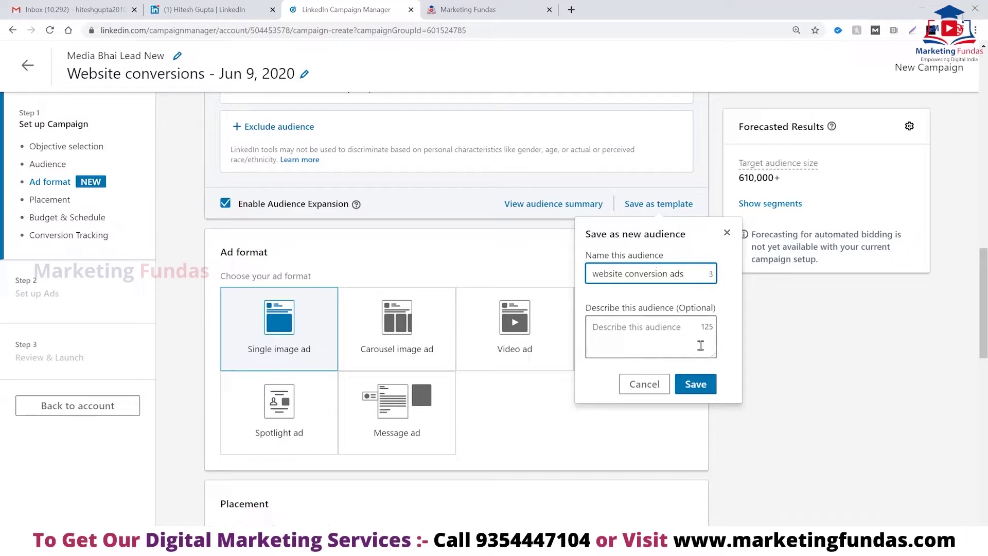
pyautogui.click(696, 383)
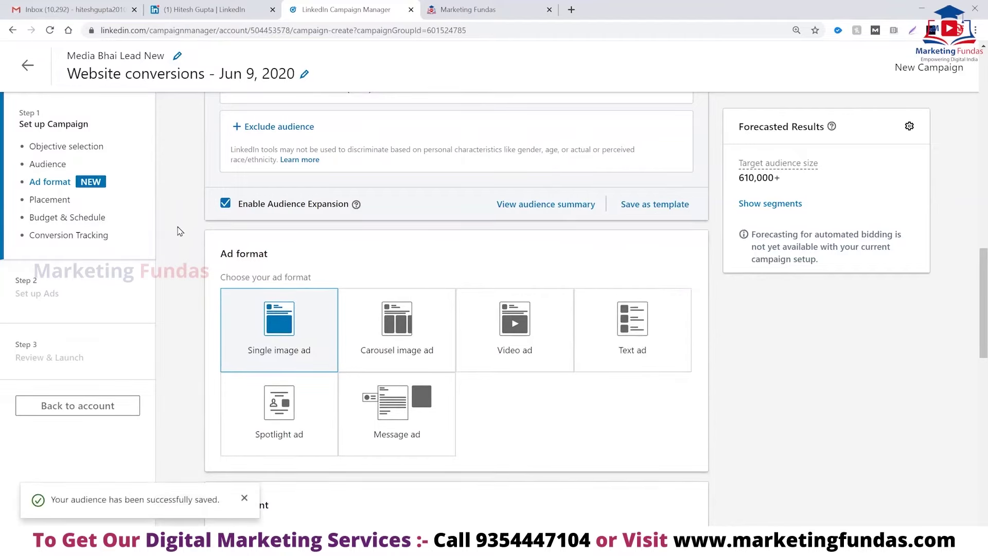
# Check the list of saved audiences for the website conversion ads template without choosing another audience.
pyautogui.scroll(12, 180, 231)
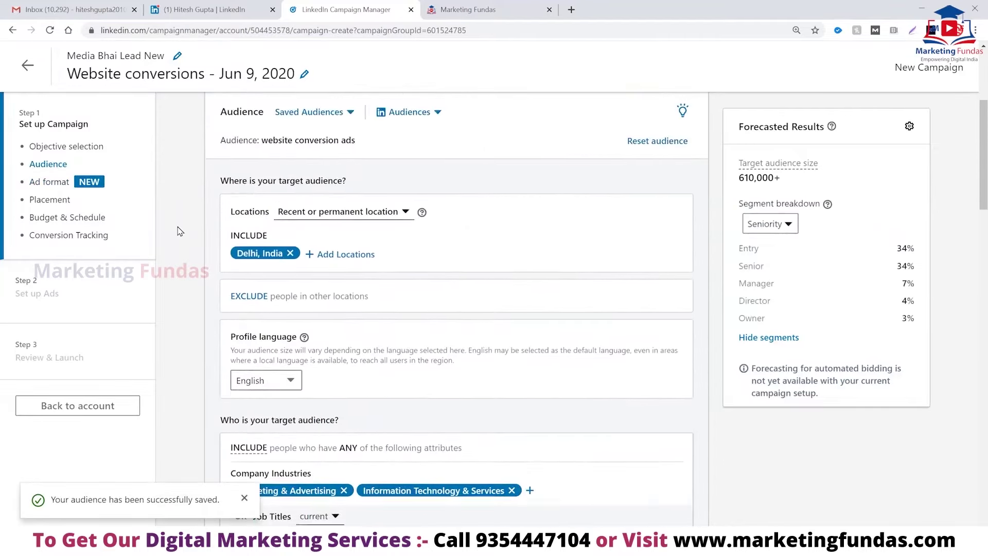
pyautogui.scroll(5, 350, 232)
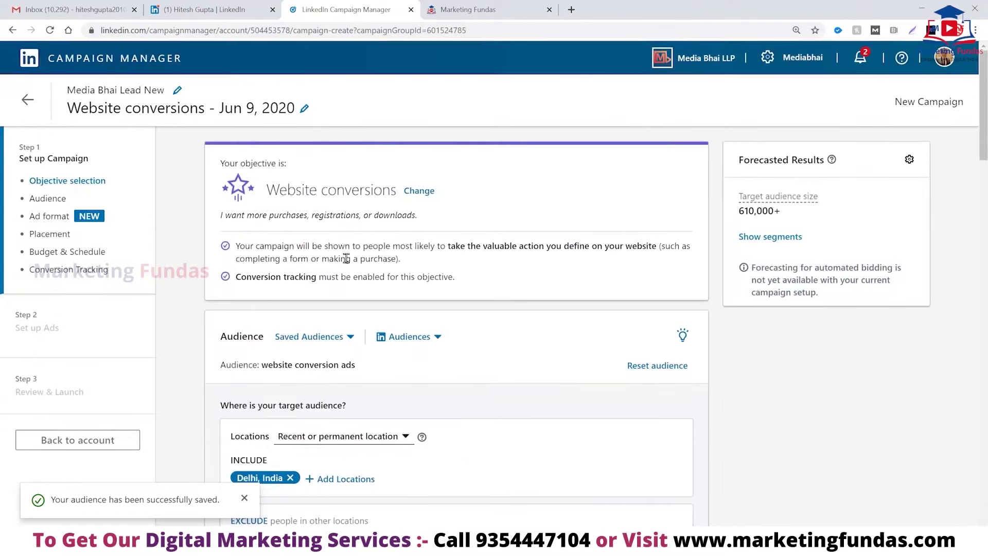
pyautogui.click(351, 339)
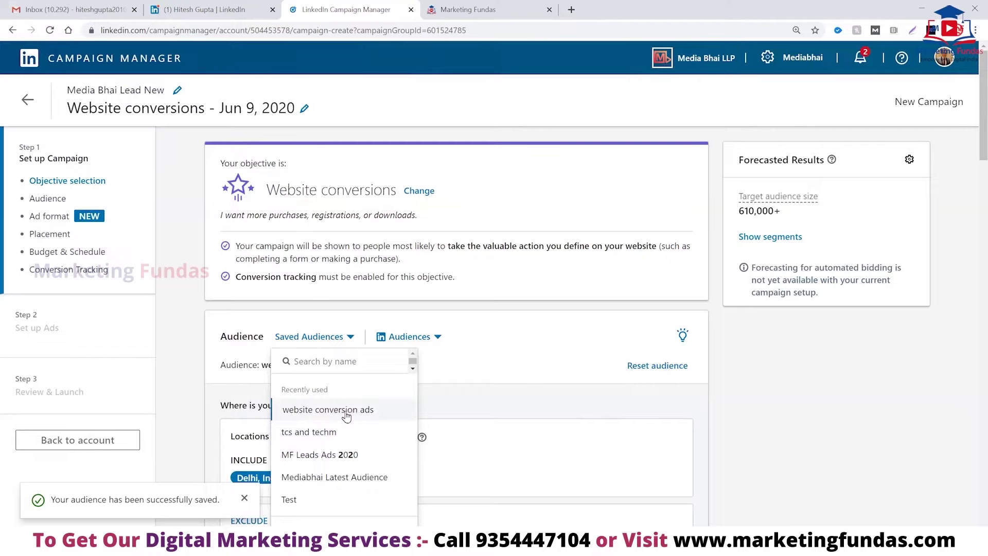
pyautogui.click(182, 391)
# Choose Message ad as the campaign's ad format.
pyautogui.scroll(-8, 183, 391)
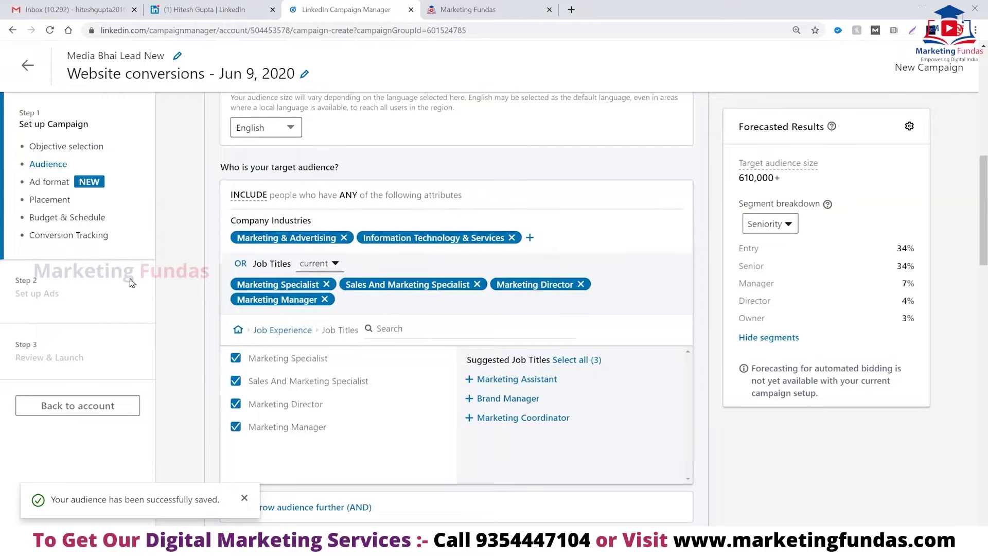
pyautogui.scroll(-7, 184, 293)
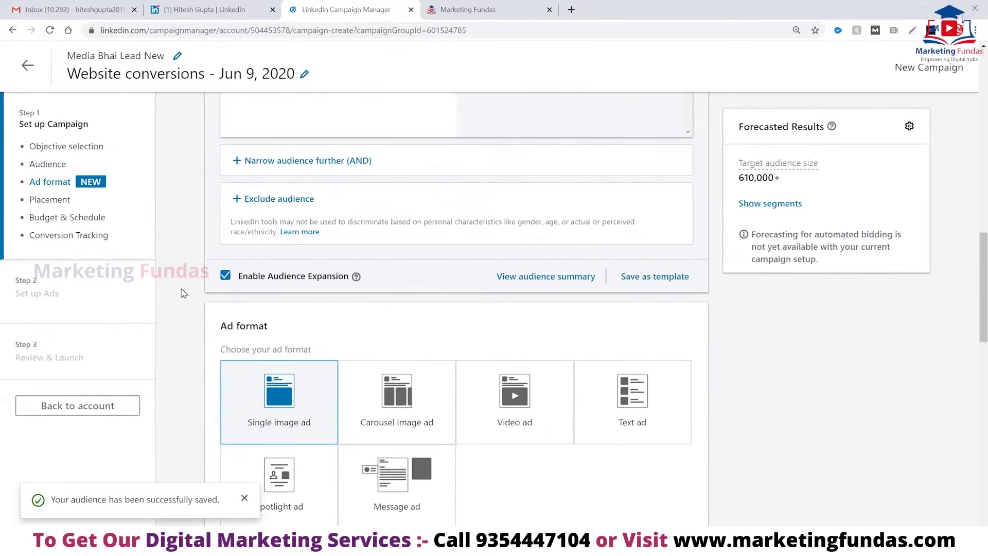
pyautogui.scroll(-2, 184, 294)
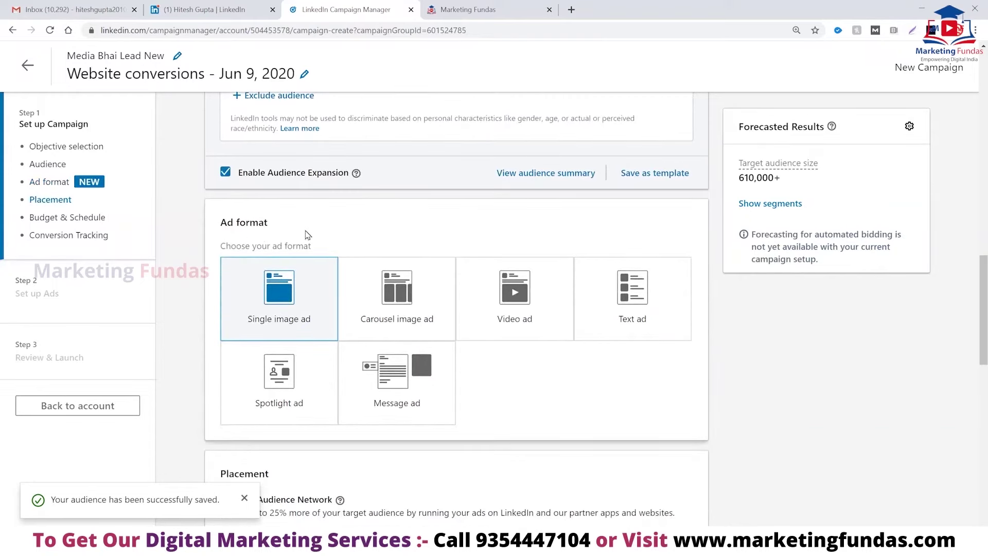
pyautogui.moveTo(417, 398)
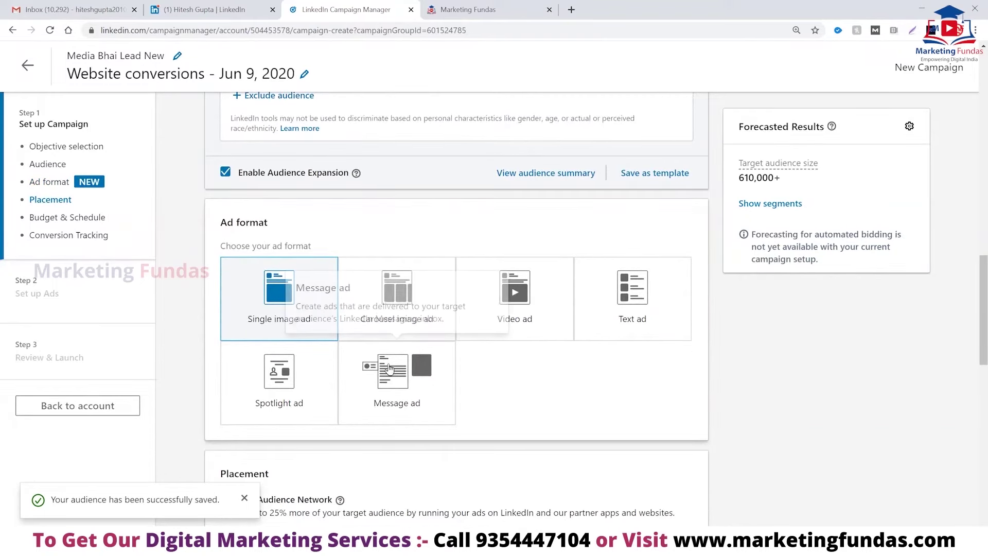
pyautogui.click(418, 399)
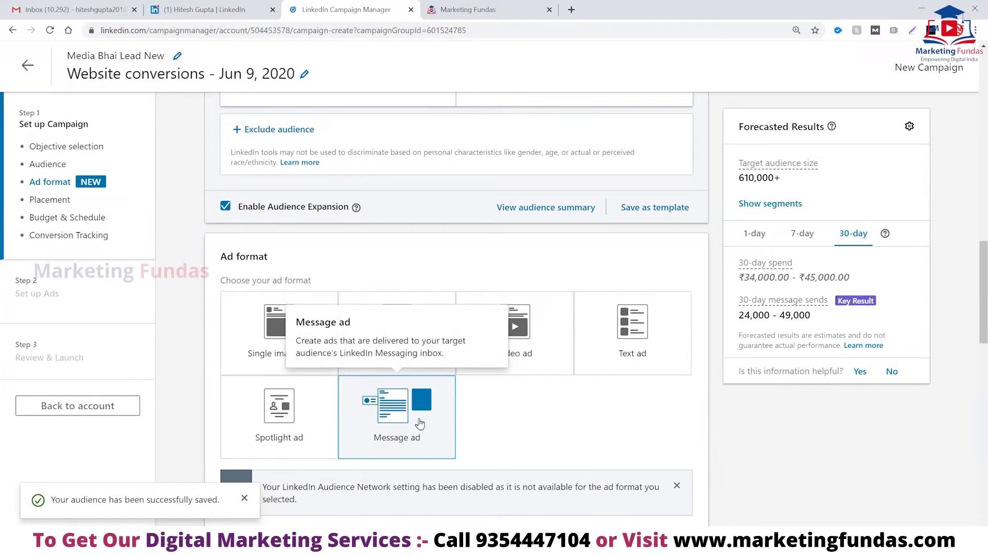
# Look over the Placement section and keep the budget option on Set a daily budget.
pyautogui.scroll(-3, 504, 433)
pyautogui.scroll(-5, 505, 433)
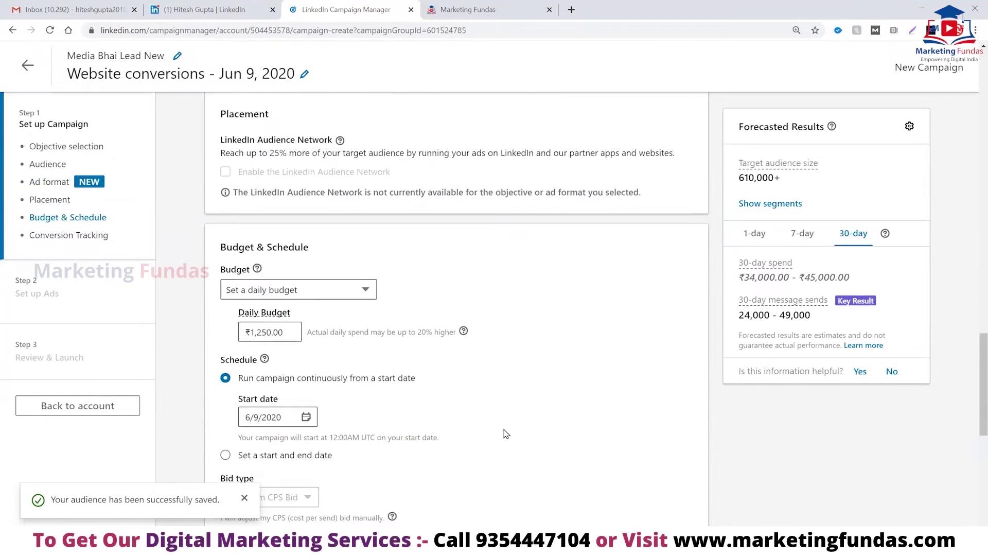
pyautogui.scroll(2, 506, 434)
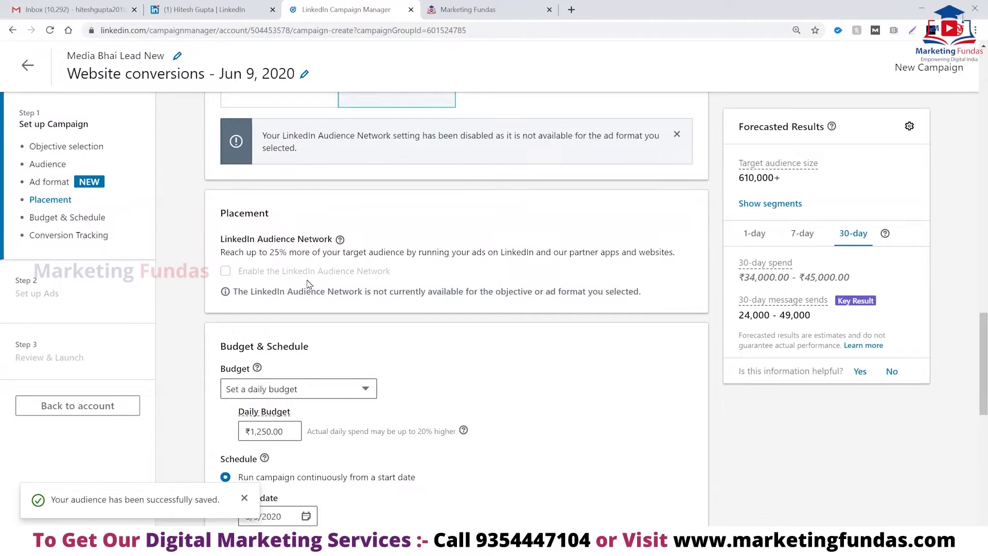
pyautogui.scroll(-3, 311, 283)
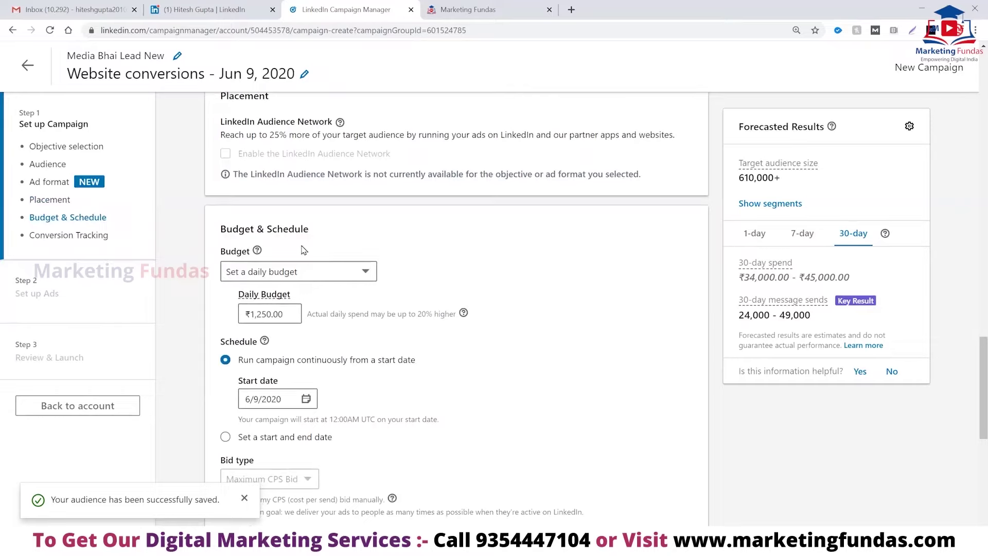
pyautogui.click(351, 274)
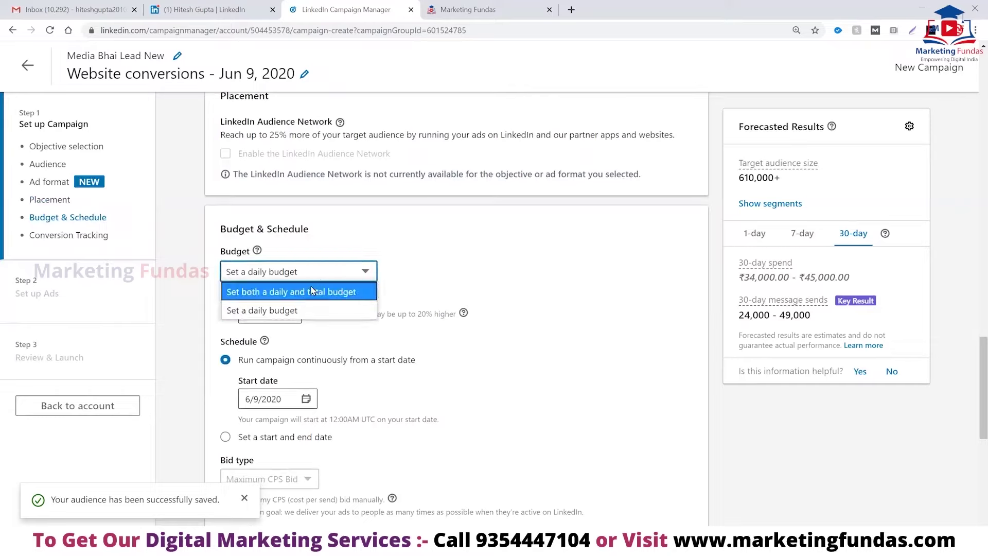
pyautogui.click(281, 310)
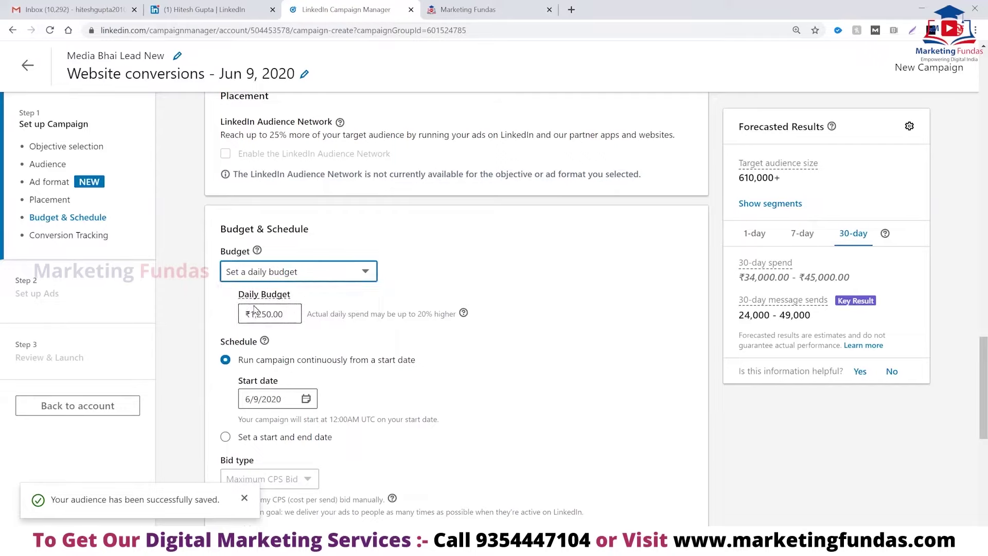
# Set the campaign's start date to 6/12/2020 while keeping it running continuously.
pyautogui.scroll(-1, 309, 344)
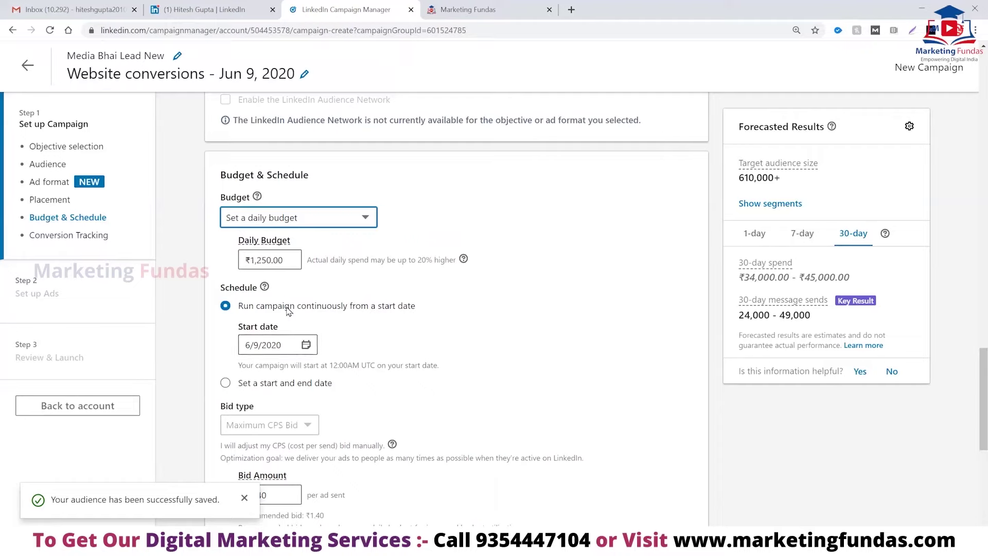
pyautogui.click(307, 344)
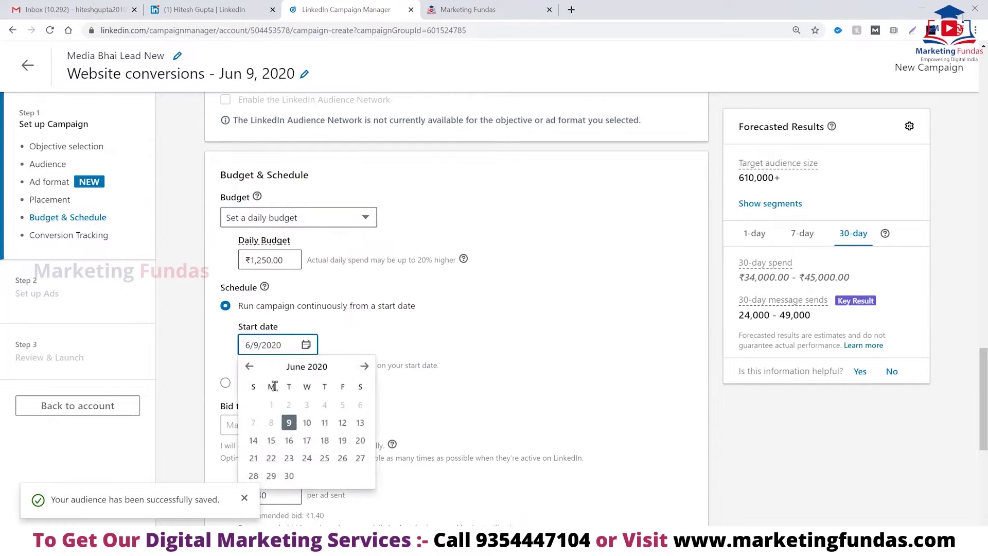
pyautogui.click(320, 423)
pyautogui.click(342, 423)
pyautogui.click(342, 424)
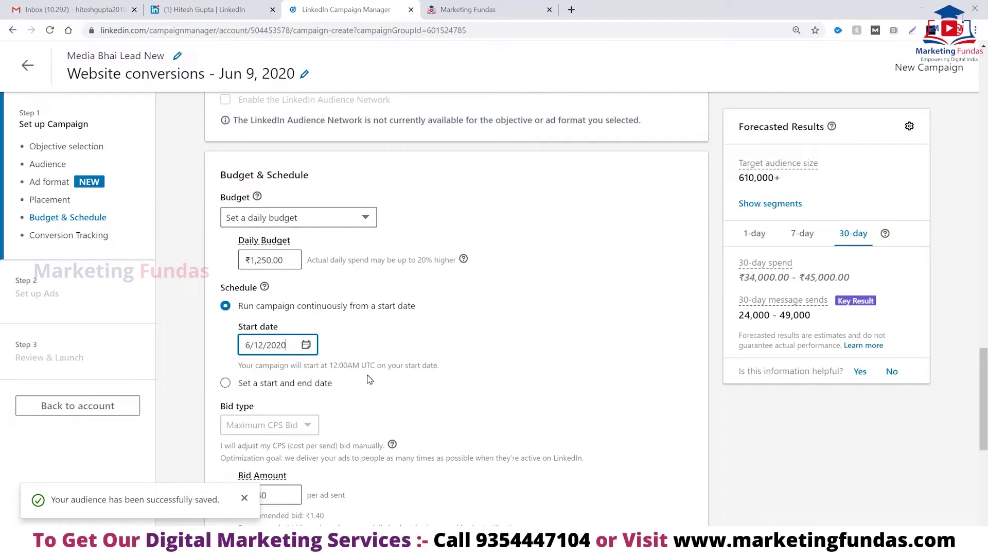
# Review the bid and conversion tracking settings, then save the campaign setup and continue to the ads stage.
pyautogui.scroll(-2, 369, 380)
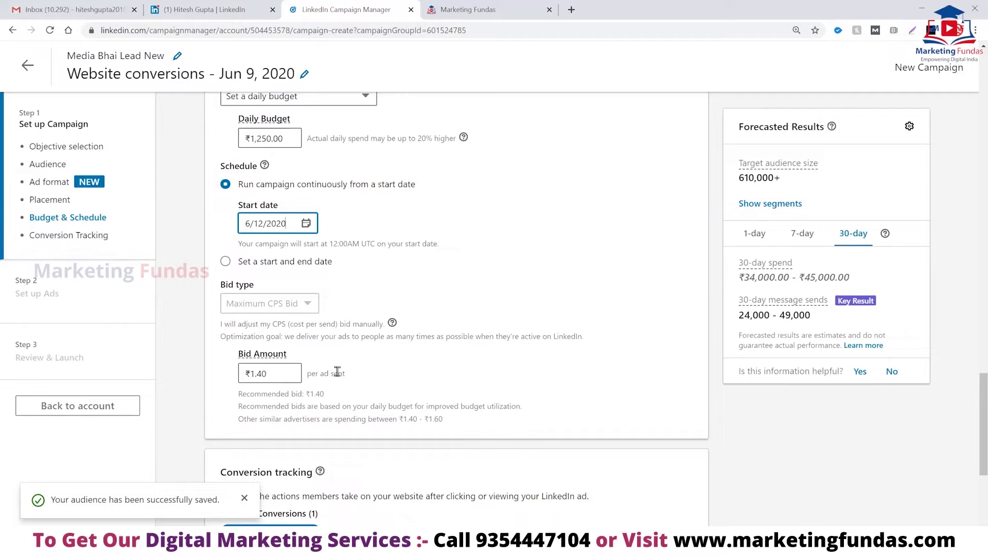
pyautogui.scroll(-5, 378, 404)
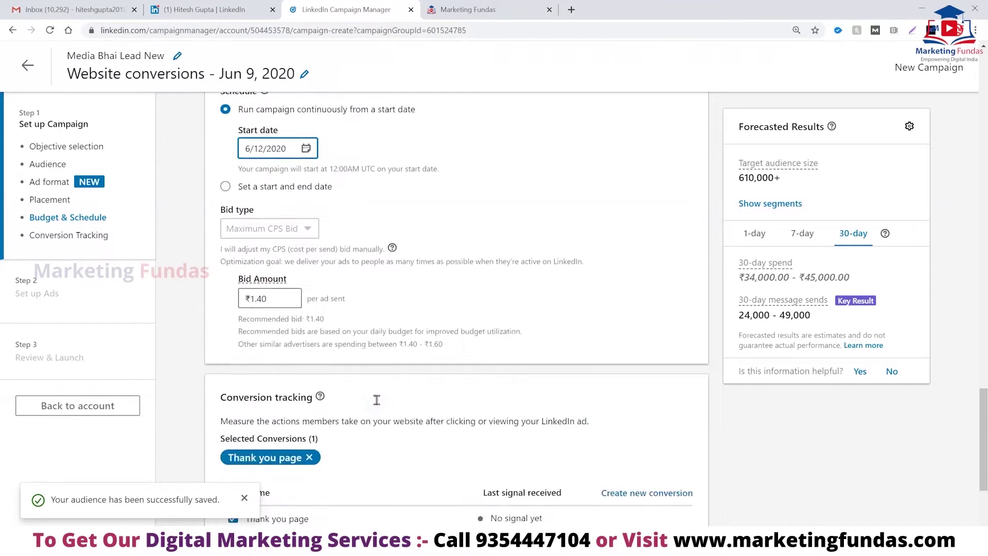
pyautogui.click(244, 499)
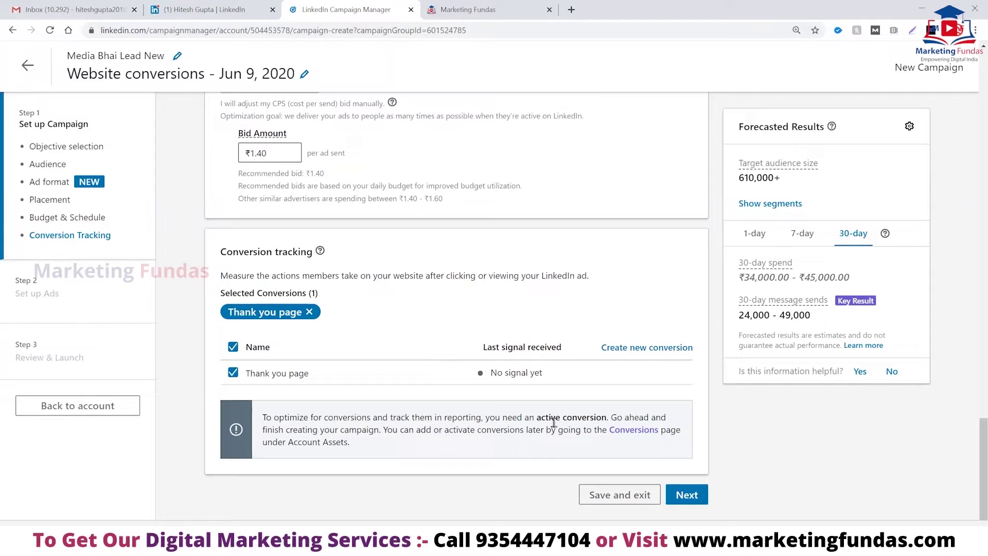
pyautogui.click(688, 500)
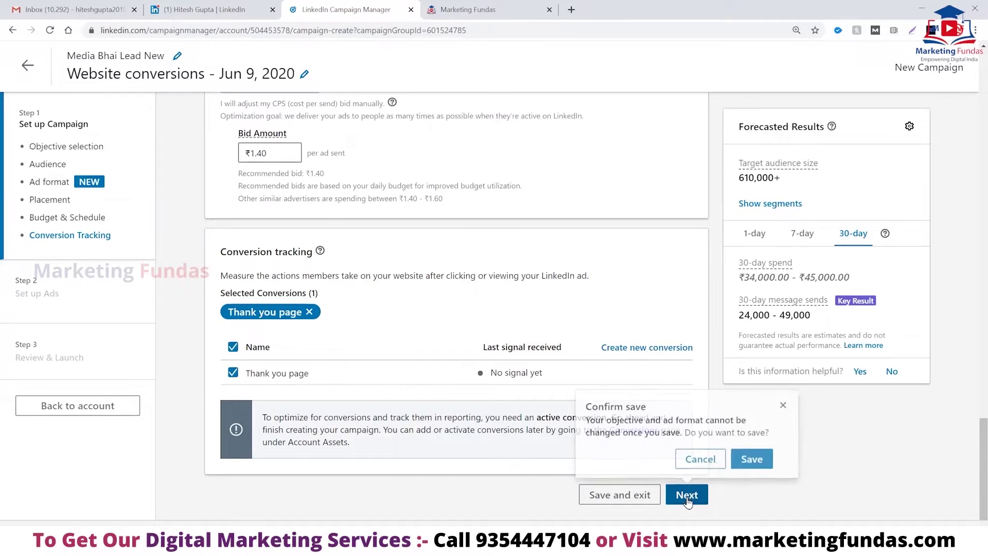
pyautogui.click(752, 460)
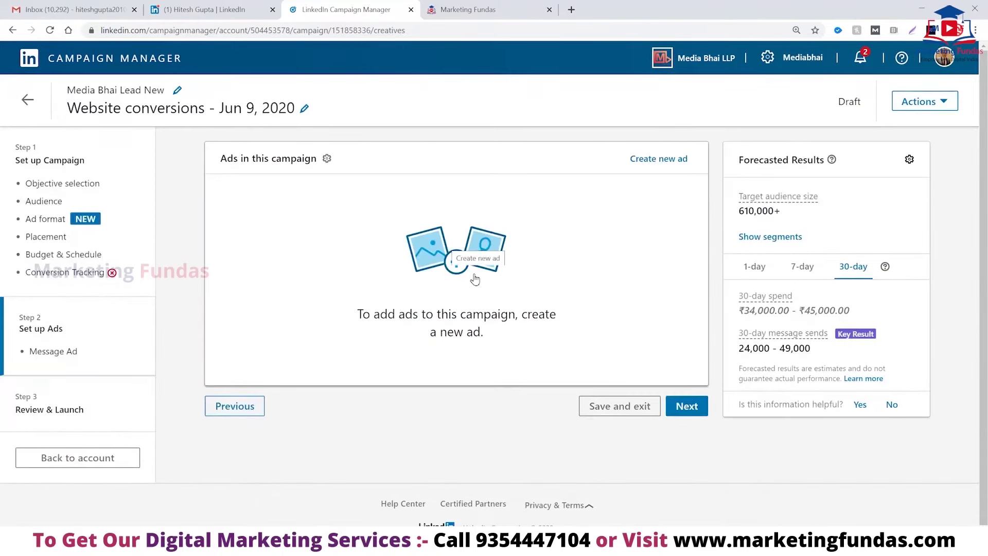
# Start a new message ad in the campaign and name it "conversion message ad".
pyautogui.click(455, 263)
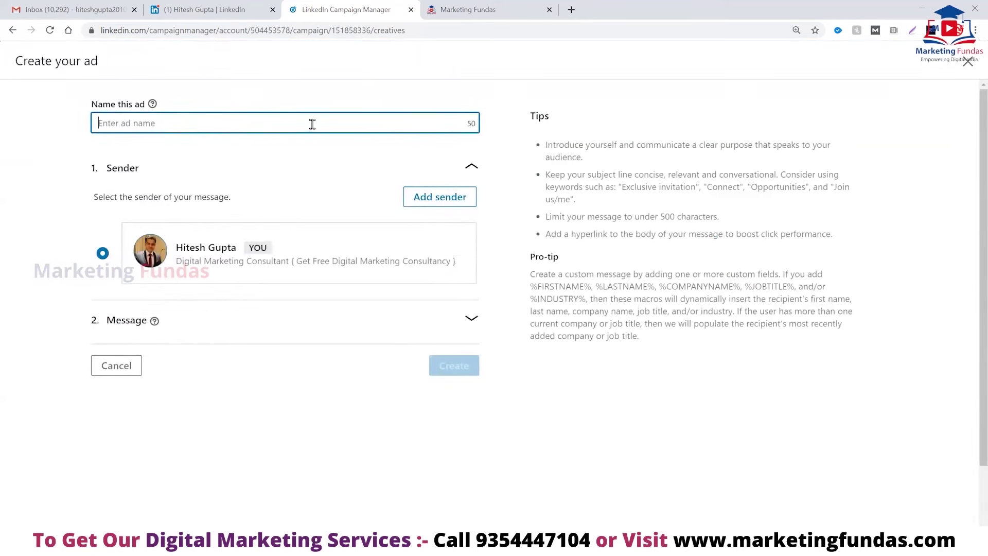
pyautogui.write('conversion message ad')
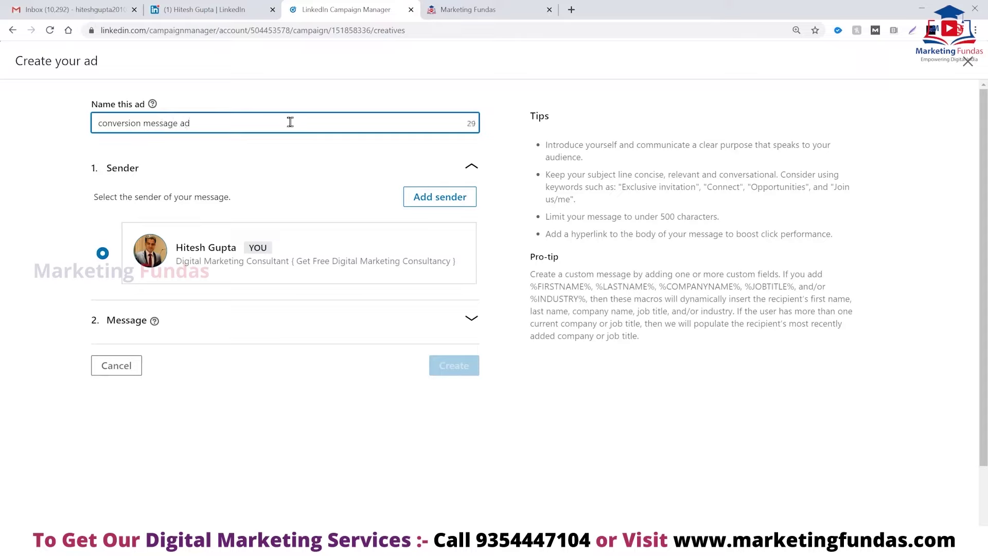
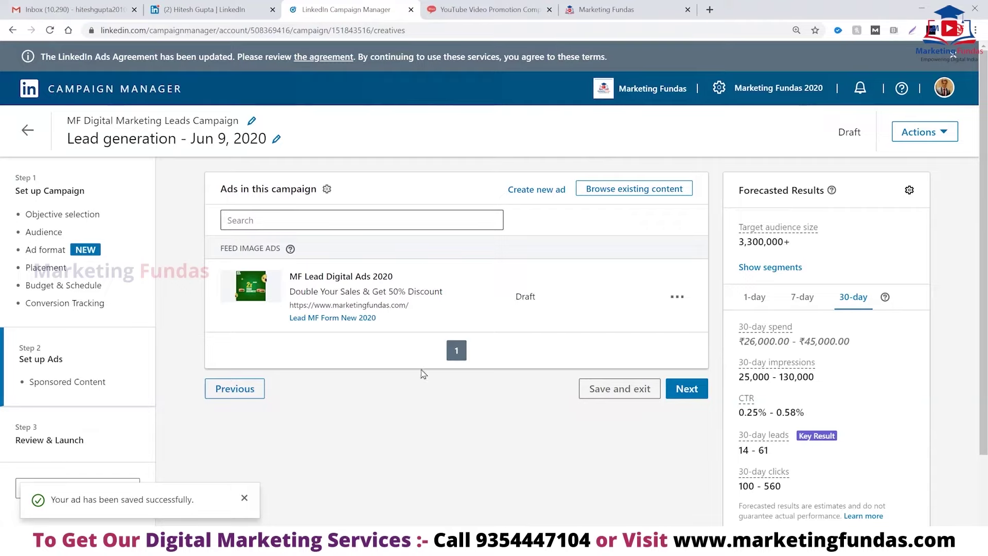
# Continue to the review stage of the lead generation campaign and check its objective, audience, budget, schedule and ad.
pyautogui.click(685, 390)
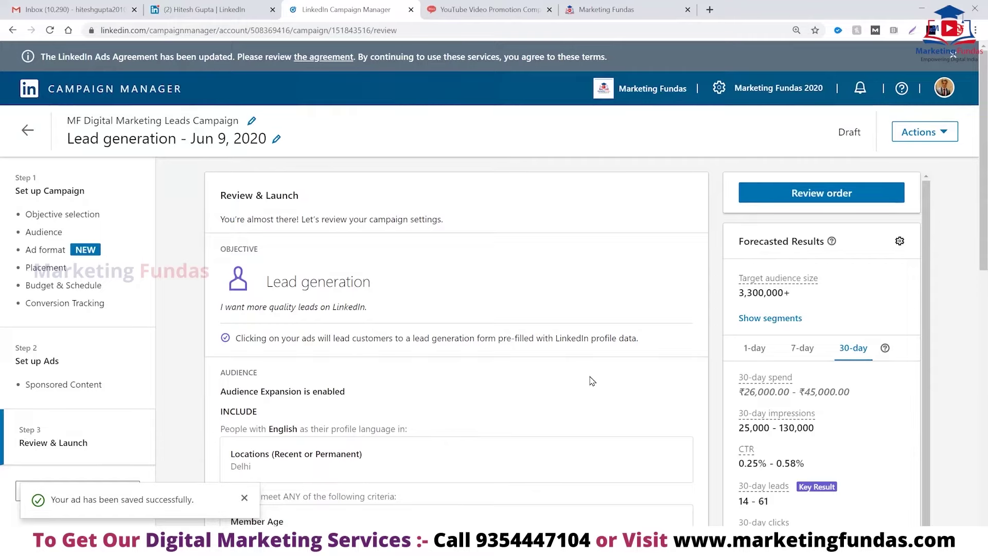
pyautogui.scroll(-1, 592, 381)
pyautogui.scroll(-6, 592, 381)
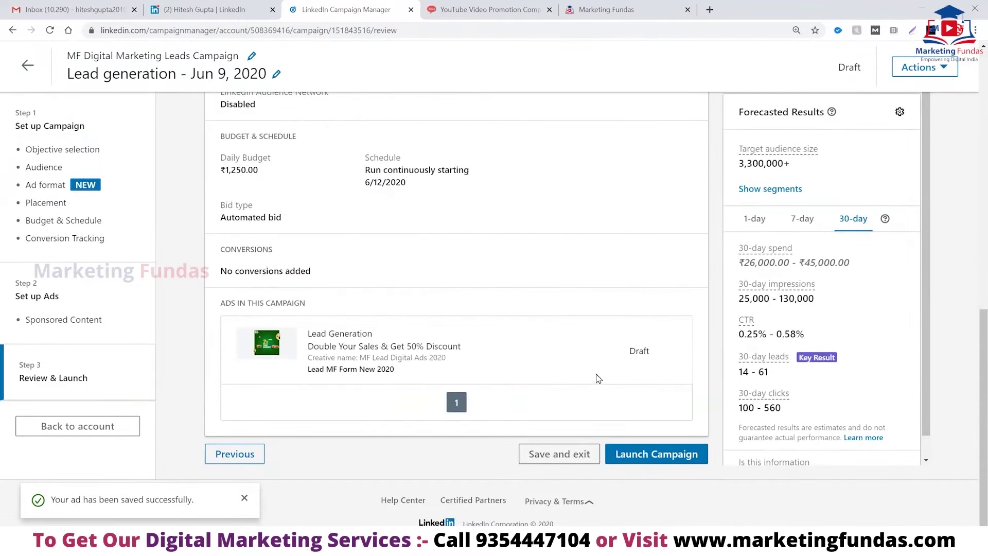
pyautogui.scroll(8, 480, 240)
pyautogui.scroll(-2, 480, 241)
pyautogui.scroll(-8, 480, 240)
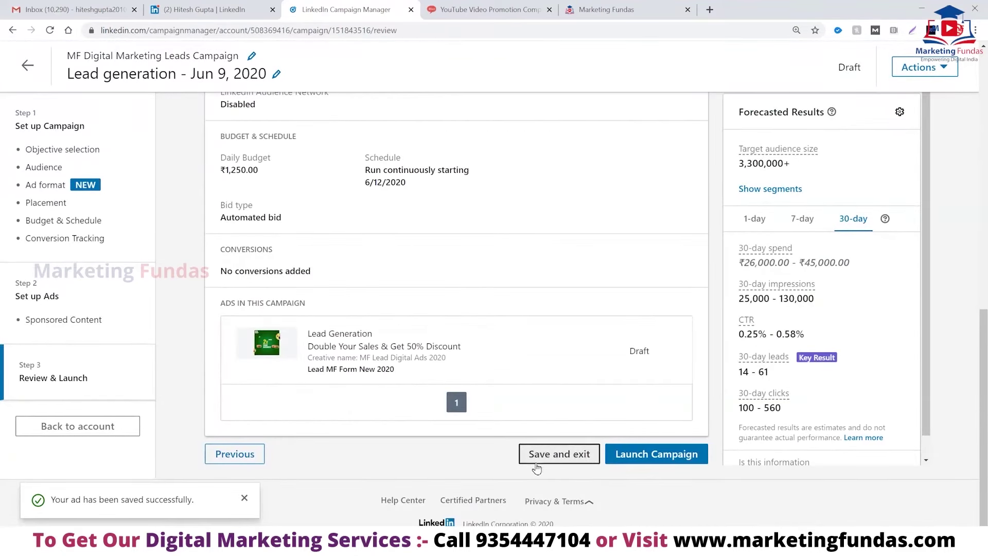
# Launch the lead generation campaign and go to the account overview to inspect its ad.
pyautogui.click(649, 455)
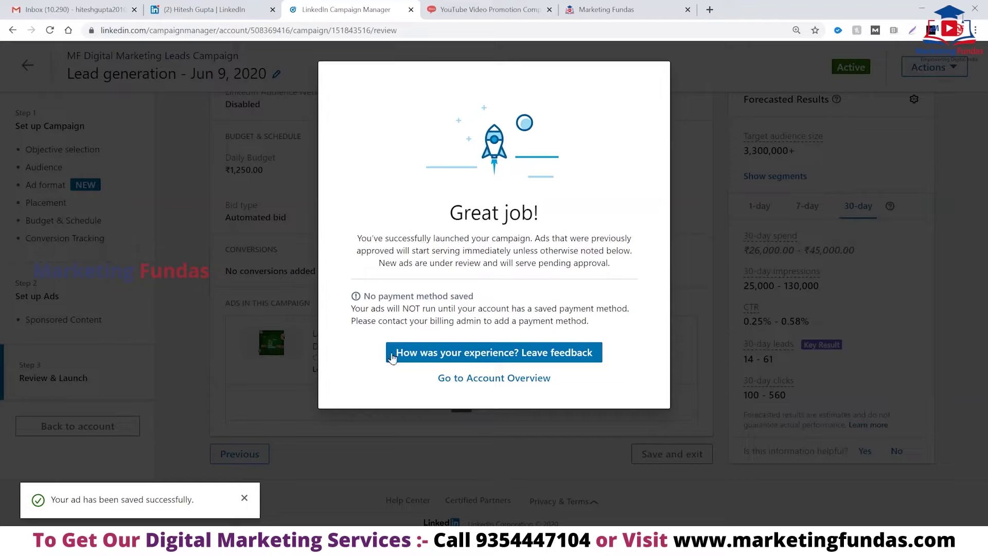
pyautogui.click(488, 379)
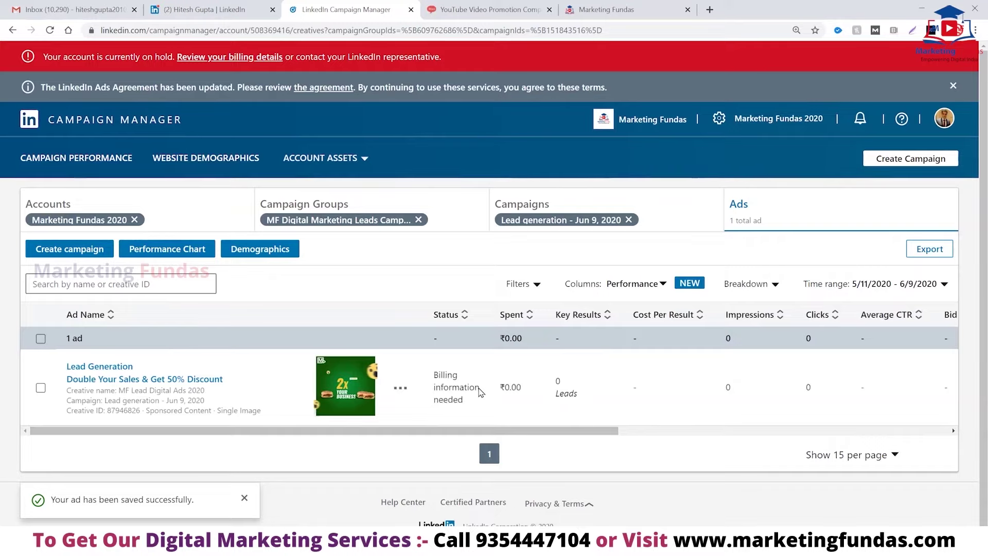
pyautogui.moveTo(483, 428)
pyautogui.mouseDown()
pyautogui.moveTo(713, 407)
pyautogui.moveTo(770, 432)
pyautogui.moveTo(469, 429)
pyautogui.mouseUp()
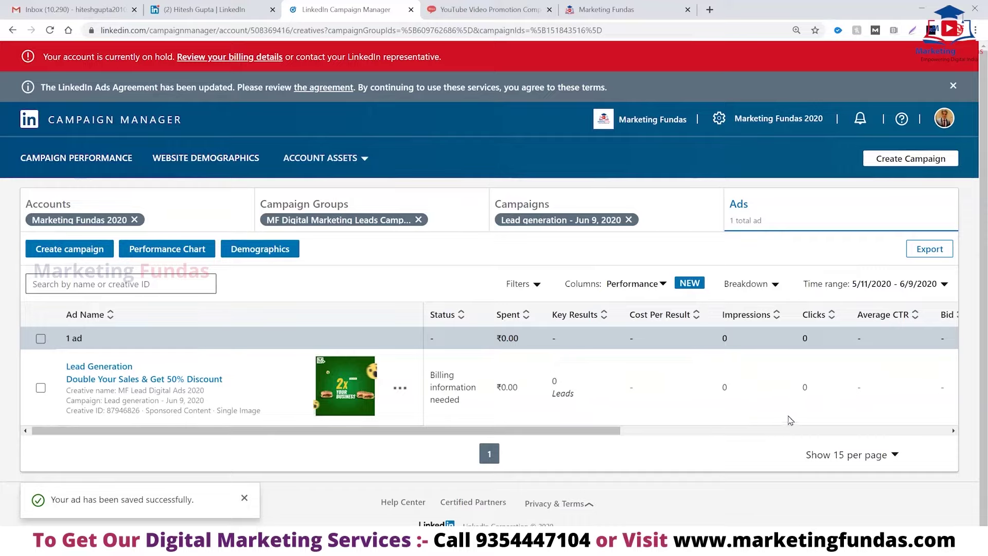
pyautogui.click(119, 374)
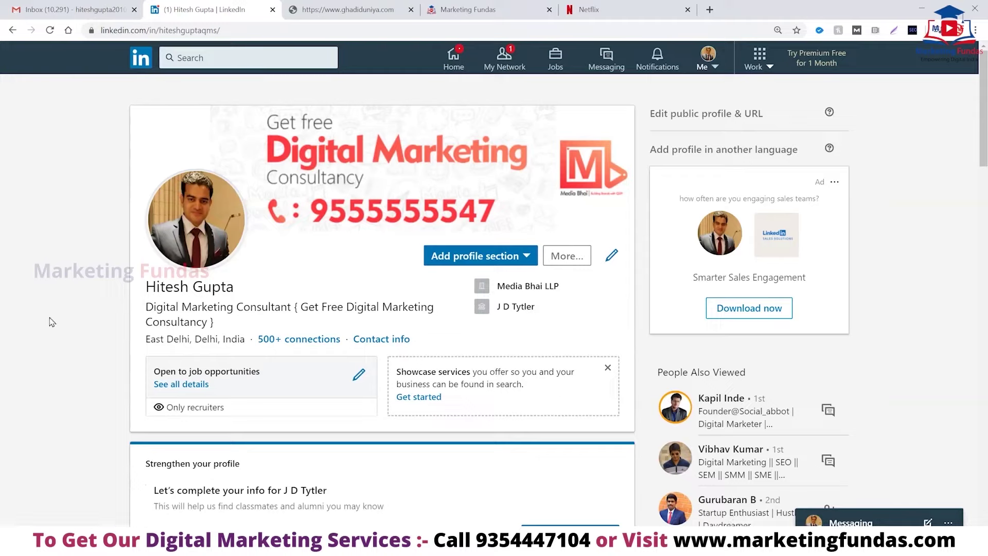
# Open the LinkedIn advertising Campaign Manager from the profile page.
pyautogui.click(768, 70)
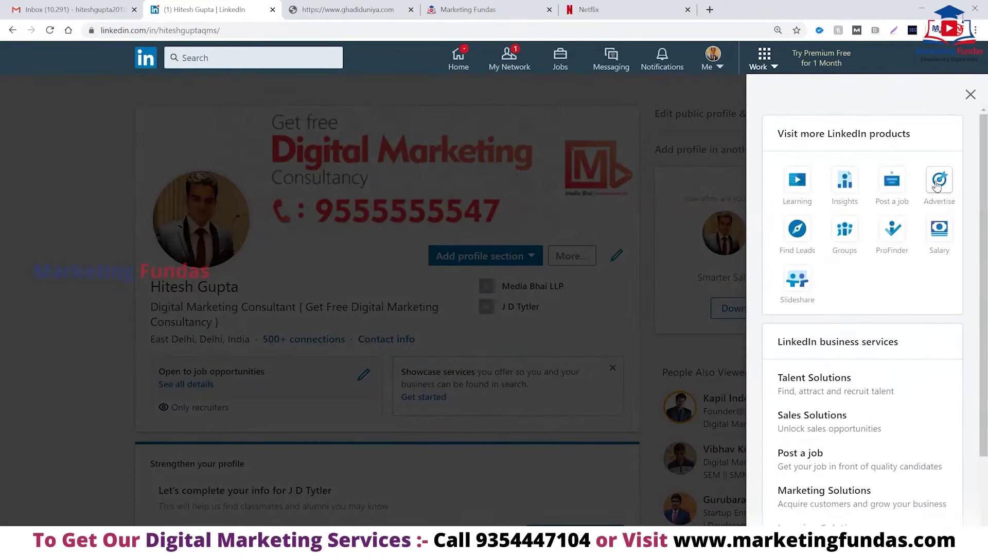
pyautogui.click(939, 181)
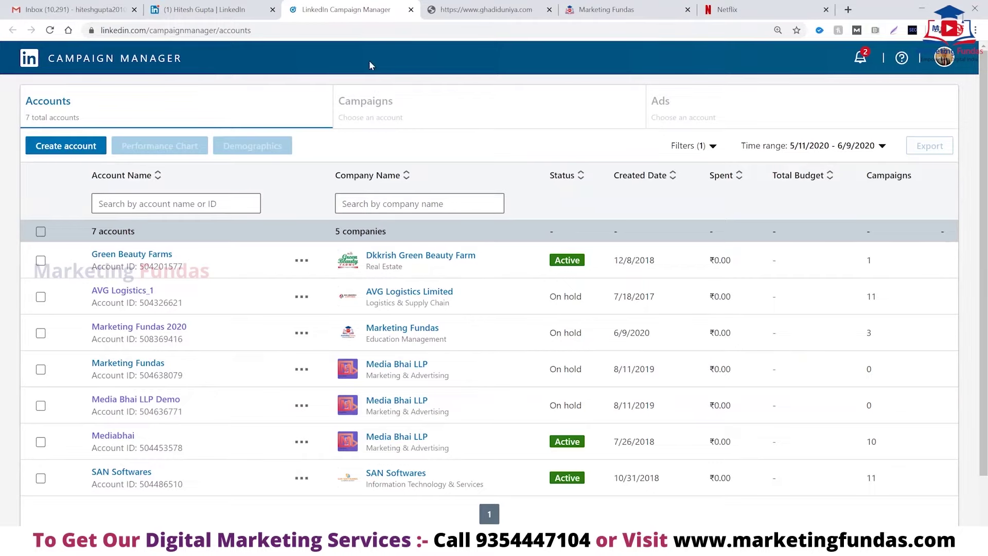
# Switch to the ghadiduniya.com store and look over its homepage banners and combo offers.
pyautogui.click(467, 9)
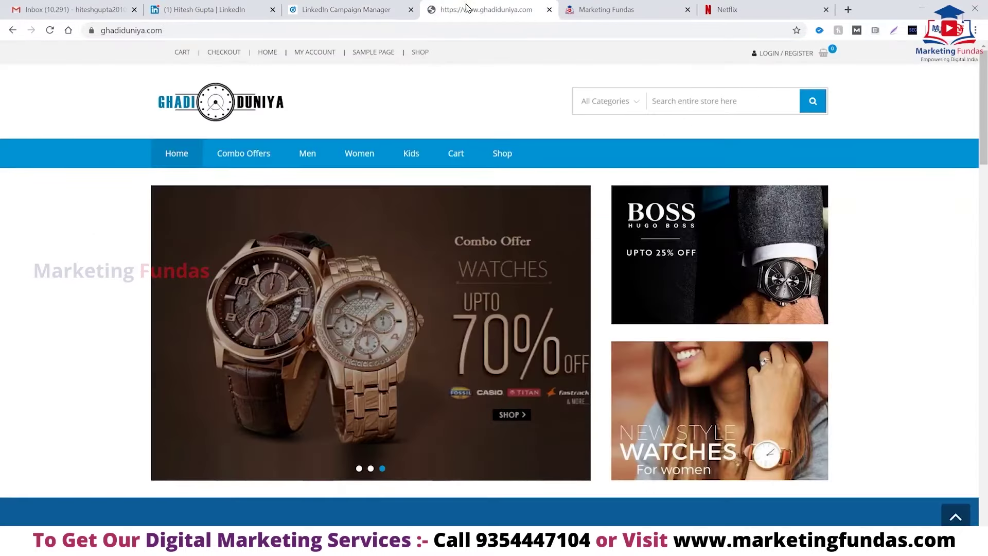
pyautogui.scroll(-15, 106, 447)
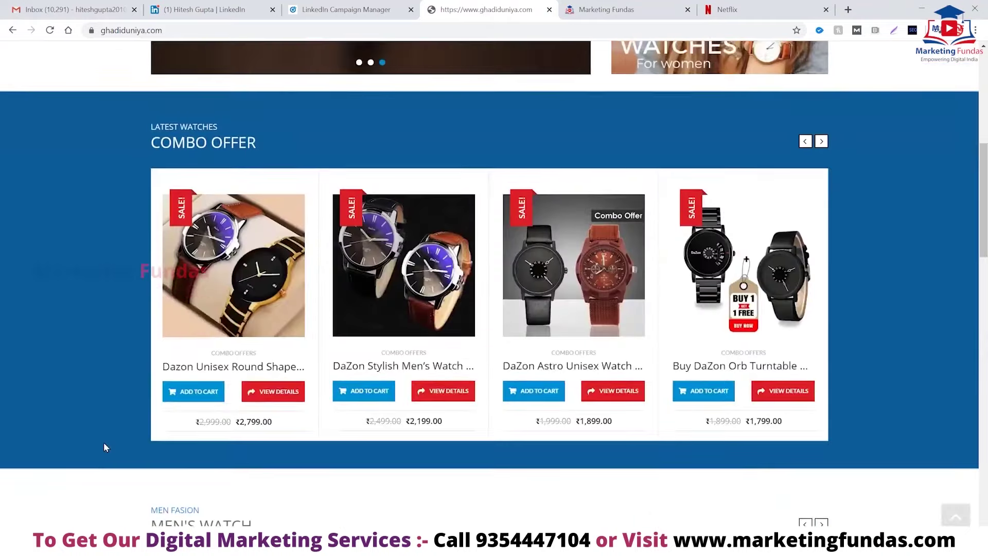
pyautogui.scroll(15, 105, 447)
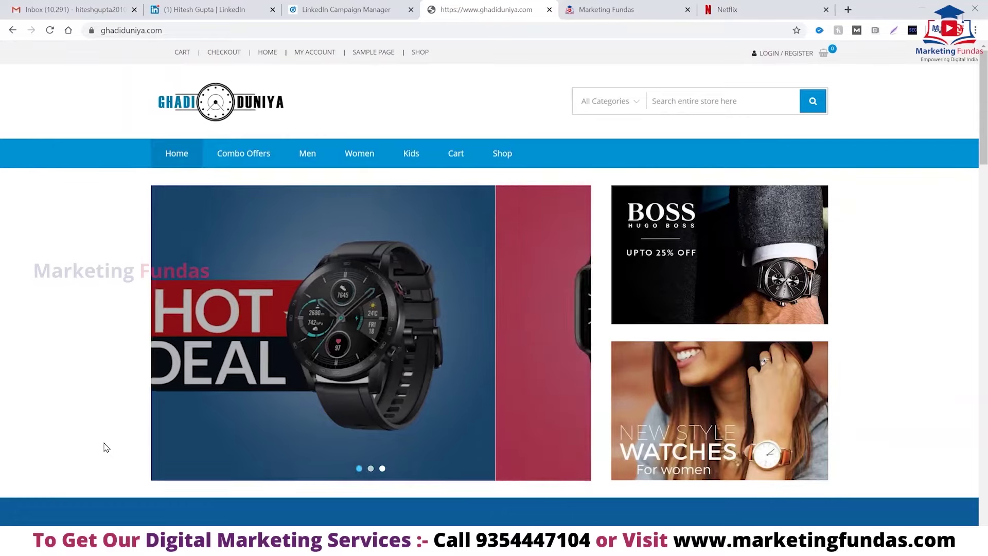
# Return to Campaign Manager and open the MF Digital Marketing Leads Campaign group in the Marketing Fundas 2020 account.
pyautogui.click(340, 11)
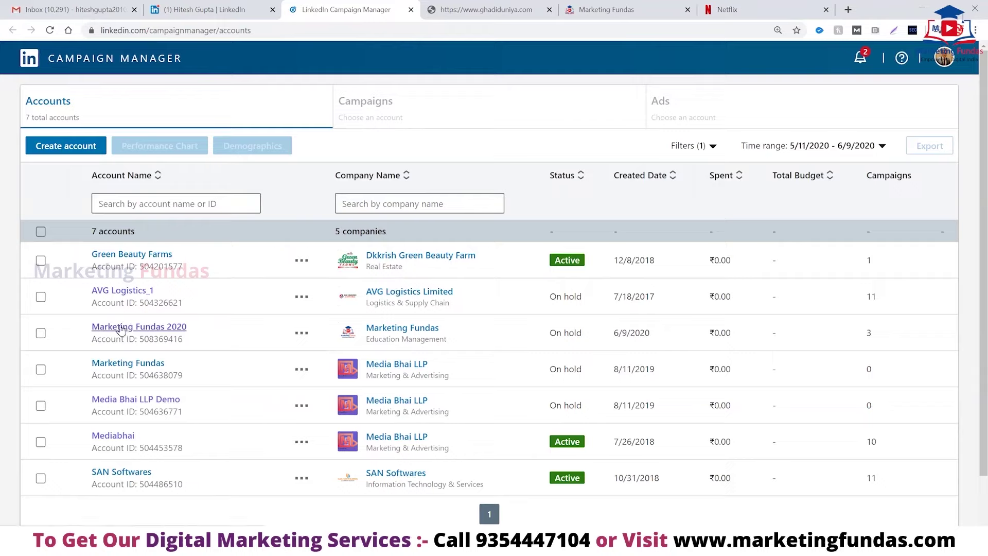
pyautogui.click(148, 330)
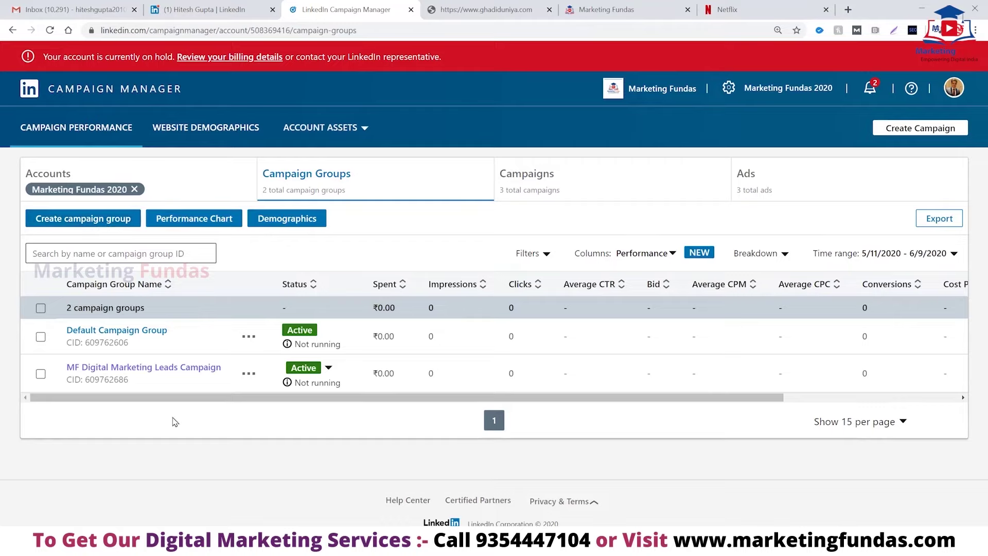
pyautogui.click(146, 373)
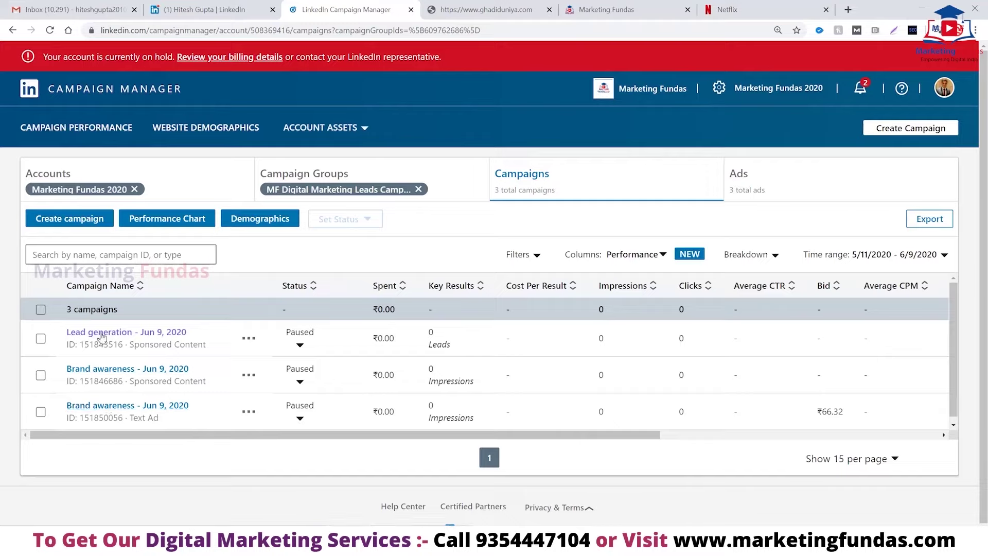
# Create a new campaign in this group with the Website visits objective.
pyautogui.click(81, 223)
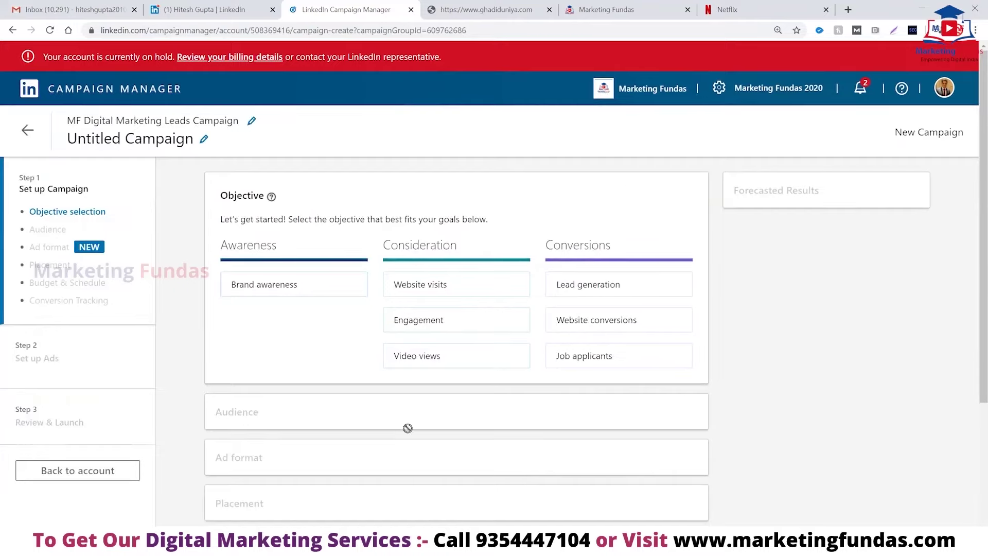
pyautogui.moveTo(422, 283)
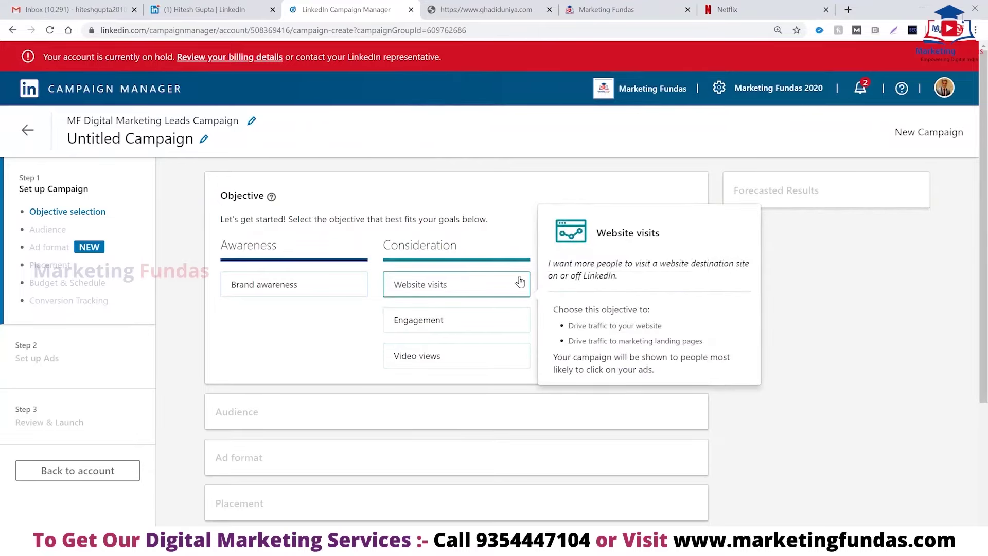
pyautogui.click(470, 287)
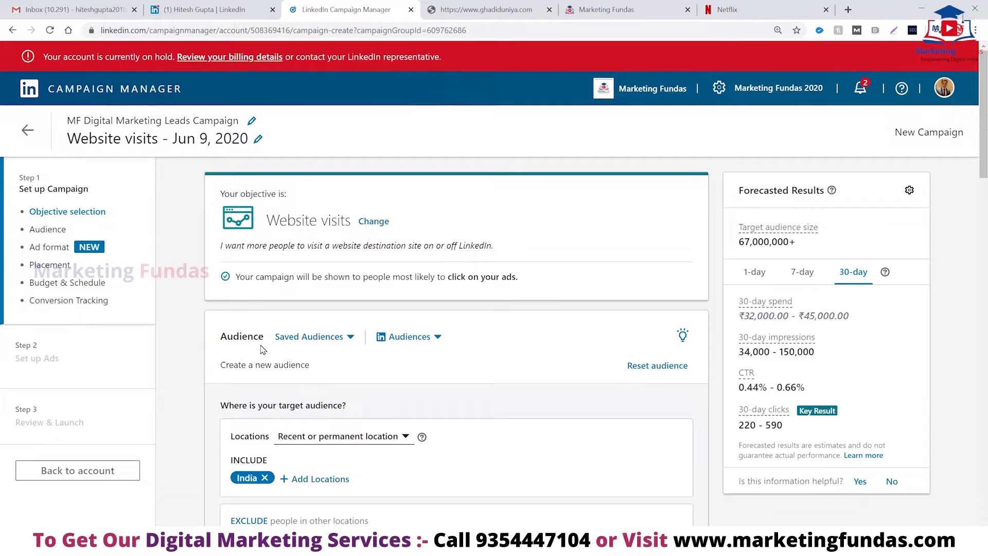
# Look through the saved audiences and LinkedIn's predefined audiences available for the Website visits campaign.
pyautogui.click(350, 338)
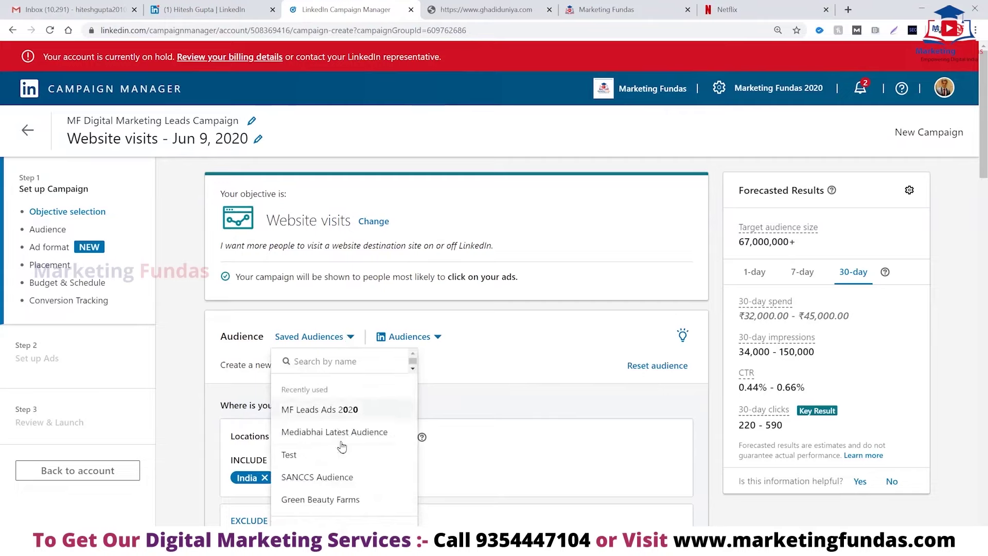
pyautogui.scroll(-1, 341, 458)
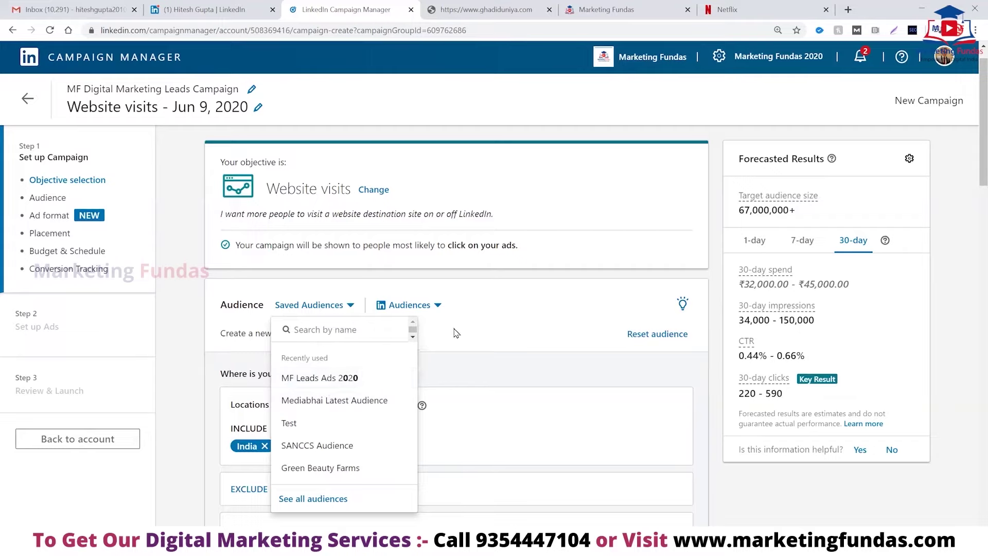
pyautogui.click(474, 327)
pyautogui.click(439, 305)
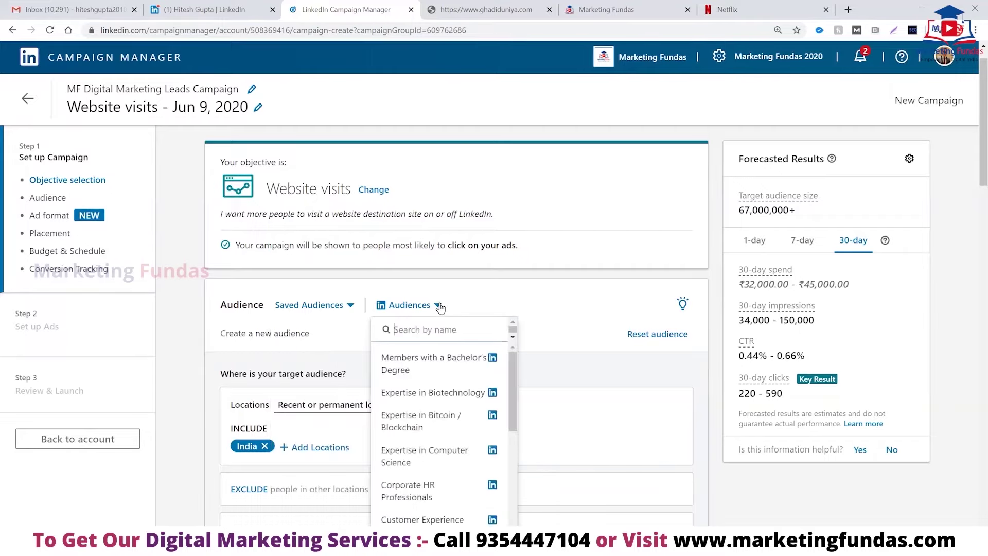
pyautogui.scroll(-3, 440, 437)
pyautogui.scroll(-5, 441, 436)
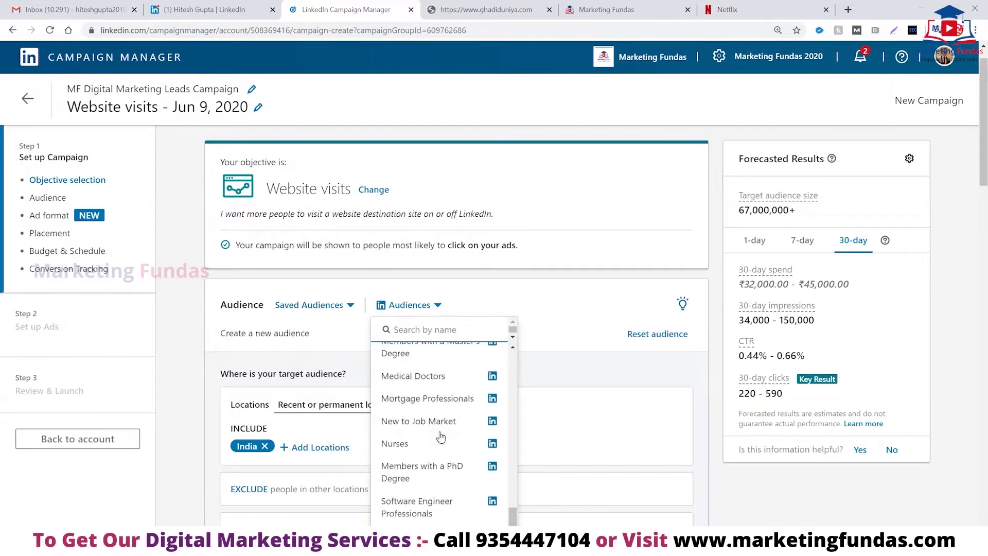
# Look through the predefined LinkedIn audiences and close the list without choosing one.
pyautogui.scroll(-4, 441, 436)
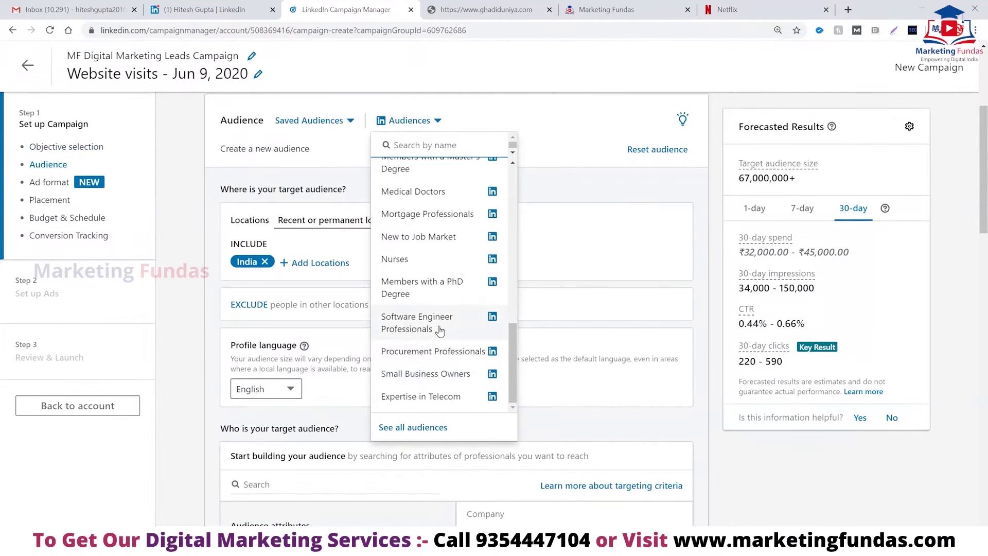
pyautogui.scroll(5, 440, 331)
pyautogui.click(174, 224)
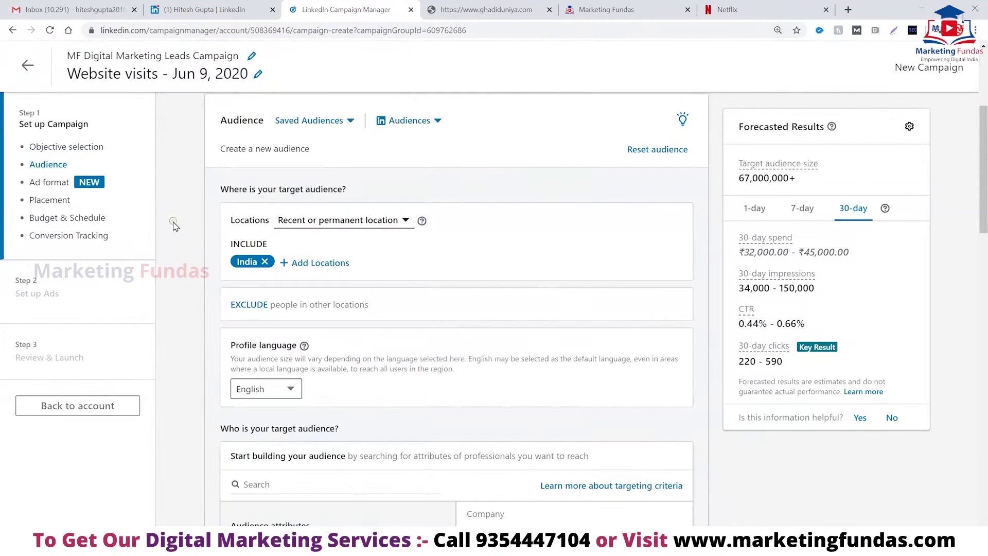
# Review the location type options, keep Recent or permanent location, and open the search for additional included locations.
pyautogui.scroll(2, 174, 223)
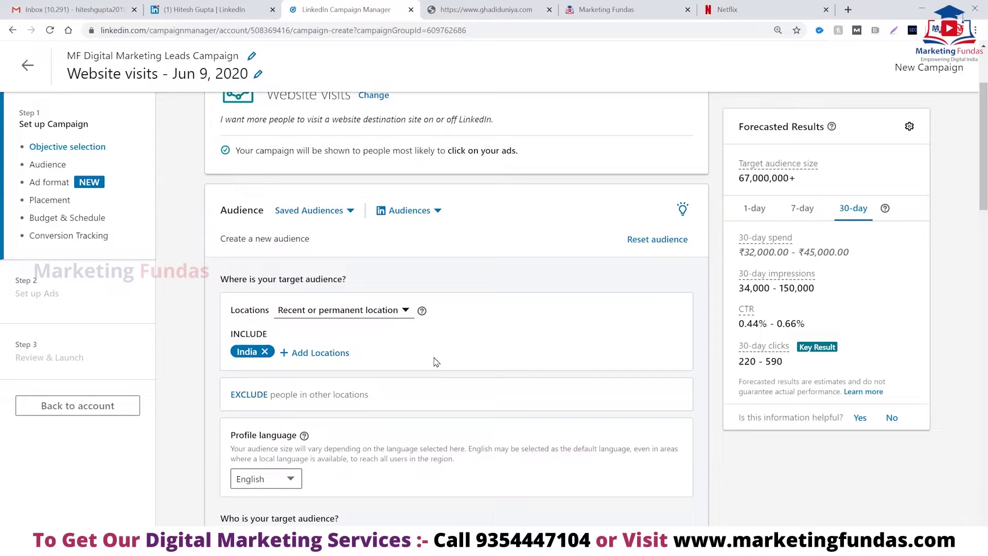
pyautogui.scroll(-1, 436, 362)
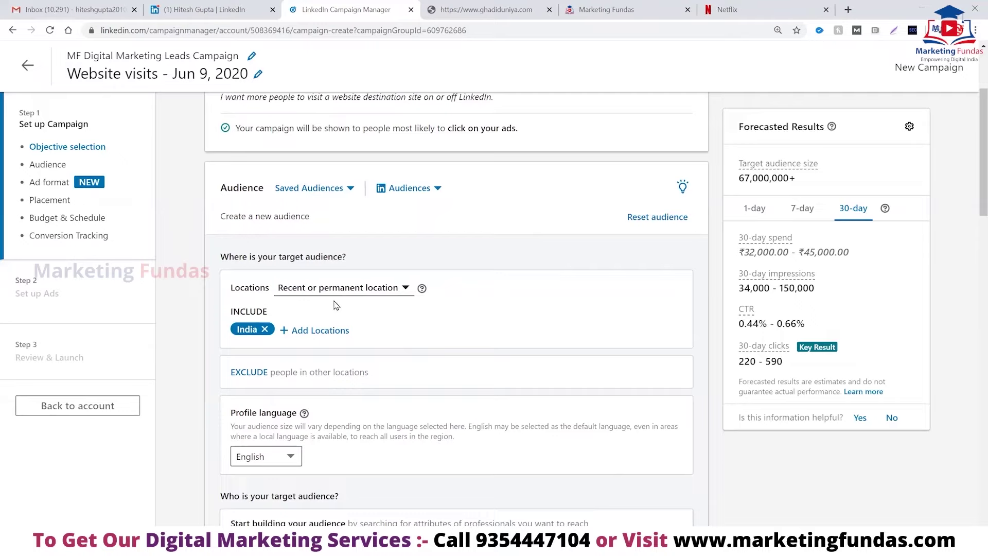
pyautogui.click(406, 288)
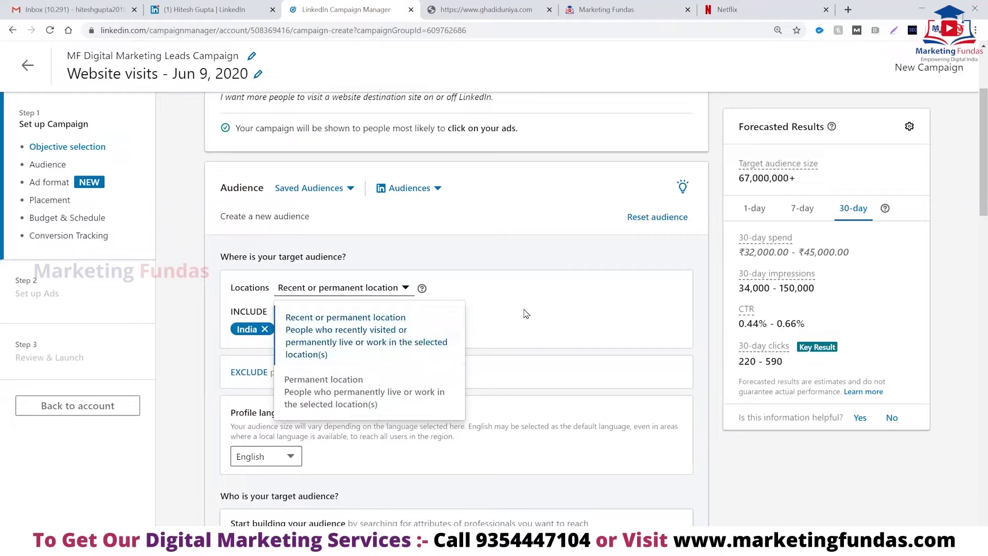
pyautogui.click(425, 327)
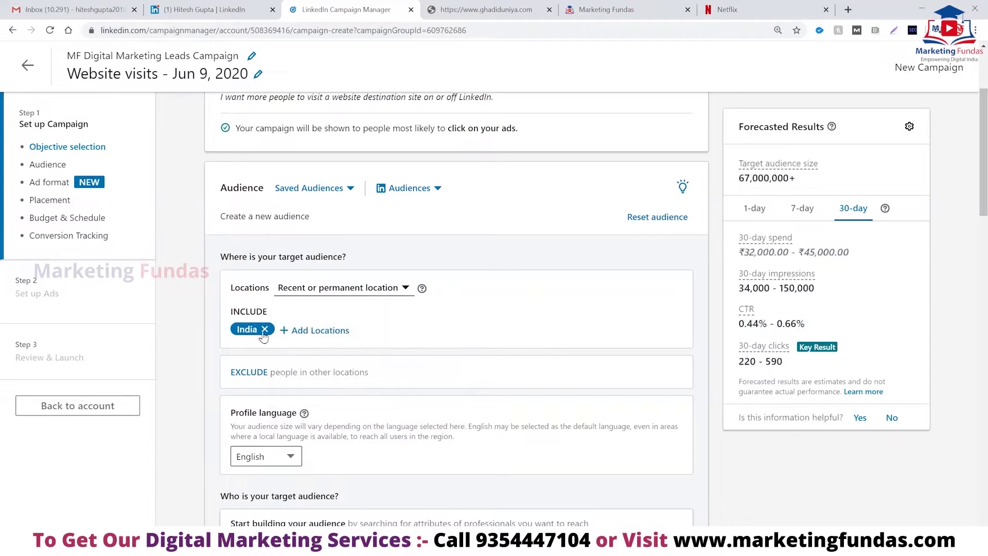
pyautogui.click(283, 332)
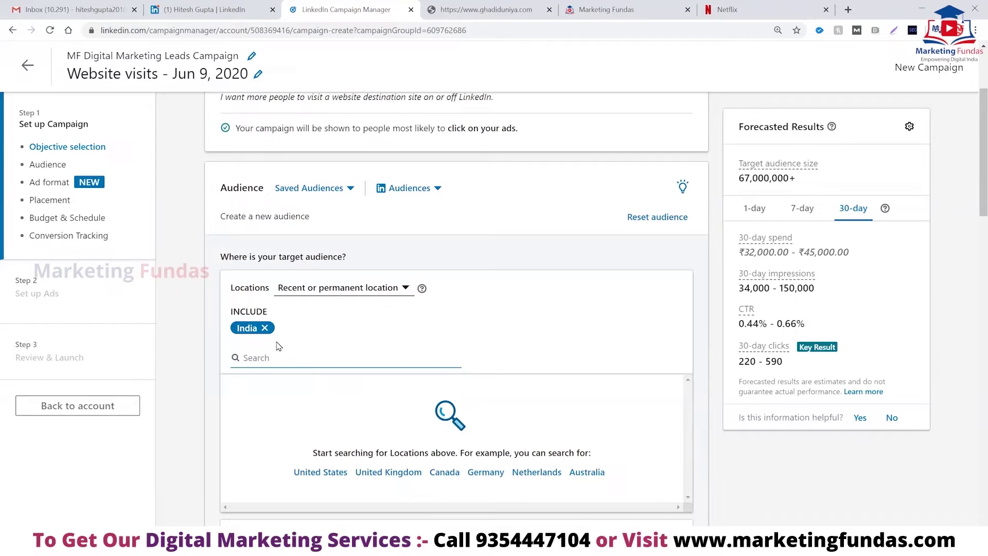
pyautogui.click(330, 342)
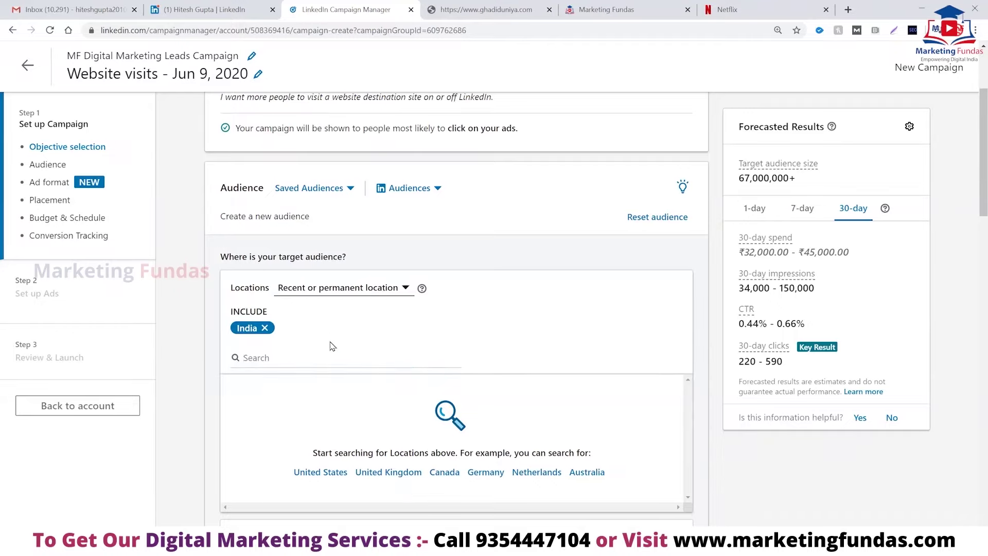
# Open the Company attributes for the target audience and check the available Company Category options.
pyautogui.scroll(-6, 330, 343)
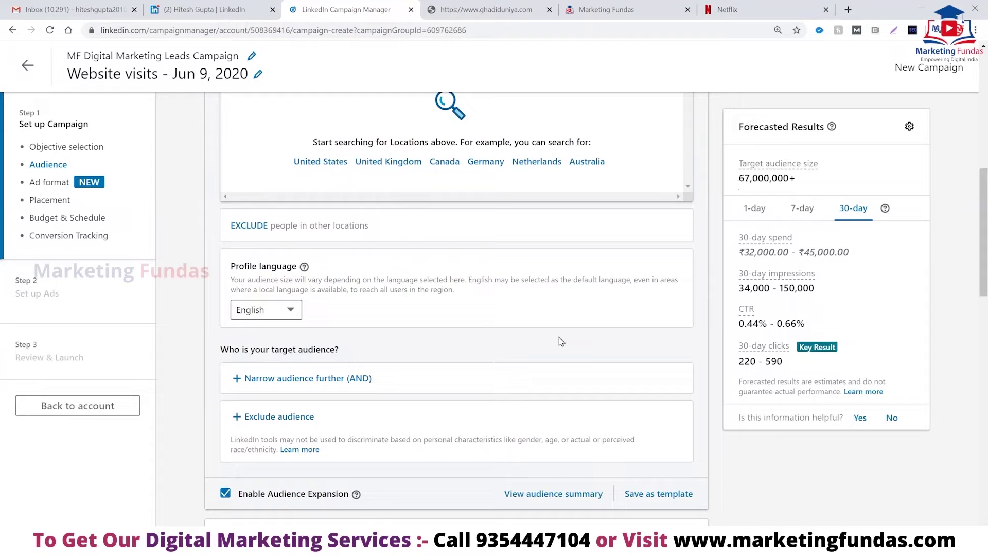
pyautogui.click(261, 383)
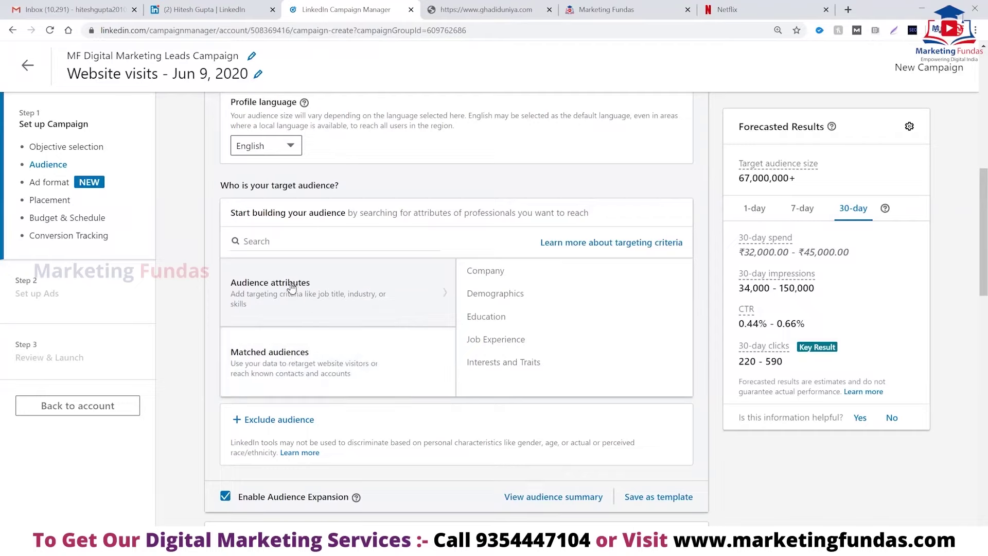
pyautogui.click(485, 272)
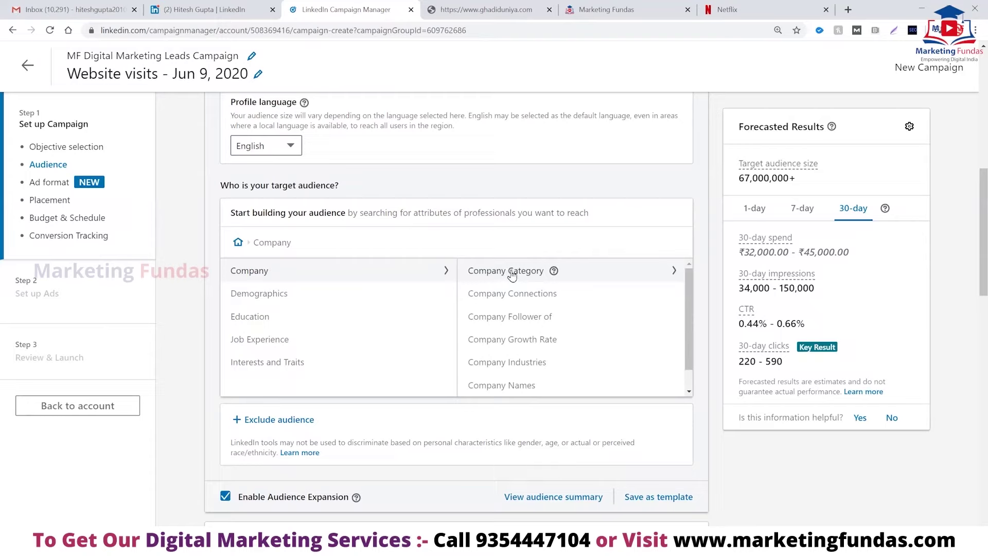
pyautogui.click(512, 273)
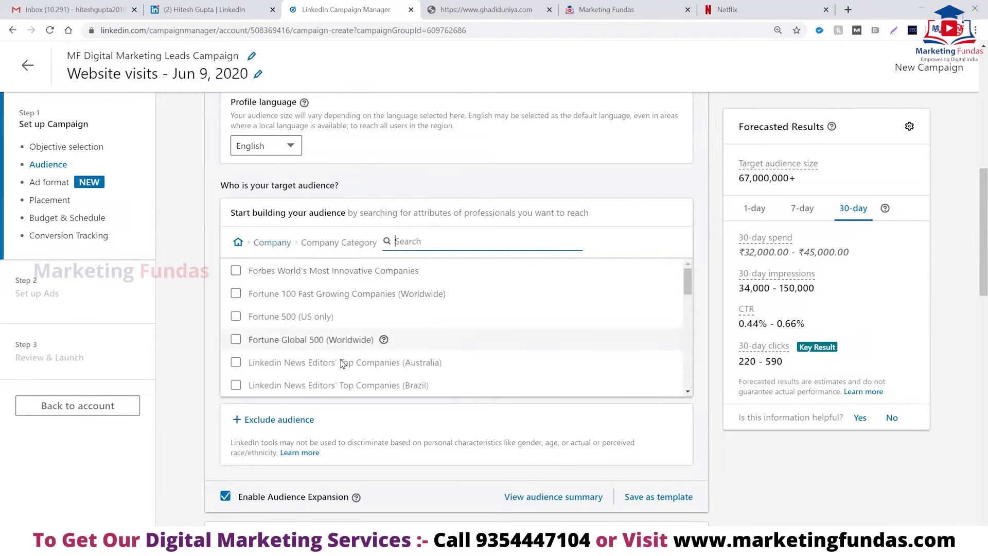
pyautogui.click(272, 242)
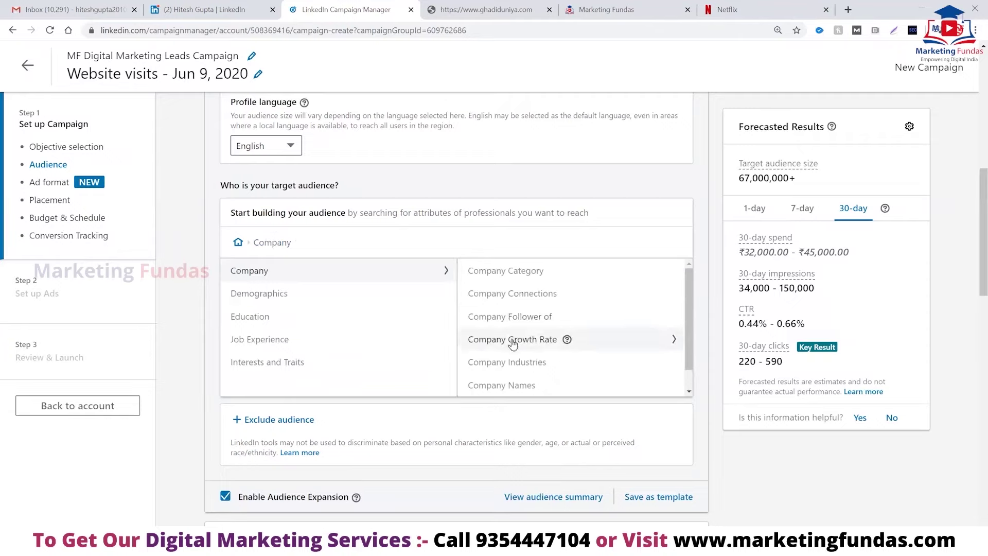
# Search the company names for tcs and include Tata Consultancy Services plus the suggested Tech Mahindra in the audience.
pyautogui.click(514, 387)
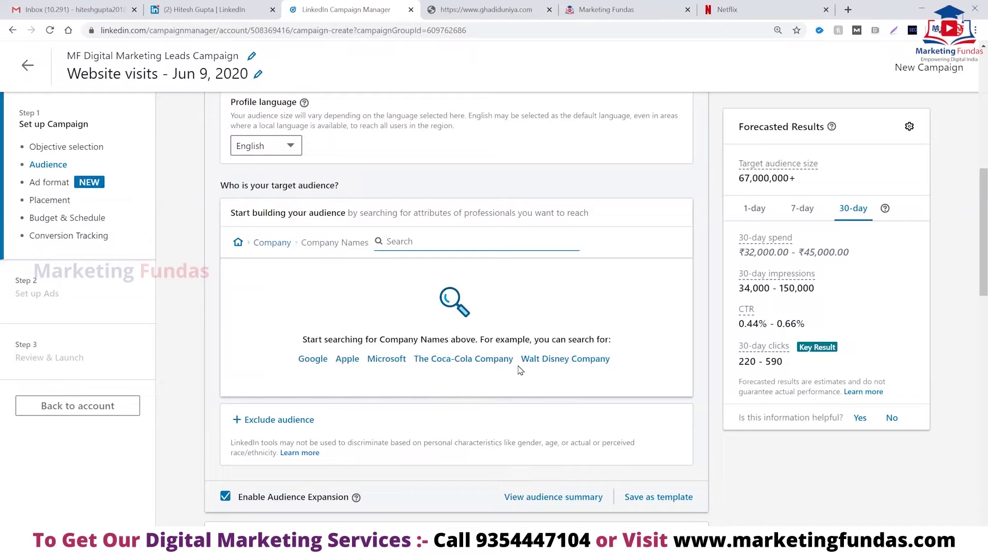
pyautogui.write('tcs')
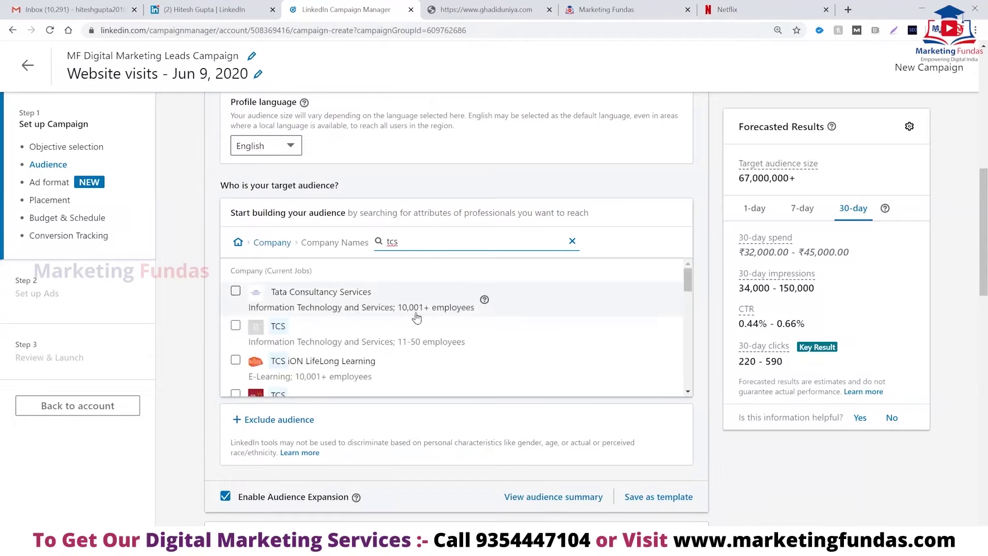
pyautogui.click(236, 292)
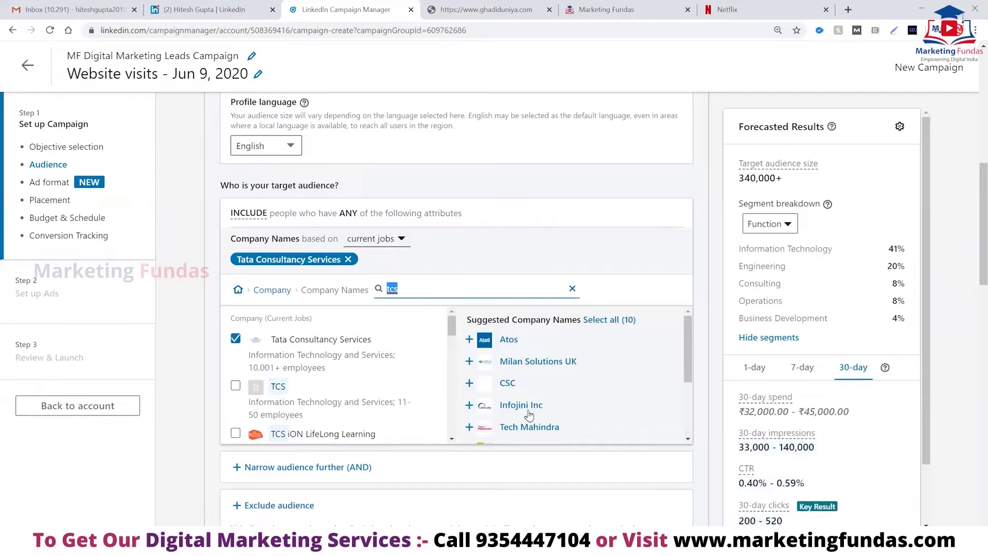
pyautogui.click(469, 428)
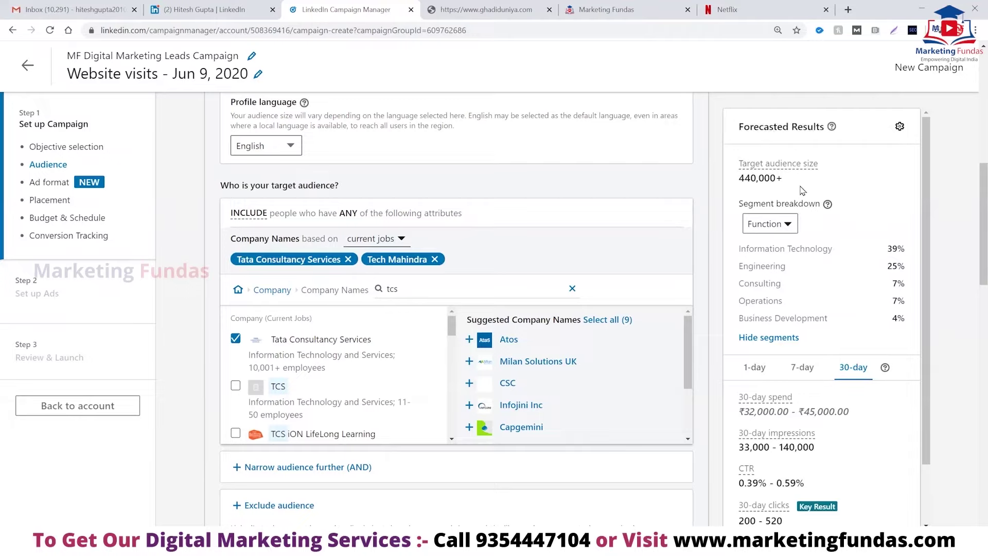
# Set the segment breakdown in the forecasted results to Seniority.
pyautogui.click(788, 225)
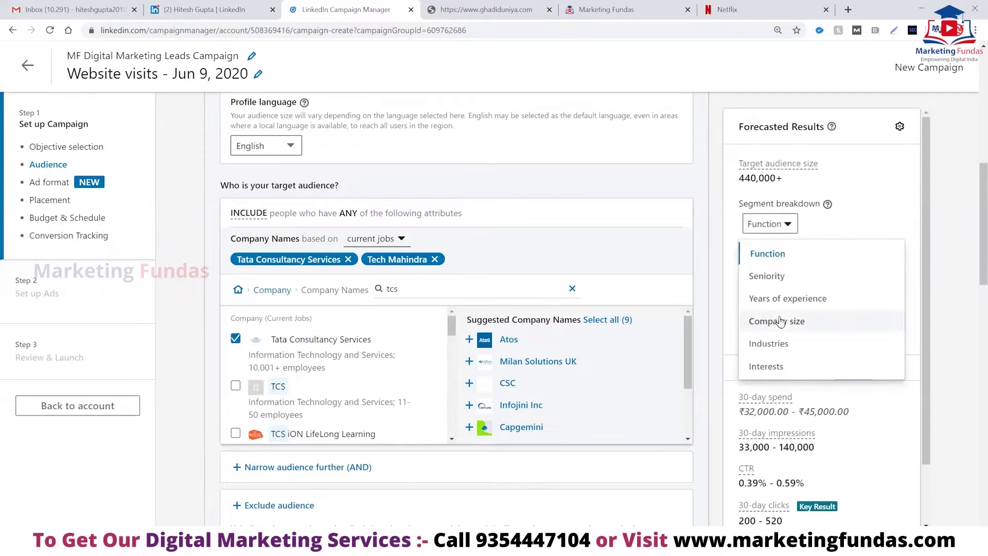
pyautogui.click(867, 220)
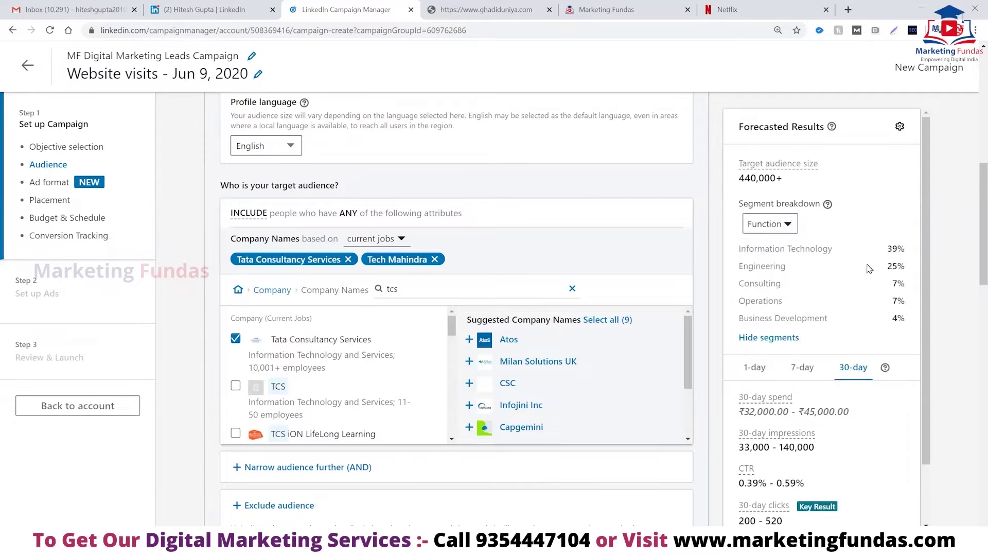
pyautogui.click(788, 225)
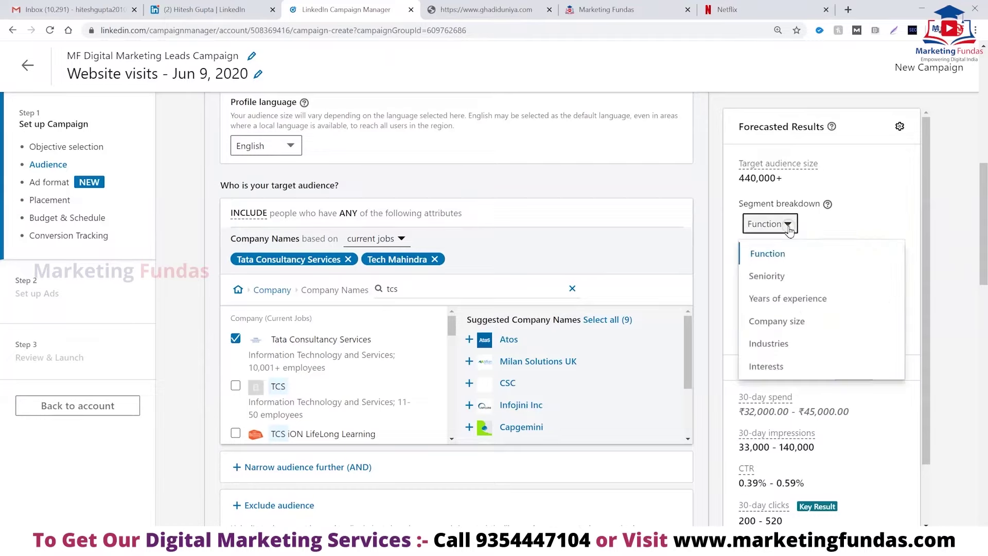
pyautogui.click(774, 278)
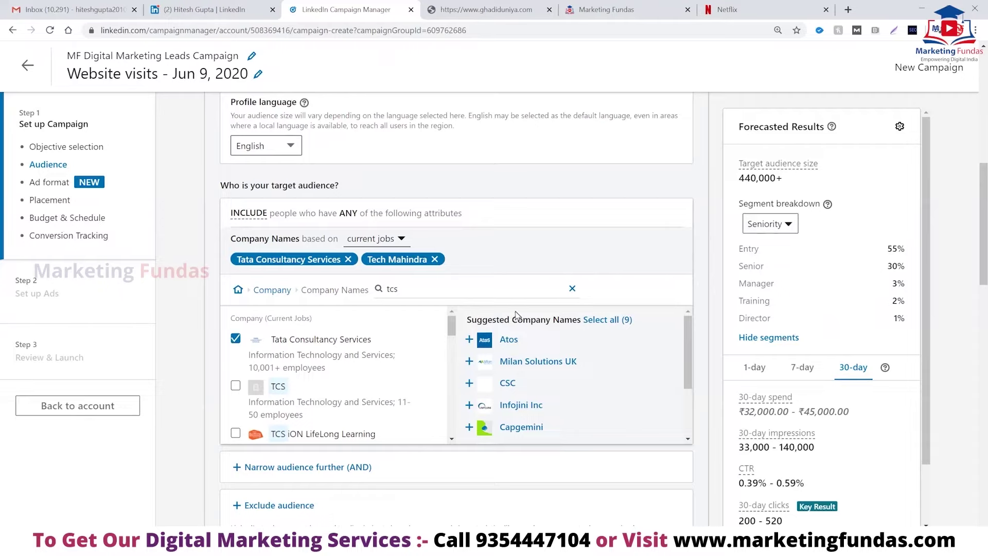
# Accept the non-discrimination certification for the Member Gender demographic and include Male in the audience.
pyautogui.scroll(-1, 516, 315)
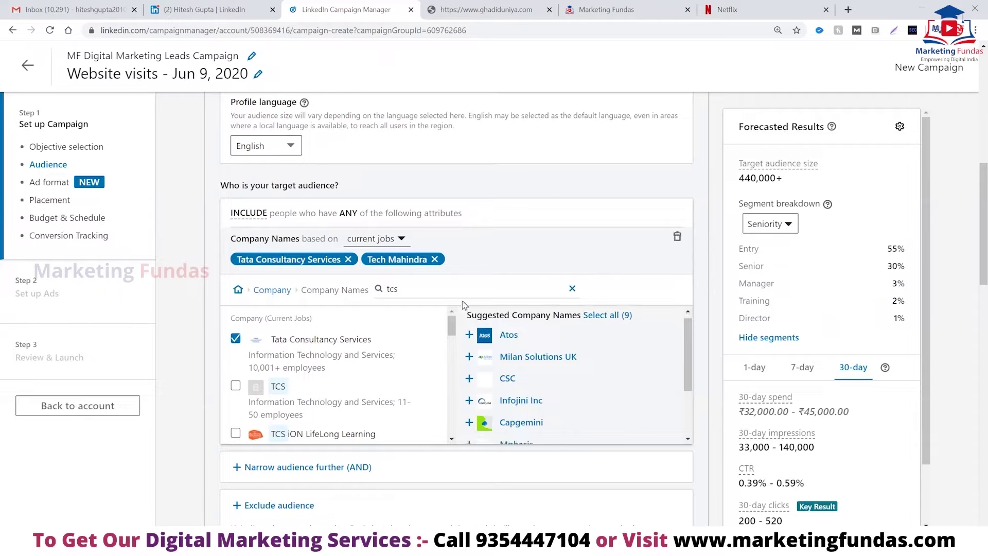
pyautogui.click(272, 290)
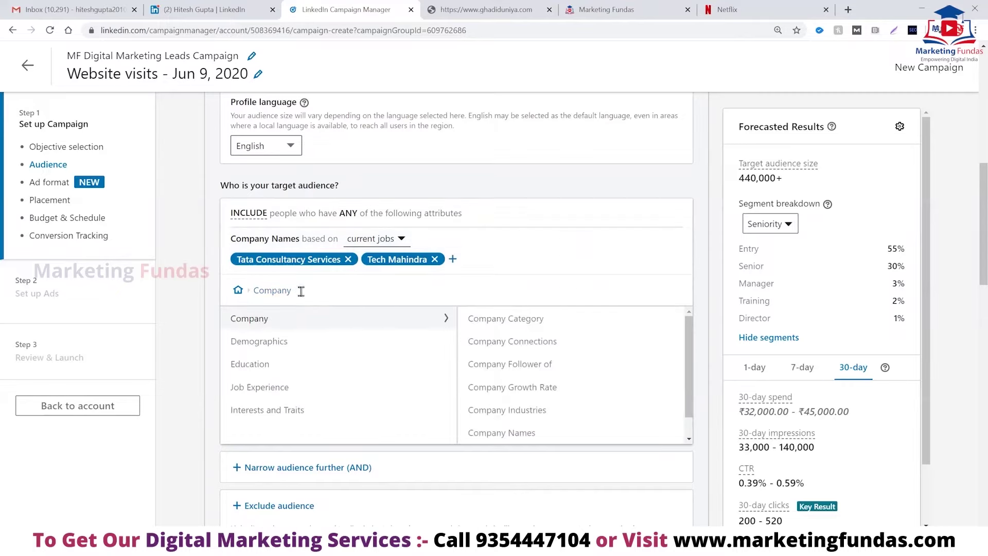
pyautogui.click(256, 344)
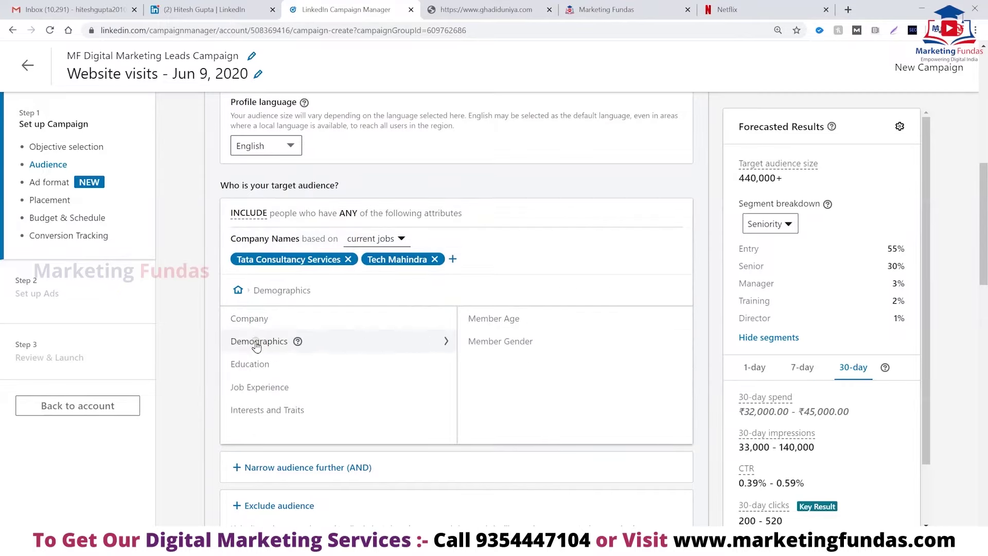
pyautogui.click(492, 345)
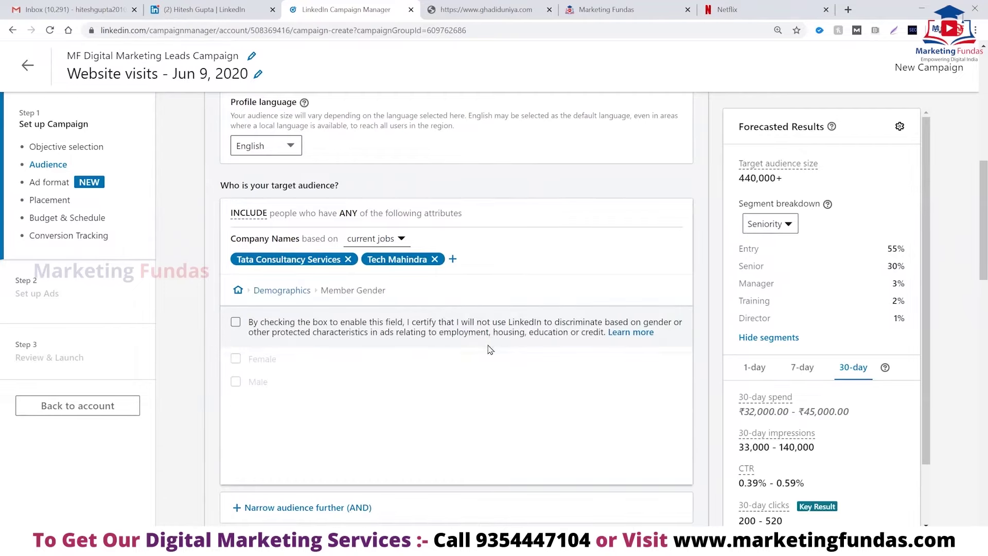
pyautogui.click(236, 323)
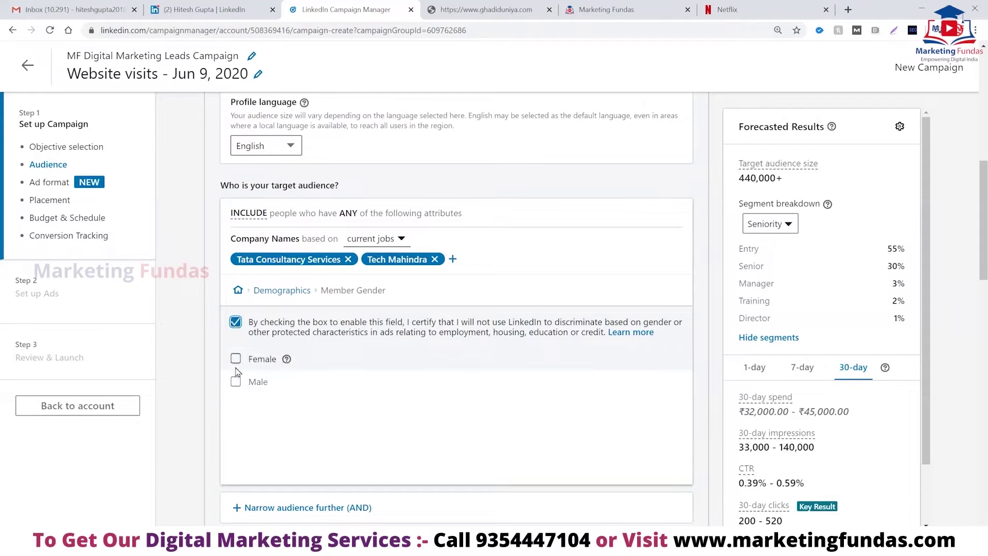
pyautogui.click(236, 323)
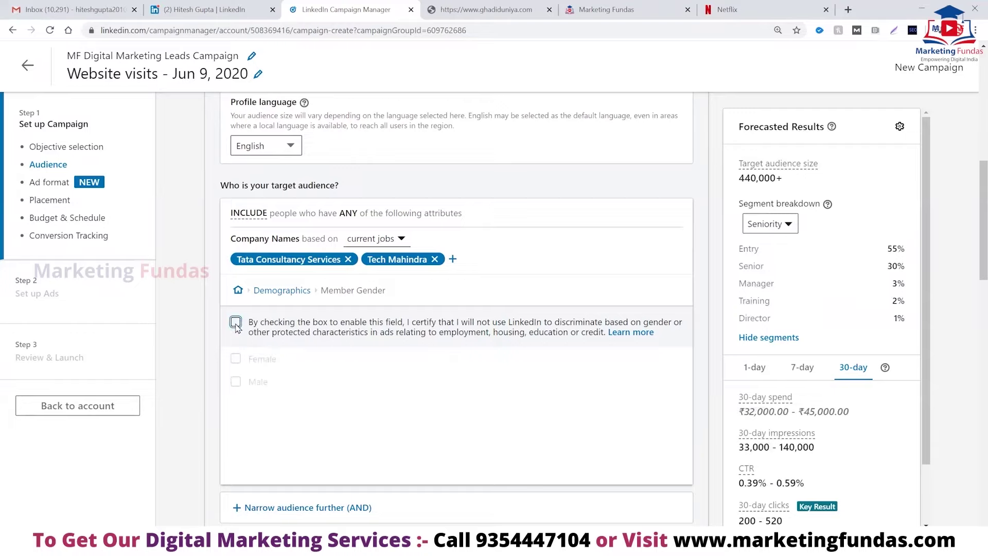
pyautogui.click(236, 323)
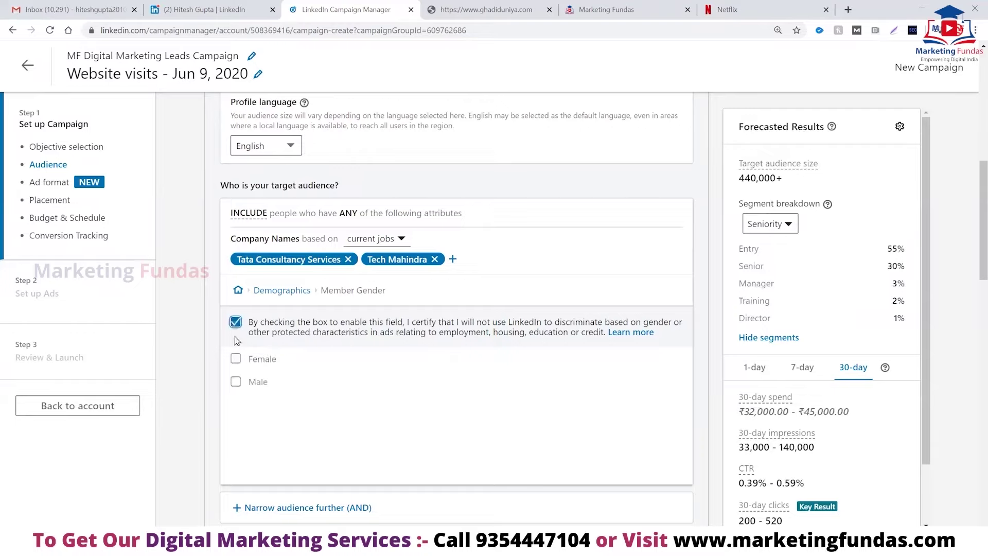
pyautogui.click(235, 382)
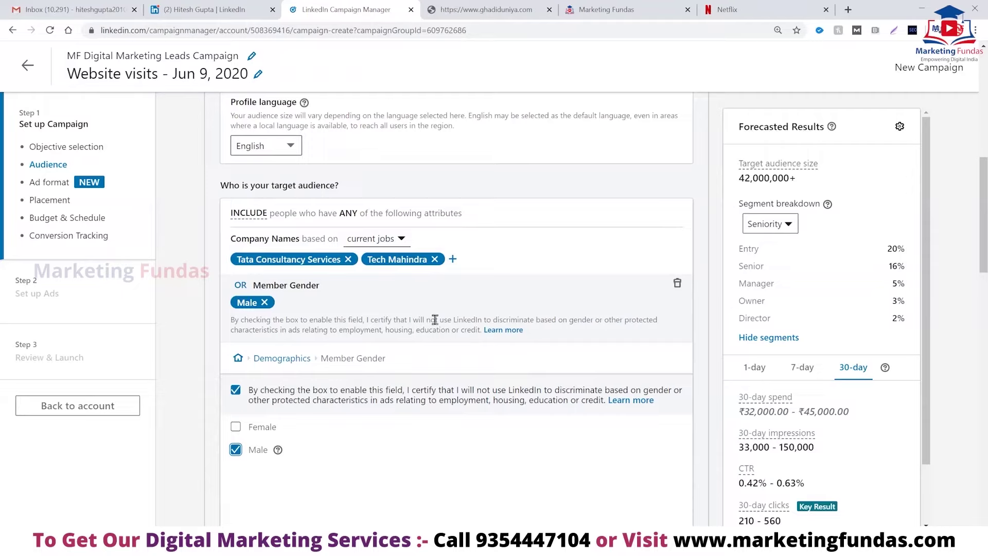
# Check the Degrees criteria within the Education attributes and return to the Education category.
pyautogui.click(269, 358)
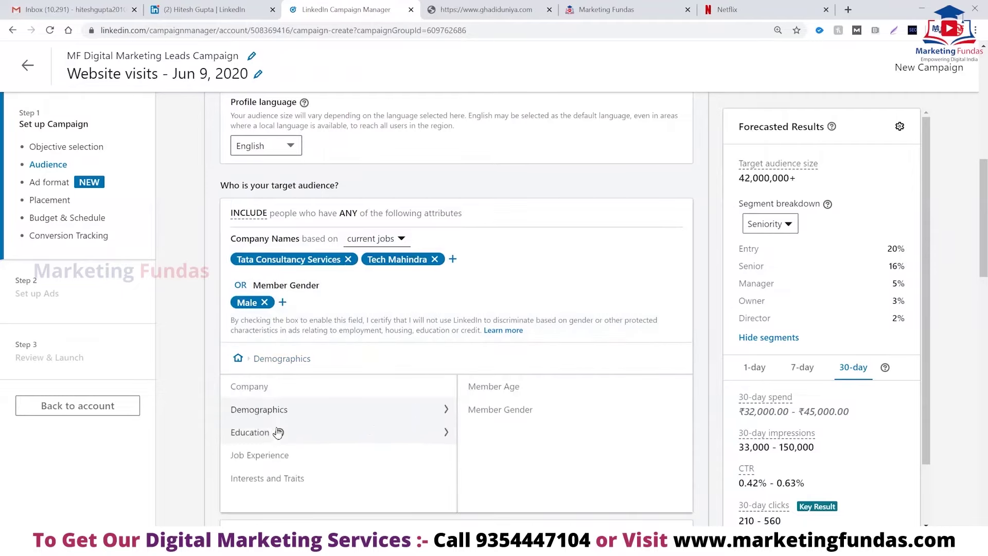
pyautogui.click(257, 435)
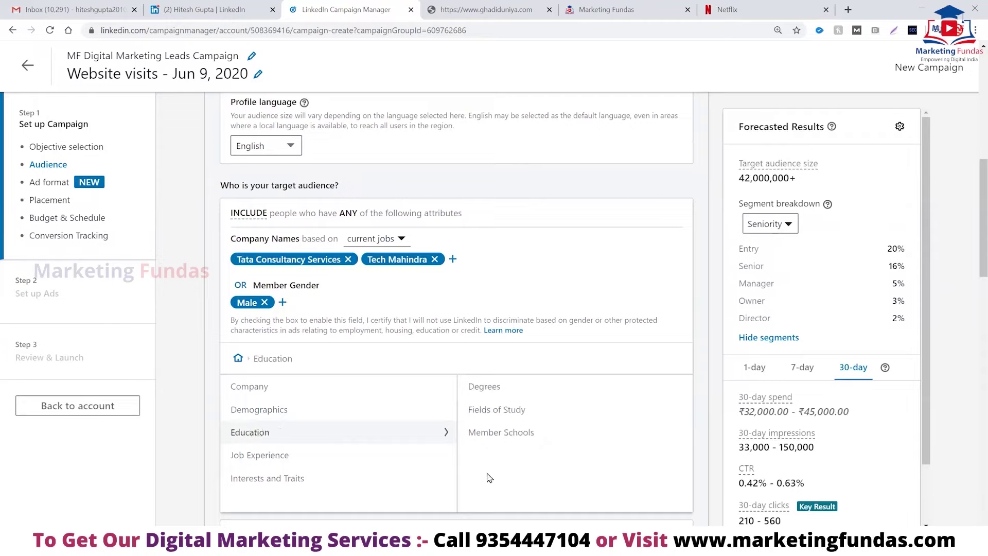
pyautogui.click(486, 390)
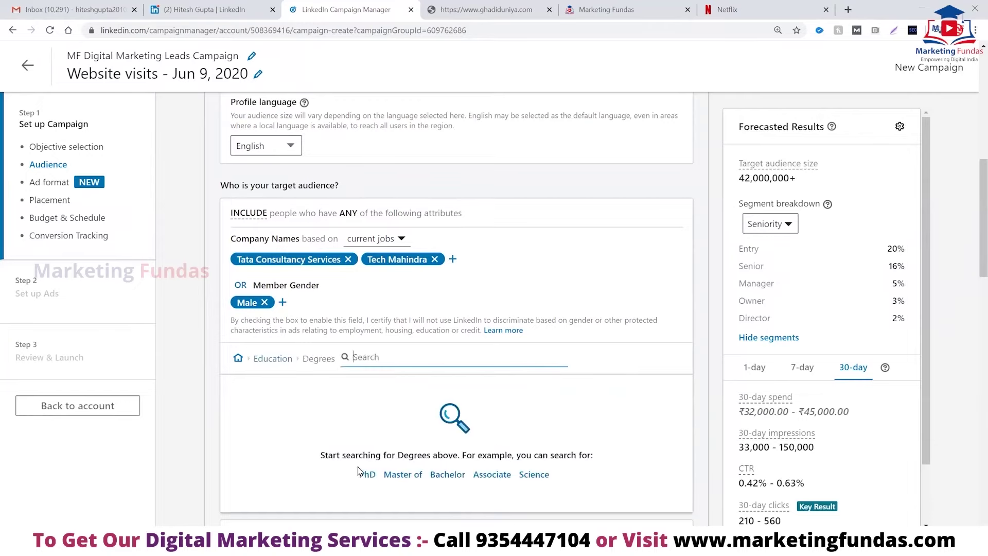
pyautogui.click(274, 358)
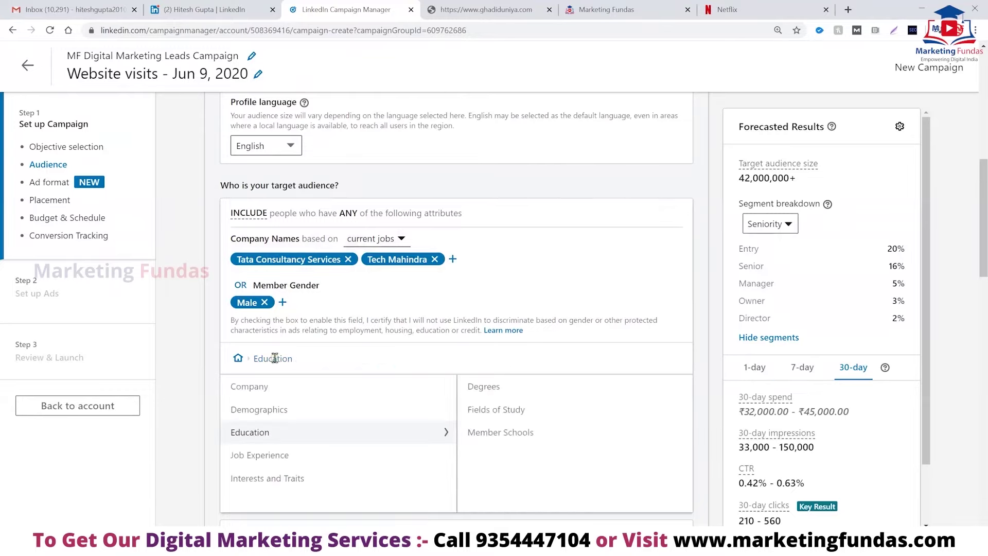
# Check the Job Titles criteria within the Job Experience attributes and return to the Job Experience category.
pyautogui.scroll(-2, 287, 441)
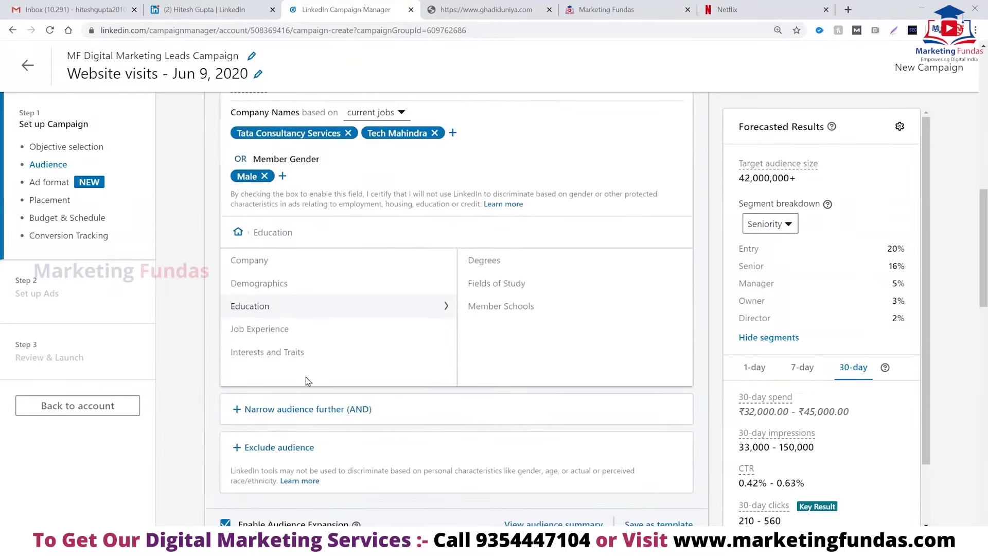
pyautogui.click(253, 333)
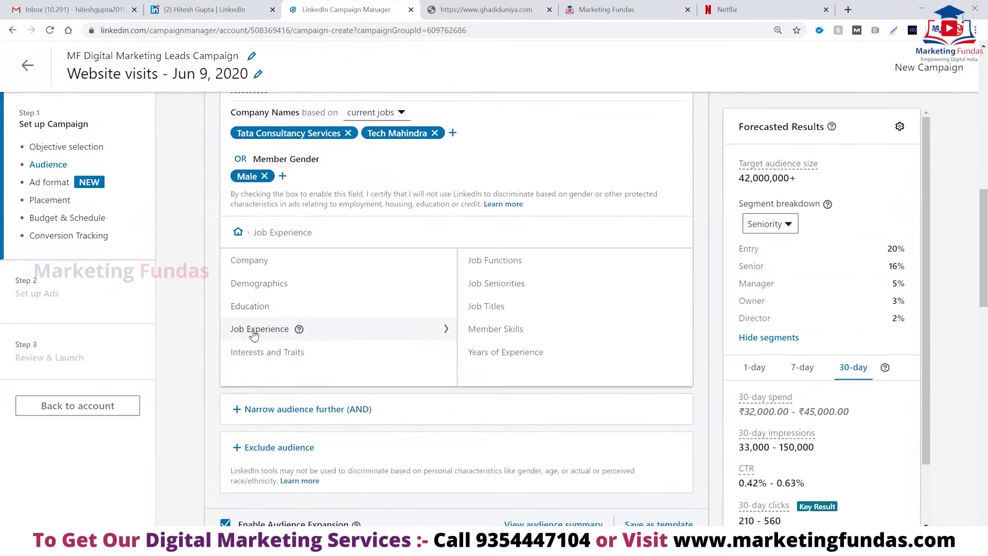
pyautogui.click(493, 307)
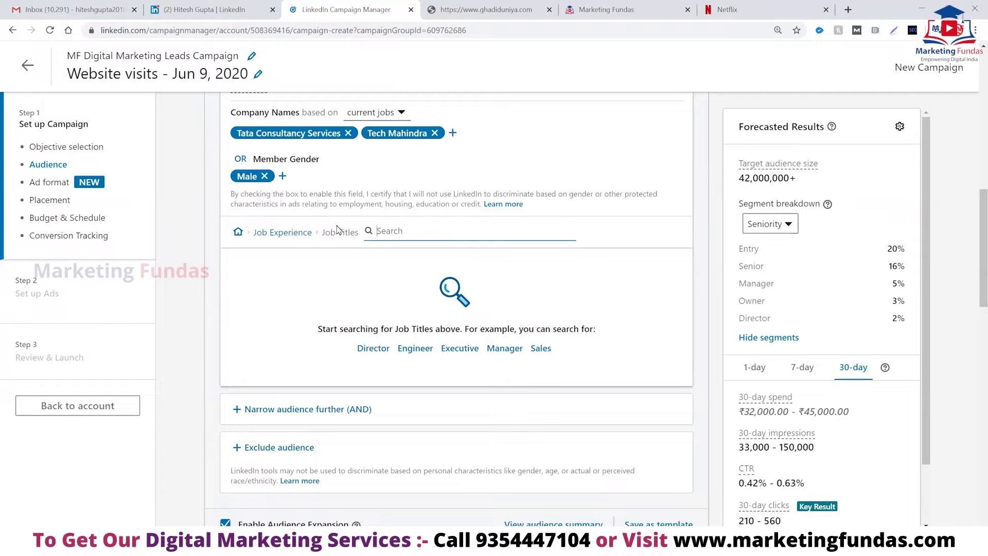
pyautogui.click(296, 232)
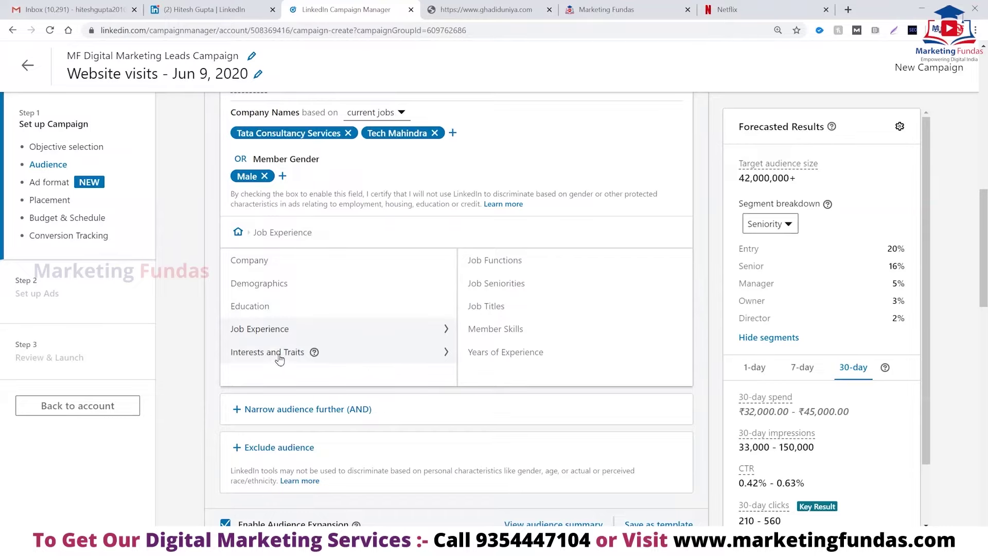
# Read the explanation of Audience Expansion and disable Audience Expansion for the campaign.
pyautogui.scroll(-2, 278, 355)
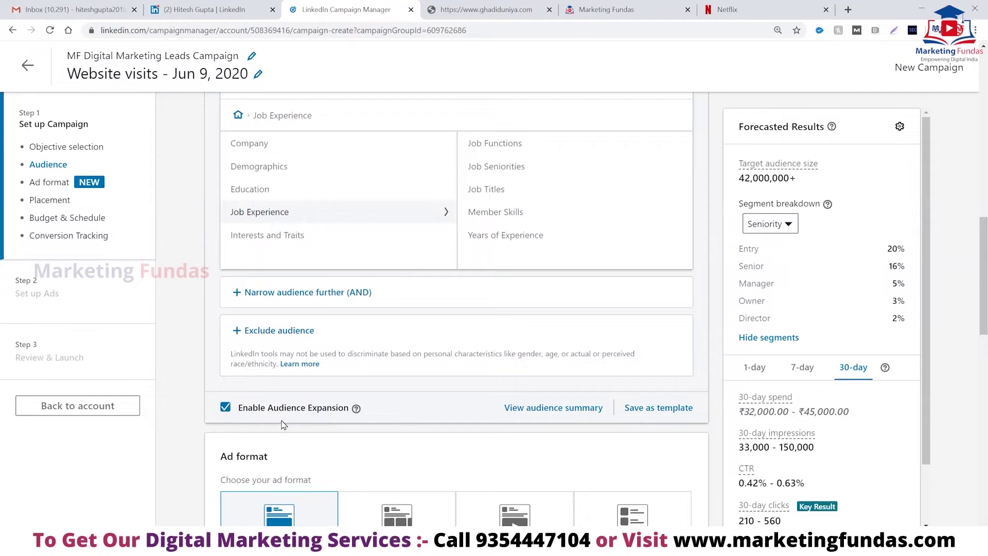
pyautogui.click(356, 409)
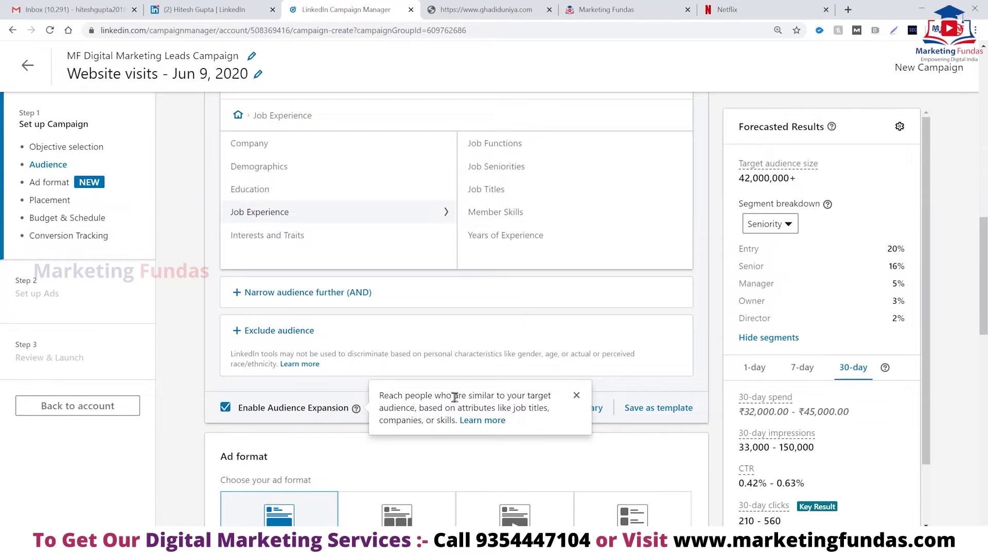
pyautogui.click(306, 397)
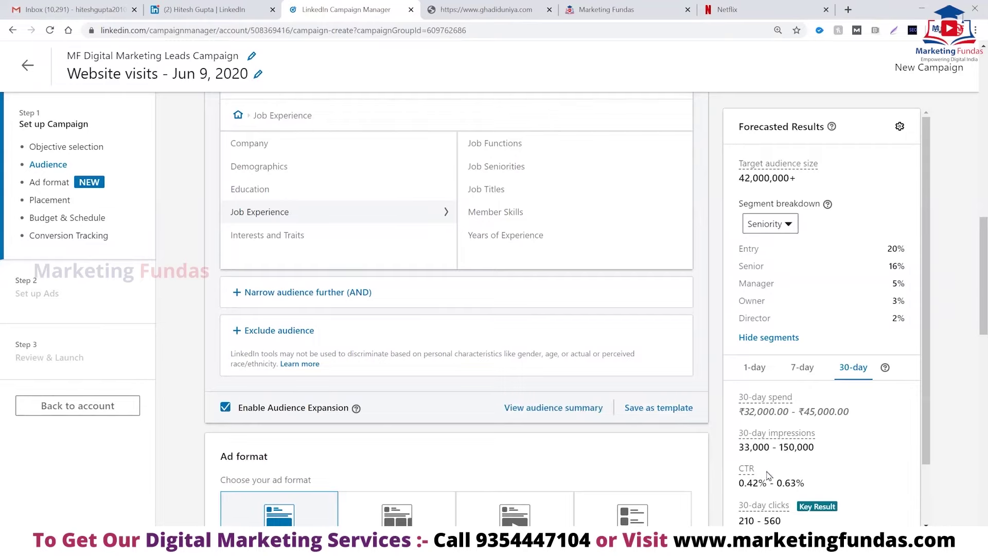
pyautogui.click(224, 409)
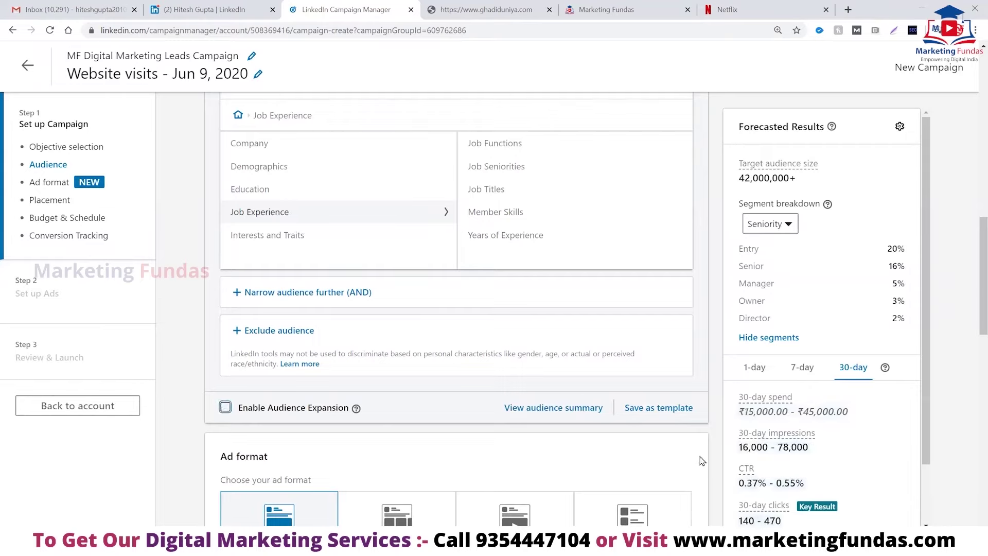
pyautogui.moveTo(765, 406)
# Save the audience as a template named "tcs and techm" and check the list of saved audiences.
pyautogui.click(662, 411)
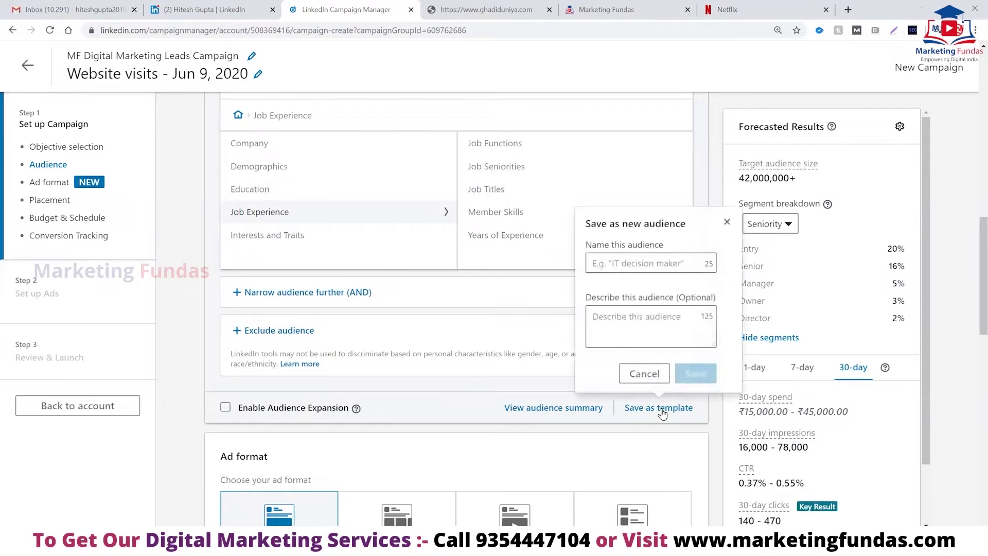
pyautogui.click(652, 262)
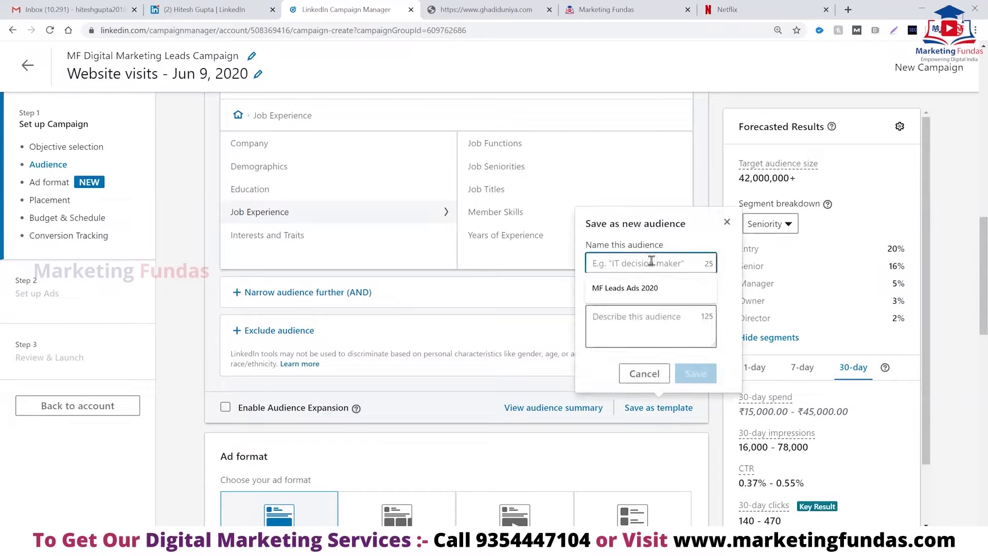
pyautogui.write('tcs and ')
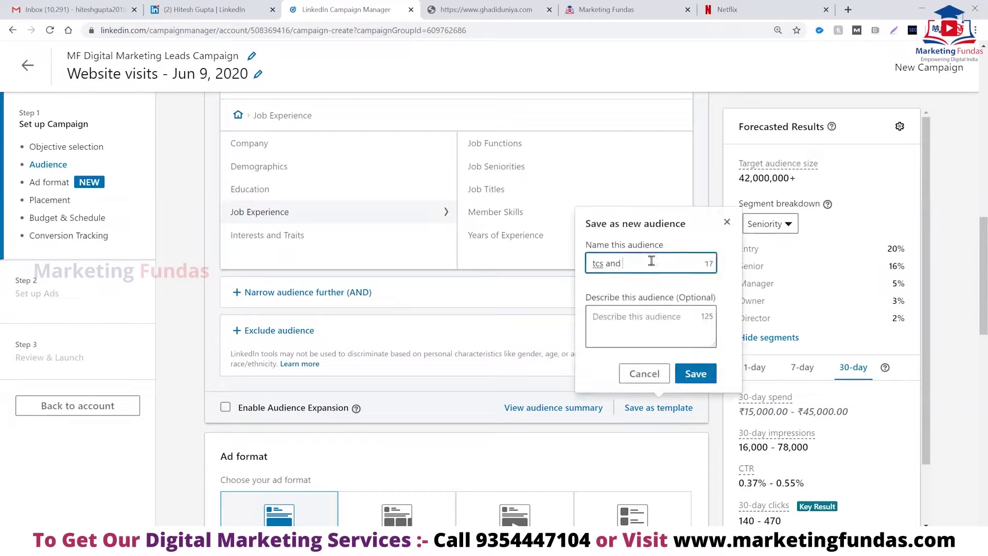
pyautogui.write('techm')
pyautogui.click(686, 375)
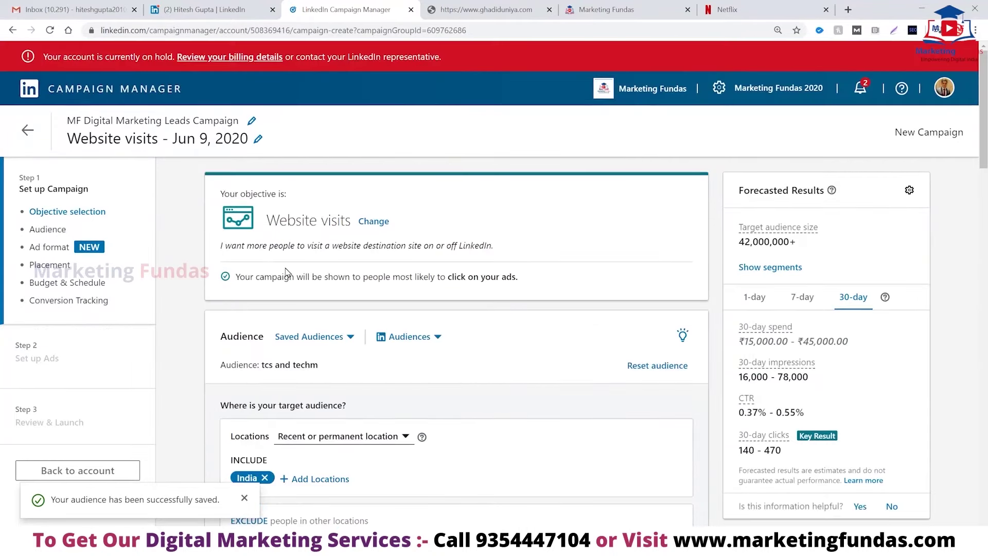
pyautogui.click(327, 338)
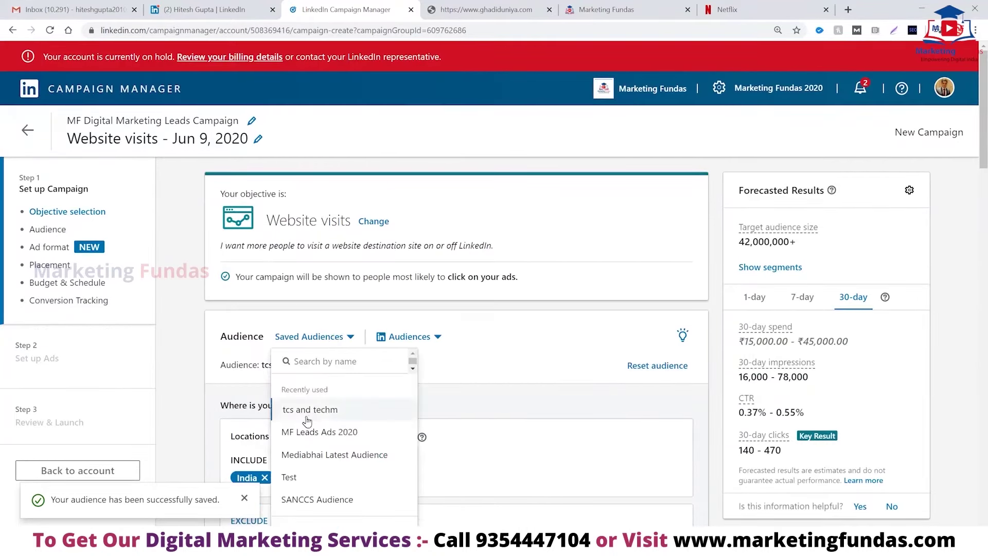
pyautogui.click(186, 413)
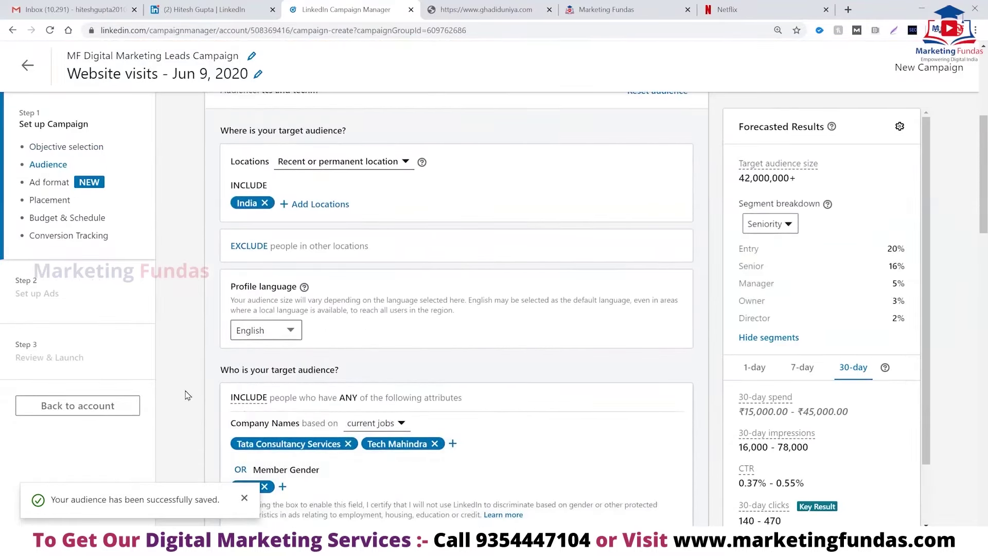
# Choose Carousel image ad as the campaign's ad format.
pyautogui.scroll(-6, 188, 395)
pyautogui.scroll(-2, 188, 395)
pyautogui.scroll(-4, 187, 395)
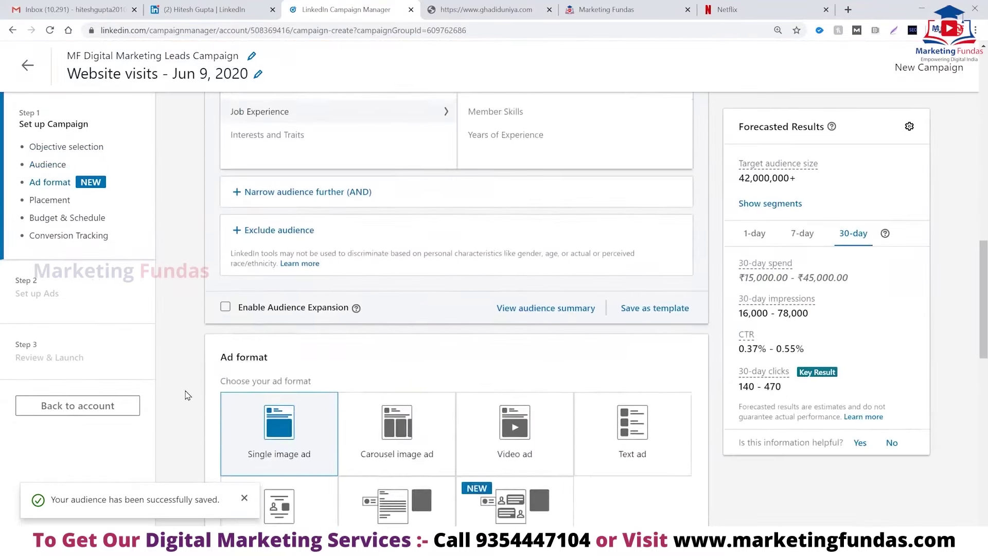
pyautogui.scroll(-2, 188, 395)
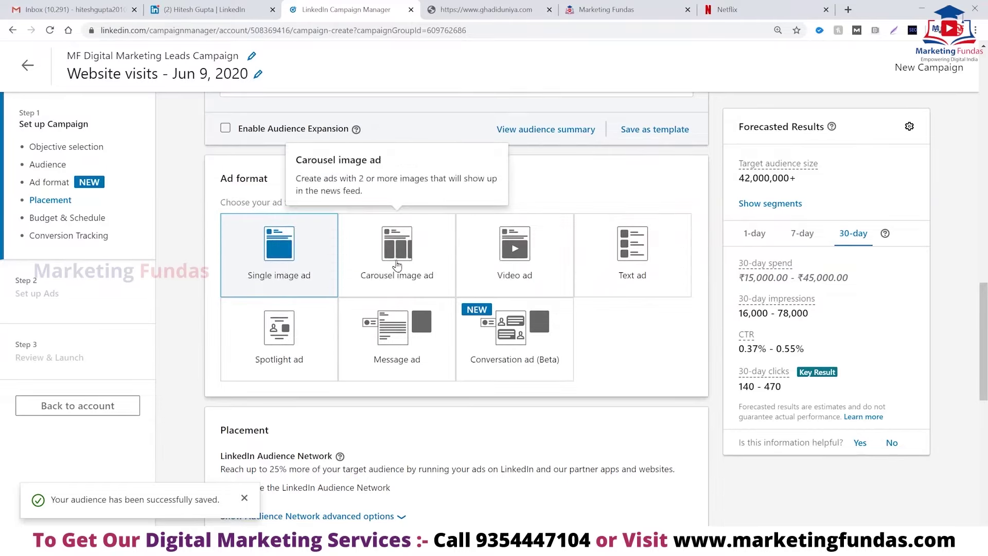
pyautogui.click(397, 265)
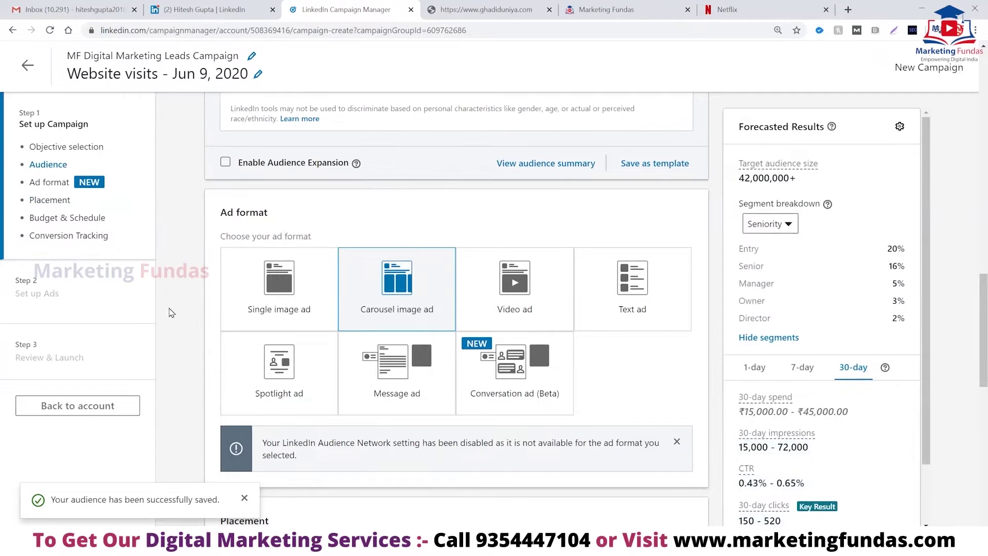
# Keep the budget option Set a daily budget and set the continuous schedule's start date to 6/12/2020.
pyautogui.scroll(-2, 177, 316)
pyautogui.scroll(-5, 178, 317)
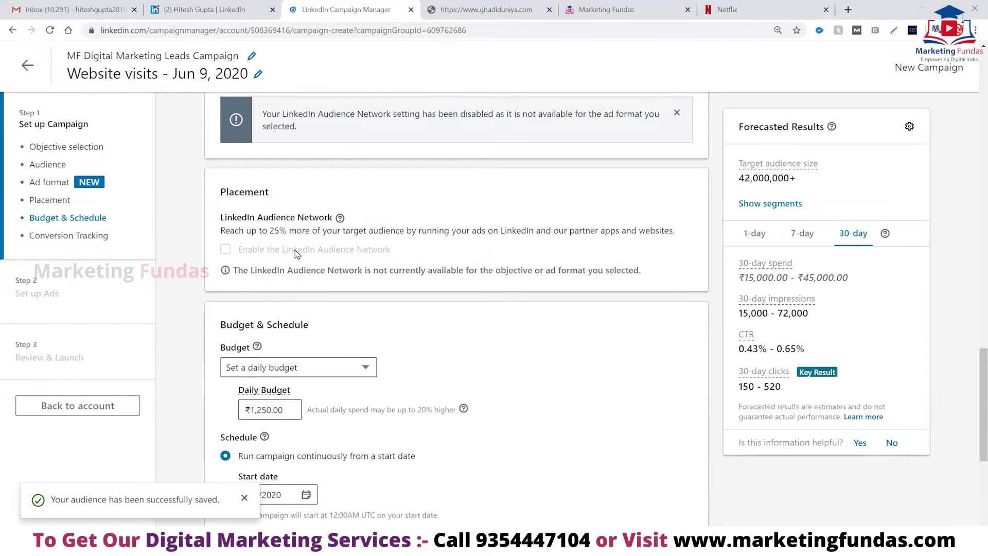
pyautogui.scroll(-2, 297, 254)
pyautogui.scroll(-2, 297, 254)
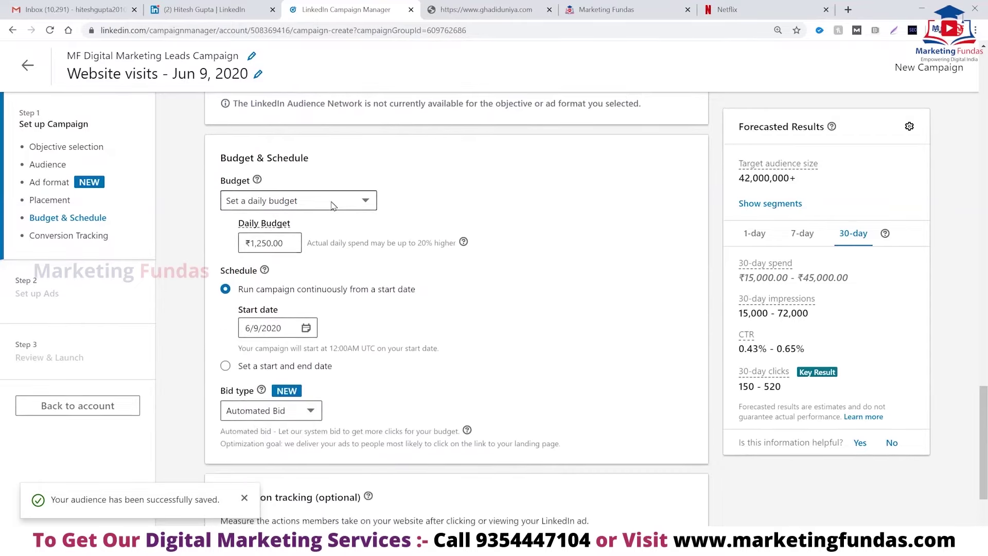
pyautogui.click(363, 204)
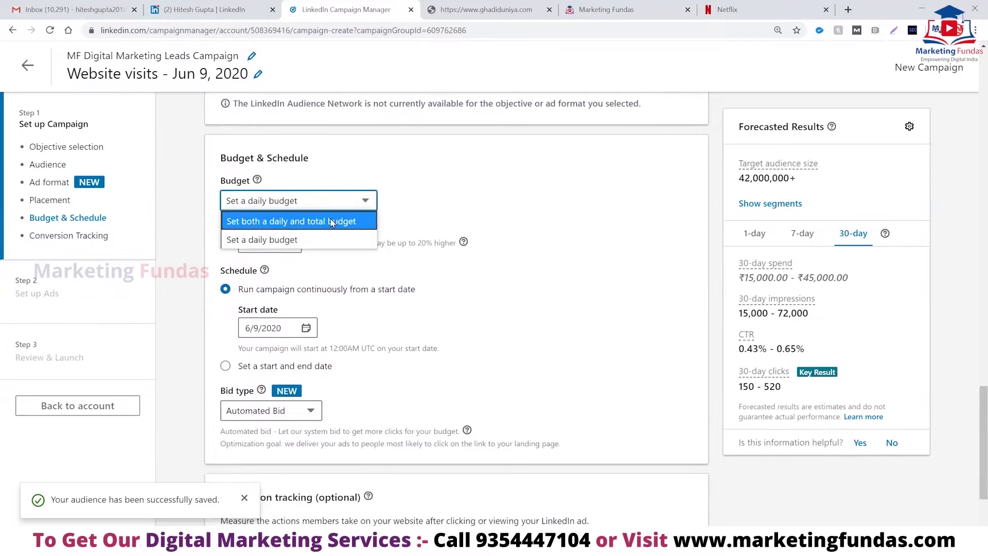
pyautogui.click(280, 238)
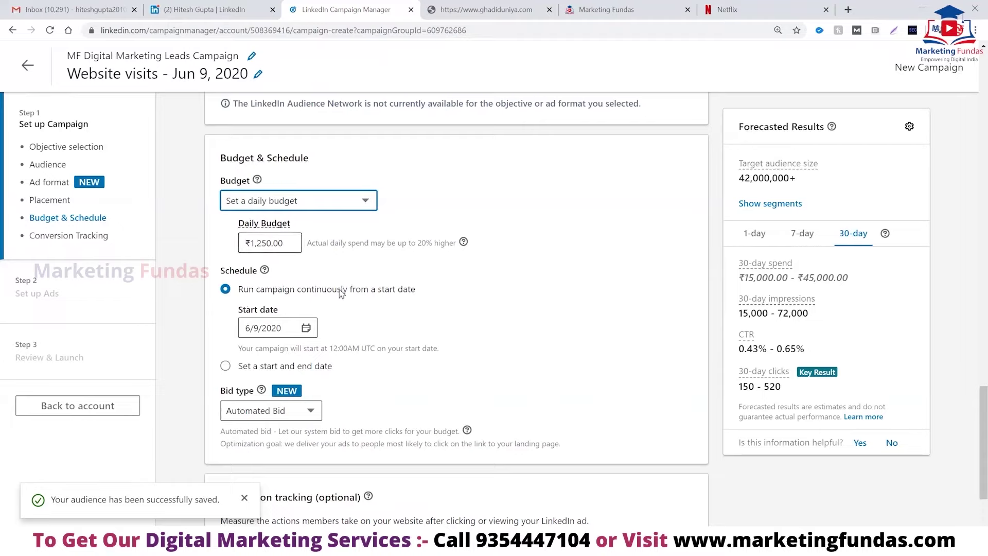
pyautogui.click(307, 328)
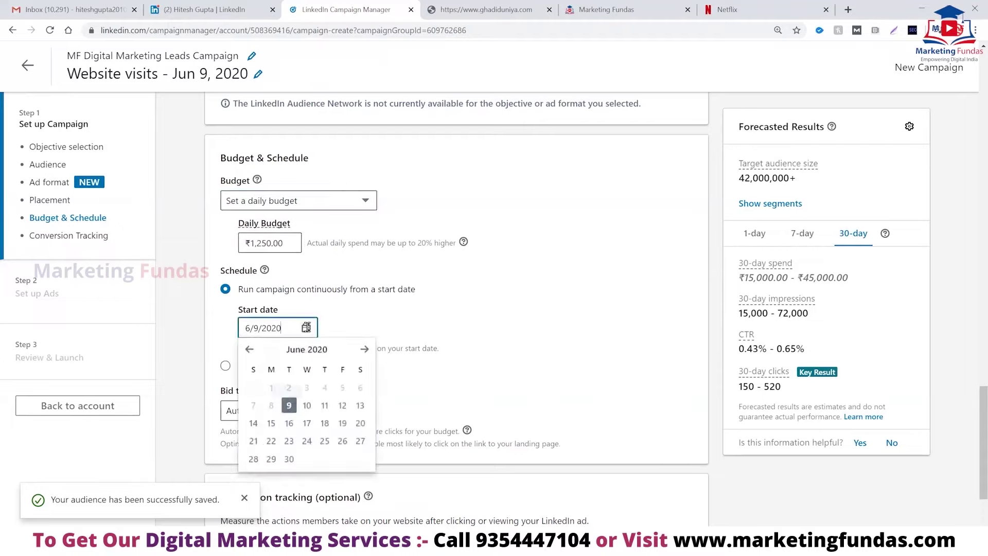
pyautogui.click(343, 406)
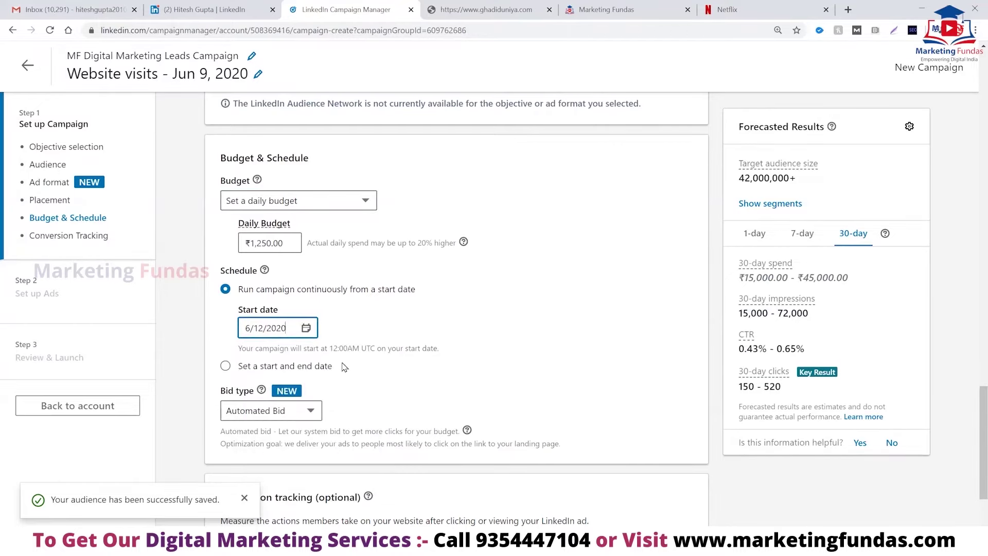
# Try the Target CPC Bid type and switch the bid type back to Automated Bid.
pyautogui.scroll(-3, 340, 379)
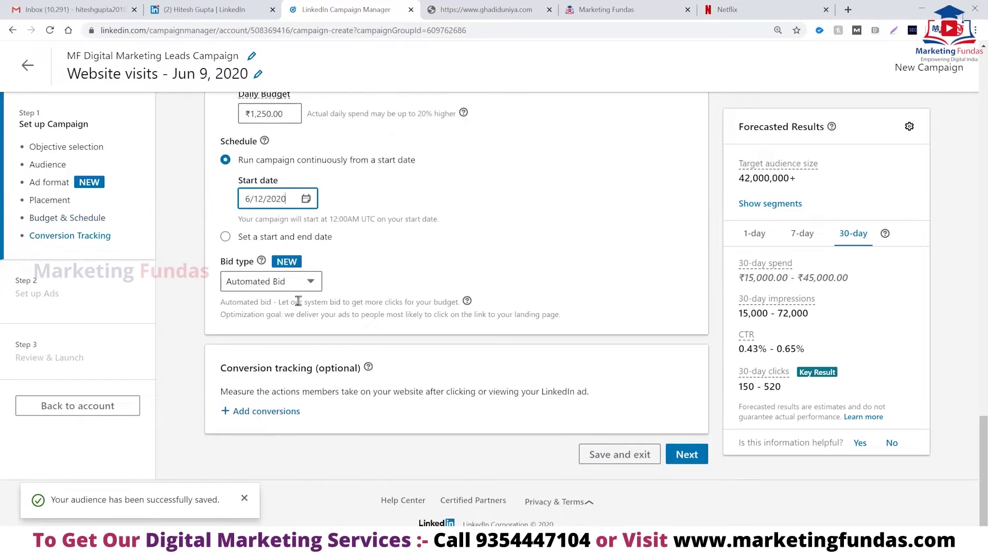
pyautogui.click(310, 283)
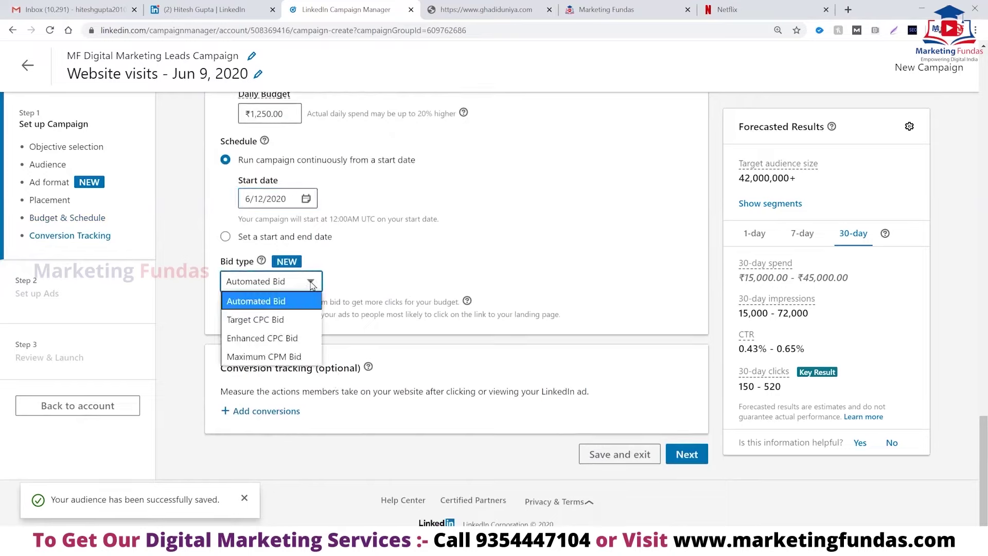
pyautogui.click(275, 320)
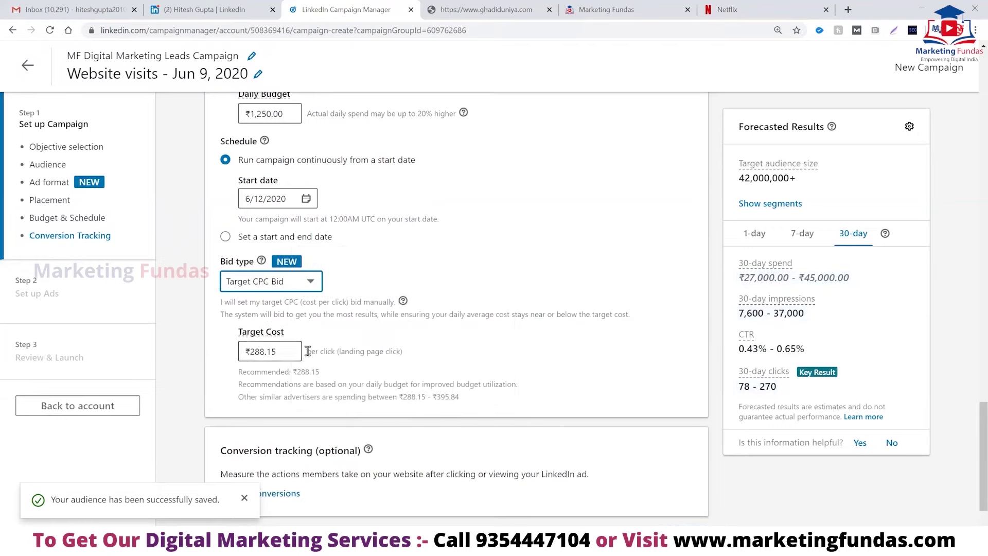
pyautogui.click(305, 285)
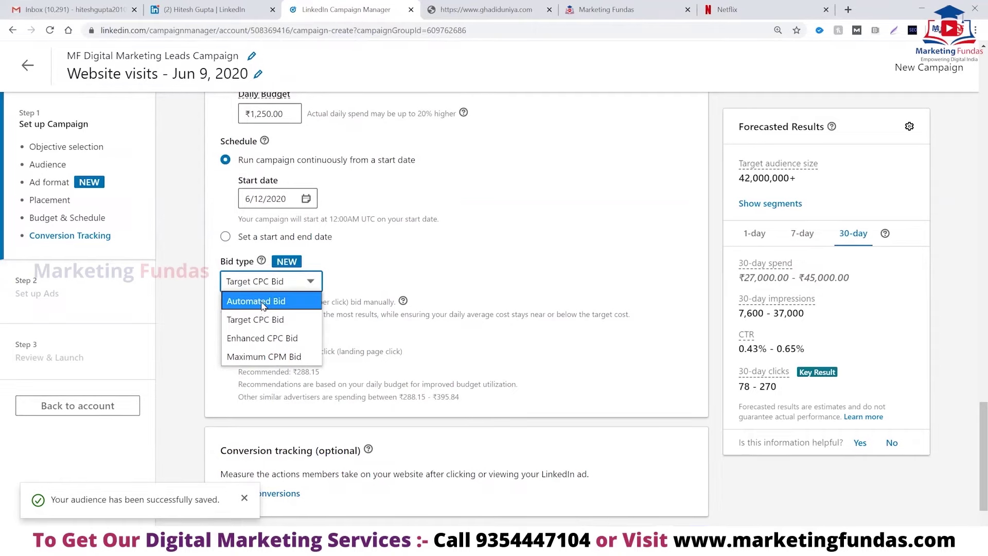
pyautogui.click(264, 302)
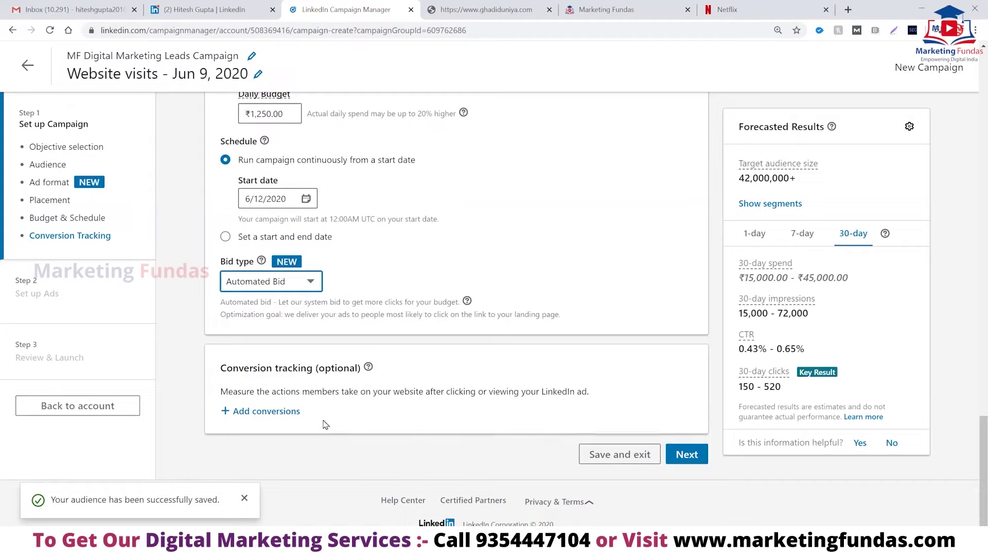
# Proceed from the campaign setup and confirm saving its objective and ad format.
pyautogui.click(692, 456)
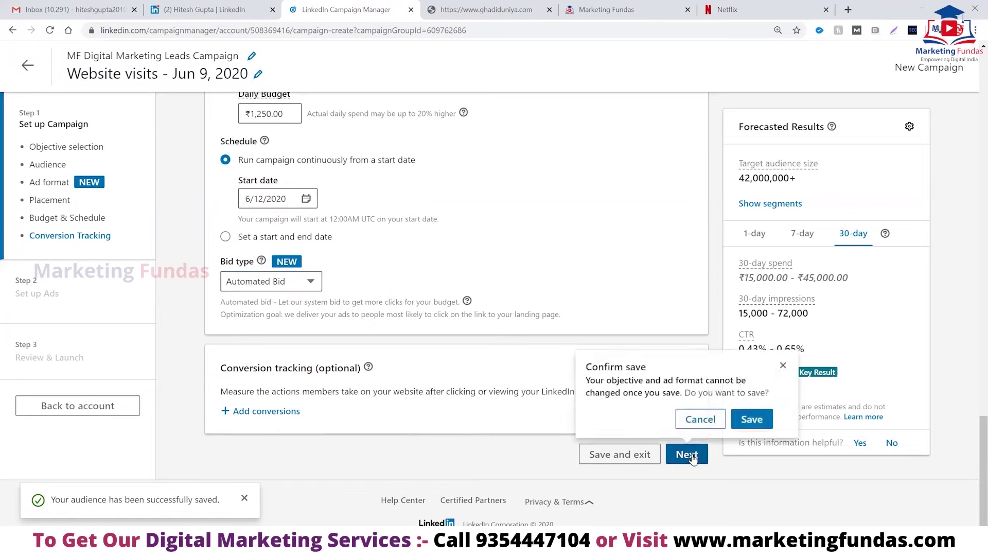
pyautogui.click(751, 420)
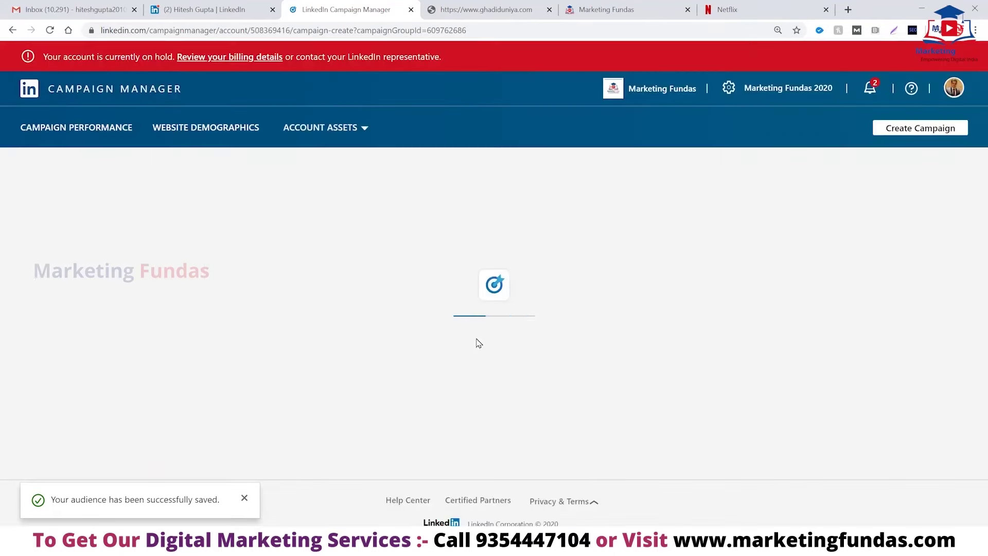
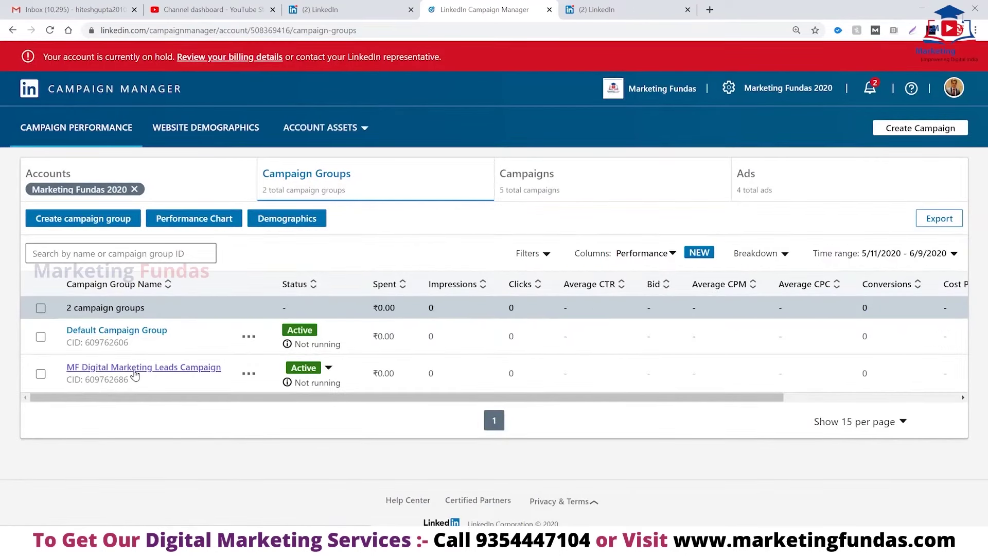
# Create a new campaign in the MF Digital Marketing Leads Campaign group with the Engagement objective.
pyautogui.click(135, 368)
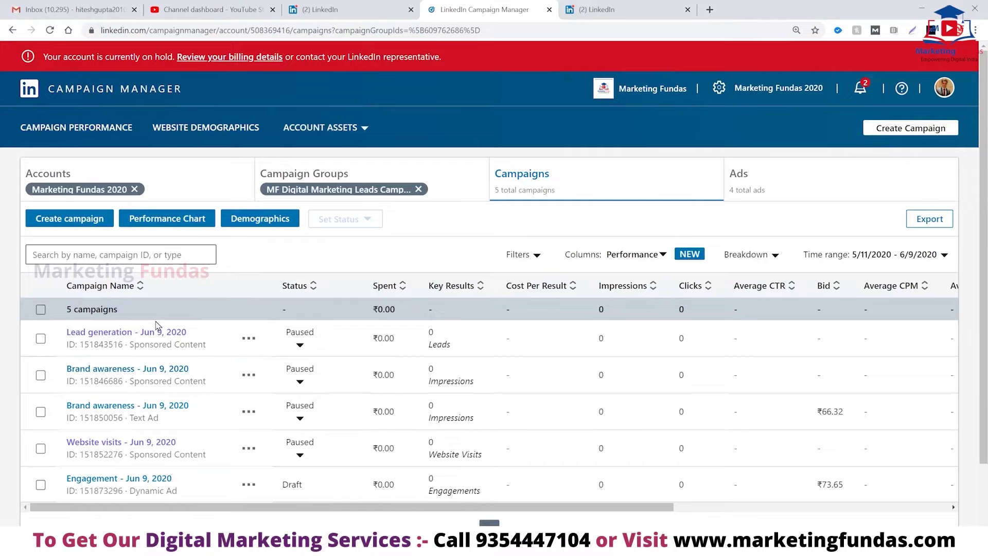
pyautogui.click(76, 220)
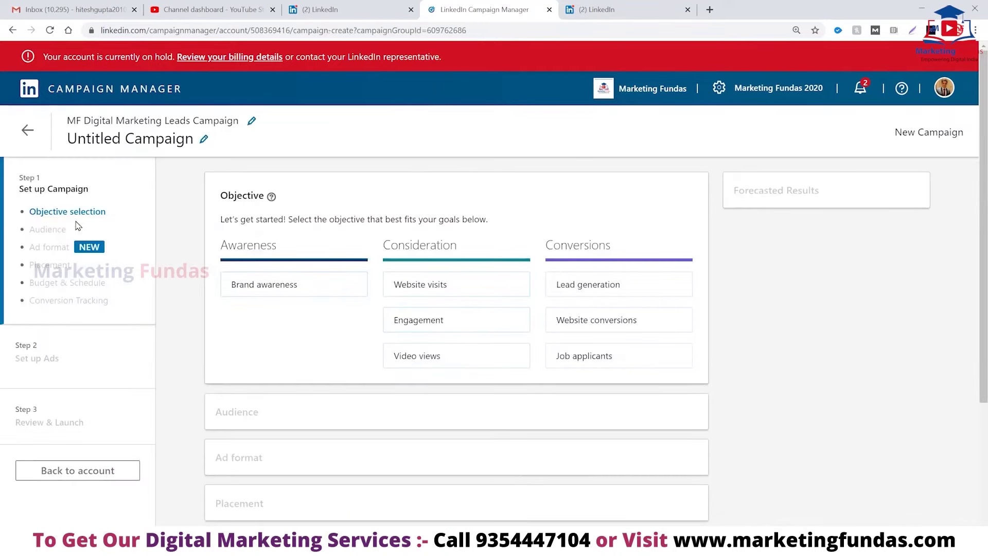
pyautogui.moveTo(406, 323)
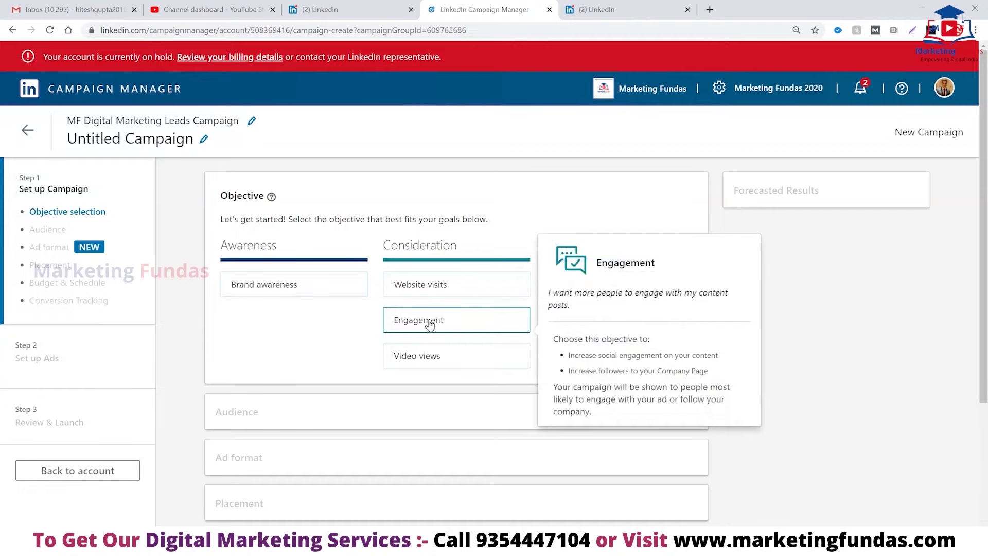
pyautogui.click(429, 324)
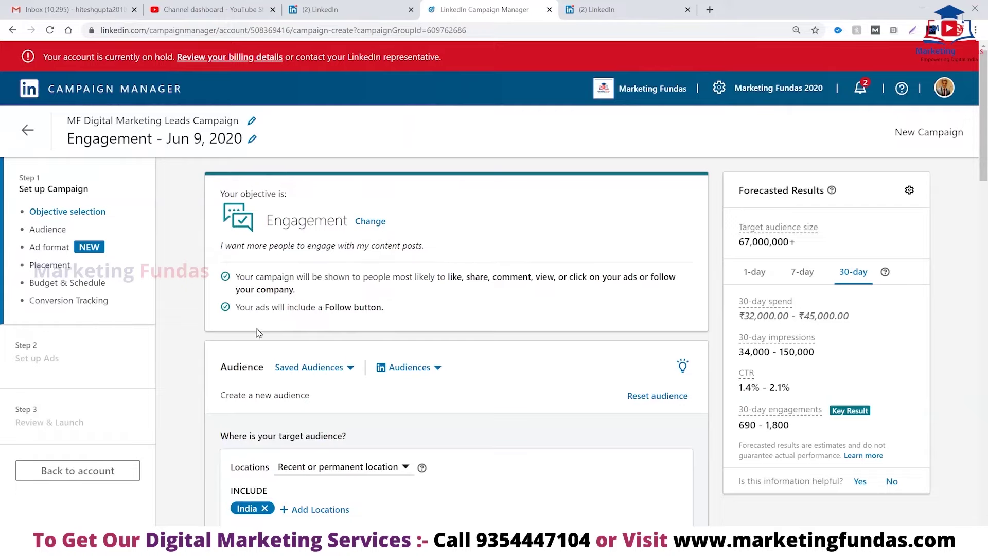
# Examine the Engagement campaign's audience settings, including the saved audiences, location, profile language and audience attributes.
pyautogui.scroll(-3, 194, 352)
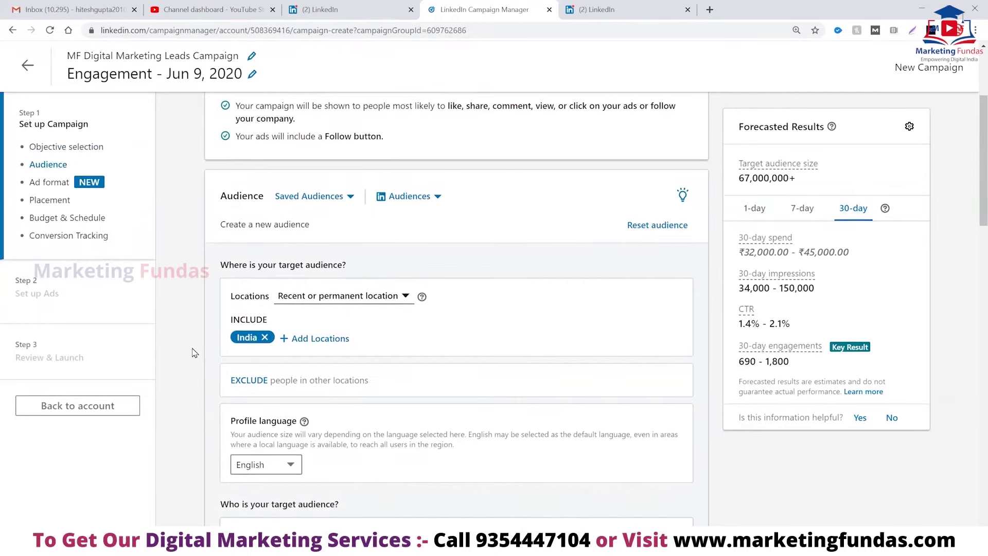
pyautogui.scroll(-4, 194, 353)
pyautogui.scroll(4, 196, 353)
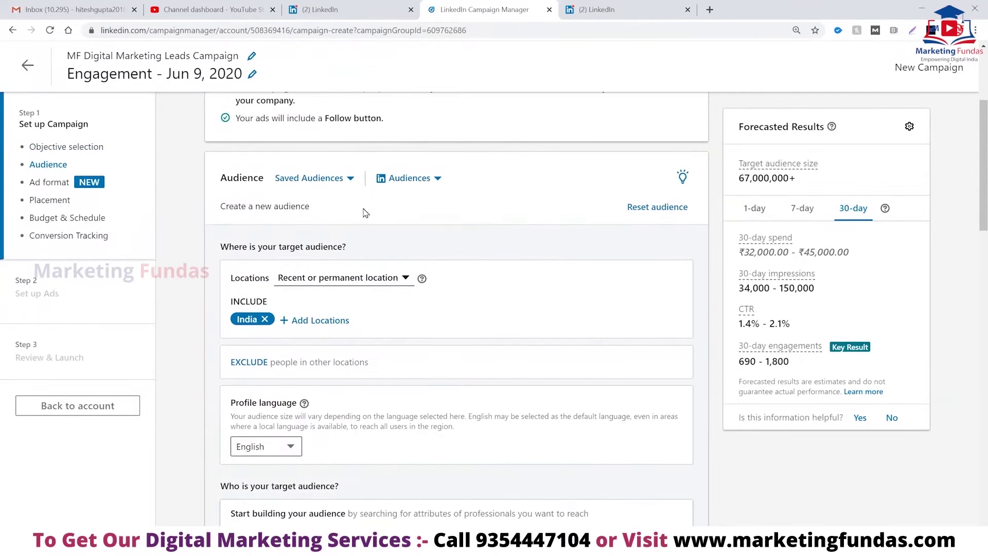
pyautogui.scroll(-3, 211, 325)
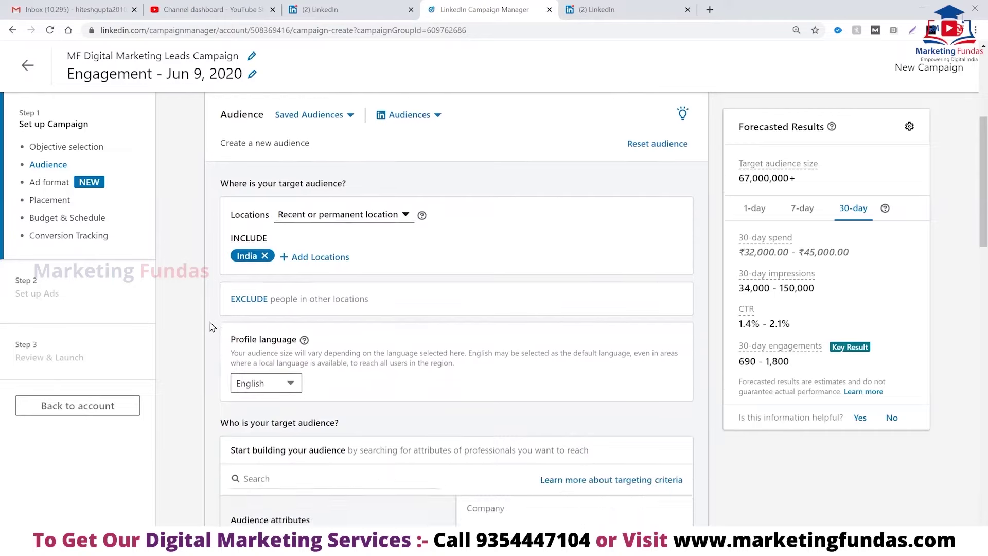
pyautogui.scroll(3, 211, 325)
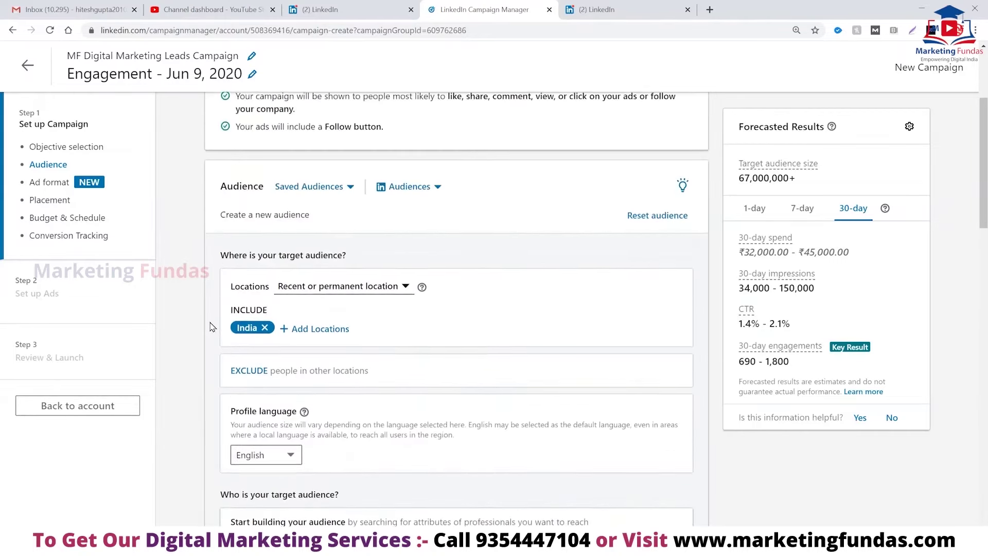
pyautogui.click(351, 188)
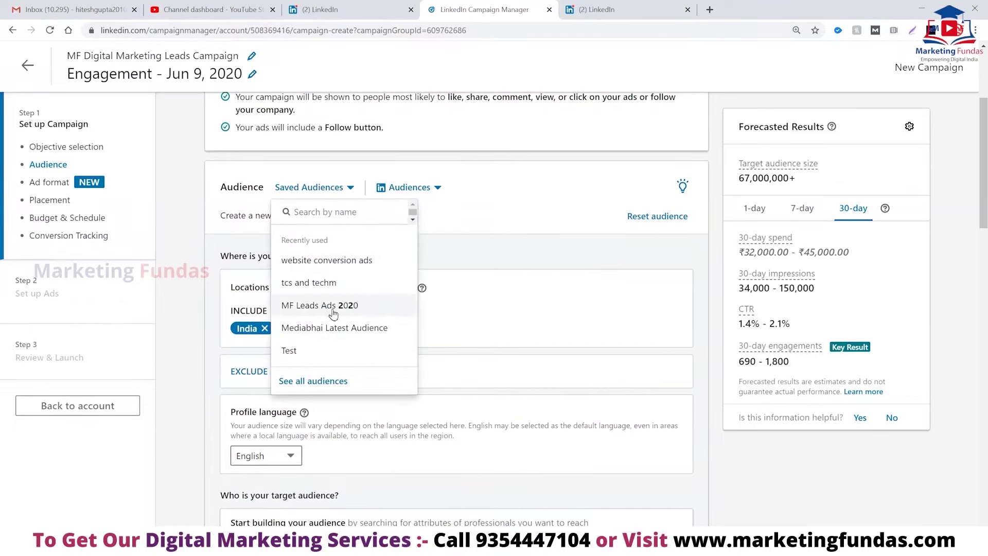
pyautogui.click(200, 305)
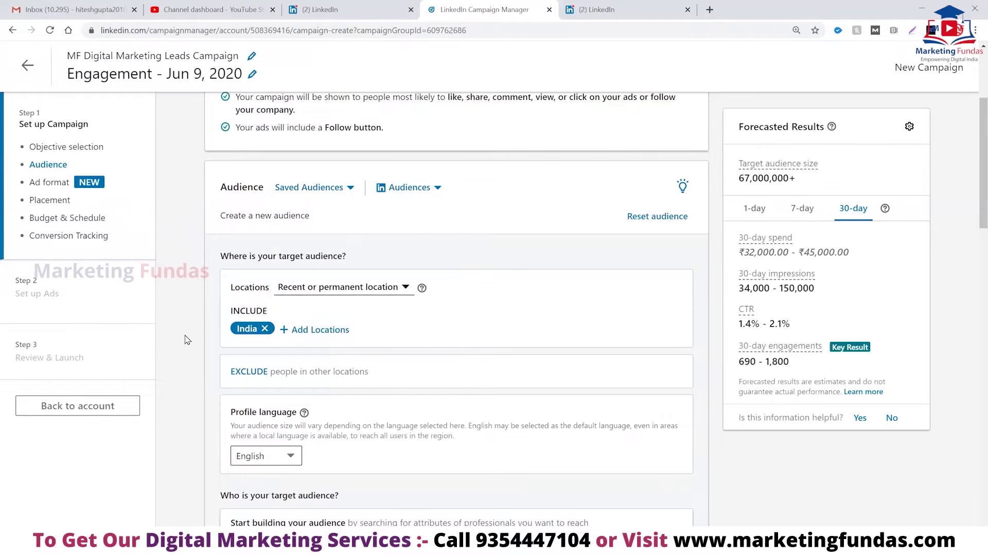
pyautogui.scroll(-6, 187, 340)
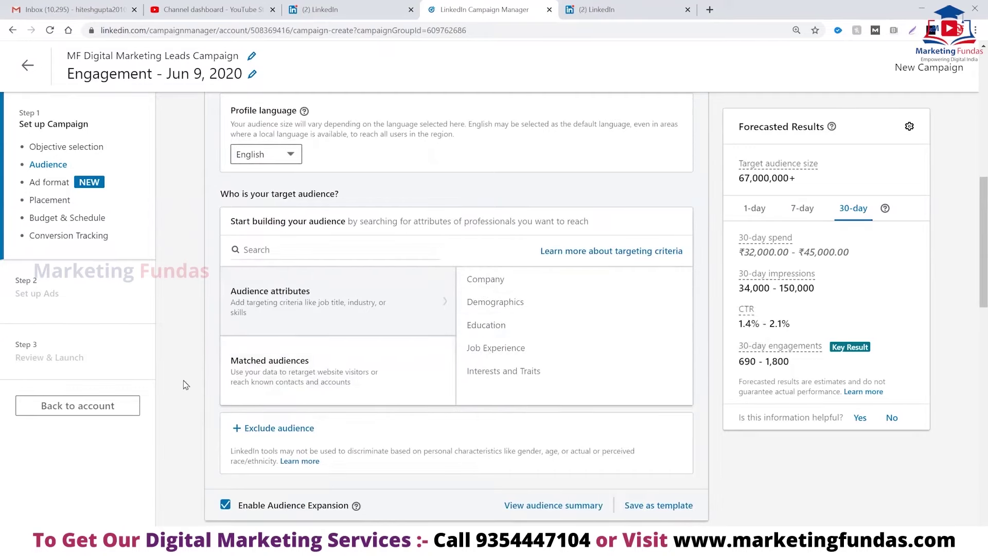
pyautogui.scroll(-2, 186, 384)
pyautogui.scroll(-2, 186, 385)
pyautogui.scroll(4, 186, 384)
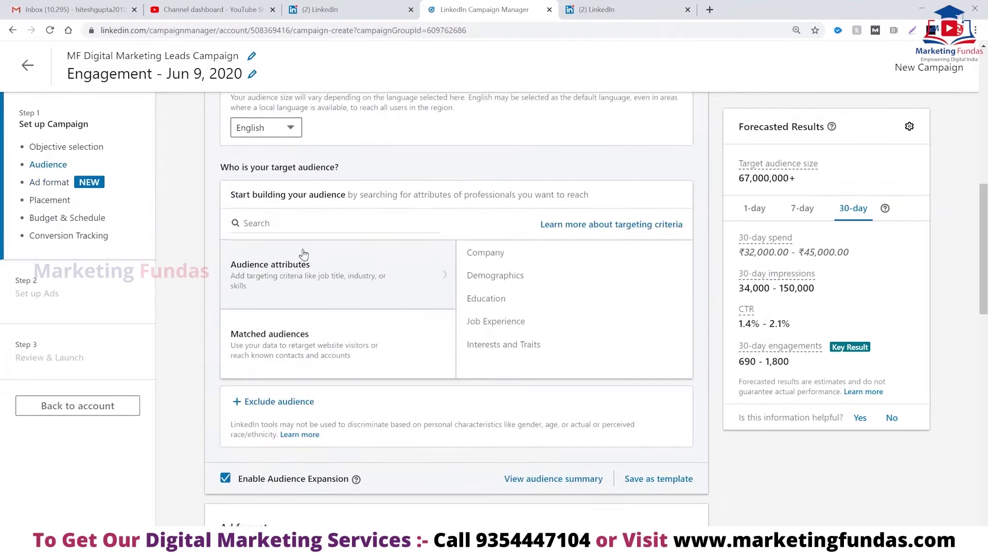
# Apply the saved audience MF Leads Ads 2020 to the Engagement campaign and accept replacing the existing targeting selections.
pyautogui.scroll(3, 304, 254)
pyautogui.scroll(3, 304, 254)
pyautogui.scroll(2, 304, 254)
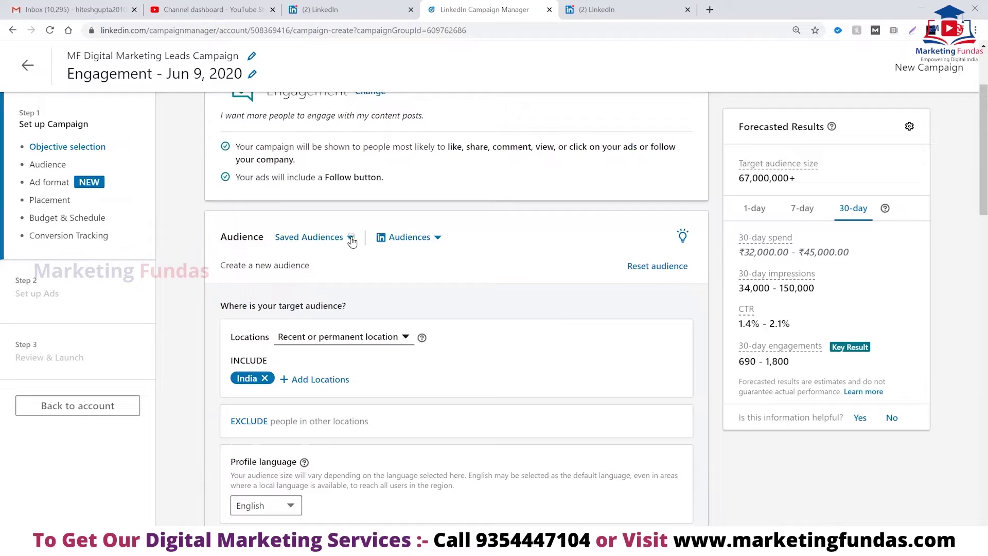
pyautogui.click(350, 237)
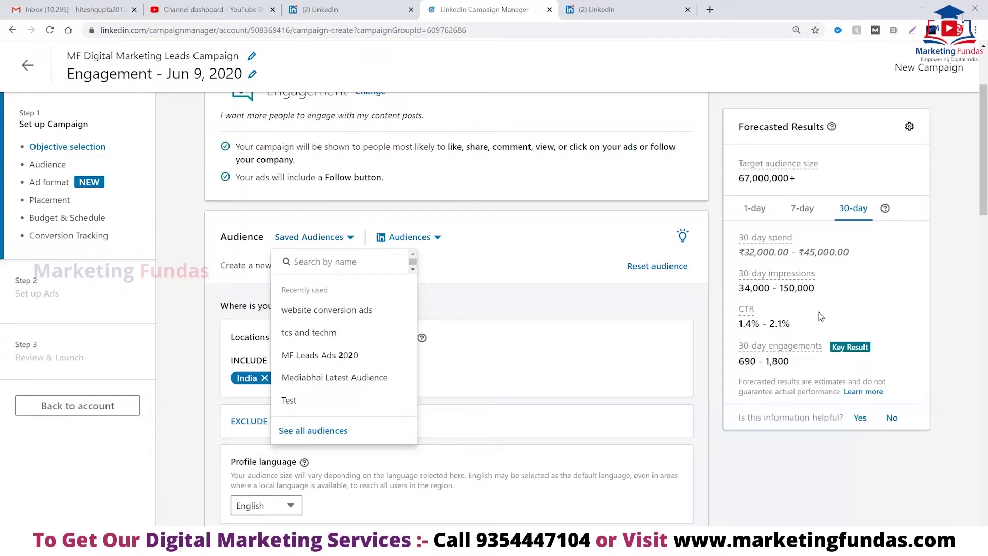
pyautogui.click(321, 357)
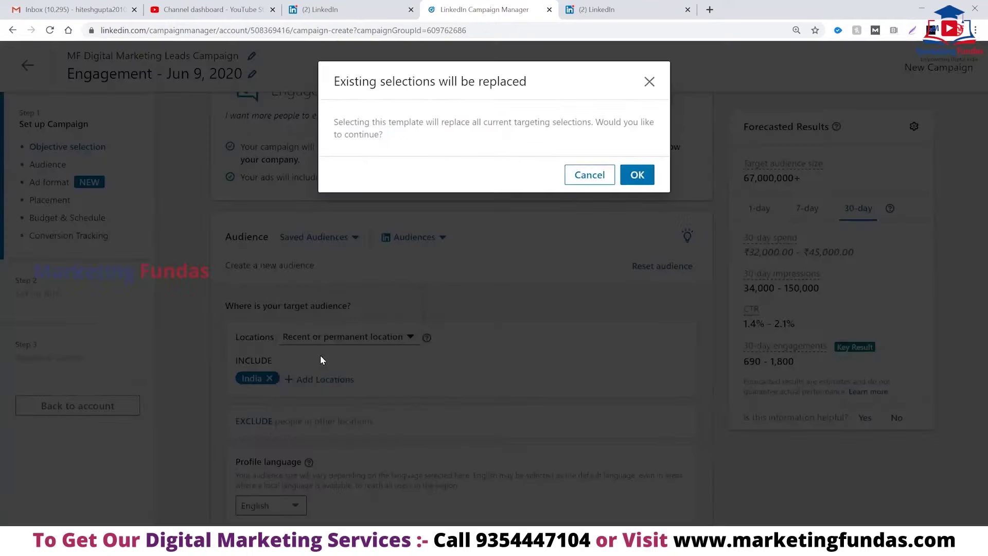
pyautogui.click(635, 176)
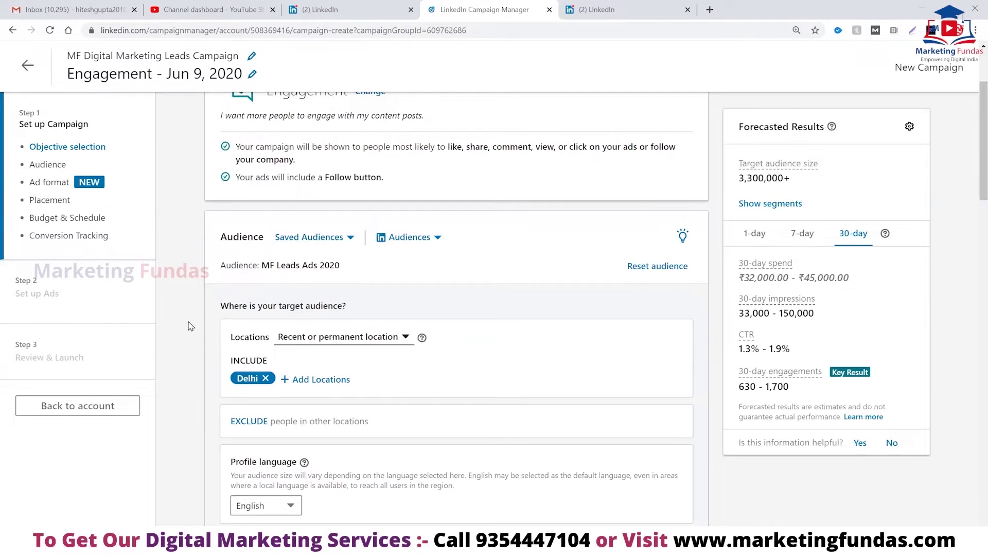
# Review the applied audience's location, member age and company industry targeting along with its segment breakdown.
pyautogui.scroll(-3, 190, 326)
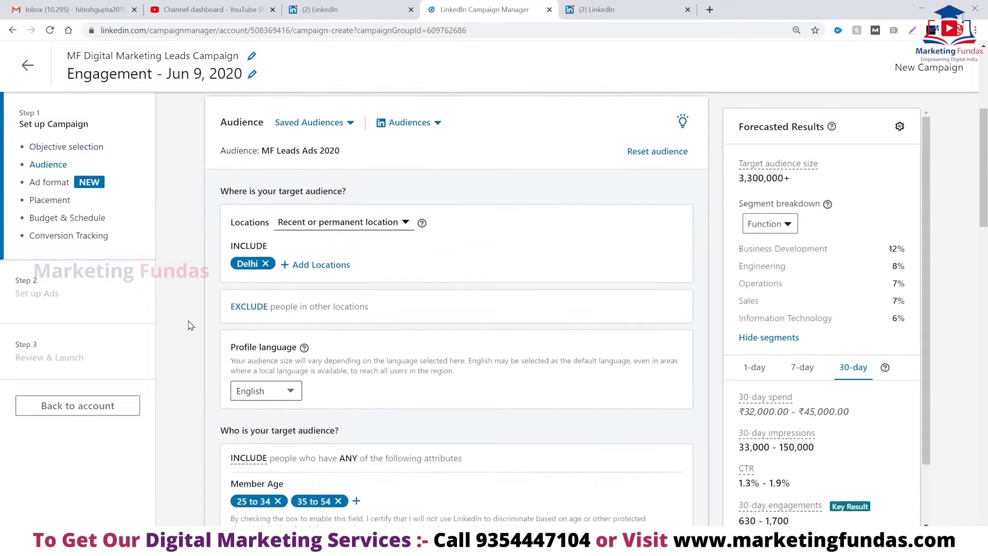
pyautogui.scroll(-3, 463, 380)
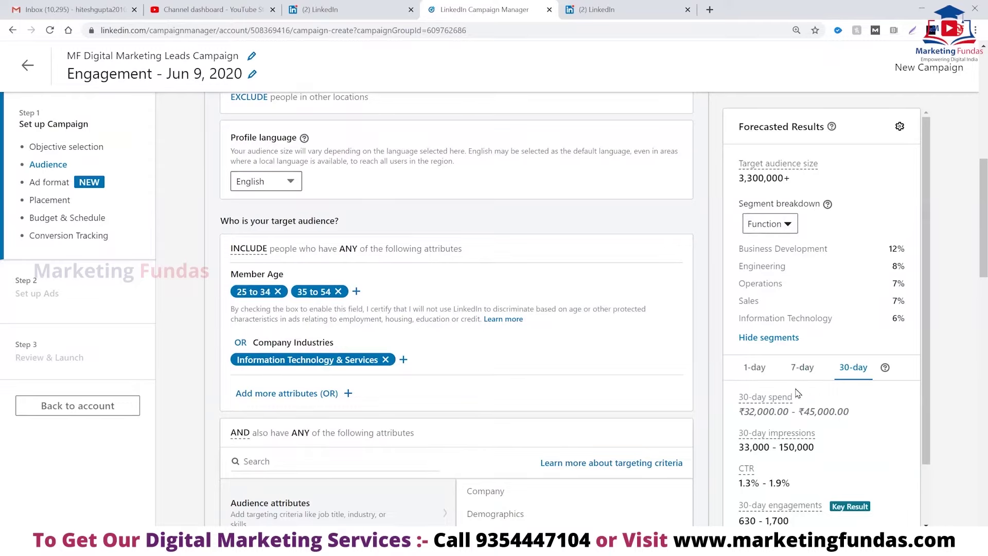
pyautogui.scroll(-2, 186, 389)
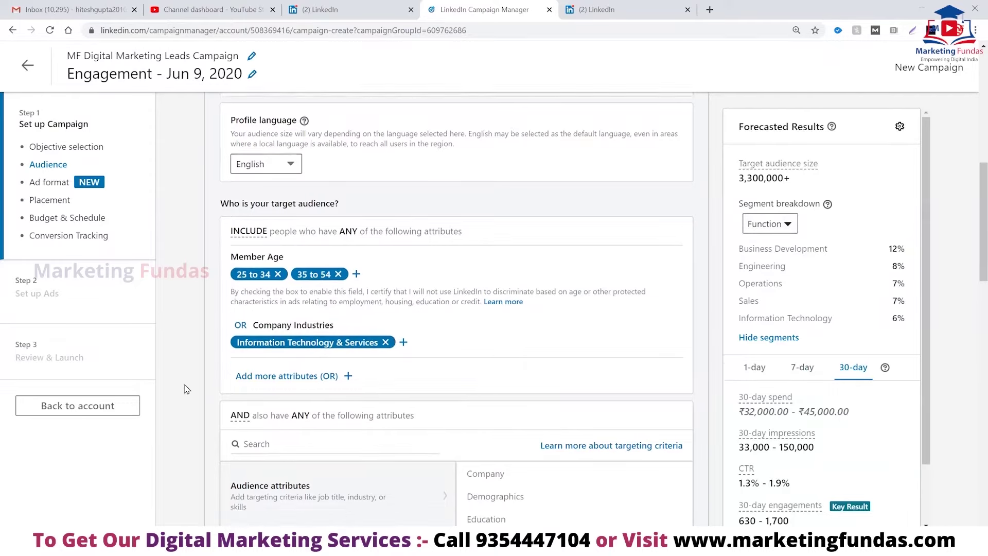
pyautogui.scroll(-1, 187, 389)
pyautogui.scroll(-1, 186, 389)
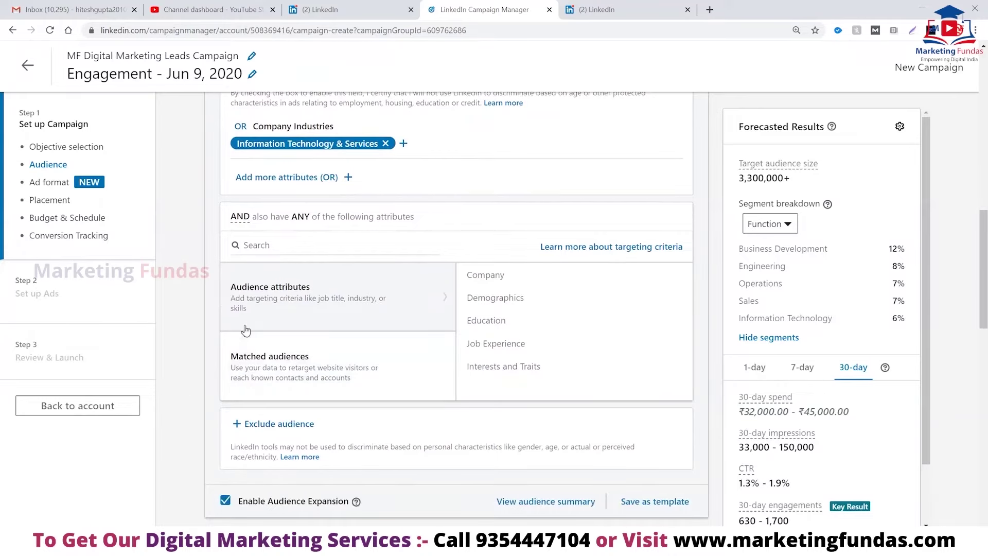
pyautogui.scroll(-1, 181, 372)
pyautogui.scroll(-4, 182, 372)
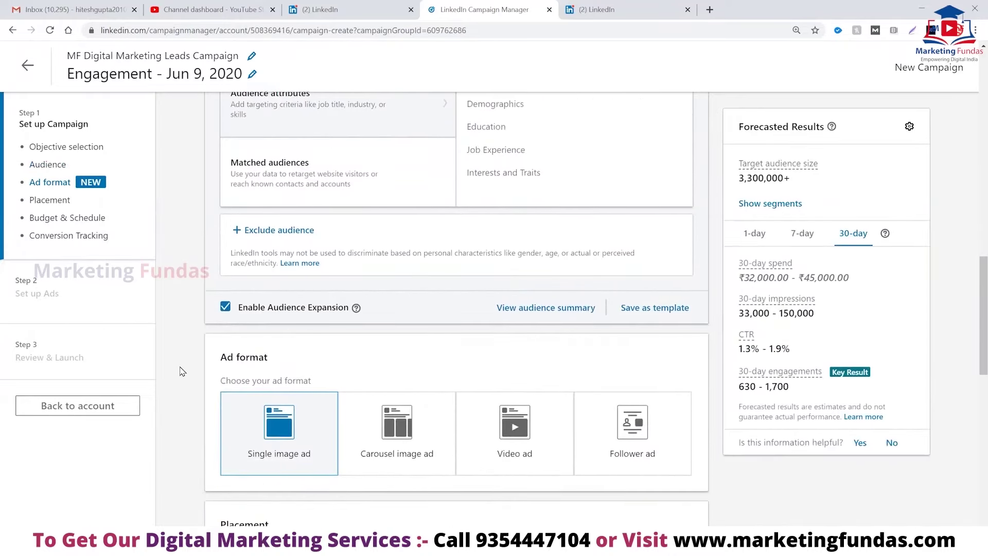
pyautogui.scroll(-1, 182, 372)
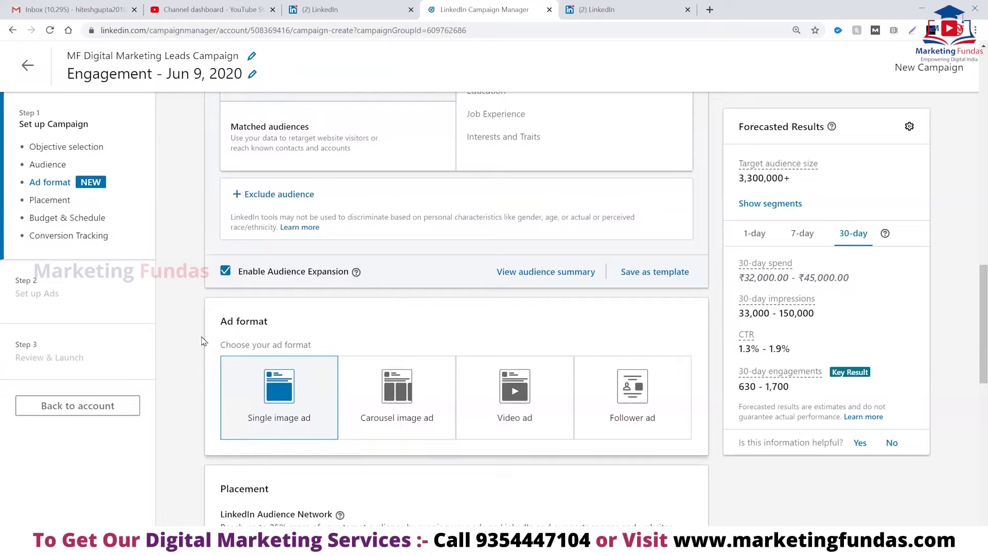
# Try disabling Audience Expansion for the campaign audience and enable it again.
pyautogui.scroll(-1, 195, 345)
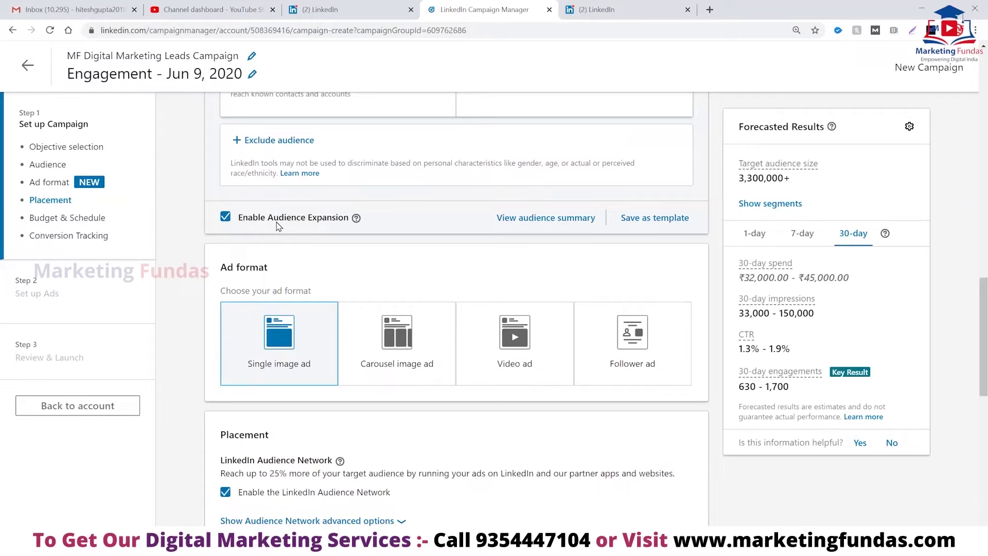
pyautogui.click(225, 218)
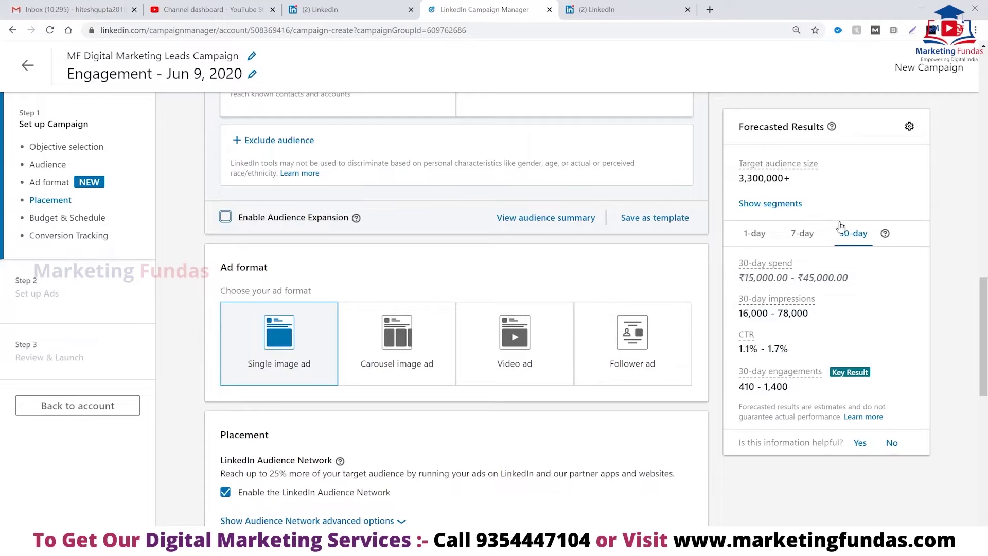
pyautogui.click(226, 218)
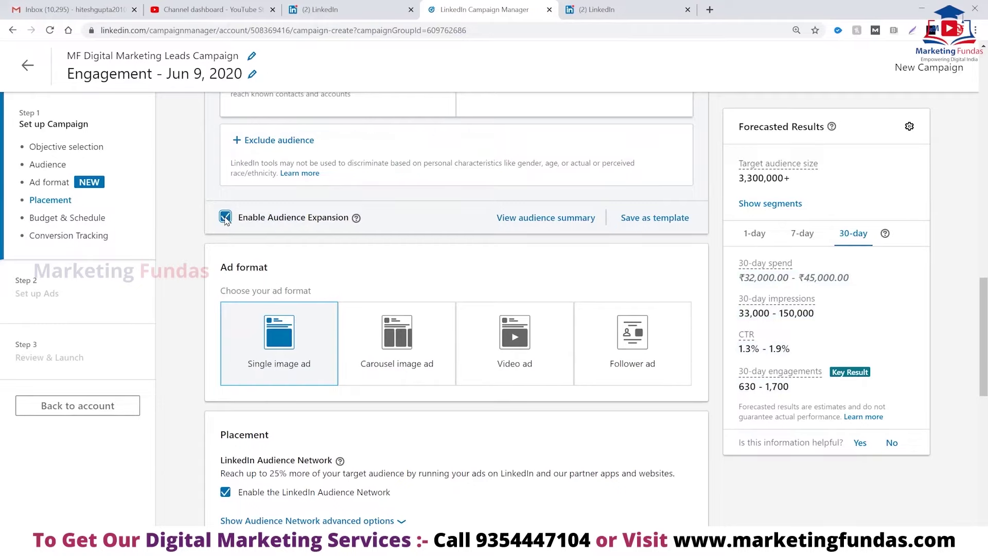
# Check the audience summary and look over the available ad formats.
pyautogui.click(513, 218)
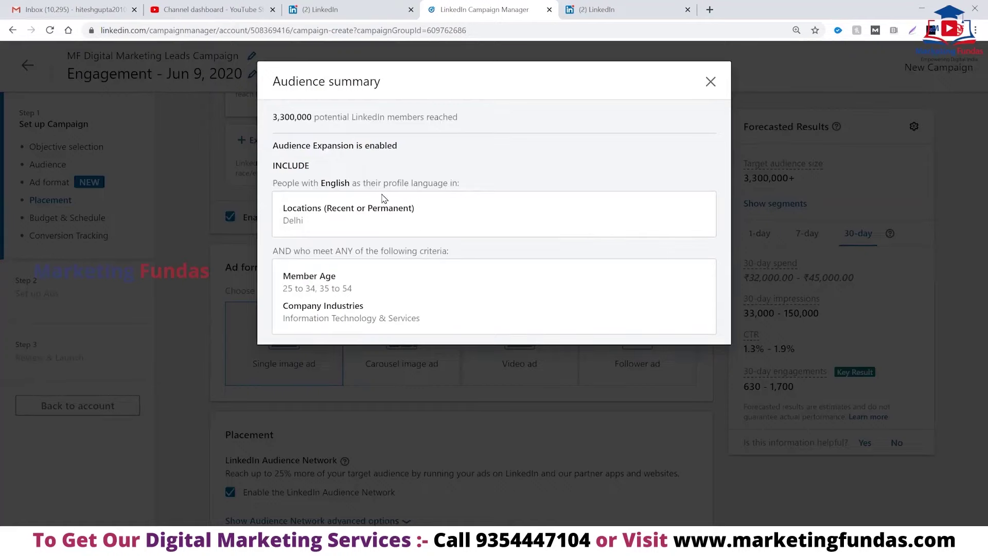
pyautogui.click(709, 82)
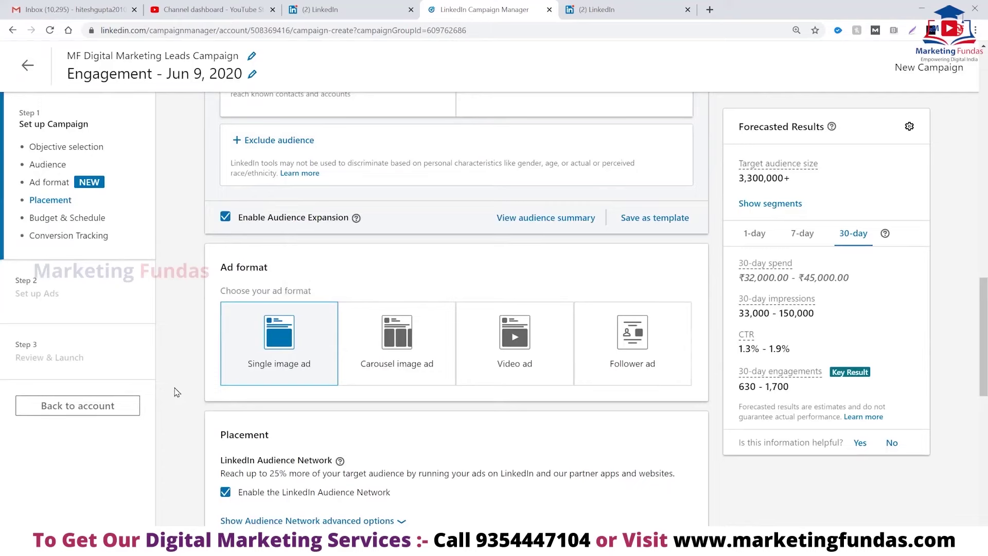
pyautogui.scroll(-1, 176, 392)
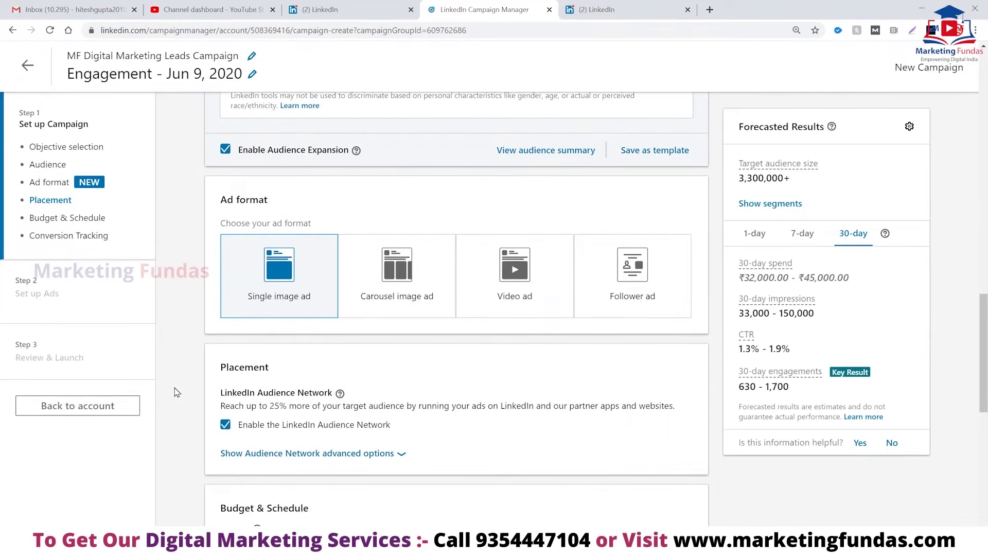
pyautogui.scroll(-2, 177, 392)
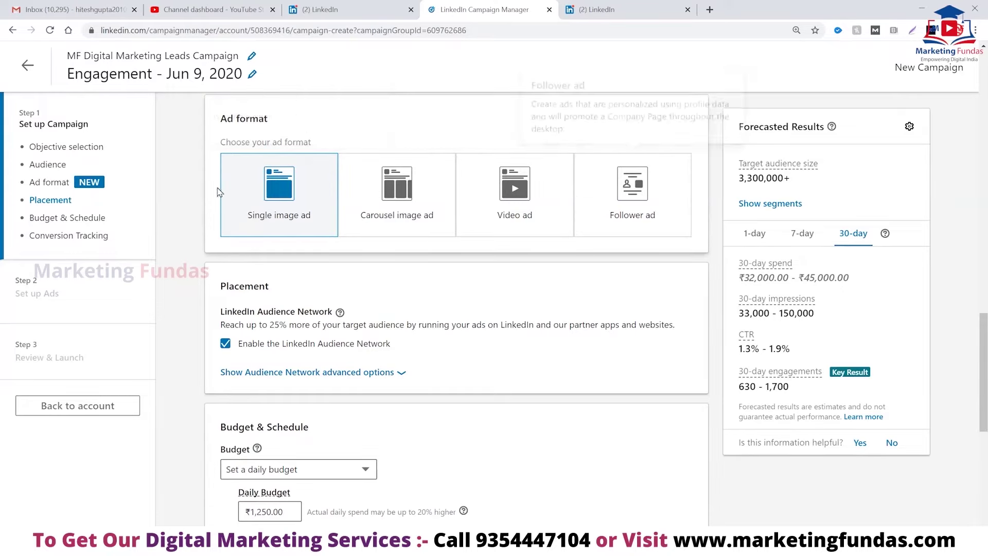
# Switch to the LinkedIn feed, examine a video post's reactions, comments and views, and return to Campaign Manager.
pyautogui.click(600, 9)
pyautogui.scroll(-3, 450, 357)
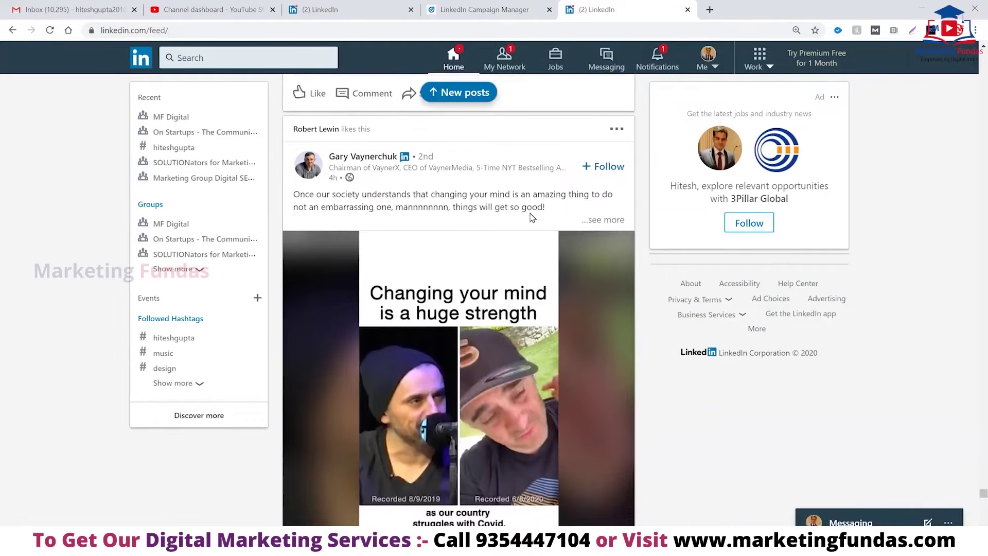
pyautogui.scroll(-4, 471, 296)
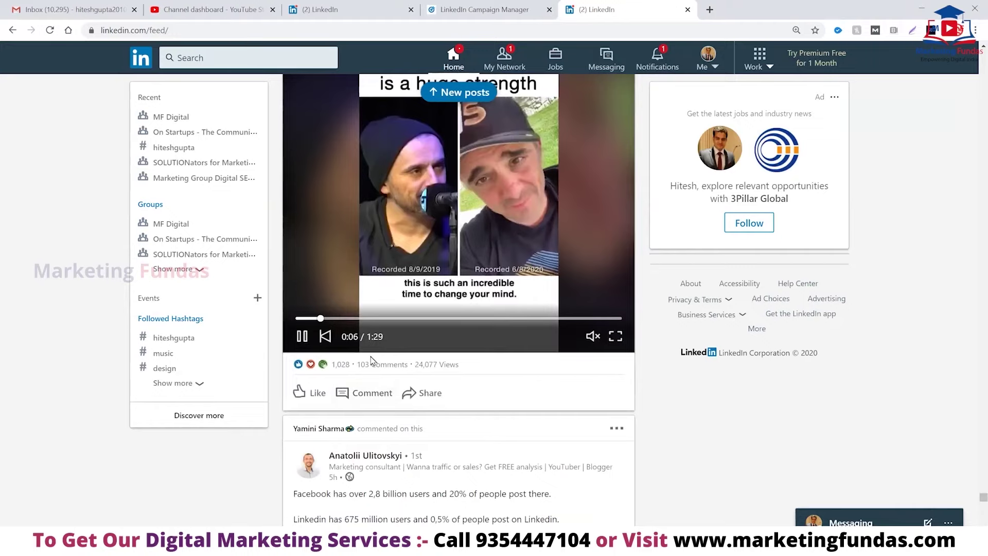
pyautogui.click(478, 11)
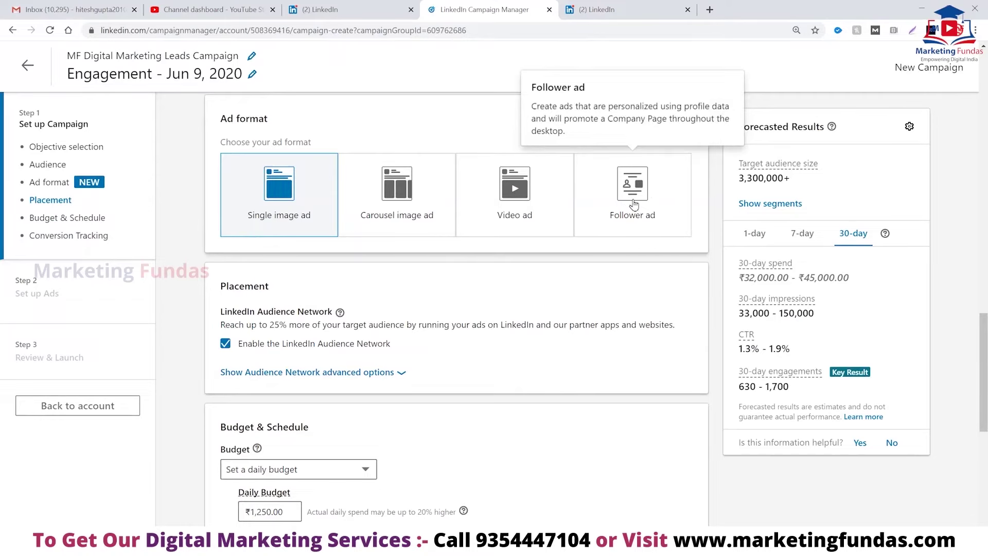
# Set the campaign's ad format to Follower ad, briefly checking the LinkedIn feed again.
pyautogui.click(653, 202)
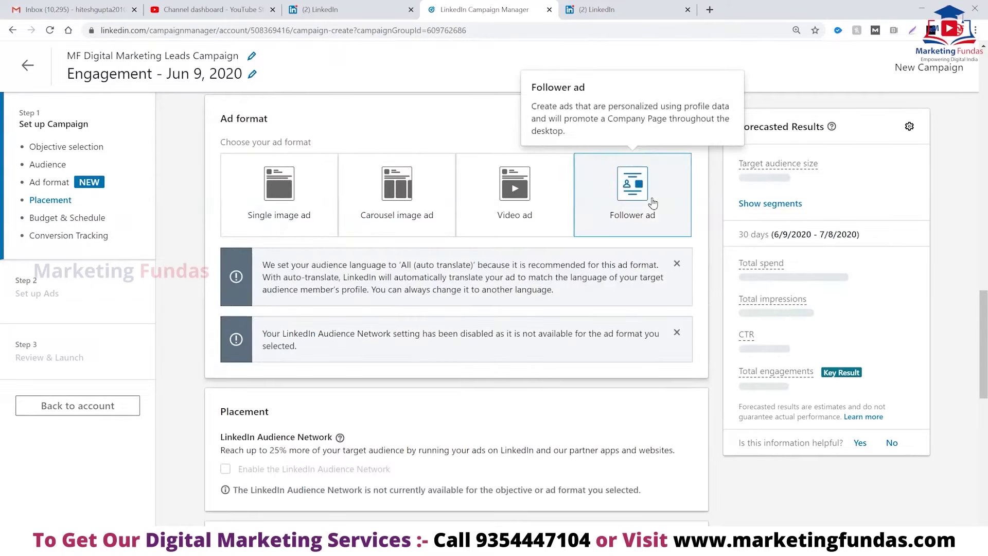
pyautogui.click(607, 9)
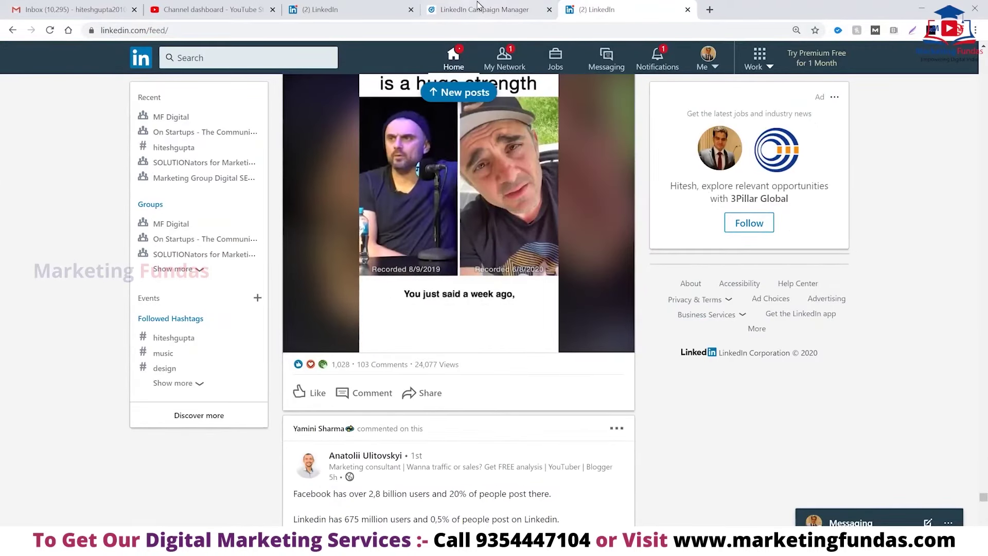
pyautogui.click(462, 9)
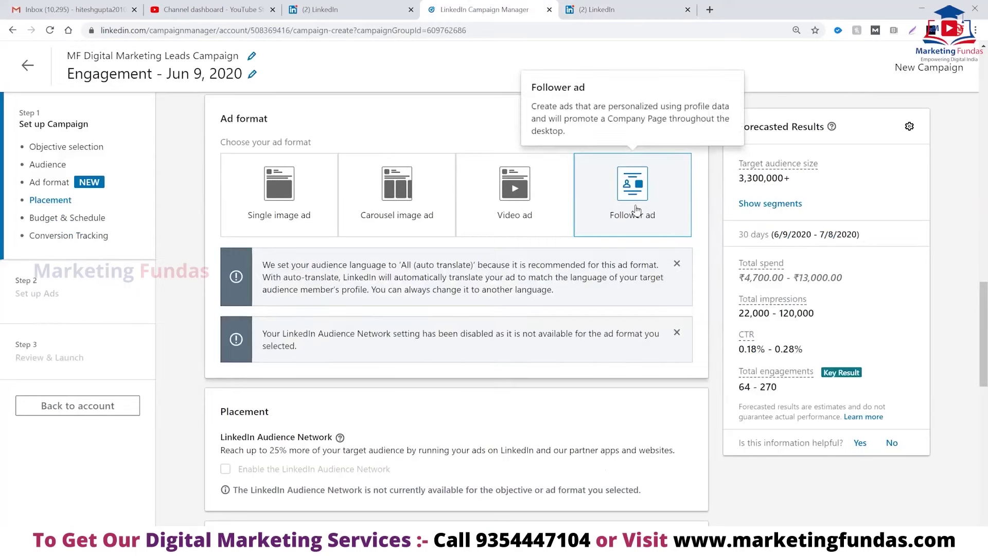
# Change the campaign's budget option to Set both a daily and total budget.
pyautogui.scroll(-5, 606, 423)
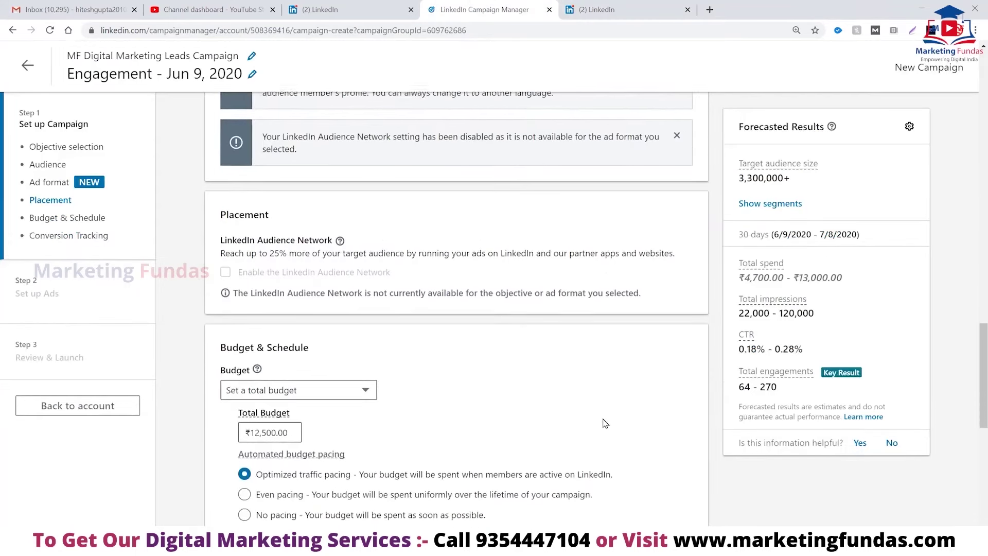
pyautogui.scroll(-1, 606, 423)
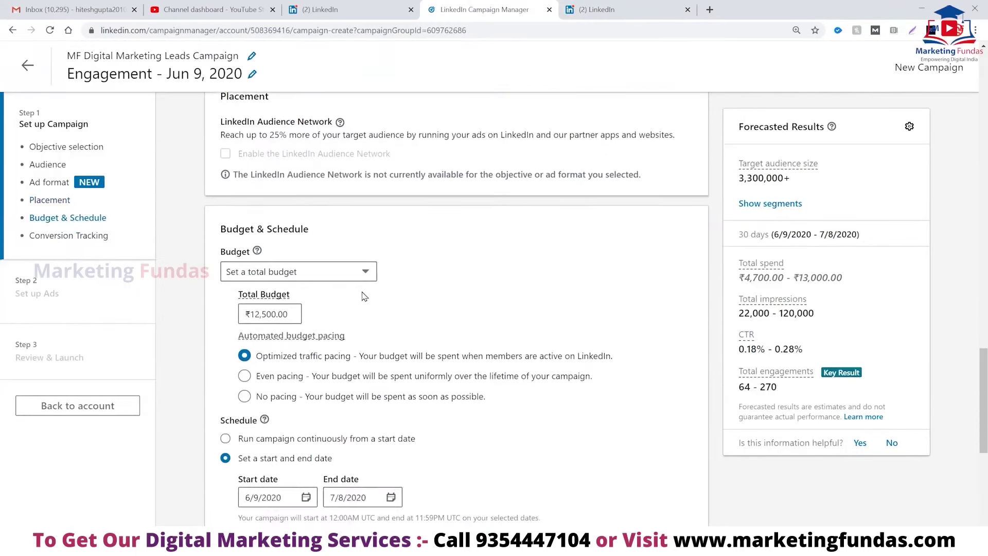
pyautogui.click(365, 273)
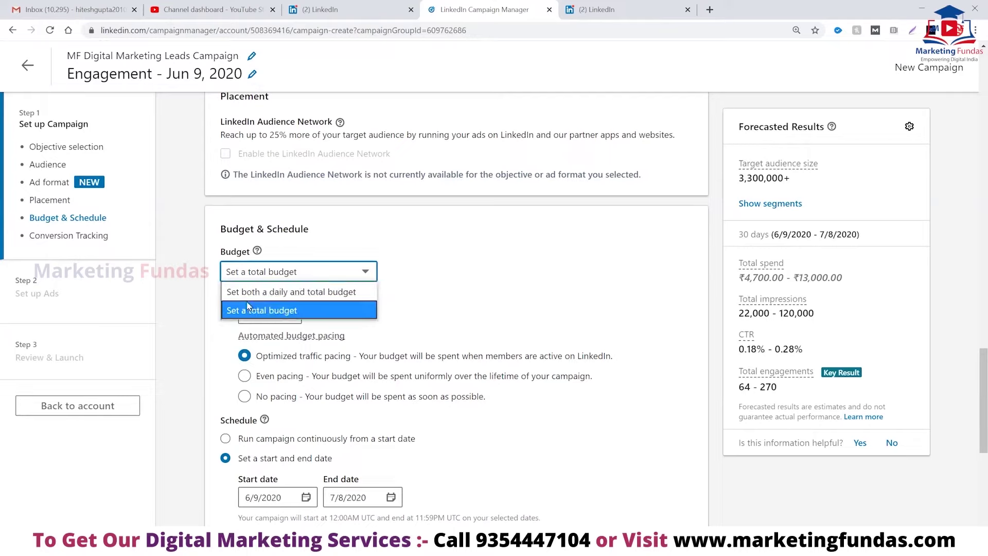
pyautogui.click(265, 293)
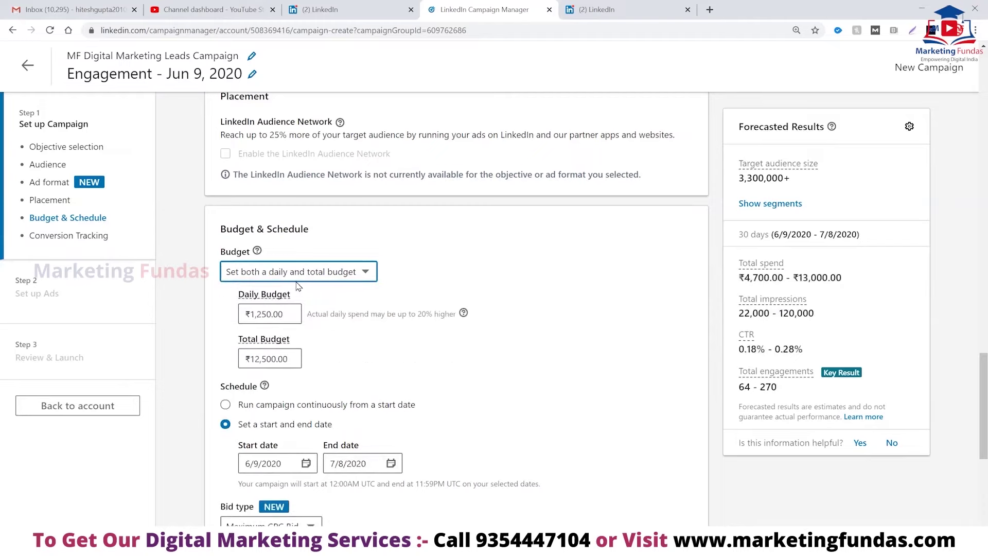
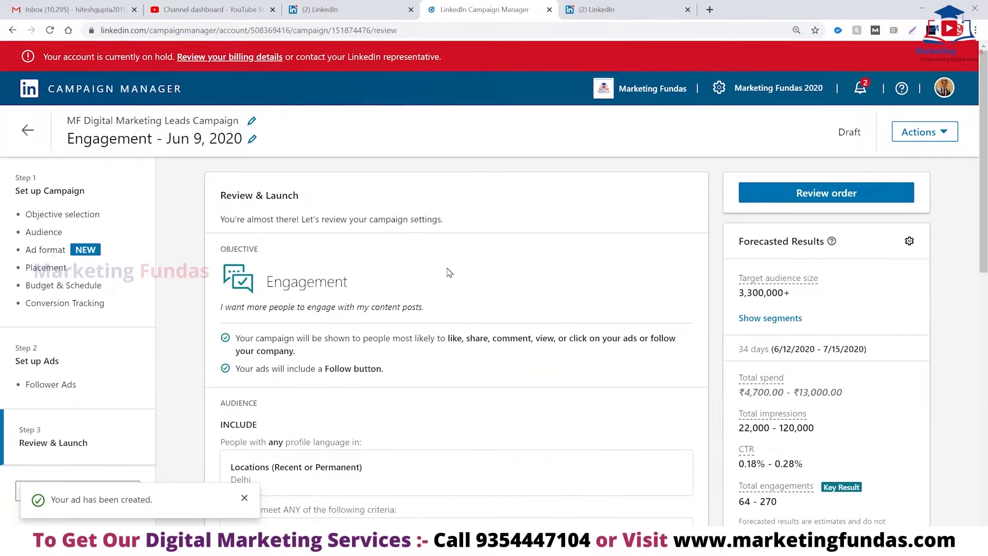
# Review the Engagement campaign's settings and ad summary, launch the campaign and go to the account overview.
pyautogui.scroll(-6, 448, 271)
pyautogui.scroll(5, 448, 271)
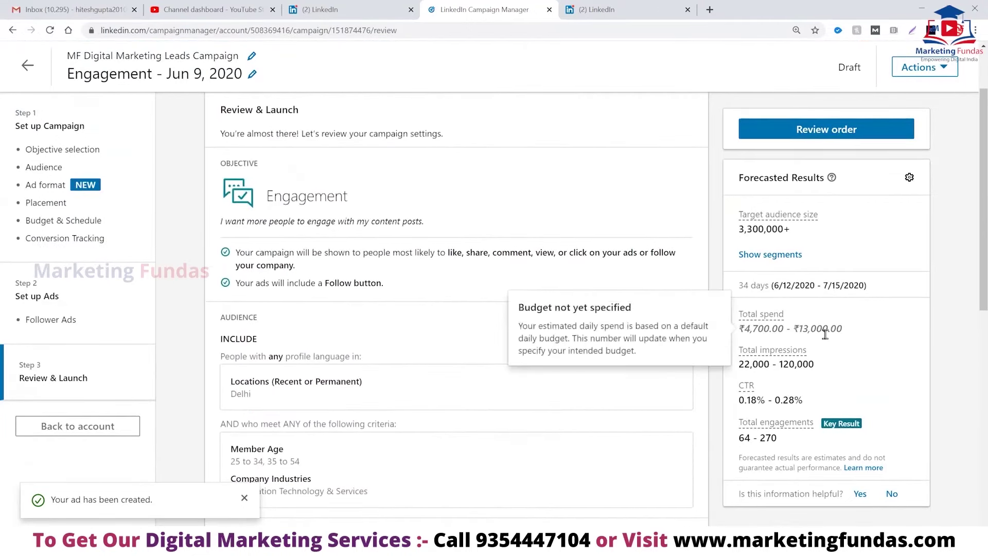
pyautogui.scroll(-2, 818, 340)
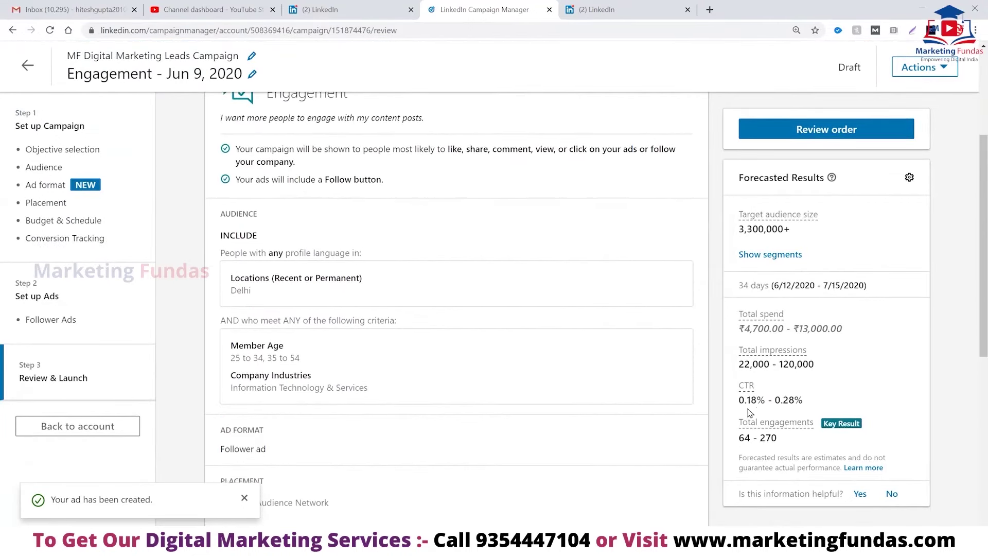
pyautogui.scroll(-6, 481, 412)
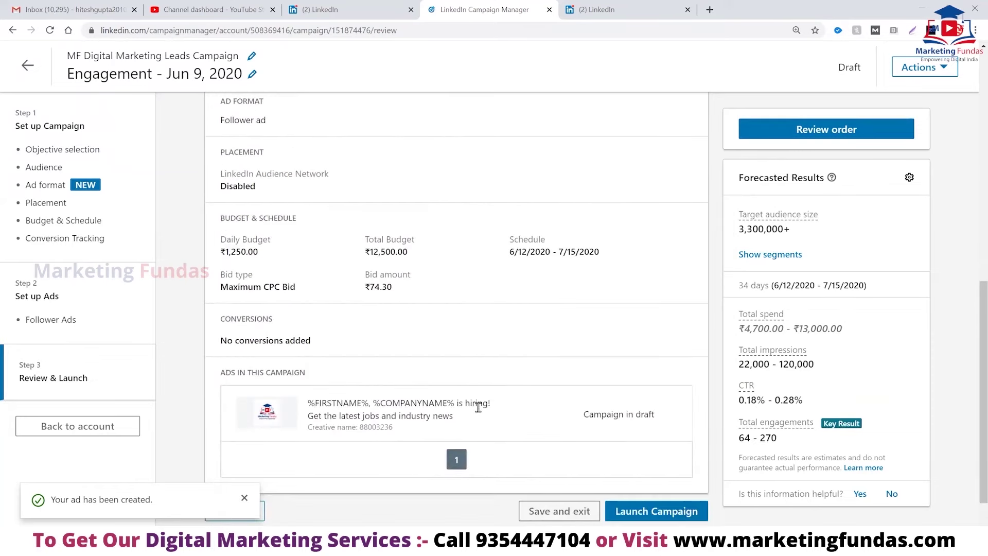
pyautogui.scroll(-1, 476, 409)
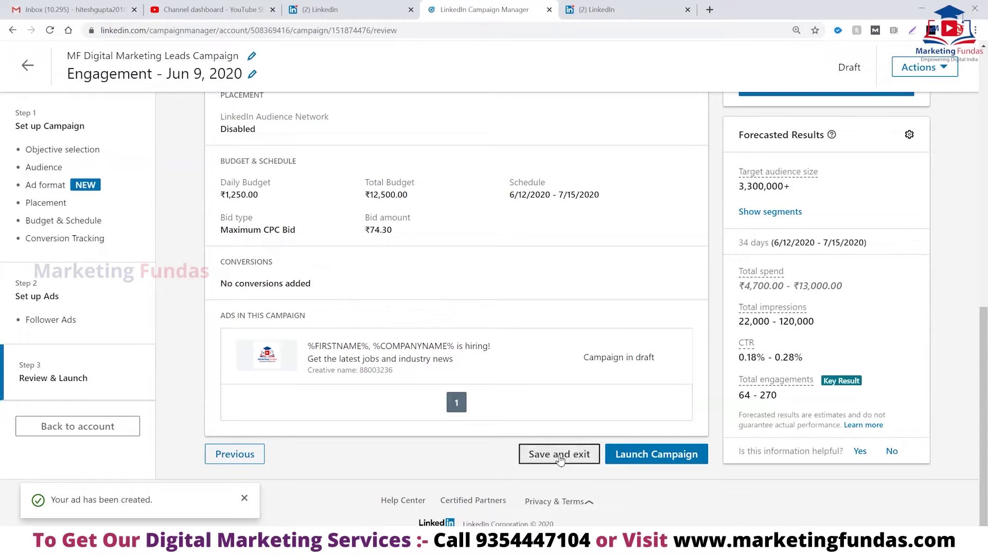
pyautogui.click(668, 456)
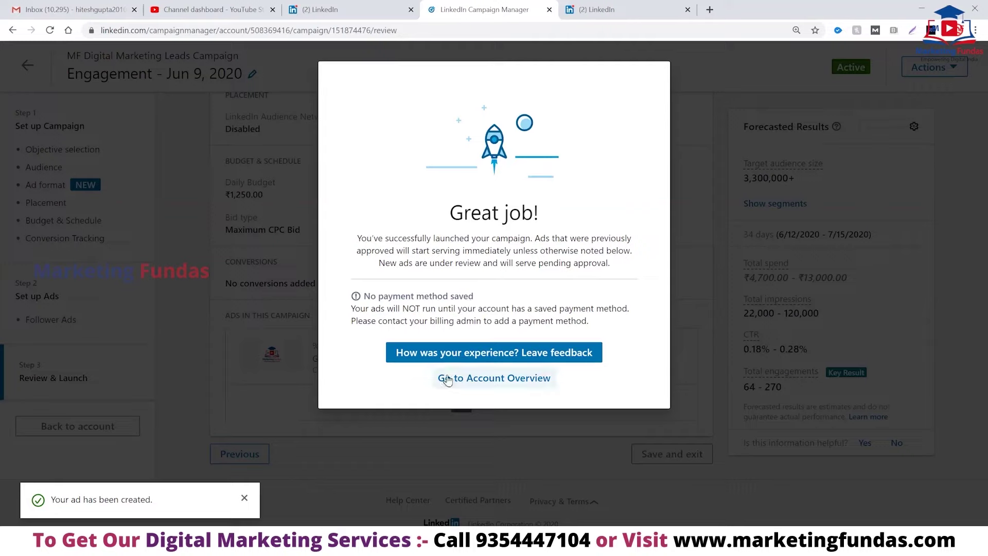
pyautogui.click(511, 379)
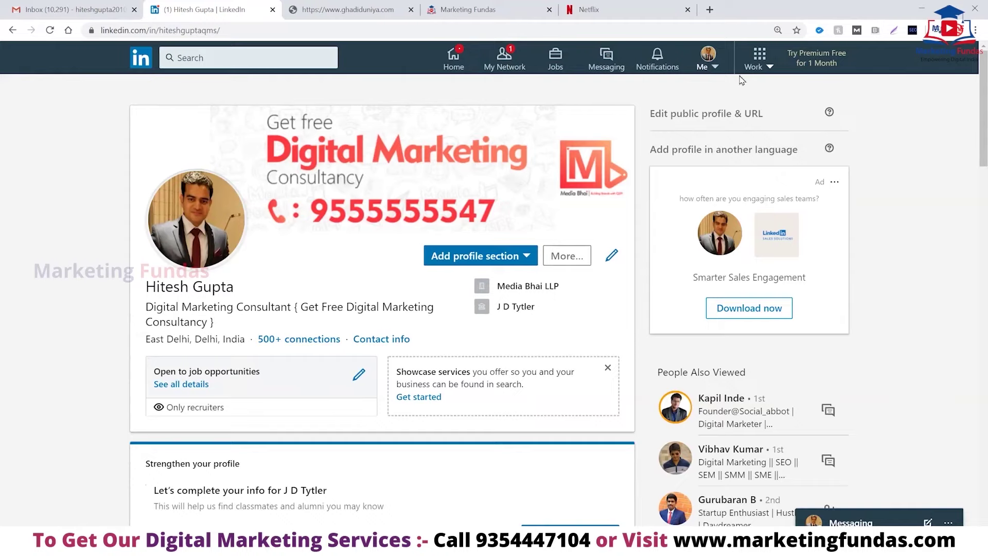
# Open Campaign Manager through LinkedIn's Advertise product from the profile page.
pyautogui.click(769, 70)
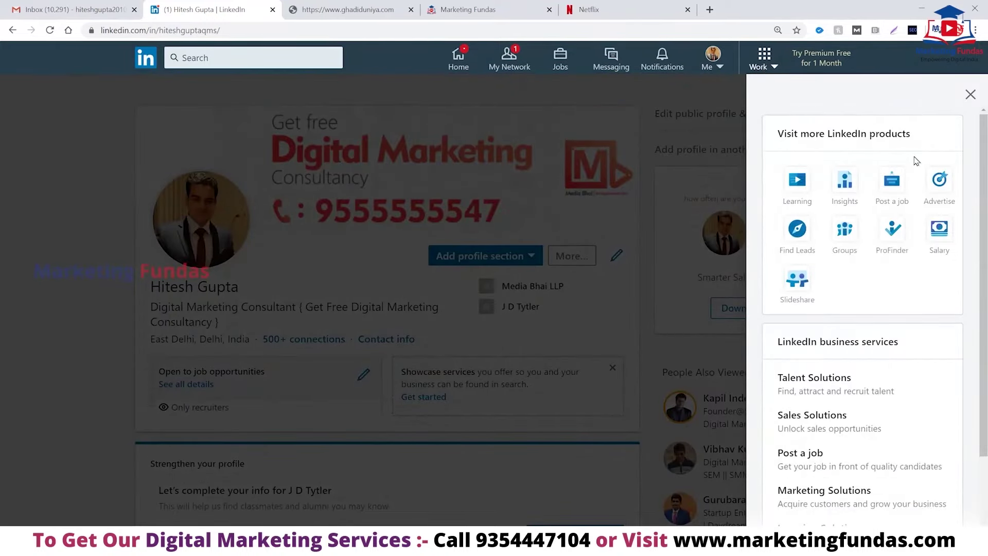
pyautogui.click(939, 181)
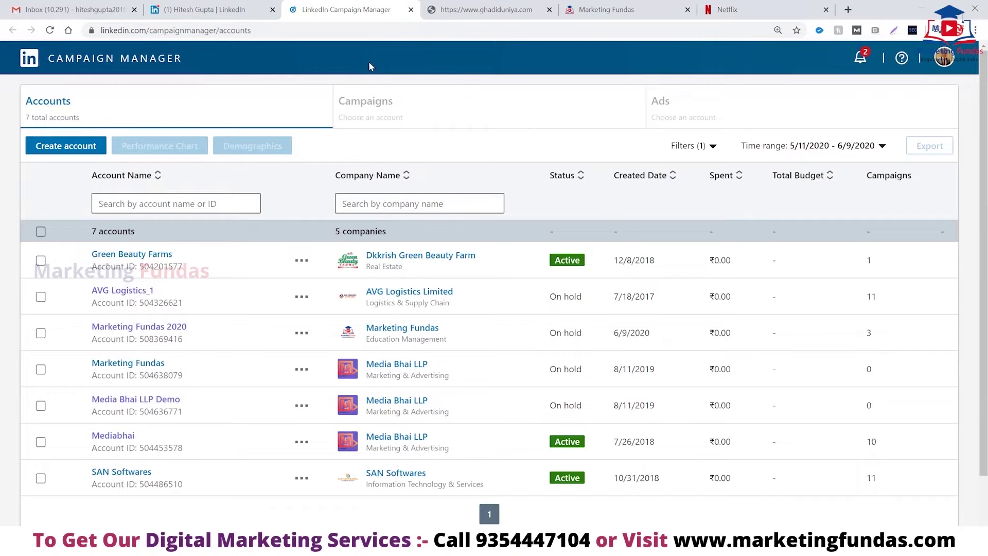
# Look over the Ghadi Duniya store homepage and its combo offers, and return to Campaign Manager.
pyautogui.click(467, 7)
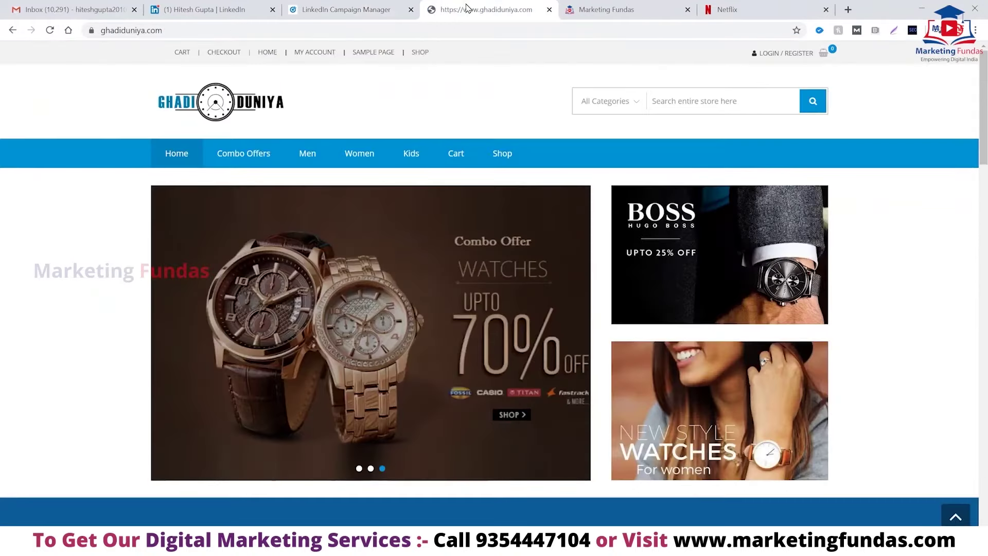
pyautogui.scroll(-15, 105, 445)
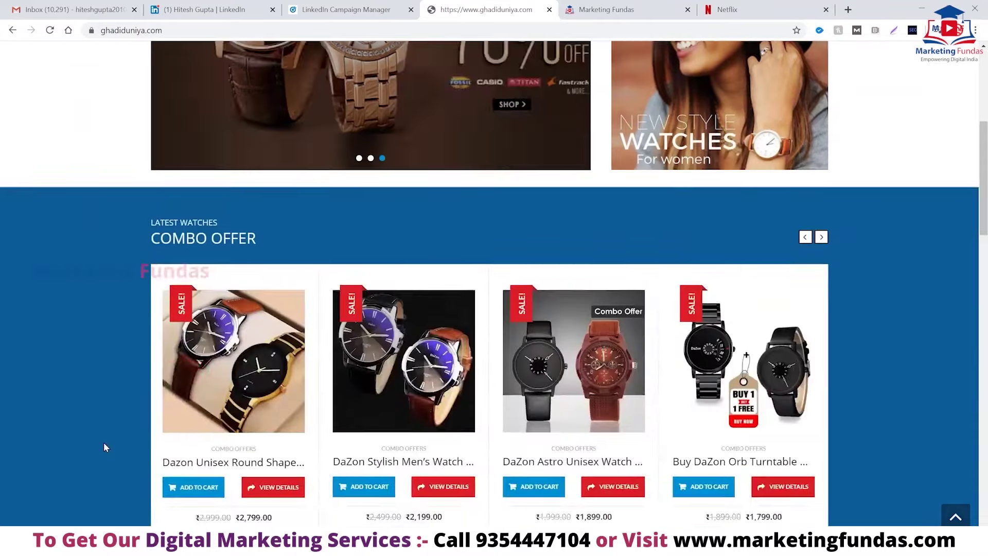
pyautogui.scroll(15, 104, 445)
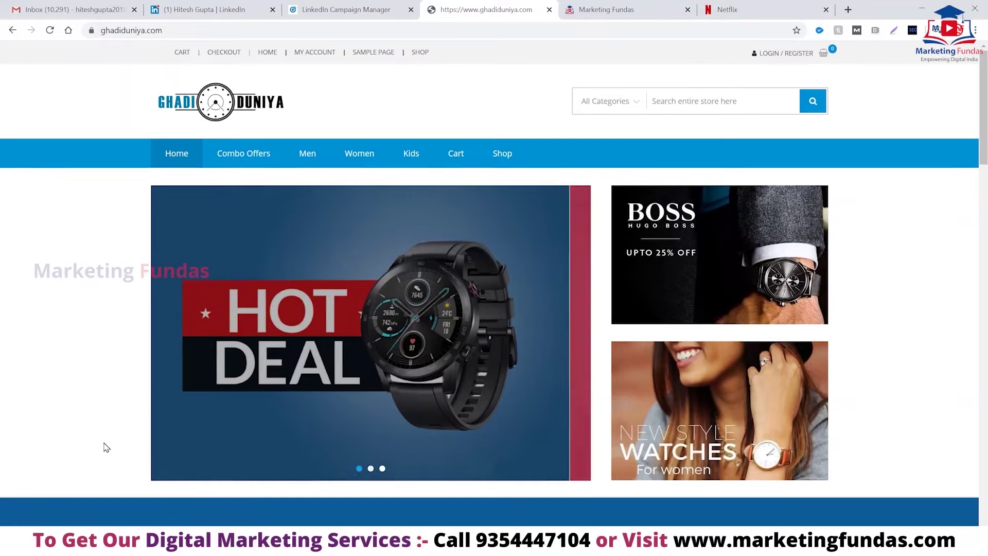
pyautogui.click(341, 11)
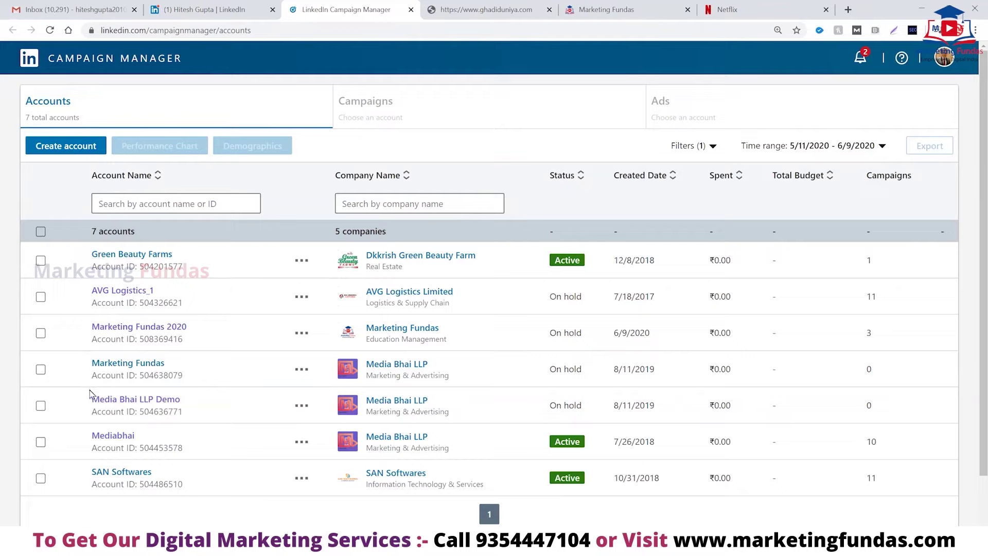
# Create a campaign with the Website visits objective in the Marketing Fundas 2020 account's MF Digital Marketing Leads Campaign group.
pyautogui.click(149, 329)
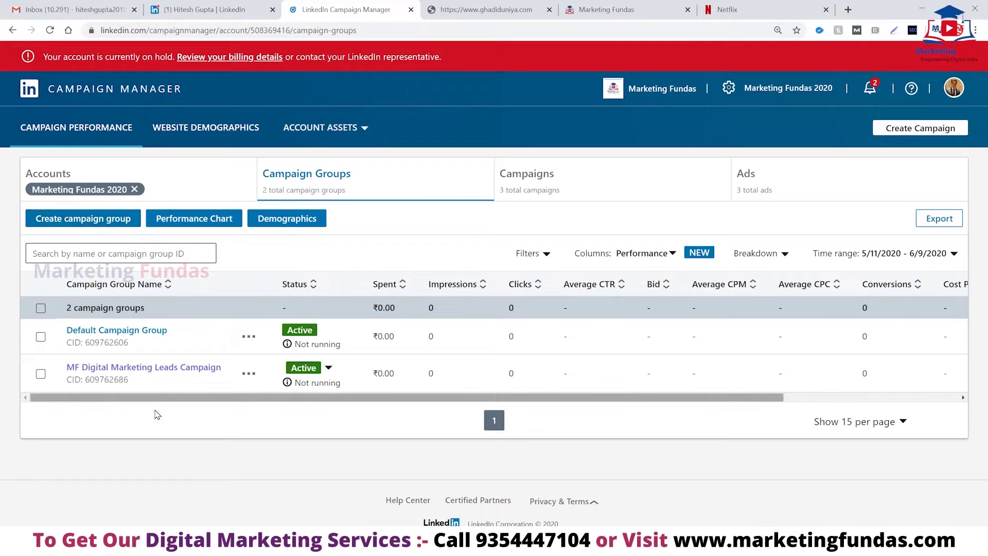
pyautogui.click(149, 368)
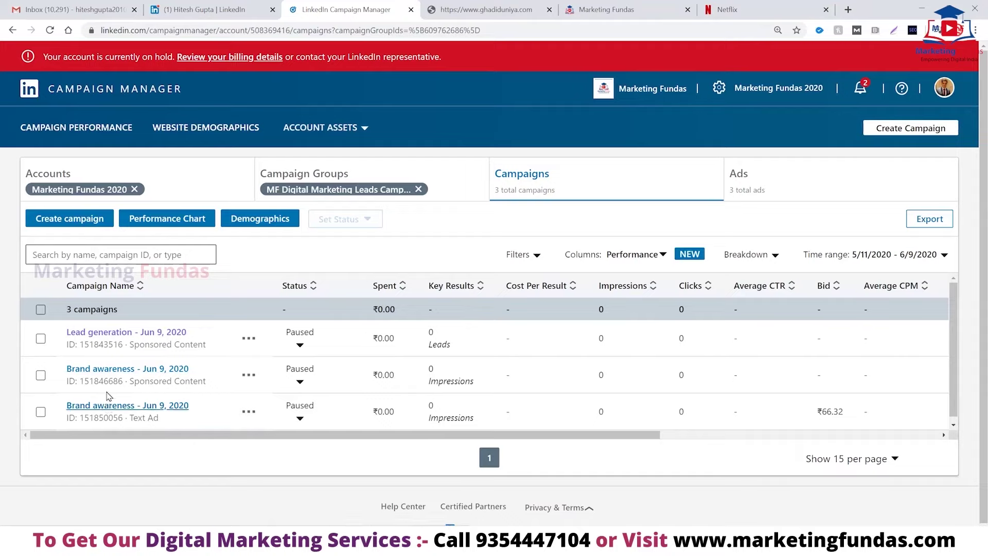
pyautogui.click(81, 221)
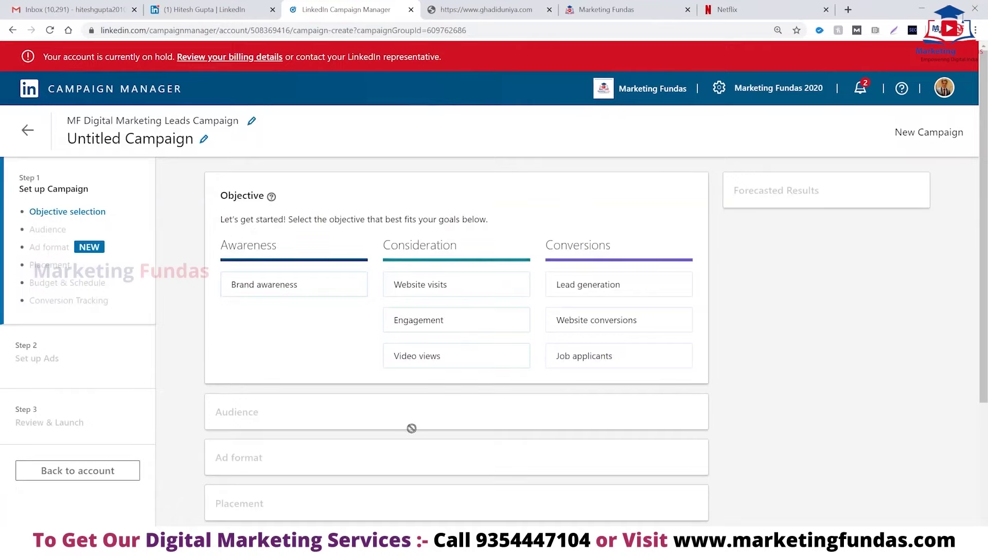
pyautogui.moveTo(423, 284)
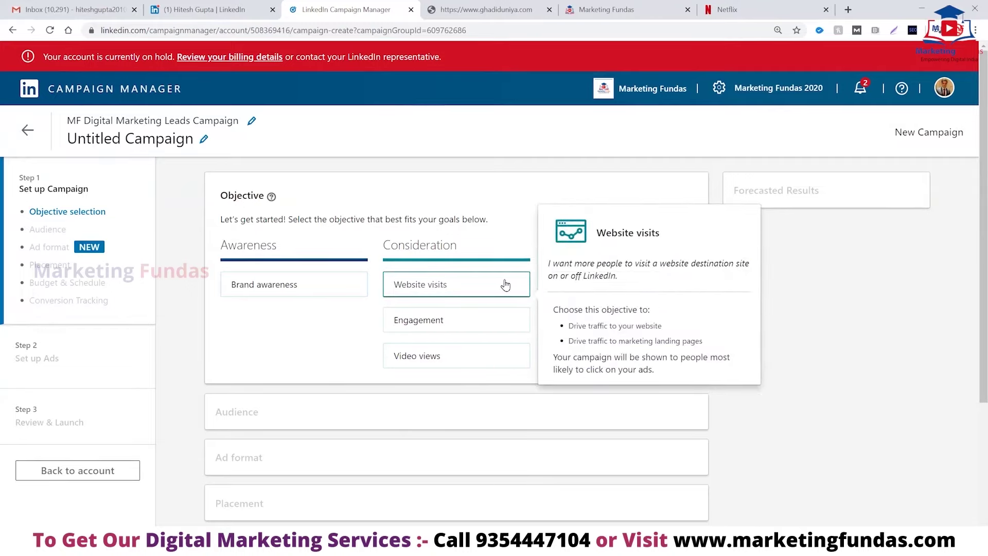
pyautogui.click(469, 287)
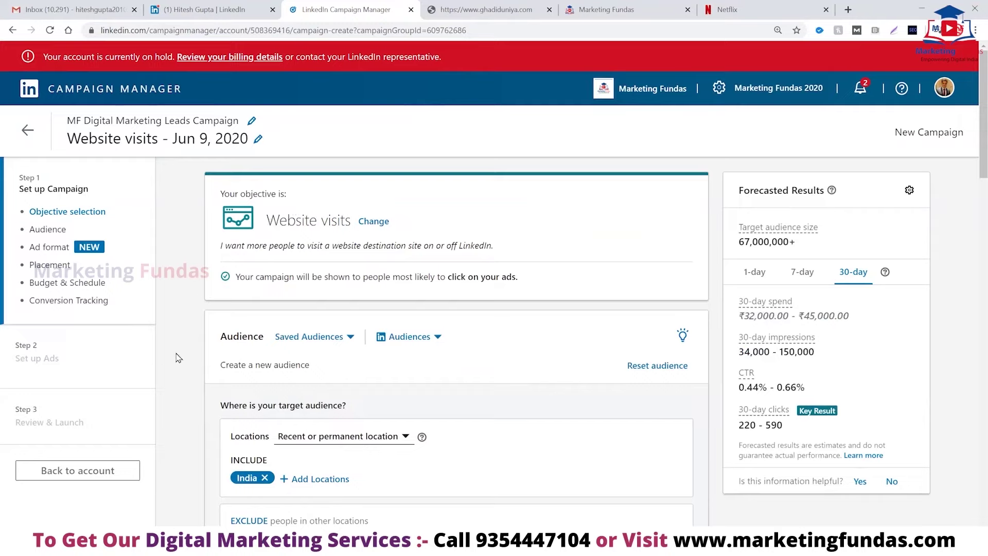
# Examine the saved audiences and LinkedIn's predefined audience templates without choosing one.
pyautogui.click(348, 339)
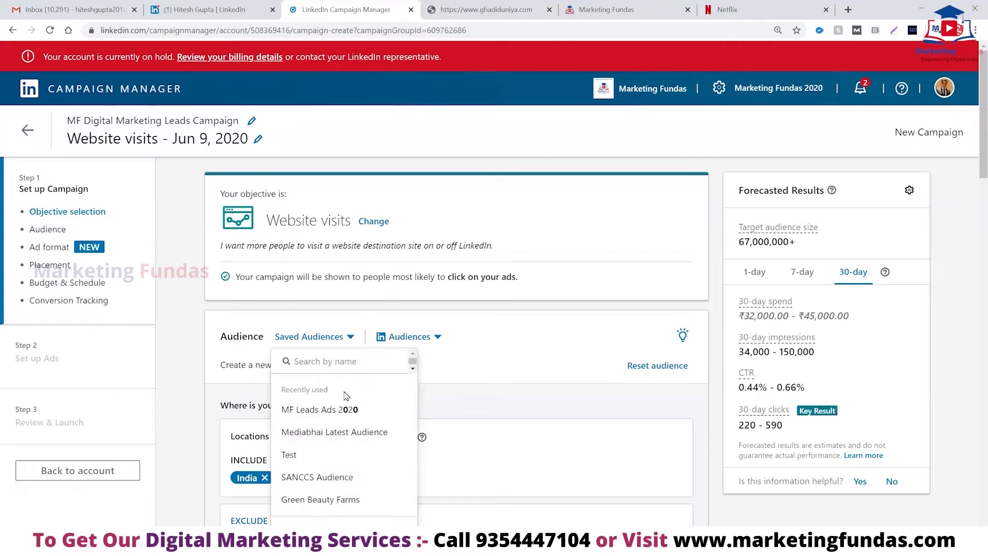
pyautogui.scroll(-1, 342, 458)
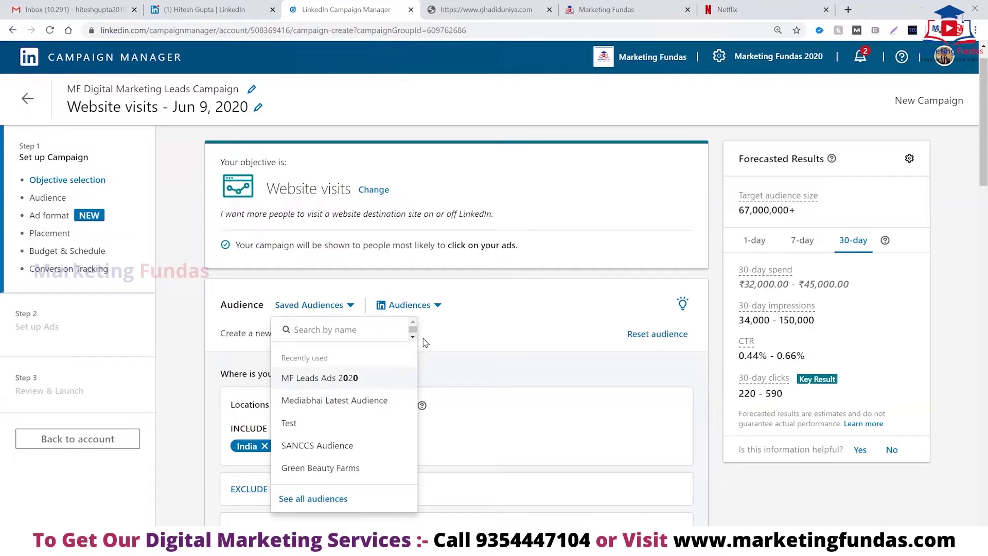
pyautogui.click(466, 322)
pyautogui.click(438, 305)
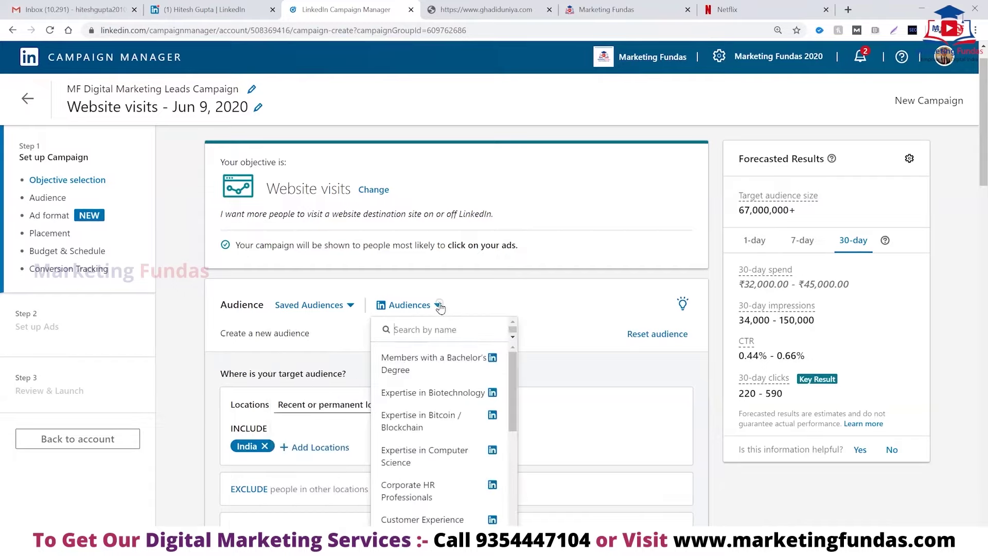
pyautogui.scroll(-1, 441, 437)
pyautogui.scroll(-5, 441, 437)
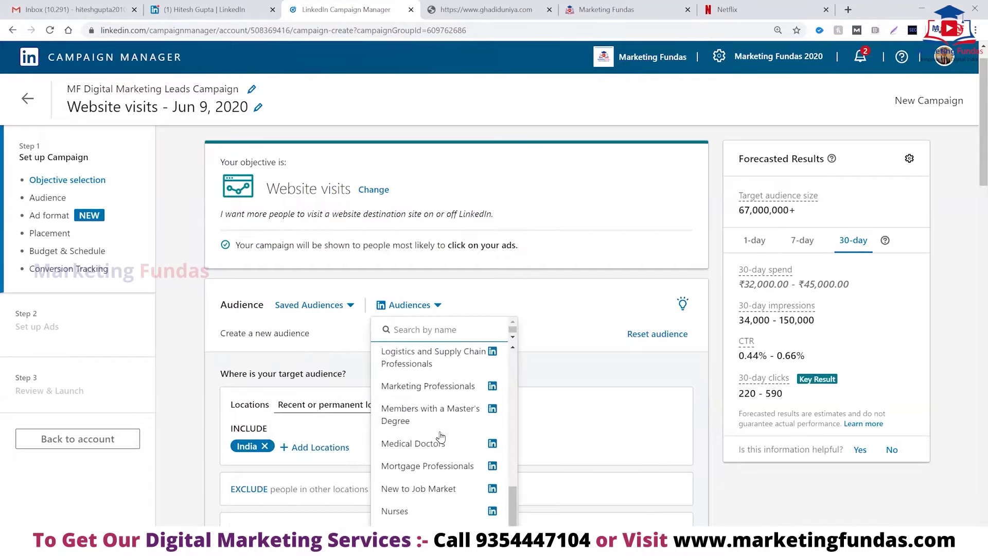
pyautogui.scroll(-3, 441, 437)
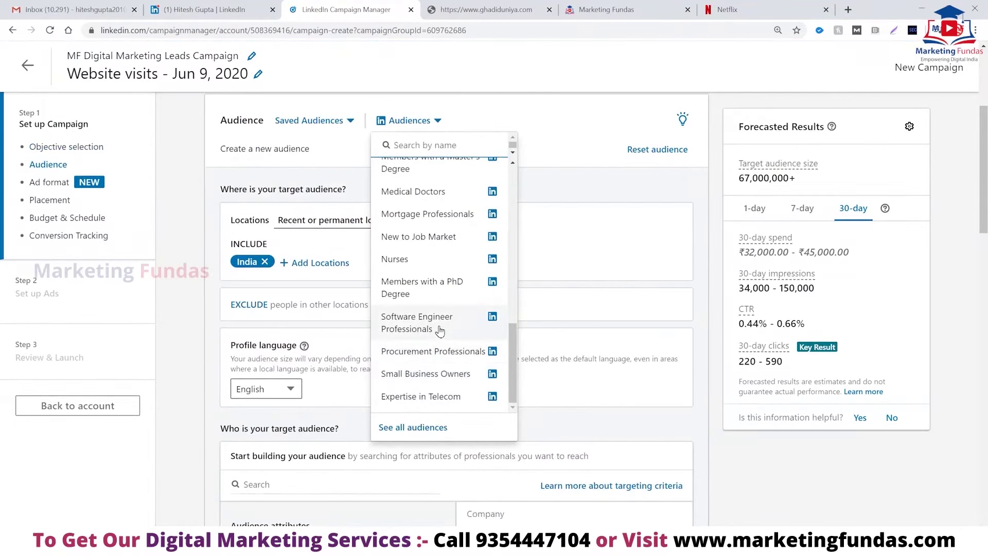
pyautogui.scroll(3, 439, 330)
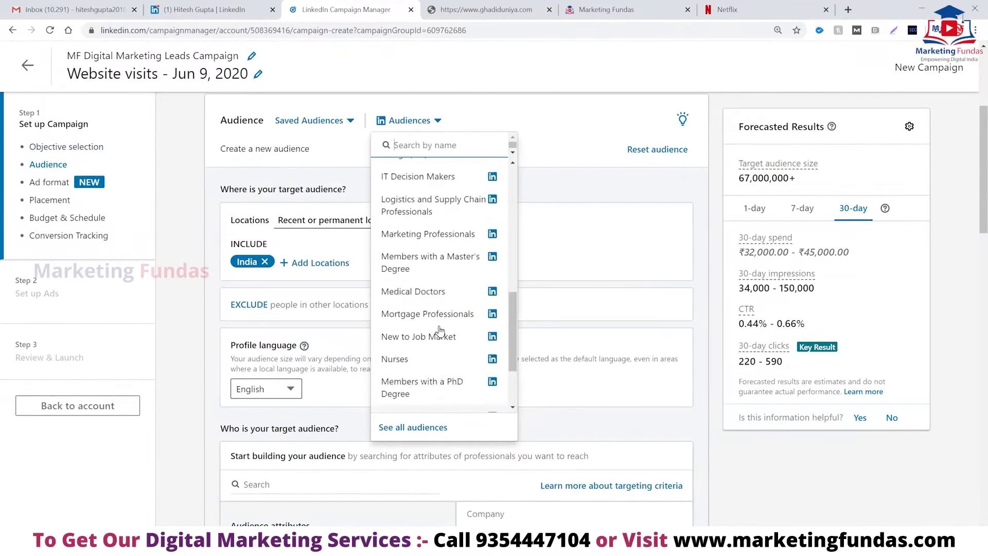
pyautogui.click(175, 227)
pyautogui.scroll(2, 175, 226)
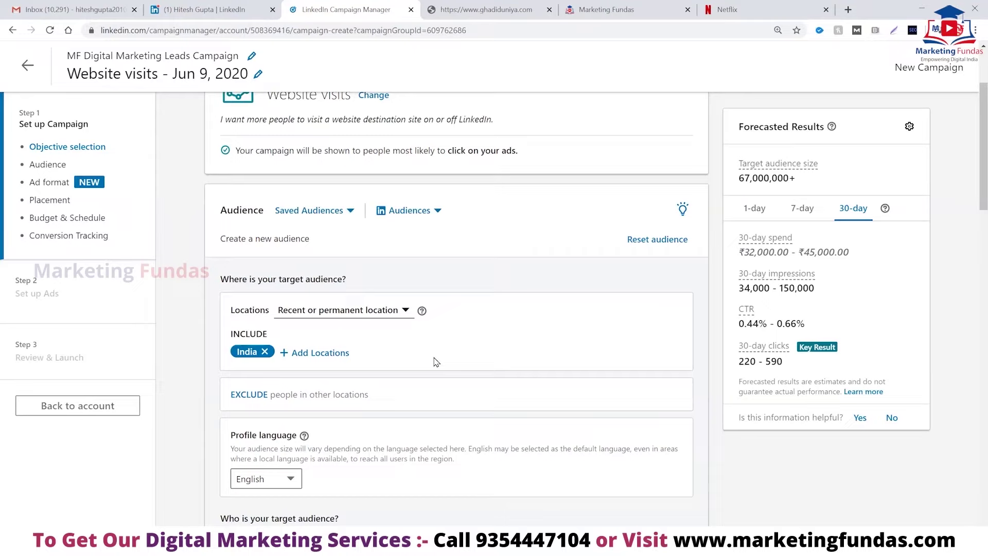
# Check the location type options, keep Recent or permanent location, and open the search for adding included locations.
pyautogui.scroll(-1, 436, 361)
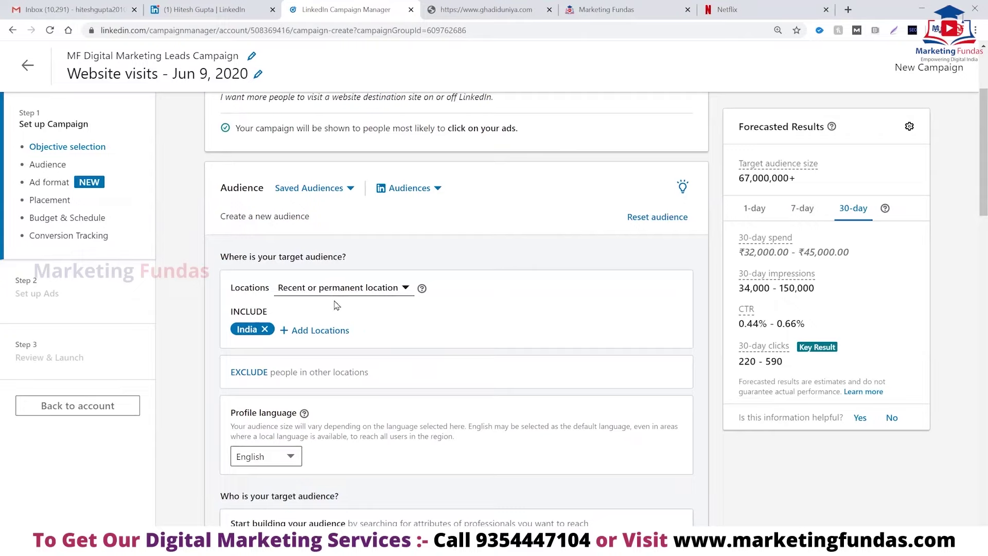
pyautogui.click(406, 290)
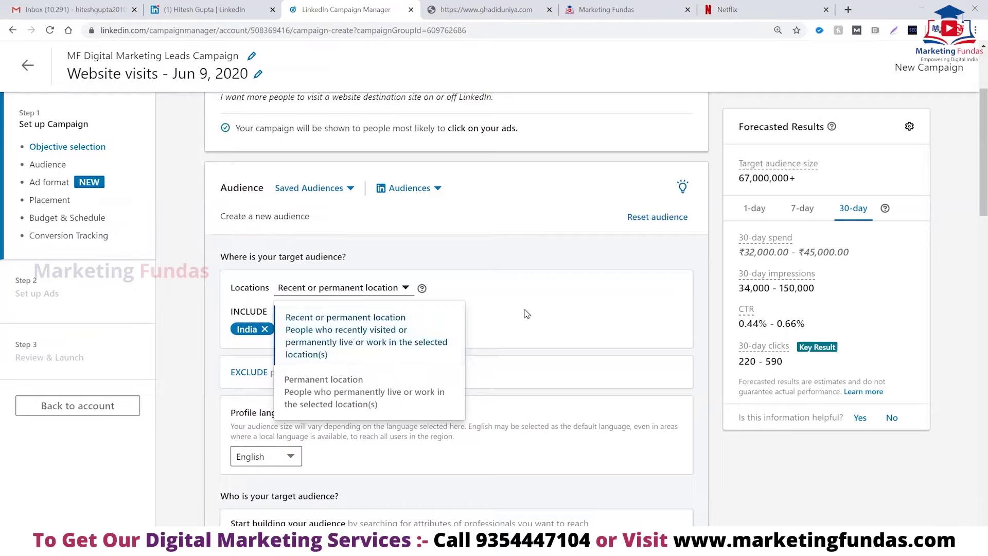
pyautogui.click(455, 317)
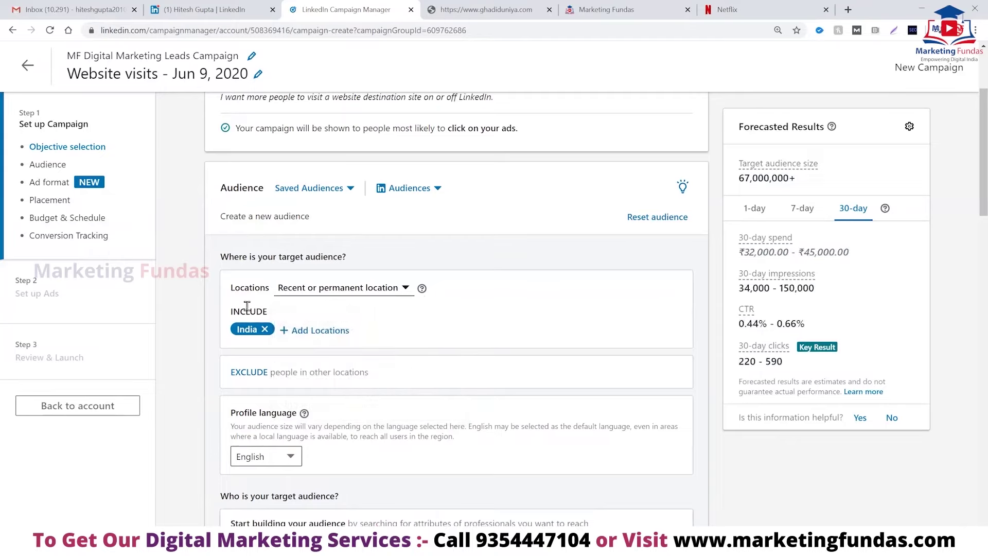
pyautogui.click(284, 334)
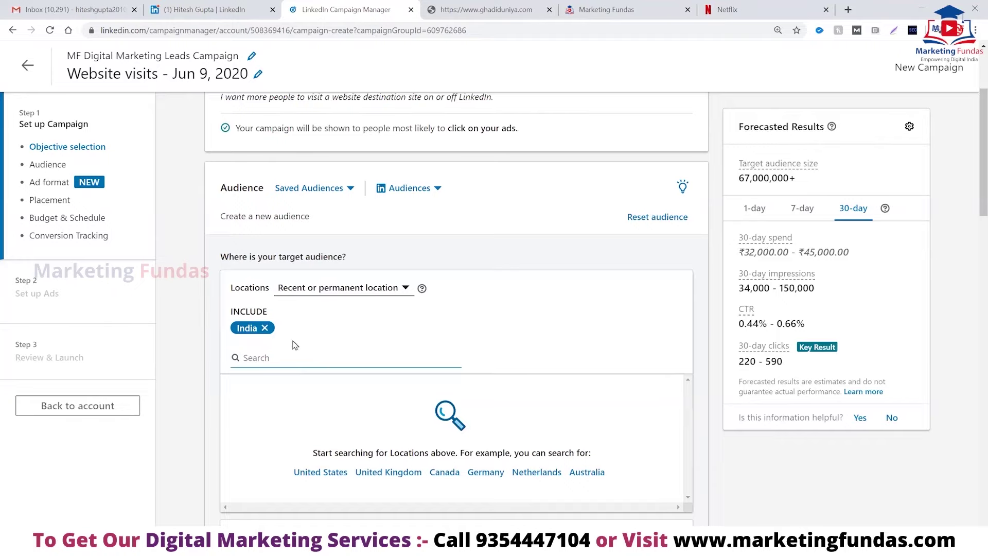
pyautogui.click(331, 346)
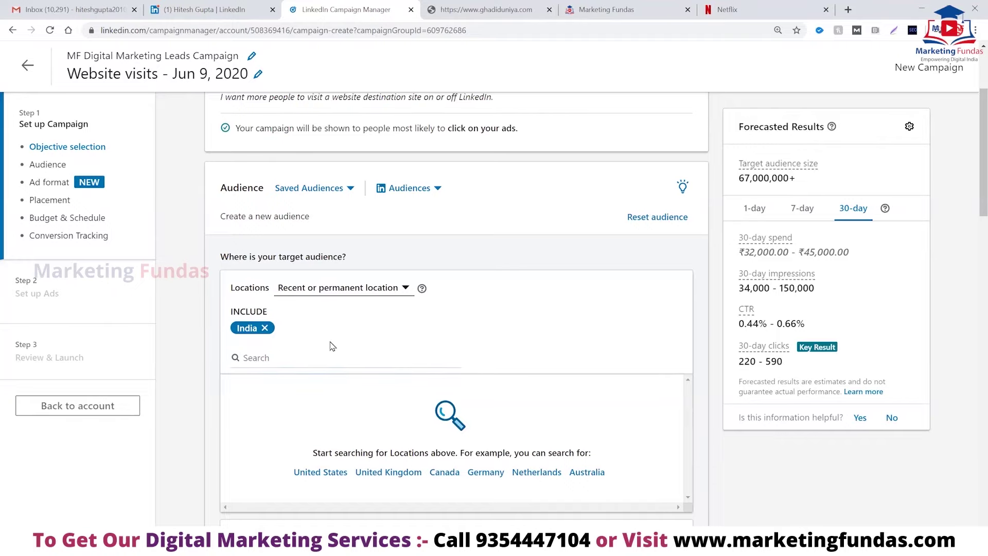
# Include people currently working at Tata Consultancy Services and Tech Mahindra in the target audience through the Company Names attribute.
pyautogui.scroll(-6, 331, 346)
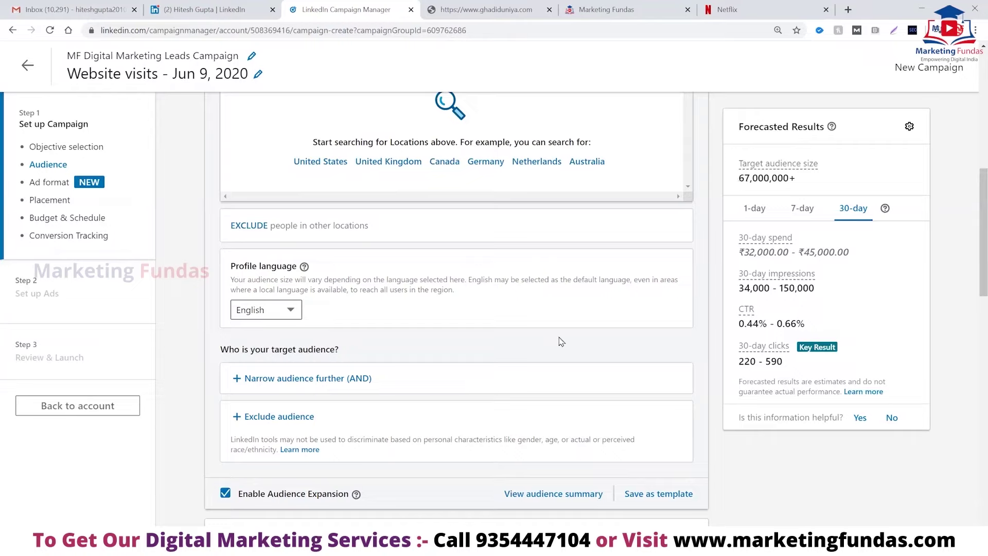
pyautogui.click(269, 380)
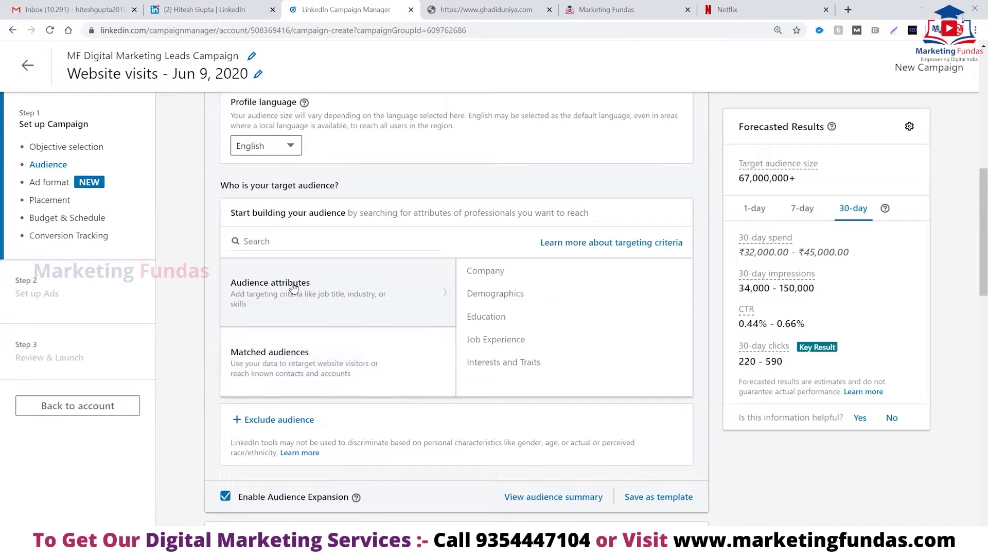
pyautogui.click(486, 271)
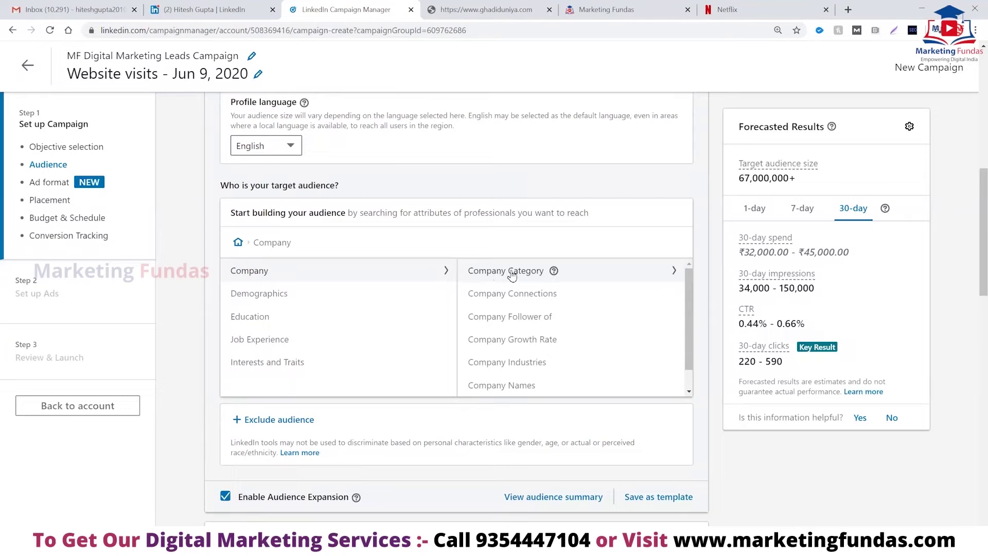
pyautogui.click(512, 273)
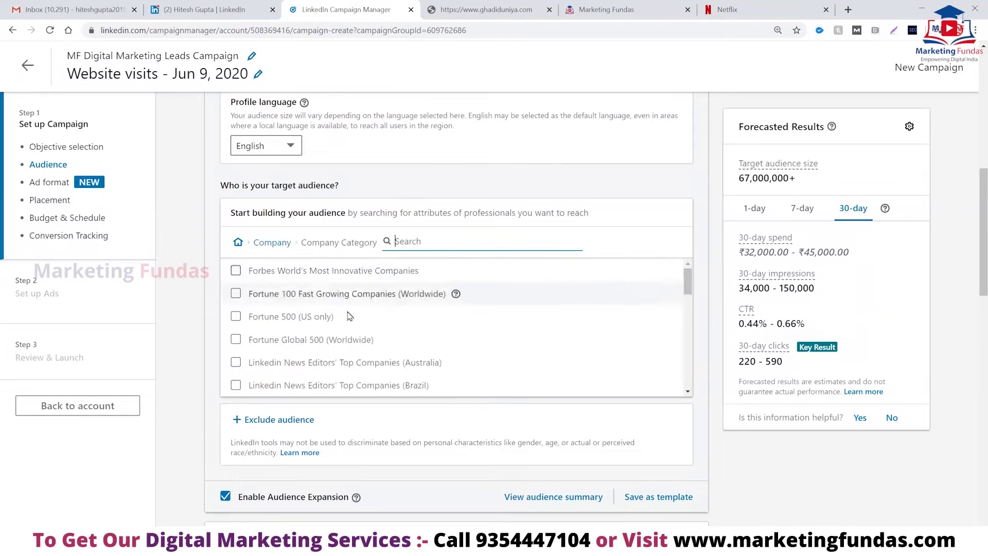
pyautogui.click(271, 246)
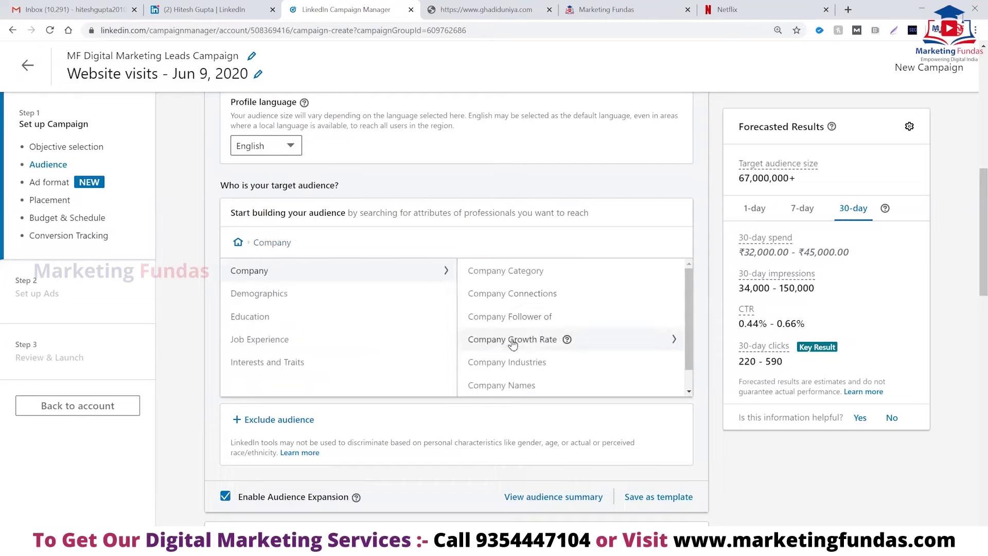
pyautogui.click(513, 391)
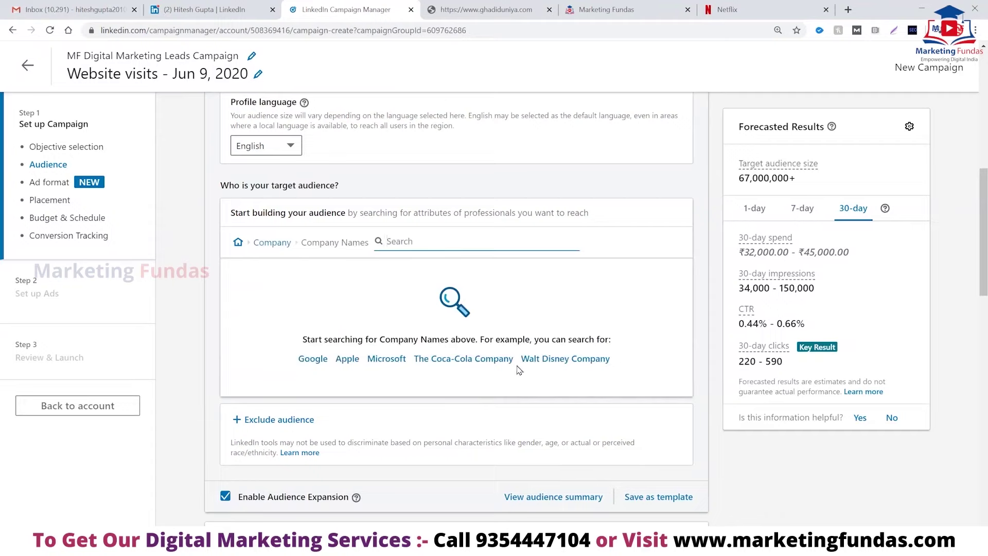
pyautogui.write('tcs')
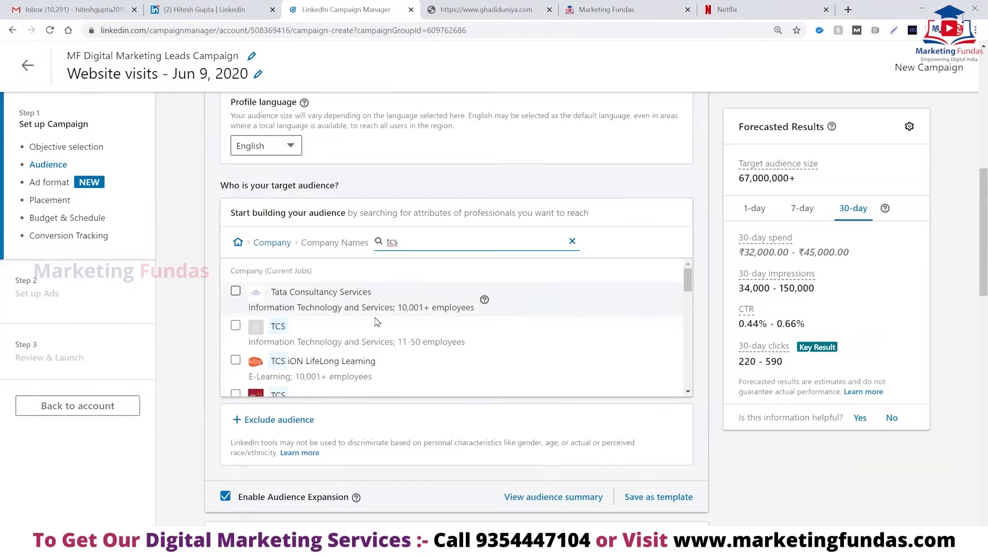
pyautogui.click(235, 292)
pyautogui.click(236, 292)
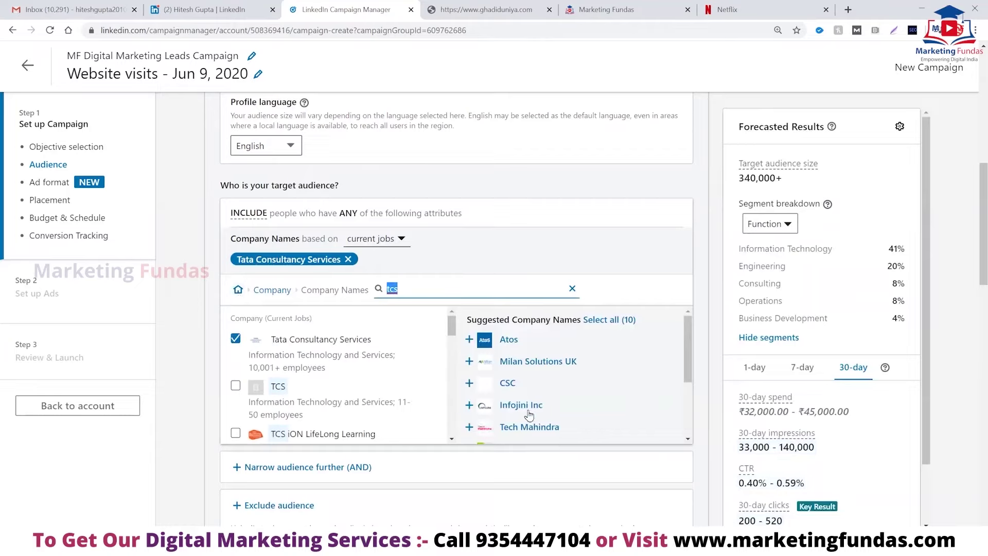
pyautogui.click(469, 427)
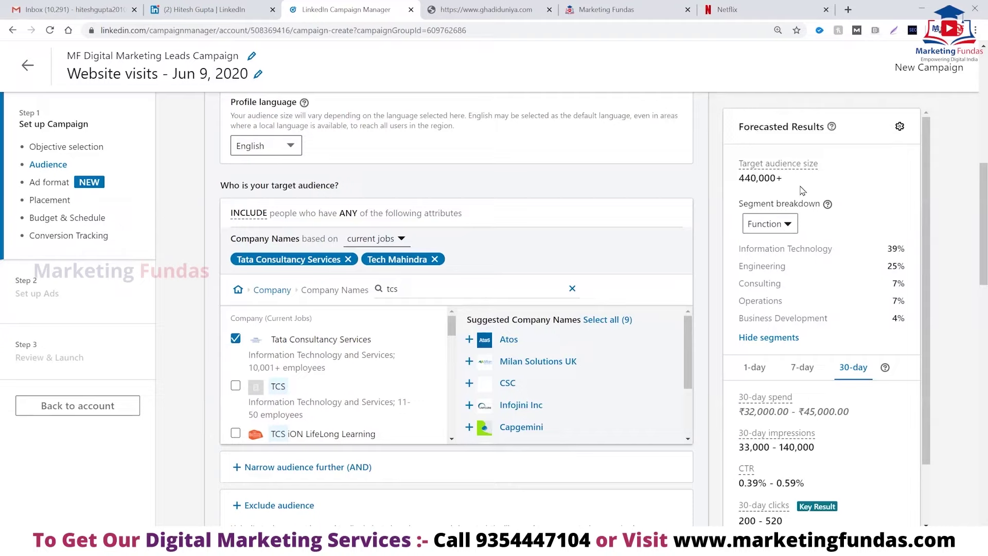
# Break down the forecasted audience segments by Seniority.
pyautogui.click(788, 226)
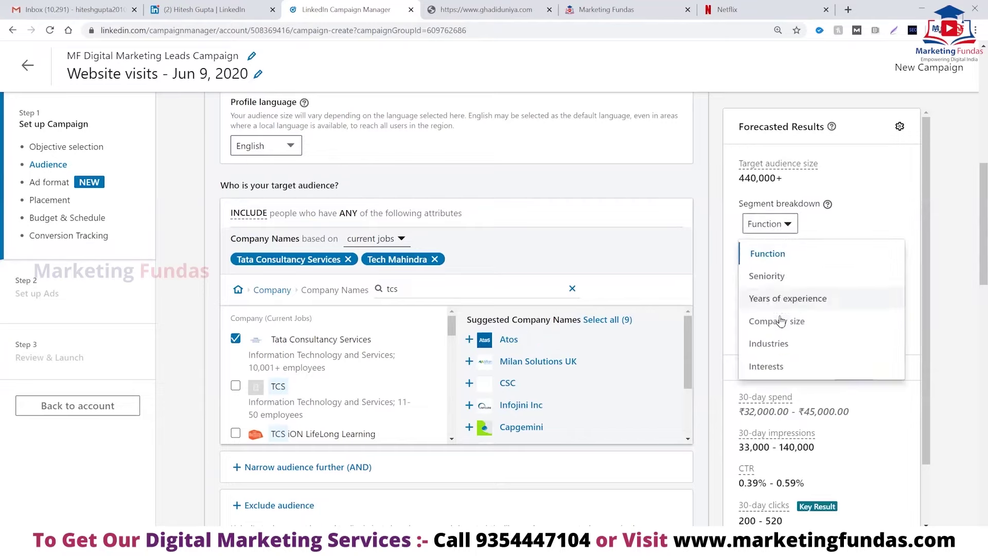
pyautogui.click(867, 219)
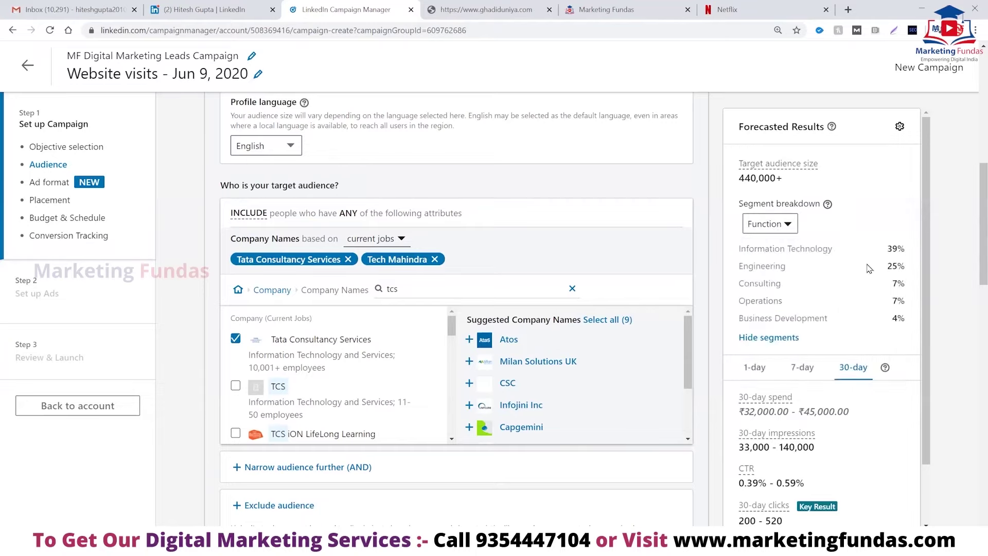
pyautogui.click(787, 226)
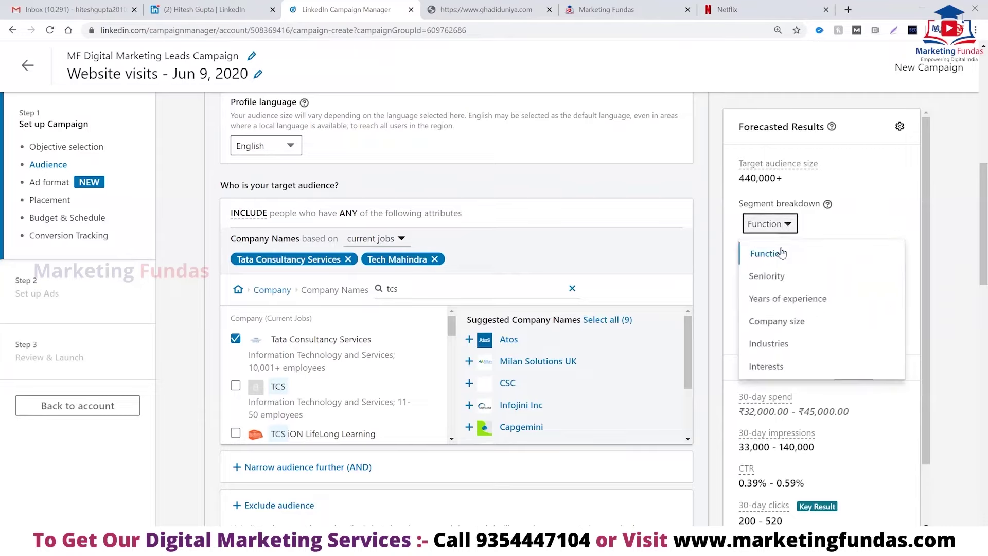
pyautogui.click(770, 276)
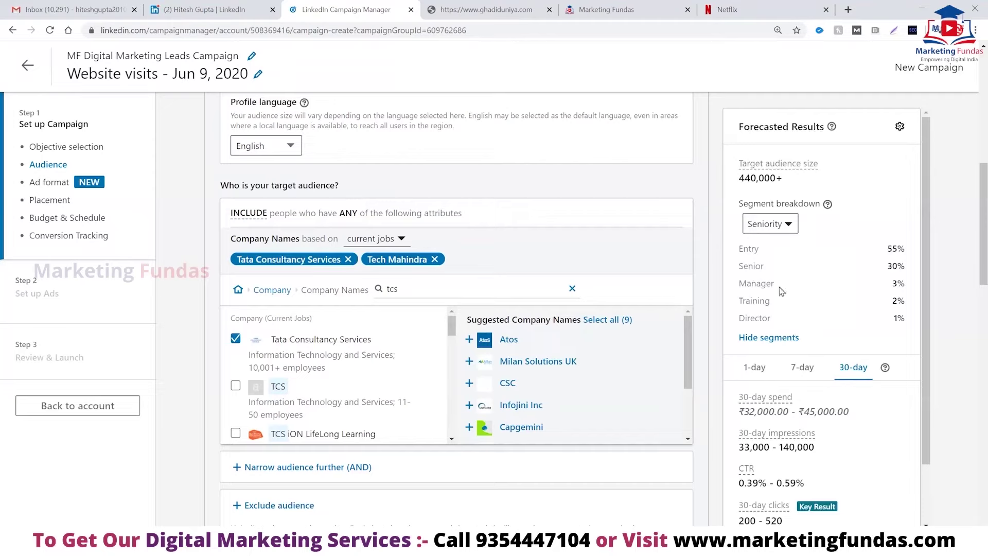
pyautogui.scroll(-1, 518, 311)
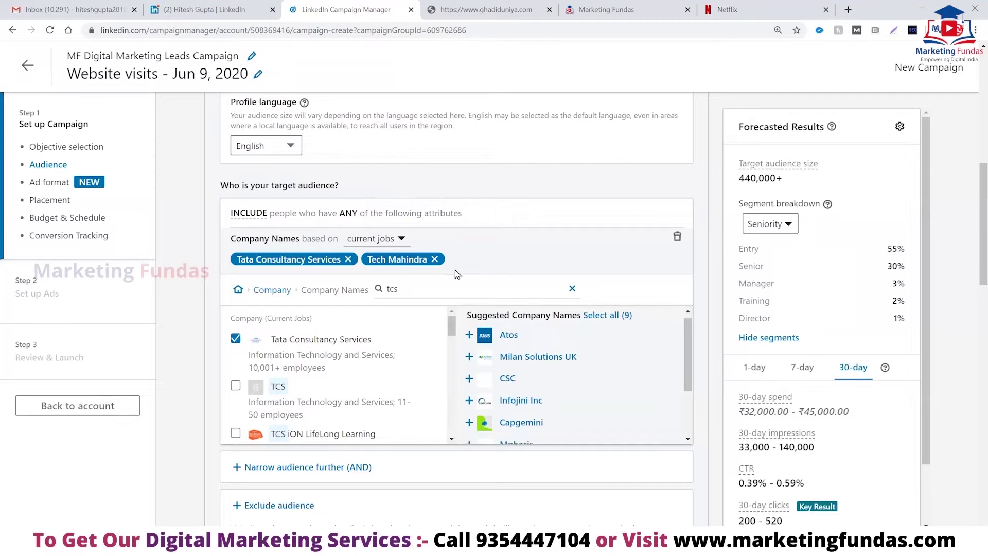
# Add Male as a Member Gender attribute to the included audience, accepting the non-discrimination certification.
pyautogui.click(273, 290)
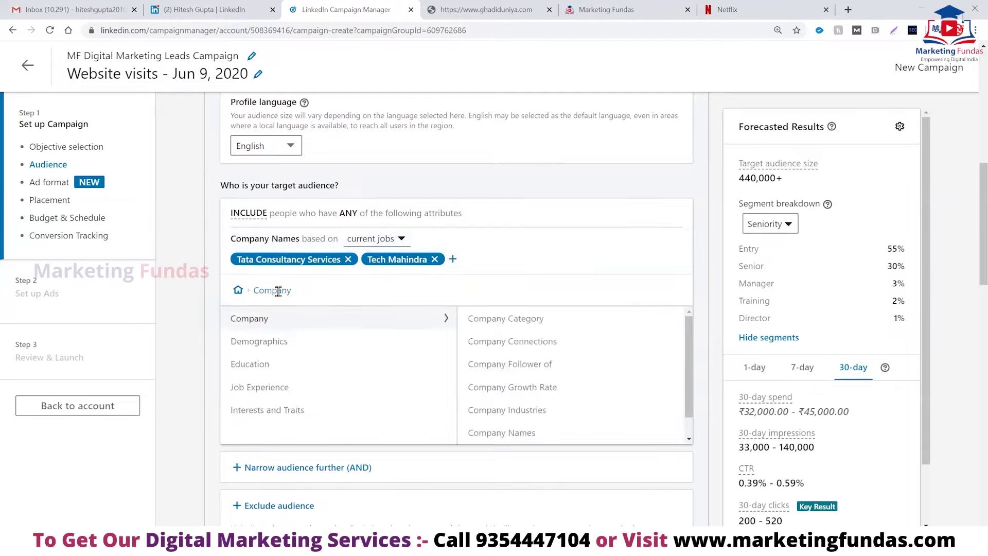
pyautogui.click(257, 344)
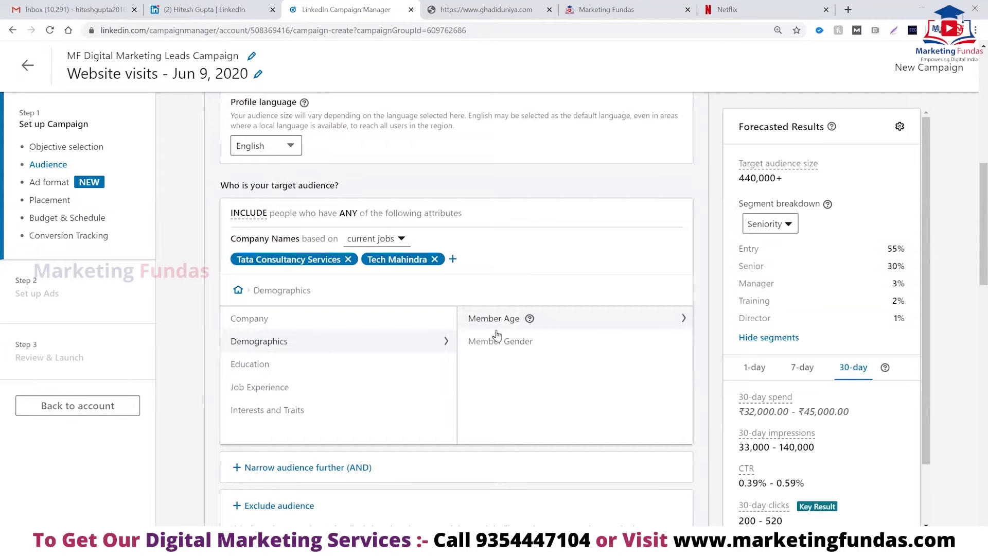
pyautogui.click(491, 350)
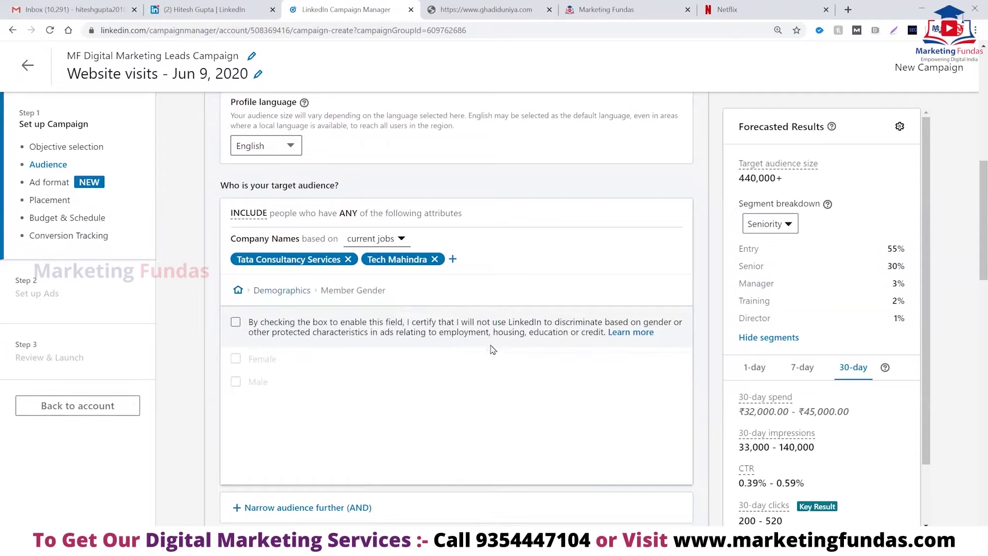
pyautogui.click(235, 323)
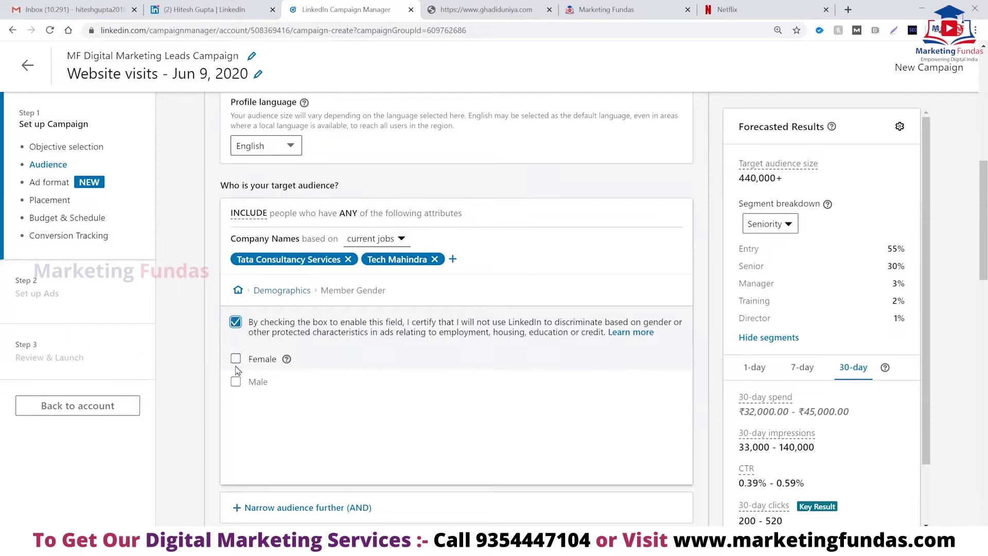
pyautogui.click(236, 322)
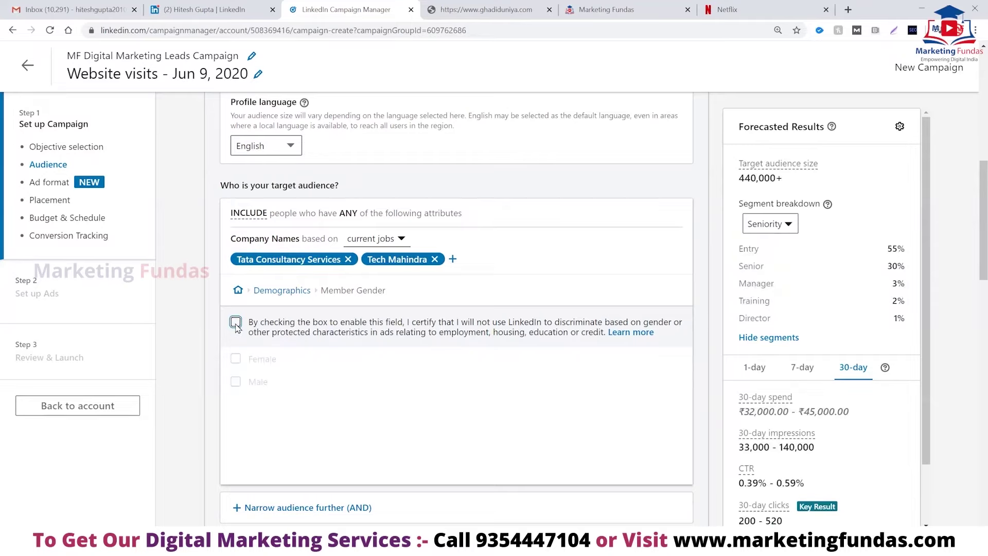
pyautogui.click(236, 322)
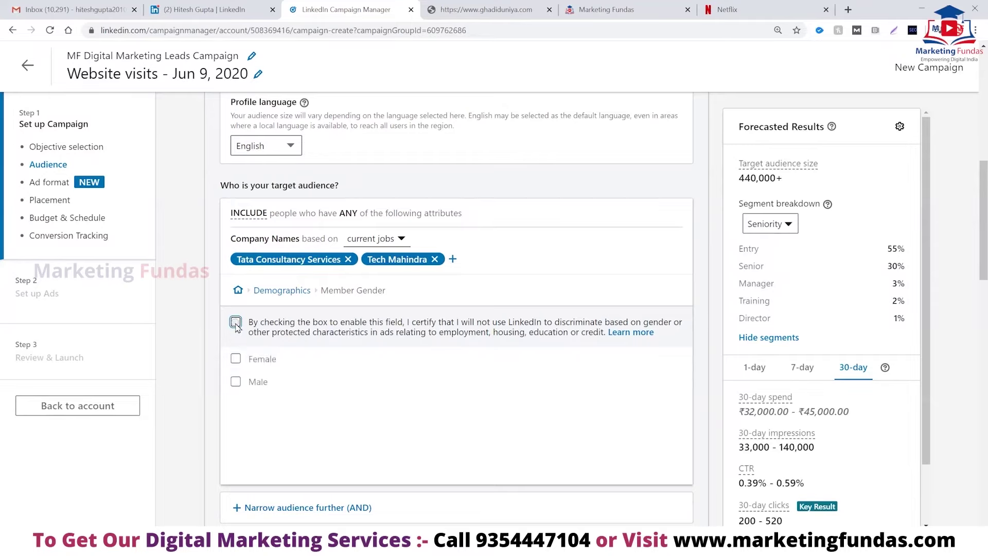
pyautogui.click(235, 382)
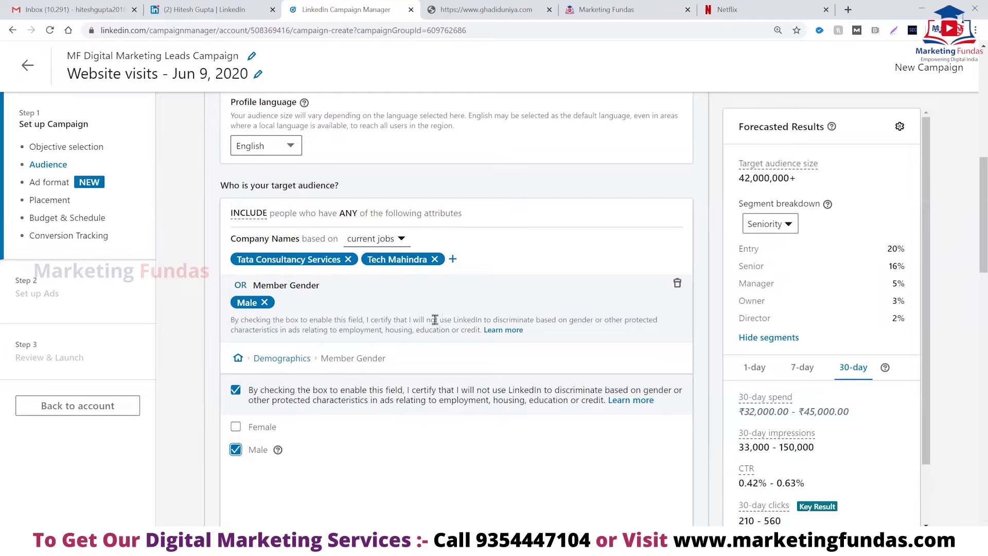
# Examine the Education and Job Experience targeting attributes, including Degrees and Job Titles, without selecting any.
pyautogui.click(269, 359)
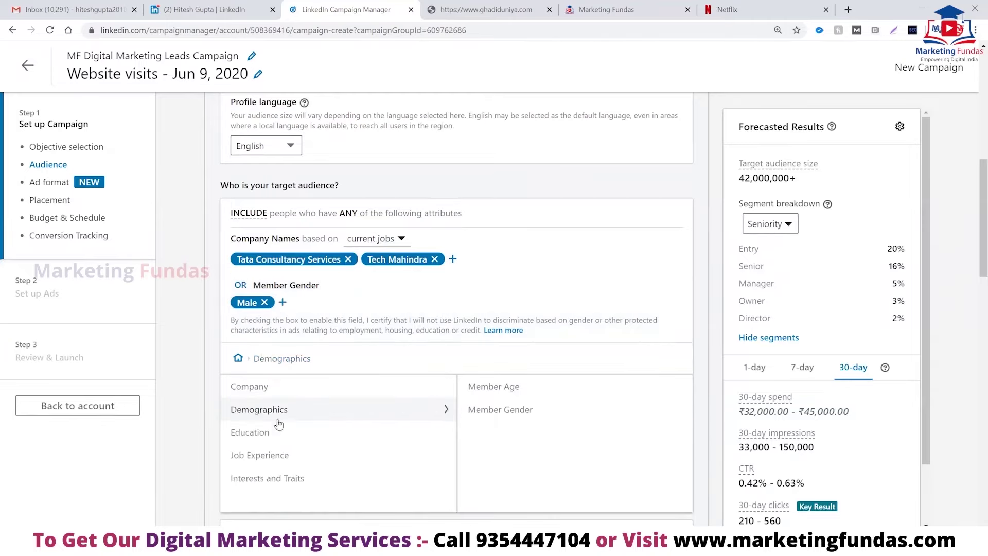
pyautogui.click(255, 435)
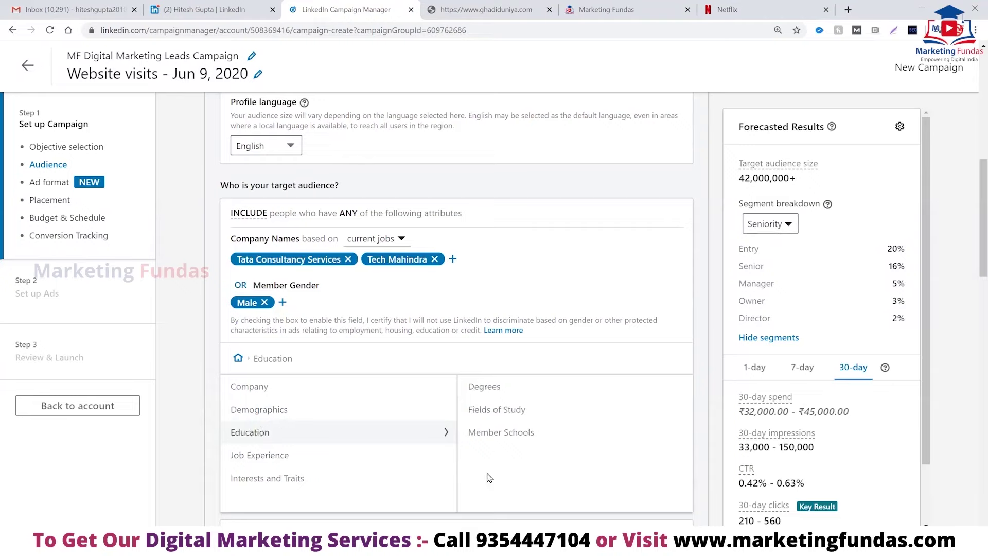
pyautogui.click(490, 390)
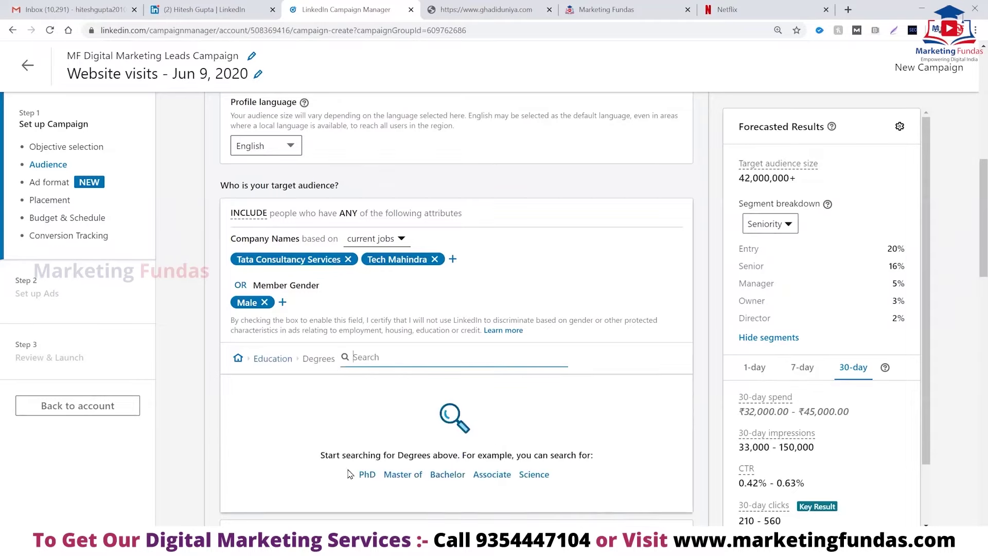
pyautogui.click(274, 359)
pyautogui.scroll(-2, 286, 441)
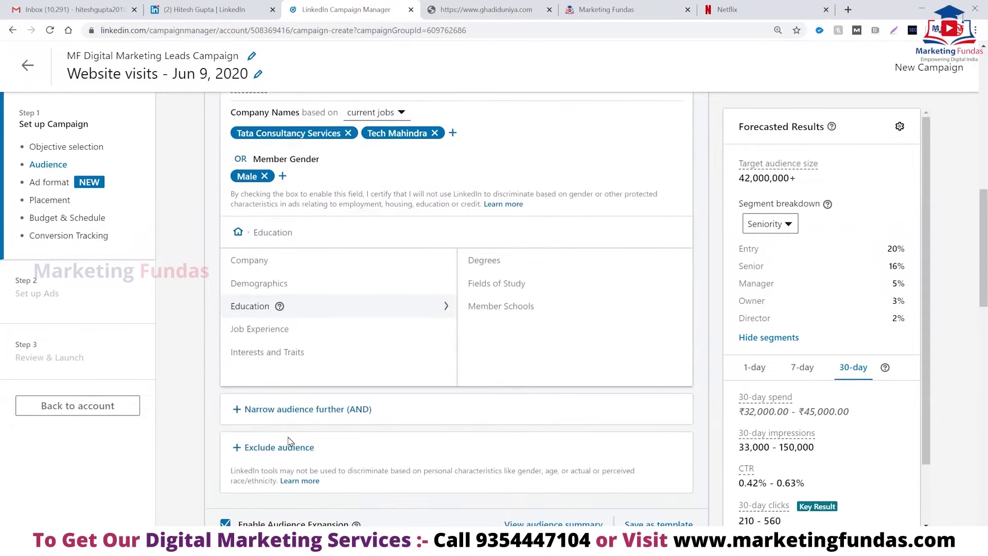
pyautogui.click(253, 333)
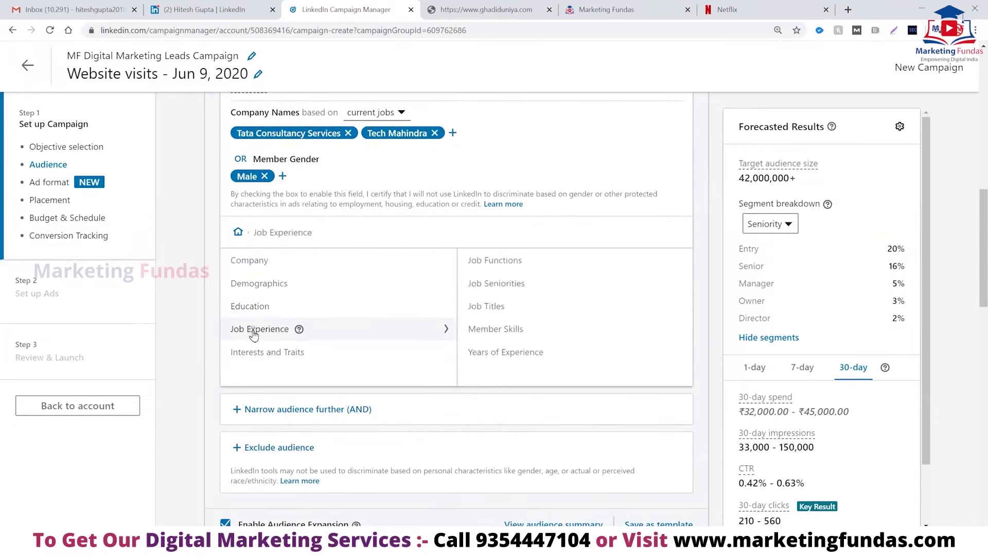
pyautogui.click(494, 307)
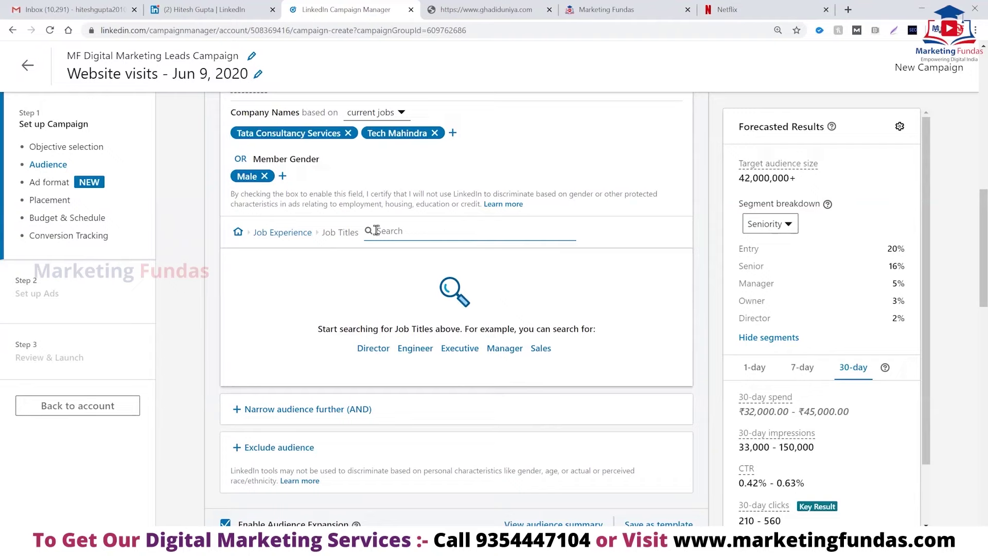
pyautogui.click(294, 233)
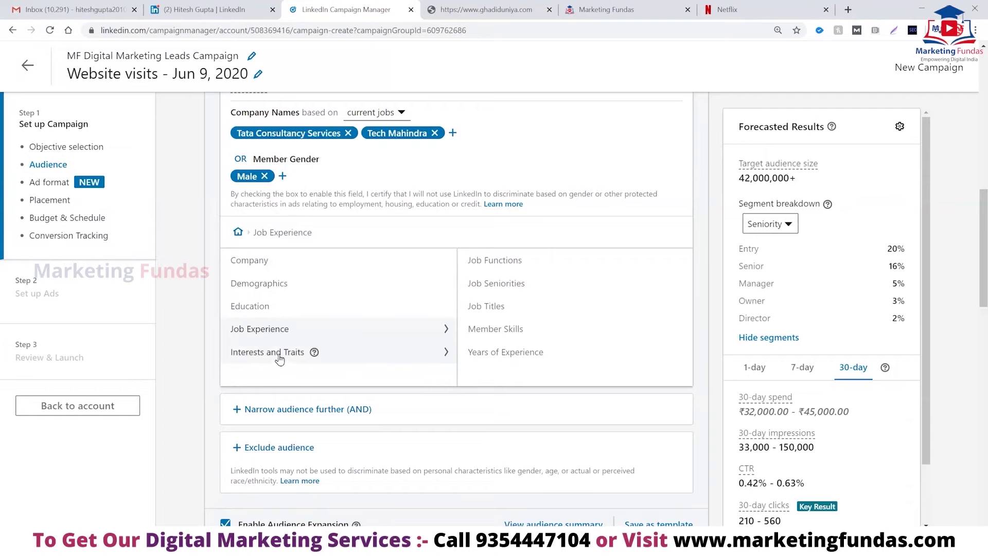
# Disable Audience Expansion for the campaign and check the effect on the 30-day forecast.
pyautogui.scroll(-2, 279, 359)
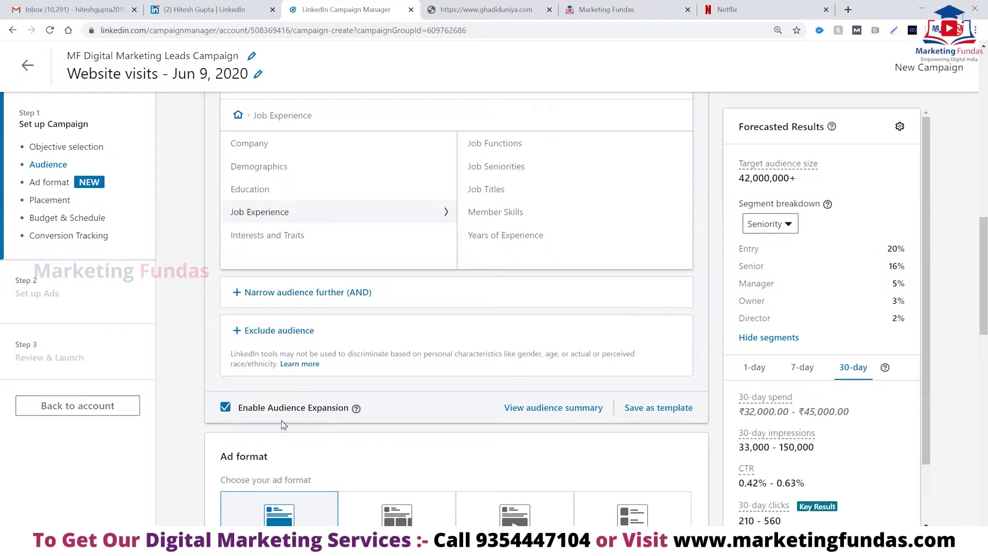
pyautogui.click(356, 409)
pyautogui.click(224, 408)
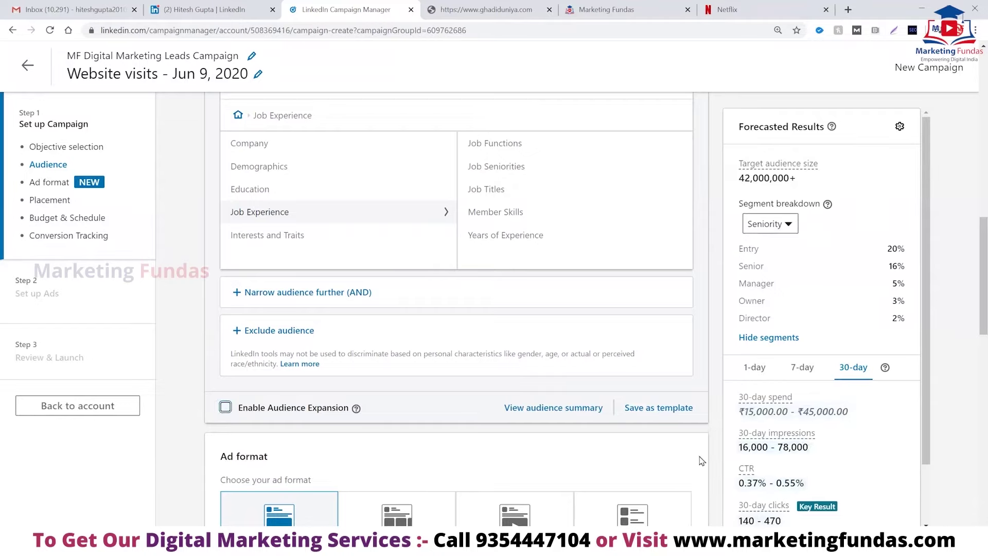
pyautogui.moveTo(762, 407)
pyautogui.moveTo(798, 516)
# Save the audience as a template named "tcs and techm" and check the name in the Audience section.
pyautogui.click(662, 412)
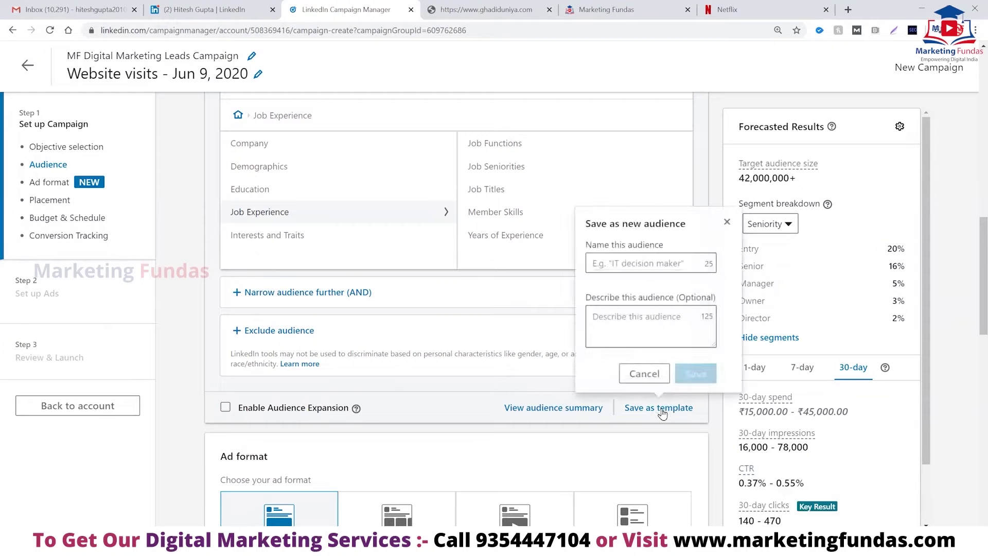
pyautogui.click(651, 261)
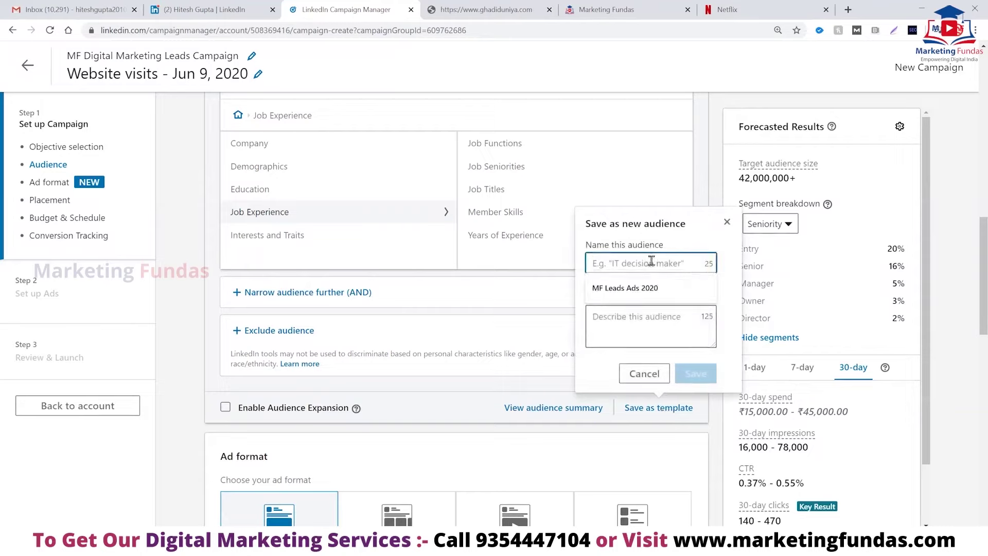
pyautogui.write('tcs and tech')
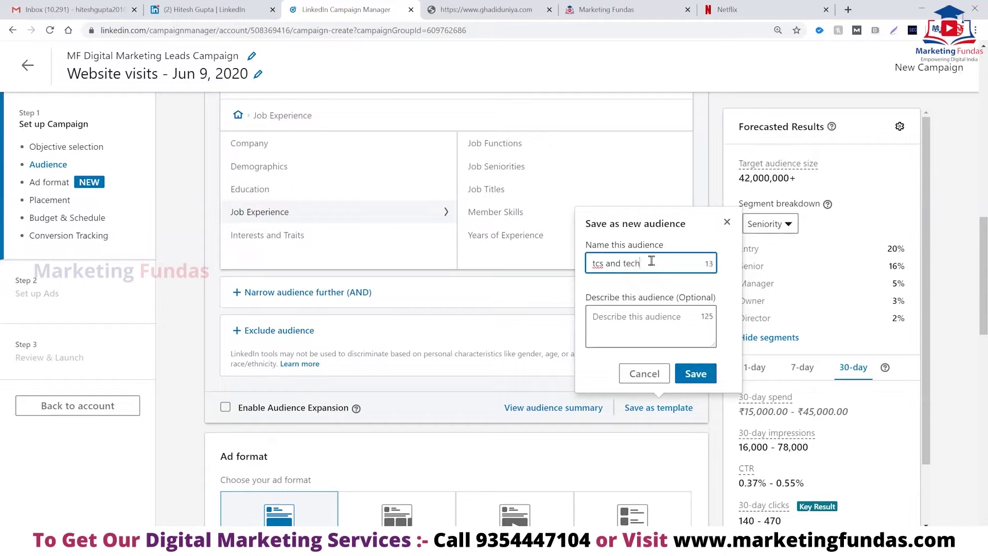
pyautogui.write('m')
pyautogui.click(684, 375)
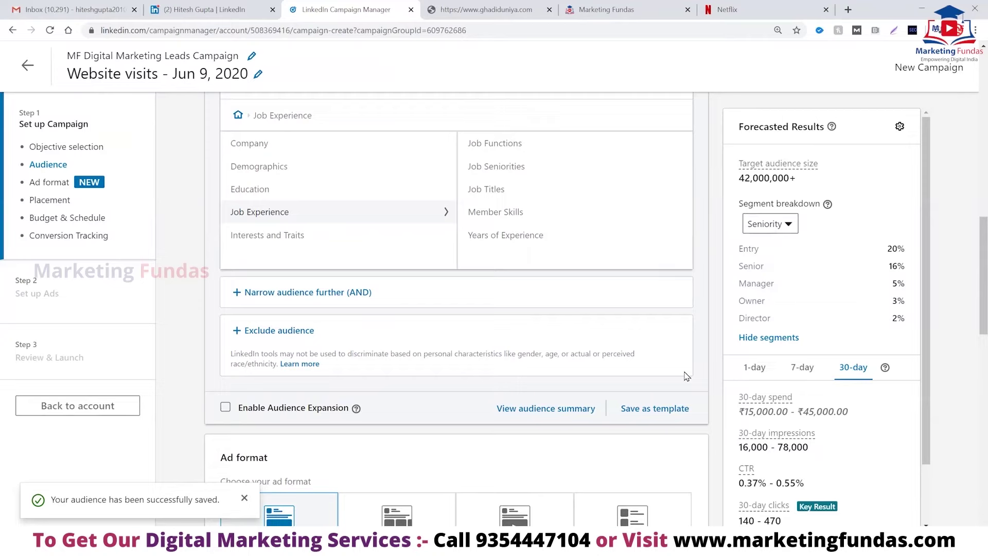
pyautogui.scroll(10, 607, 321)
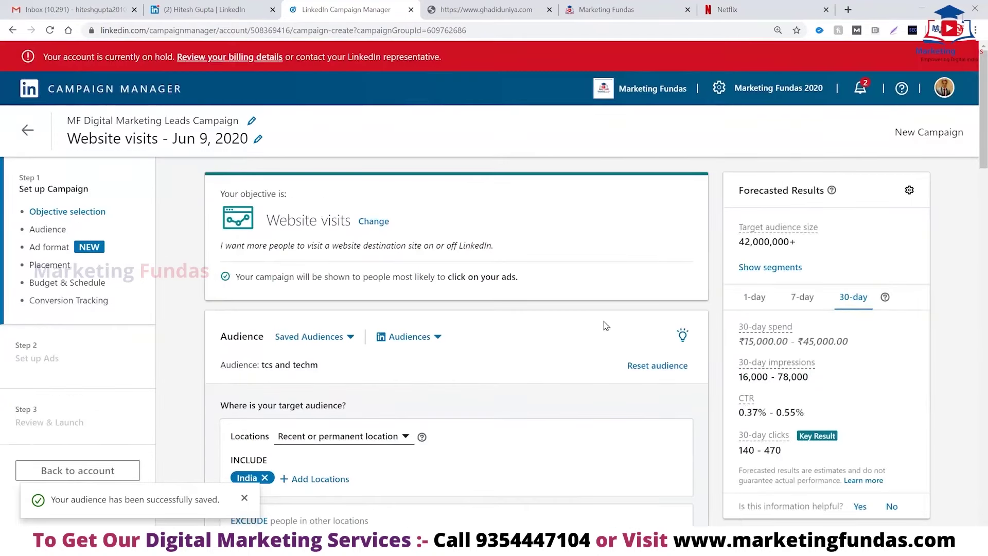
# Check the saved audiences list for the "tcs and techm" template, and set the ad format to Carousel image ad.
pyautogui.click(330, 336)
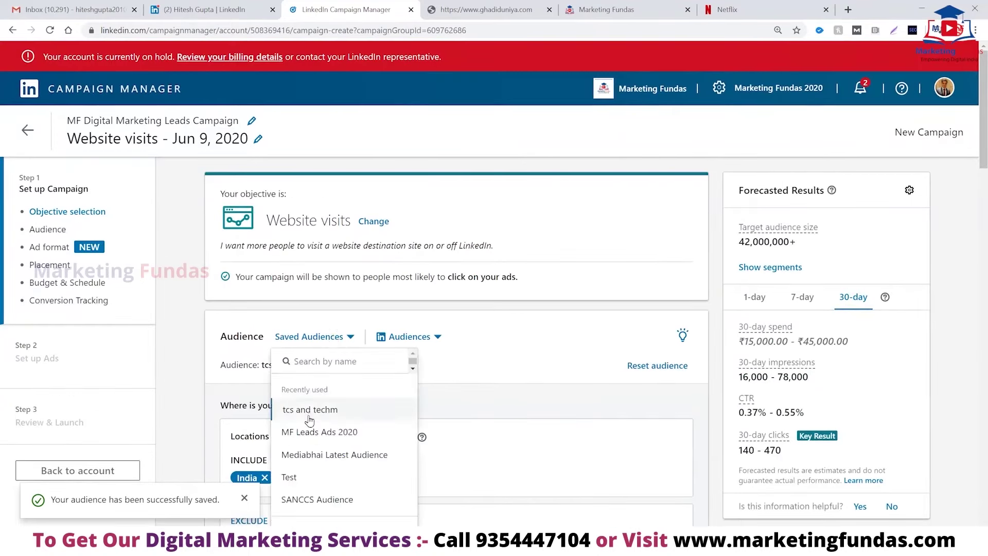
pyautogui.click(186, 412)
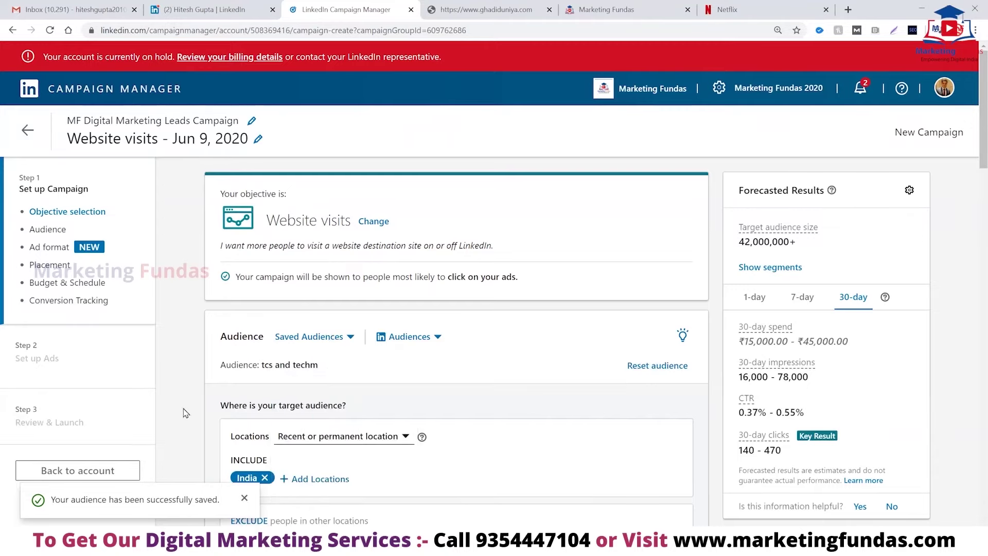
pyautogui.scroll(-5, 186, 413)
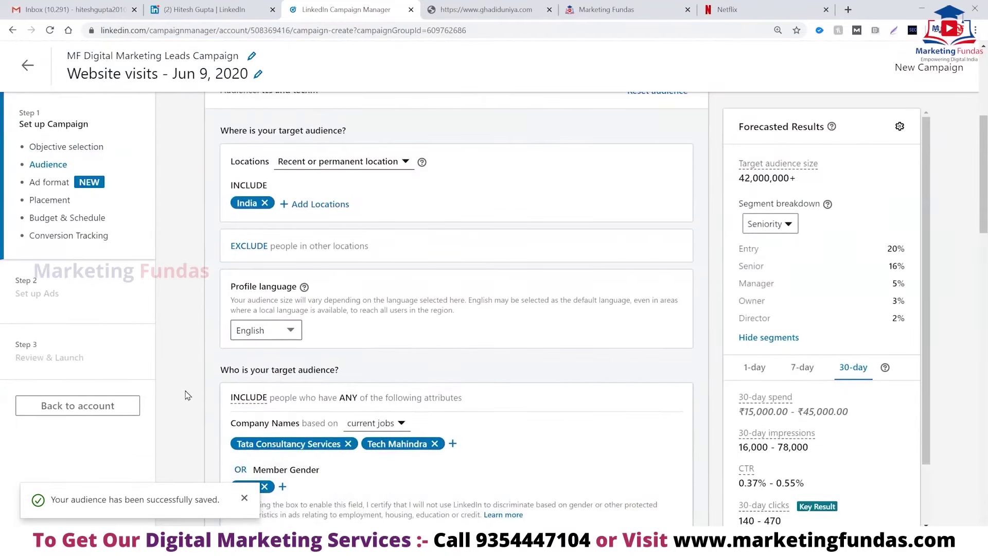
pyautogui.scroll(-8, 188, 395)
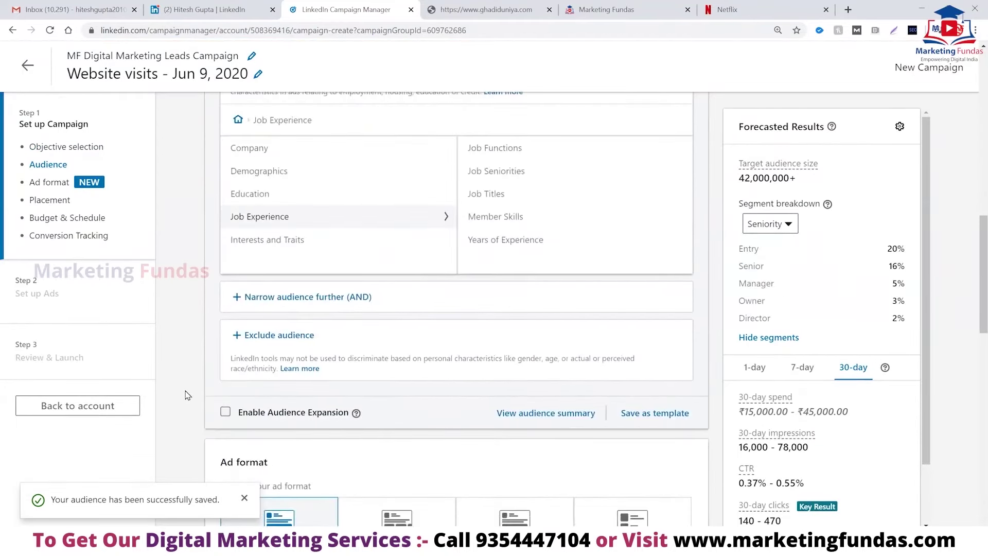
pyautogui.scroll(-5, 188, 395)
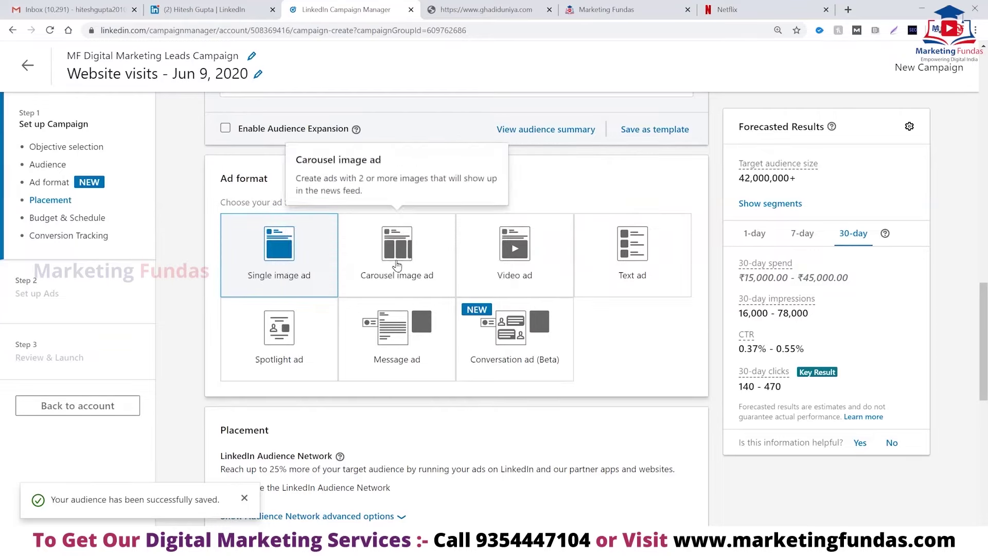
pyautogui.click(401, 236)
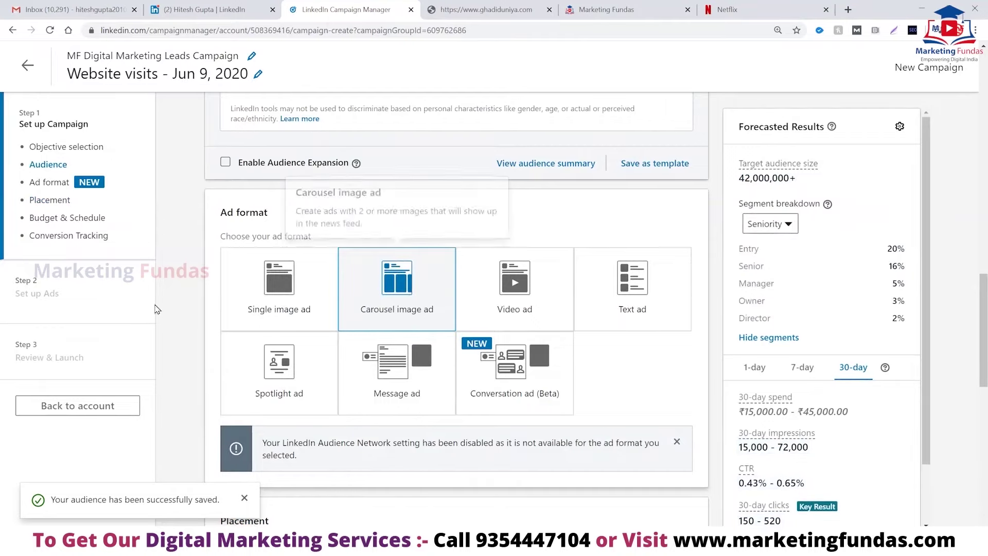
# Keep the daily budget option and set the continuous schedule's start date to 6/12/2020.
pyautogui.scroll(-3, 178, 316)
pyautogui.scroll(-3, 178, 316)
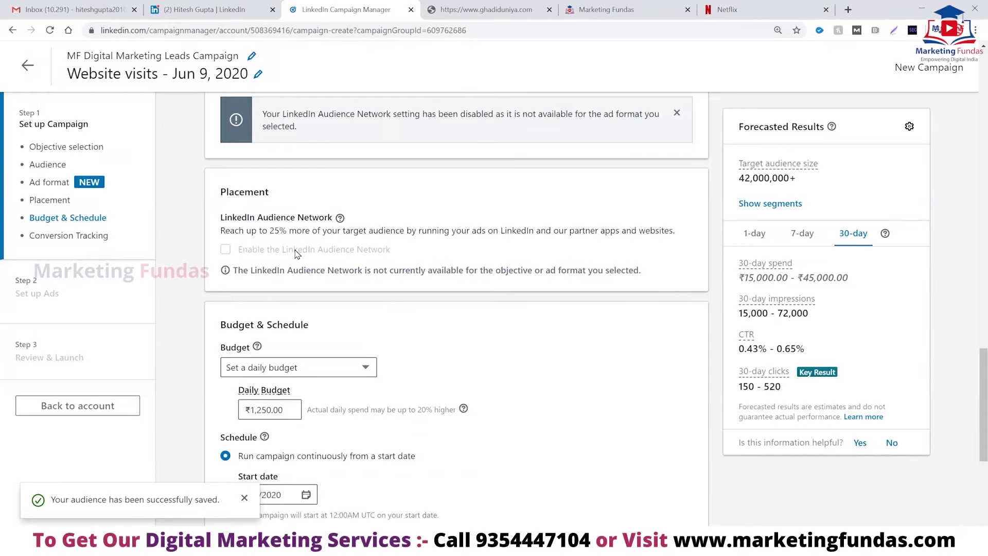
pyautogui.scroll(-3, 296, 253)
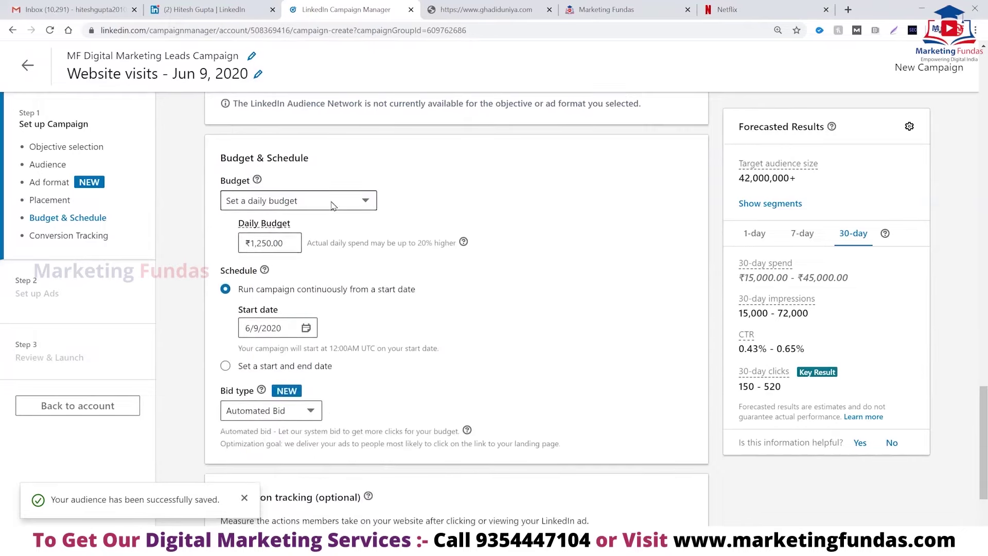
pyautogui.click(363, 204)
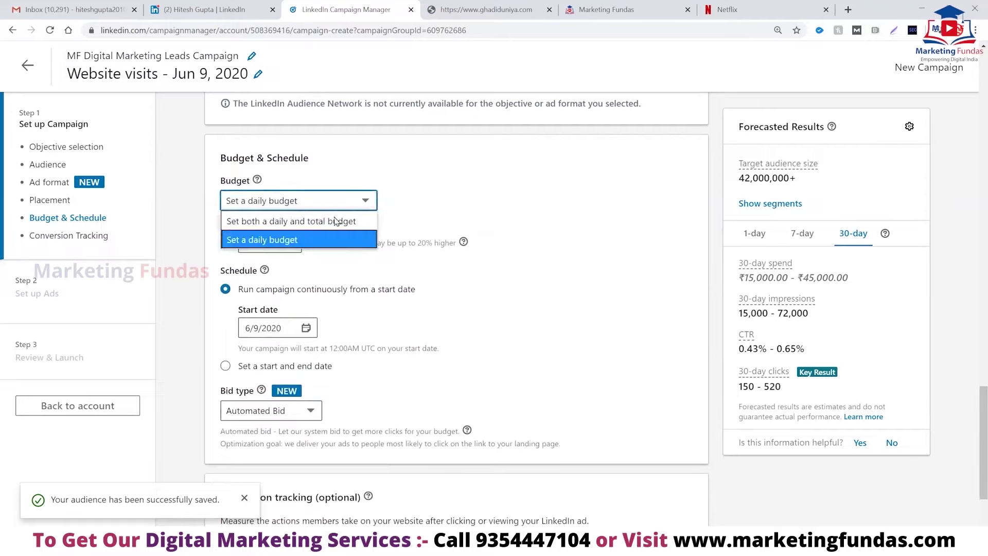
pyautogui.click(282, 239)
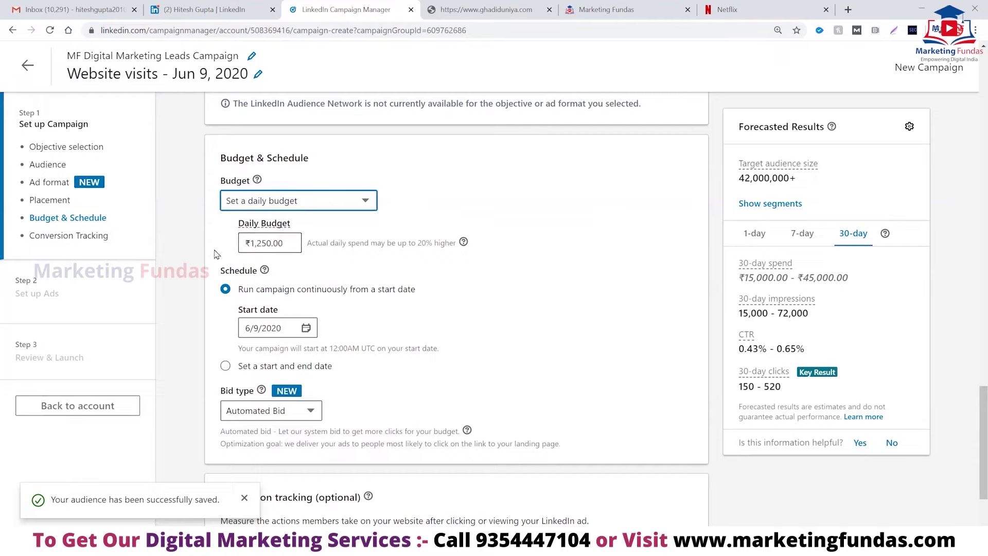
pyautogui.click(291, 240)
pyautogui.click(306, 327)
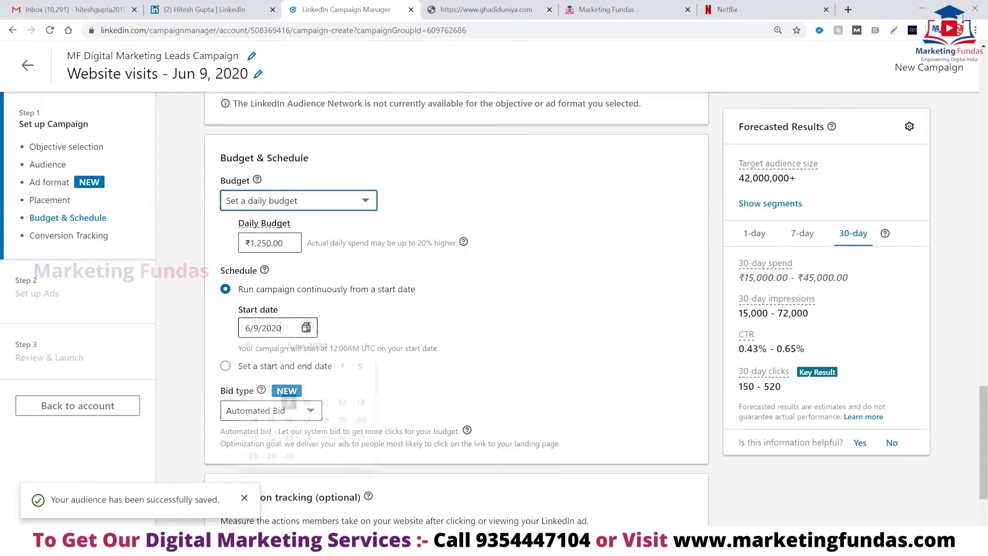
pyautogui.click(342, 406)
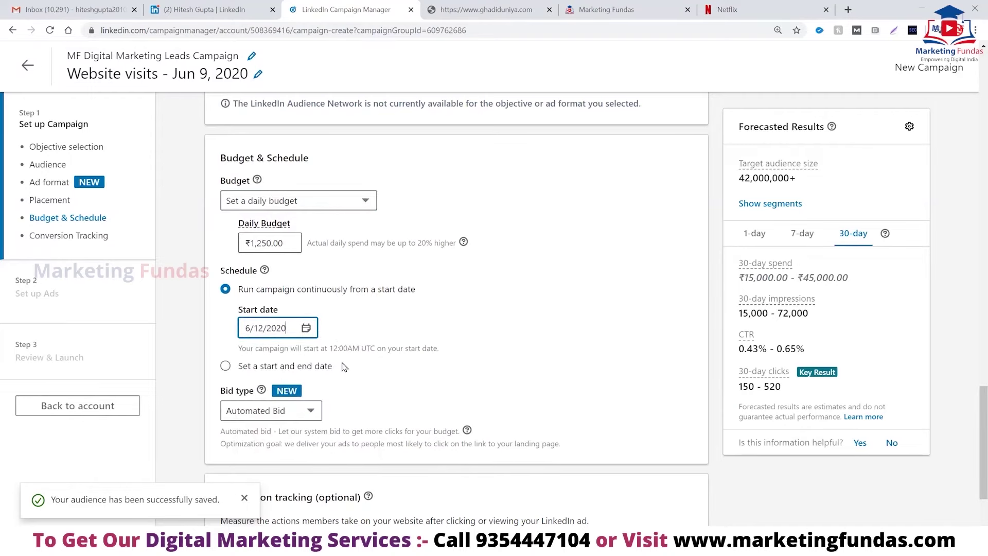
# Try the Target CPC Bid type and return the bid type to Automated Bid.
pyautogui.scroll(-3, 338, 400)
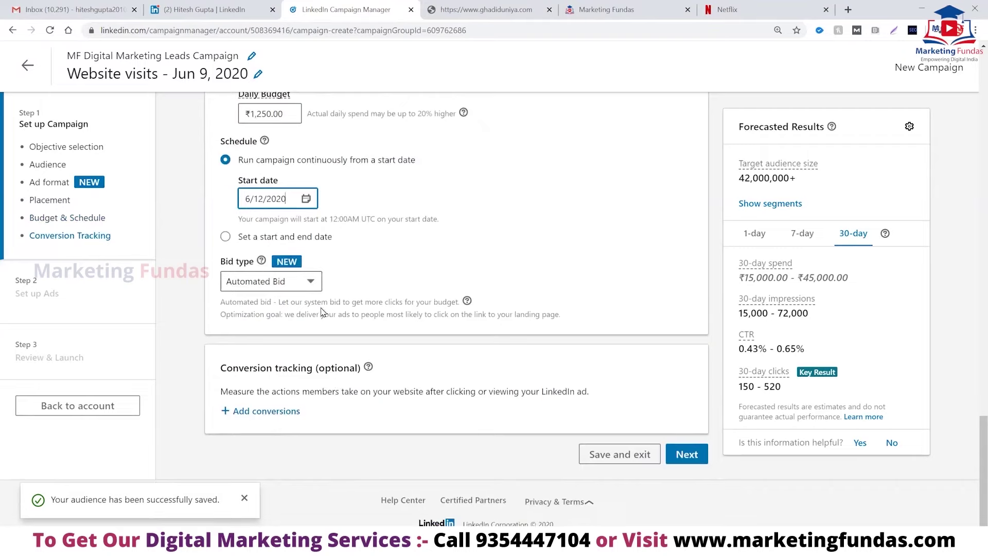
pyautogui.click(311, 283)
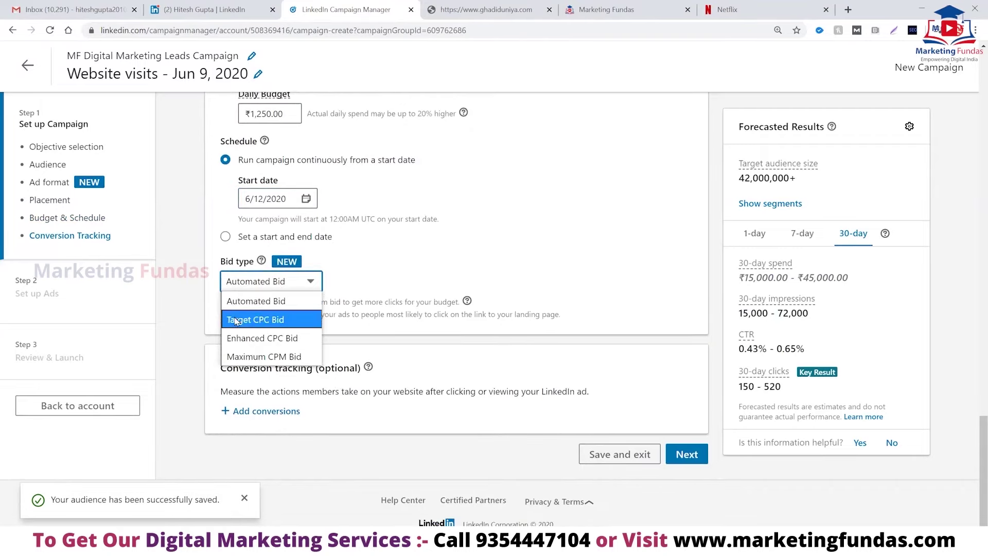
pyautogui.click(275, 320)
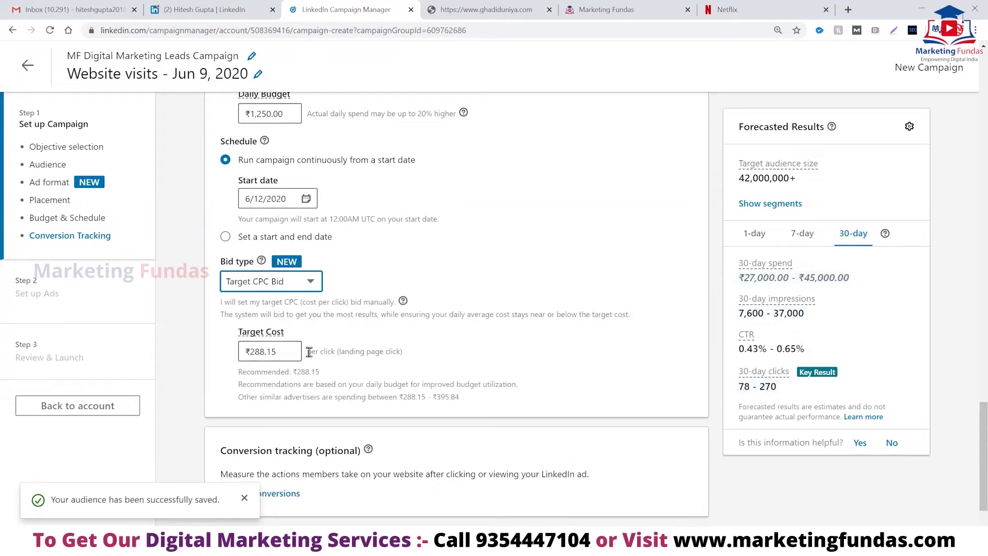
pyautogui.click(309, 281)
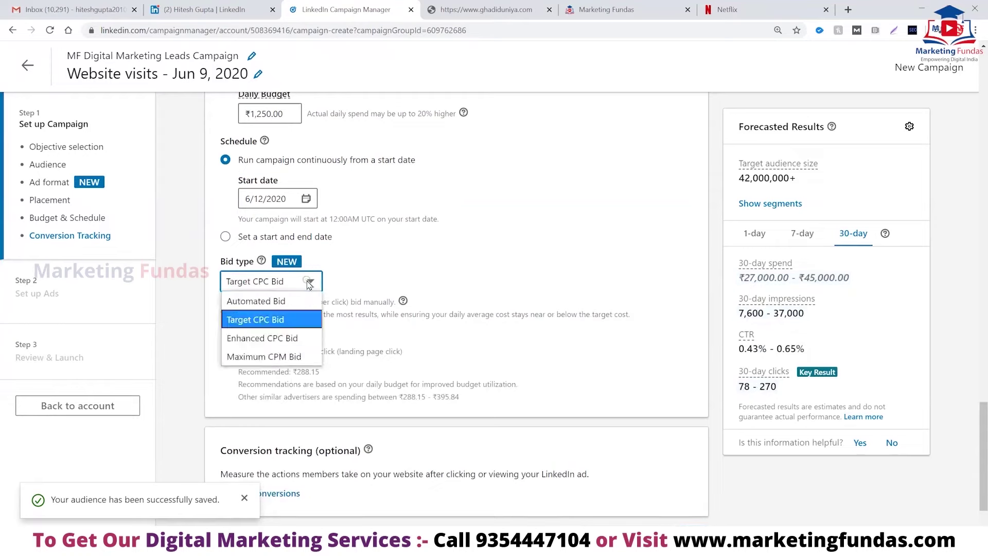
pyautogui.click(263, 305)
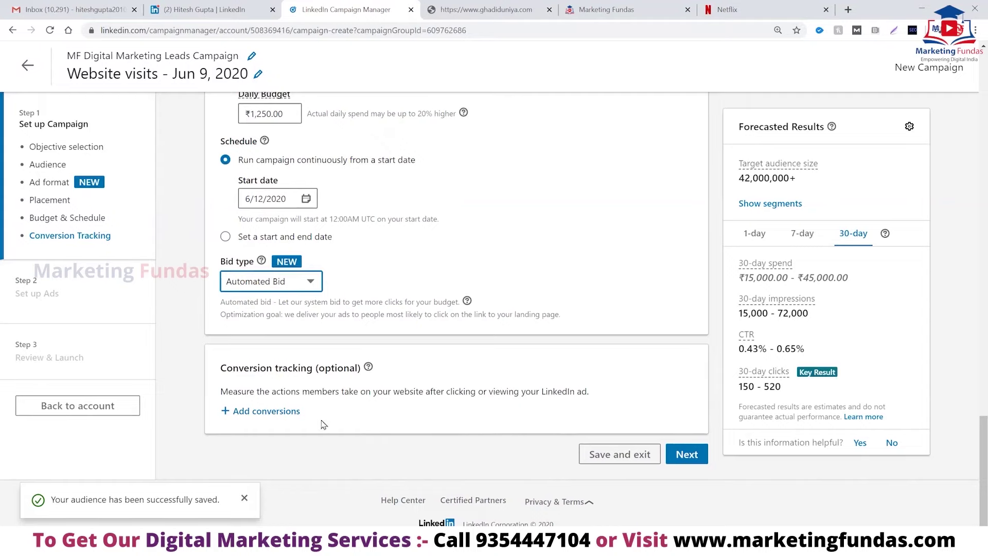
# Save the campaign setup, confirming its objective and ad format, and start creating a new carousel ad.
pyautogui.click(693, 458)
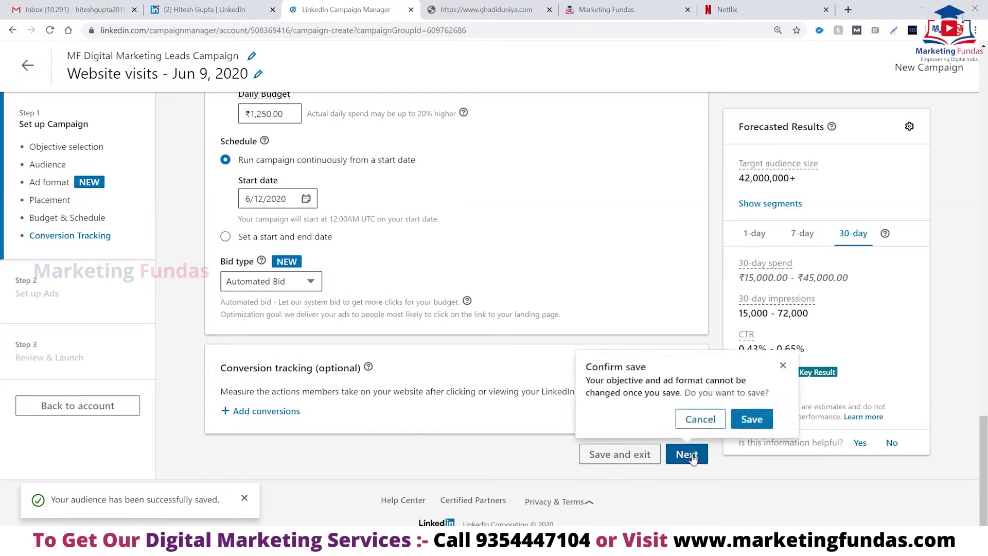
pyautogui.click(751, 420)
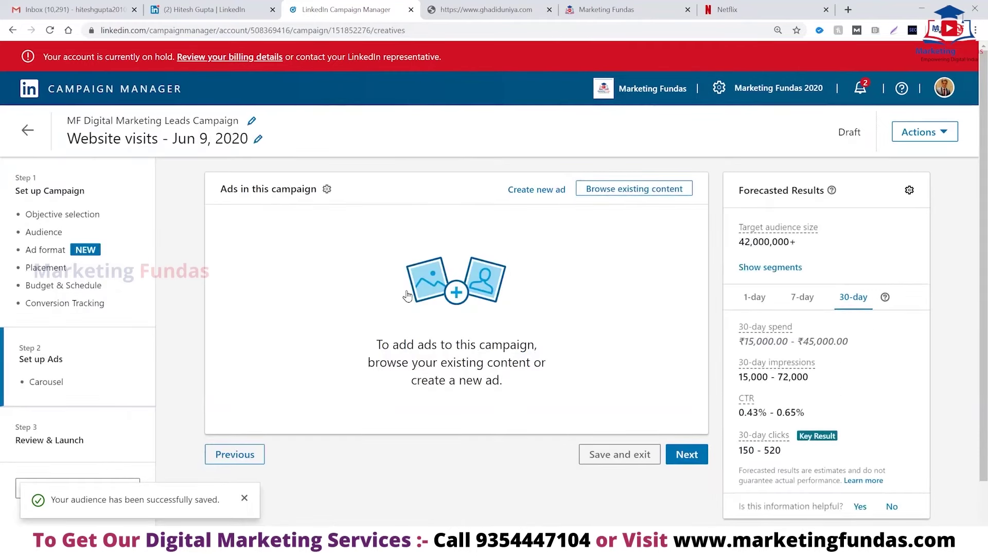
pyautogui.click(457, 292)
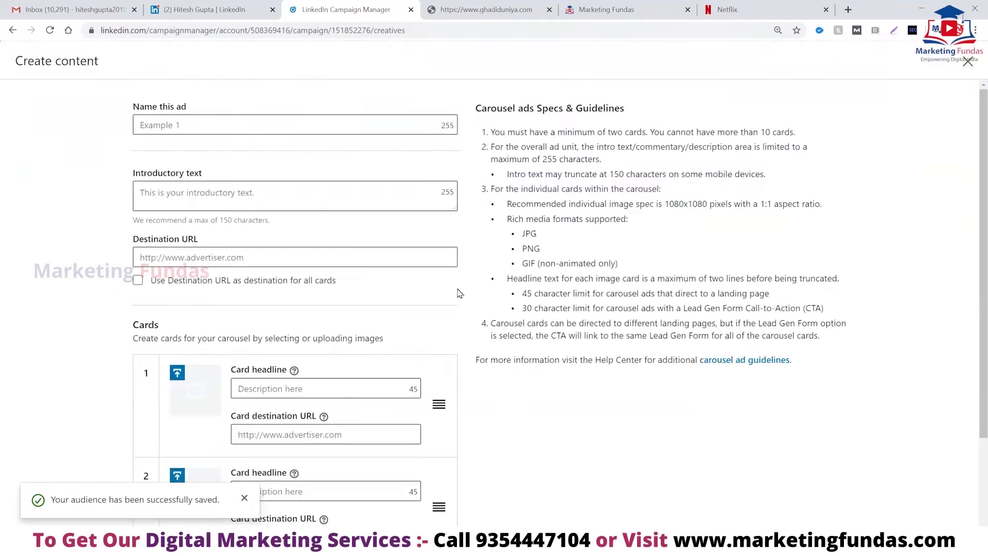
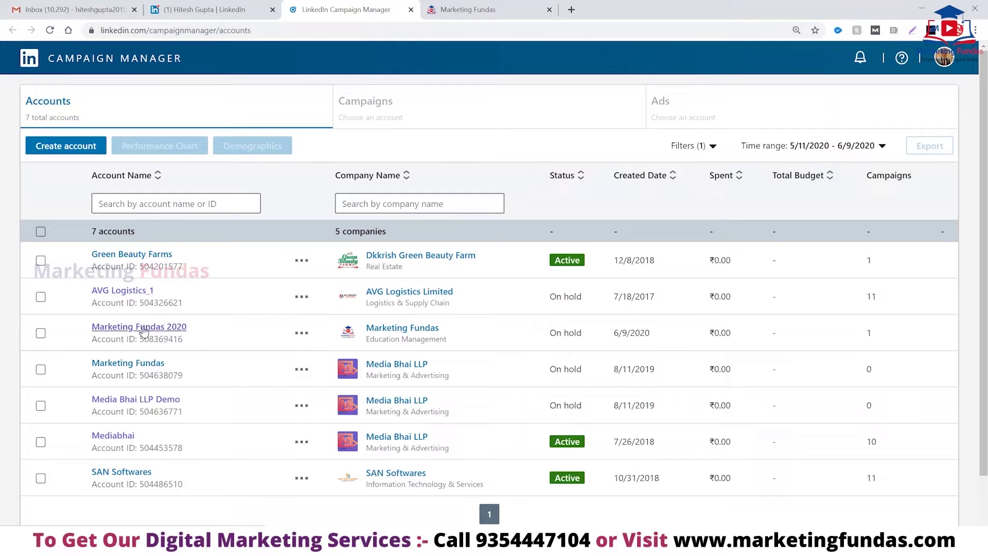
# Create a campaign with the Brand awareness objective in the Marketing Fundas 2020 account's MF Digital Marketing Leads Campaign group.
pyautogui.click(144, 327)
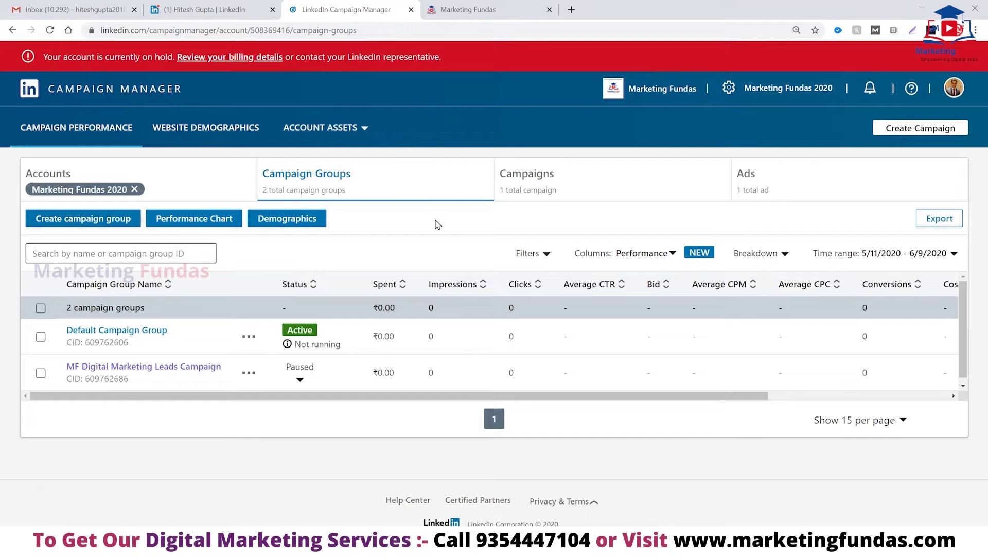
pyautogui.click(148, 366)
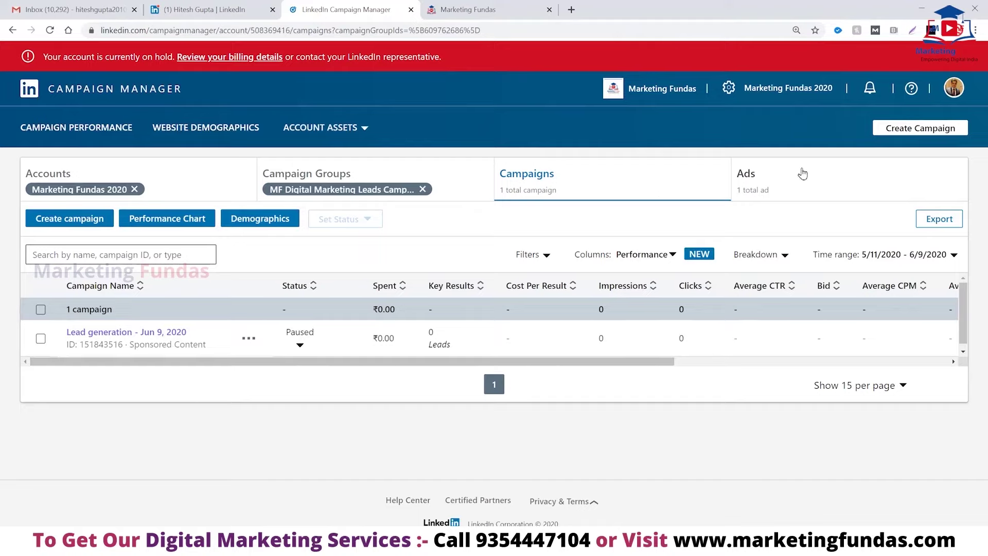
pyautogui.click(901, 130)
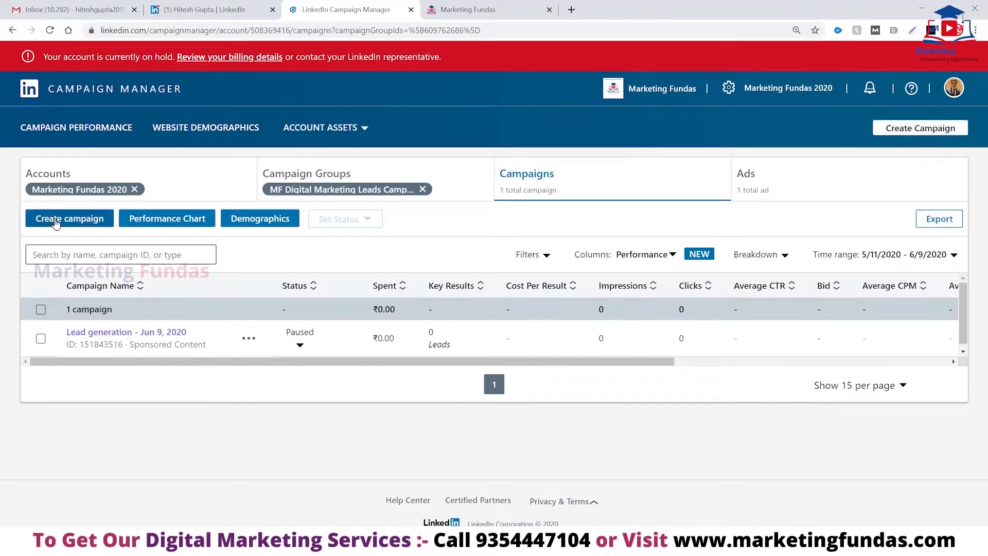
pyautogui.click(72, 227)
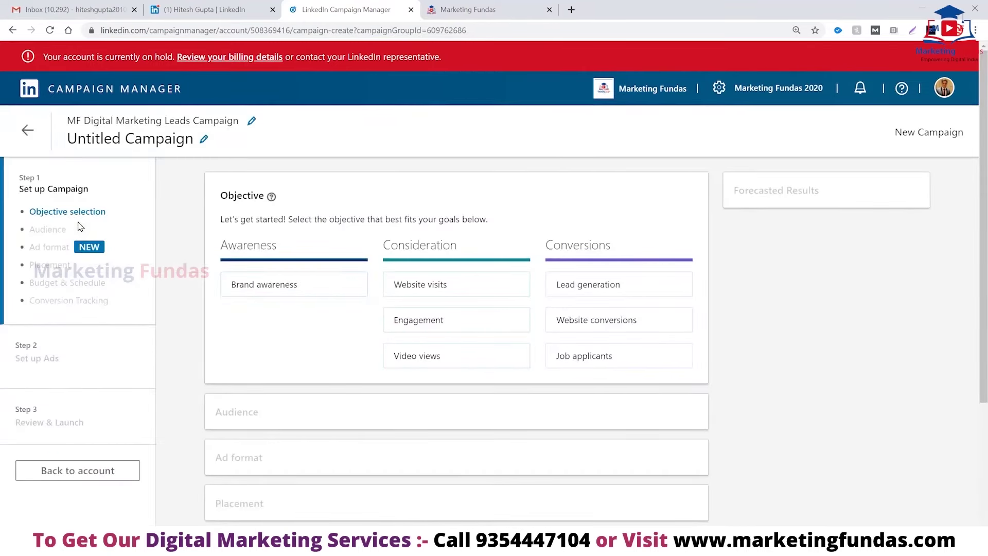
pyautogui.moveTo(282, 286)
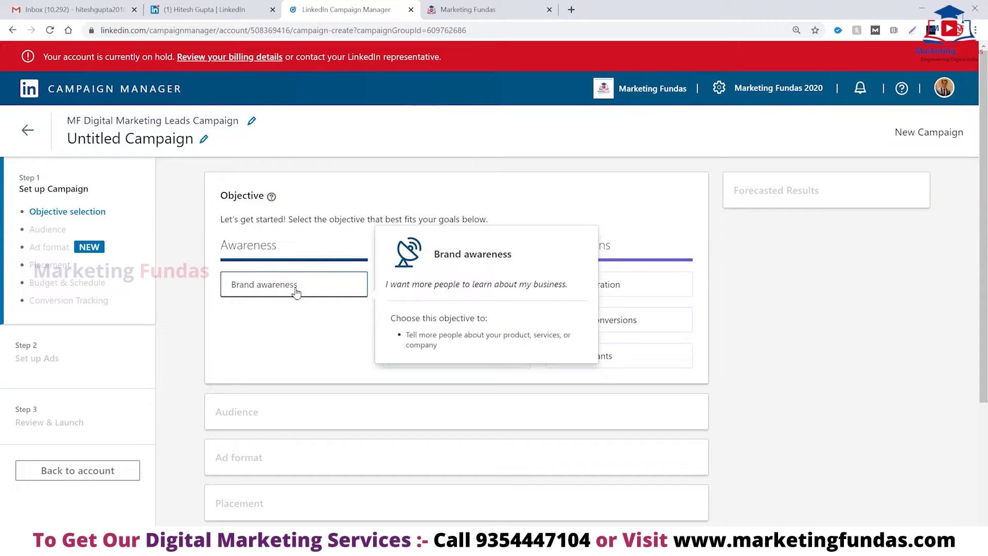
pyautogui.click(256, 288)
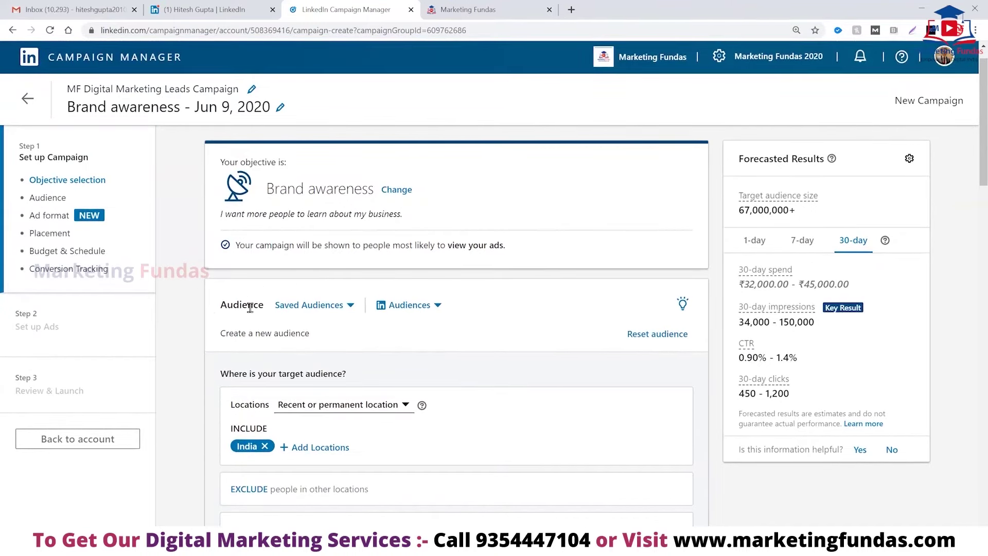
# Examine the saved audiences, LinkedIn's predefined audiences, and the location, profile language and attribute targeting options without changing the audience.
pyautogui.click(351, 307)
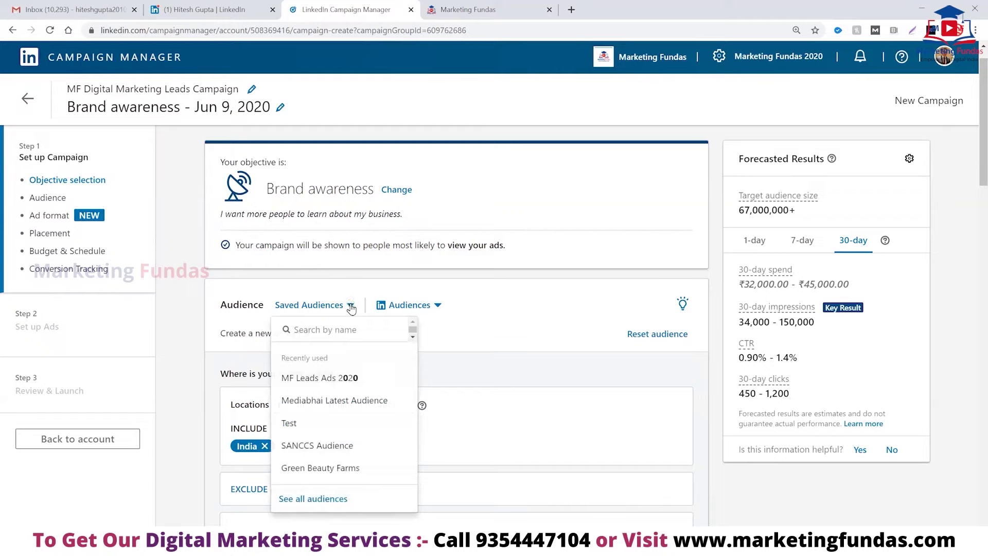
pyautogui.click(436, 306)
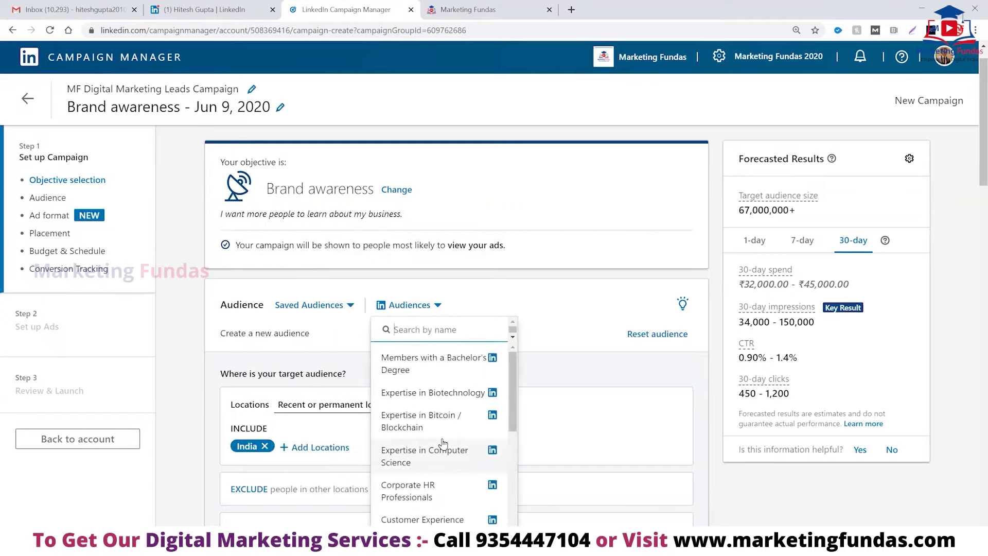
pyautogui.scroll(-2, 443, 444)
pyautogui.scroll(-5, 443, 444)
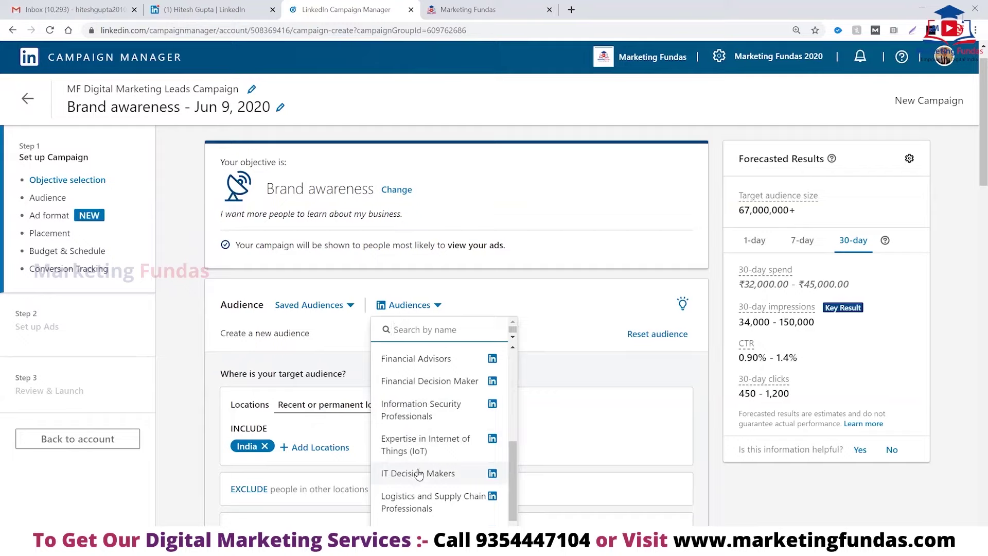
pyautogui.scroll(-4, 412, 479)
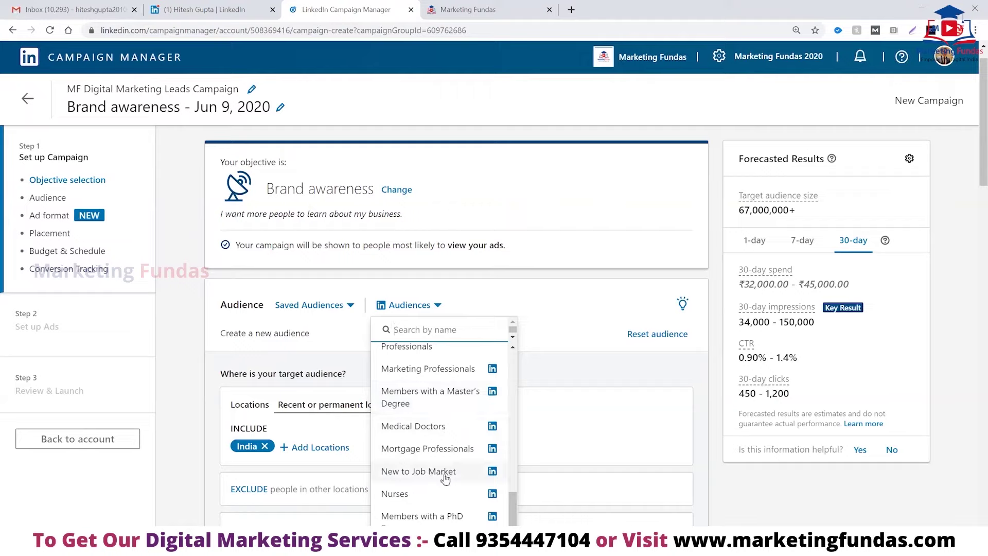
pyautogui.click(564, 335)
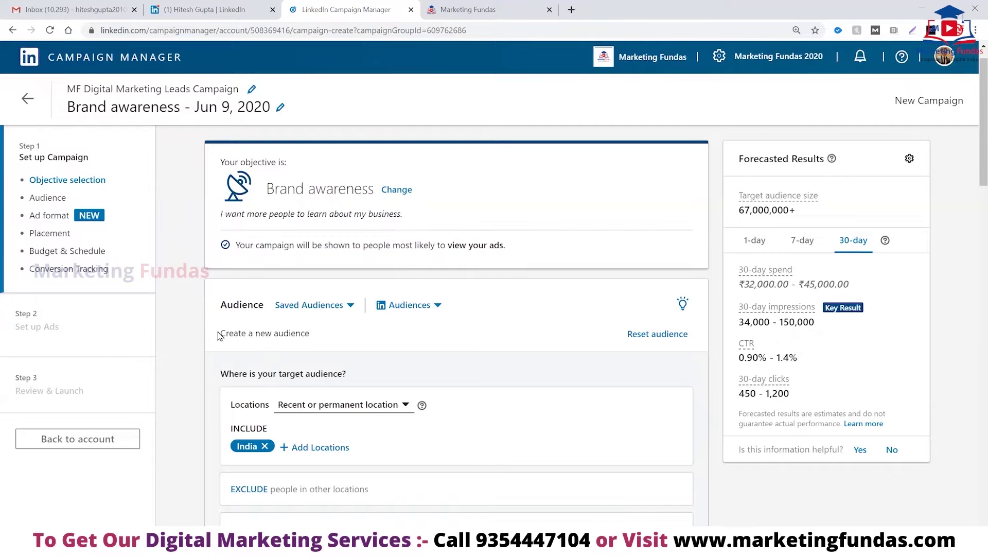
pyautogui.scroll(-5, 187, 337)
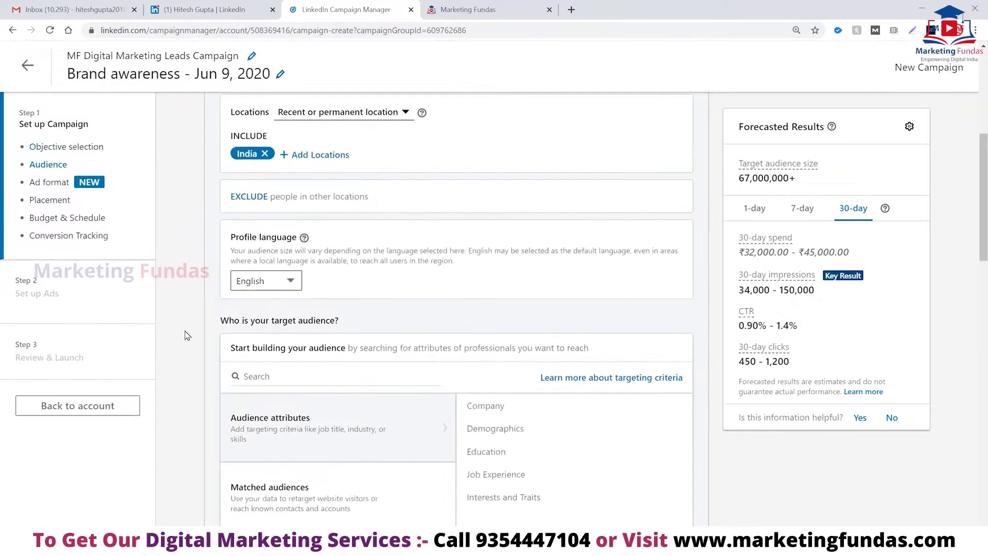
pyautogui.scroll(-2, 197, 337)
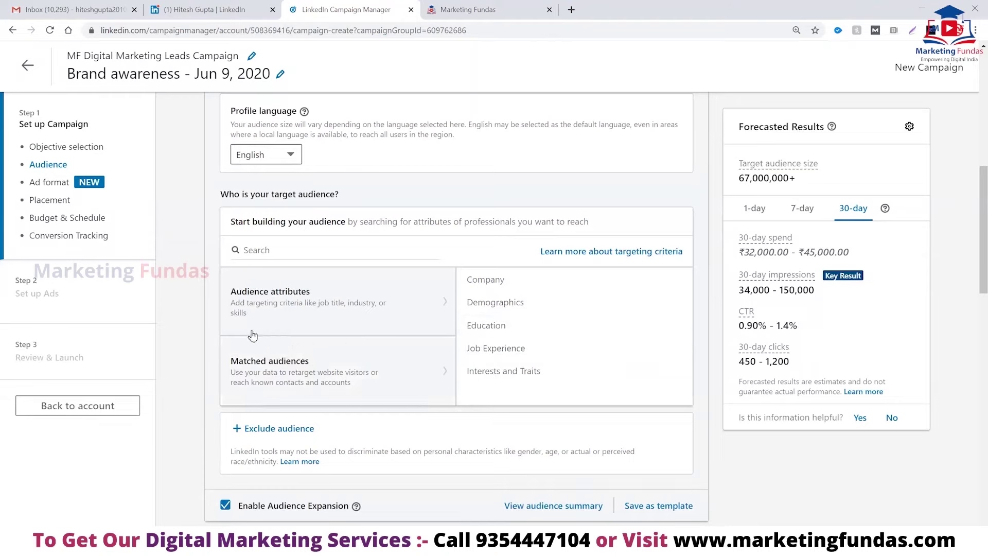
pyautogui.scroll(3, 184, 280)
pyautogui.scroll(3, 184, 280)
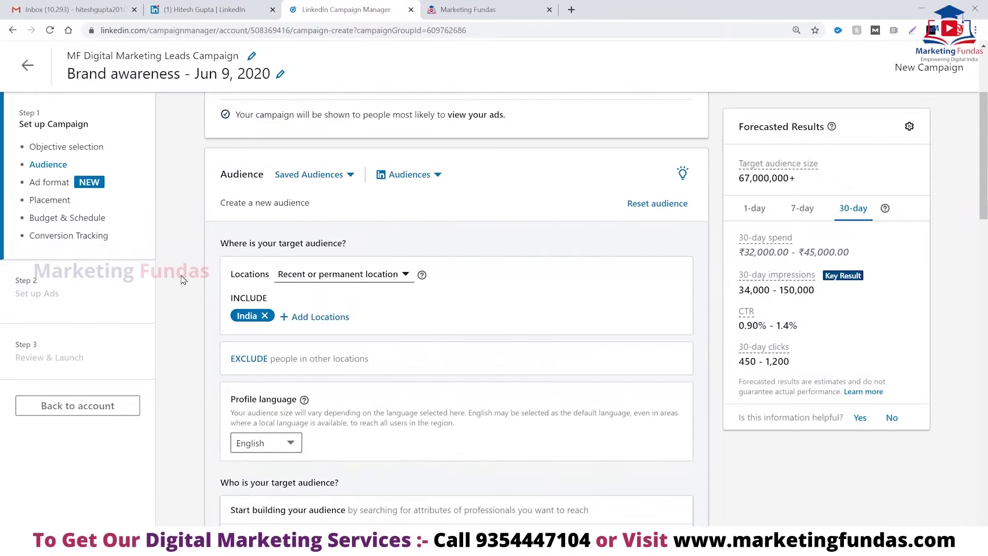
# Apply the saved audience MF Leads Ads 2020 to the campaign, replacing all current targeting selections.
pyautogui.click(351, 174)
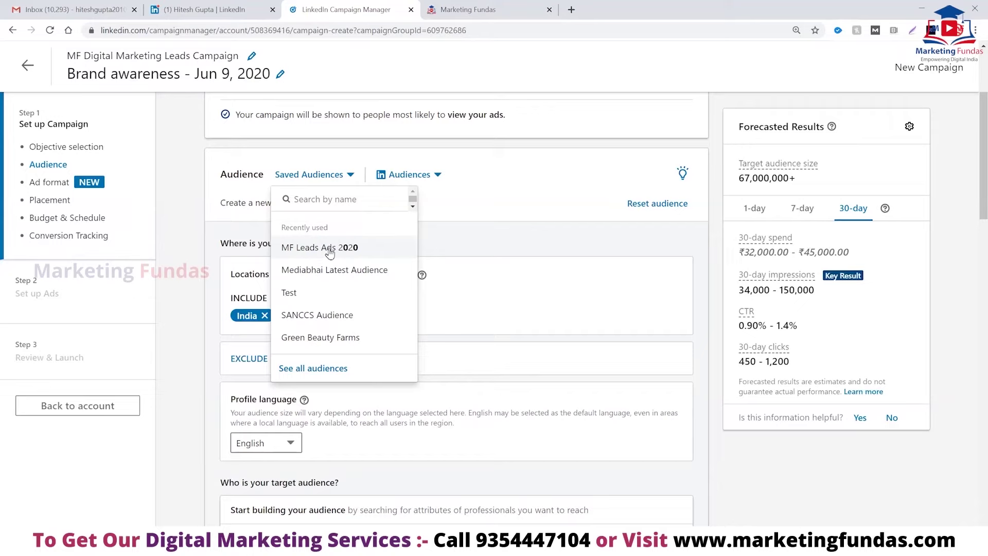
pyautogui.click(330, 250)
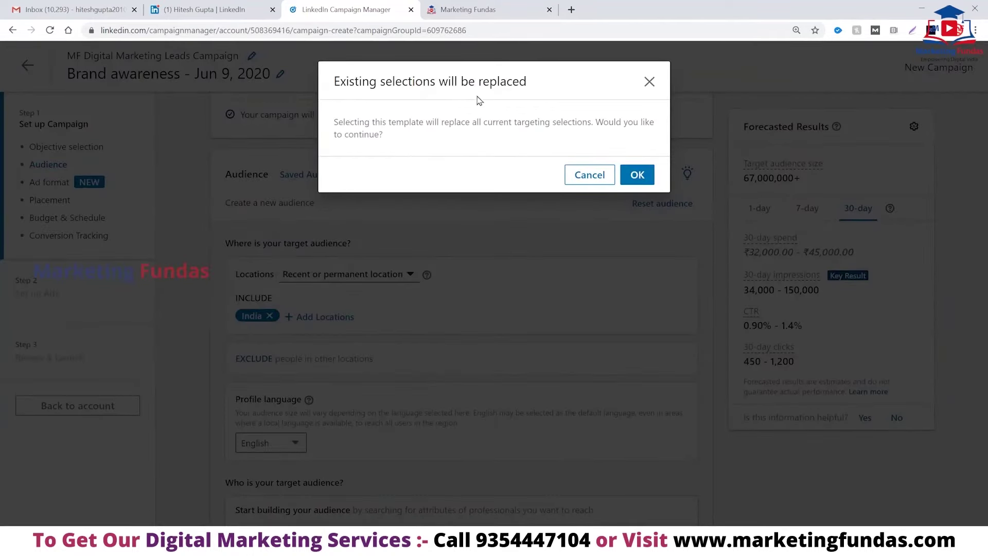
pyautogui.click(633, 176)
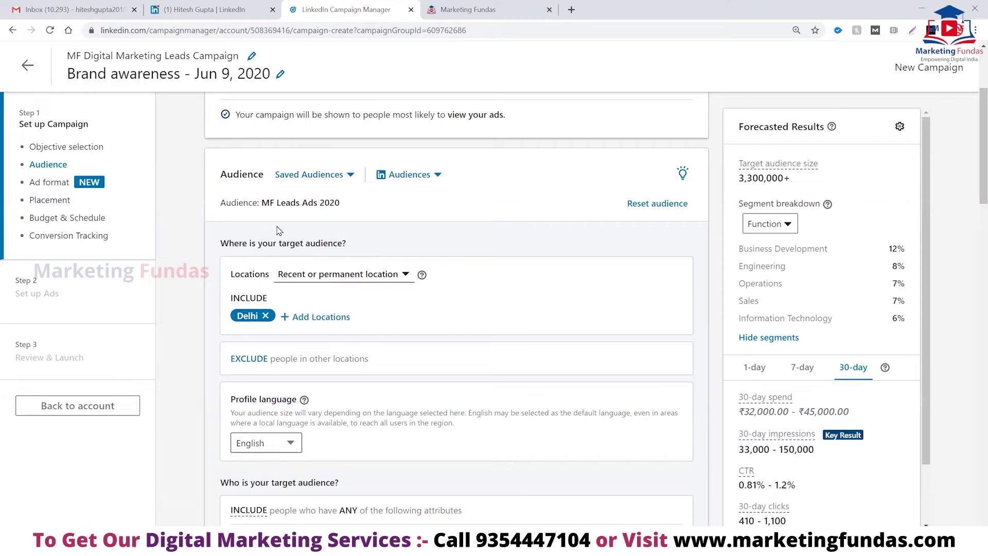
pyautogui.scroll(-2, 261, 324)
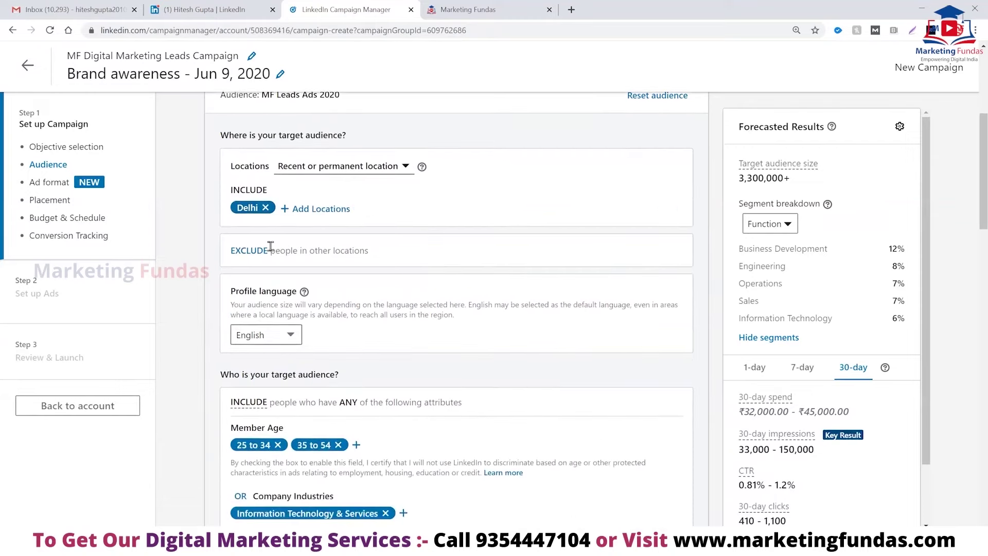
pyautogui.scroll(-9, 273, 315)
pyautogui.scroll(7, 274, 317)
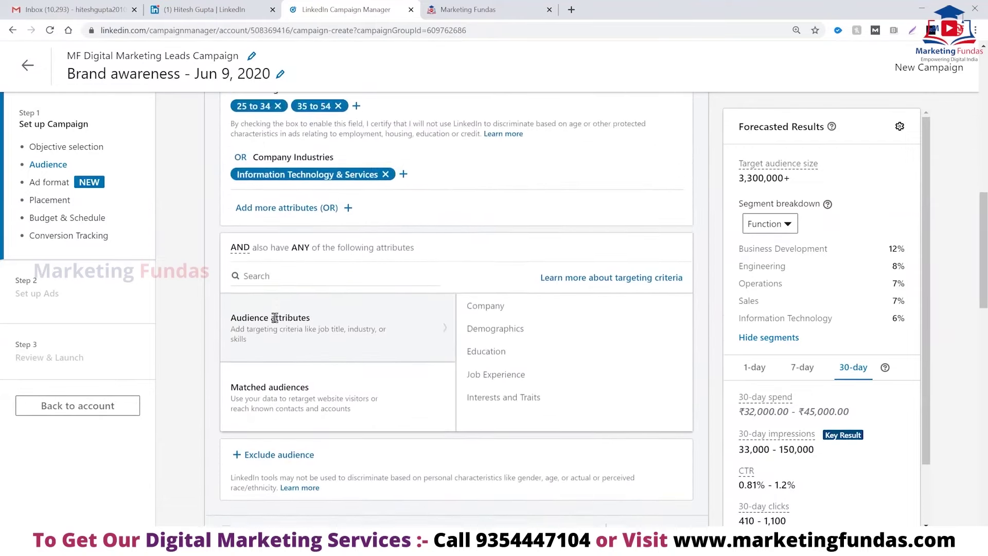
pyautogui.scroll(3, 277, 323)
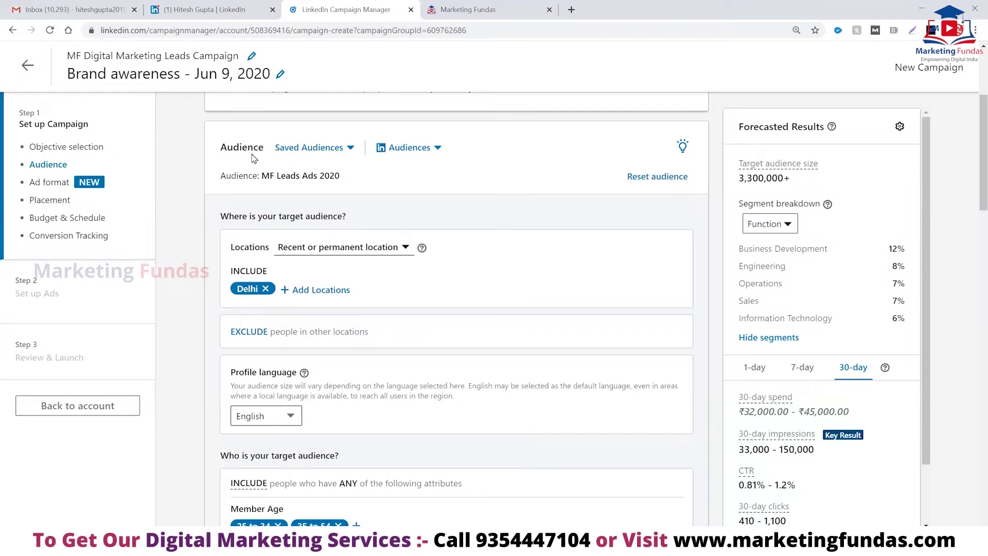
# Reselect MF Leads Ads 2020 from the recently used saved audiences.
pyautogui.click(350, 150)
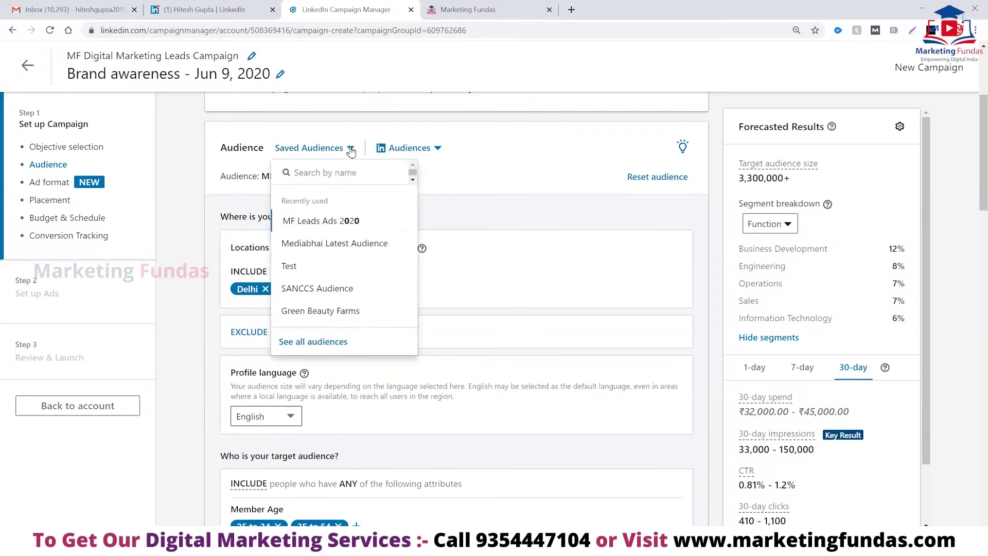
pyautogui.click(323, 225)
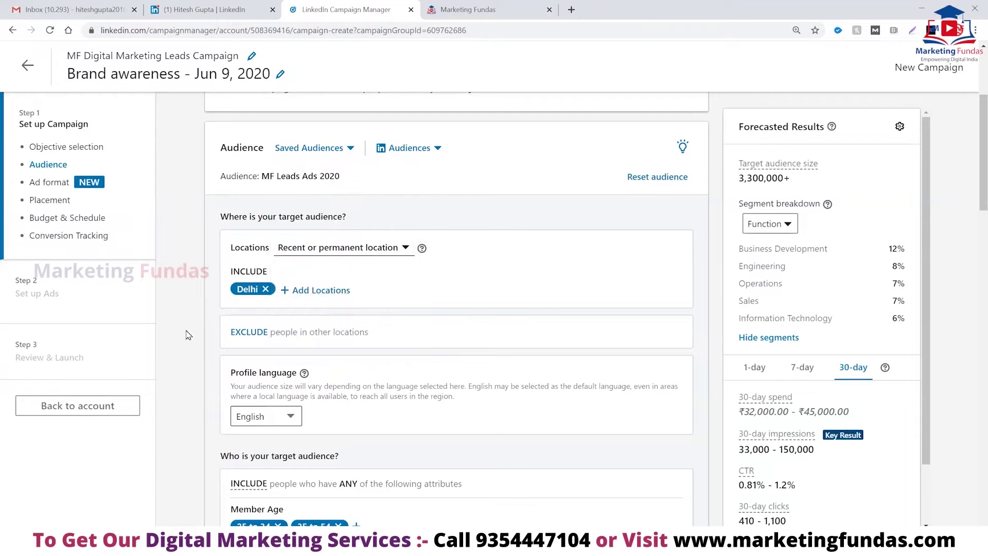
pyautogui.click(350, 149)
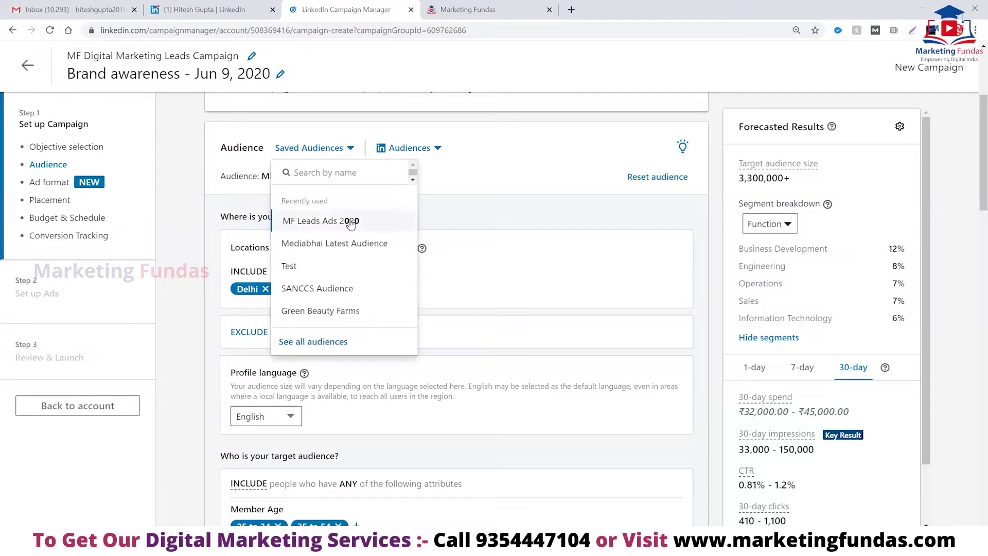
pyautogui.click(295, 225)
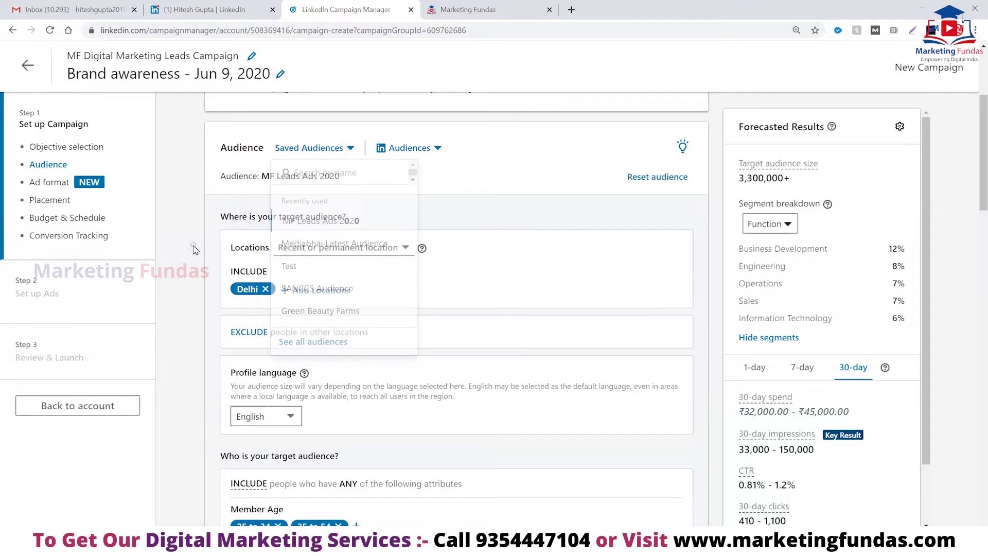
# Examine the applied audience's location, language, age and industry targeting along with the forecasted results and segment breakdown.
pyautogui.scroll(-3, 224, 328)
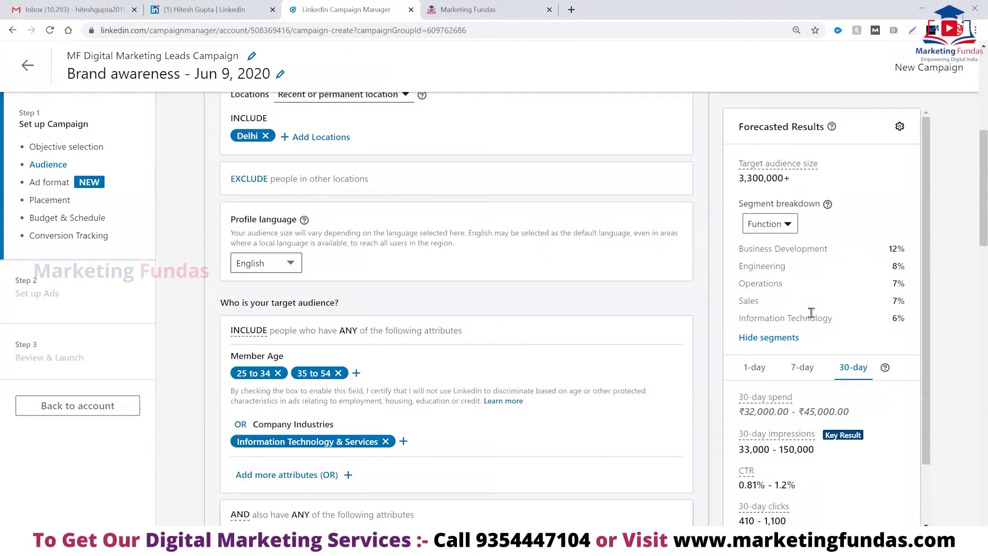
pyautogui.scroll(-1, 811, 312)
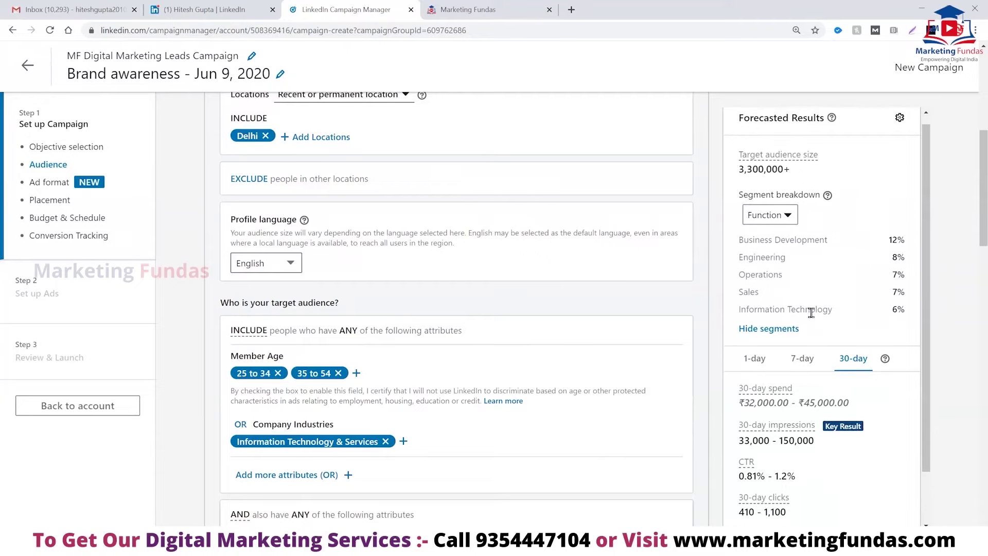
pyautogui.scroll(-1, 197, 345)
pyautogui.scroll(-1, 197, 346)
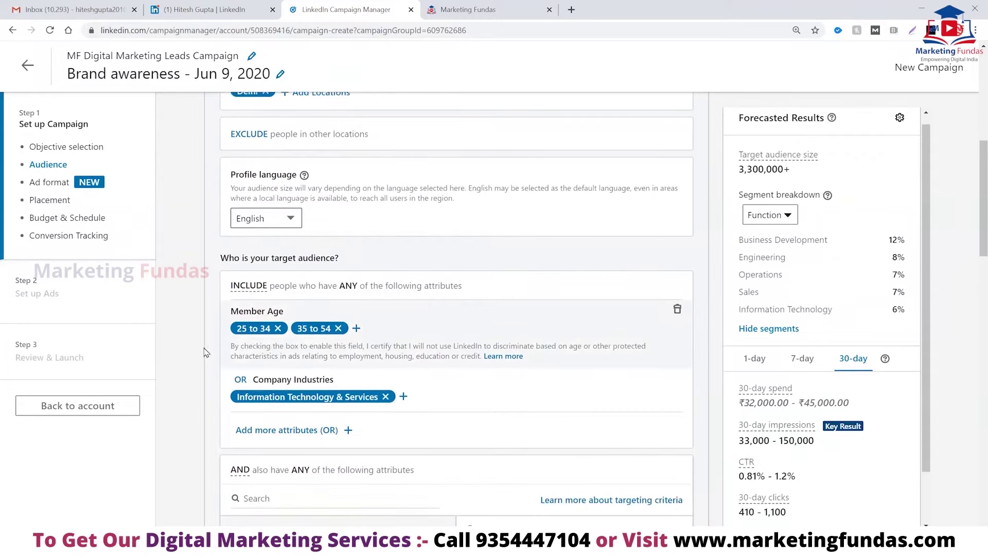
pyautogui.scroll(-2, 215, 285)
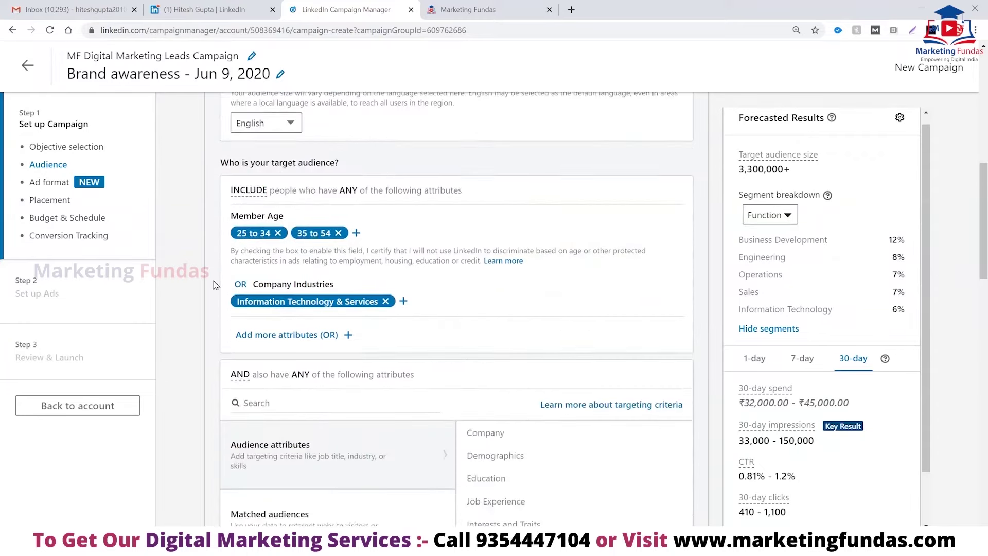
pyautogui.scroll(-1, 185, 298)
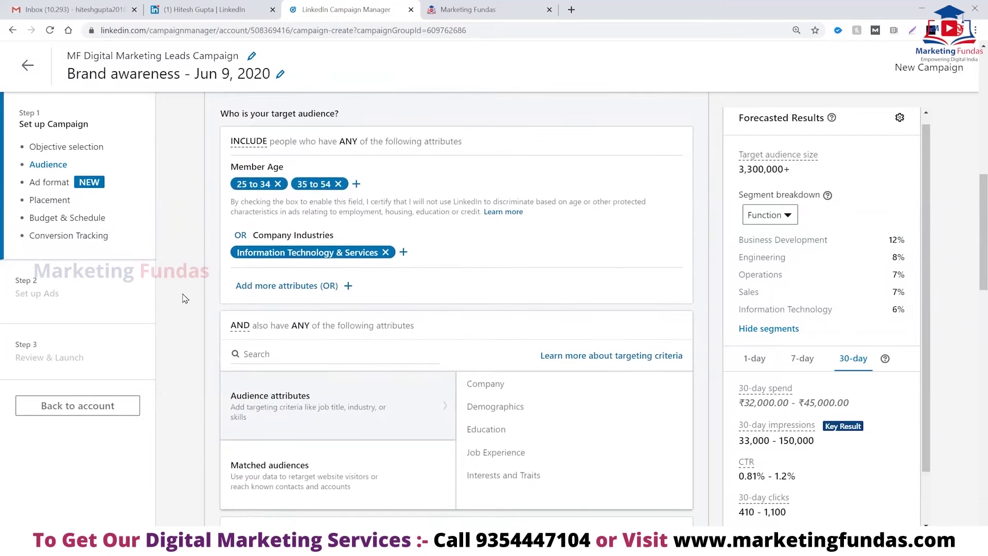
pyautogui.scroll(-1, 185, 299)
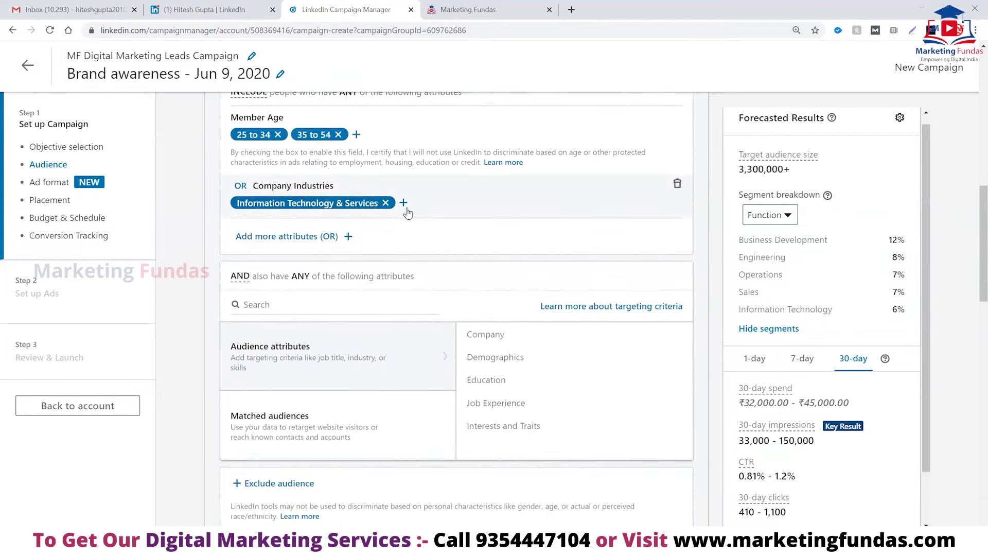
pyautogui.scroll(-2, 205, 301)
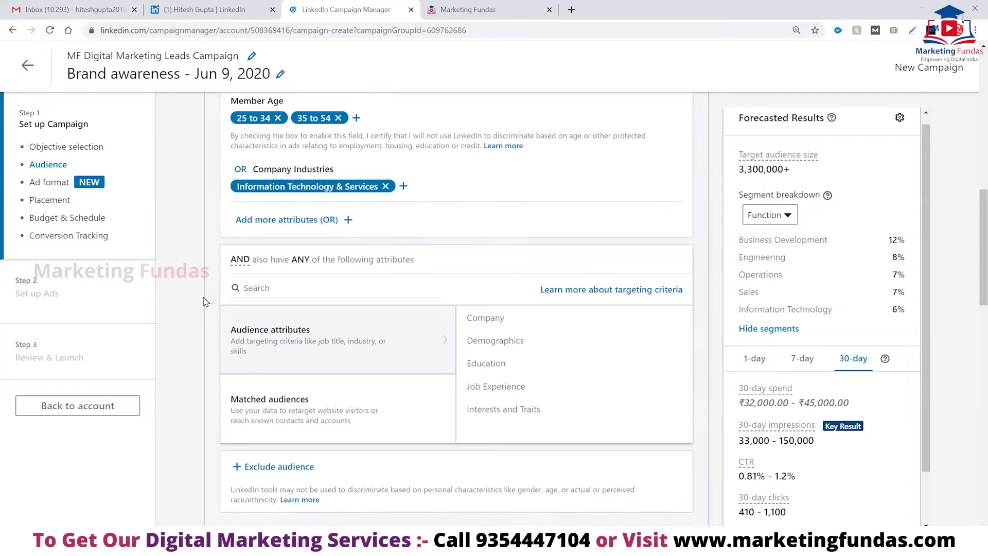
pyautogui.scroll(-1, 204, 302)
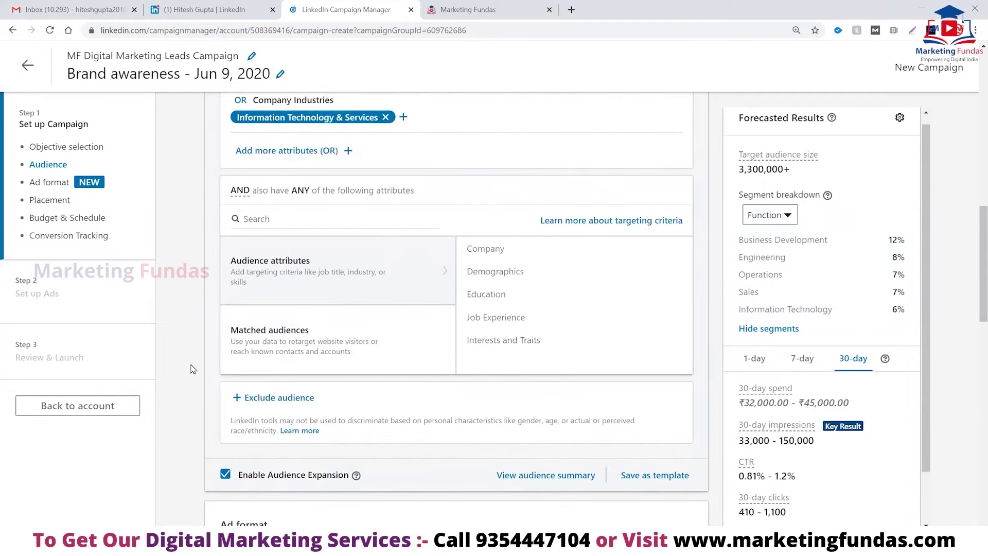
pyautogui.scroll(-3, 190, 369)
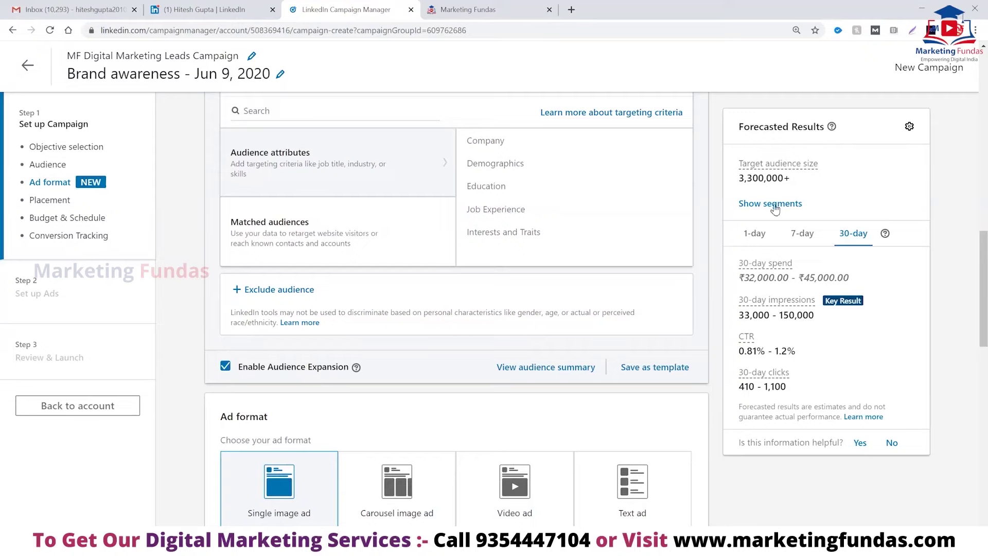
# Try the campaign forecast without Audience Expansion and enable the expansion again.
pyautogui.click(227, 370)
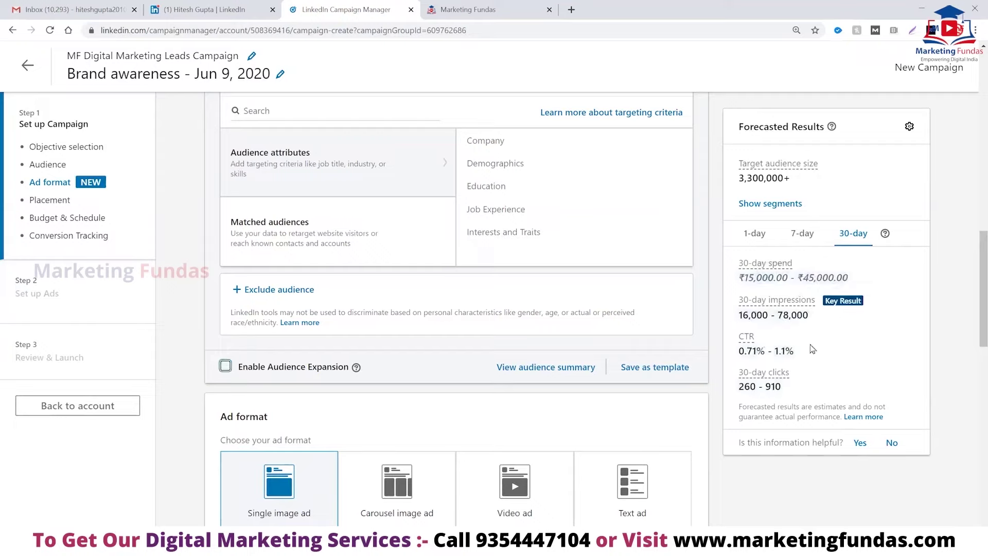
pyautogui.click(226, 367)
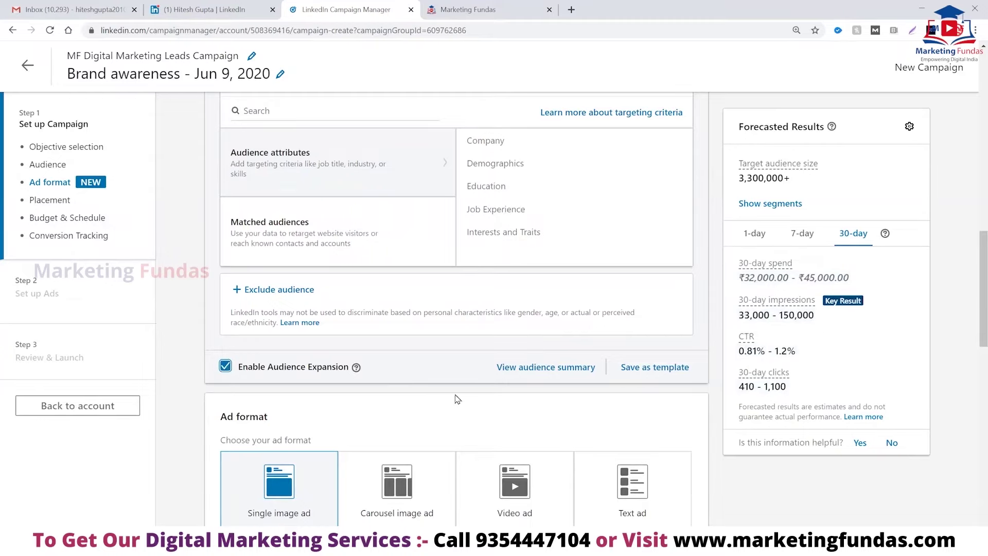
# Choose Carousel image ad as the campaign's ad format and check the placement setting.
pyautogui.scroll(-2, 407, 397)
pyautogui.scroll(-2, 406, 397)
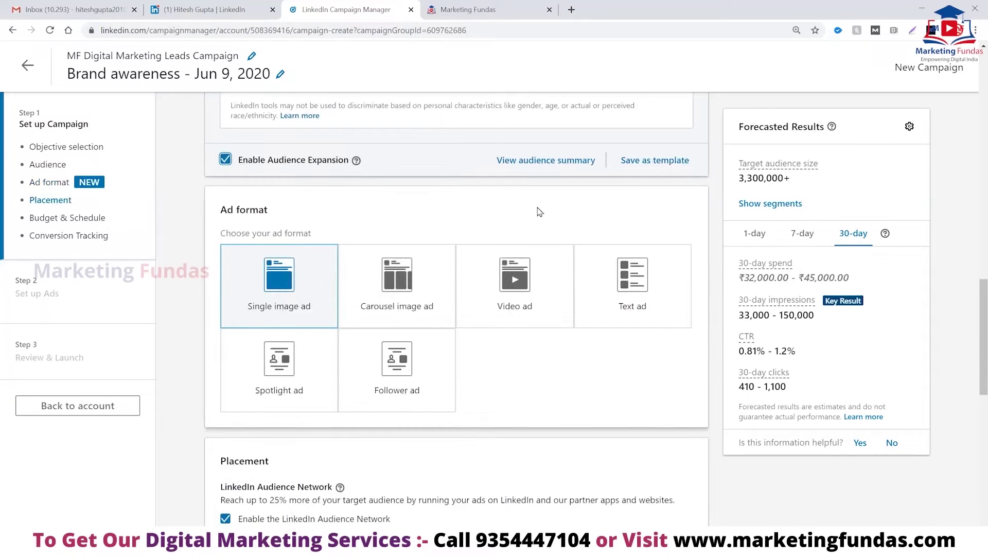
pyautogui.click(407, 290)
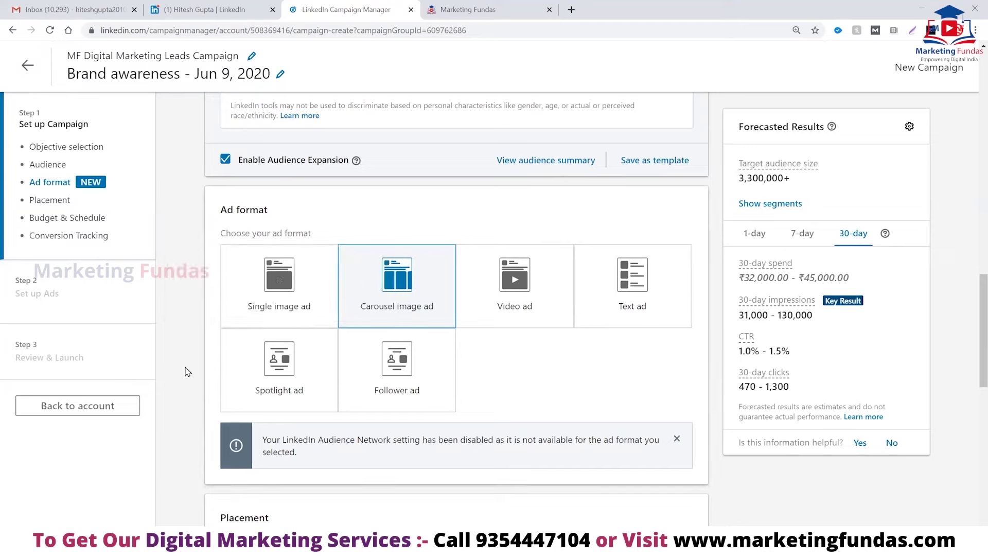
pyautogui.scroll(-4, 187, 371)
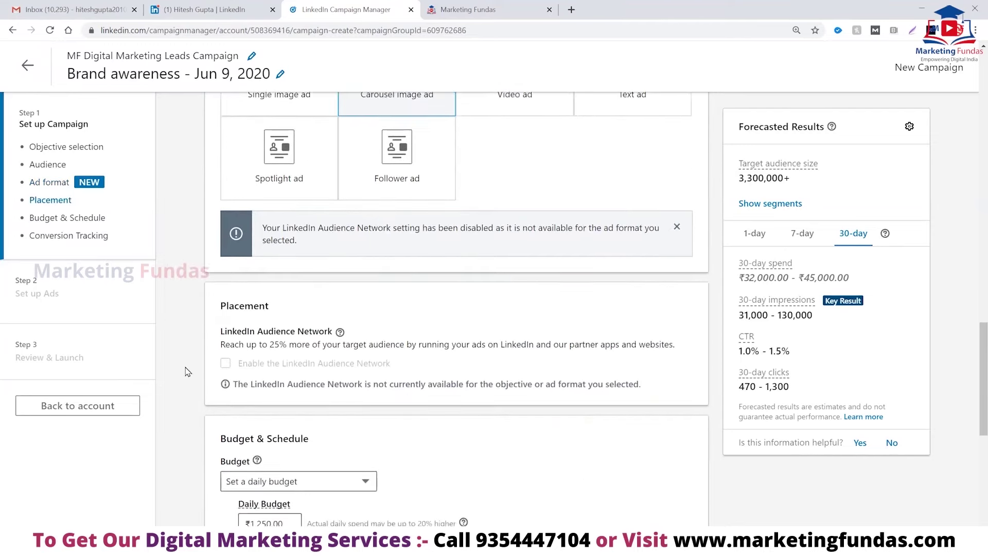
pyautogui.scroll(-2, 187, 371)
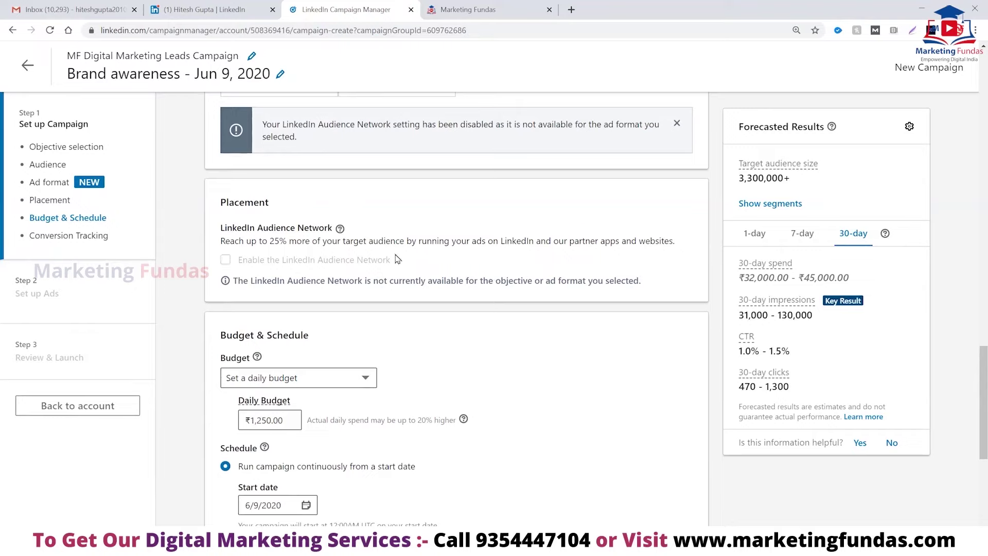
# Keep the daily budget option and set the campaign's start date to 6/12/2020.
pyautogui.scroll(-2, 191, 356)
pyautogui.scroll(-2, 192, 356)
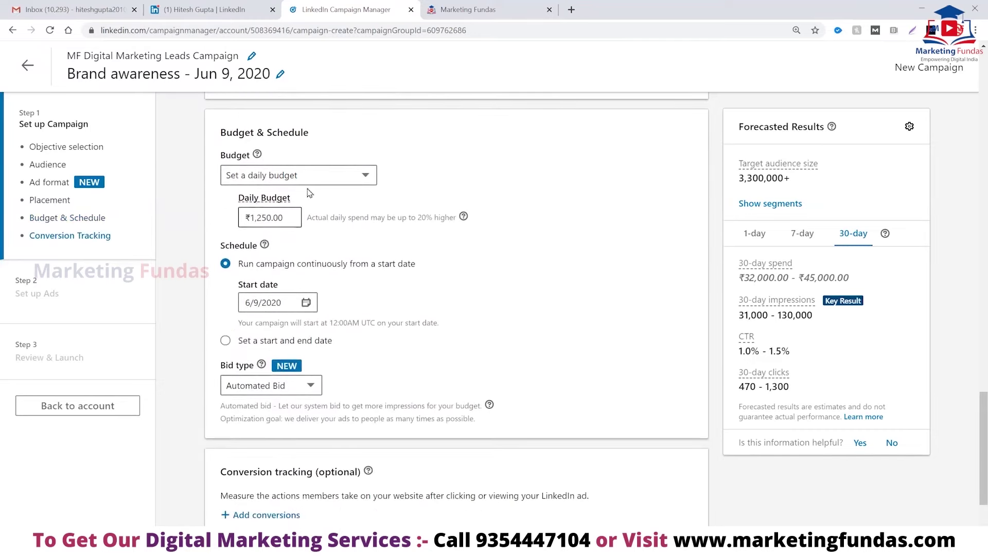
pyautogui.click(364, 175)
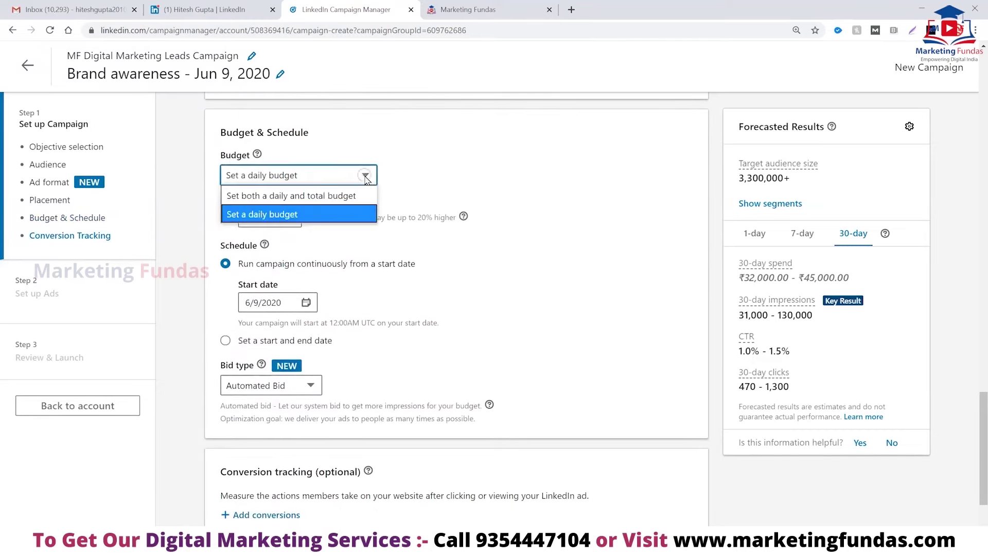
pyautogui.click(284, 215)
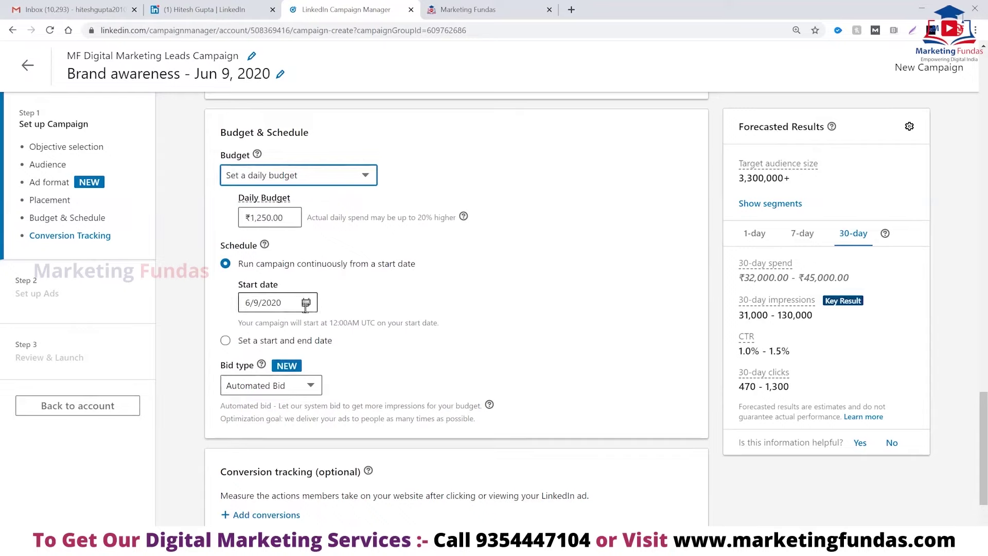
pyautogui.click(306, 303)
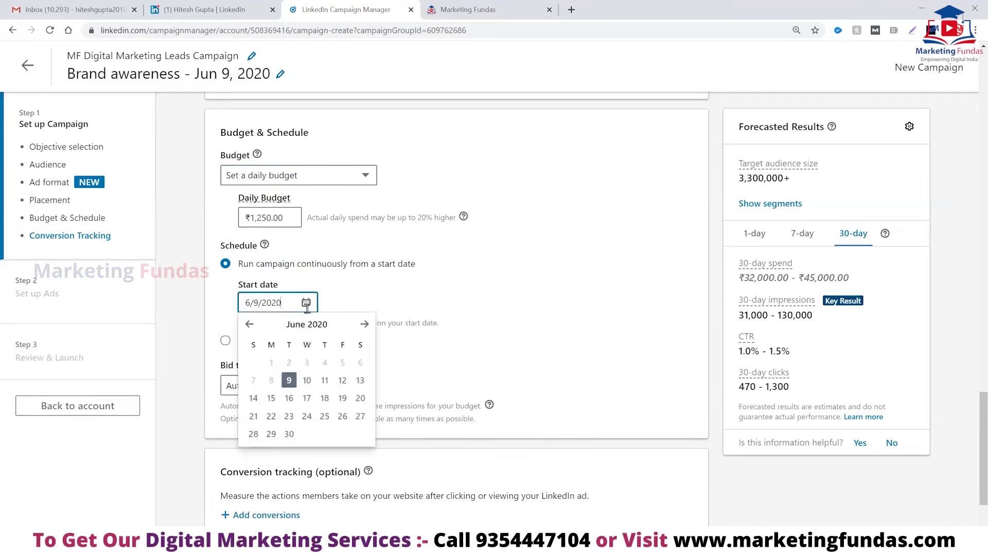
pyautogui.click(342, 380)
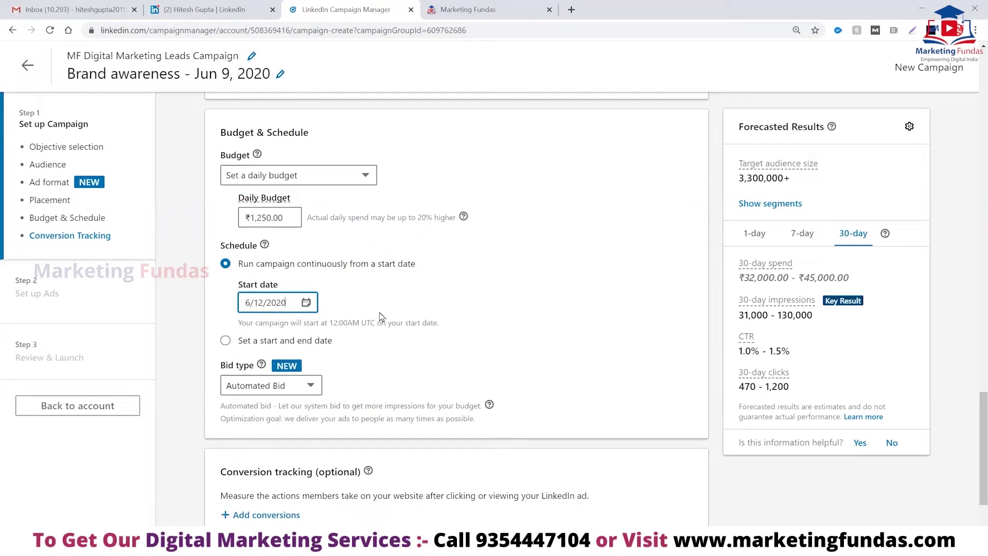
# Review the available bid types and keep Automated Bid selected.
pyautogui.scroll(-2, 381, 316)
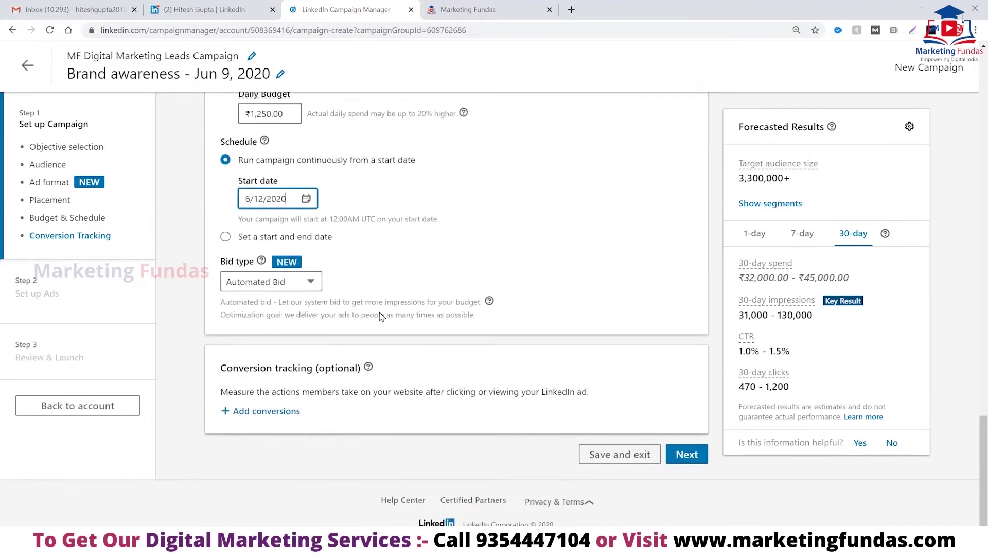
pyautogui.click(312, 286)
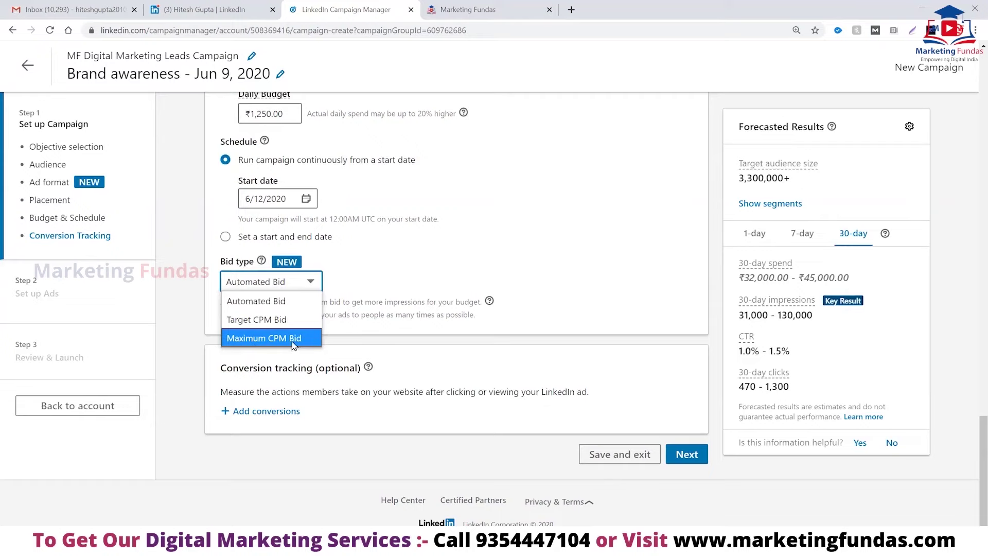
pyautogui.click(272, 307)
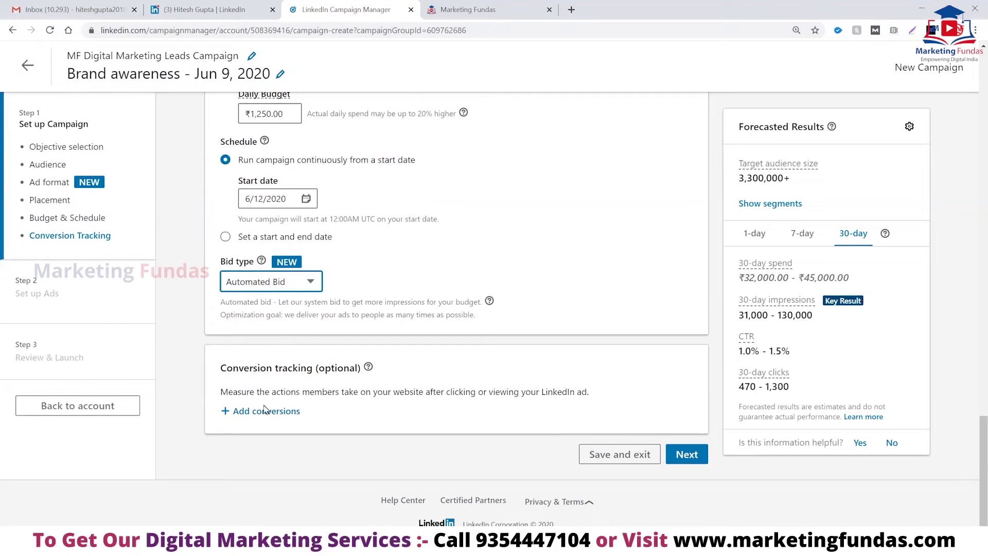
# Open the form for adding a conversion to the campaign and cancel it.
pyautogui.click(227, 415)
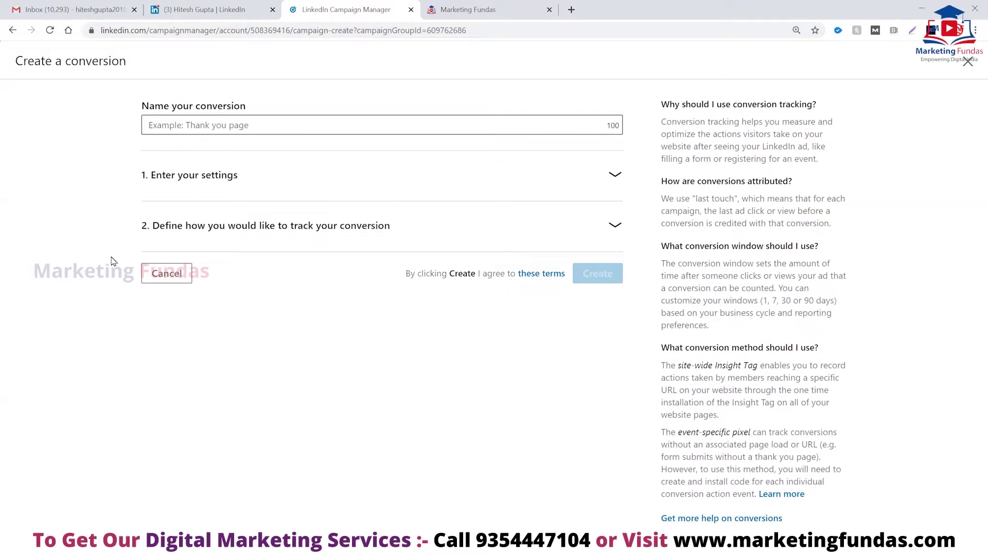
pyautogui.click(171, 276)
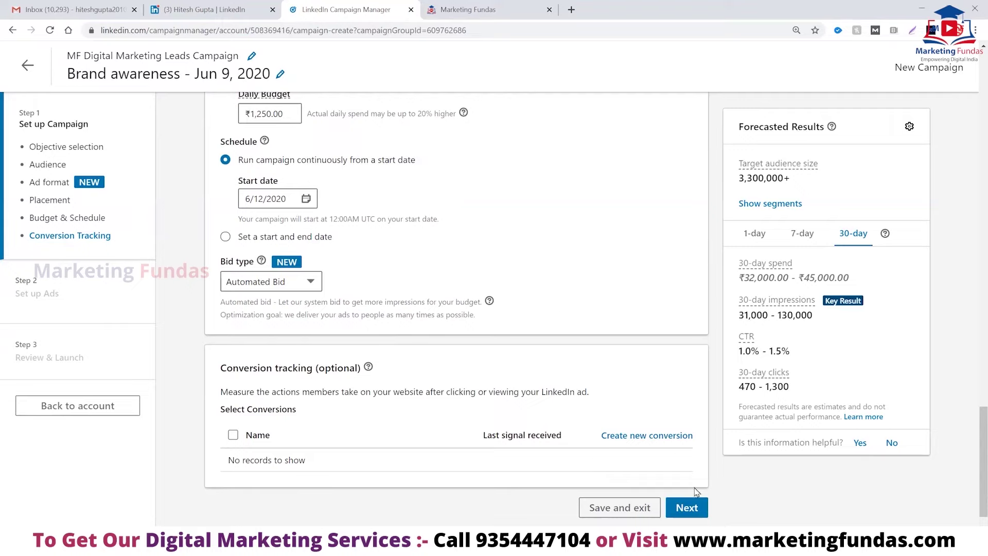
# Save the Brand awareness campaign setup and open the form for creating a new carousel ad.
pyautogui.click(692, 509)
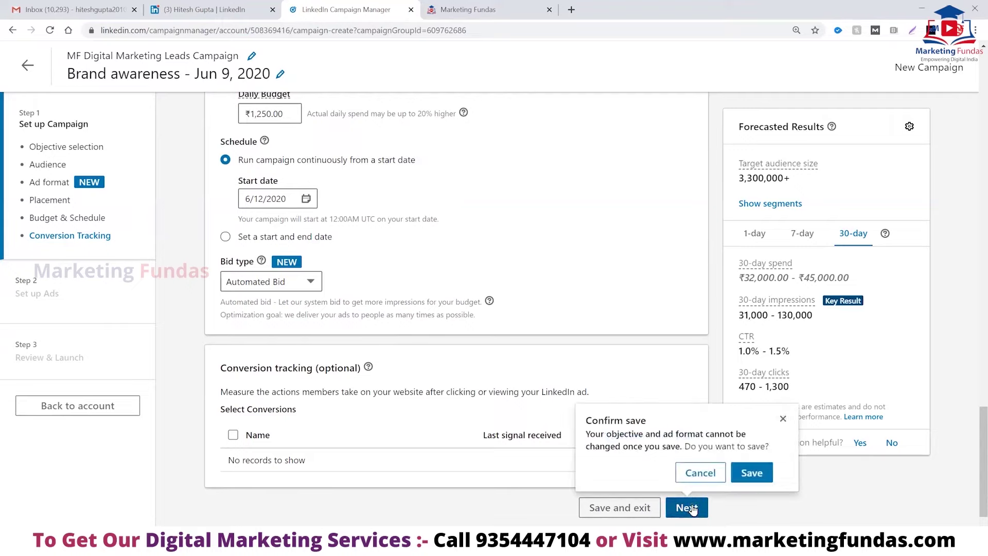
pyautogui.click(752, 472)
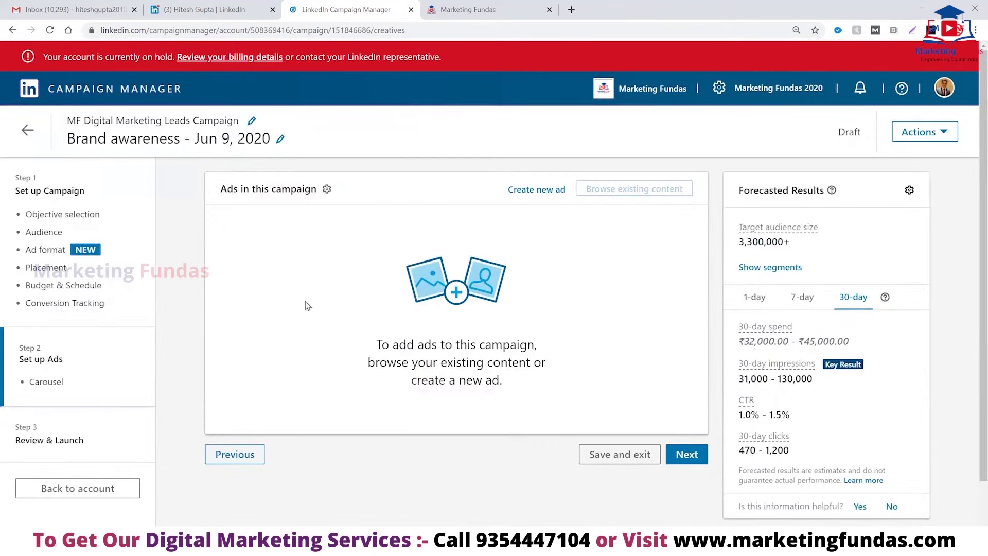
pyautogui.click(453, 296)
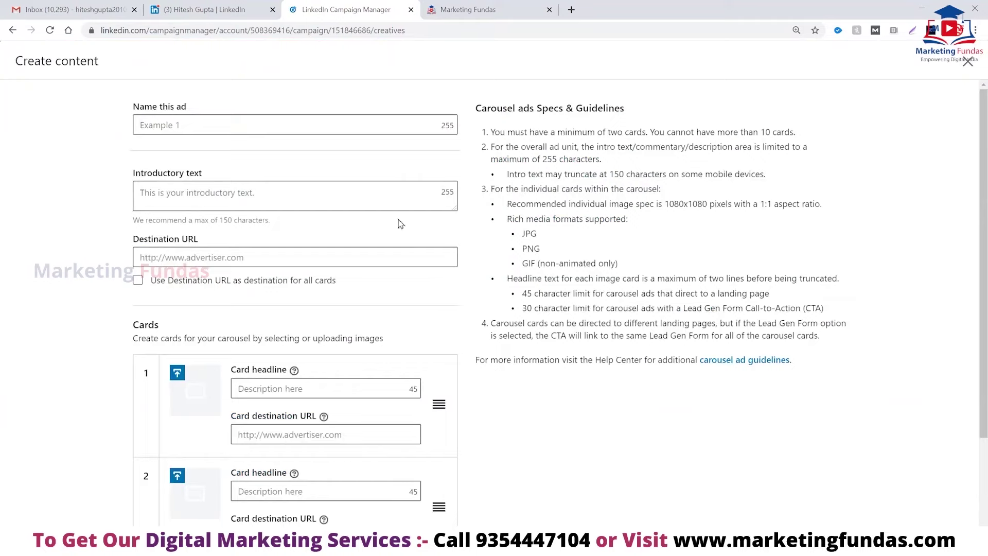
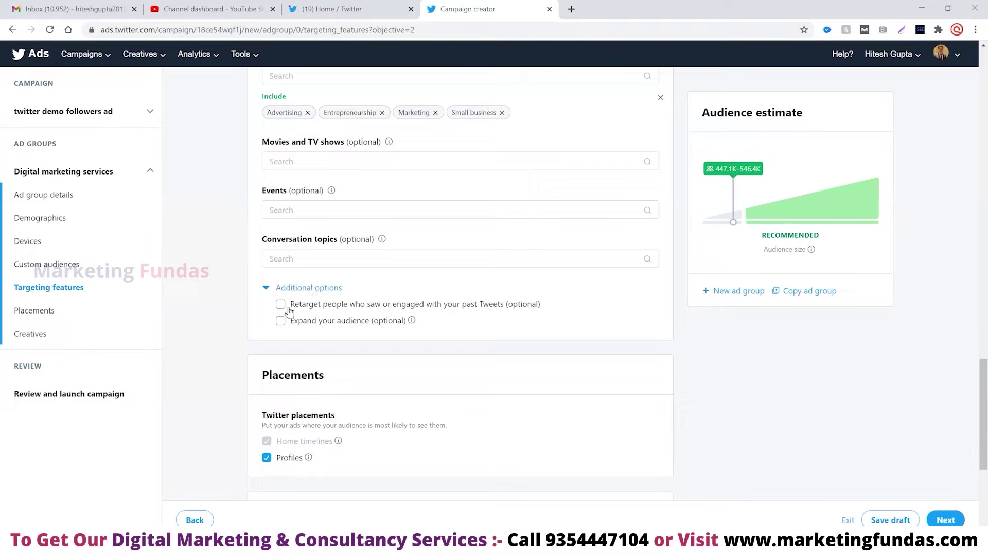
# In the Twitter Ads campaign creator, view the example previews for the Profiles and Home timelines placements.
pyautogui.scroll(-1, 383, 311)
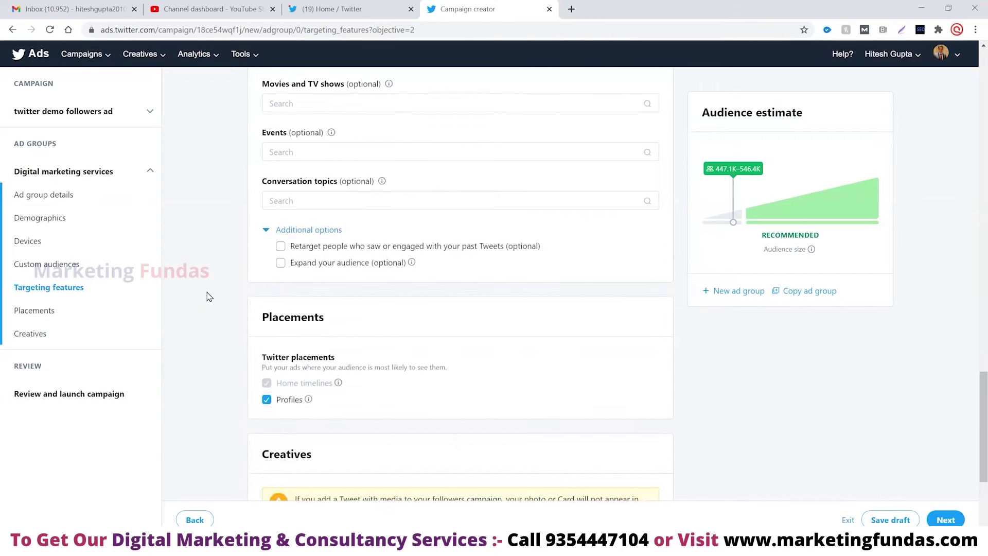
pyautogui.scroll(-2, 210, 297)
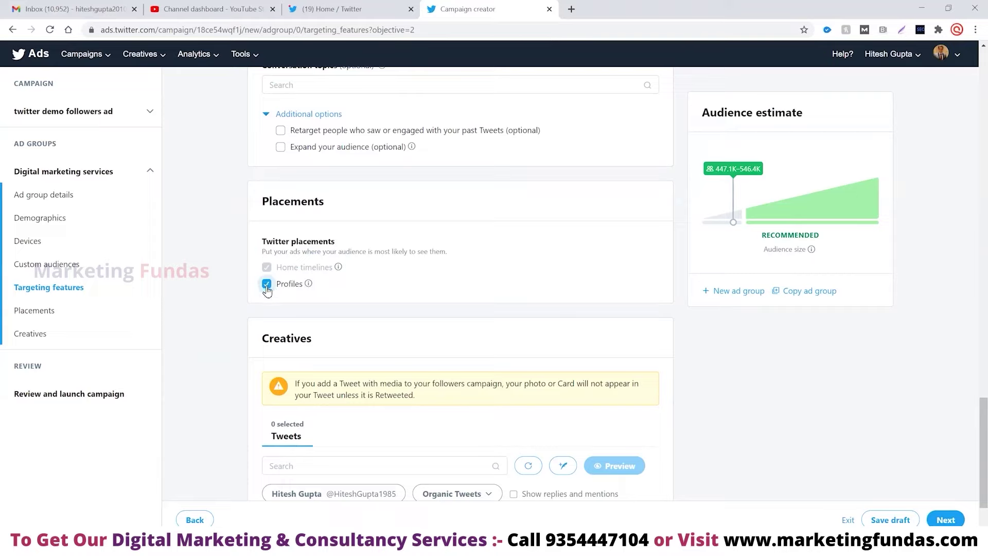
pyautogui.click(309, 284)
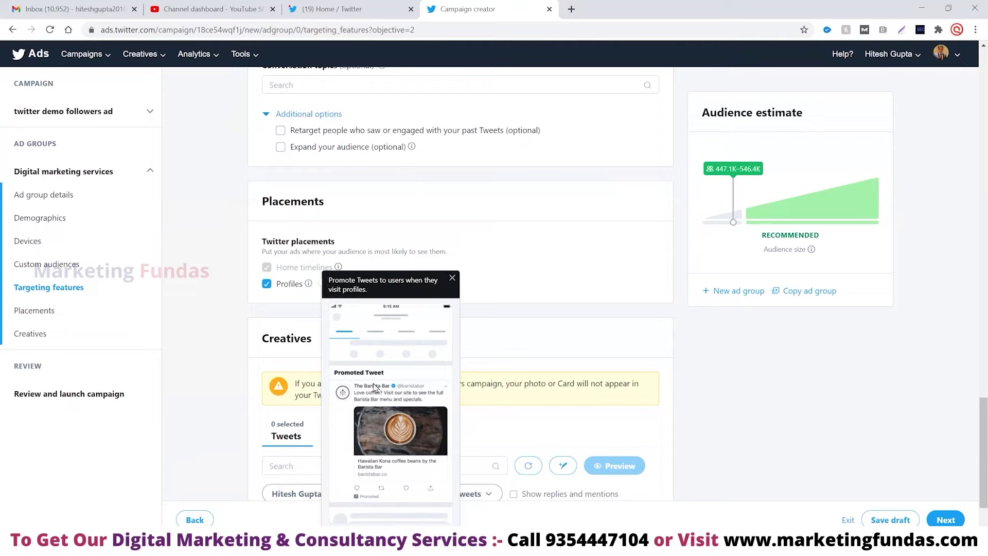
pyautogui.click(181, 347)
pyautogui.click(339, 268)
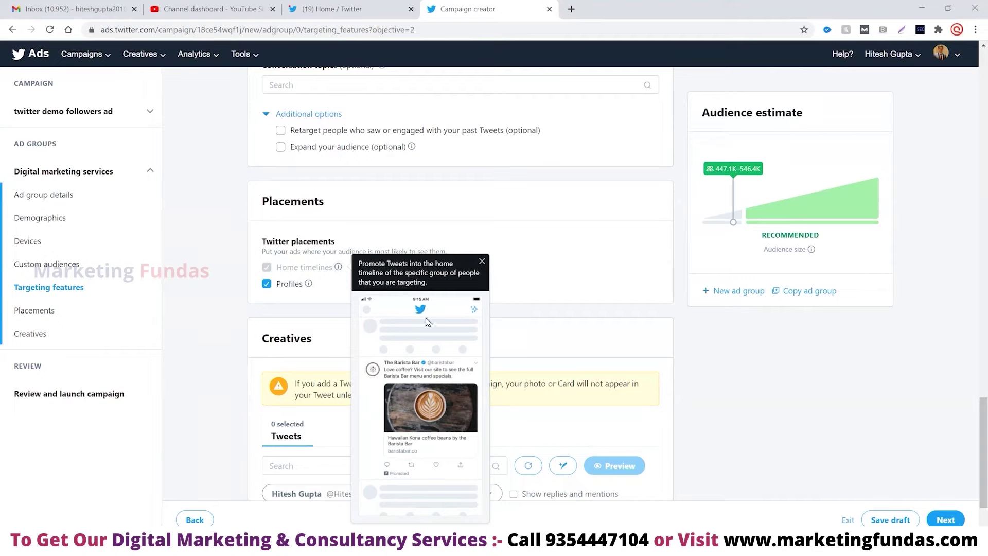
# Include replies and mentions in the creatives' Tweet list and select the "Digital Marketing service" Tweet.
pyautogui.scroll(-1, 329, 371)
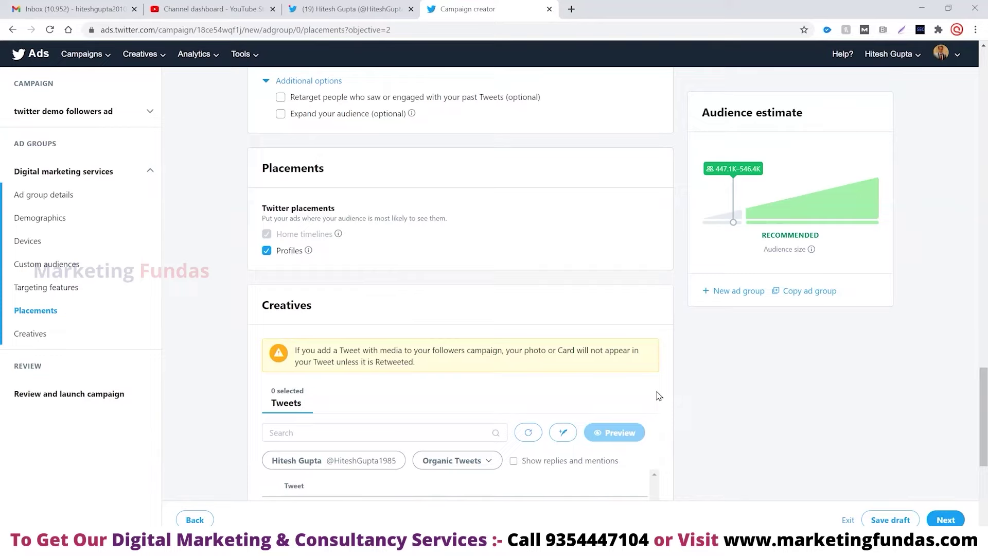
pyautogui.click(514, 462)
pyautogui.scroll(-3, 615, 468)
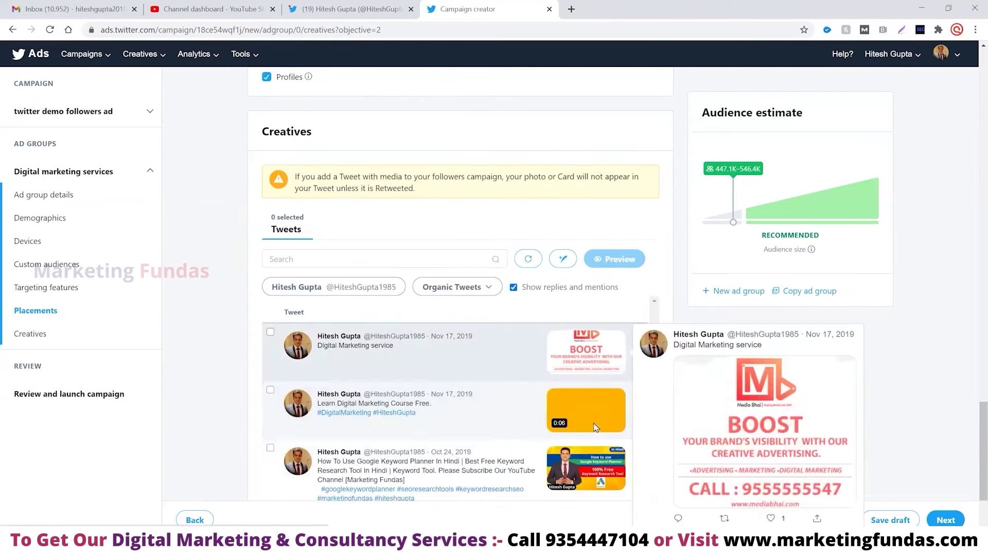
pyautogui.scroll(-1, 468, 421)
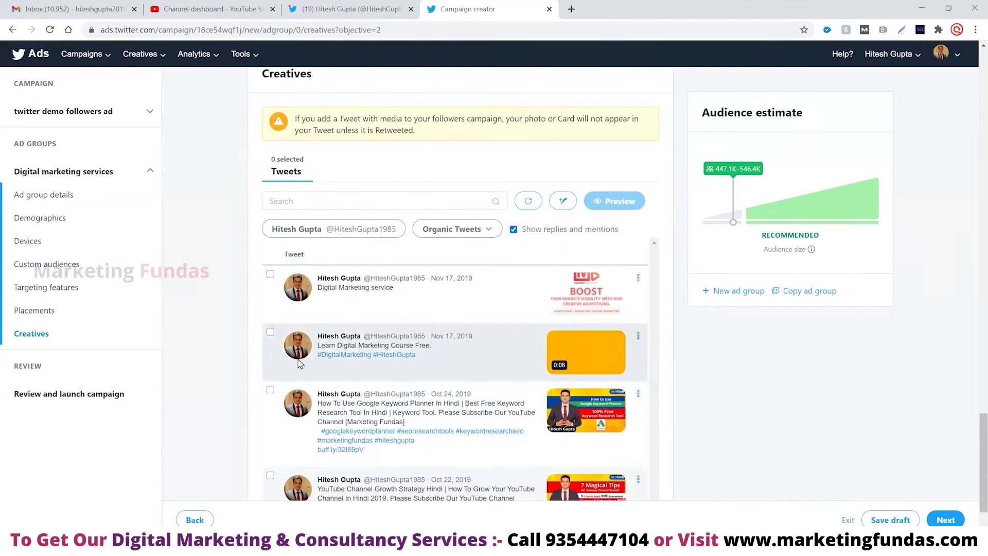
pyautogui.scroll(-1, 432, 355)
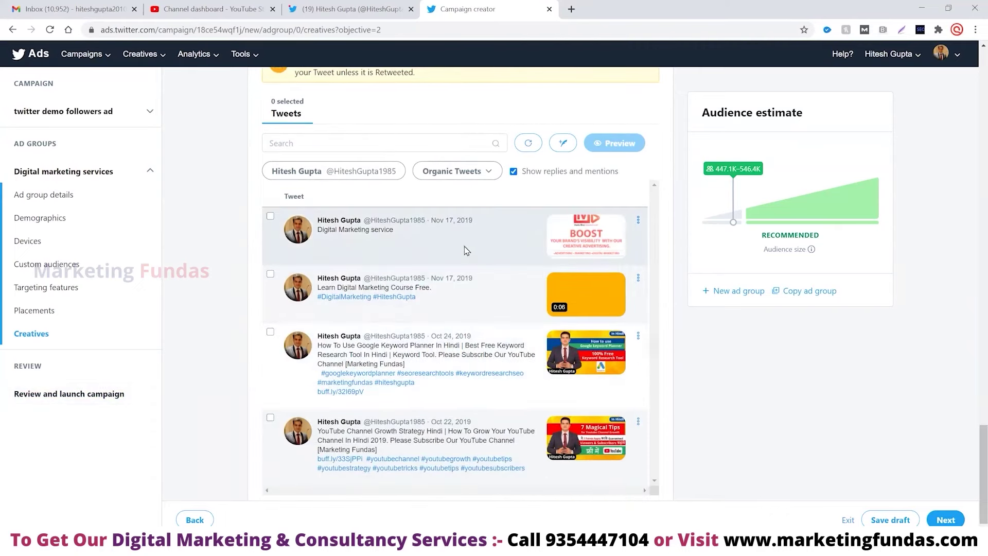
pyautogui.scroll(1, 468, 252)
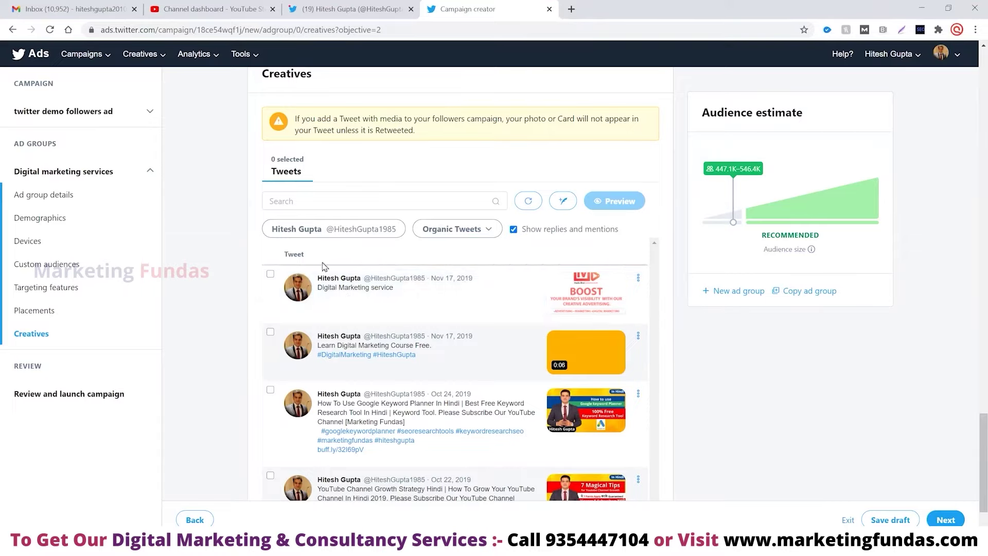
pyautogui.click(271, 274)
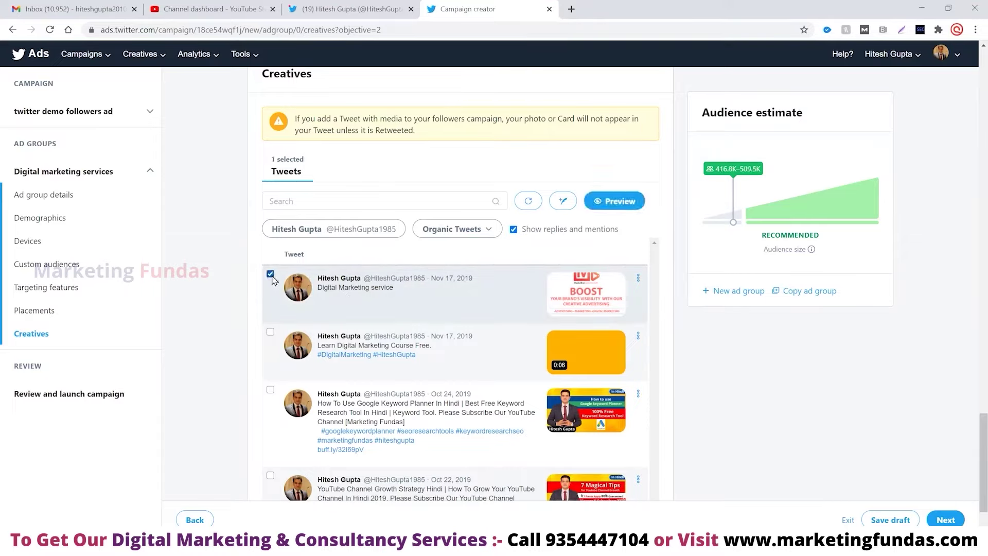
# Preview the selected Tweet for desktop, Android and iOS, and close the preview.
pyautogui.click(613, 206)
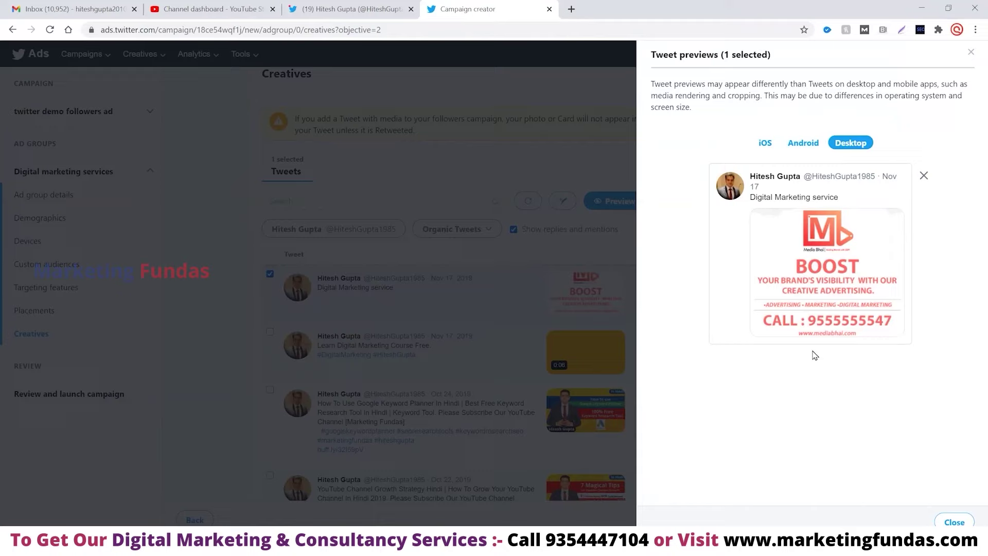
pyautogui.click(815, 144)
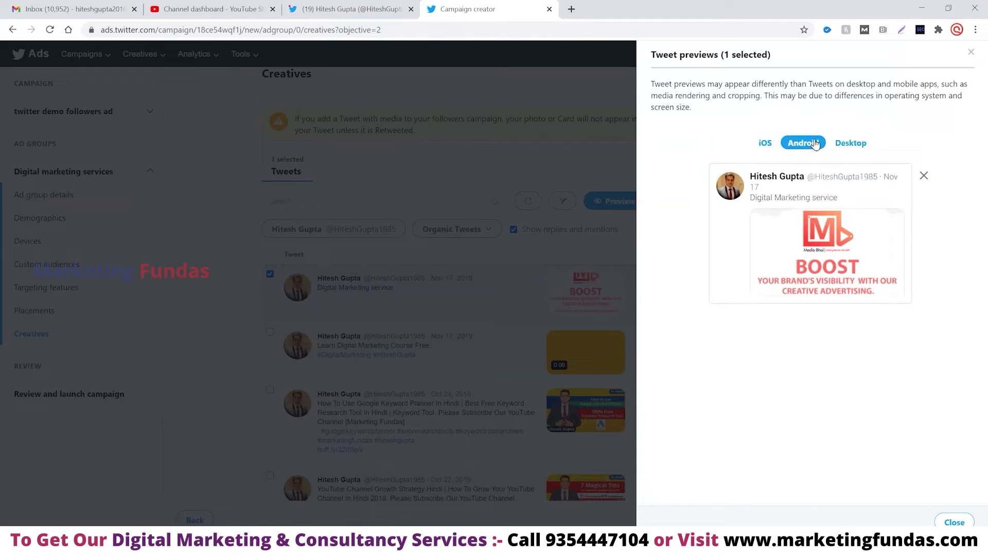
pyautogui.click(765, 146)
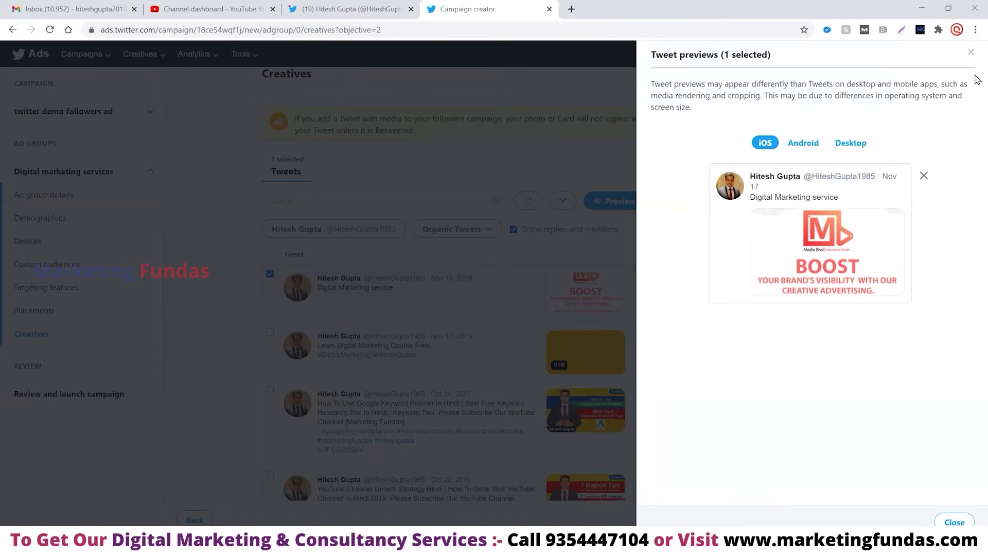
pyautogui.click(971, 52)
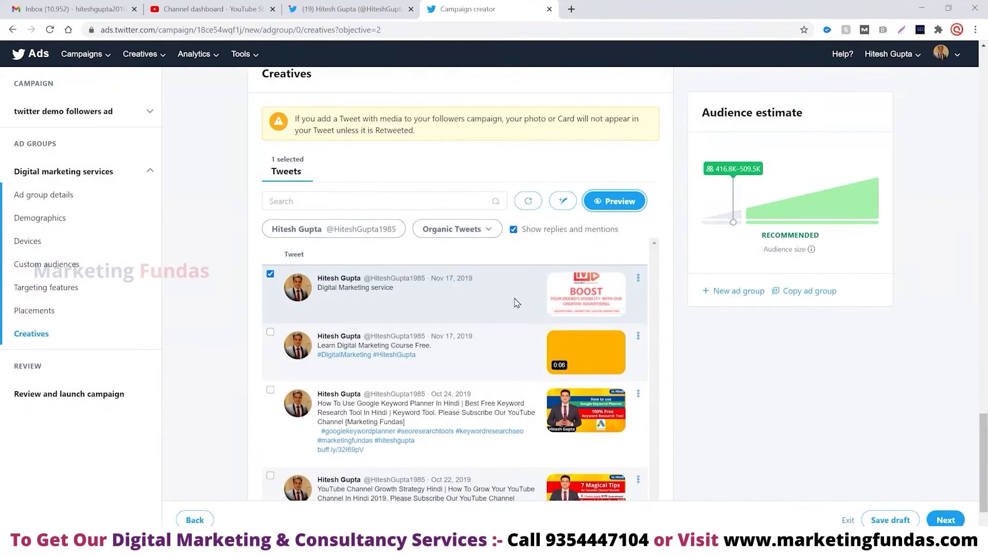
# Keep the single selected Tweet as the creative and continue to the campaign review.
pyautogui.scroll(-1, 518, 302)
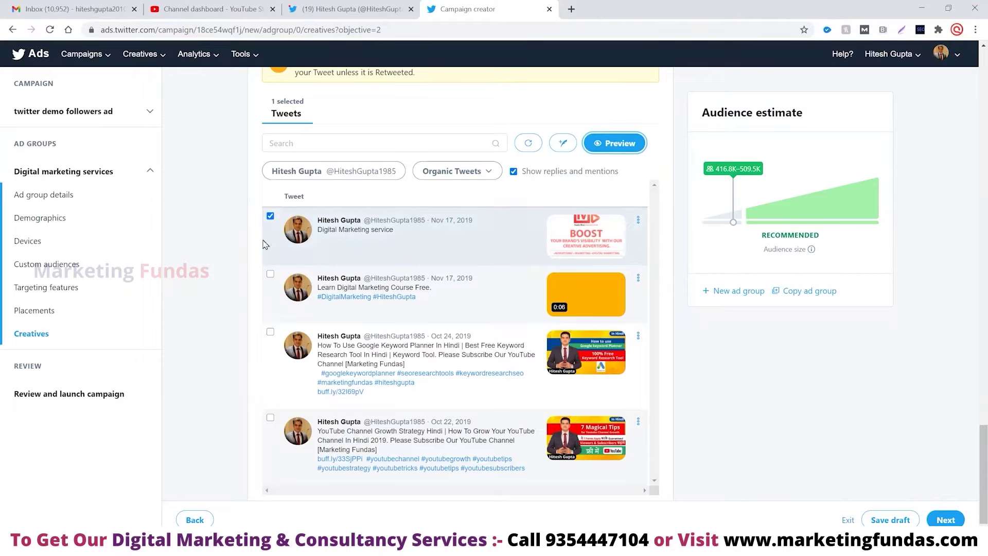
pyautogui.scroll(-1, 221, 262)
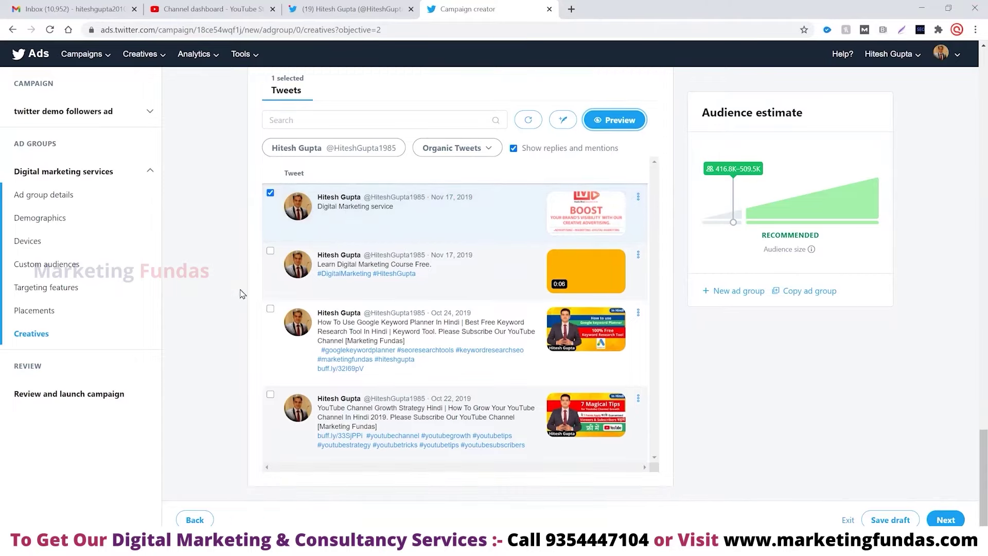
pyautogui.click(955, 519)
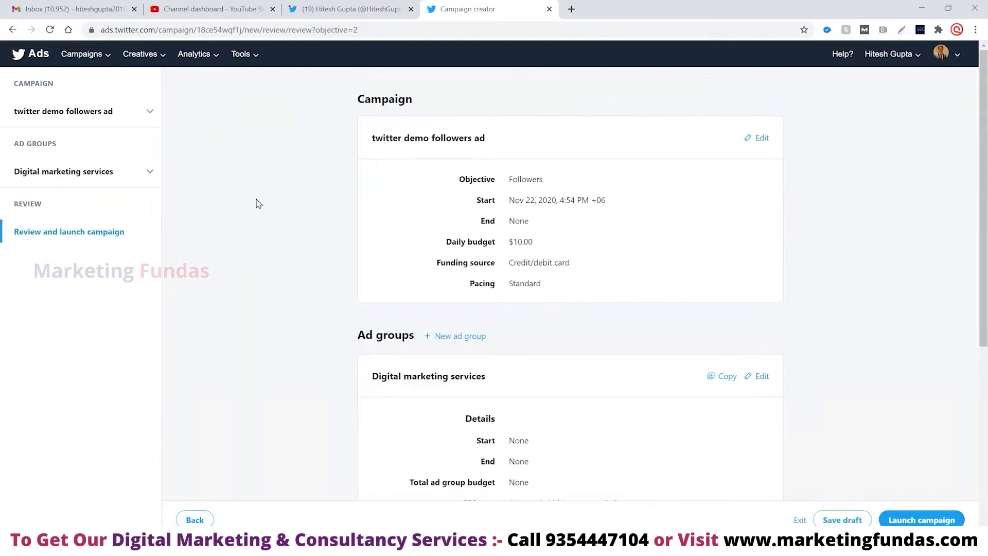
# Review the campaign and ad group summary and launch the "twitter demo followers ad" campaign.
pyautogui.scroll(-1, 513, 222)
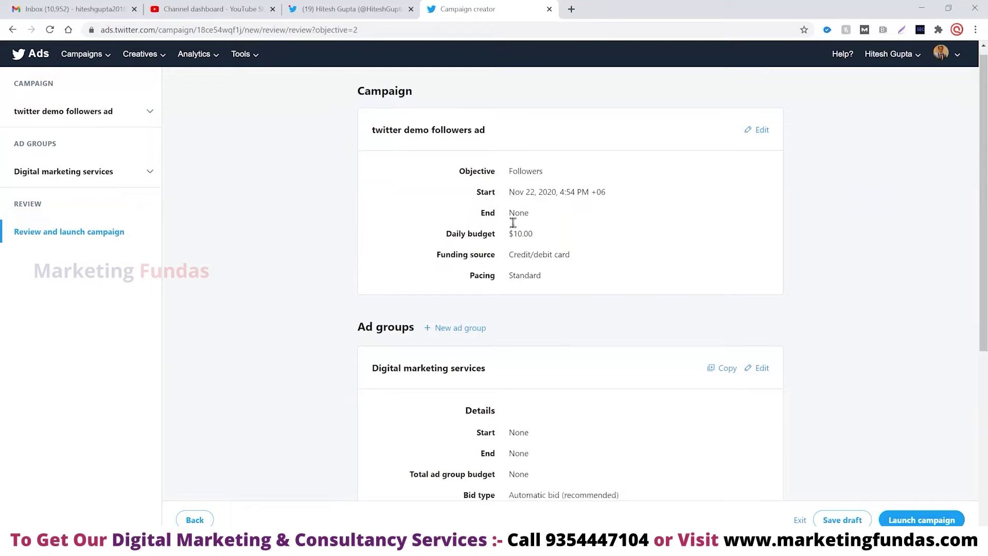
pyautogui.scroll(-5, 514, 226)
pyautogui.scroll(5, 469, 265)
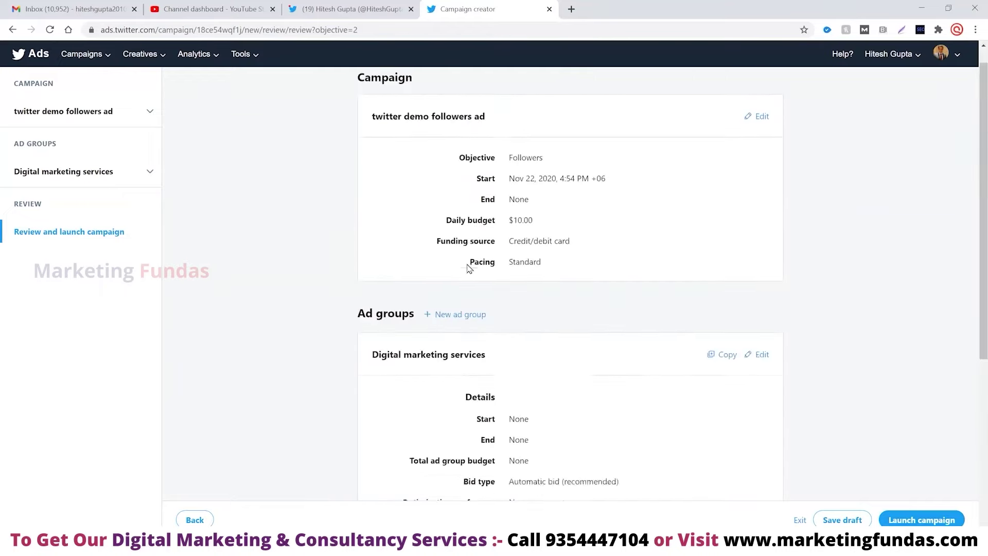
pyautogui.scroll(1, 469, 265)
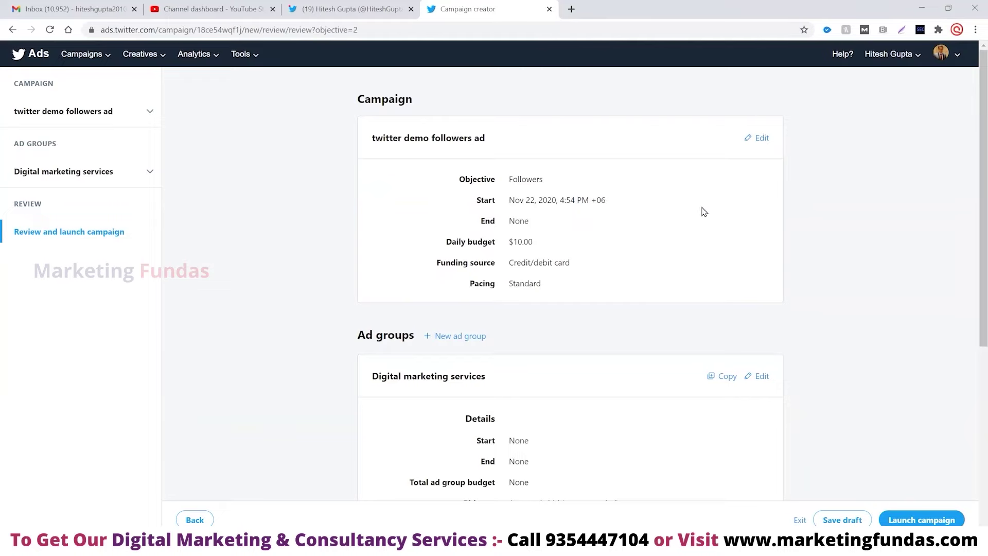
pyautogui.scroll(-5, 573, 236)
pyautogui.scroll(2, 509, 218)
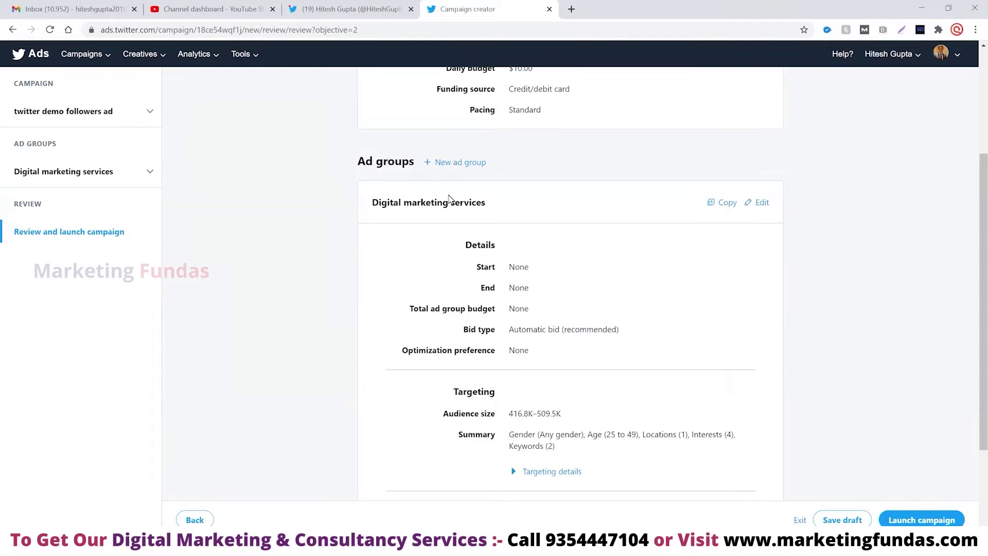
pyautogui.scroll(-3, 453, 201)
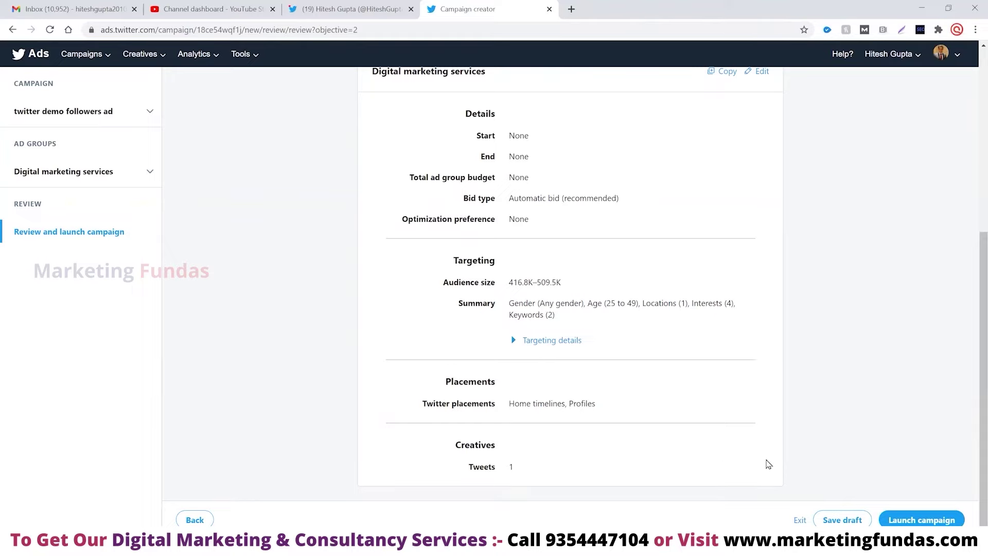
pyautogui.scroll(6, 808, 327)
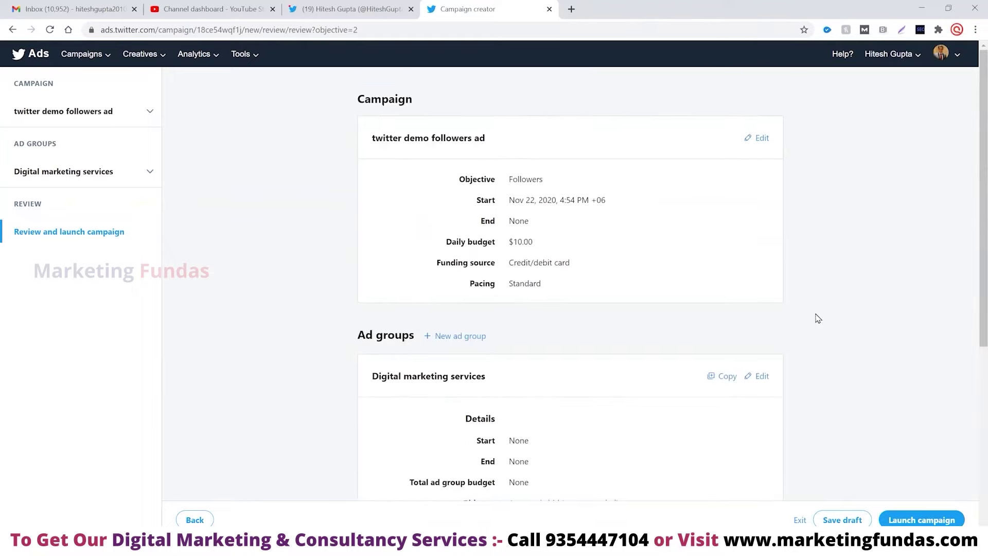
pyautogui.click(920, 520)
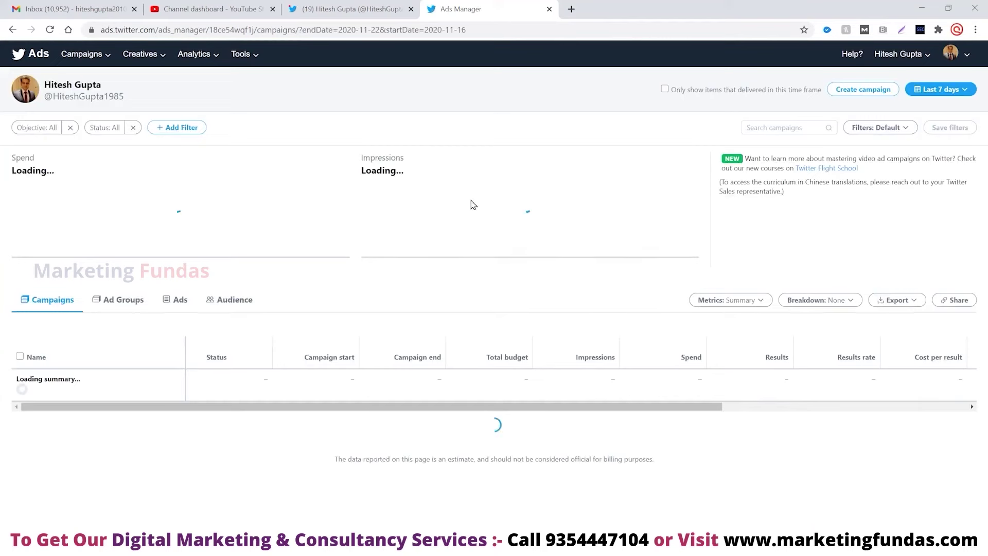
pyautogui.scroll(-2, 388, 360)
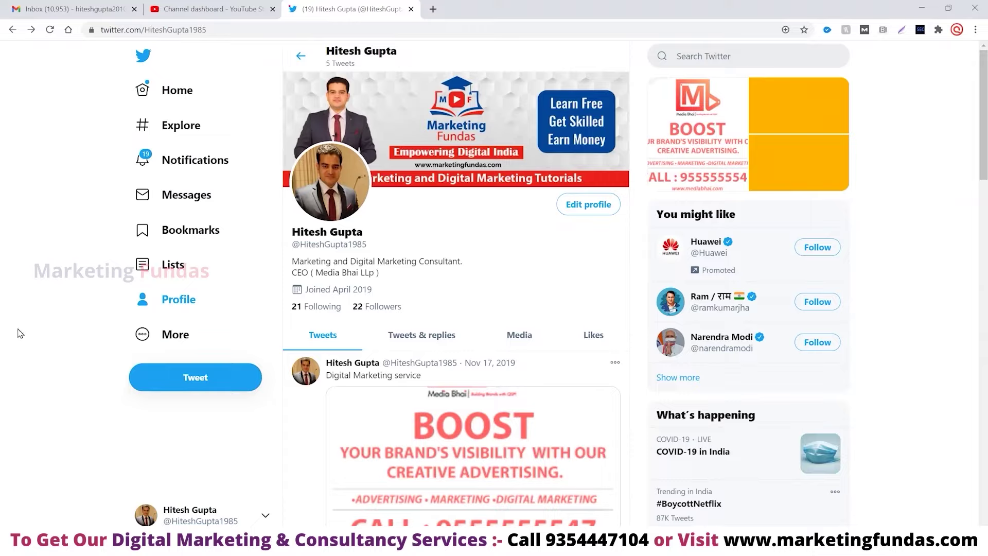
# Open Twitter Ads from the Twitter profile page and look through the list of campaigns.
pyautogui.click(173, 340)
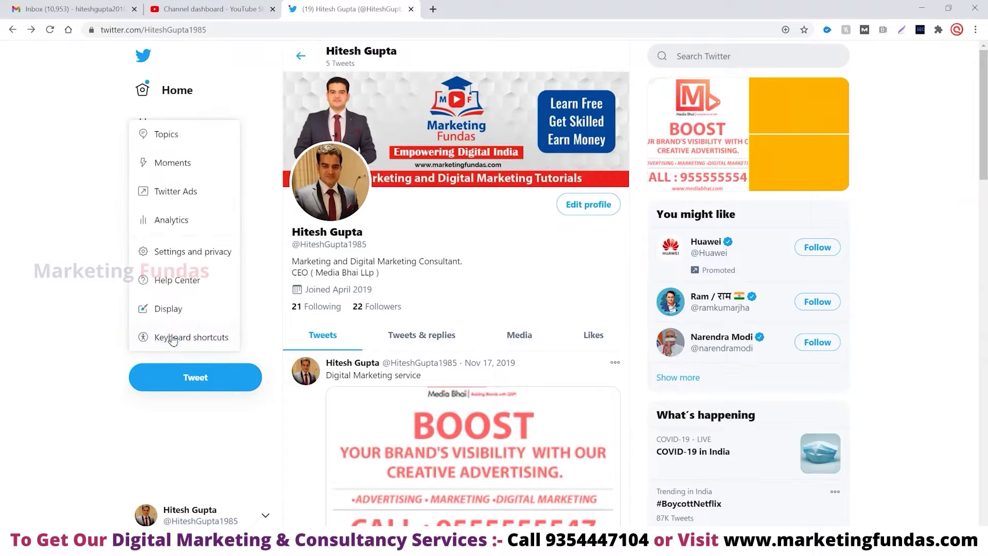
pyautogui.click(177, 195)
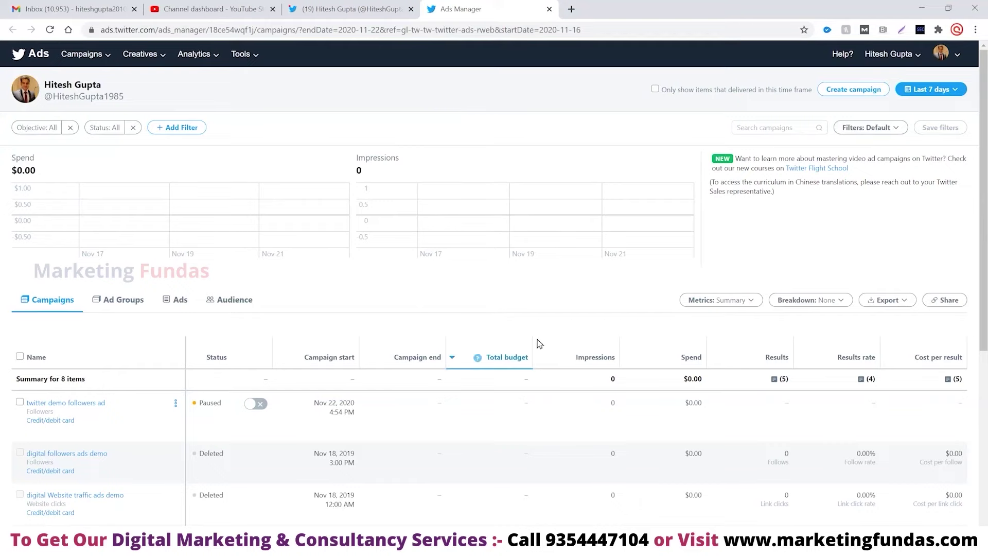
pyautogui.scroll(-5, 585, 280)
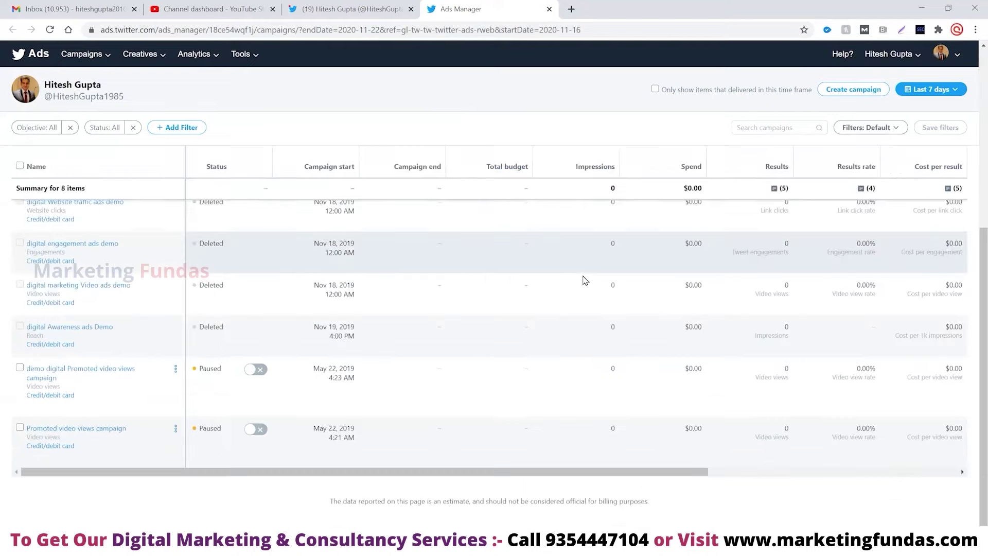
pyautogui.scroll(5, 429, 404)
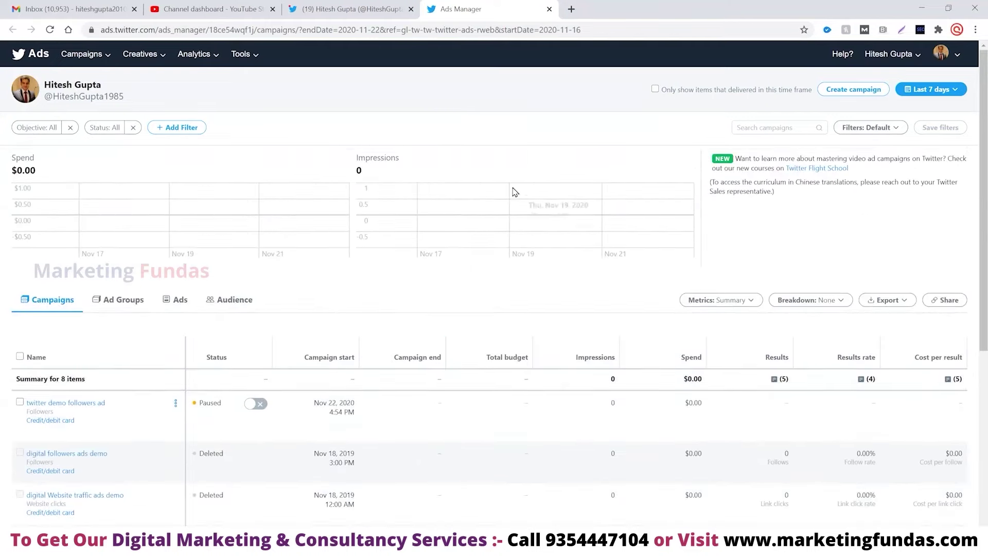
# Start a new campaign with the Video views objective and name it "mf demo video view ads".
pyautogui.click(854, 92)
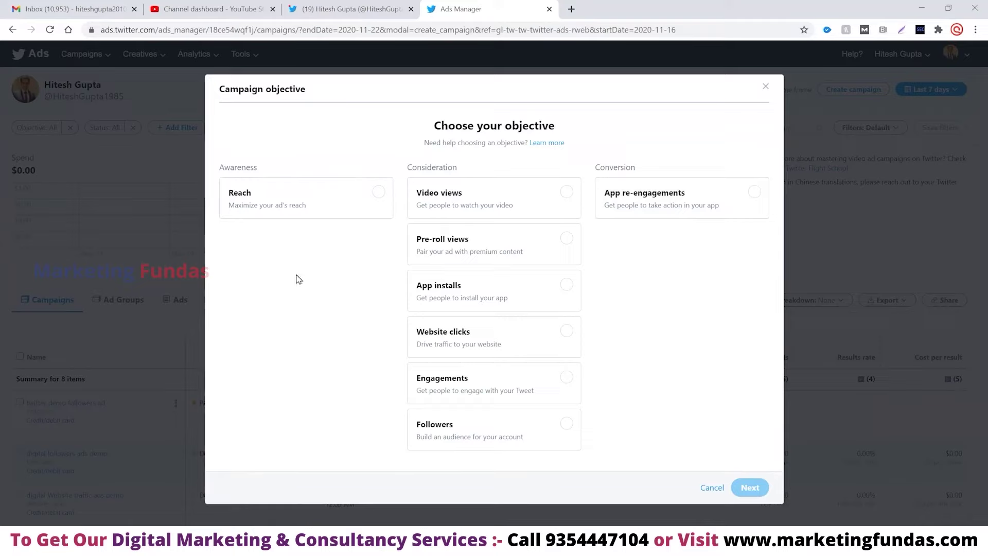
pyautogui.click(567, 196)
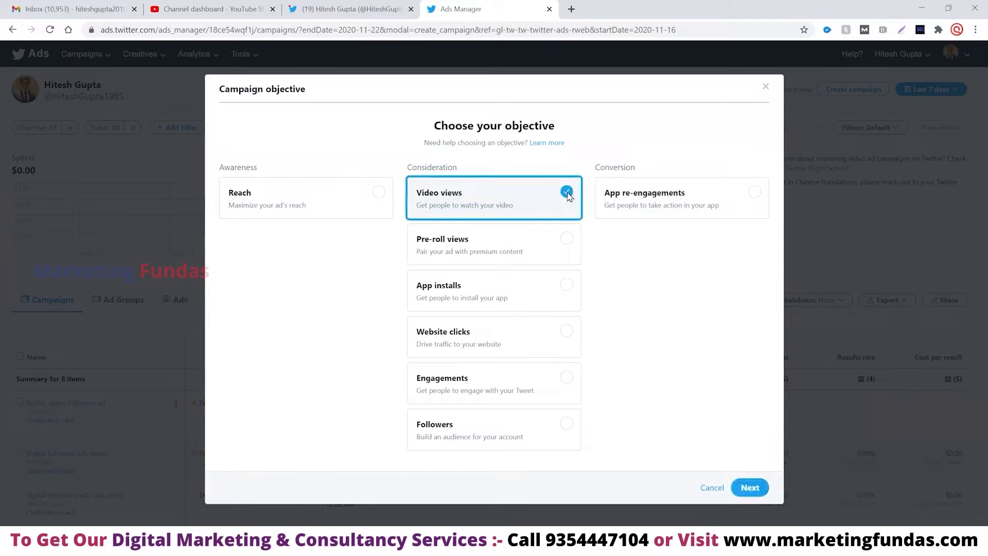
pyautogui.click(751, 489)
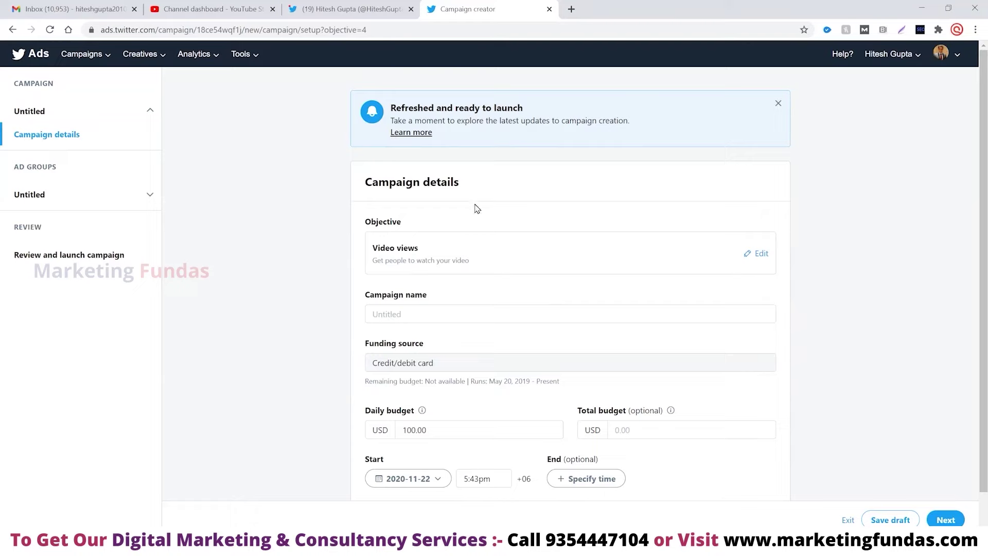
pyautogui.scroll(-1, 474, 207)
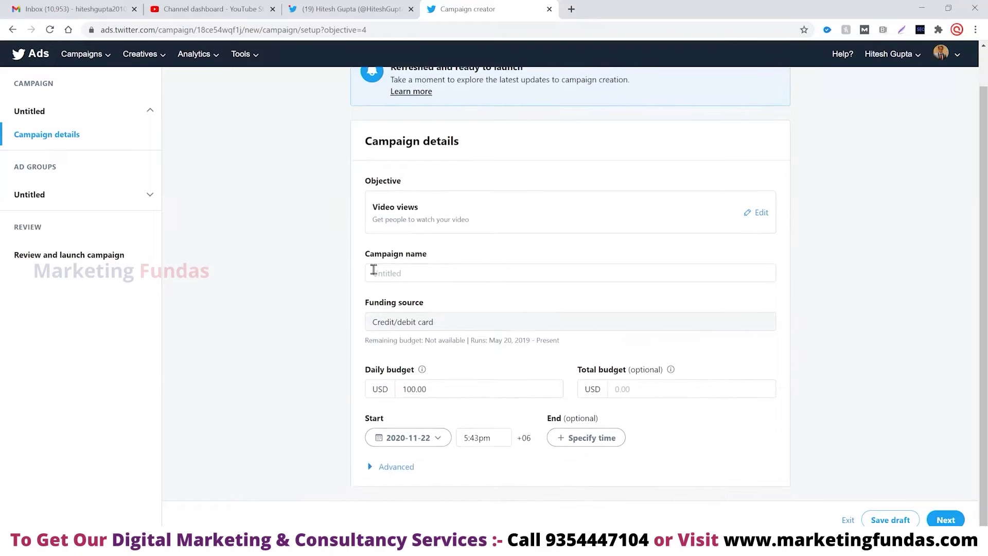
pyautogui.click(481, 268)
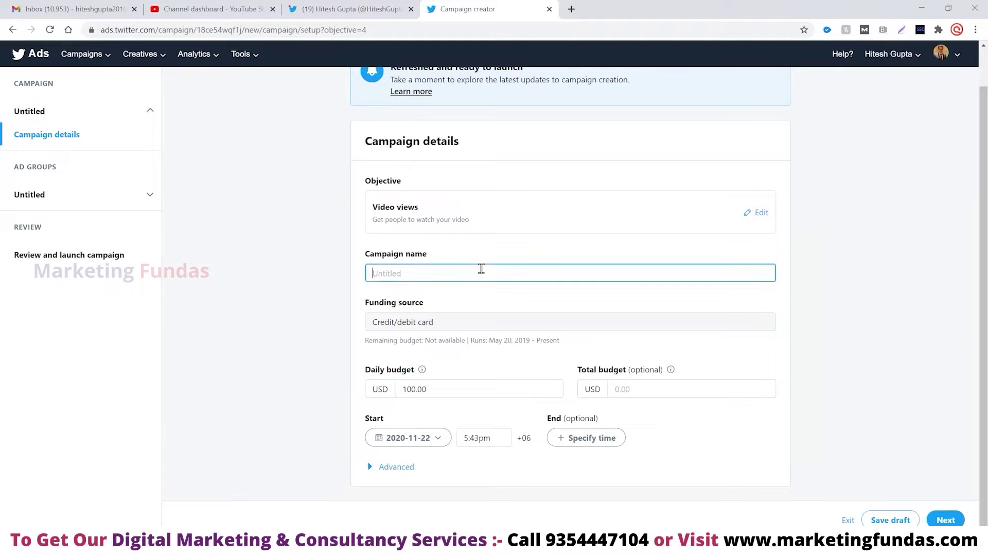
pyautogui.write('mf demo video view ads')
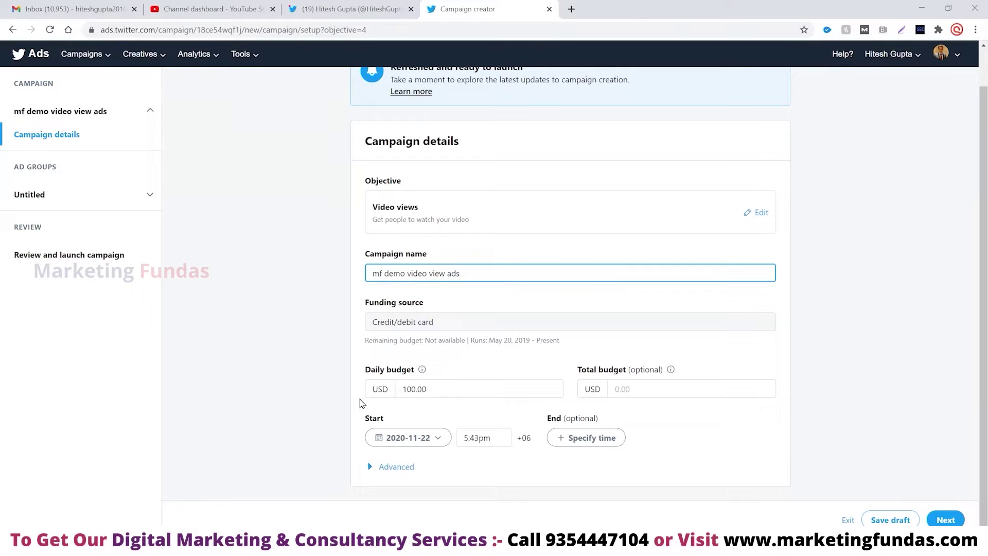
# Set the campaign's daily budget to USD 10.00 and expand the advanced pacing options.
pyautogui.click(450, 388)
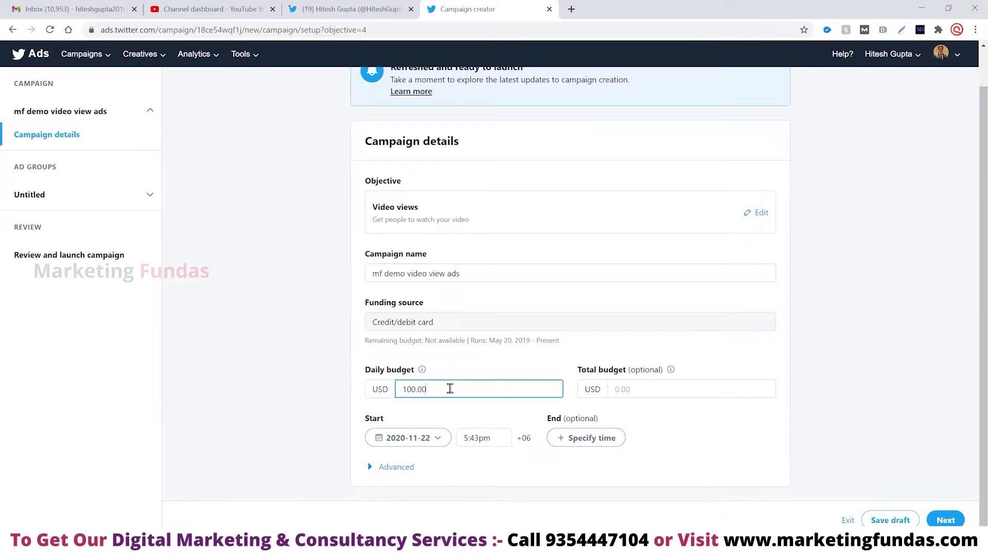
pyautogui.press('BackSpace')
pyautogui.press('BackSpace')
pyautogui.press('BackSpace')
pyautogui.click(455, 368)
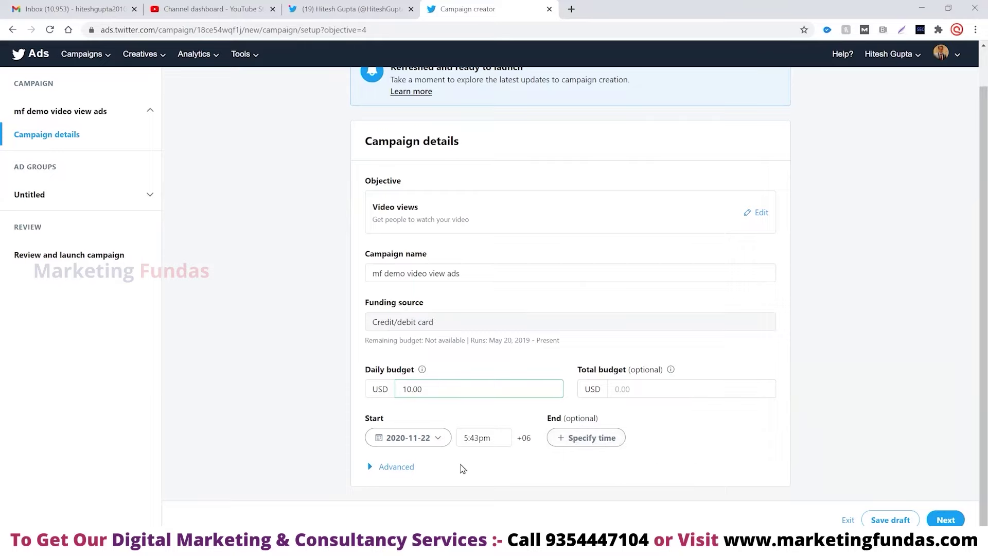
pyautogui.click(371, 469)
pyautogui.scroll(-1, 592, 443)
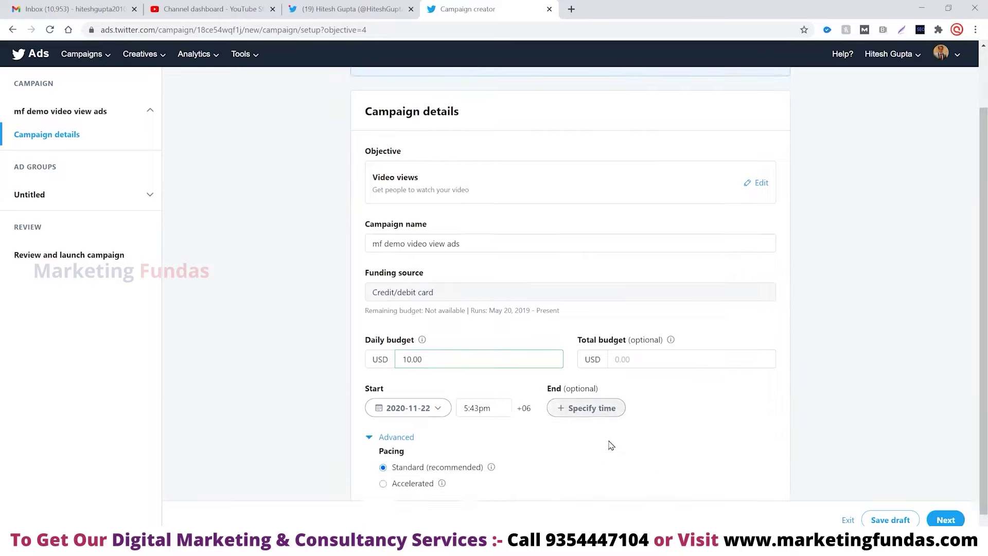
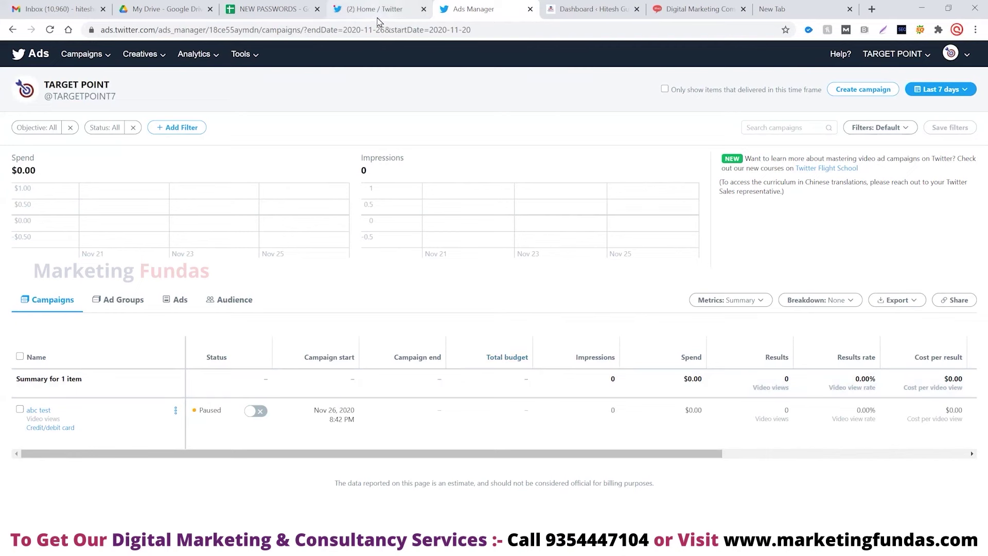
# Open Twitter Ads from the Twitter home page, close the duplicate Ads Manager page and go to conversion tracking.
pyautogui.click(386, 9)
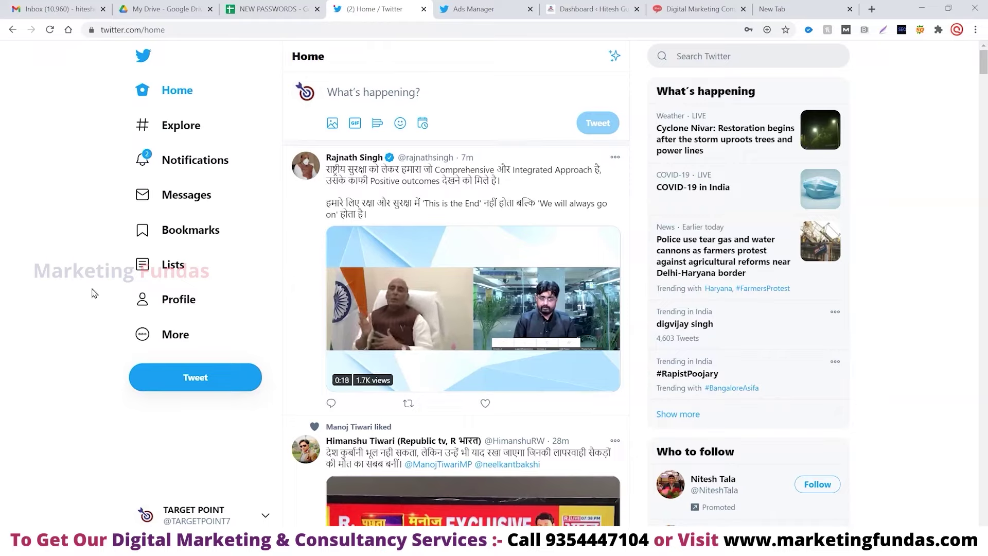
pyautogui.click(168, 345)
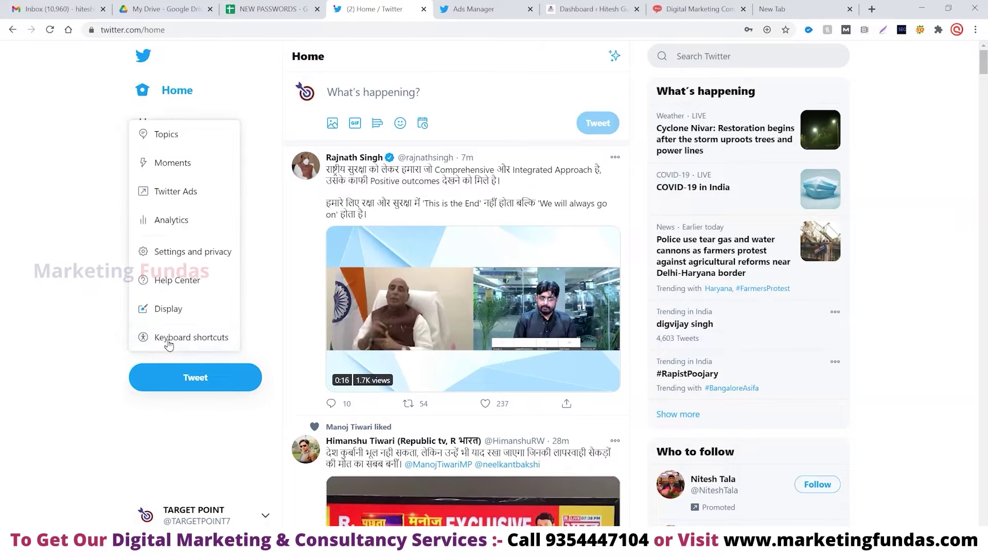
pyautogui.click(173, 195)
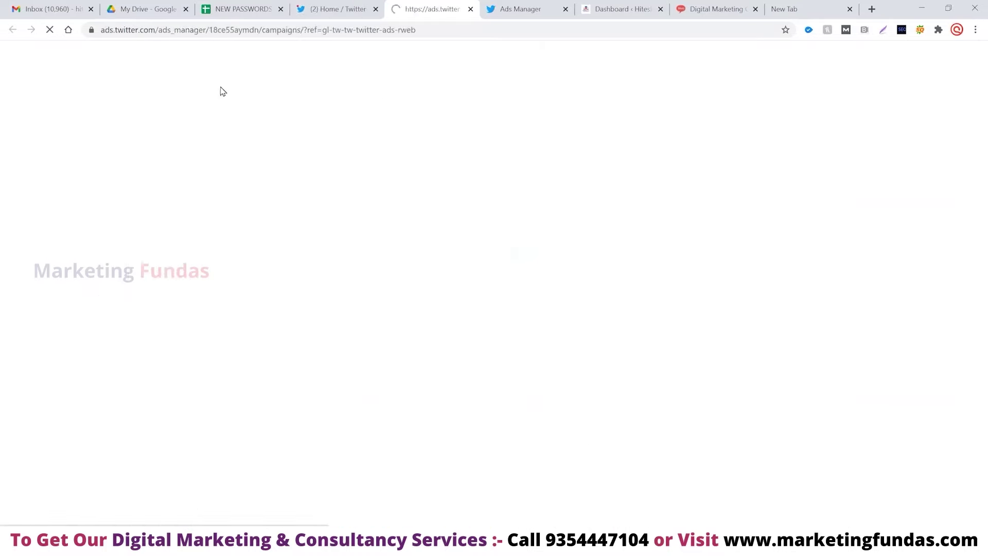
pyautogui.click(565, 10)
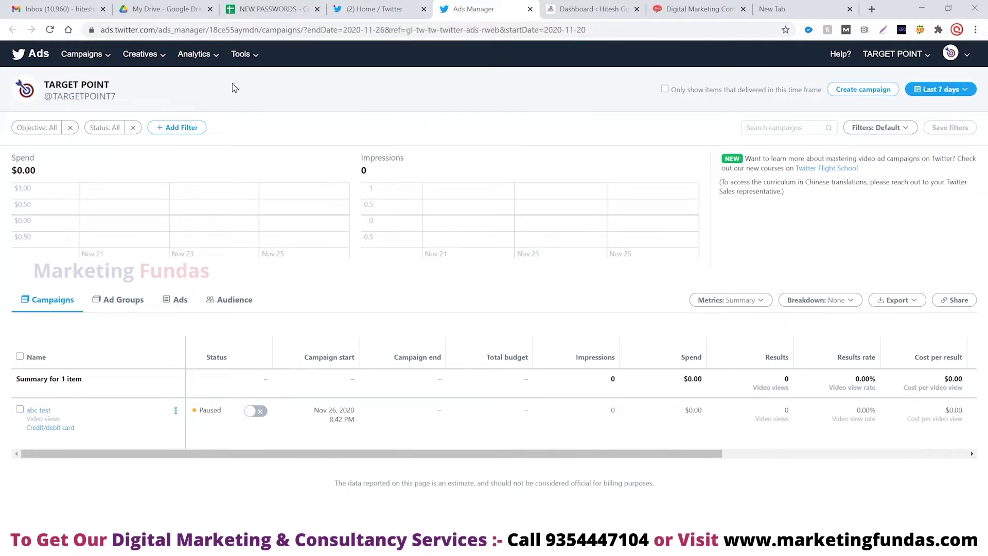
pyautogui.click(257, 60)
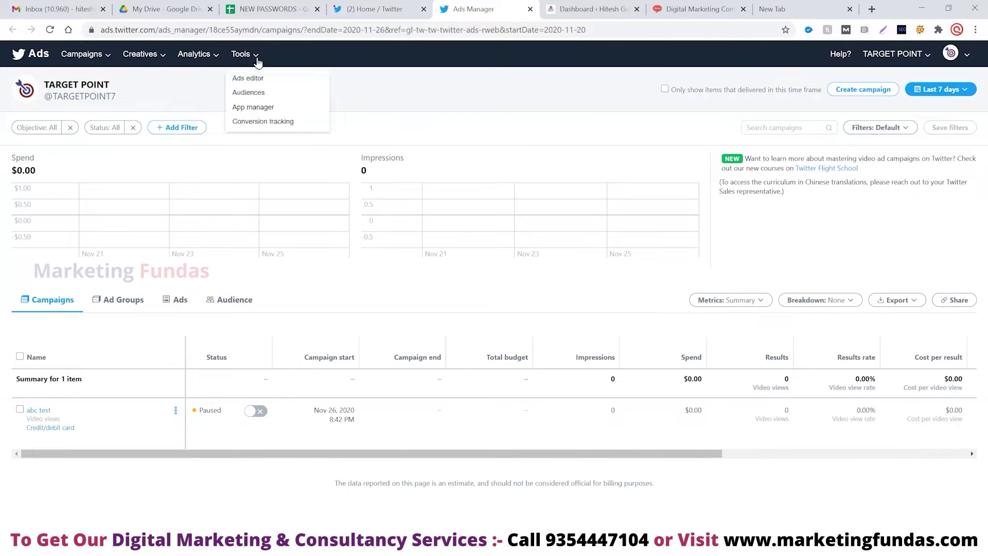
pyautogui.click(263, 123)
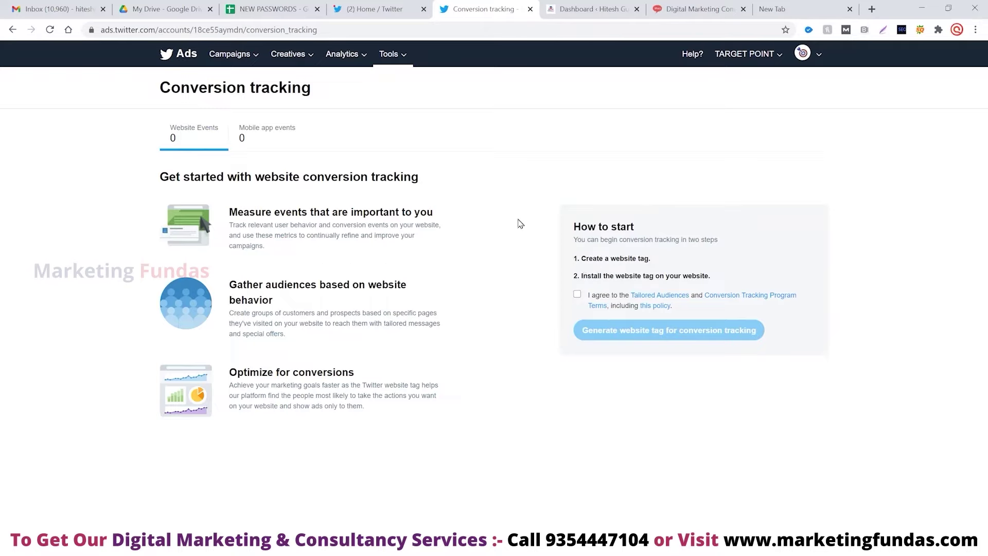
# Look at the mobile app and website event views, the WordPress dashboard and the mediabhai.com site, and return to conversion tracking.
pyautogui.click(275, 140)
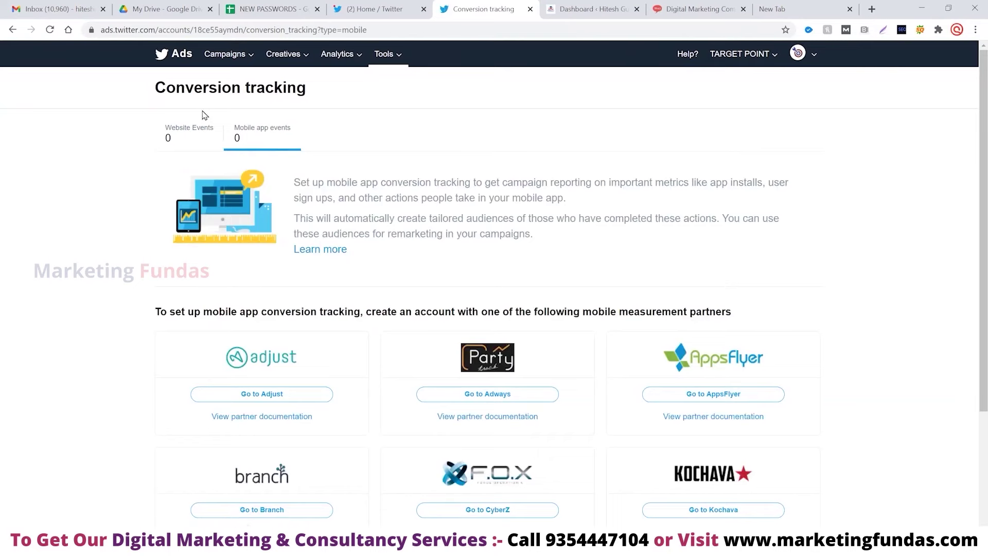
pyautogui.click(186, 133)
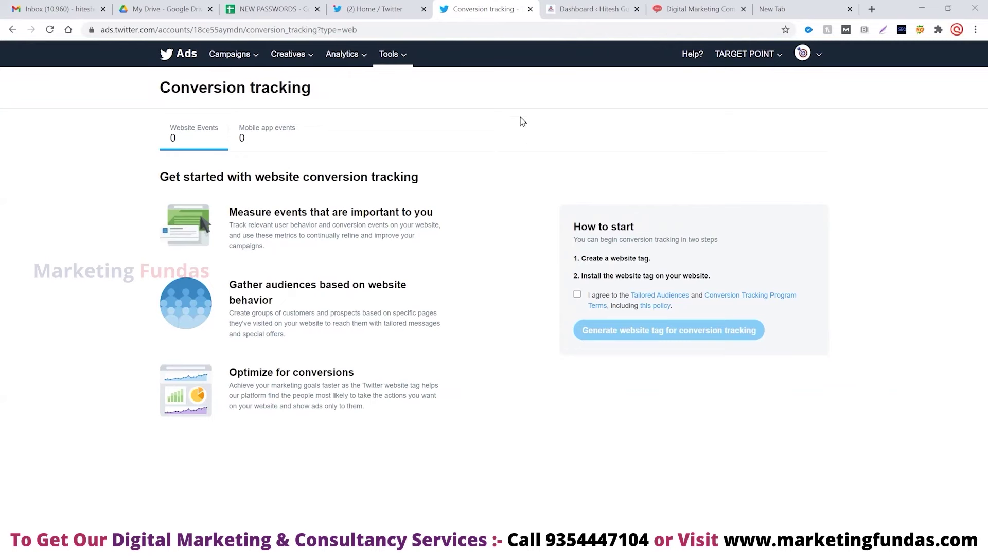
pyautogui.click(581, 7)
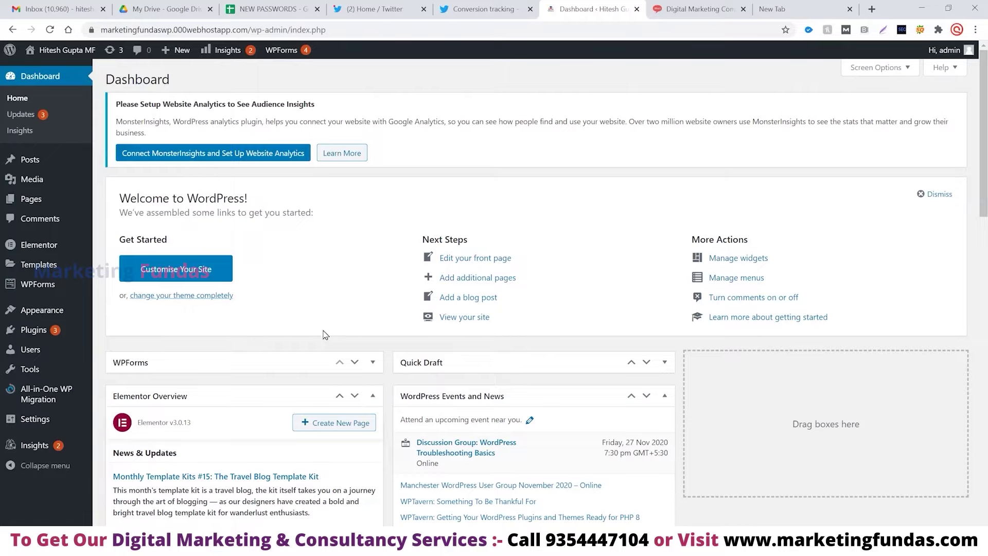
pyautogui.click(695, 15)
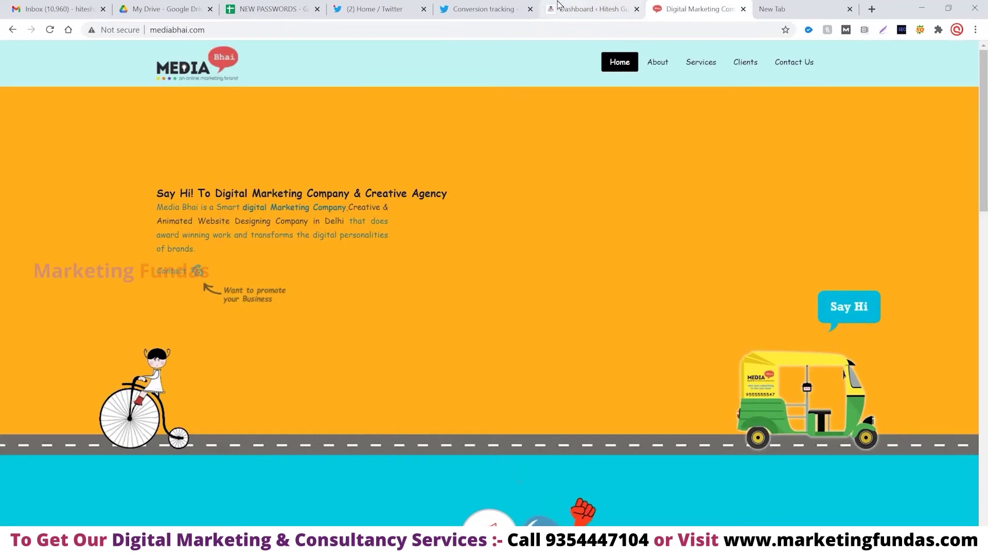
pyautogui.click(491, 6)
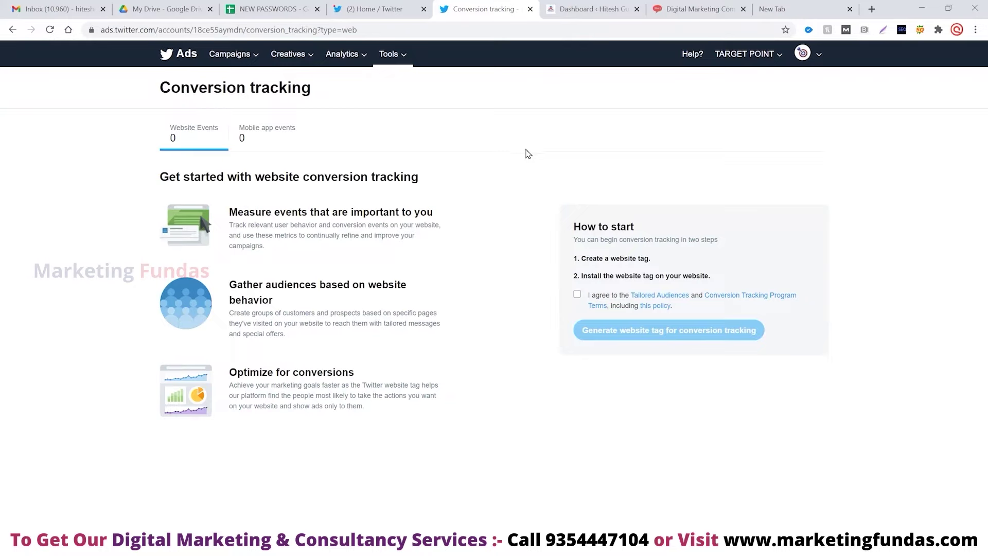
# Agree to the conversion tracking terms, generate the website tag and download its code snippet as a txt file.
pyautogui.click(577, 294)
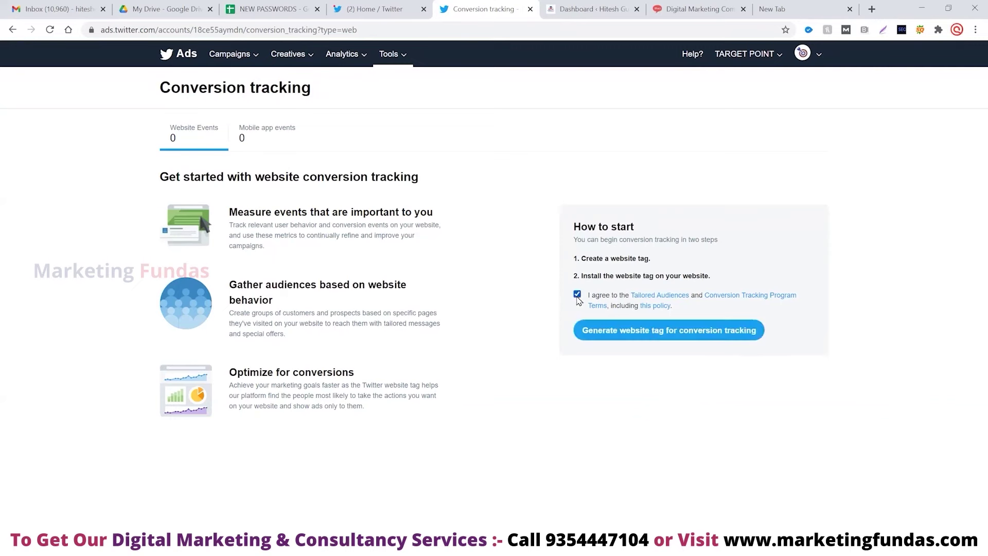
pyautogui.click(664, 337)
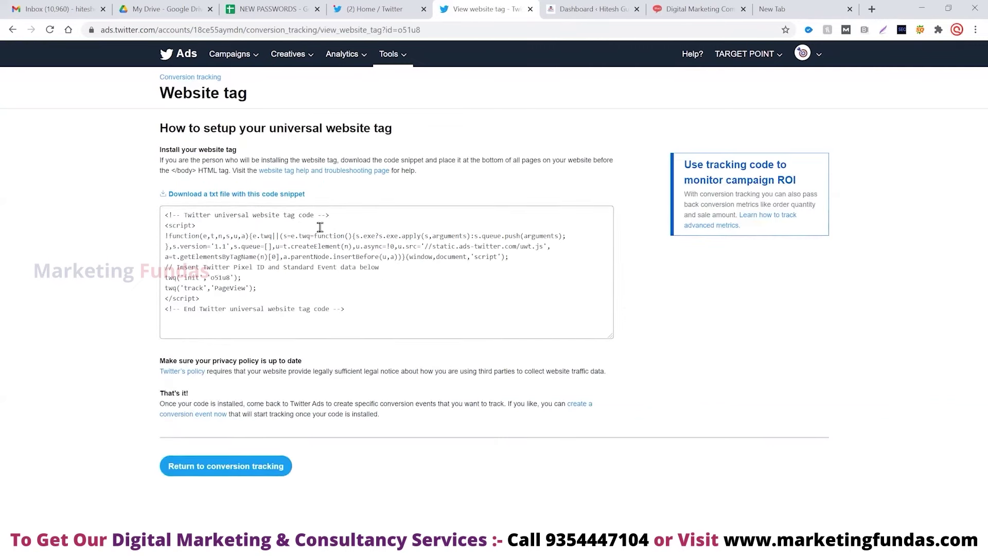
pyautogui.click(217, 215)
pyautogui.click(181, 194)
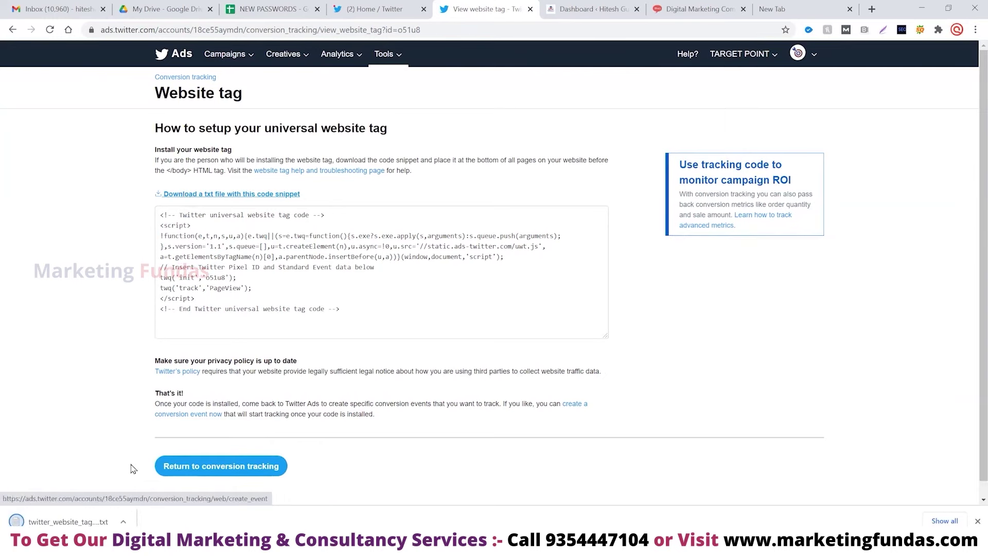
# Open the downloaded twitter_website_tag_code_snippet file in Notepad, copy all of its code and close the file.
pyautogui.click(85, 523)
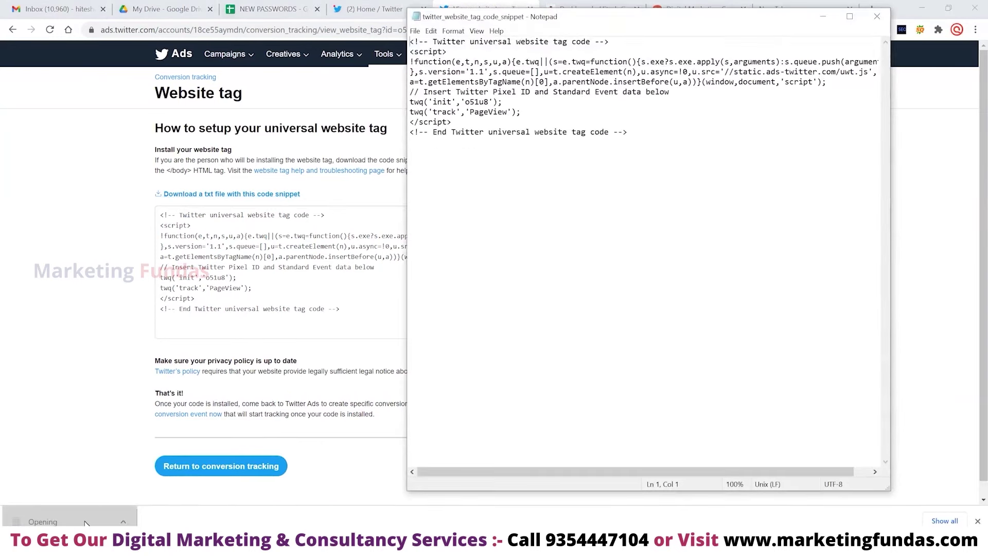
pyautogui.click(474, 130)
pyautogui.click(479, 101)
pyautogui.hotkey('ctrl', 'a')
pyautogui.hotkey('ctrl', 'c')
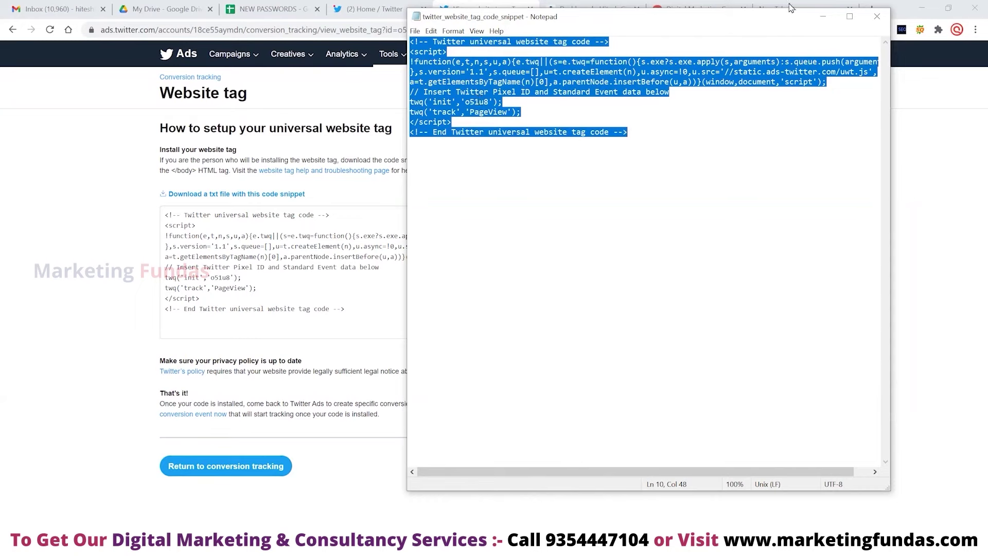
pyautogui.click(877, 17)
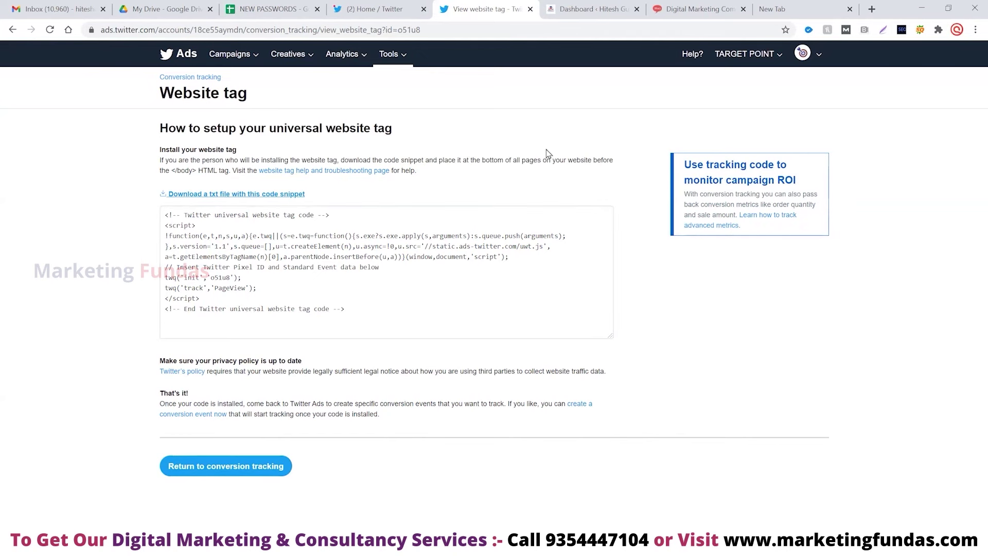
# Switch to the WordPress dashboard and open the Twenty Seventeen theme's header.php in the Theme Editor.
pyautogui.click(592, 7)
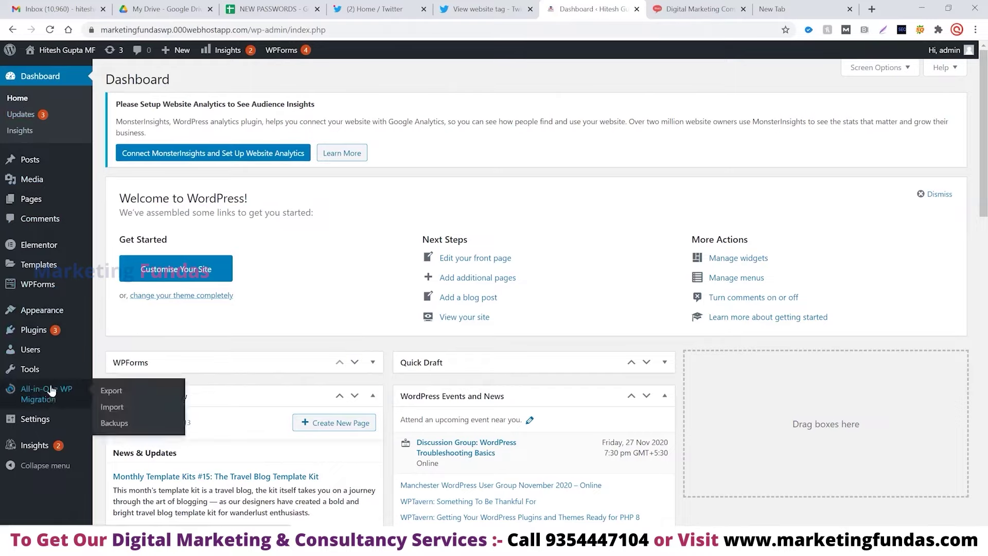
pyautogui.moveTo(48, 407)
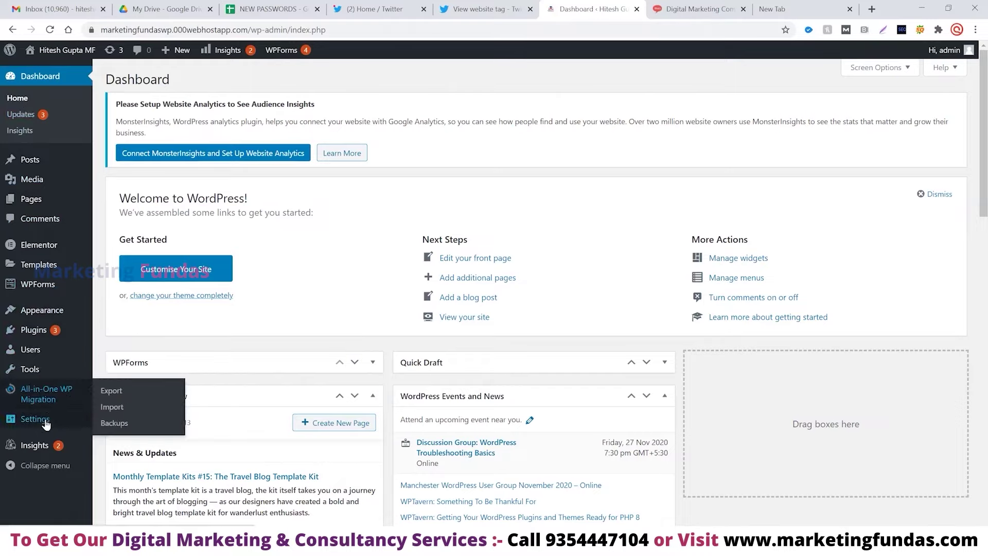
pyautogui.click(38, 312)
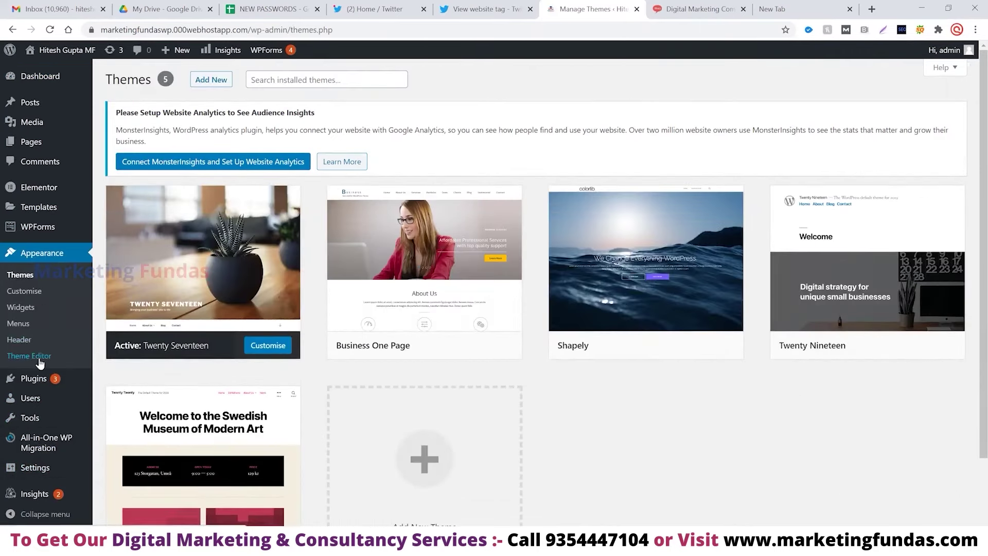
pyautogui.click(42, 363)
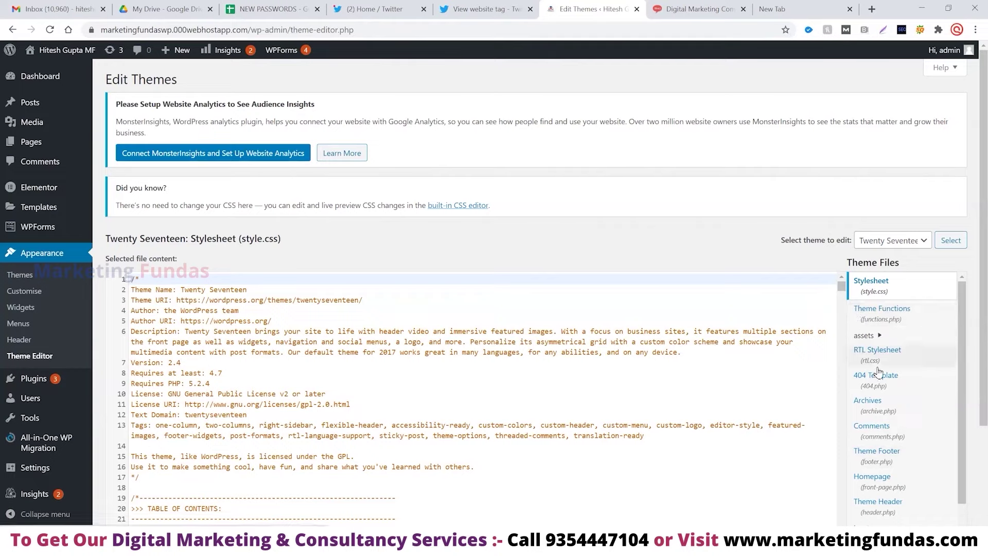
pyautogui.scroll(-1, 898, 427)
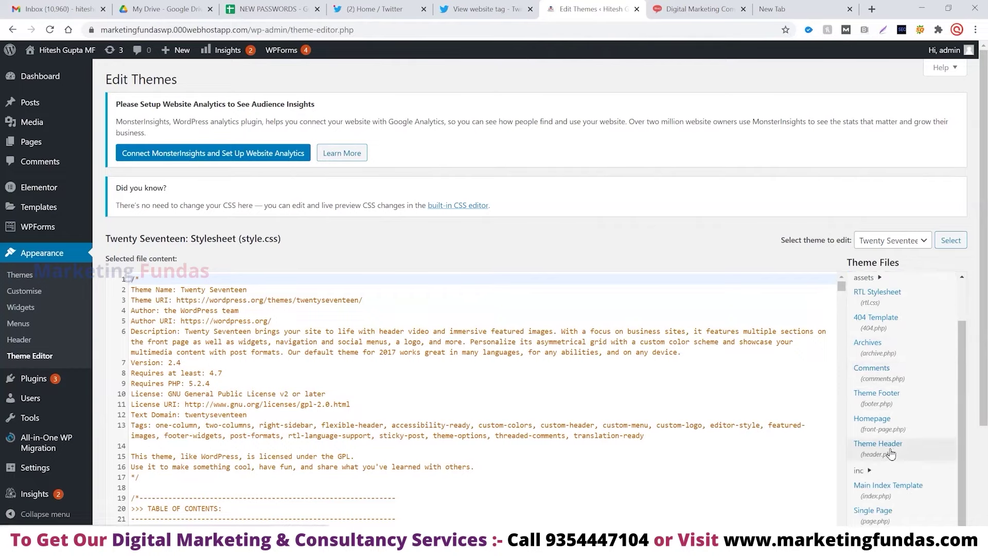
pyautogui.click(893, 449)
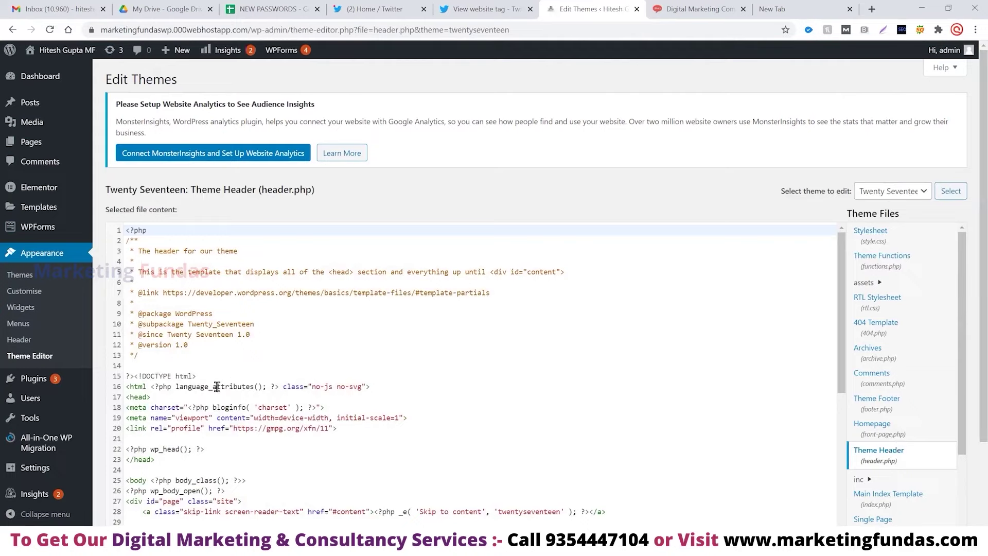
# Paste the copied Twitter website tag code on the empty line between the closing head tag and the opening body tag.
pyautogui.scroll(-3, 176, 375)
pyautogui.click(152, 355)
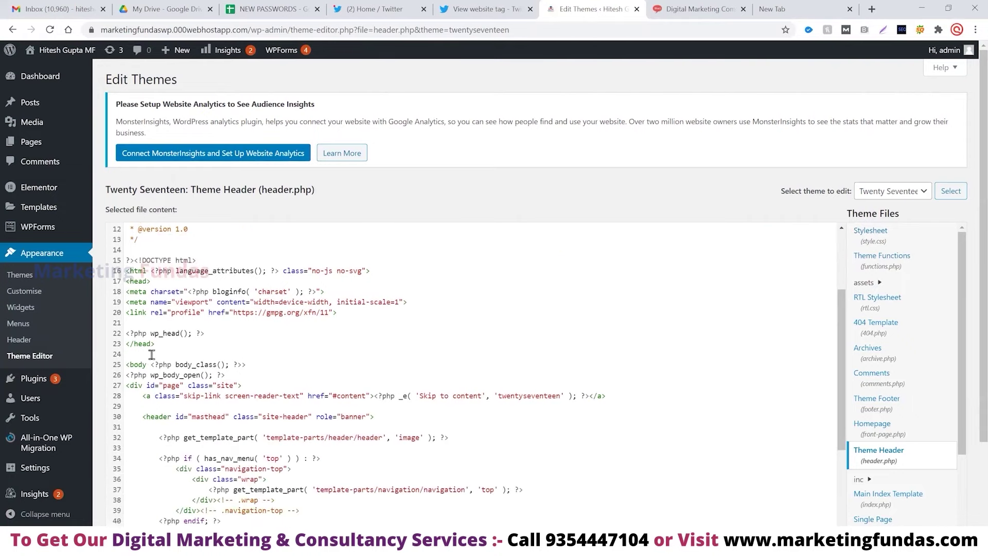
pyautogui.click(153, 355)
pyautogui.hotkey('ctrl', 'v')
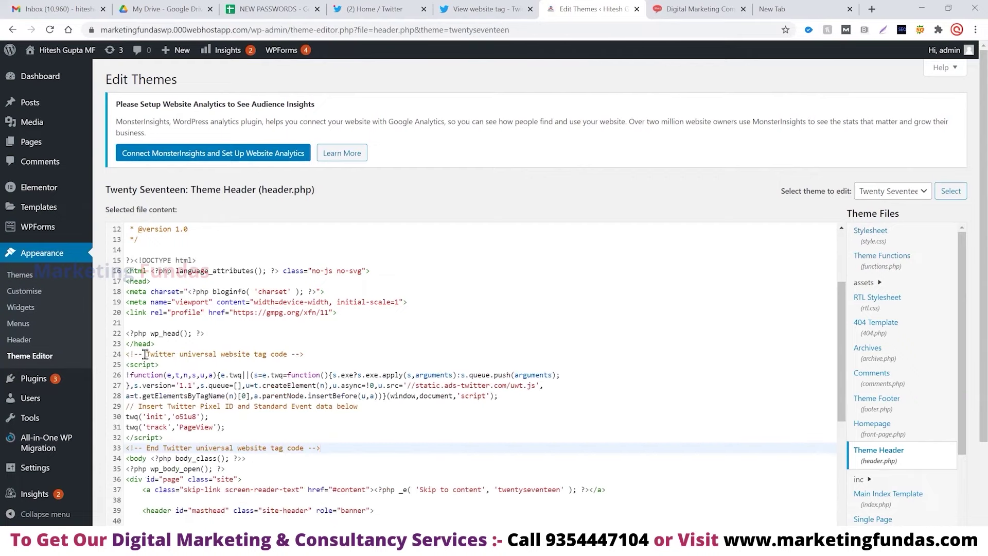
# Review the header.php code below and around the pasted Twitter website tag.
pyautogui.scroll(-5, 271, 404)
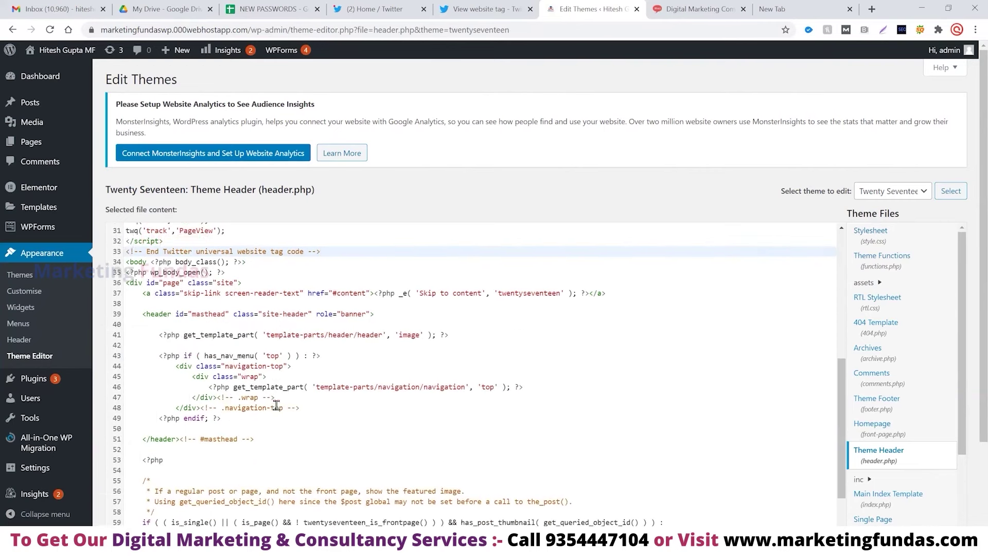
pyautogui.scroll(-2, 365, 440)
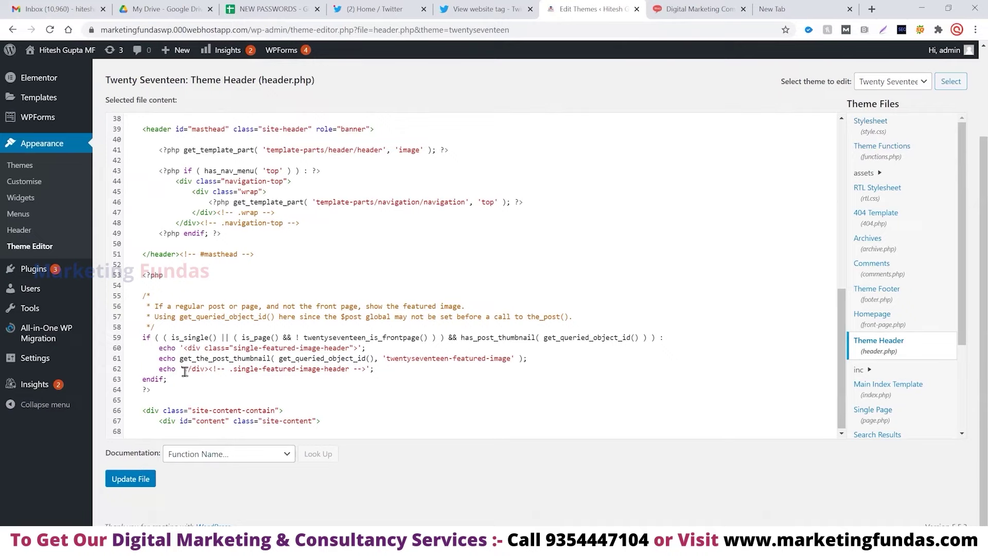
pyautogui.scroll(5, 280, 336)
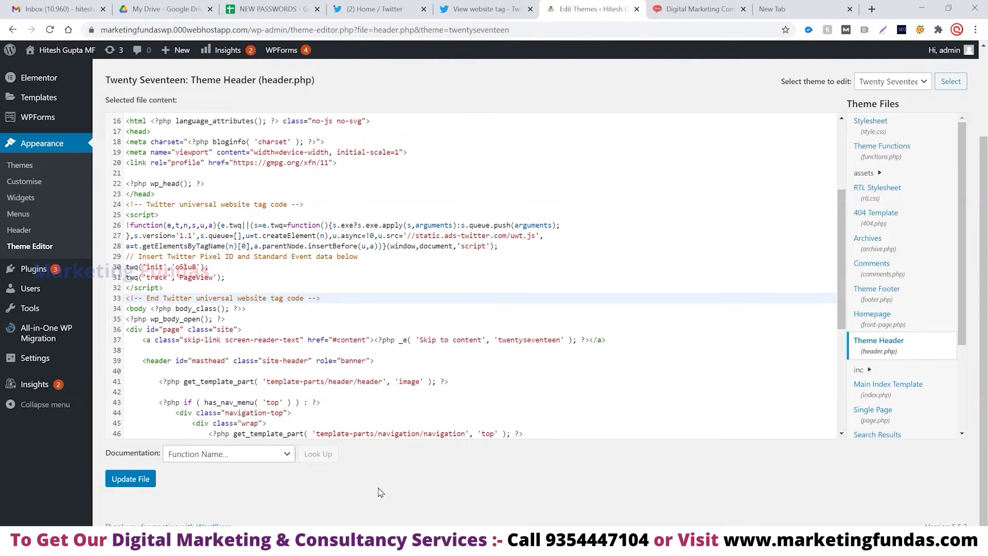
# Open the page source of the mediabhai.com site and examine where its tracking codes sit relative to the head and body tags.
pyautogui.click(703, 8)
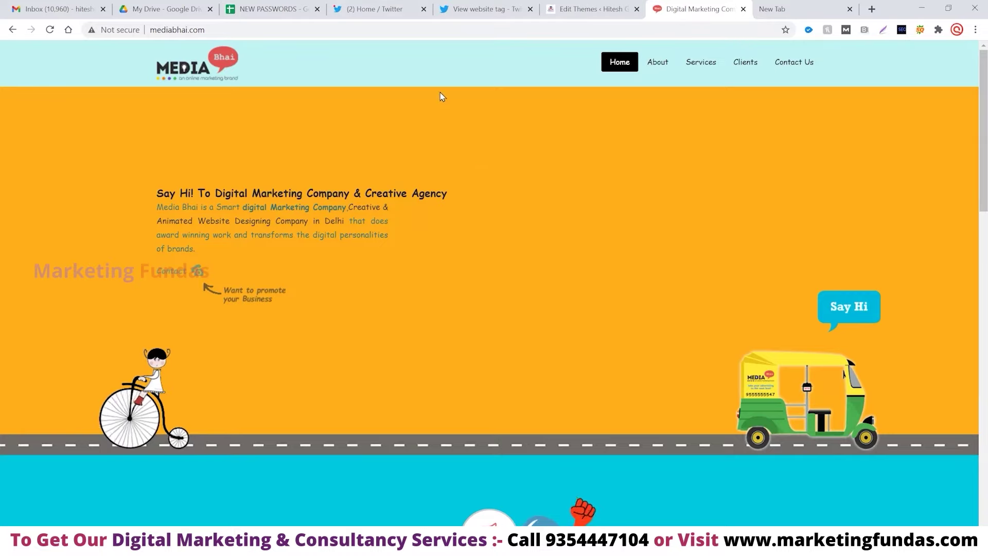
pyautogui.hotkey('ctrl', 'u')
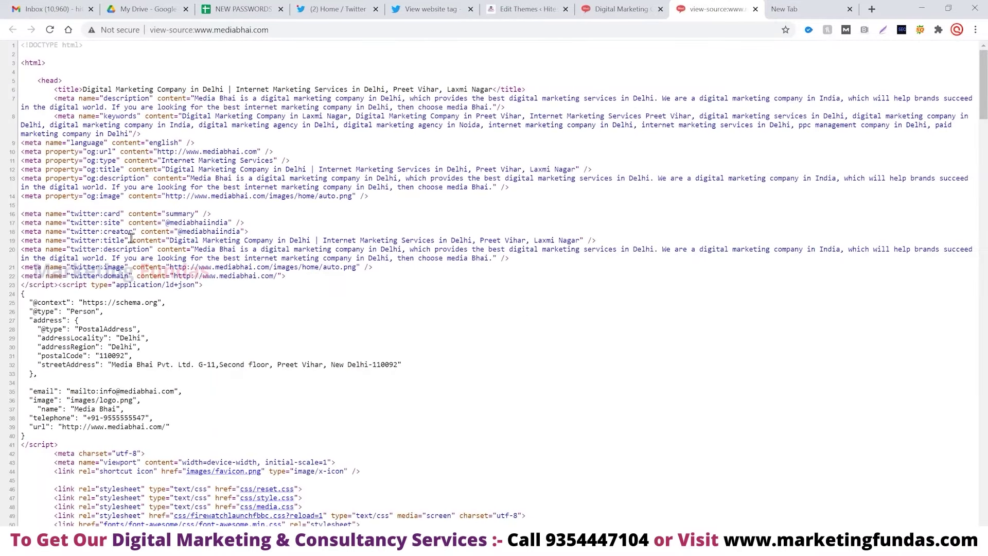
pyautogui.scroll(-1, 71, 235)
pyautogui.scroll(-3, 70, 235)
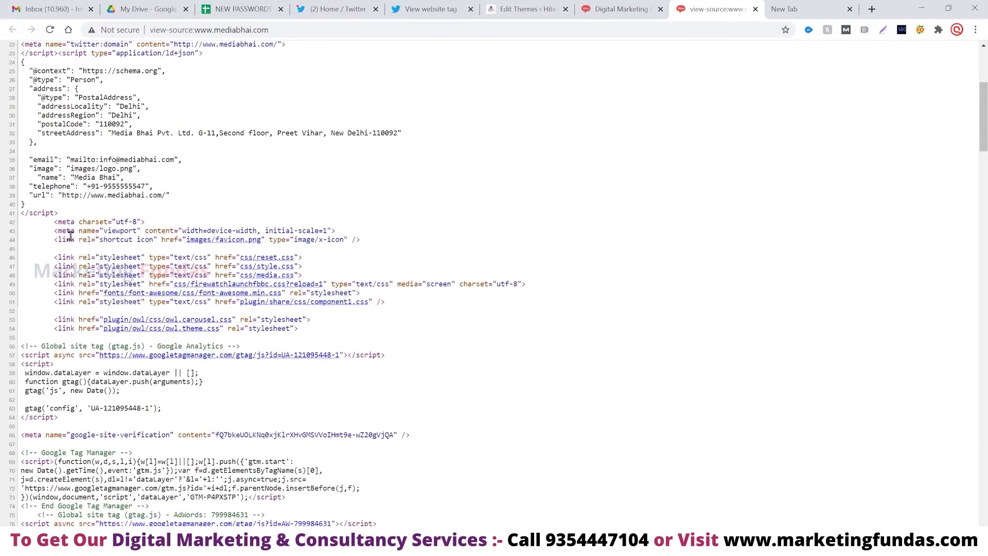
pyautogui.scroll(-2, 70, 235)
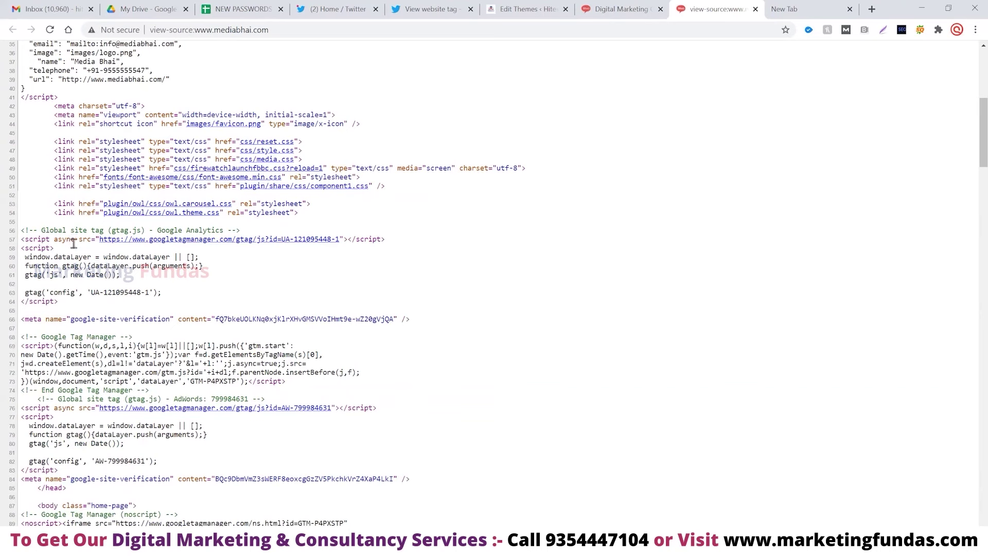
pyautogui.scroll(-1, 74, 243)
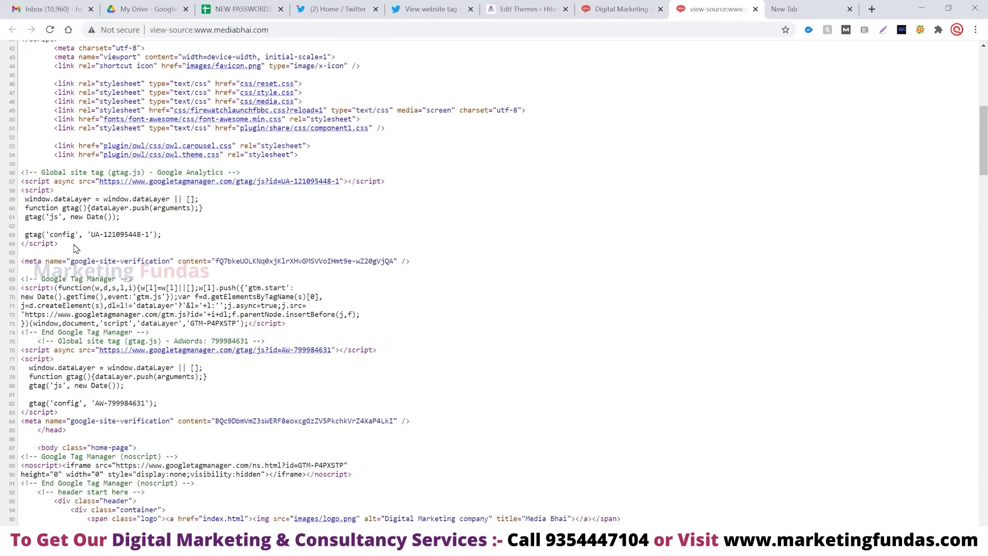
pyautogui.scroll(-2, 103, 159)
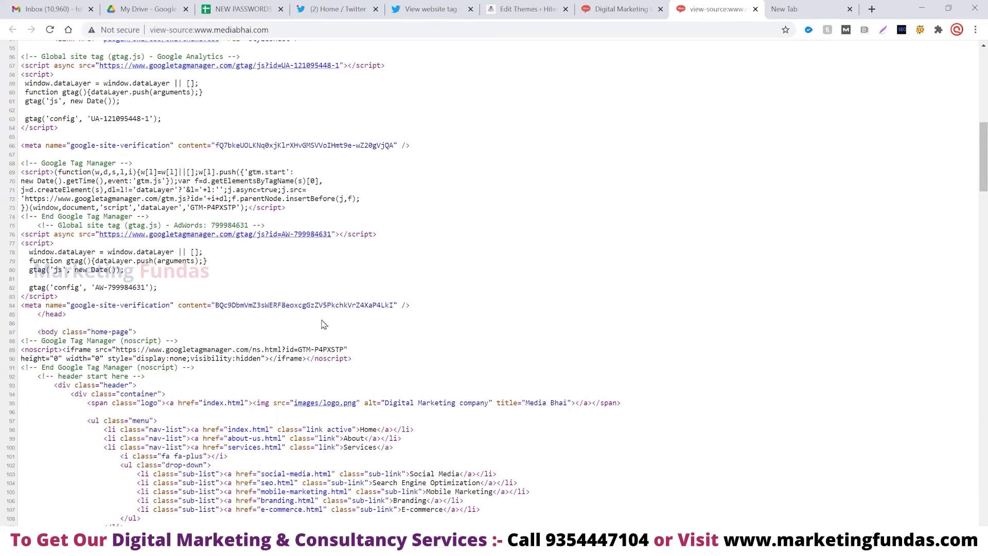
pyautogui.scroll(10, 461, 238)
# Return from the Theme Editor to Twitter Ads and open the campaigns overview in Ads Manager.
pyautogui.click(528, 9)
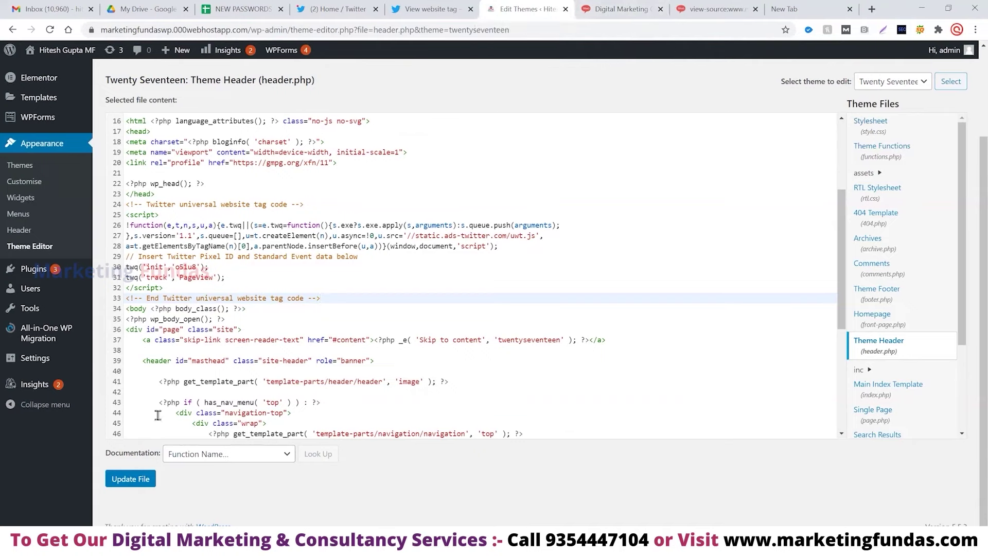
pyautogui.click(413, 9)
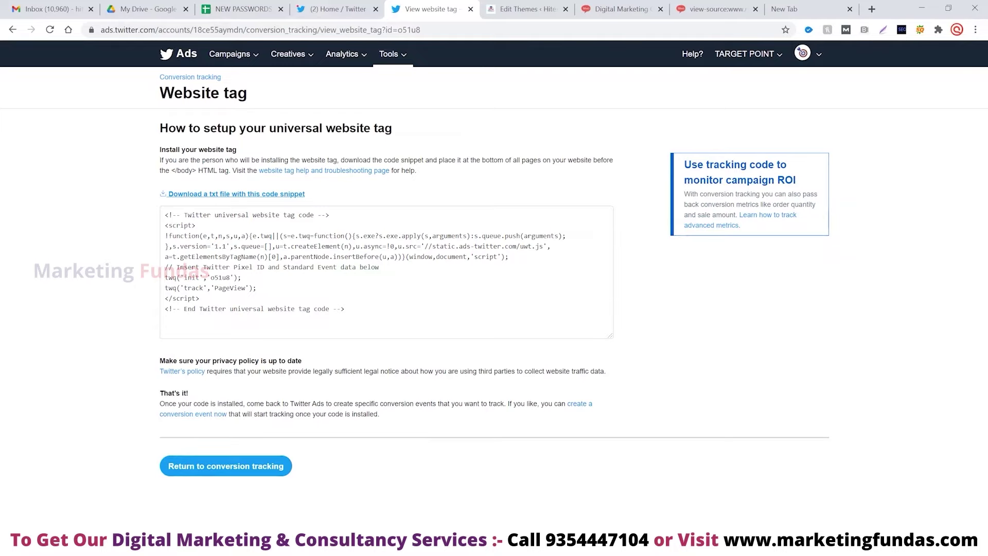
pyautogui.click(232, 54)
pyautogui.click(234, 78)
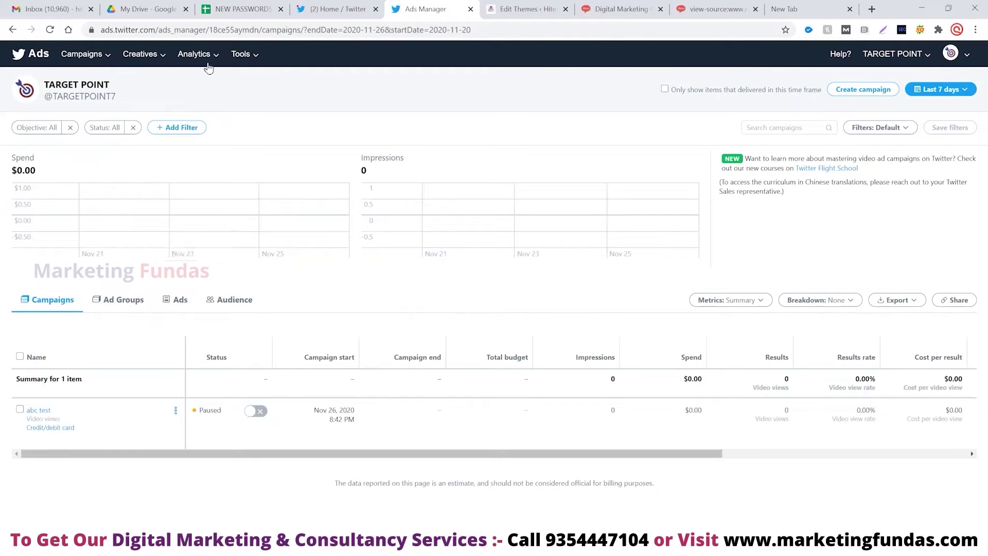
pyautogui.moveTo(211, 62)
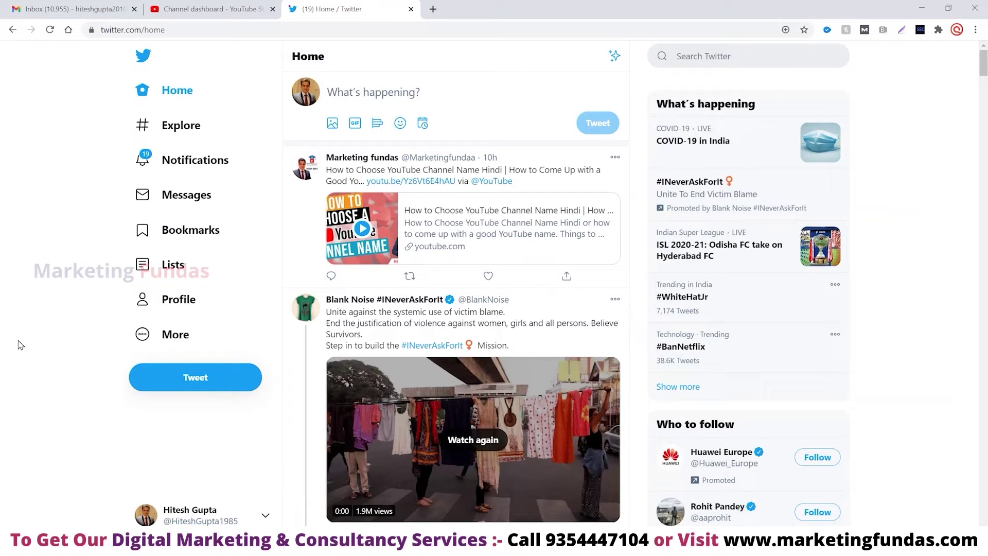
# Open Twitter Ads from the Twitter home page and look through the existing campaigns in the list.
pyautogui.click(173, 341)
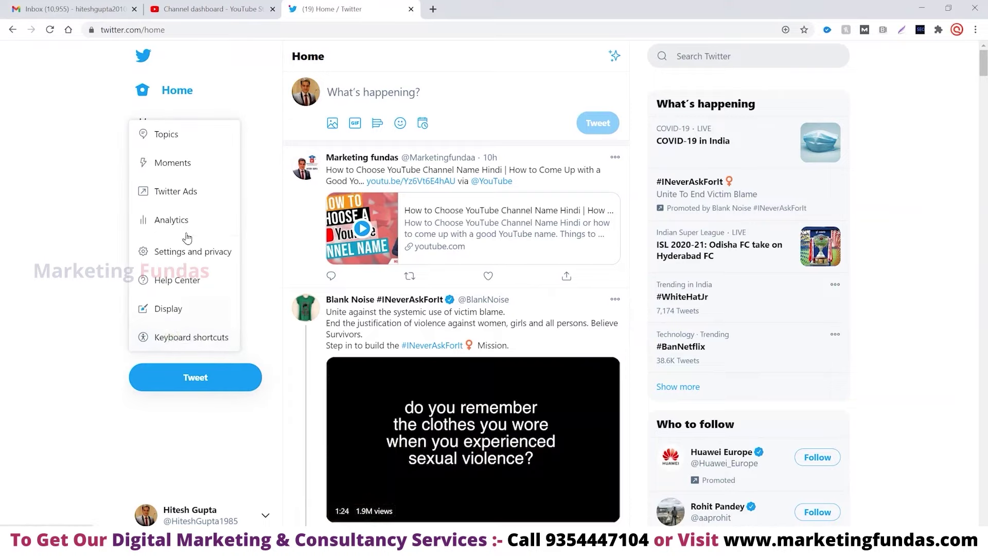
pyautogui.click(171, 194)
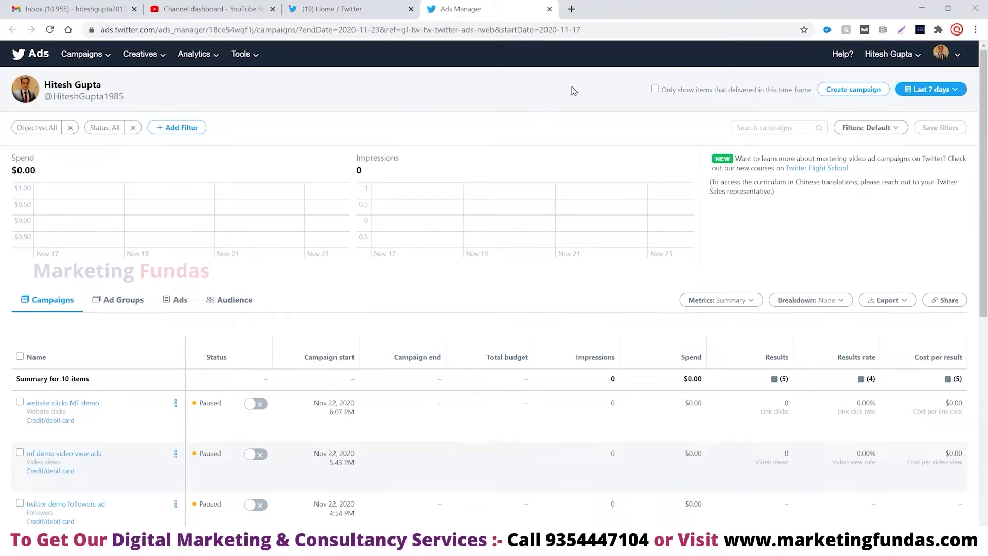
pyautogui.click(569, 355)
pyautogui.scroll(-7, 419, 293)
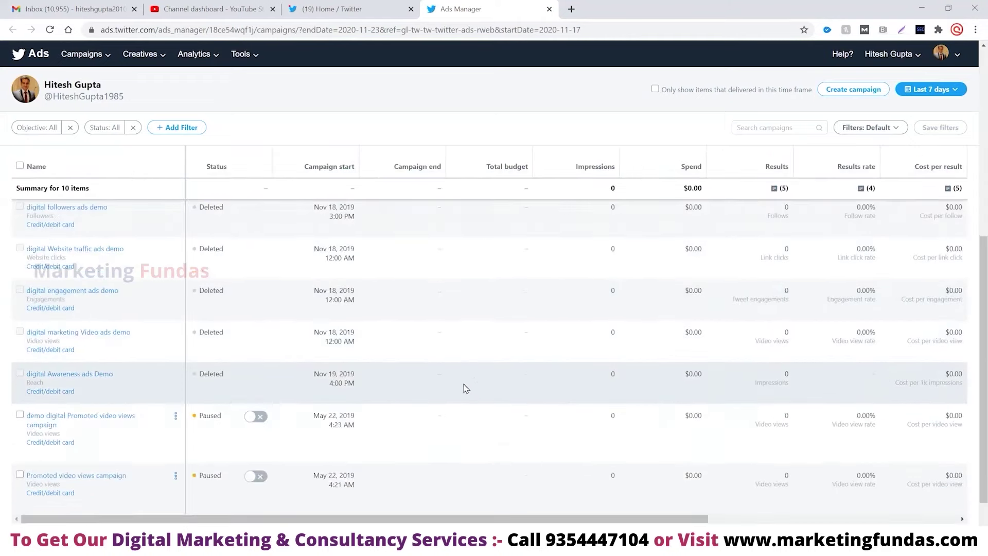
pyautogui.scroll(7, 465, 388)
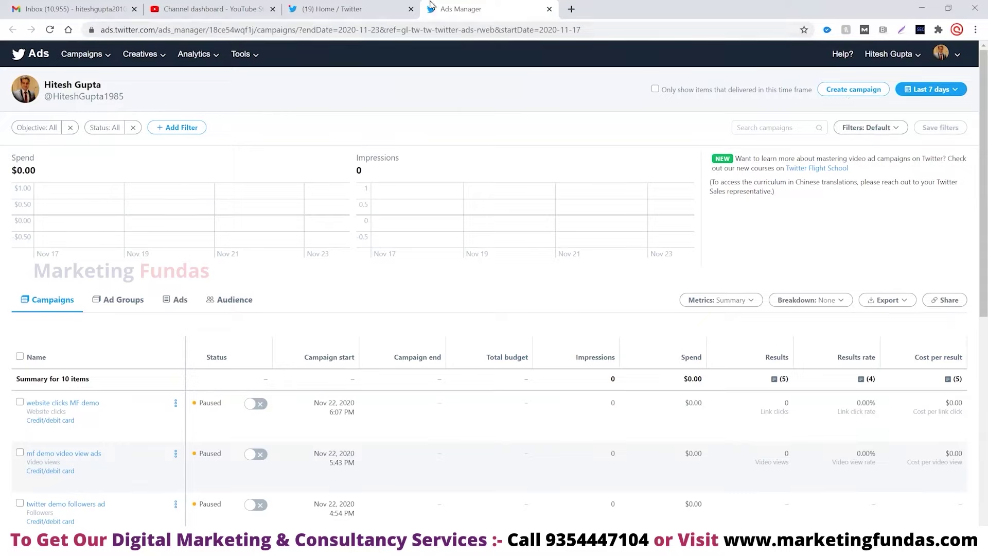
# Create a new campaign with the Reach objective and continue to its campaign details.
pyautogui.click(837, 92)
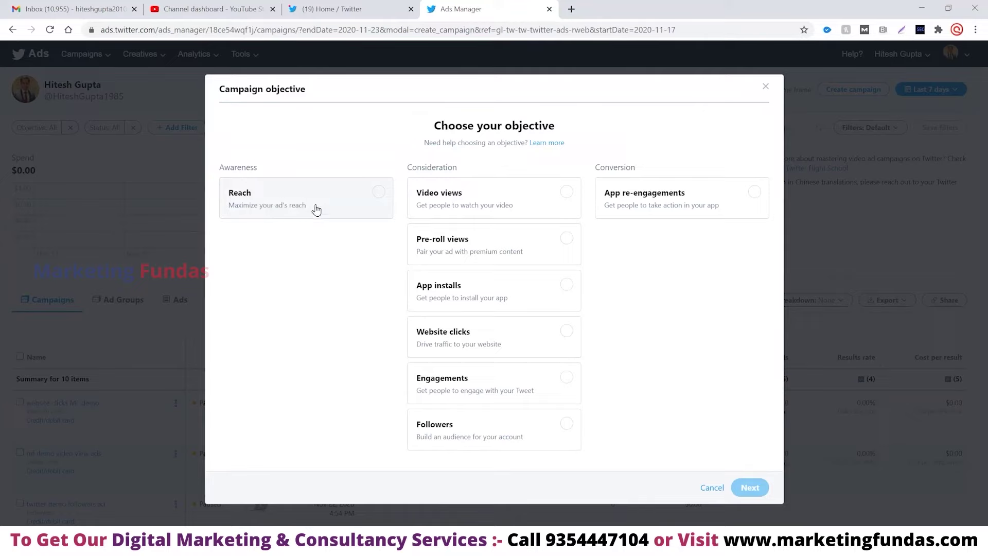
pyautogui.click(377, 193)
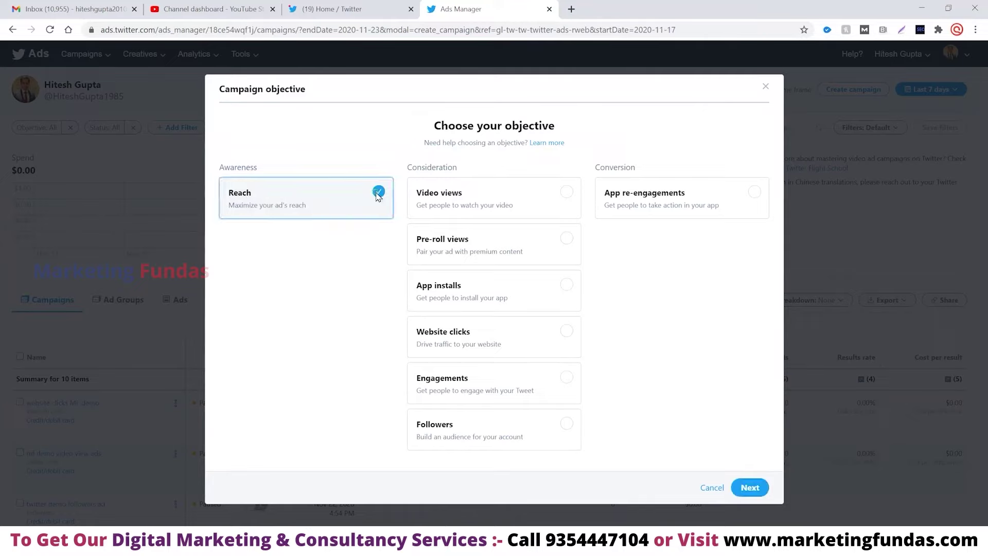
pyautogui.click(750, 487)
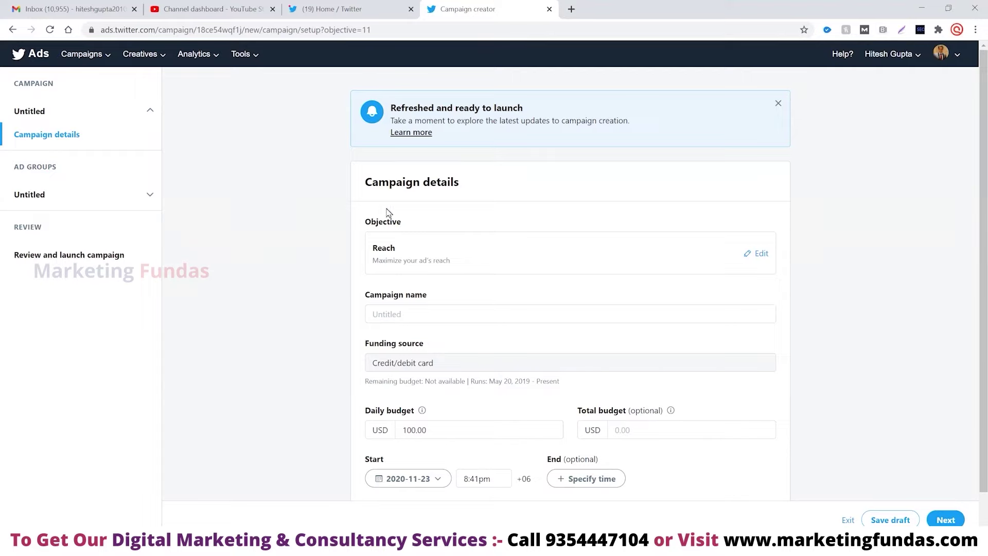
# Name the campaign "MF Reach ads demo".
pyautogui.click(459, 315)
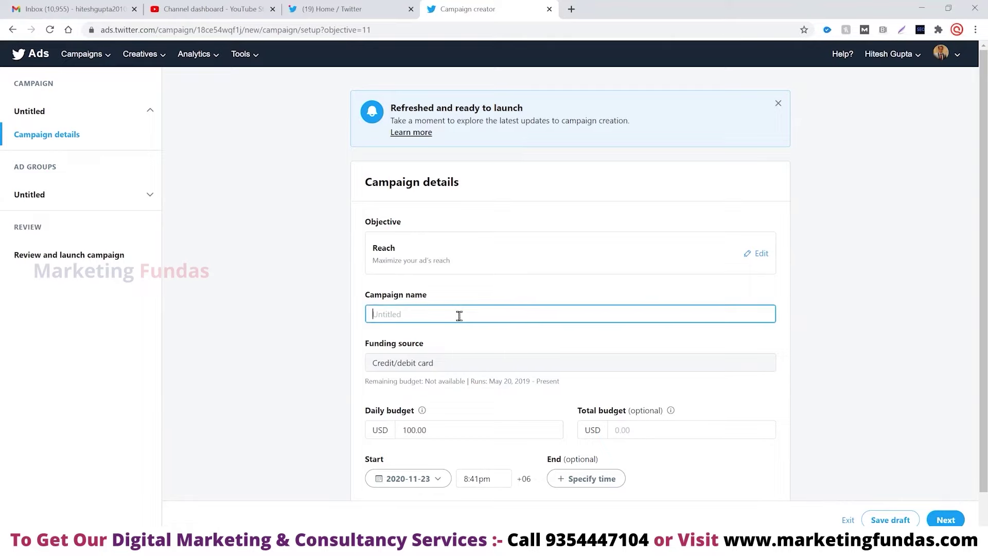
pyautogui.write('MF REach')
pyautogui.press('BackSpace')
pyautogui.press('BackSpace')
pyautogui.press('BackSpace')
pyautogui.press('BackSpace')
pyautogui.press('BackSpace')
pyautogui.write('each ads demo')
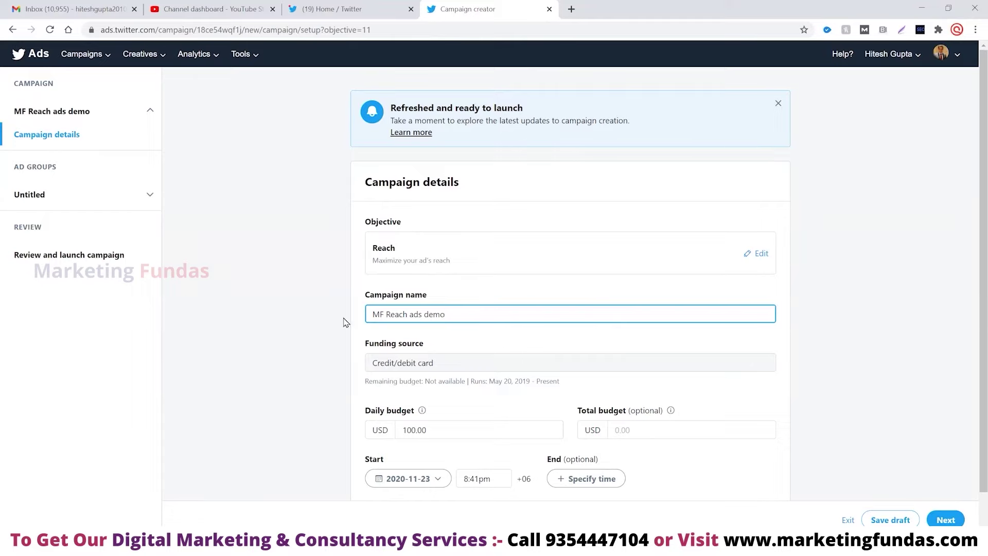
# Set the campaign's daily budget to 10.00 USD.
pyautogui.scroll(-1, 345, 322)
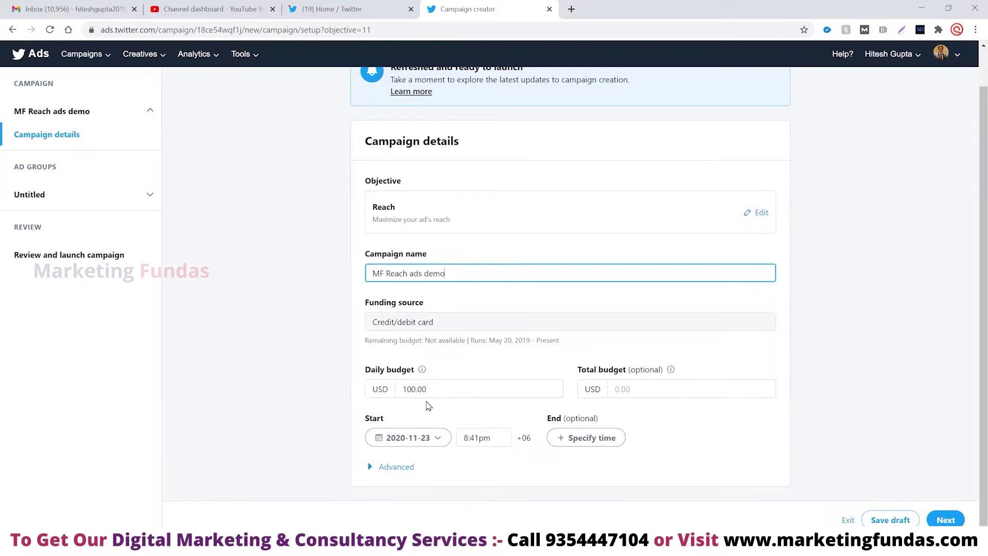
pyautogui.click(446, 389)
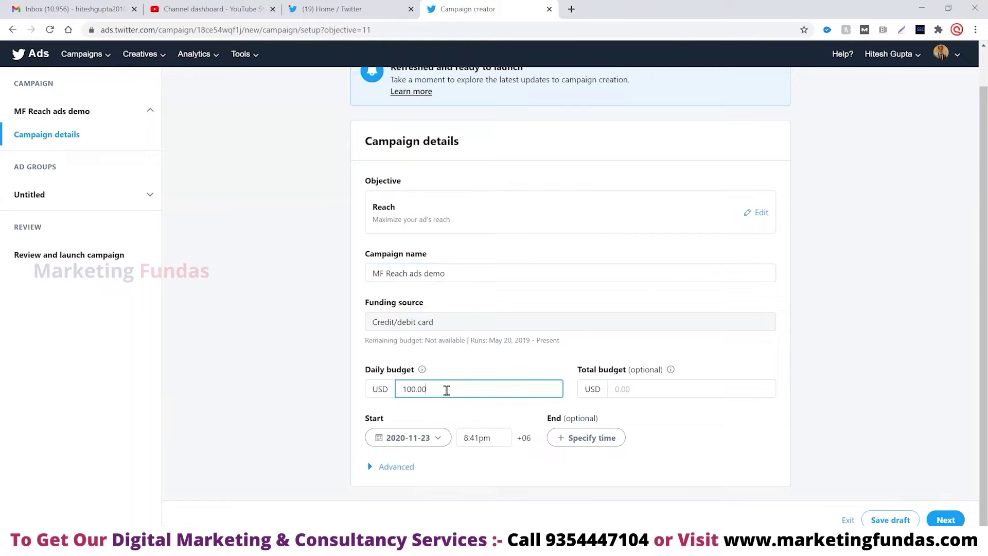
pyautogui.press('BackSpace')
pyautogui.press('BackSpace')
pyautogui.press('BackSpace')
pyautogui.click(302, 336)
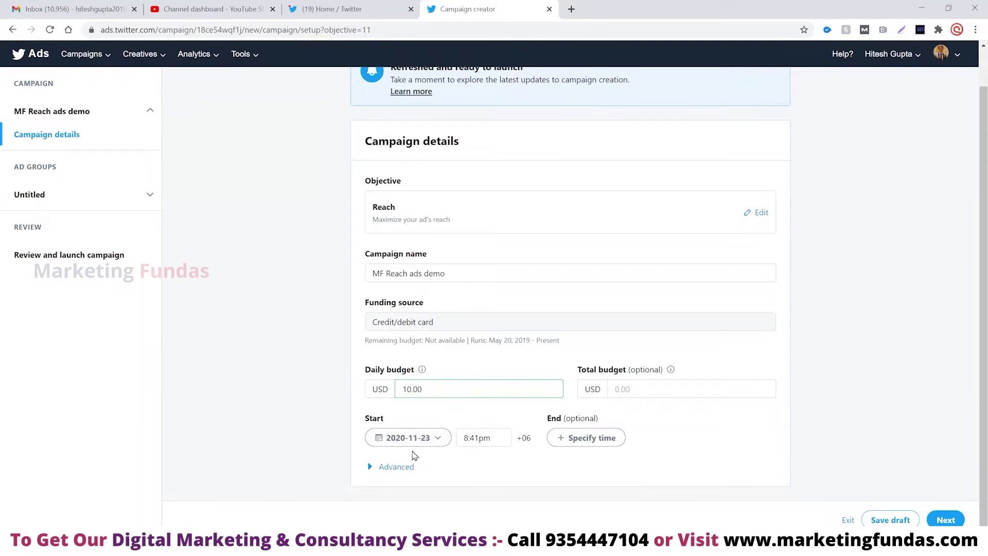
# Choose Standard pacing in the campaign's advanced options and continue to the ad group details.
pyautogui.click(372, 471)
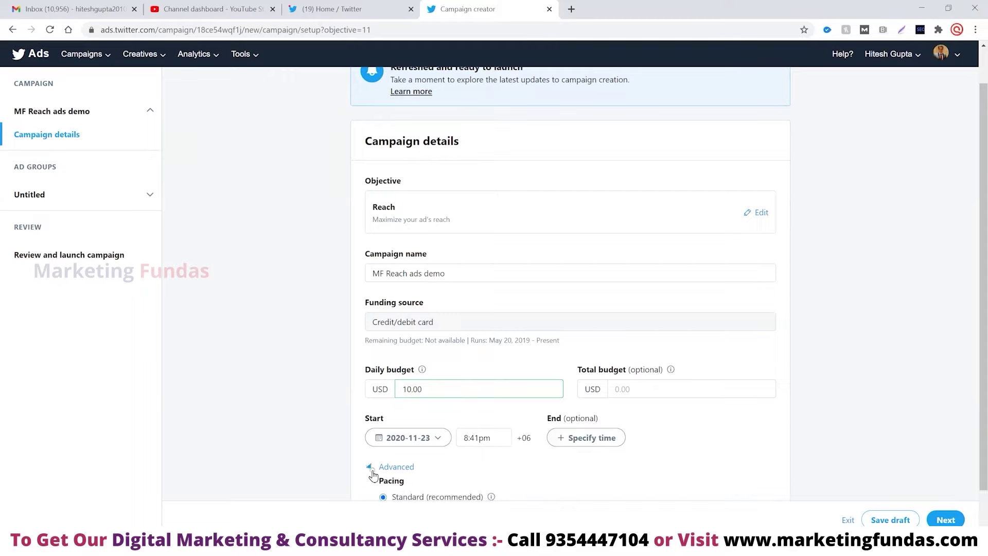
pyautogui.scroll(-1, 369, 470)
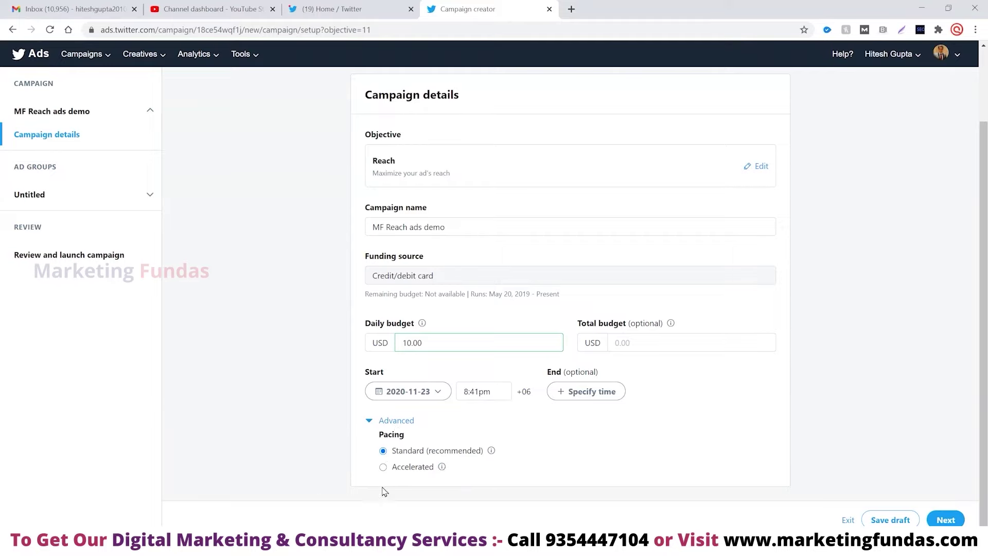
pyautogui.click(384, 468)
pyautogui.click(384, 451)
pyautogui.click(946, 520)
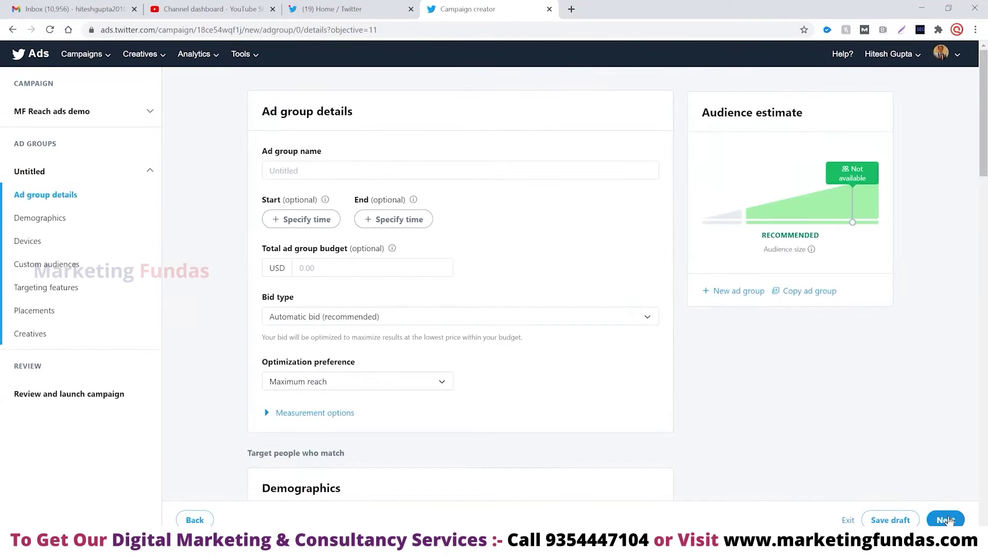
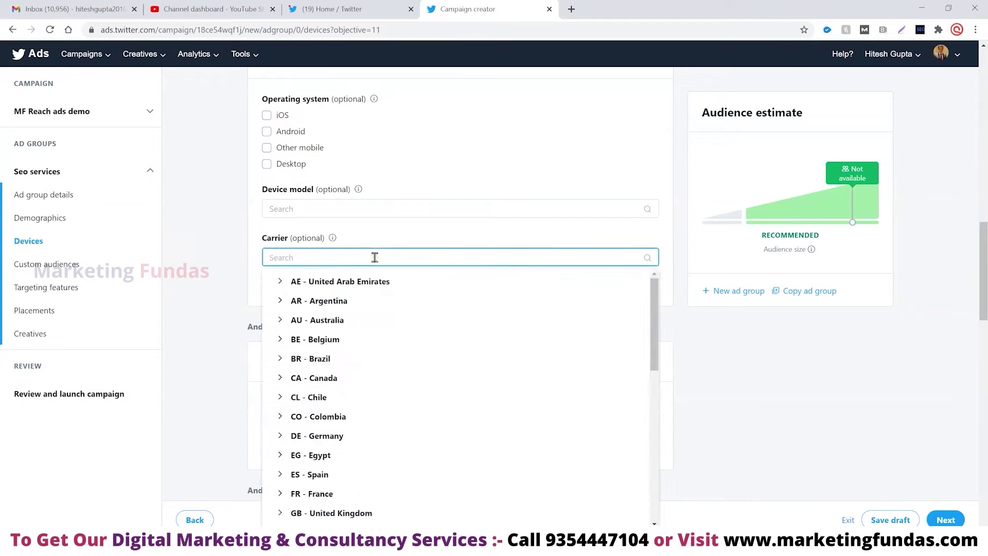
# Examine the ad group's carrier list, custom audience settings and targeting feature fields without selecting anything.
pyautogui.scroll(-3, 372, 324)
pyautogui.scroll(-2, 373, 324)
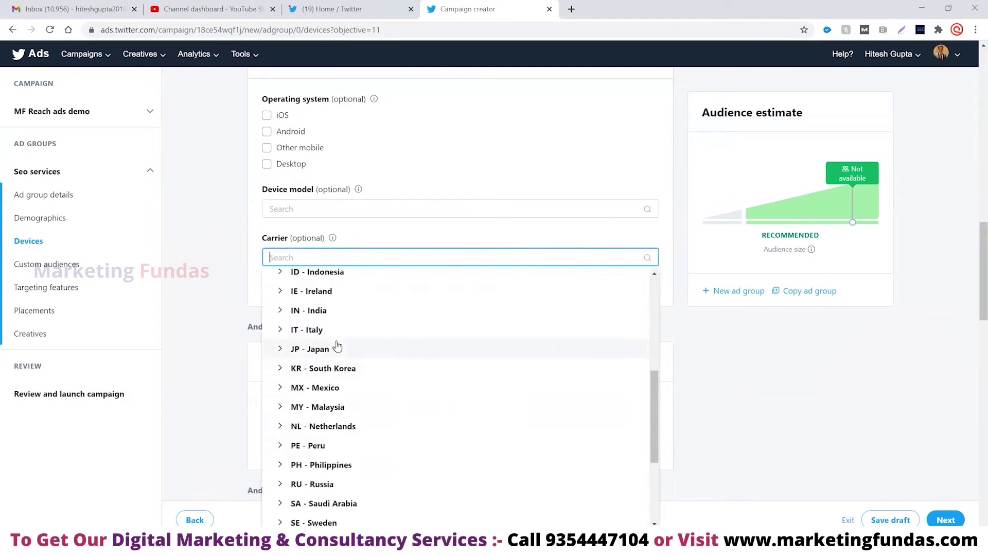
pyautogui.click(211, 282)
pyautogui.scroll(-1, 211, 280)
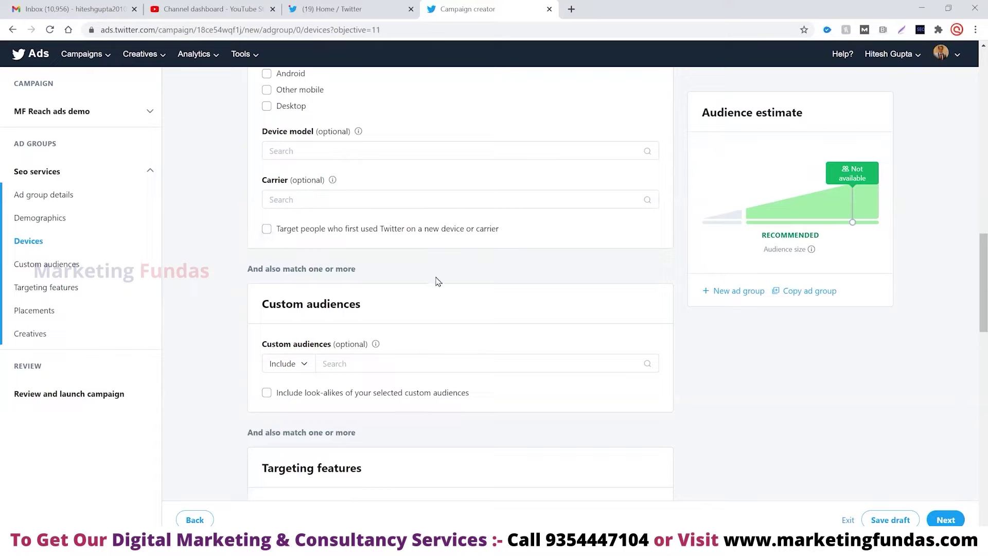
pyautogui.scroll(-1, 432, 278)
pyautogui.scroll(-1, 215, 225)
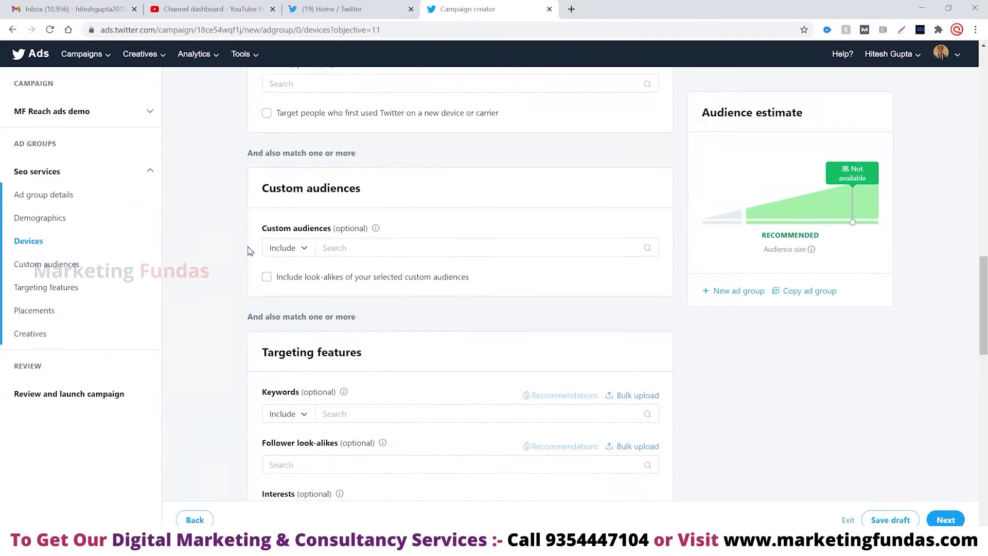
pyautogui.scroll(-1, 248, 251)
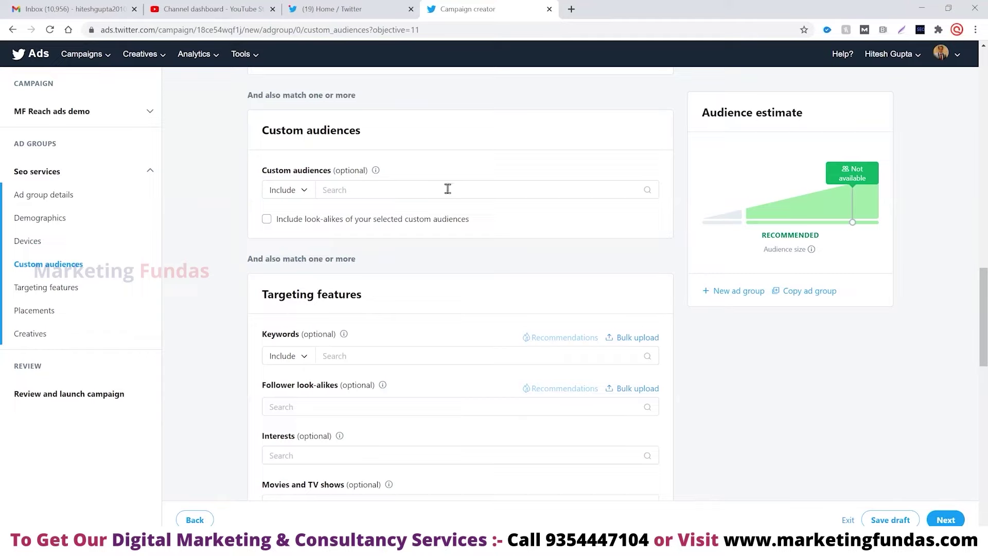
pyautogui.scroll(-2, 195, 228)
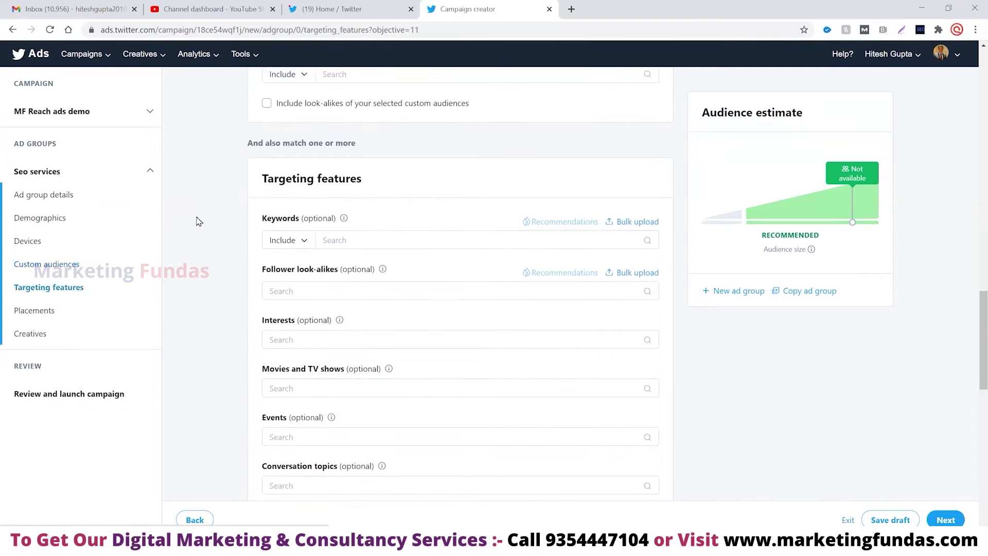
pyautogui.scroll(-1, 221, 207)
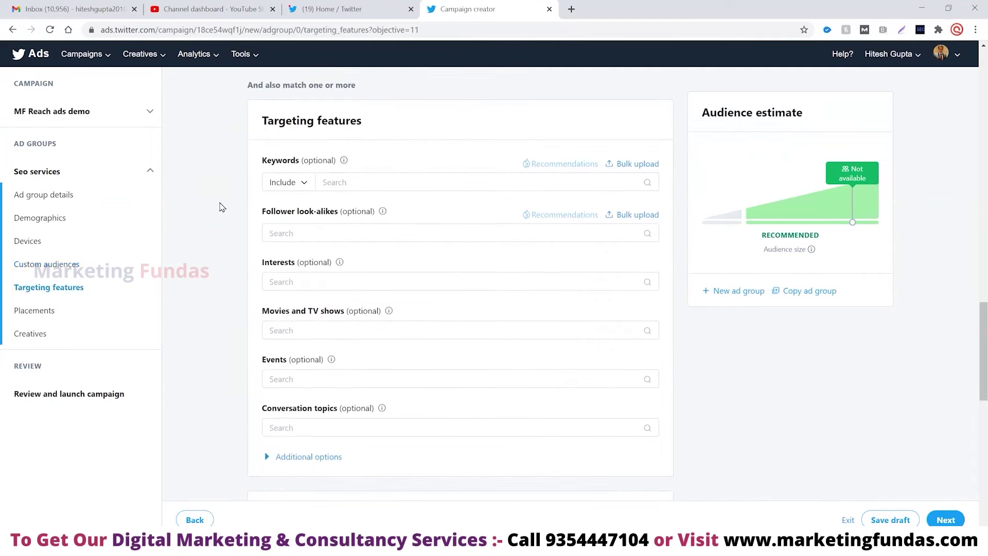
# Include the keywords "seo" and "marketing" in the ad group's targeting features and check the keyword recommendations without adding any.
pyautogui.click(428, 185)
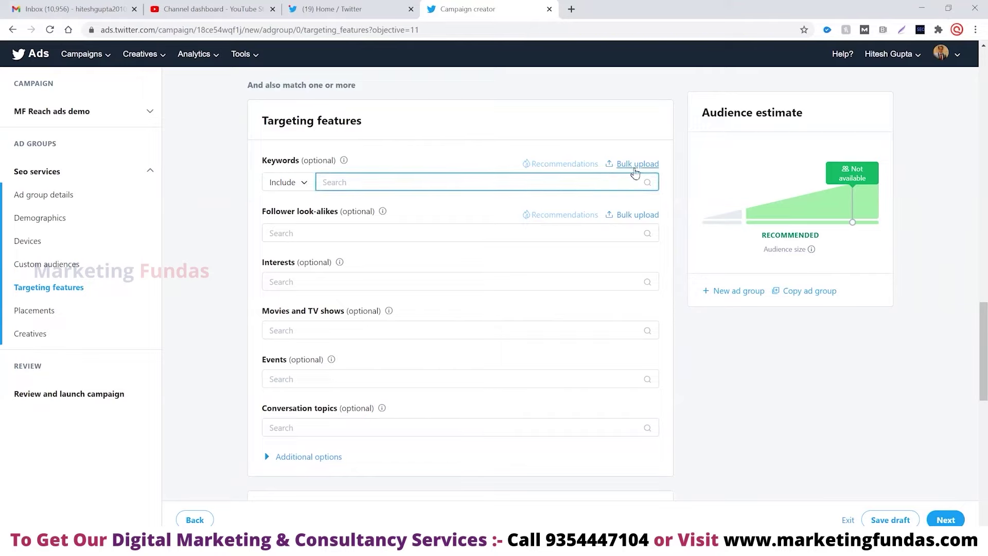
pyautogui.write('seo')
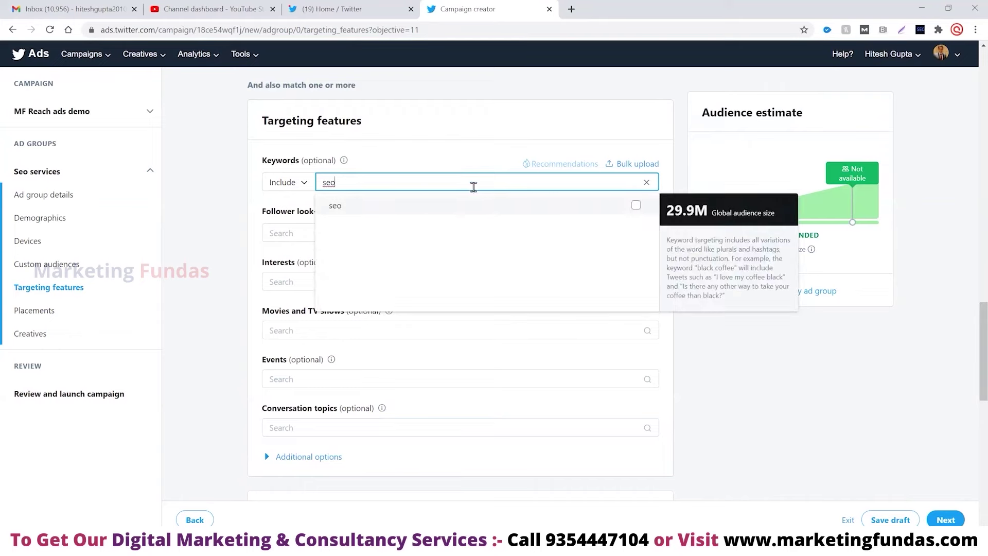
pyautogui.click(635, 207)
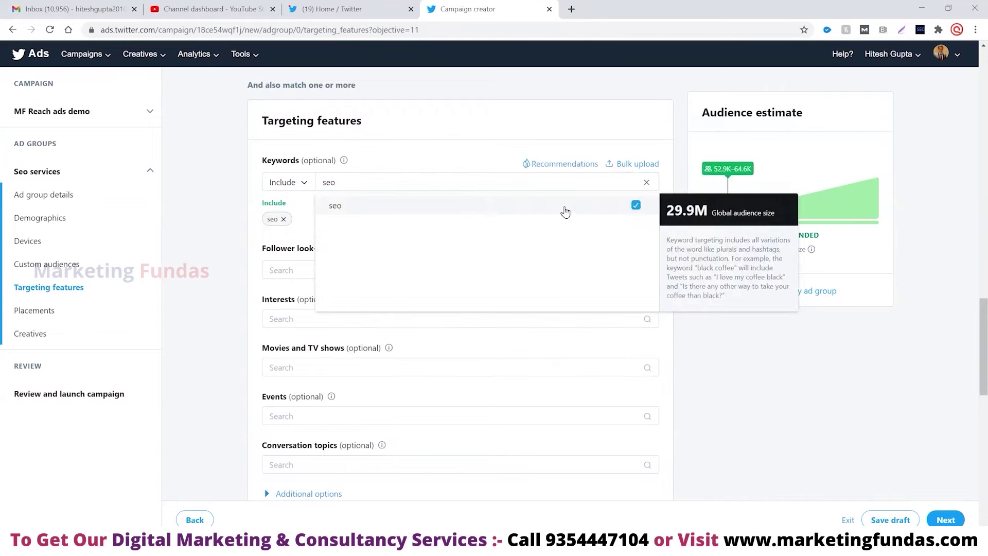
pyautogui.click(383, 184)
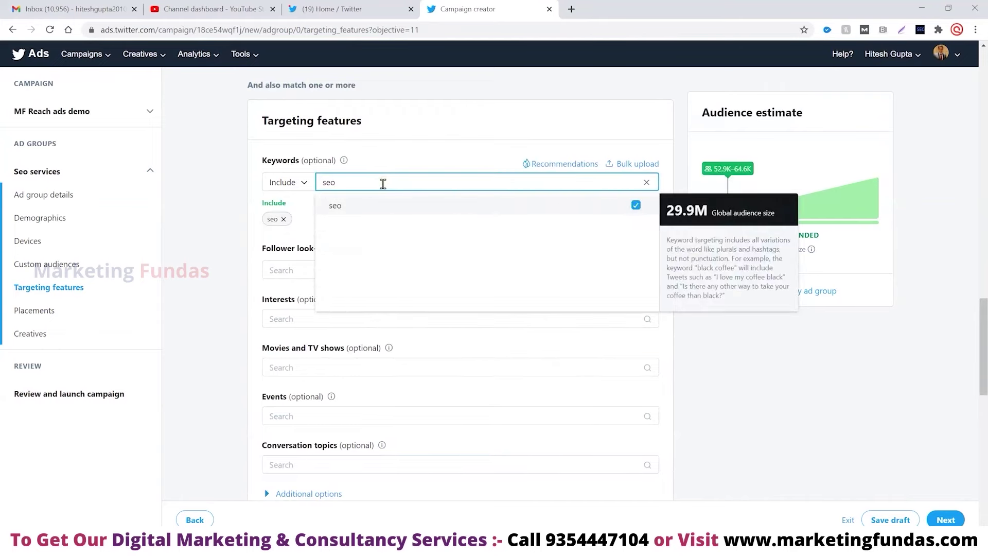
pyautogui.press('BackSpace')
pyautogui.press('BackSpace')
pyautogui.press('BackSpace')
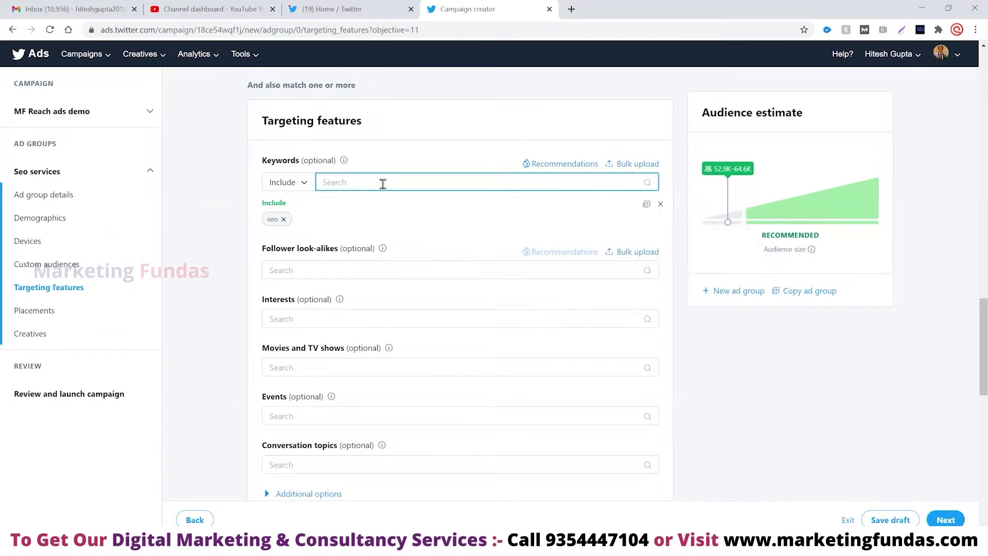
pyautogui.write('marketing')
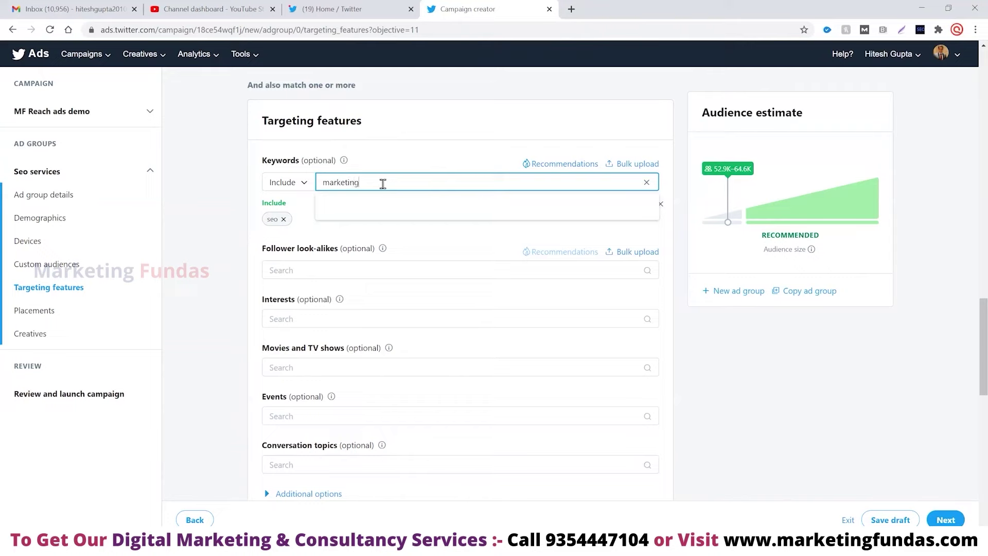
pyautogui.press('Return')
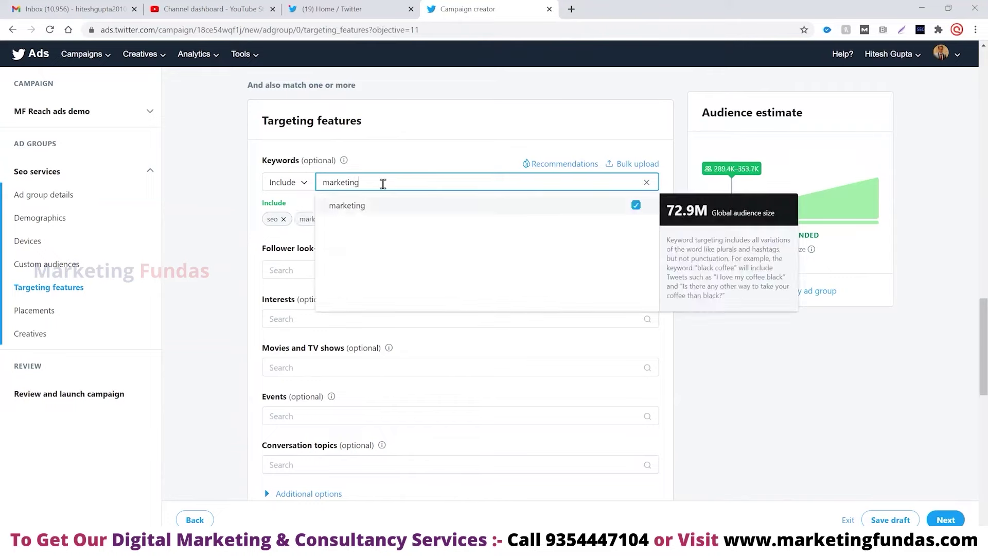
pyautogui.click(211, 222)
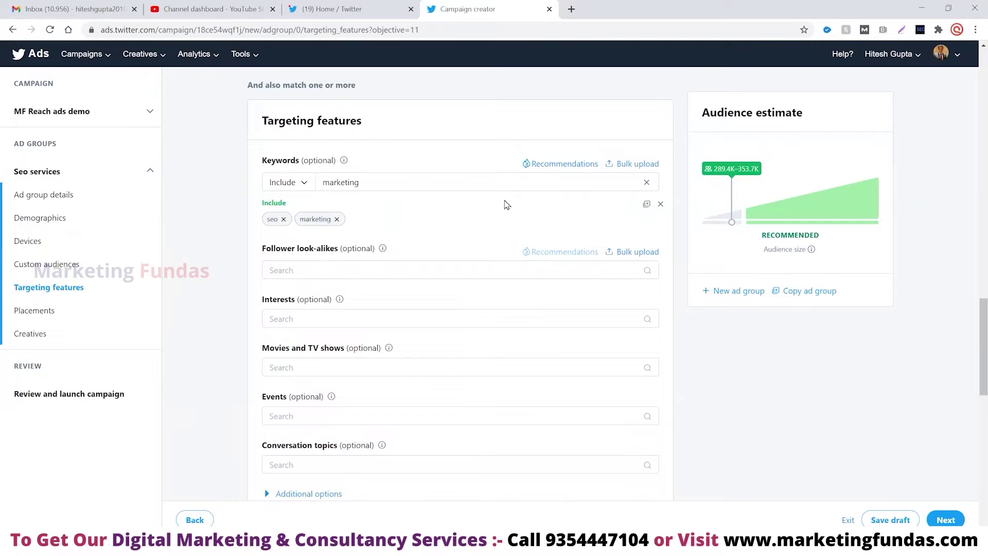
pyautogui.click(563, 173)
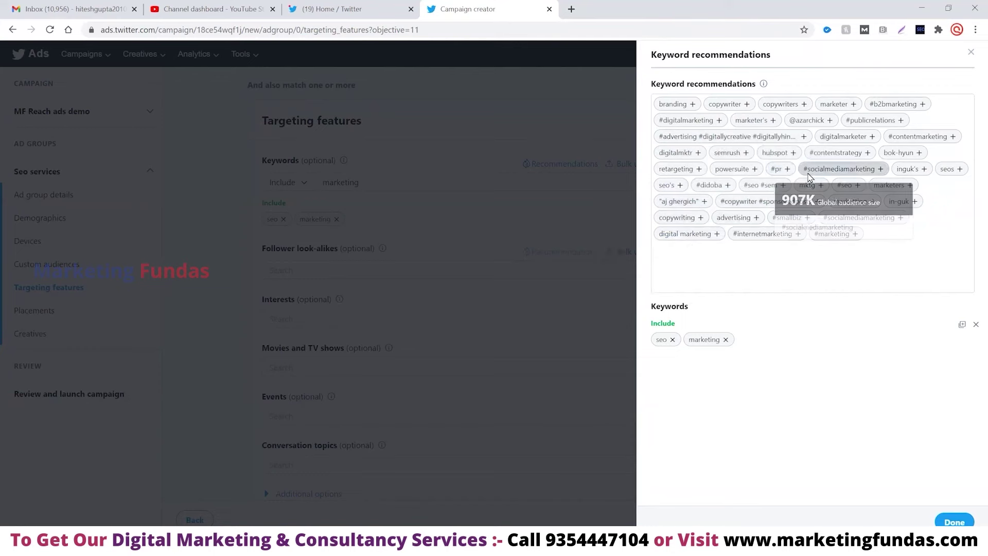
pyautogui.click(971, 53)
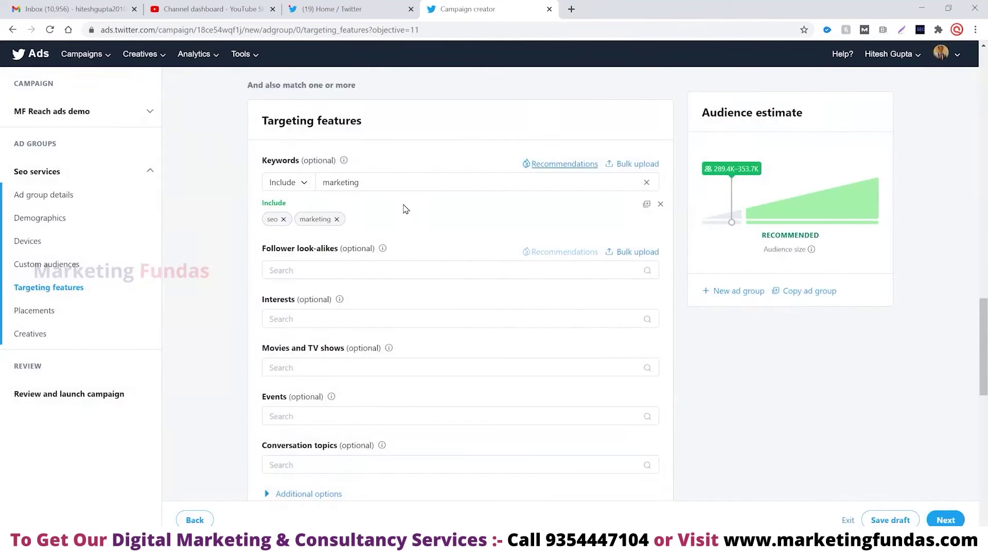
# Target the Business interests Advertising, Entrepreneurship and Small business in the ad group.
pyautogui.scroll(-1, 405, 208)
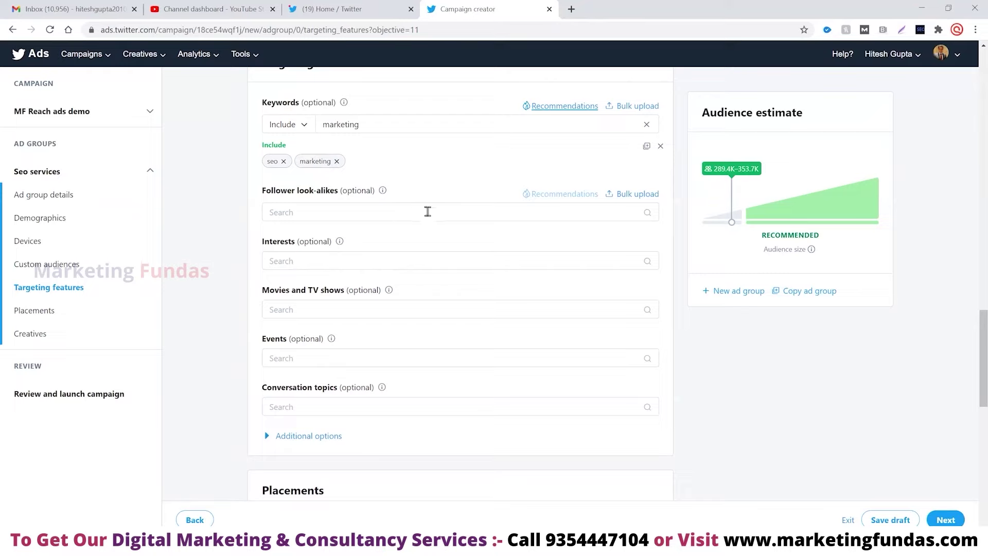
pyautogui.scroll(-1, 421, 218)
pyautogui.click(382, 201)
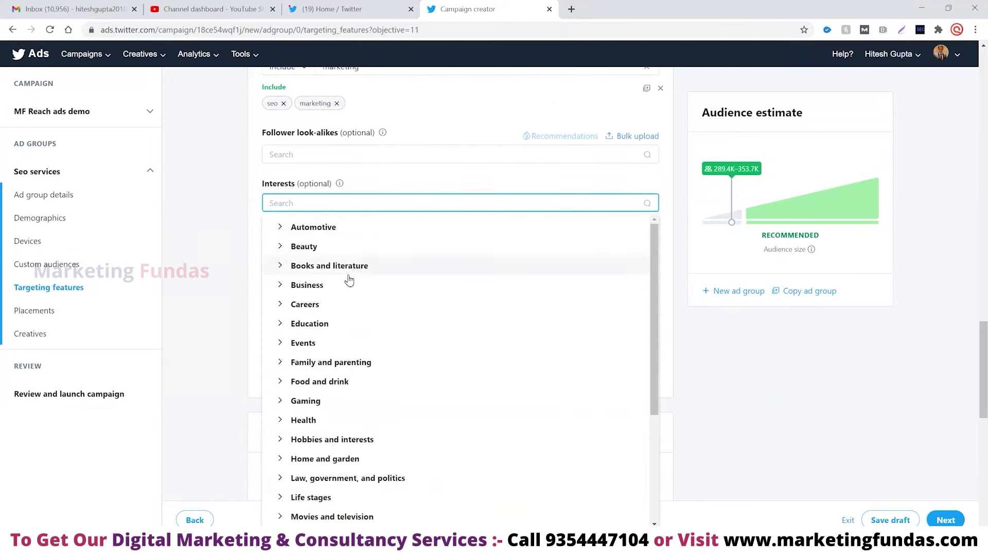
pyautogui.click(307, 285)
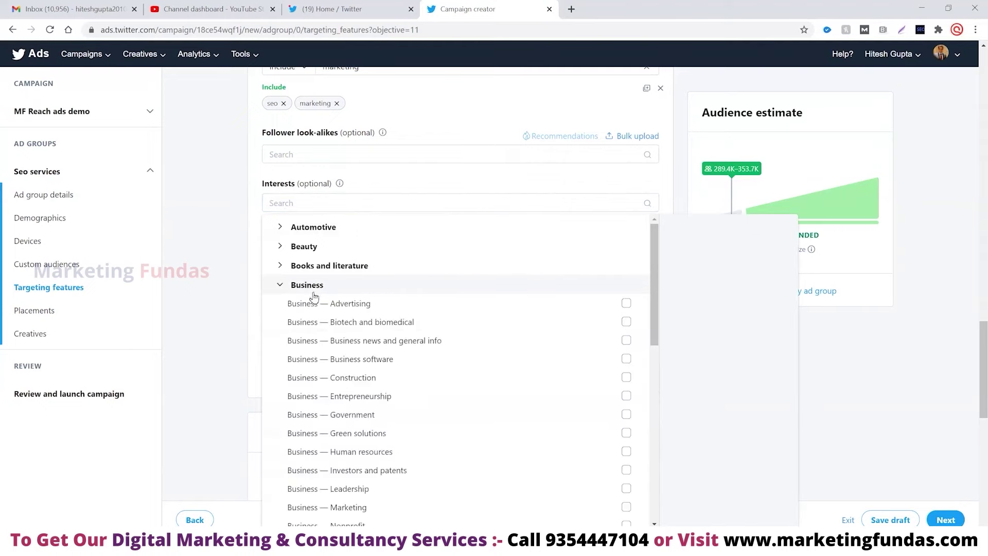
pyautogui.moveTo(353, 305)
pyautogui.click(626, 303)
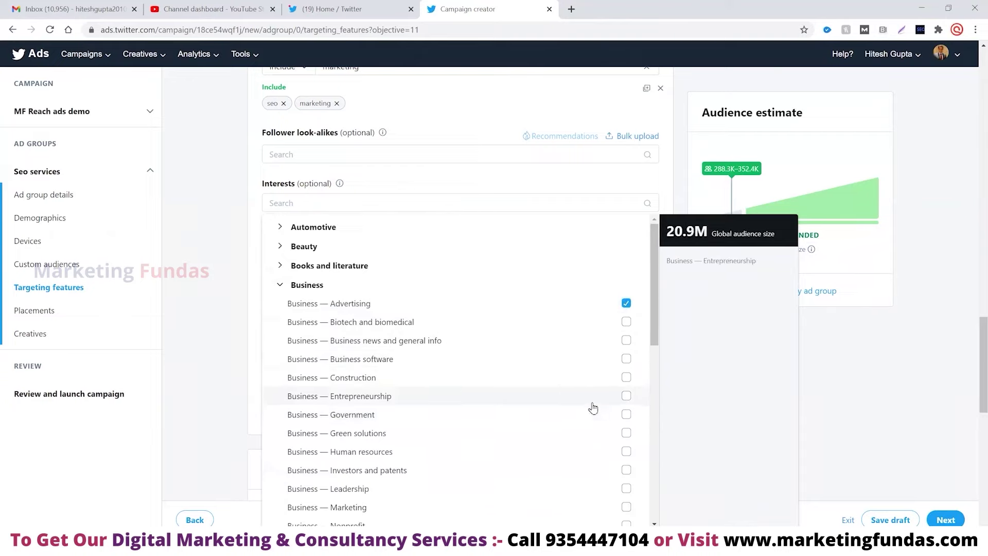
pyautogui.click(627, 396)
pyautogui.scroll(-2, 480, 379)
pyautogui.click(627, 457)
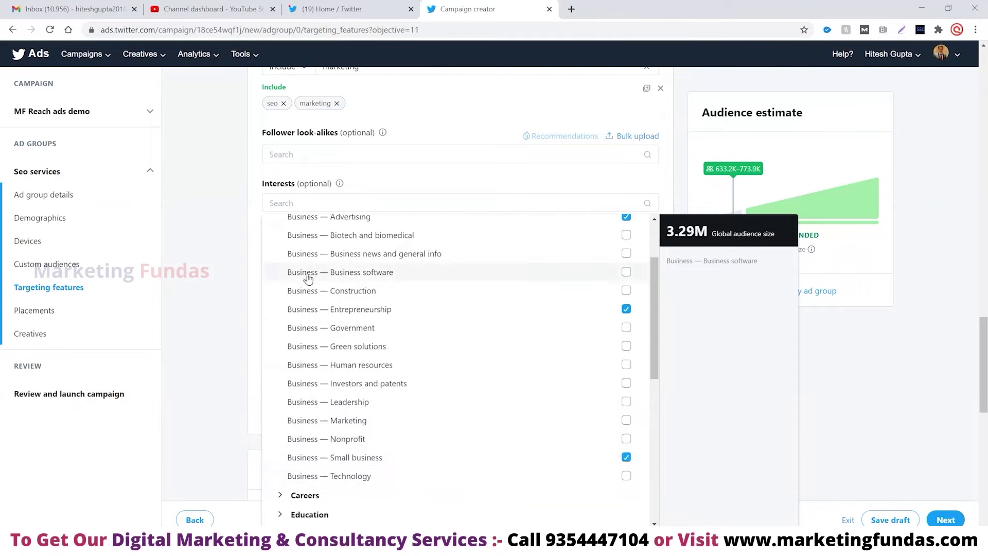
pyautogui.click(196, 262)
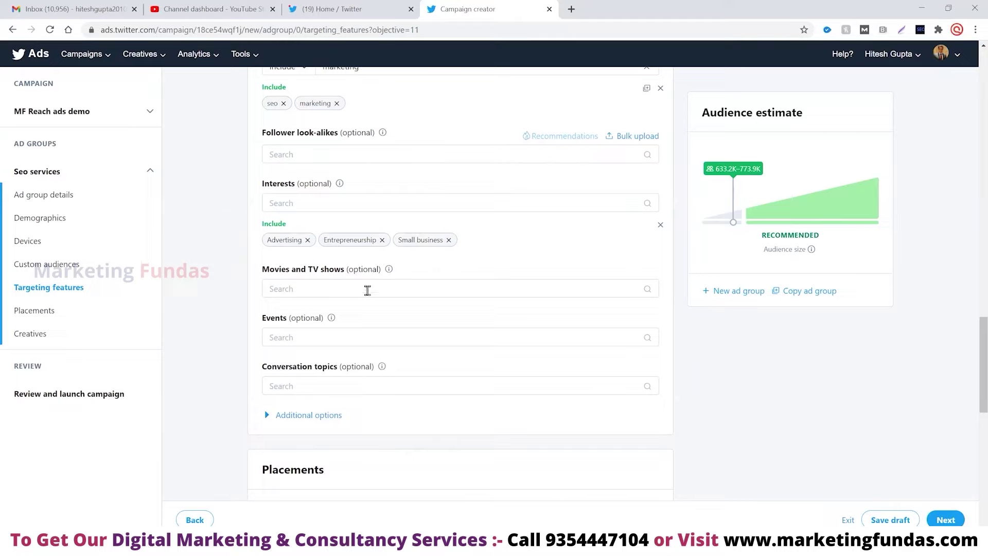
# Examine the event categories, the chosen targeting features and the additional targeting options without selecting anything.
pyautogui.click(334, 335)
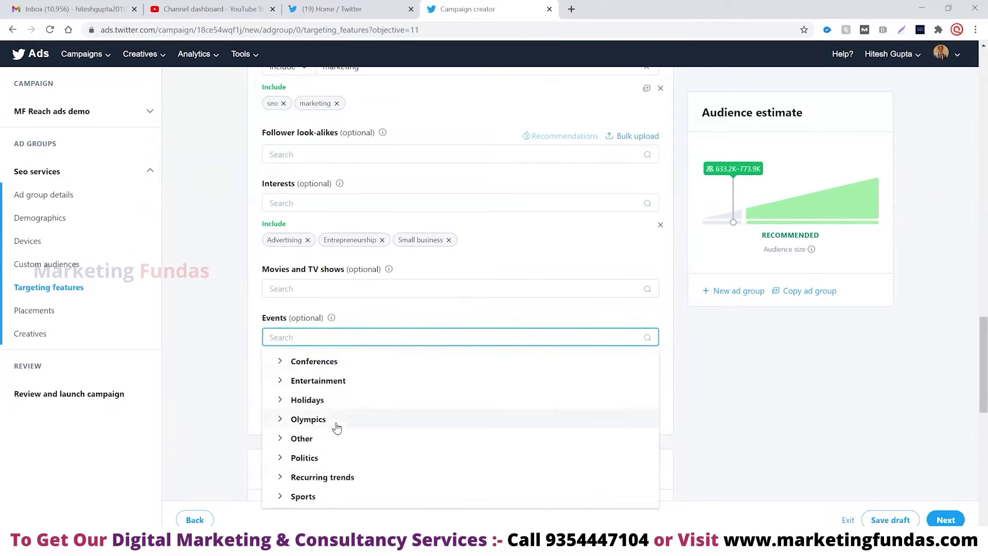
pyautogui.click(208, 344)
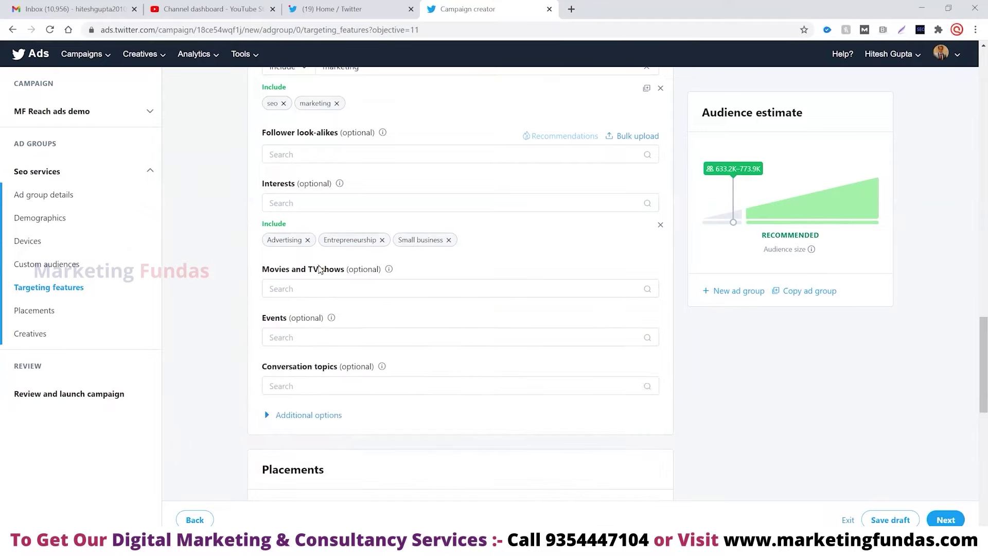
pyautogui.scroll(3, 318, 269)
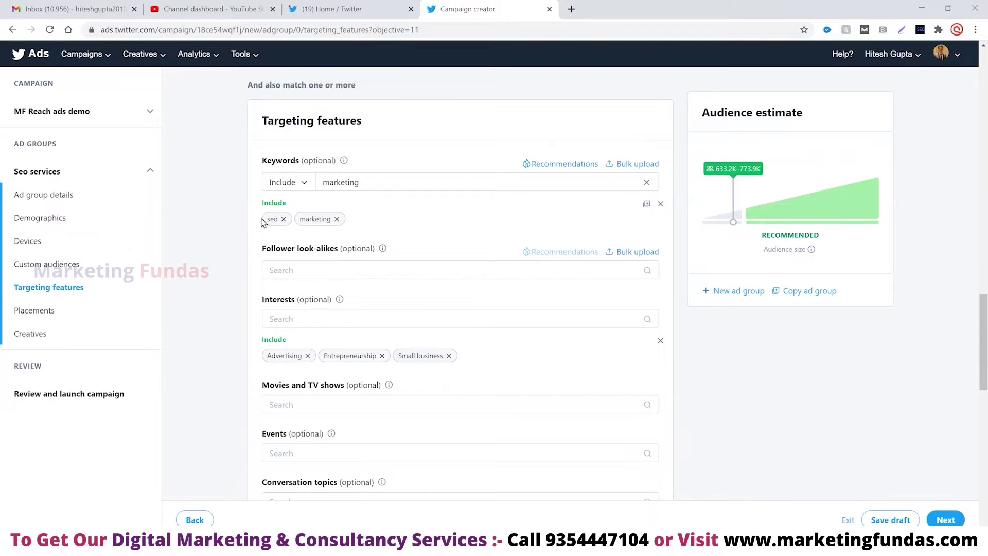
pyautogui.scroll(-5, 211, 238)
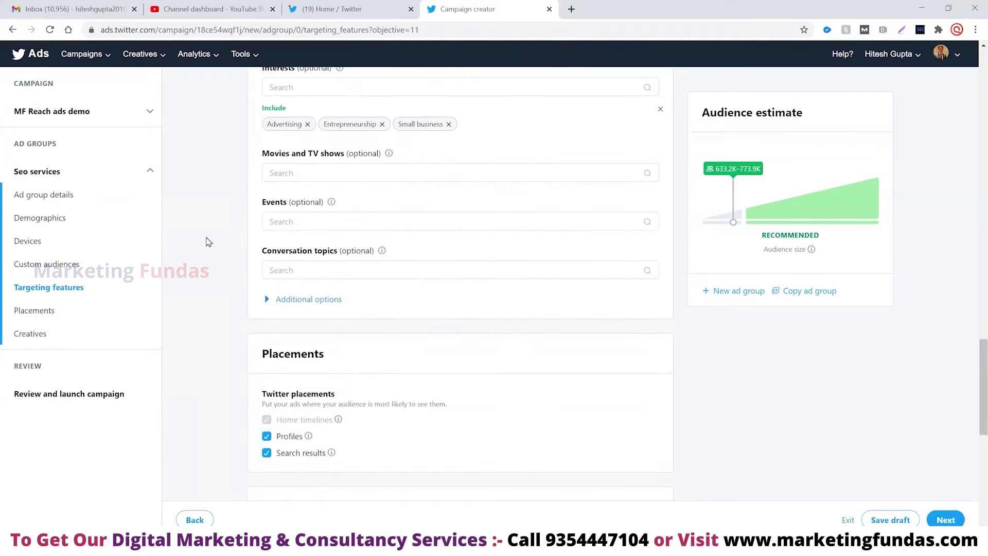
pyautogui.click(288, 299)
pyautogui.scroll(-1, 239, 297)
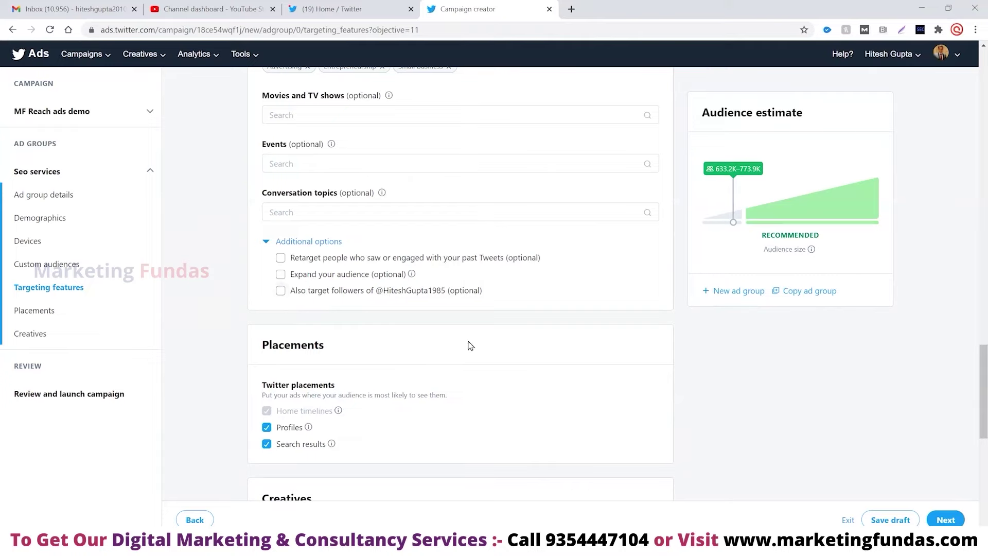
# Examine the Twitter placements, reading the home timelines and profiles explanations and toggling Search results off and back on.
pyautogui.scroll(-2, 468, 344)
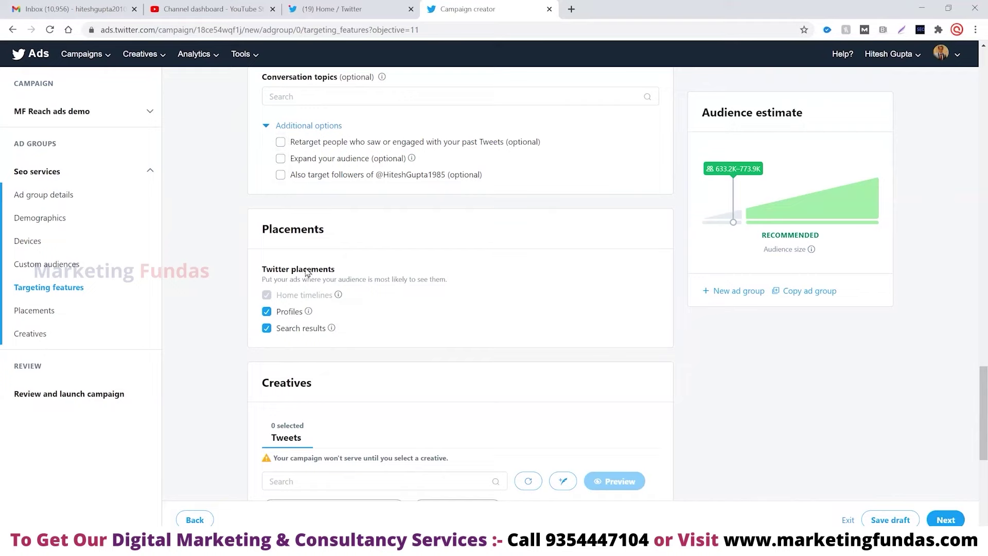
pyautogui.scroll(-1, 215, 263)
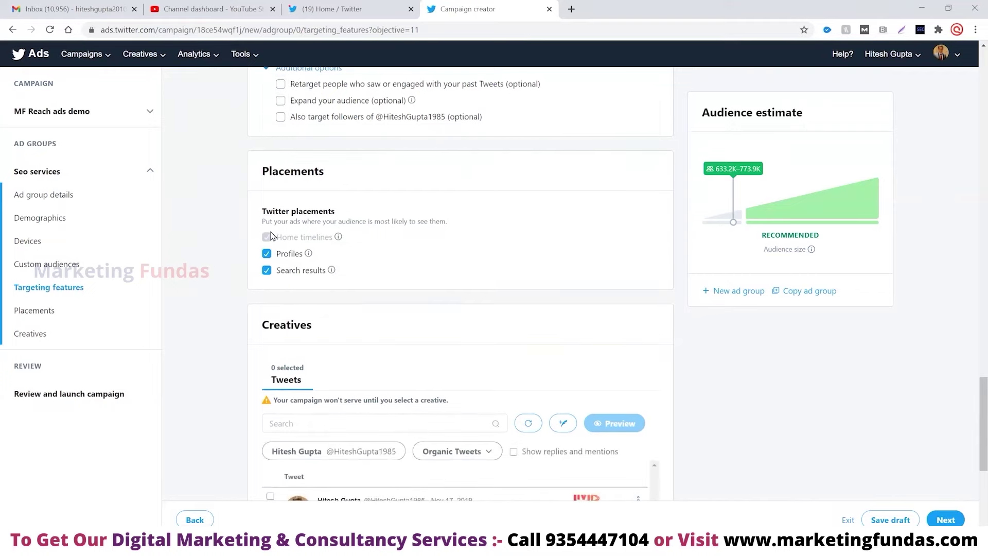
pyautogui.click(339, 239)
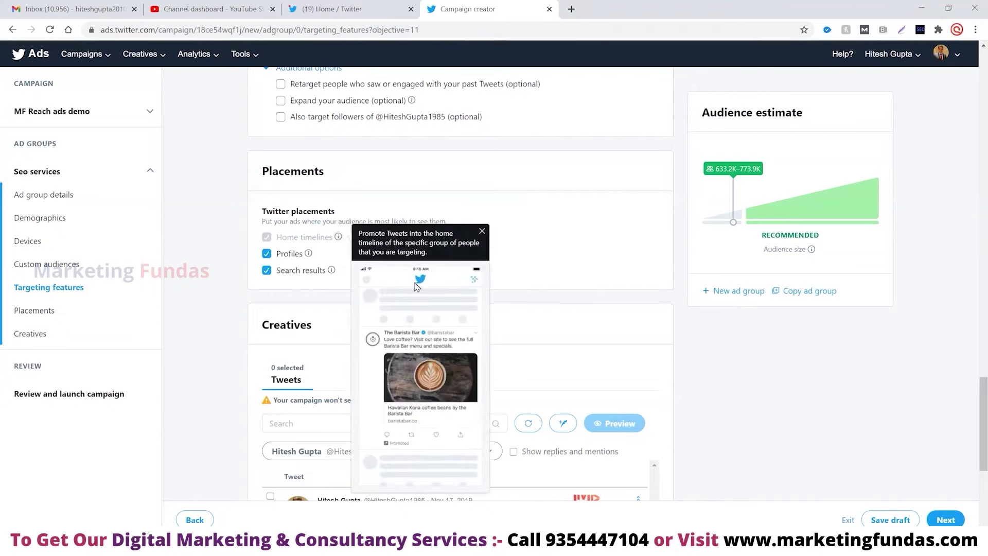
pyautogui.click(308, 253)
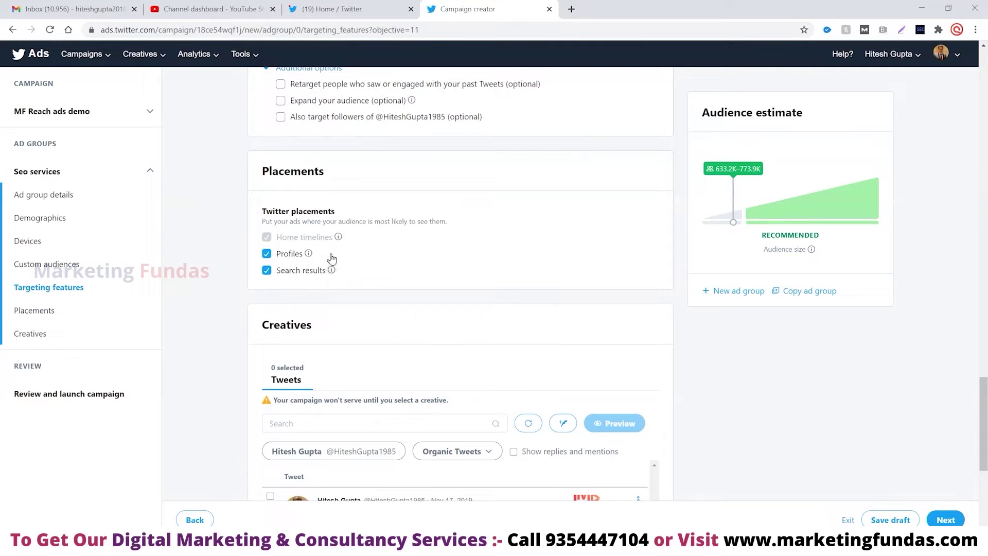
pyautogui.click(265, 270)
pyautogui.click(261, 271)
# Select the organic Tweet "Digital Marketing service" as the ad group's creative.
pyautogui.scroll(-4, 211, 278)
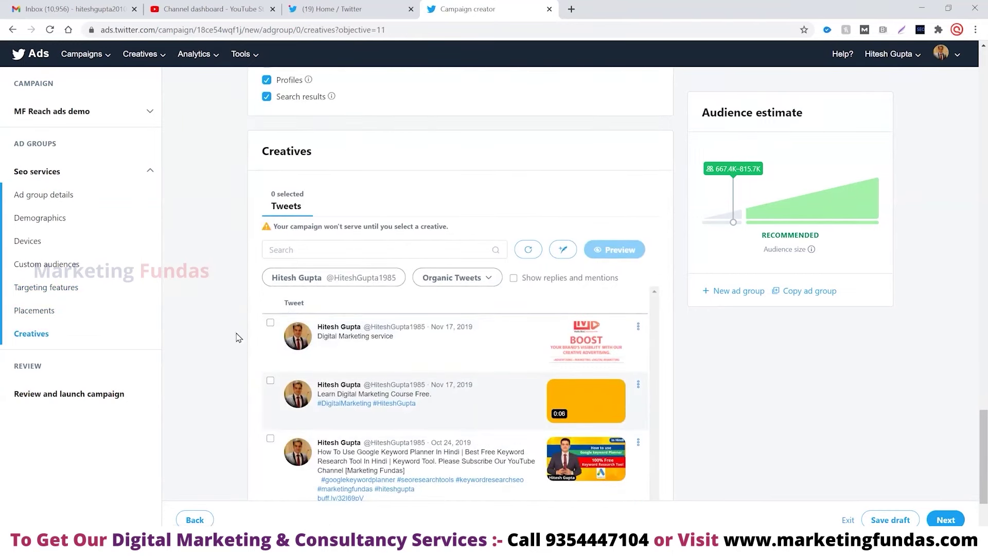
pyautogui.scroll(-1, 203, 310)
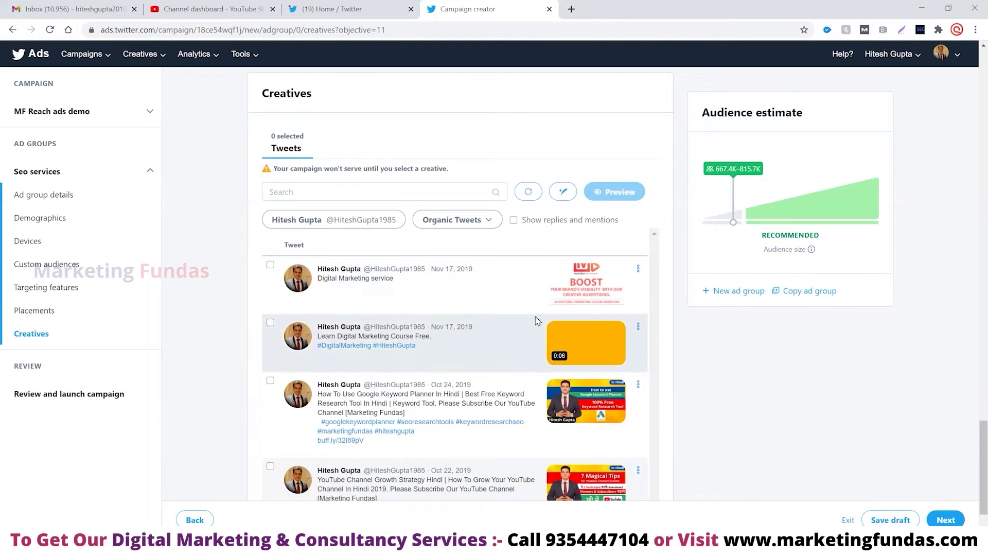
pyautogui.moveTo(596, 299)
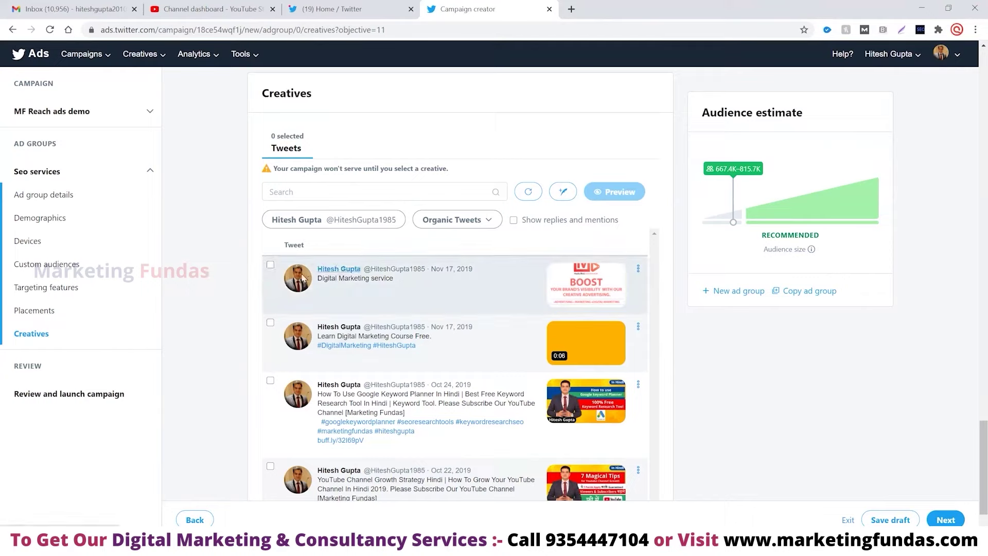
pyautogui.click(270, 264)
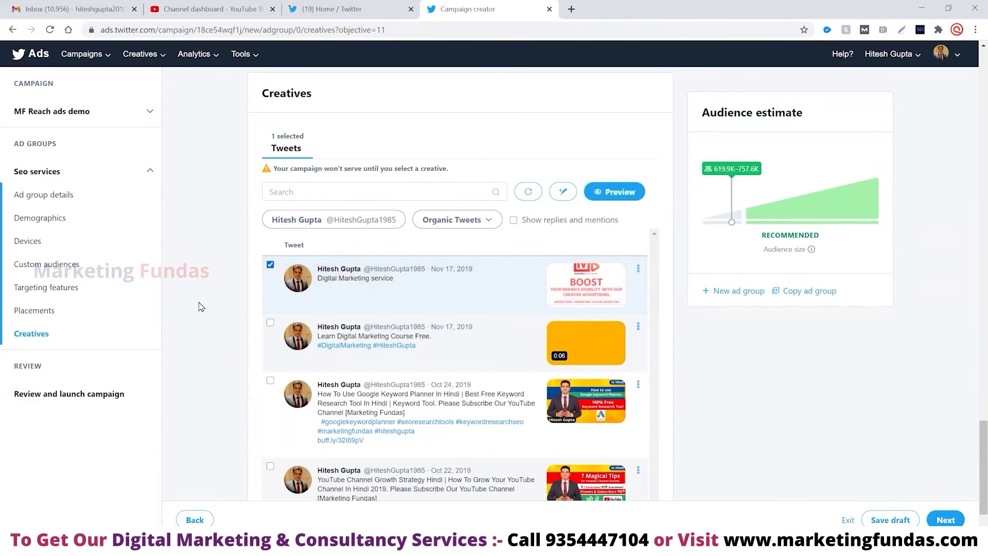
# Preview the selected Tweet in its Desktop, Android and iOS versions and close the preview.
pyautogui.scroll(-2, 200, 306)
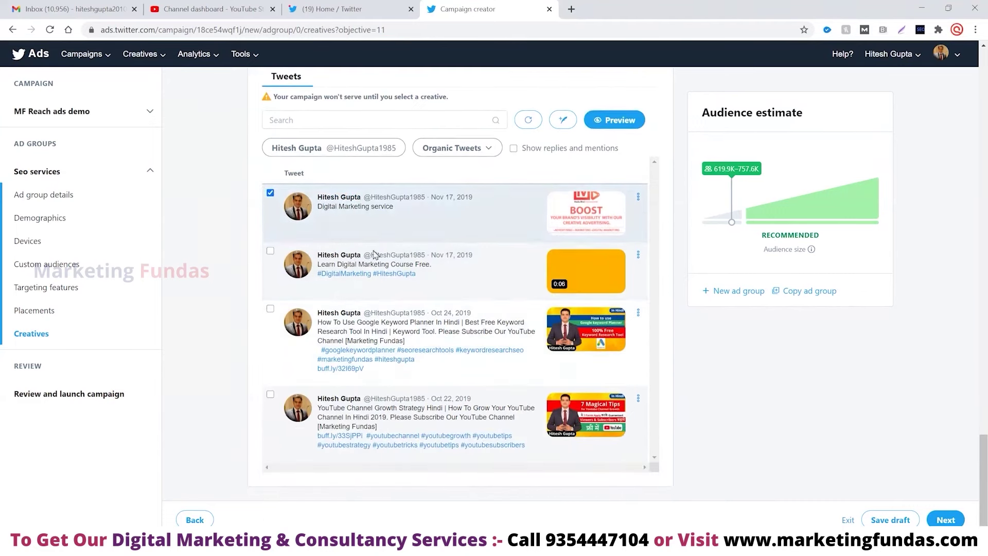
pyautogui.click(616, 119)
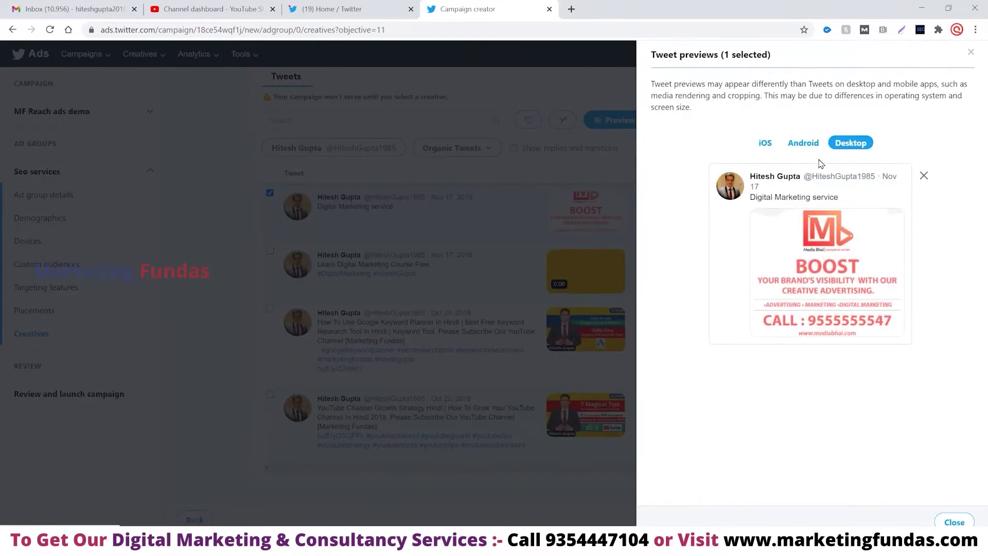
pyautogui.click(806, 146)
pyautogui.click(771, 149)
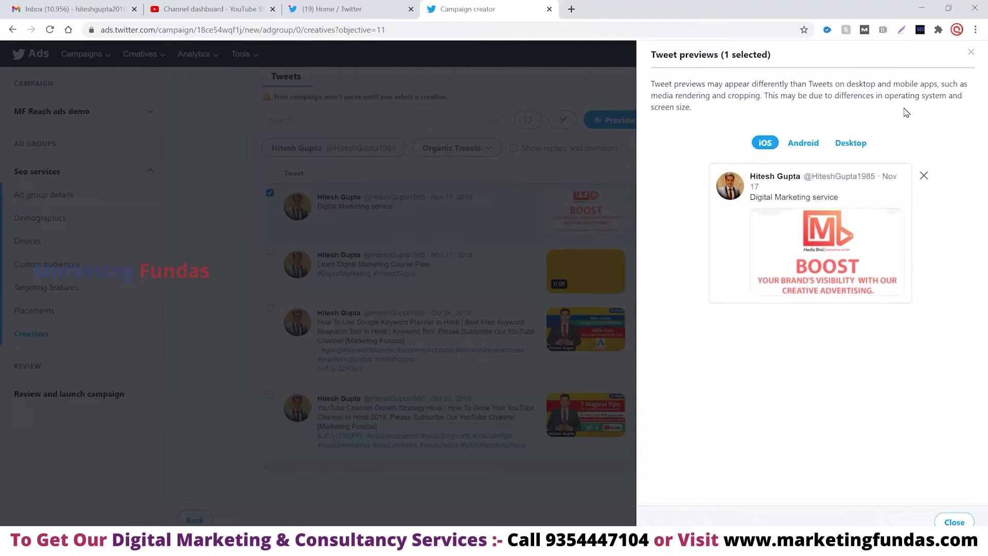
pyautogui.click(970, 52)
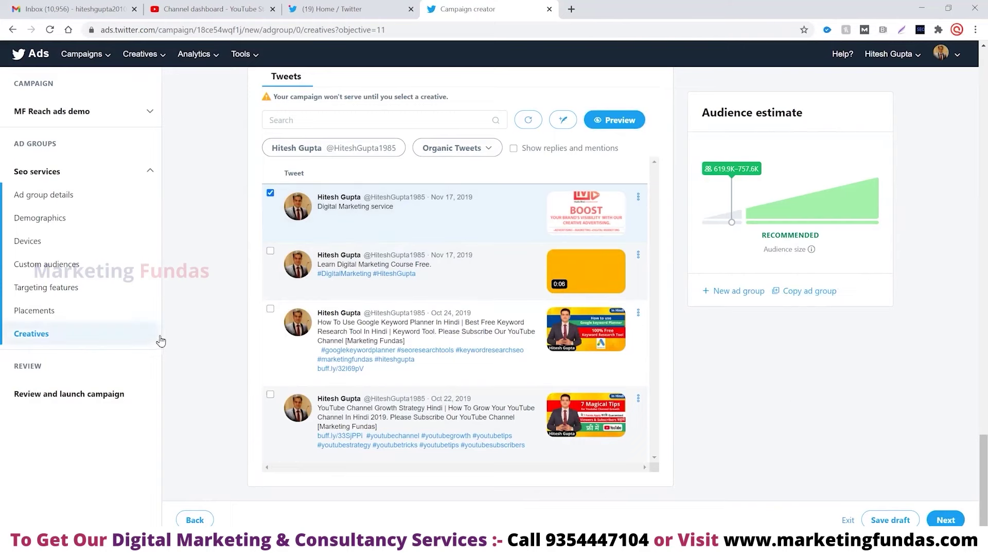
# Finish the ad group's creatives and continue to the campaign review.
pyautogui.scroll(2, 238, 230)
pyautogui.scroll(-3, 625, 243)
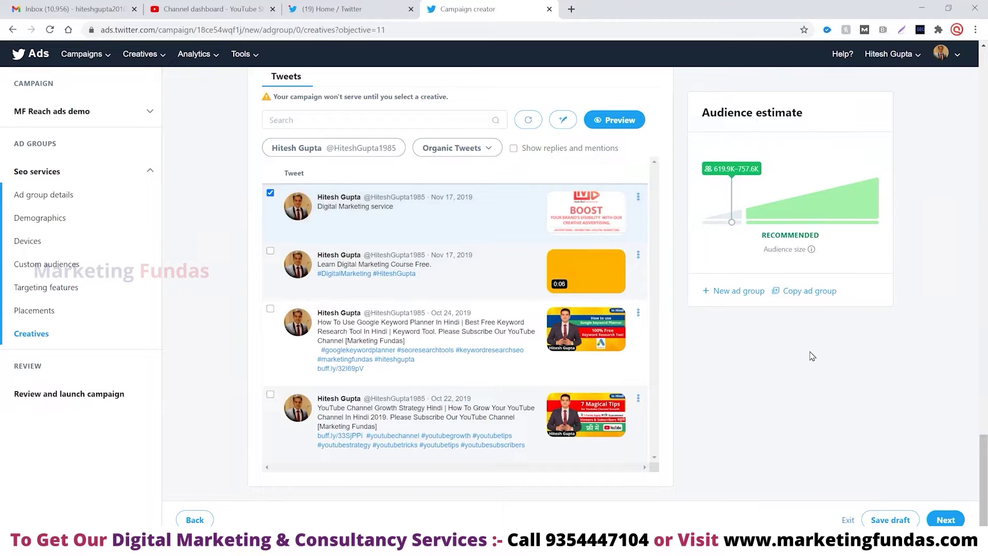
pyautogui.click(954, 520)
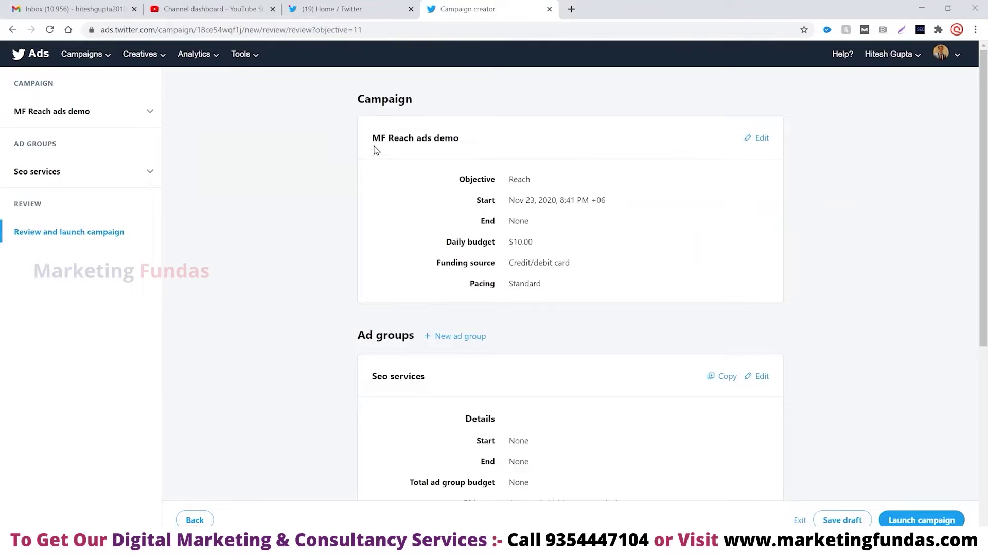
# Review the campaign and ad group summaries of "MF Reach ads demo" and launch the campaign.
pyautogui.scroll(-6, 540, 178)
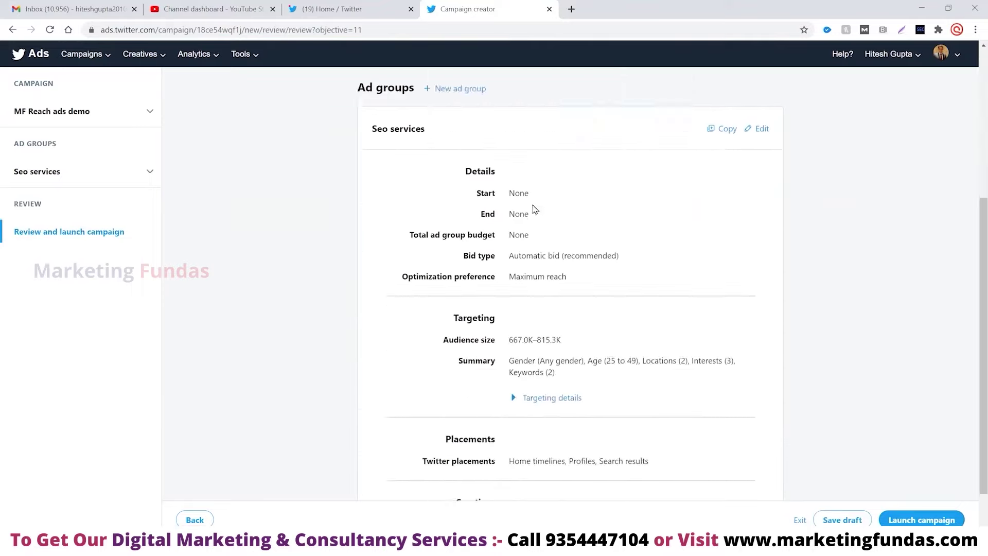
pyautogui.scroll(6, 530, 212)
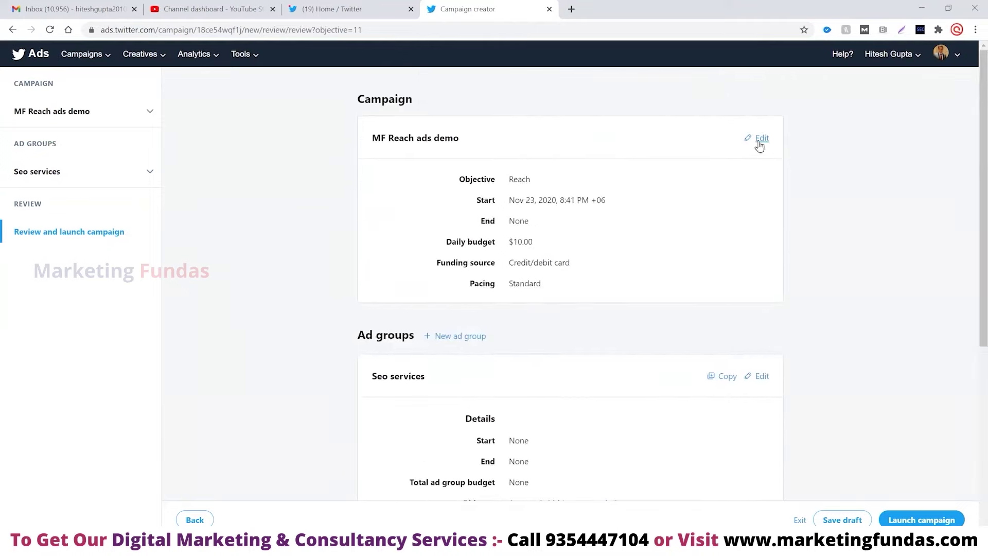
pyautogui.scroll(-3, 594, 249)
pyautogui.scroll(-3, 633, 322)
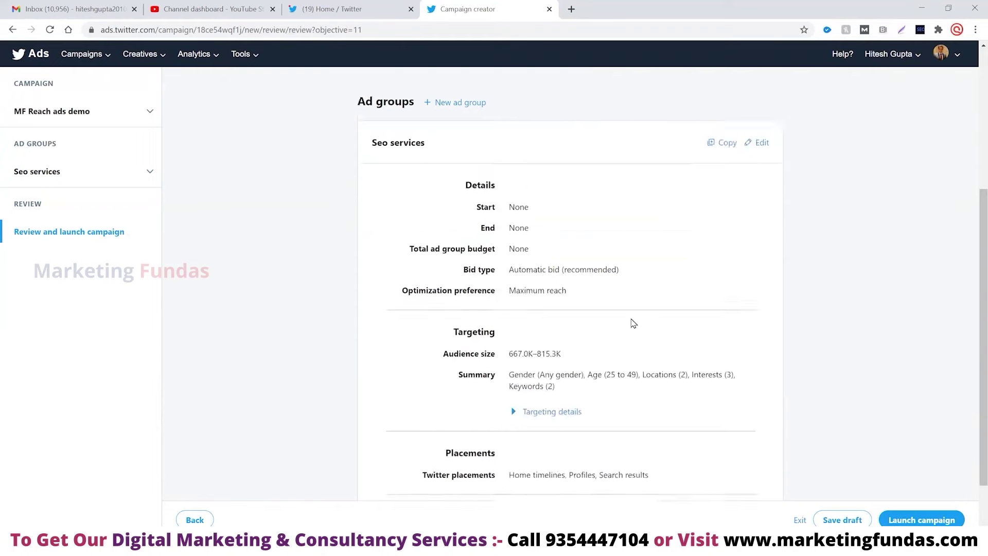
pyautogui.scroll(2, 640, 314)
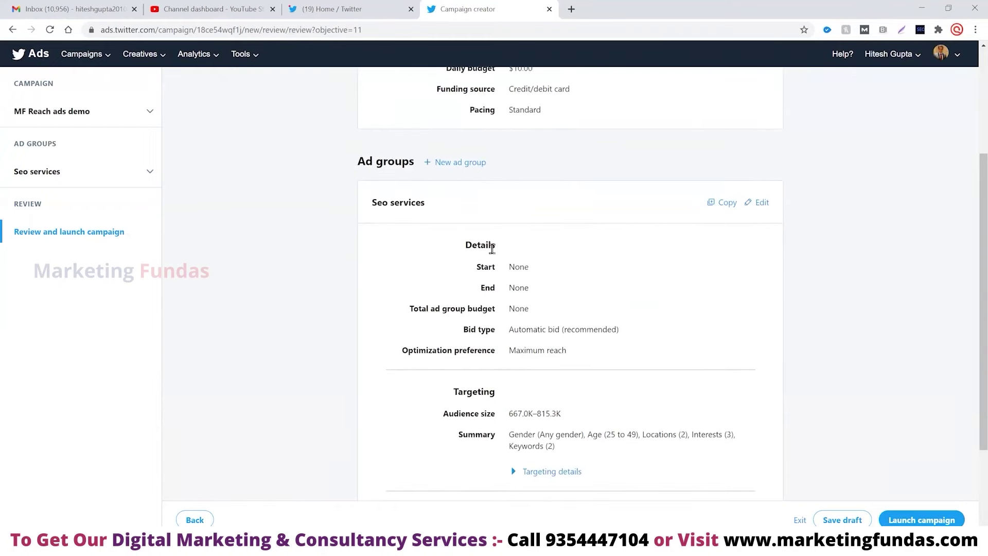
pyautogui.scroll(-1, 609, 251)
pyautogui.scroll(-2, 609, 251)
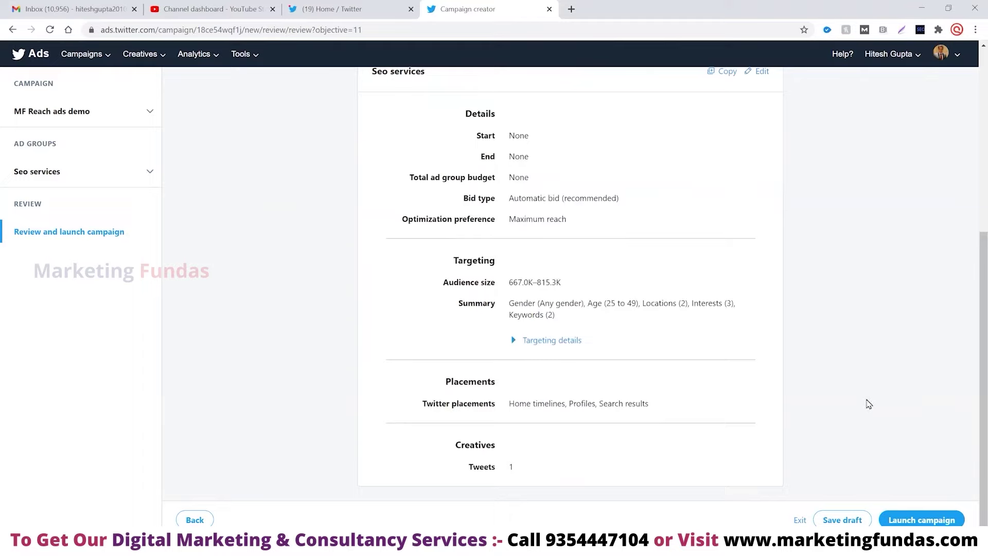
pyautogui.click(921, 519)
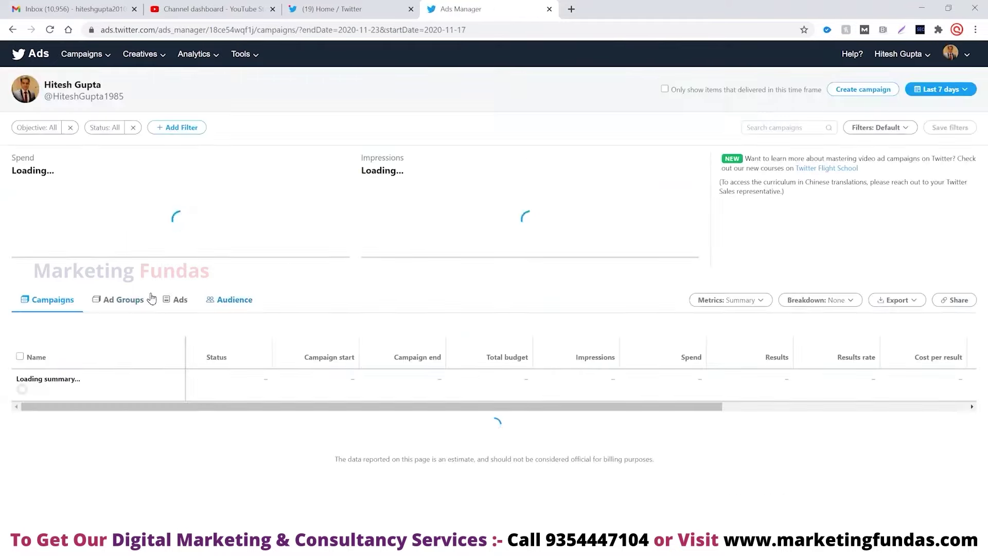
pyautogui.scroll(-1, 273, 339)
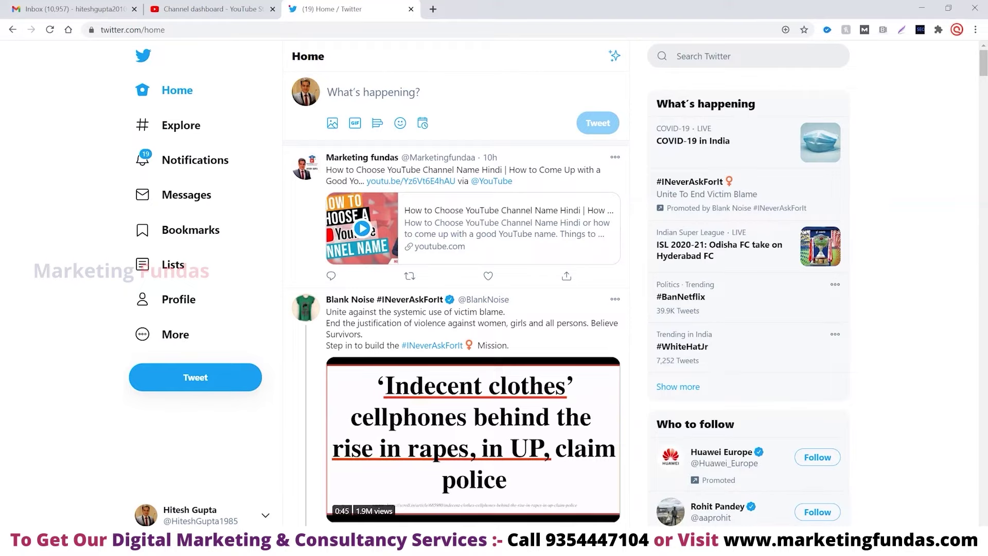
# Open Twitter Ads Manager from the Twitter home page.
pyautogui.click(172, 335)
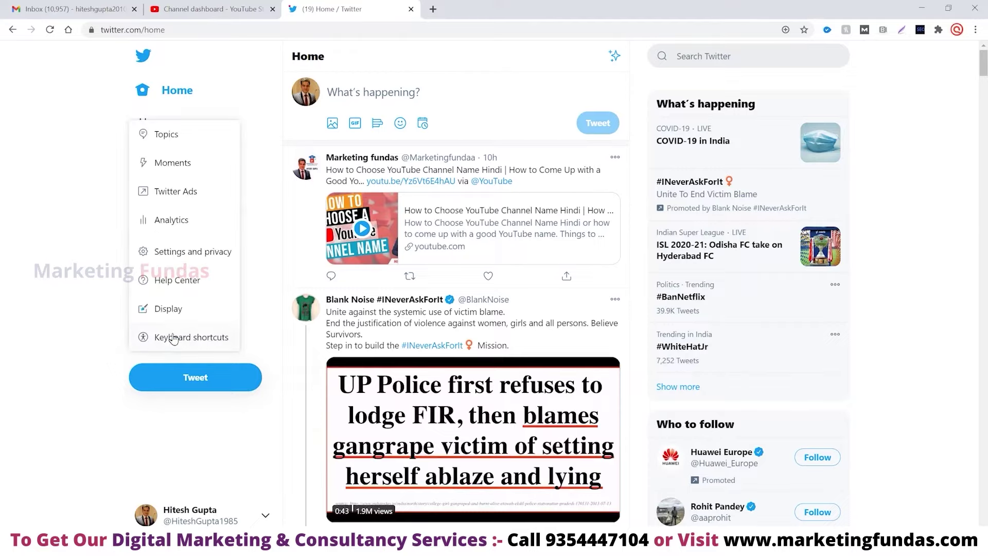
pyautogui.click(167, 193)
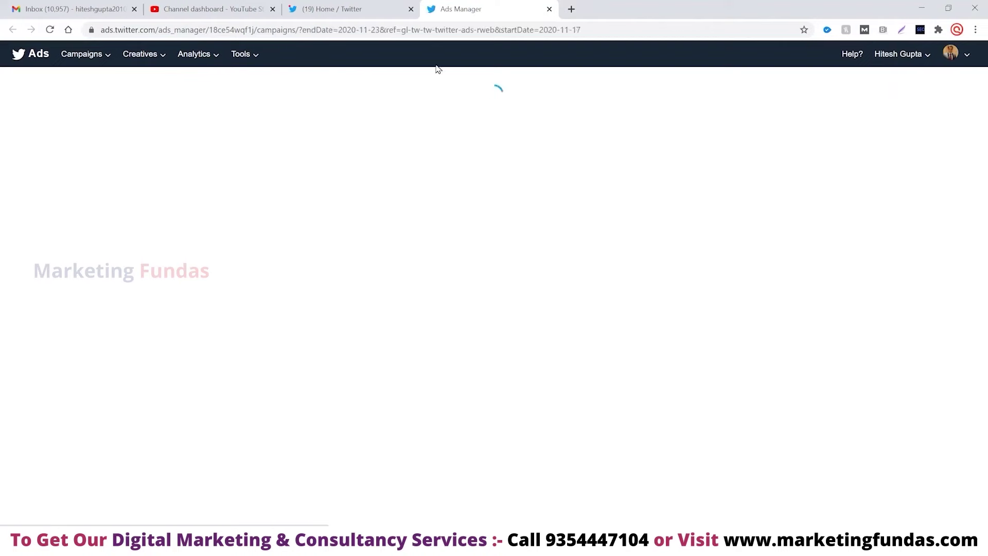